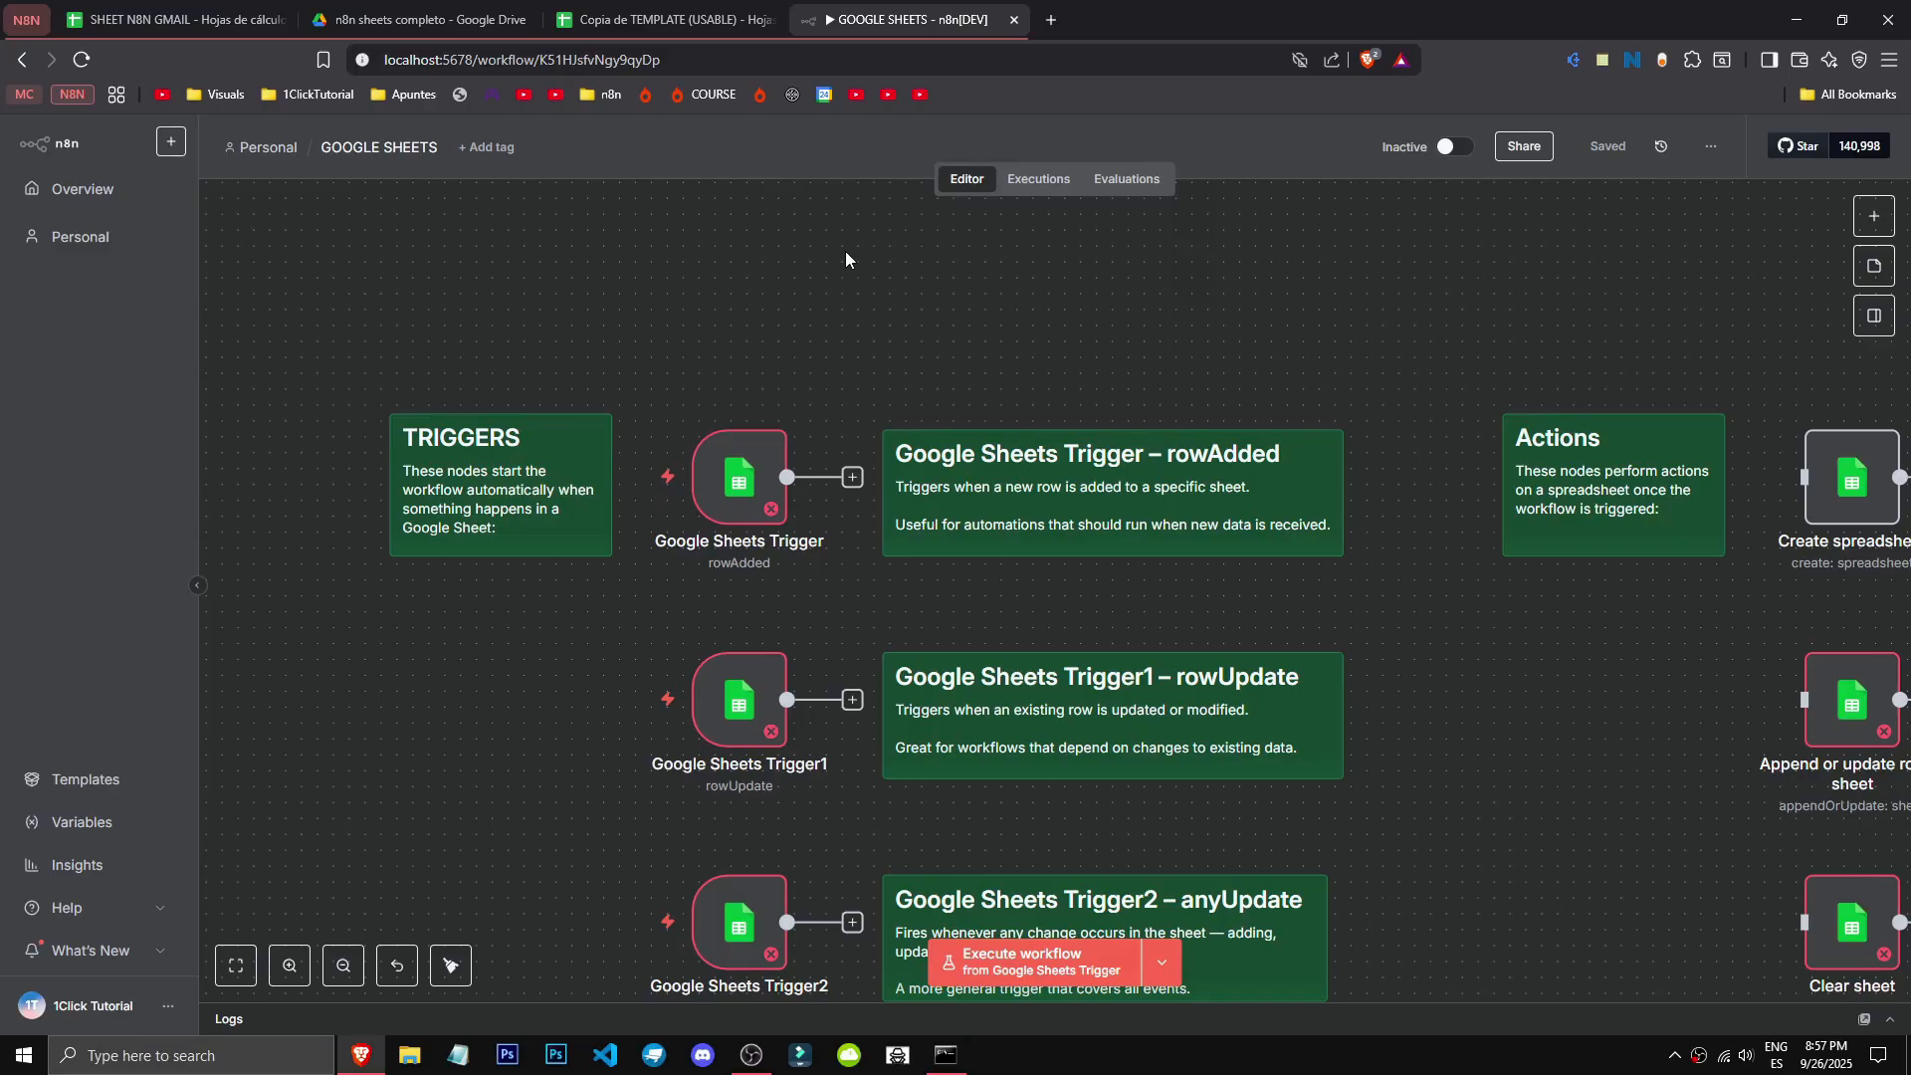
Step: Search the node library for "sheet" and view the Google Sheets actions and triggers available
key(Tab)
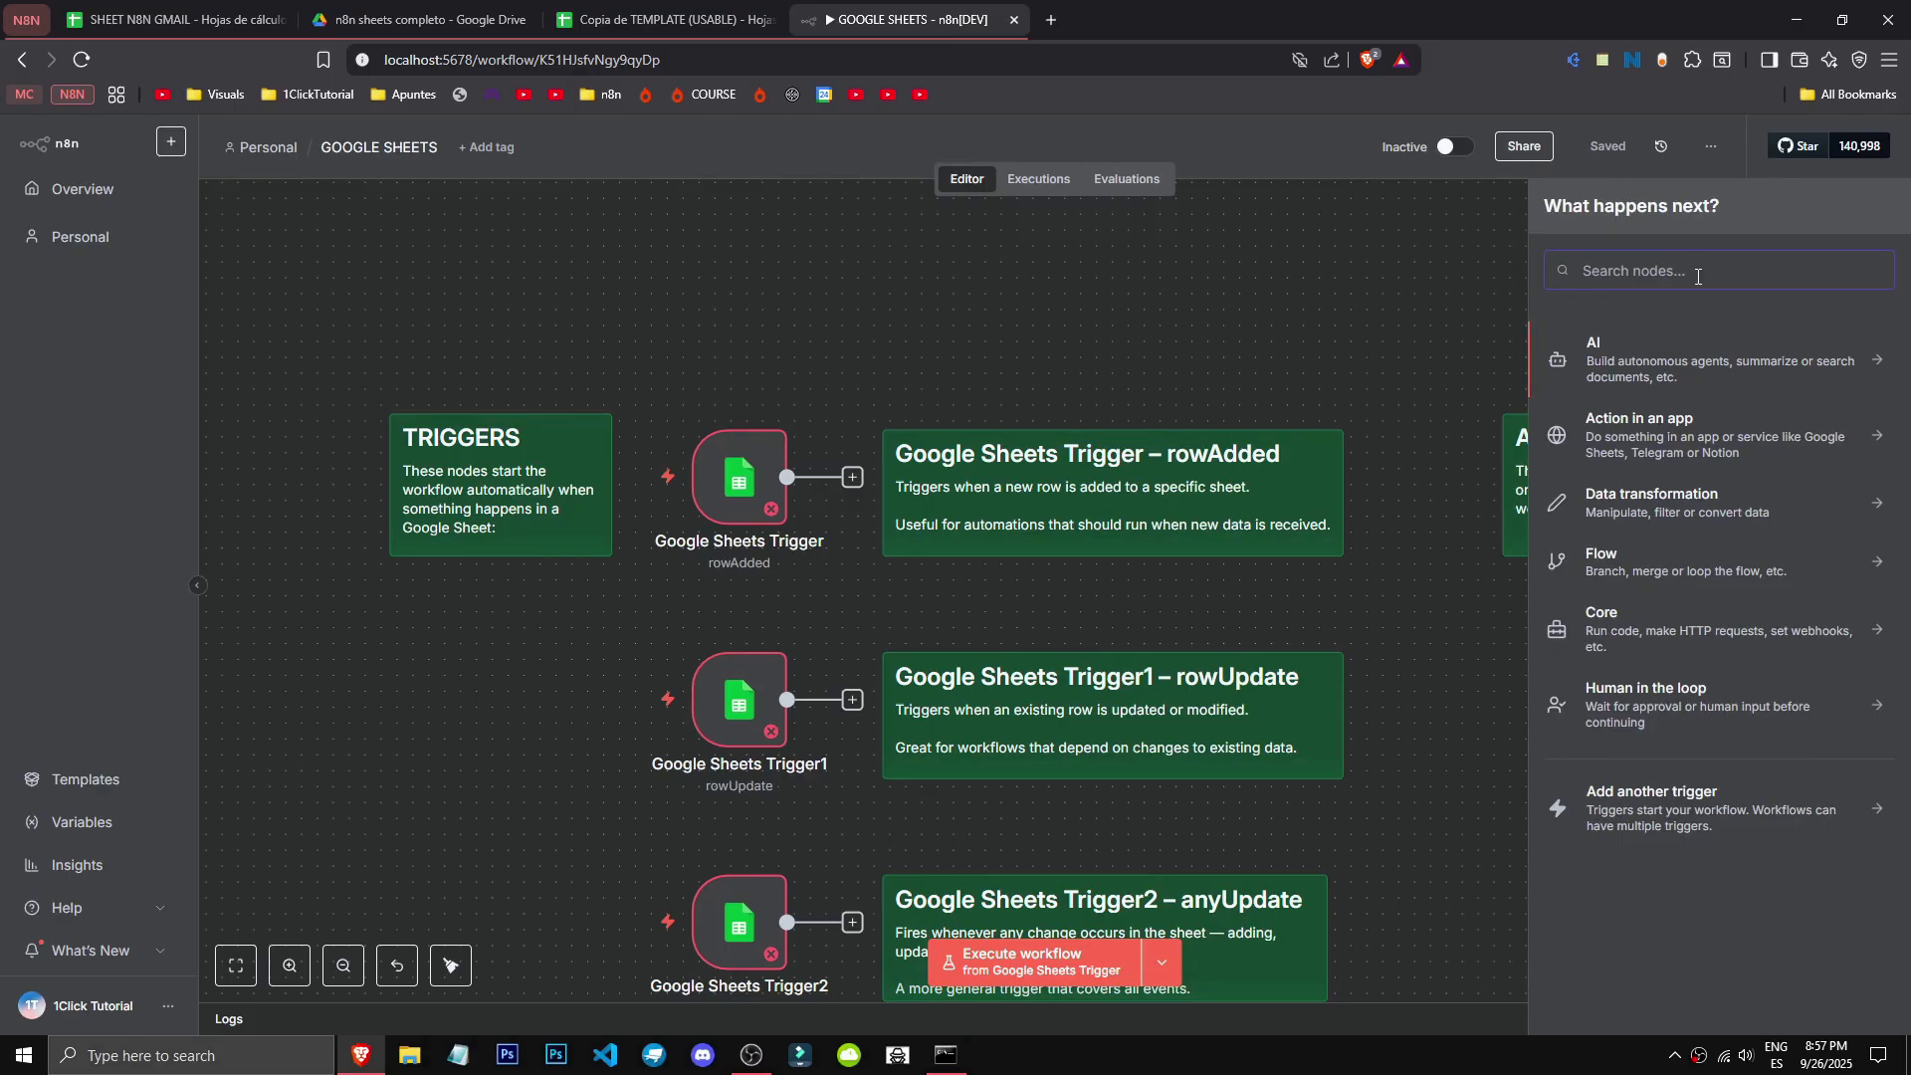
text(sheet)
click(1698, 343)
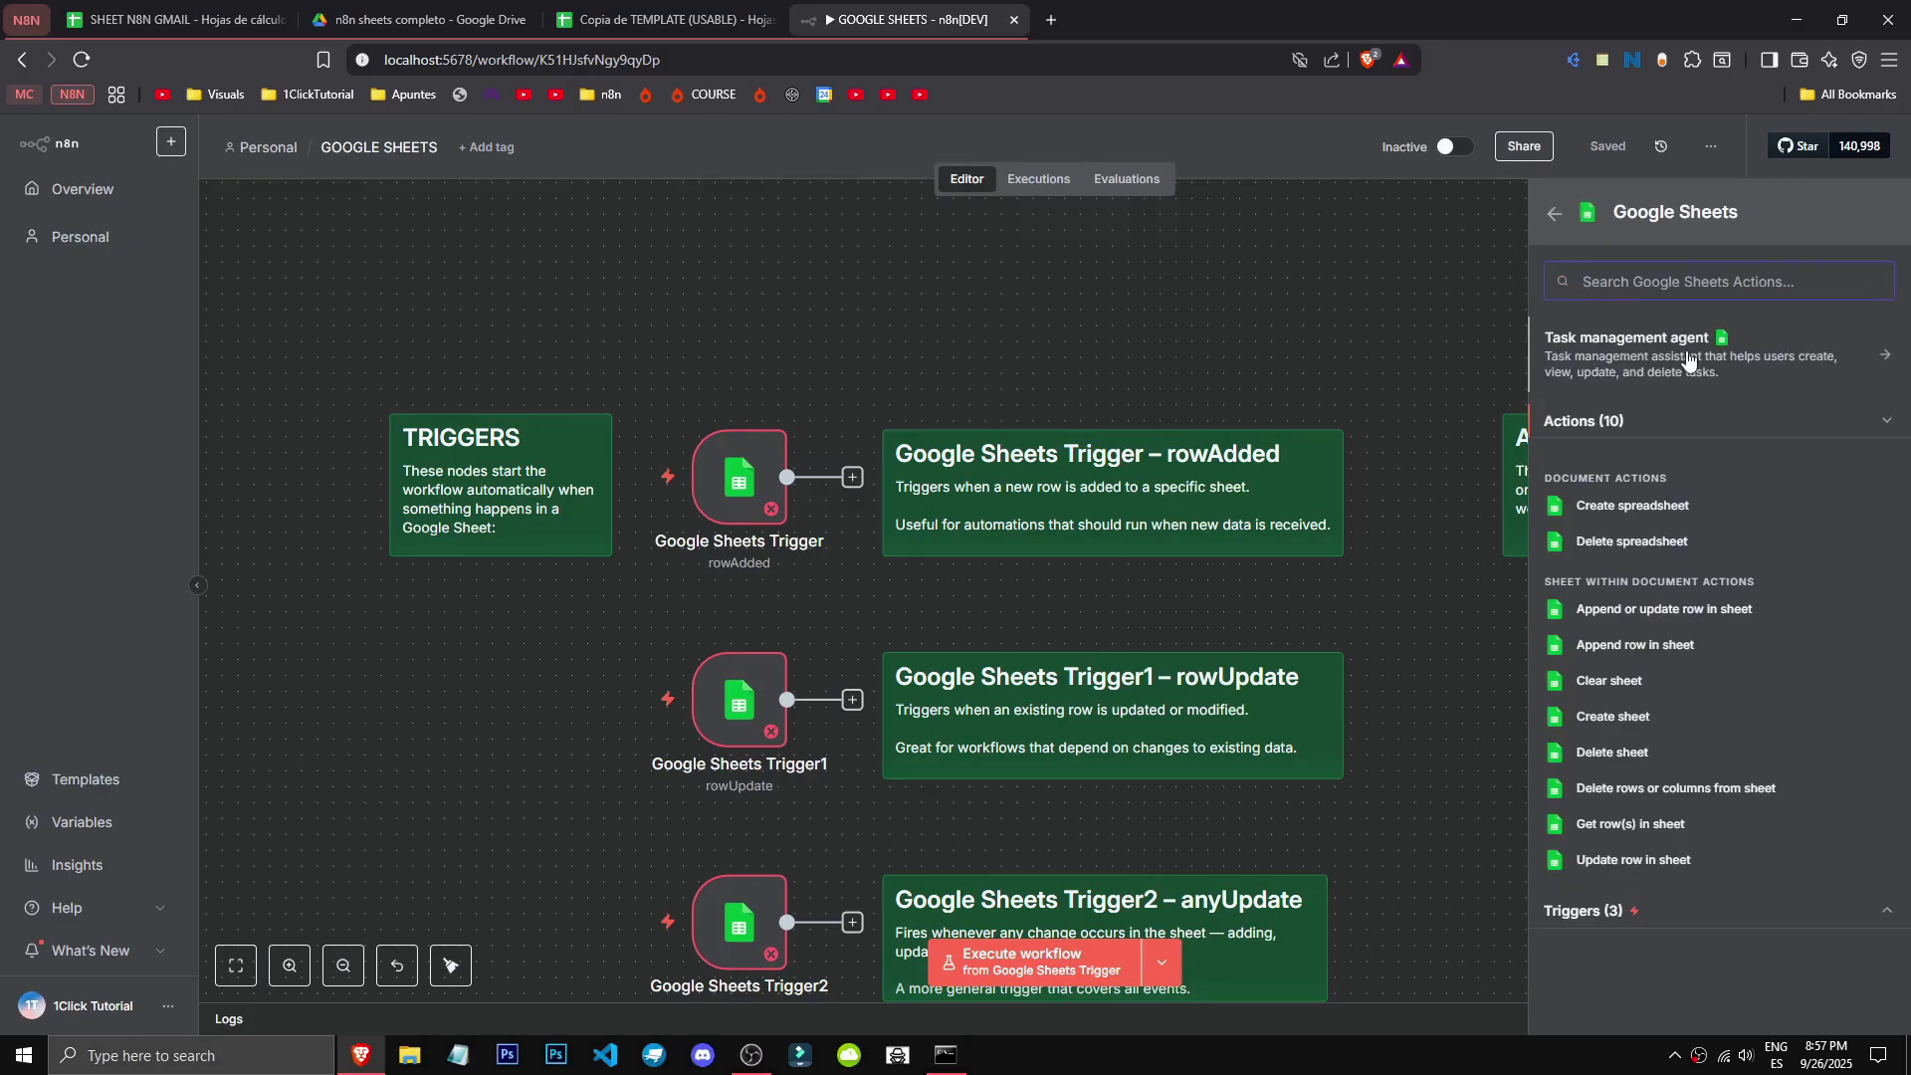
click(1660, 908)
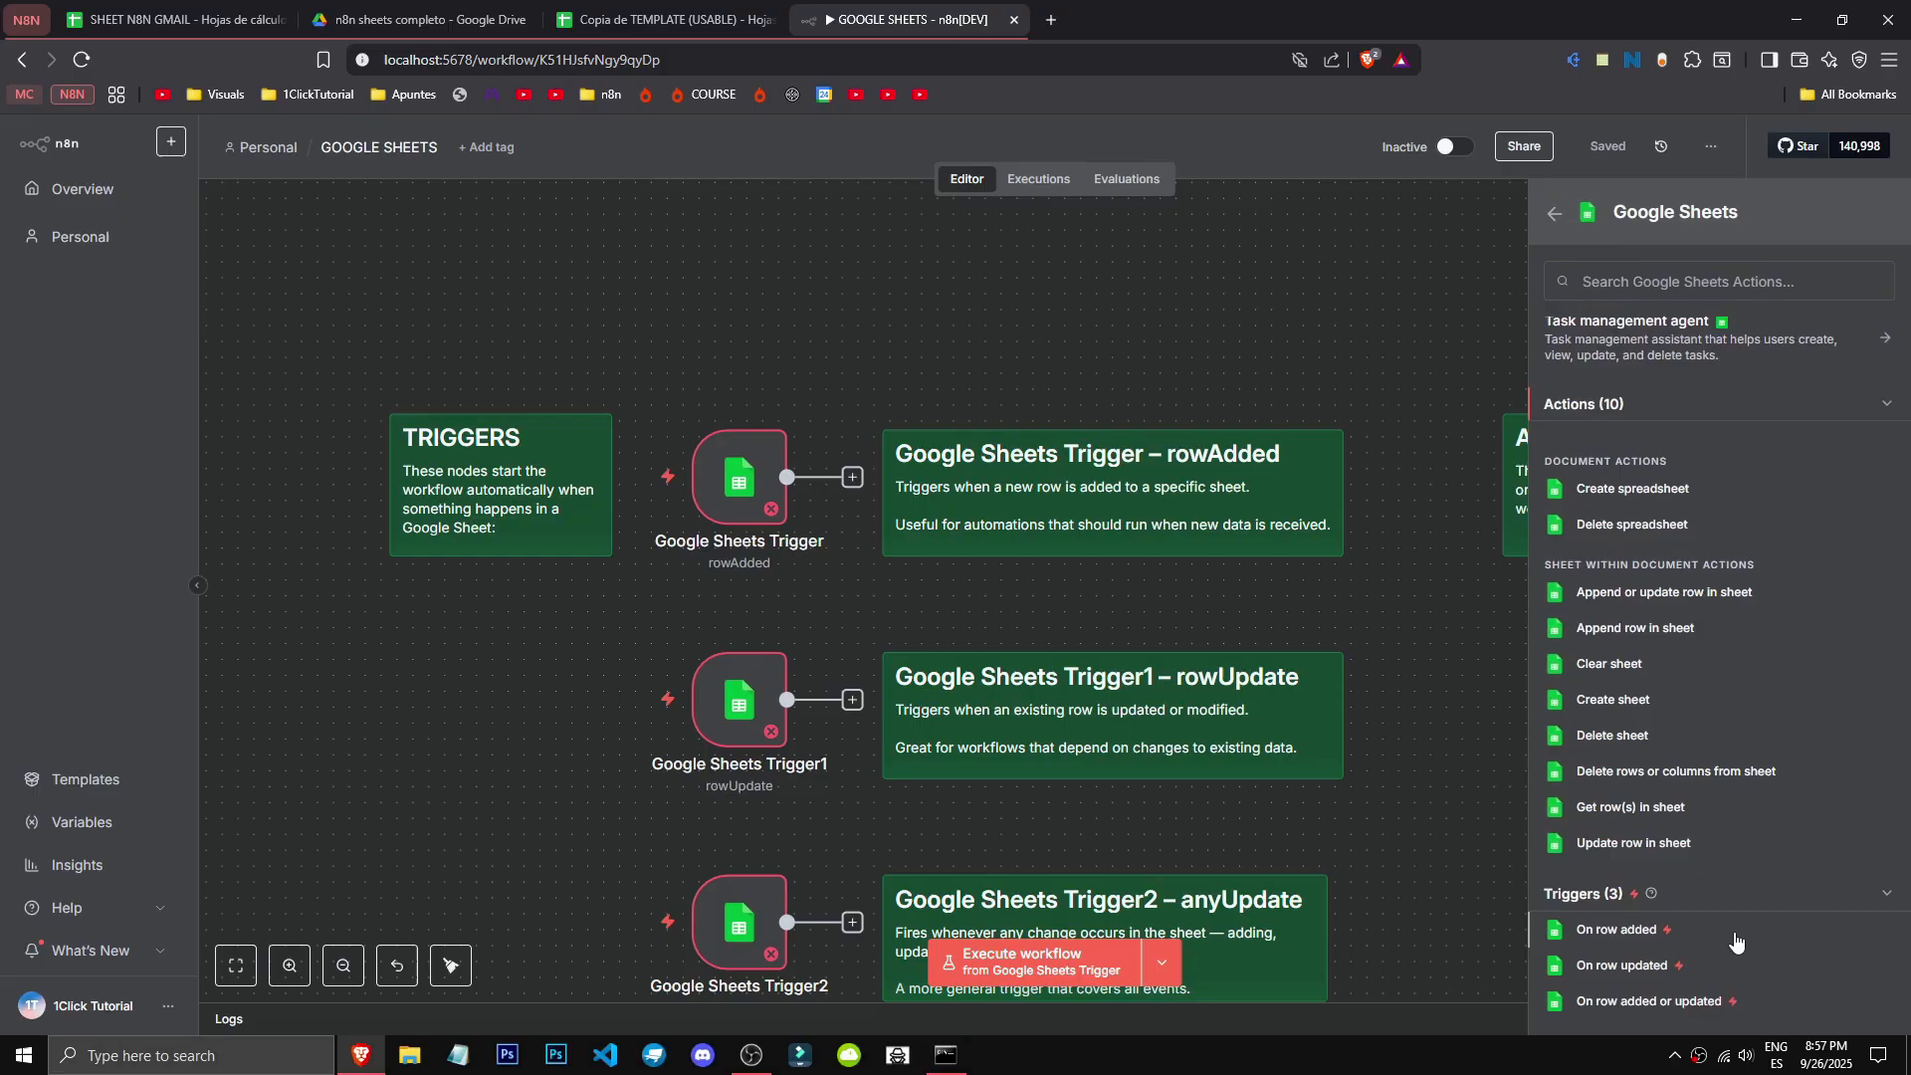
click(1614, 945)
click(942, 121)
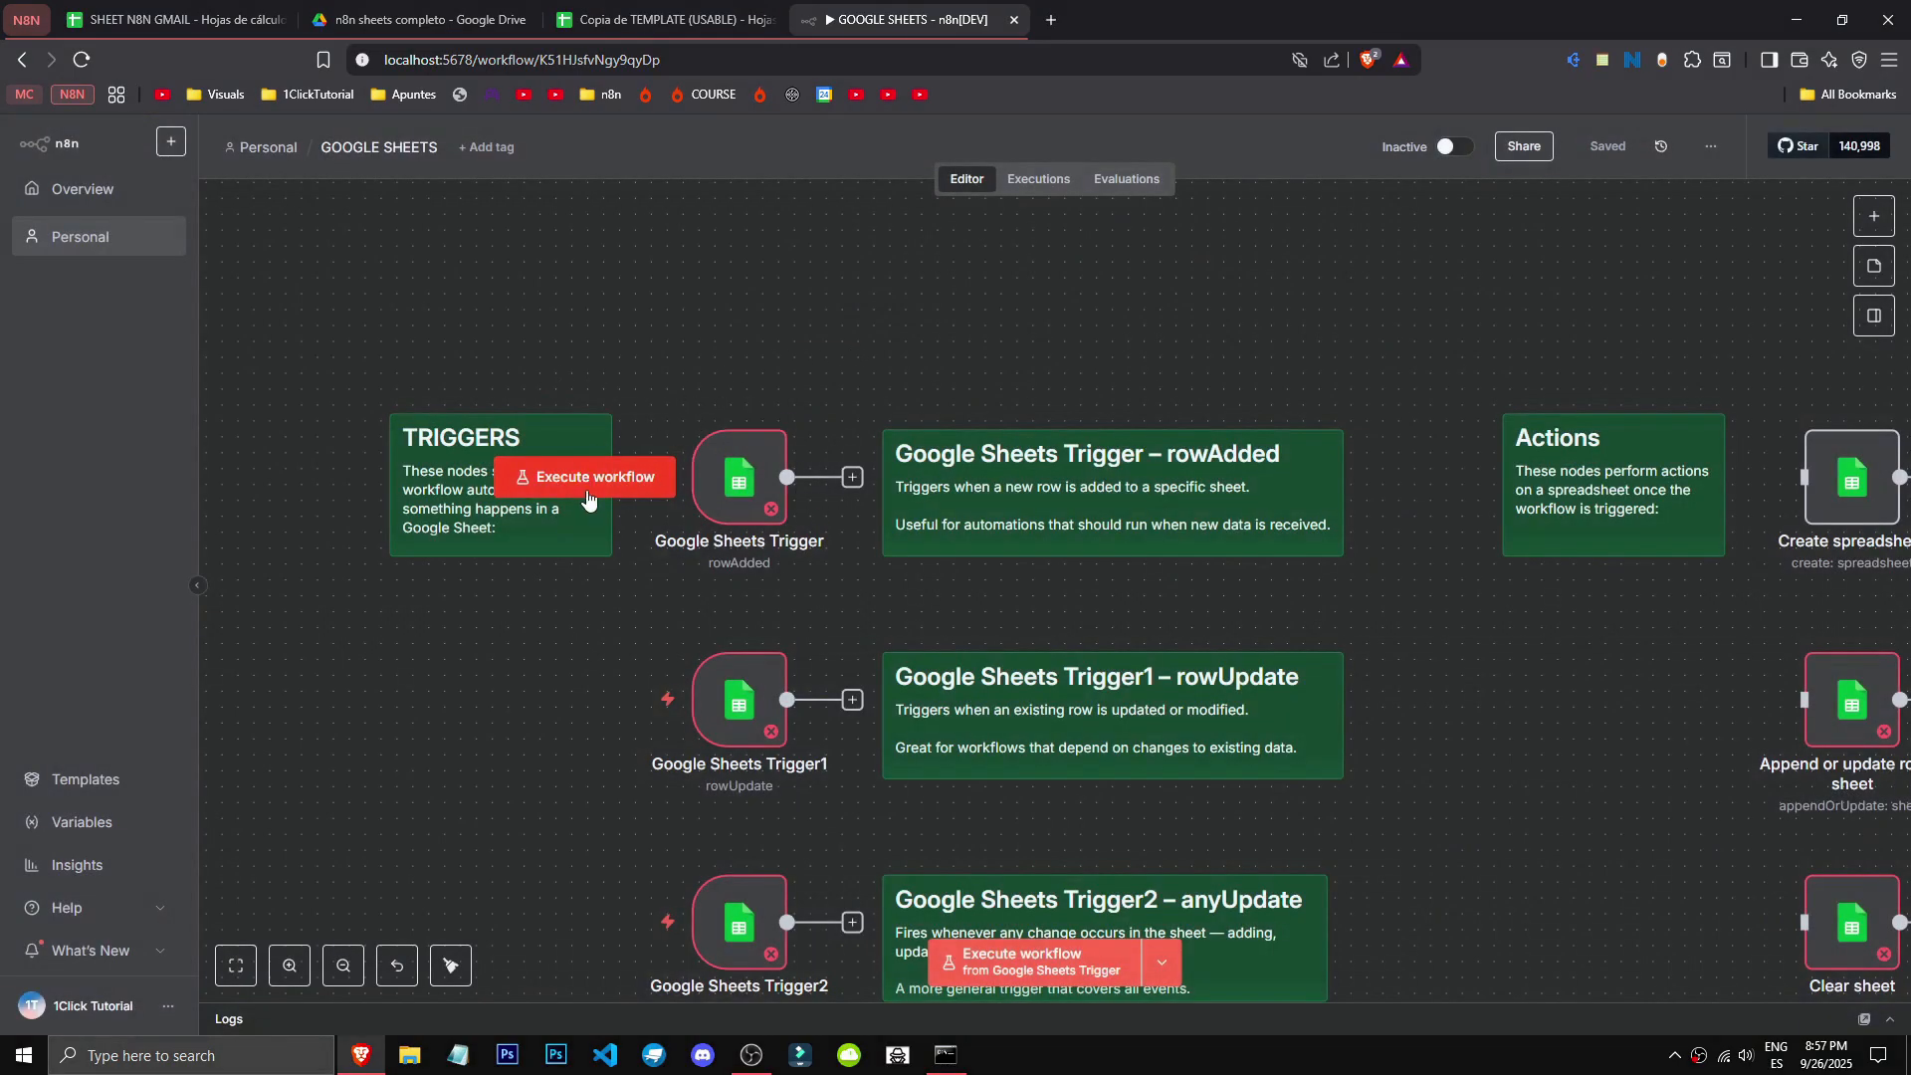
Step: Inspect the credential and parameters of the rowAdded Google Sheets Trigger
double_click(734, 487)
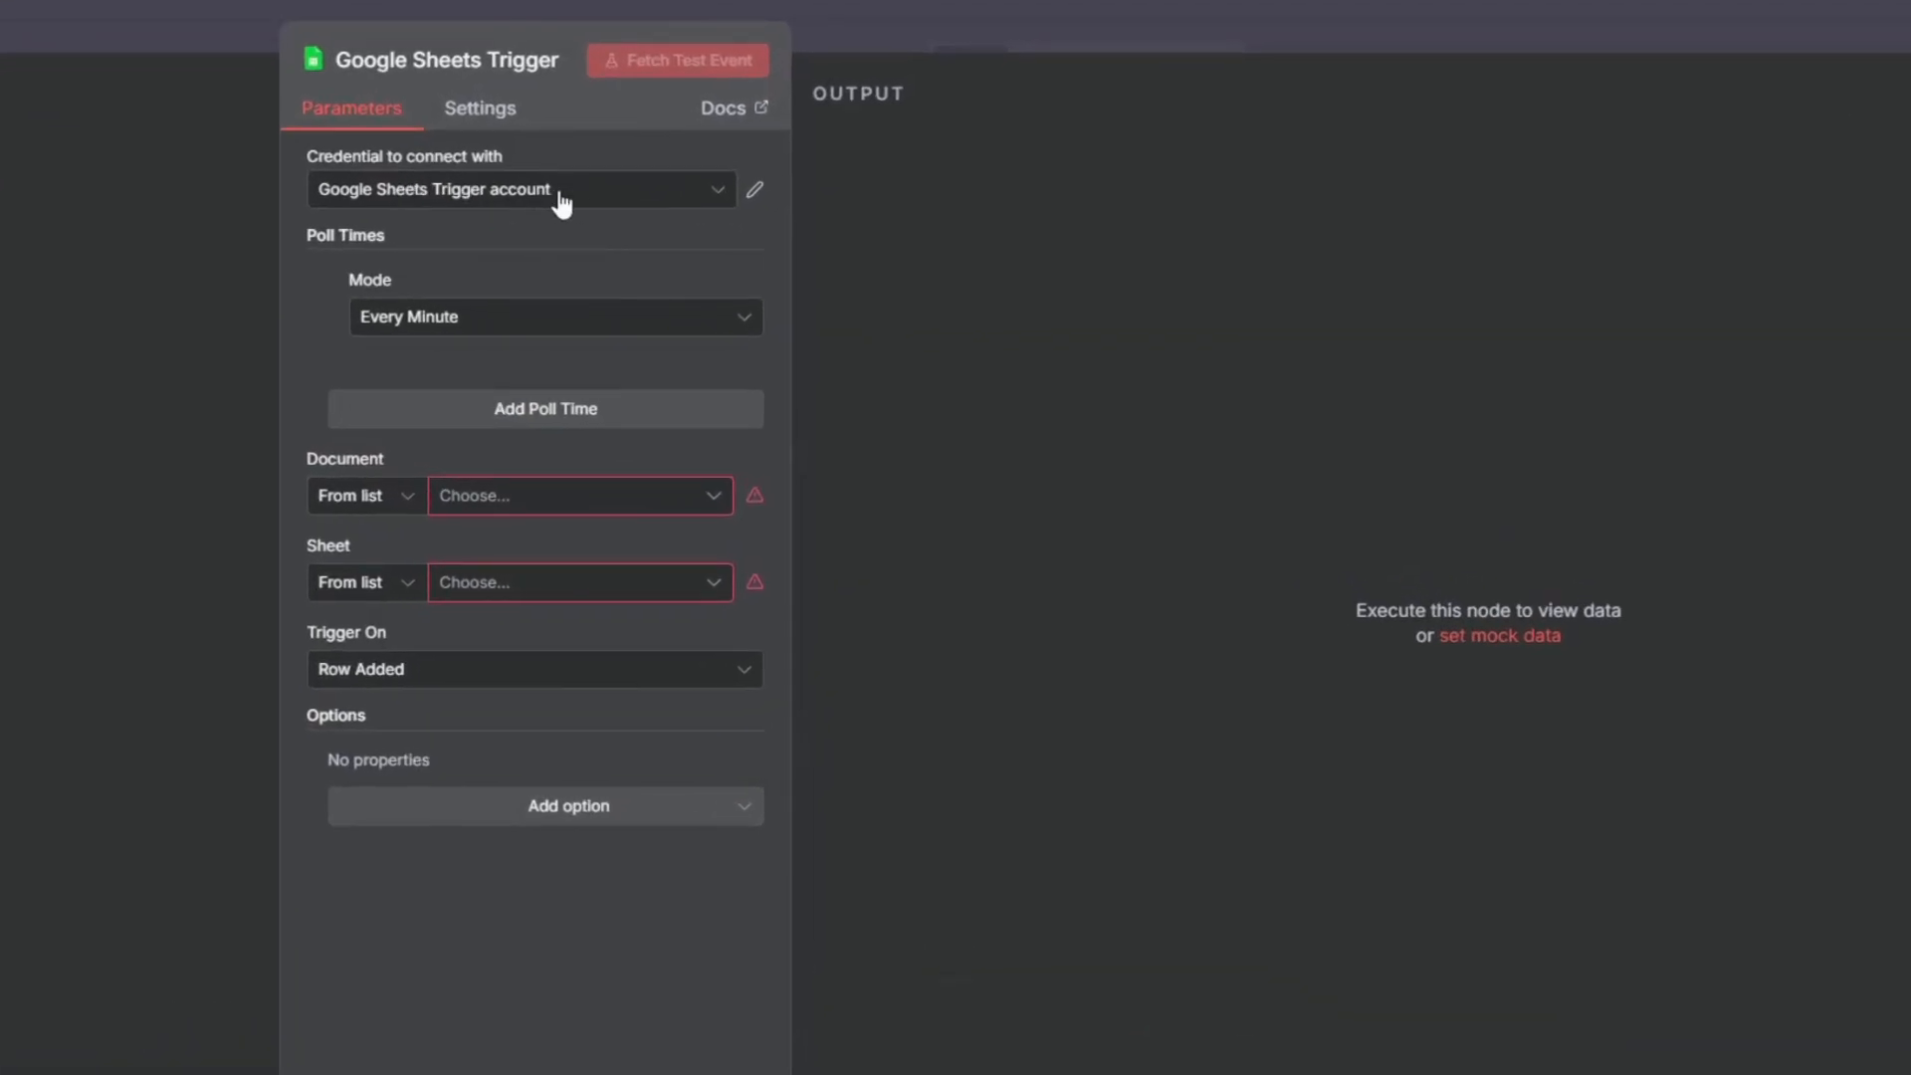
click(604, 375)
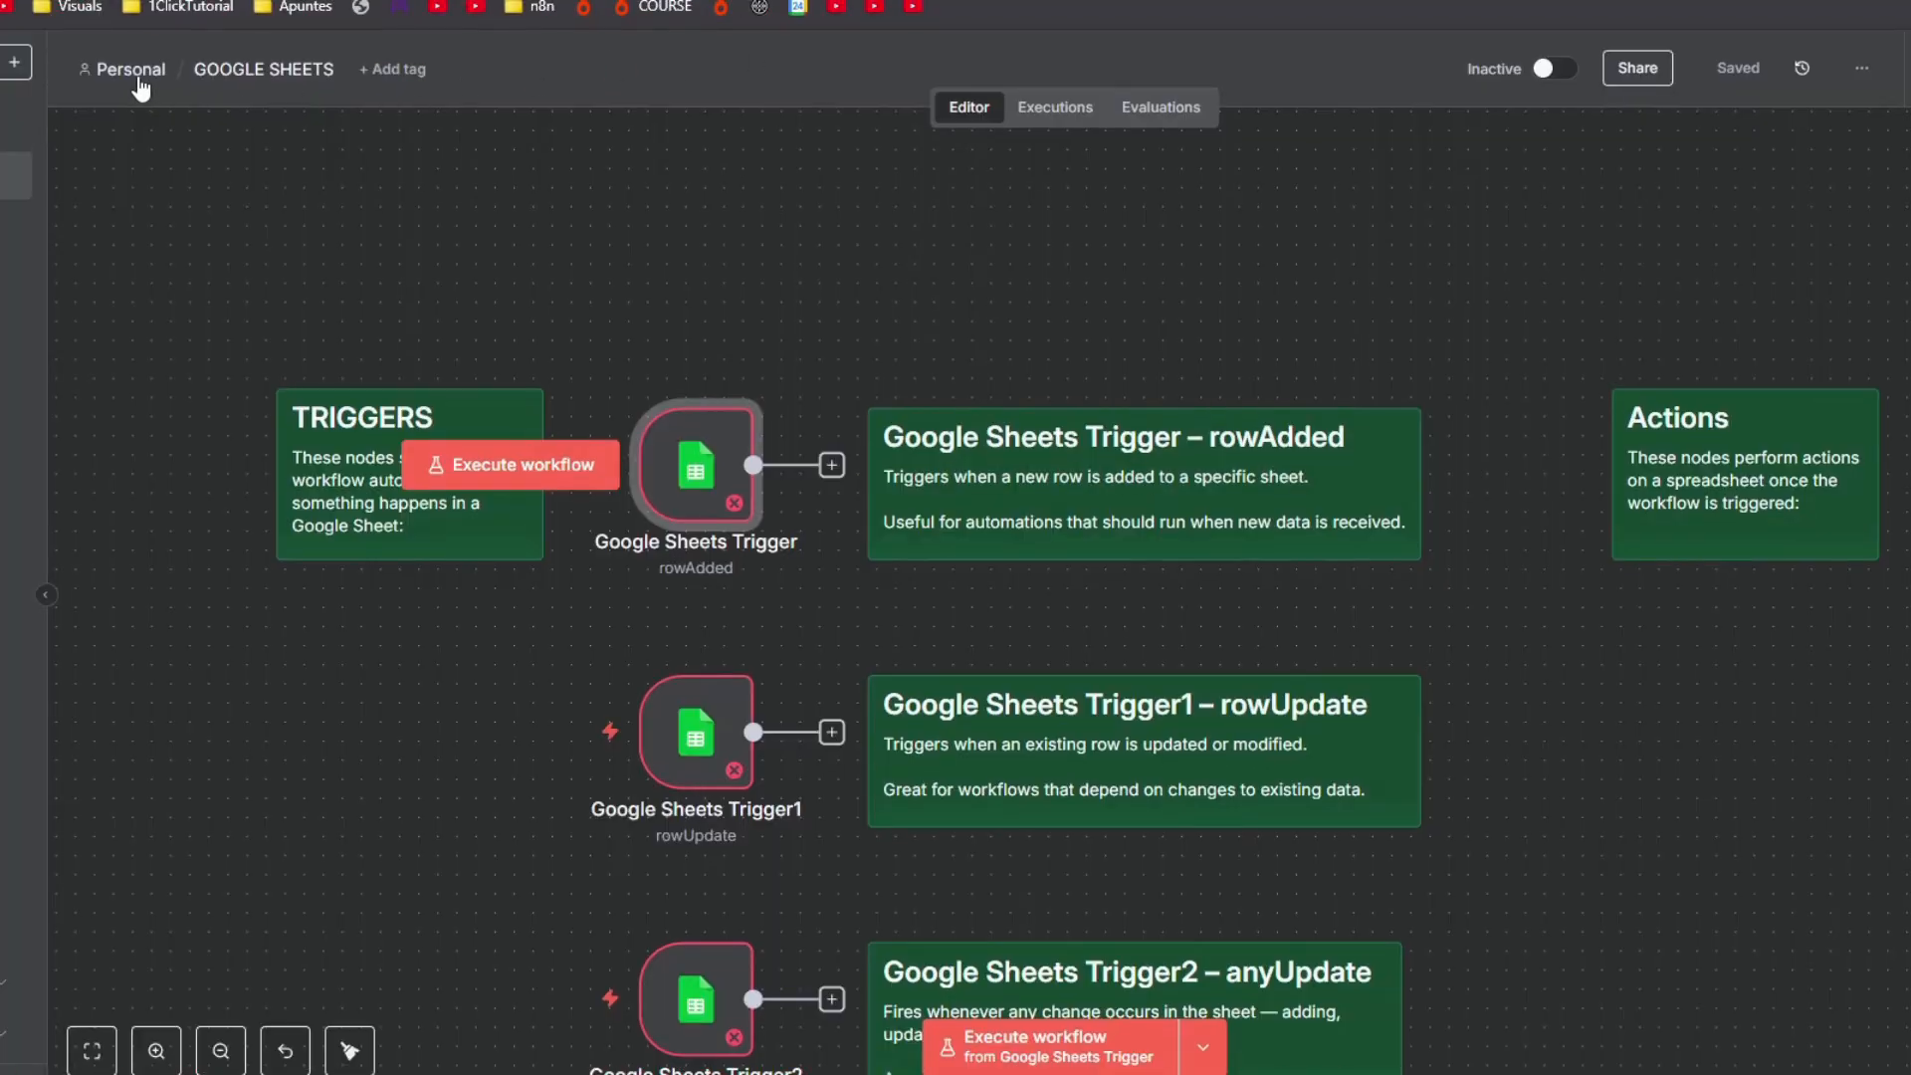
Step: Try to activate the GOOGLE SHEETS workflow
middle_click(139, 79)
click(1127, 20)
click(912, 20)
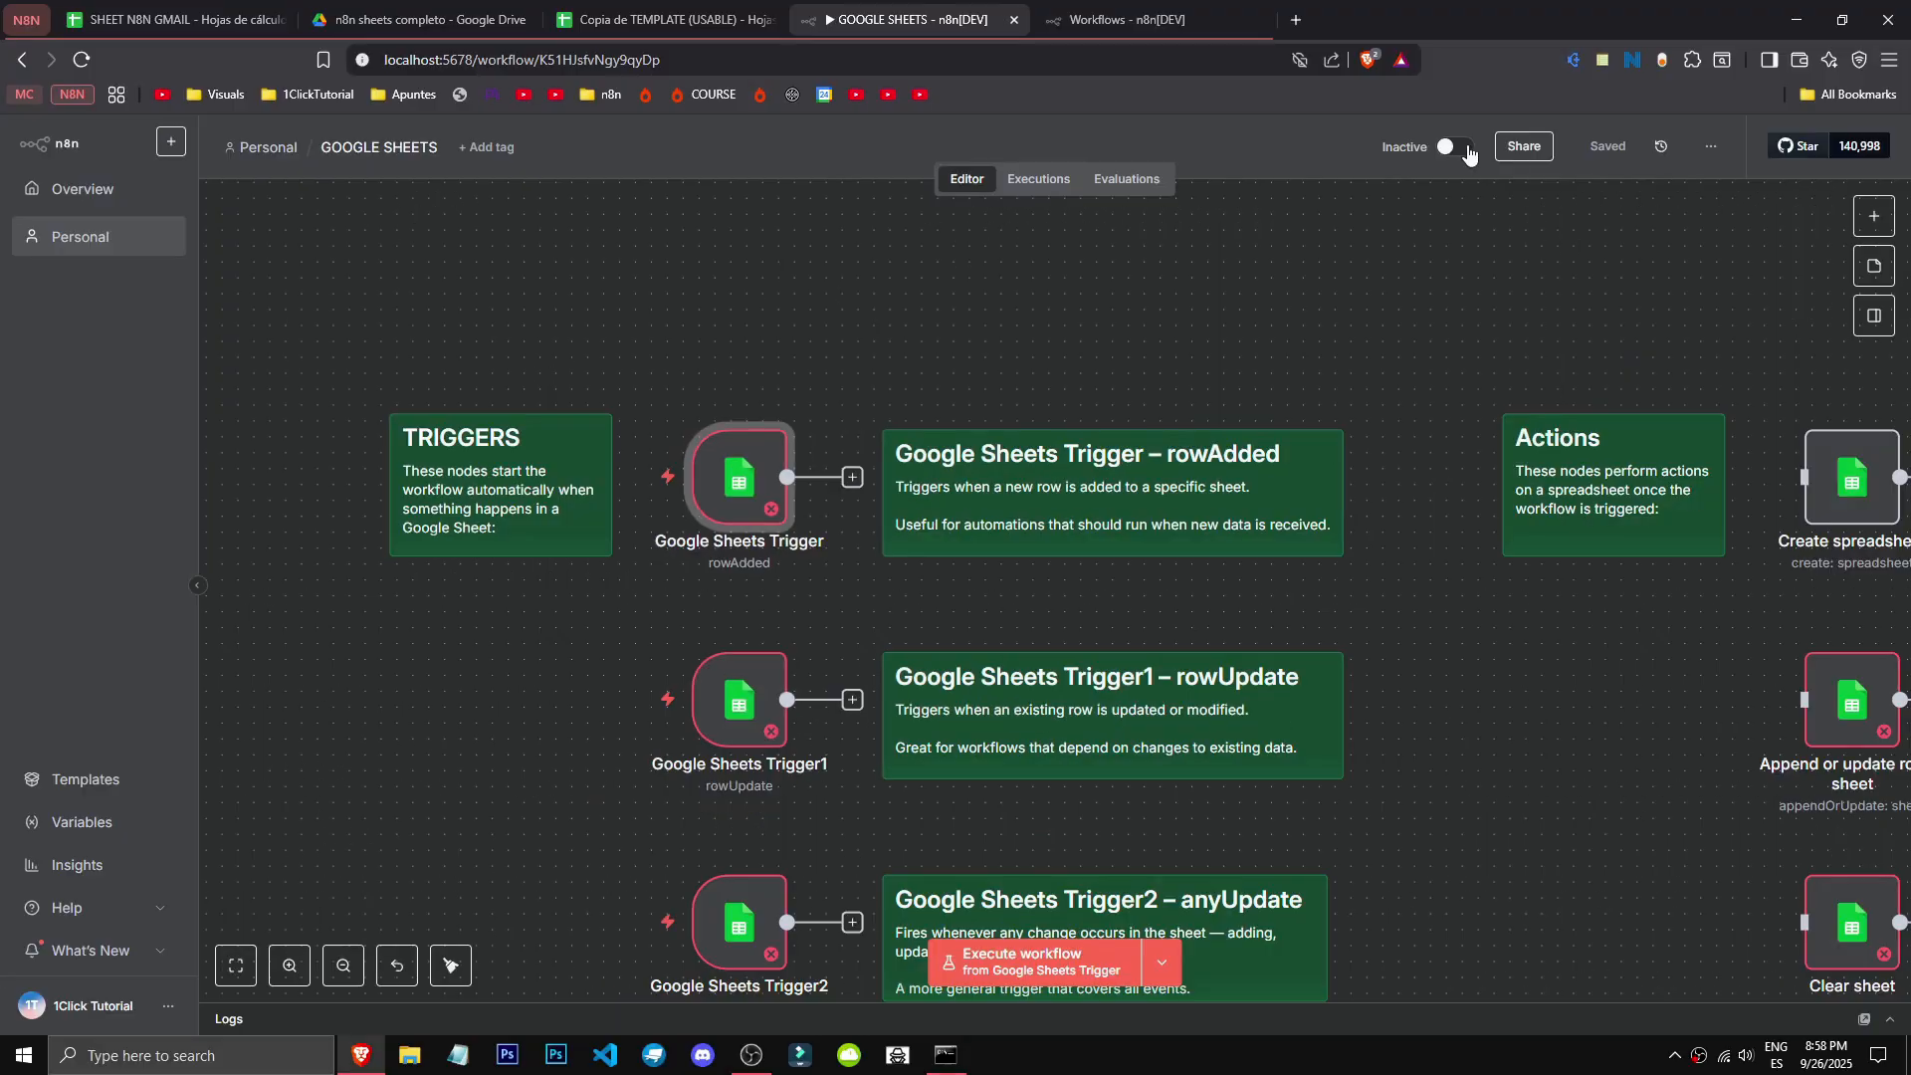
click(1468, 153)
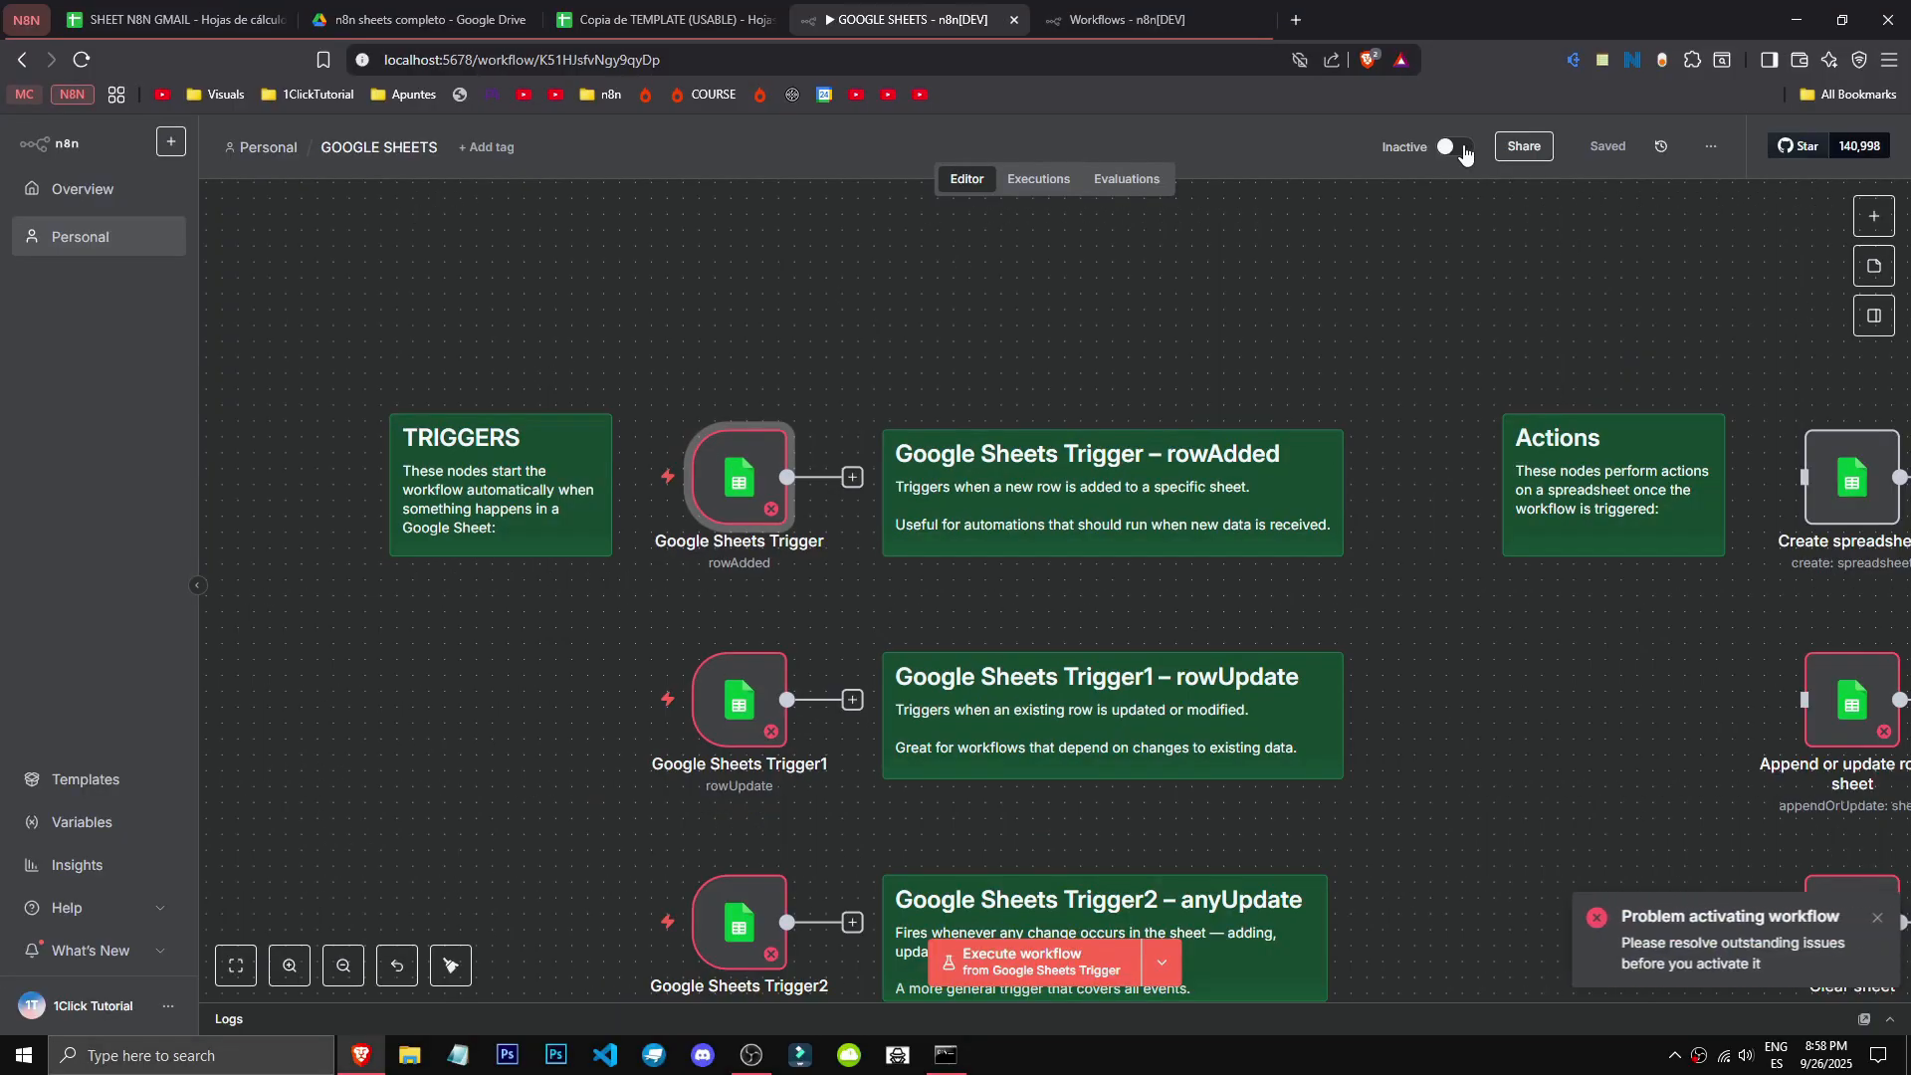
click(1259, 20)
Step: Configure the rowAdded trigger with document SHEET N8N GMAIL and sheet 1ClickTutorial, polling every minute and triggering on Row Added
double_click(737, 486)
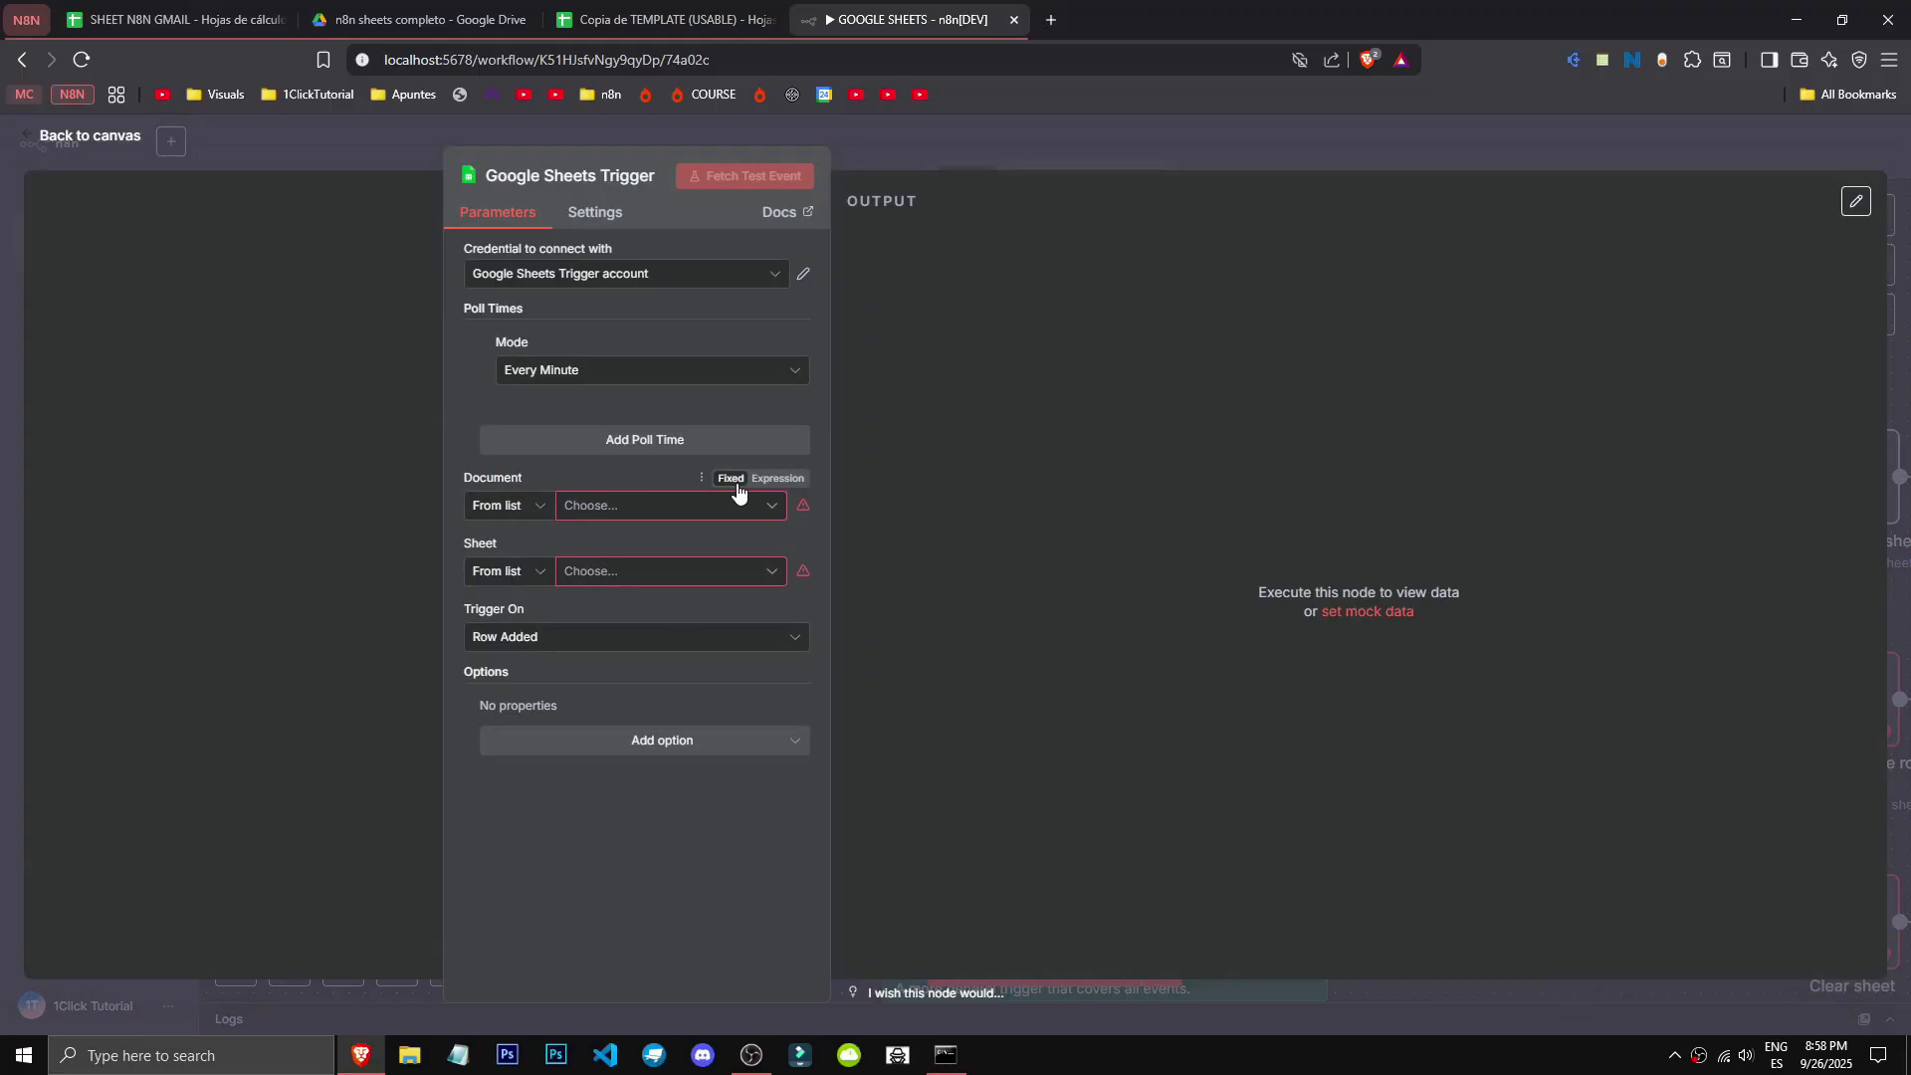
click(699, 369)
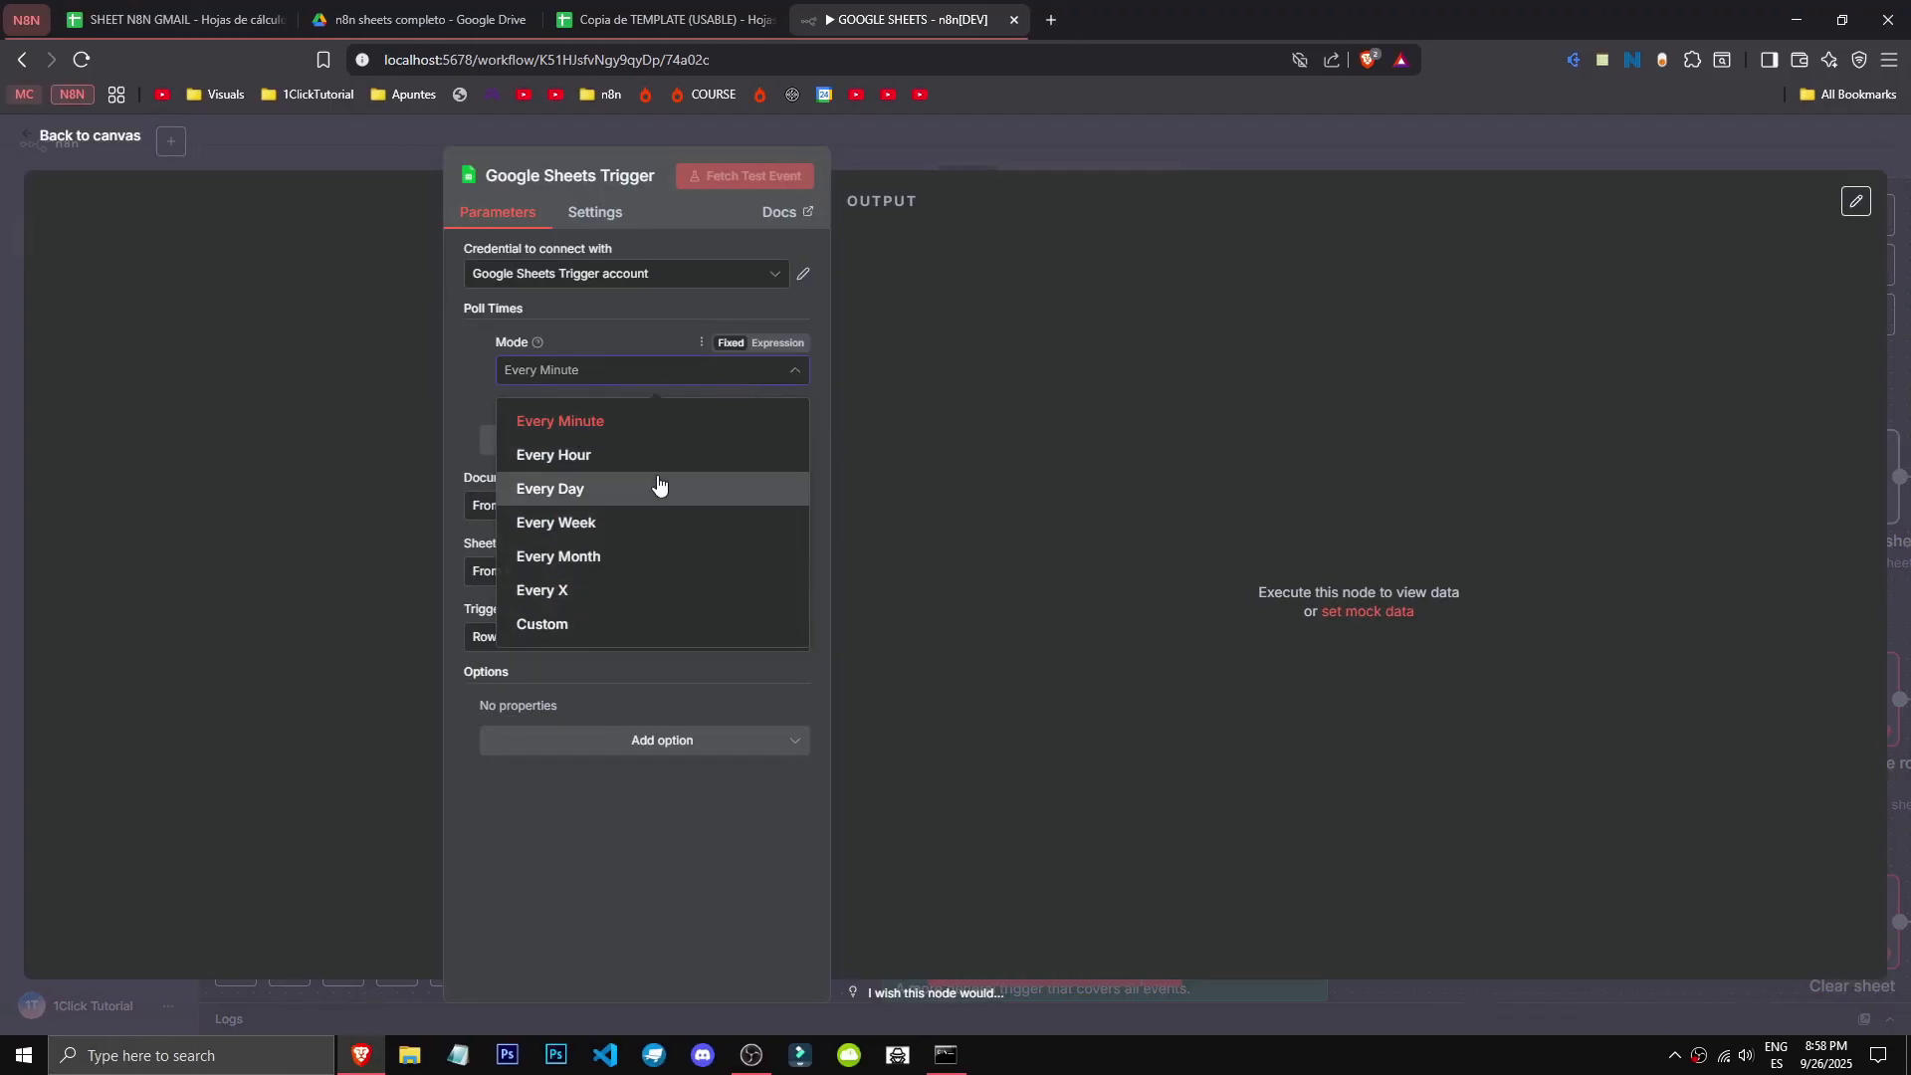
click(964, 537)
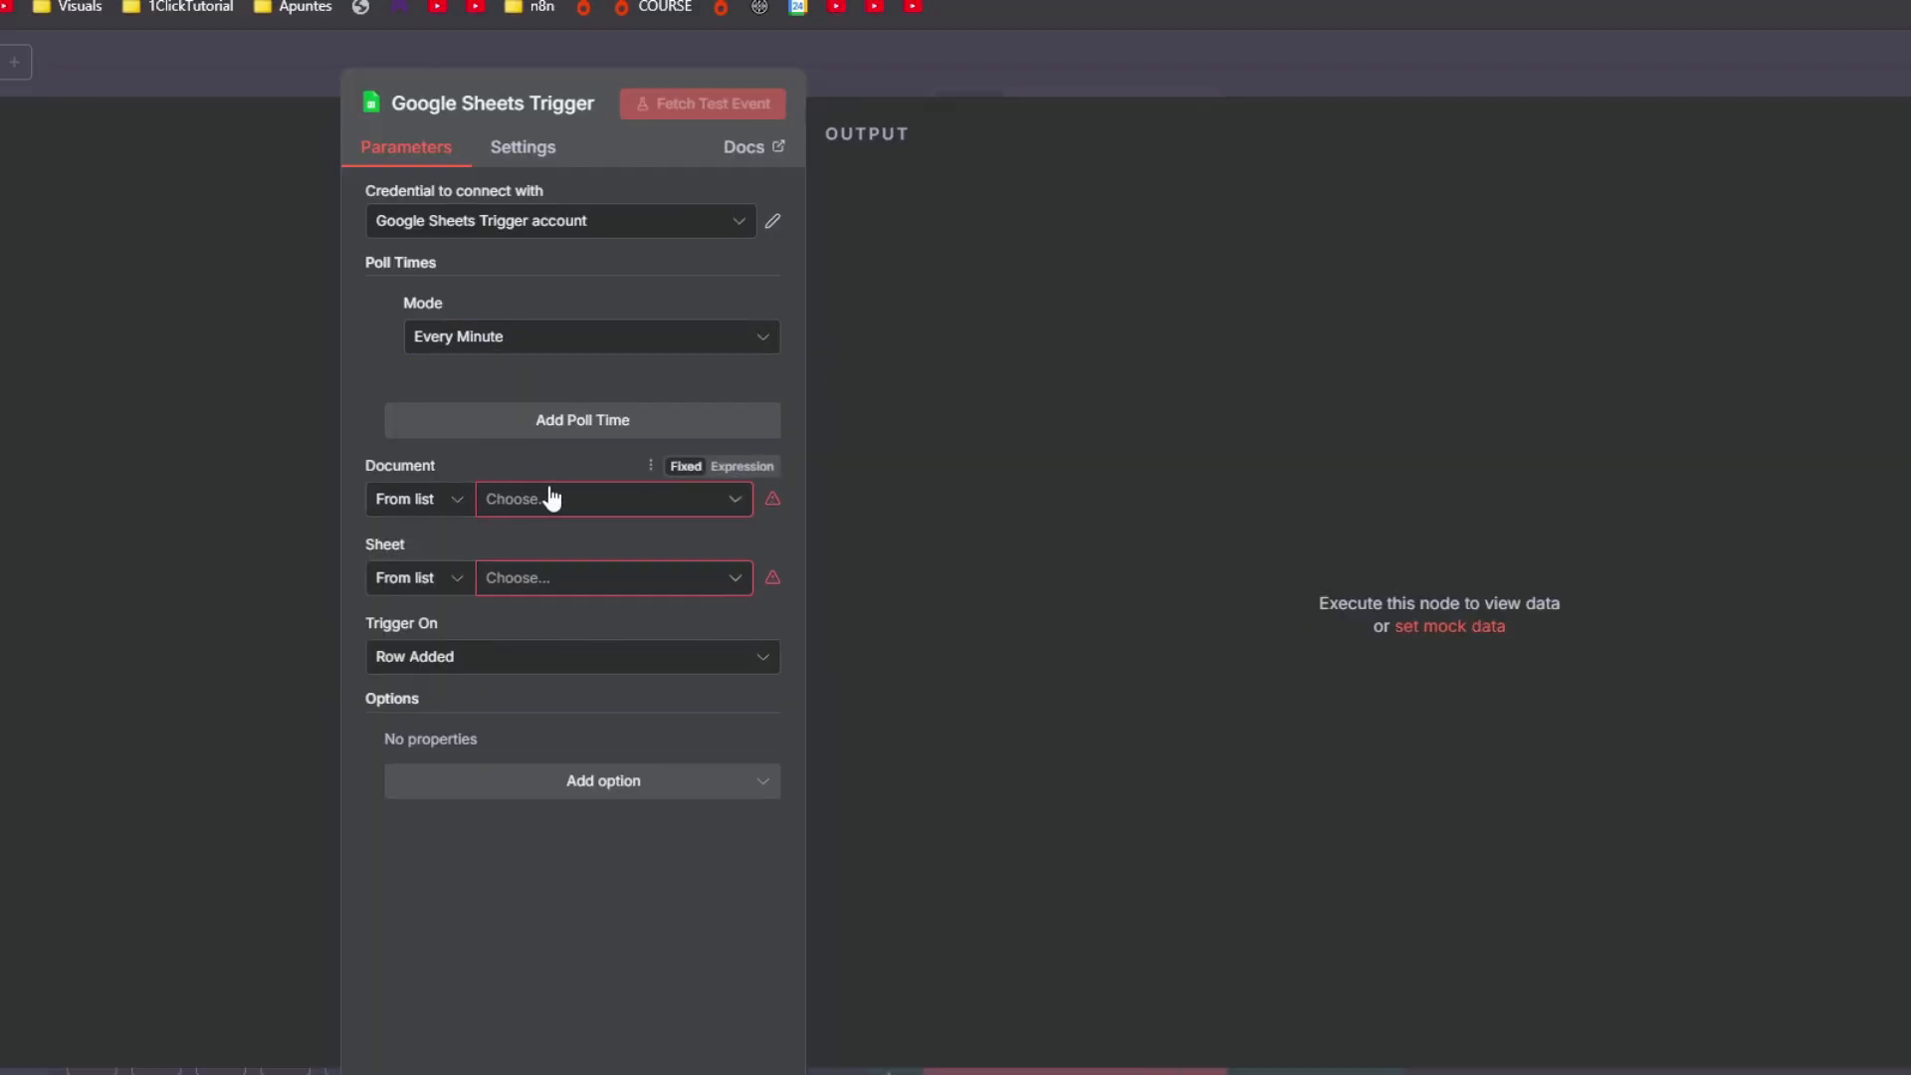
click(645, 505)
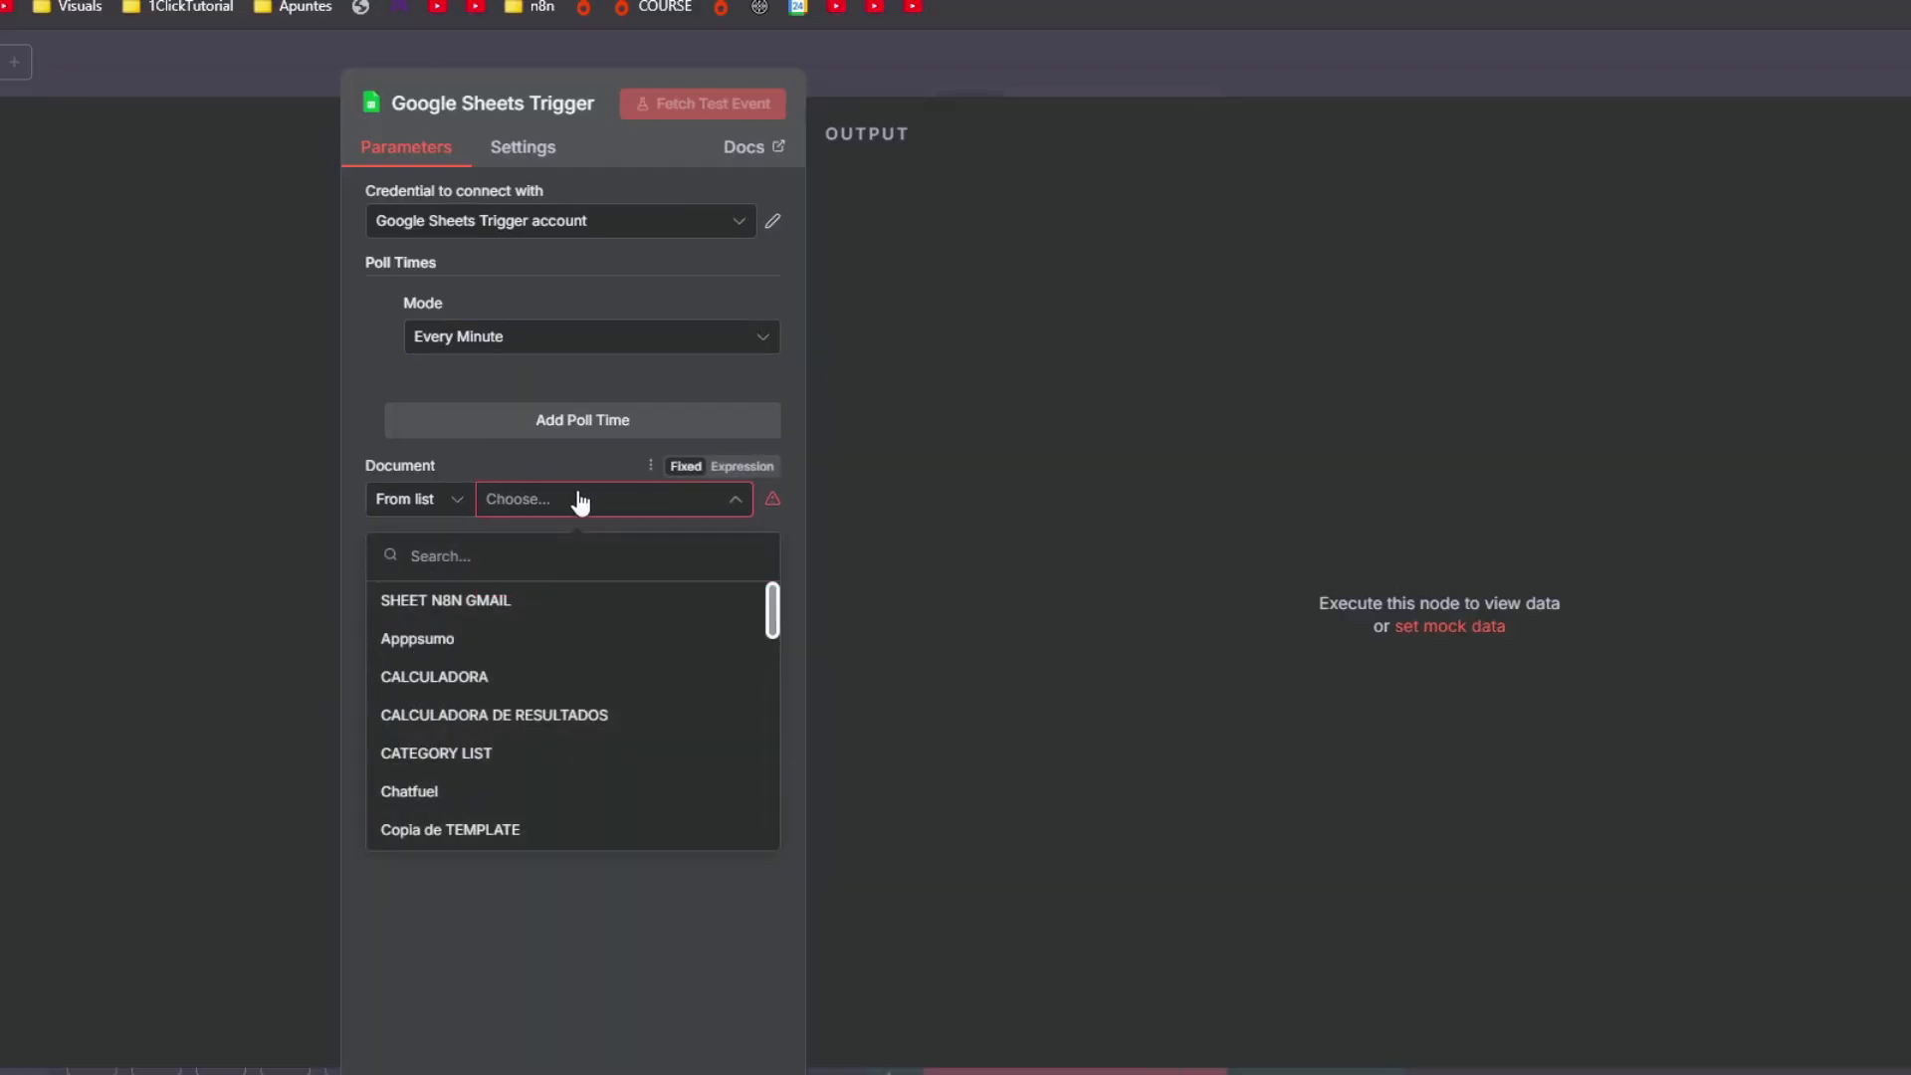
click(640, 582)
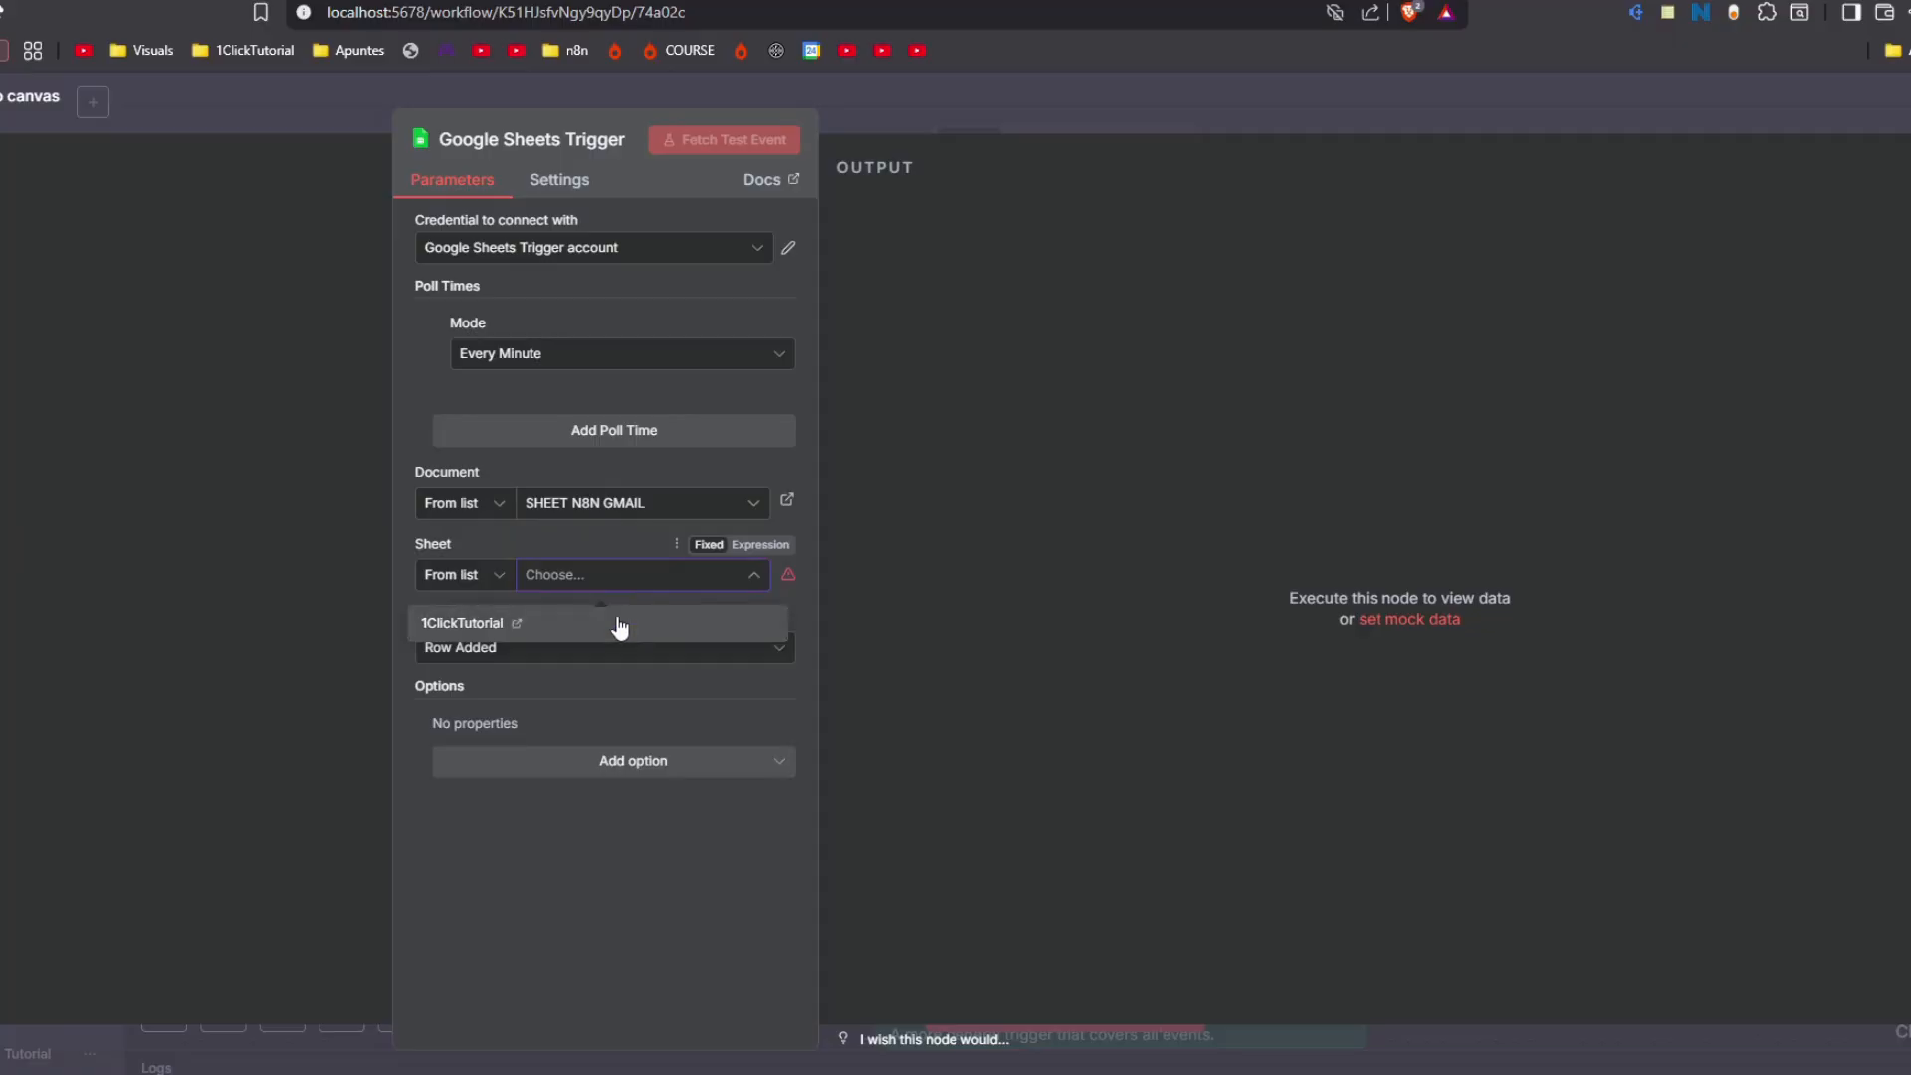
click(617, 622)
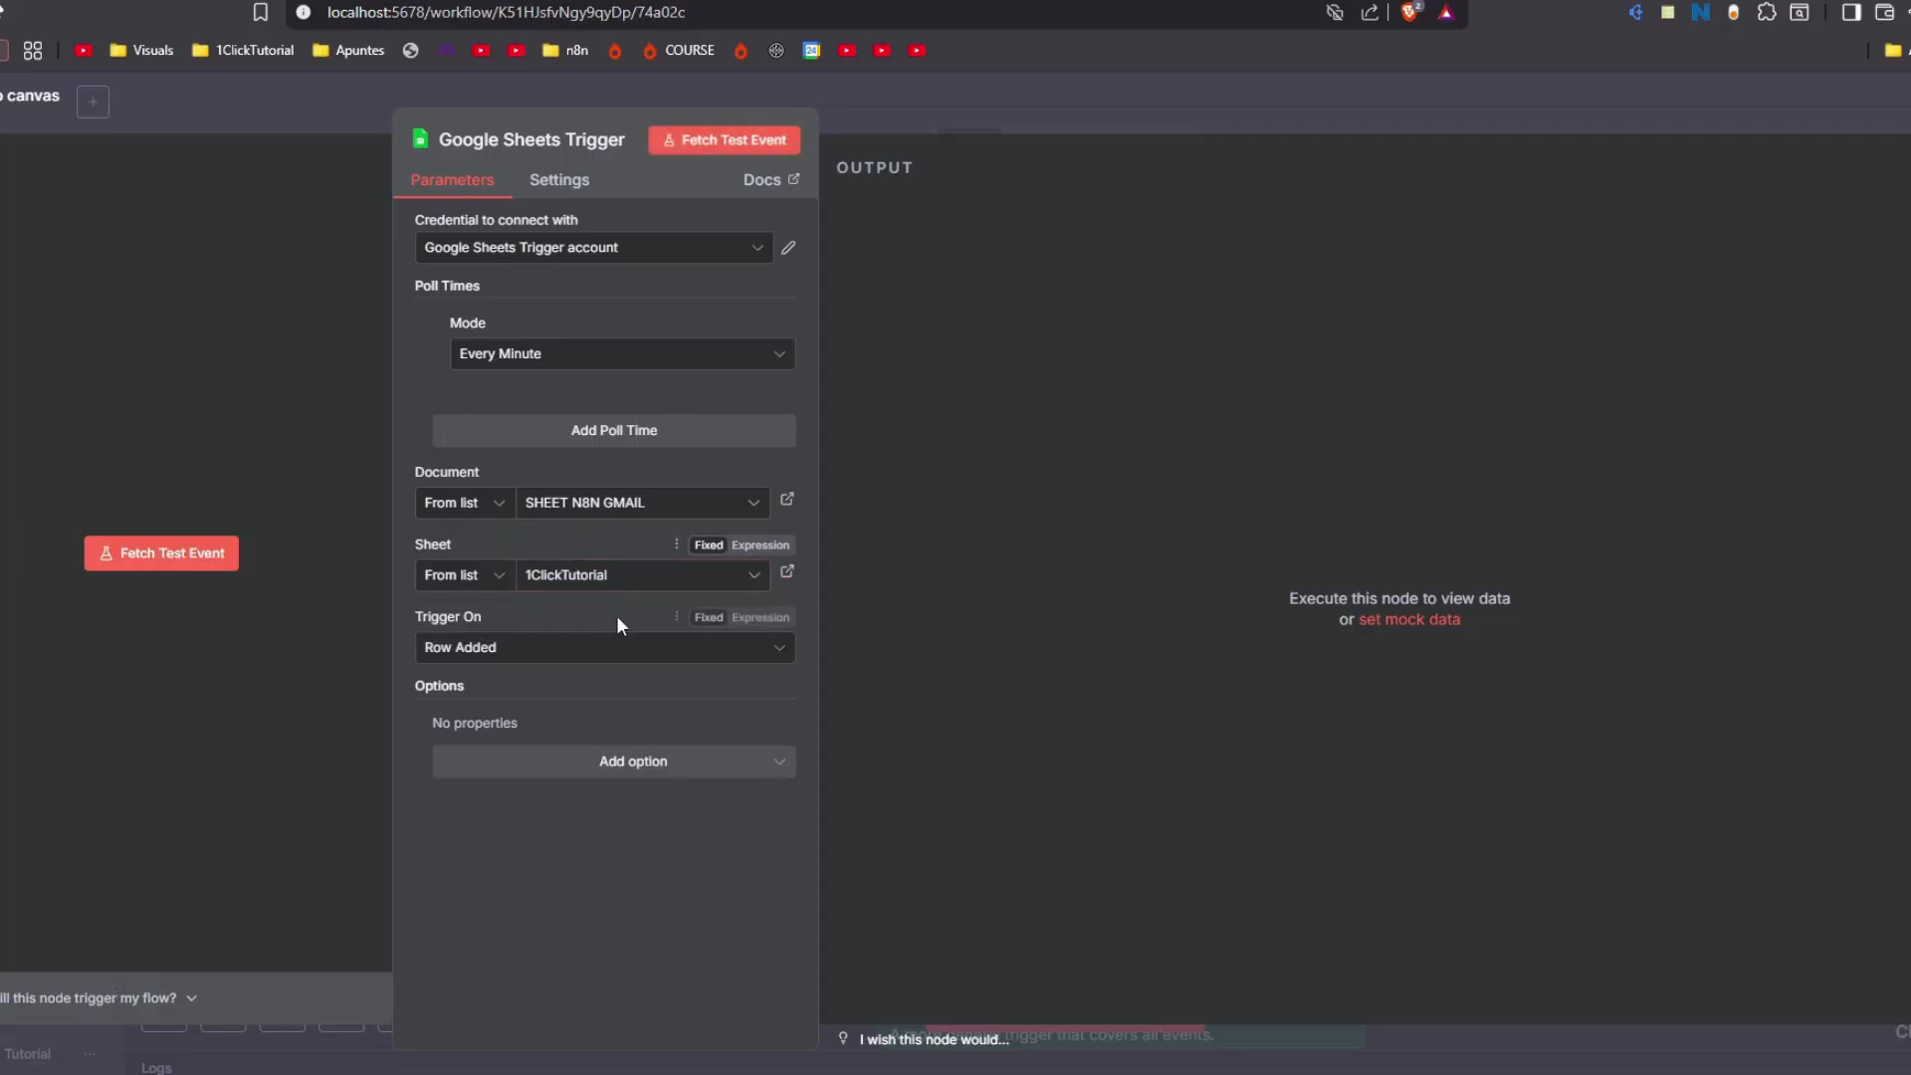
click(637, 650)
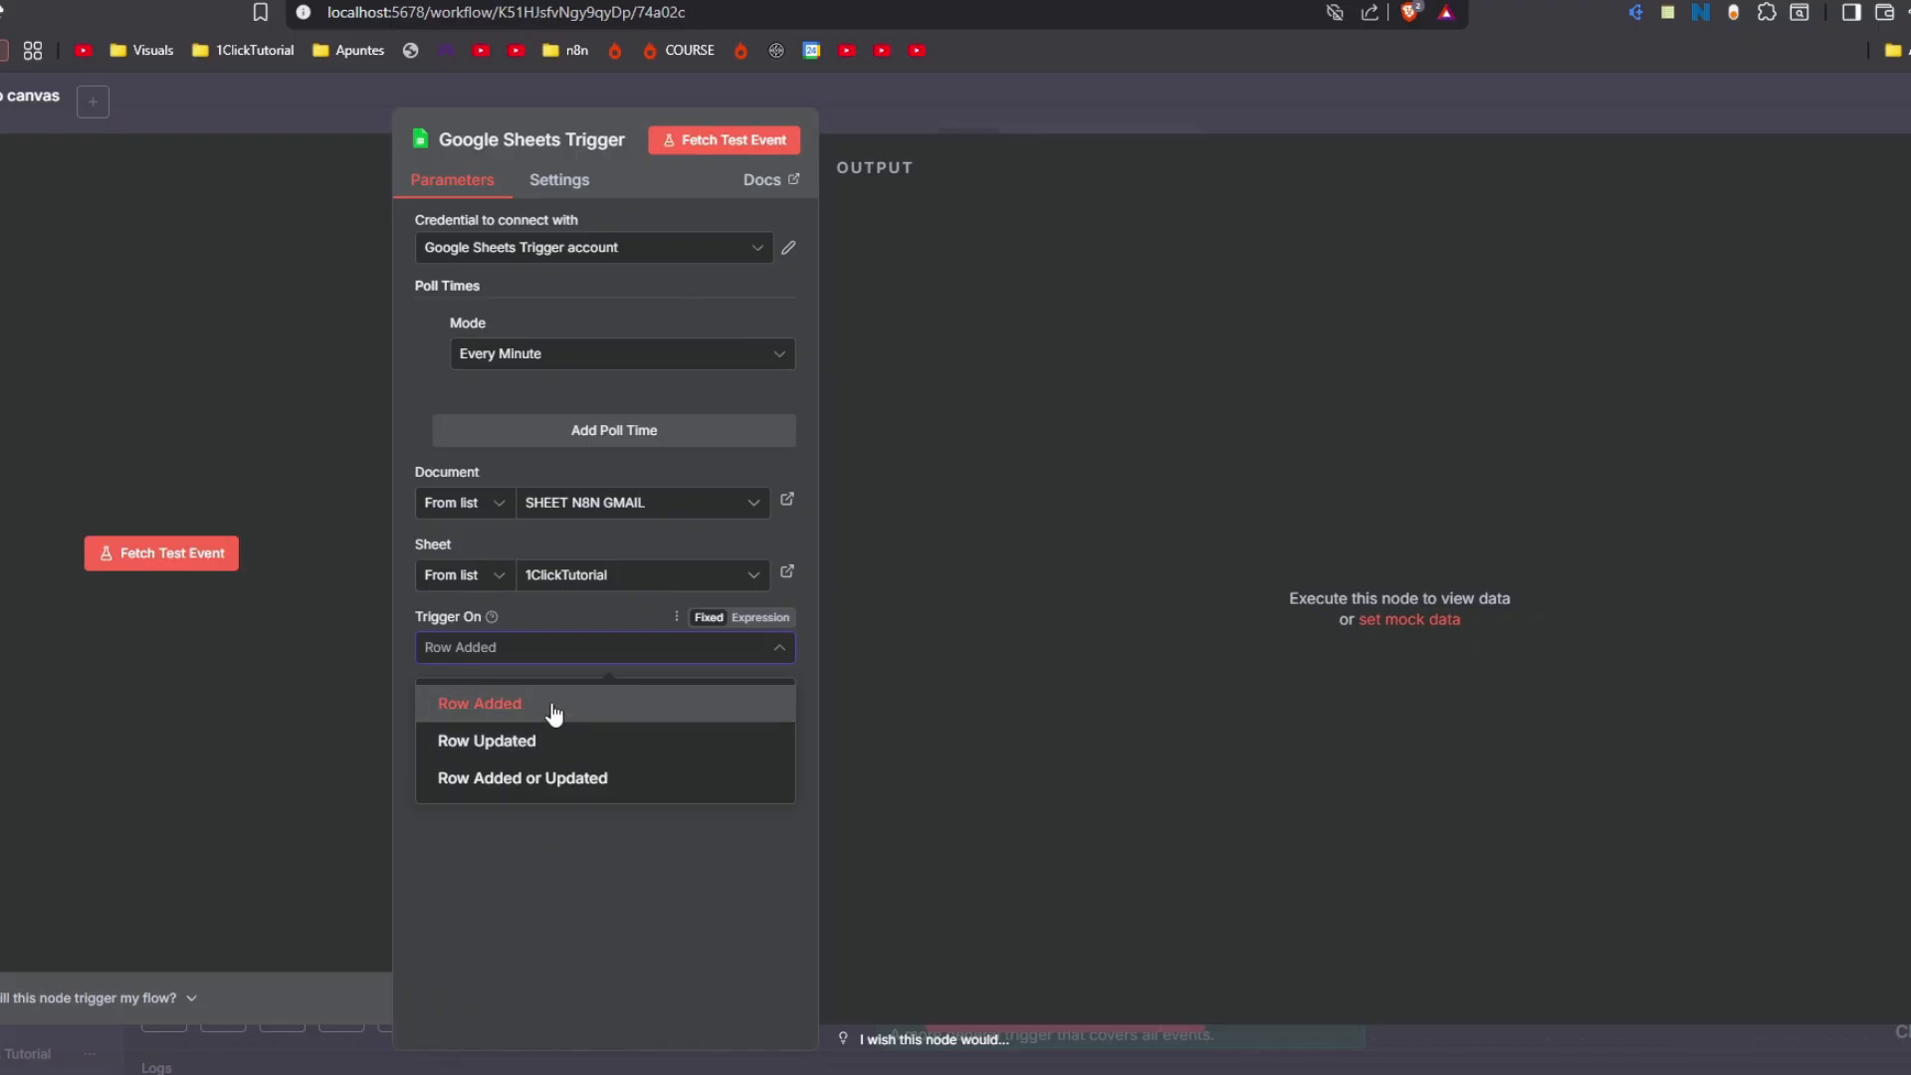
click(554, 712)
Step: Add the Value Render option to the rowAdded trigger and review its formats, keeping Unformatted
click(658, 767)
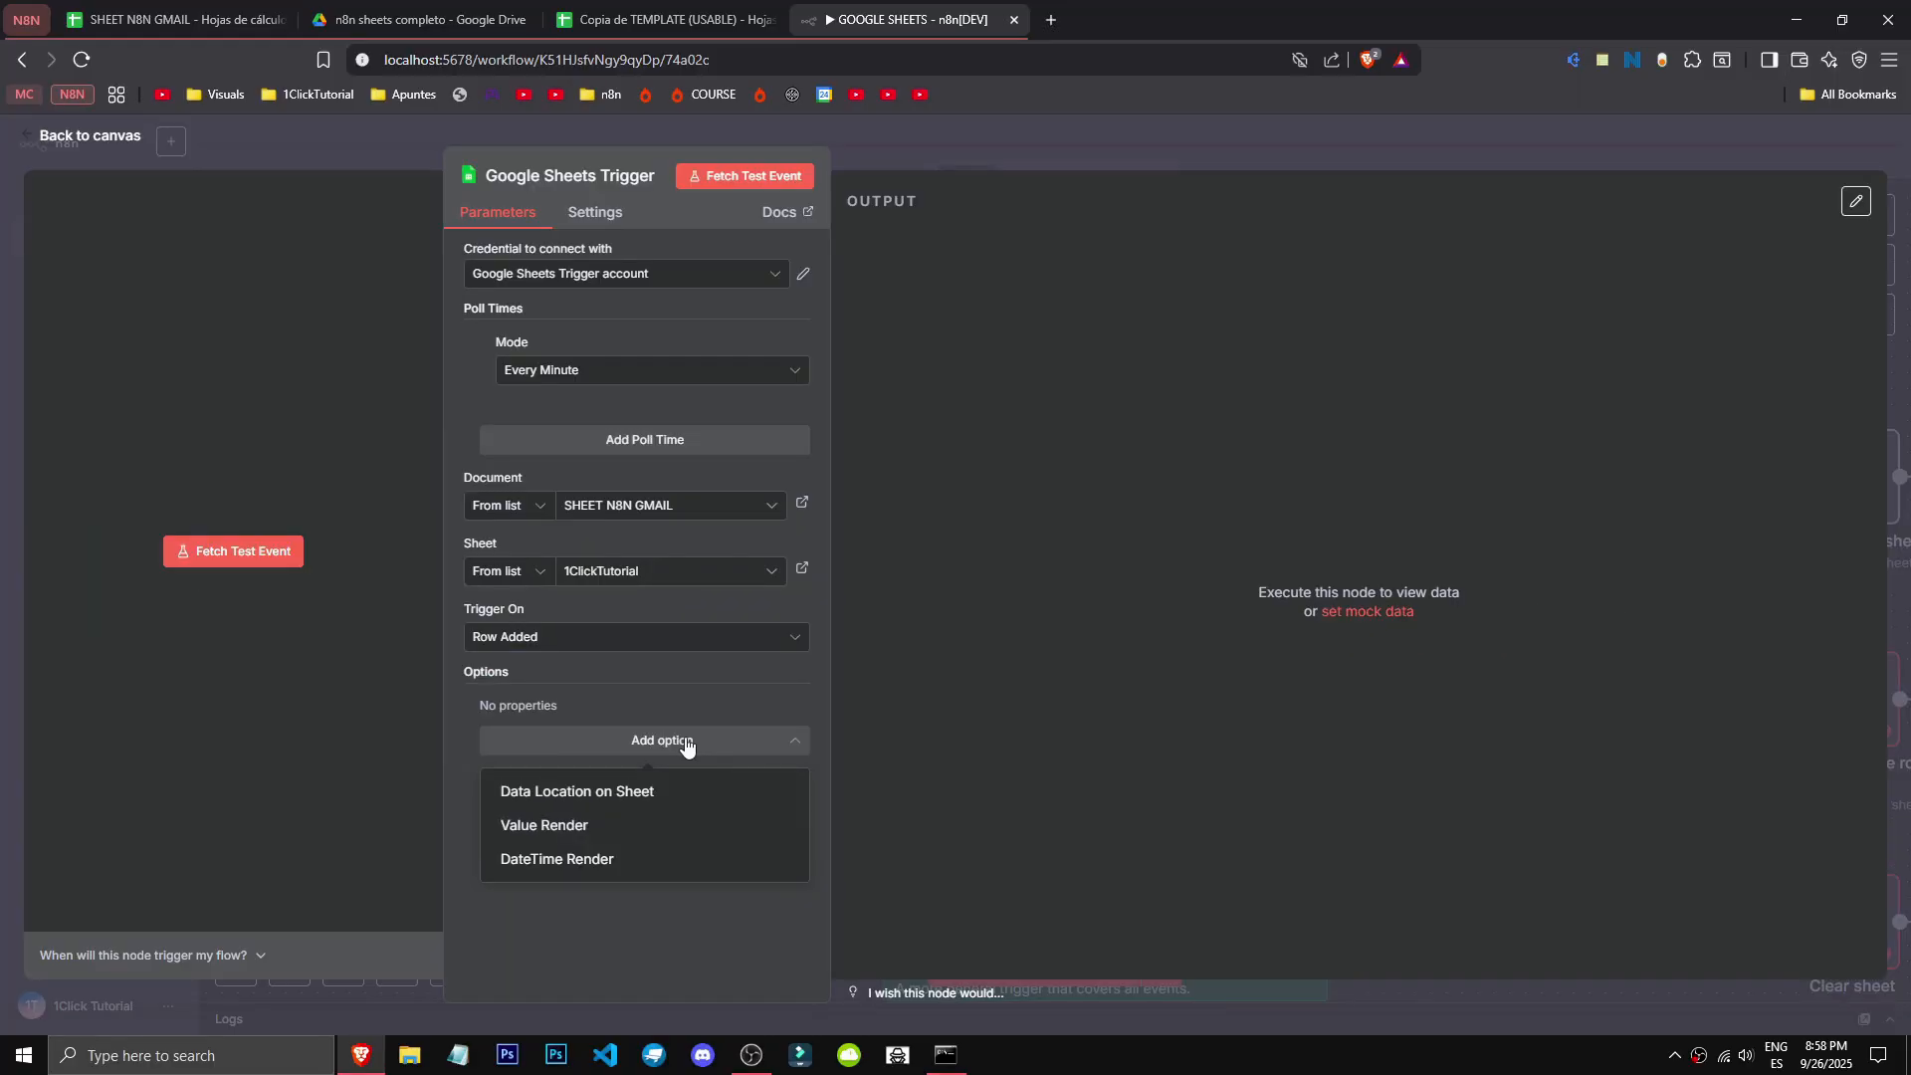
click(544, 825)
click(637, 734)
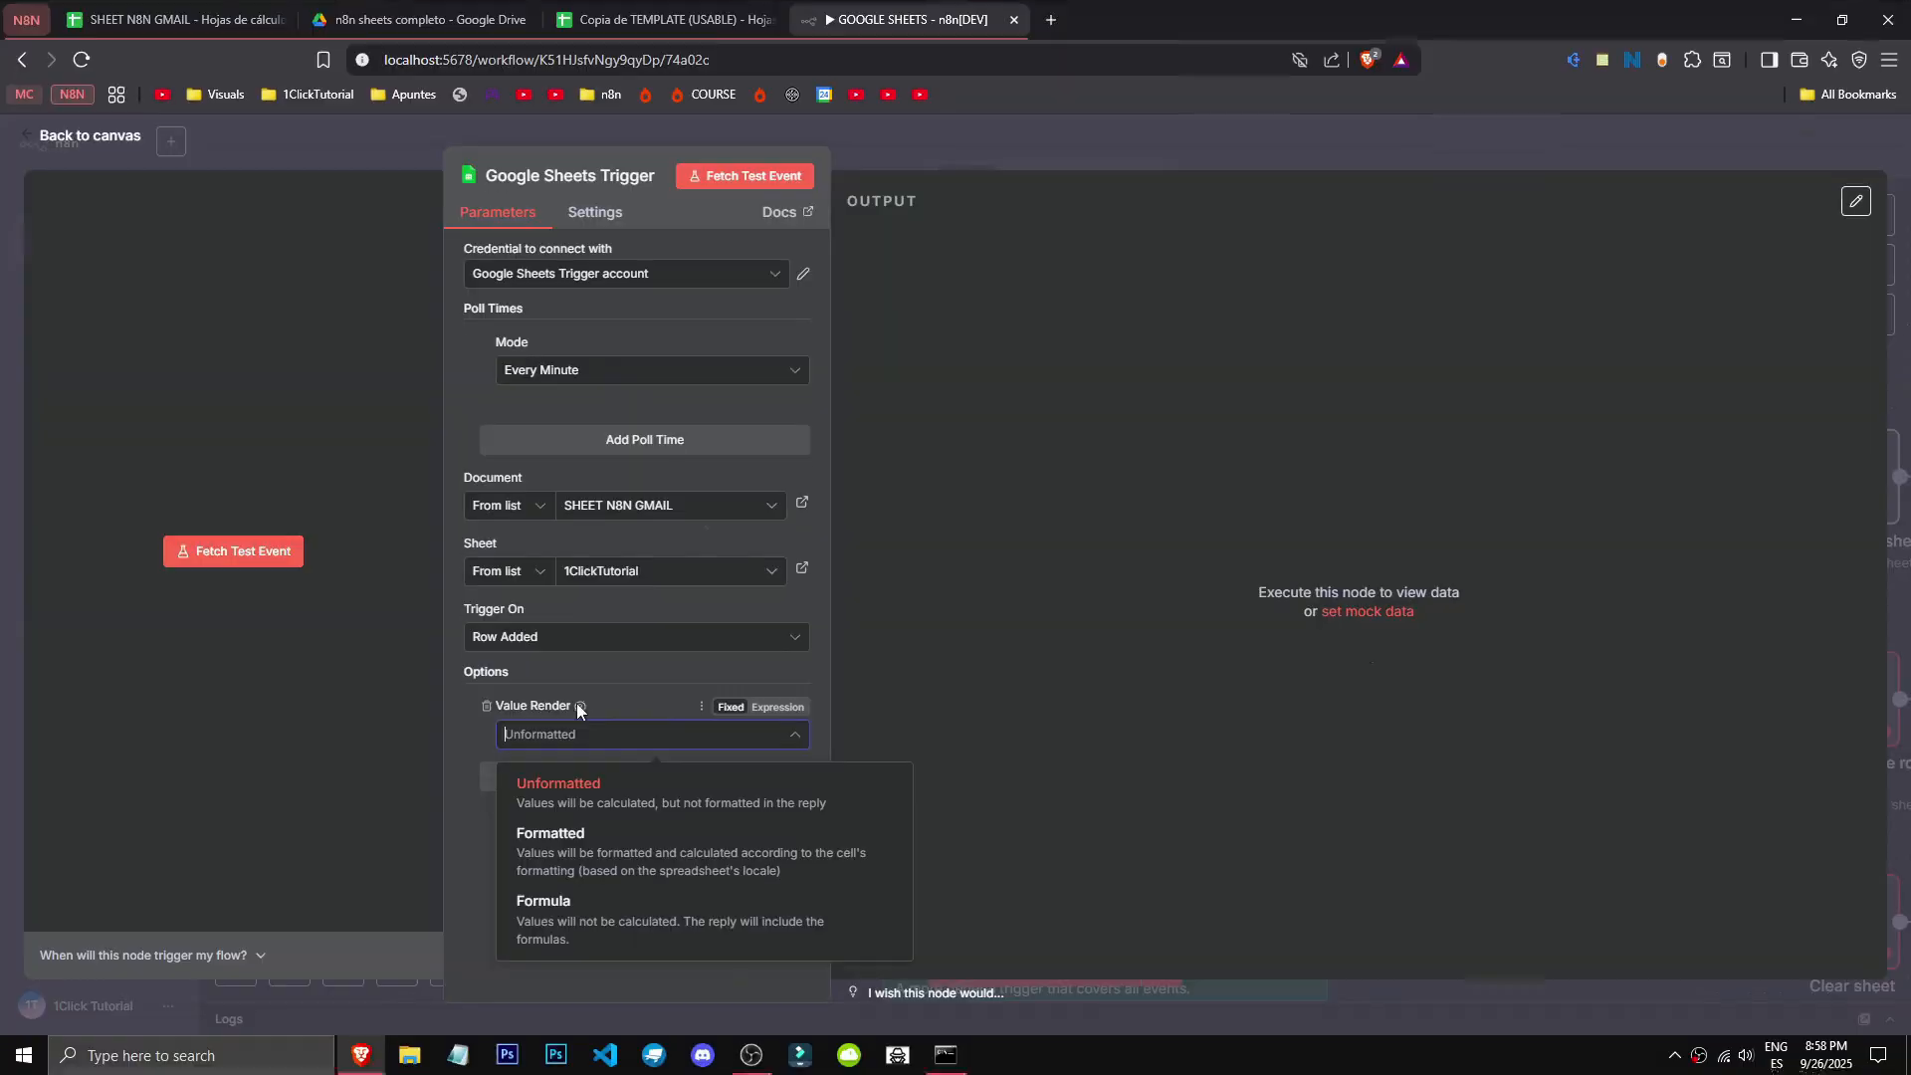
click(582, 713)
mouse_move(580, 707)
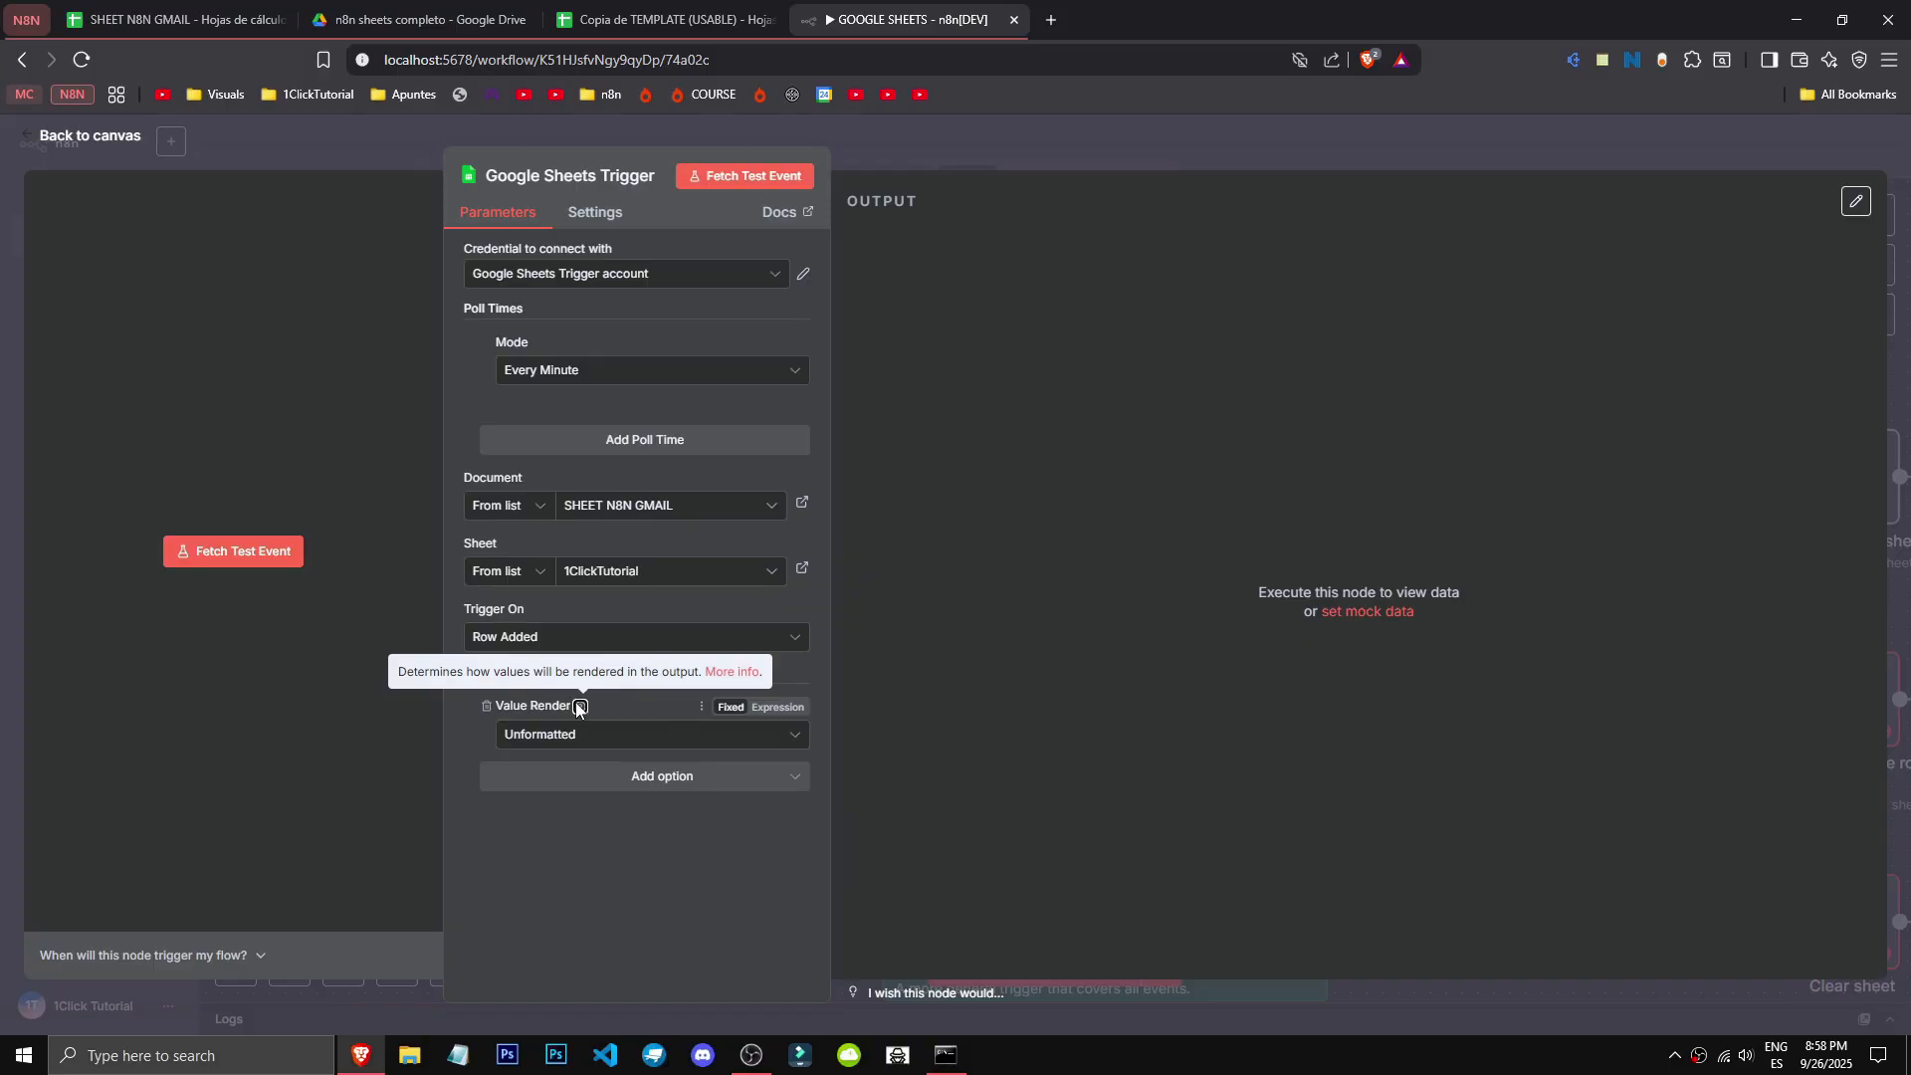
click(647, 735)
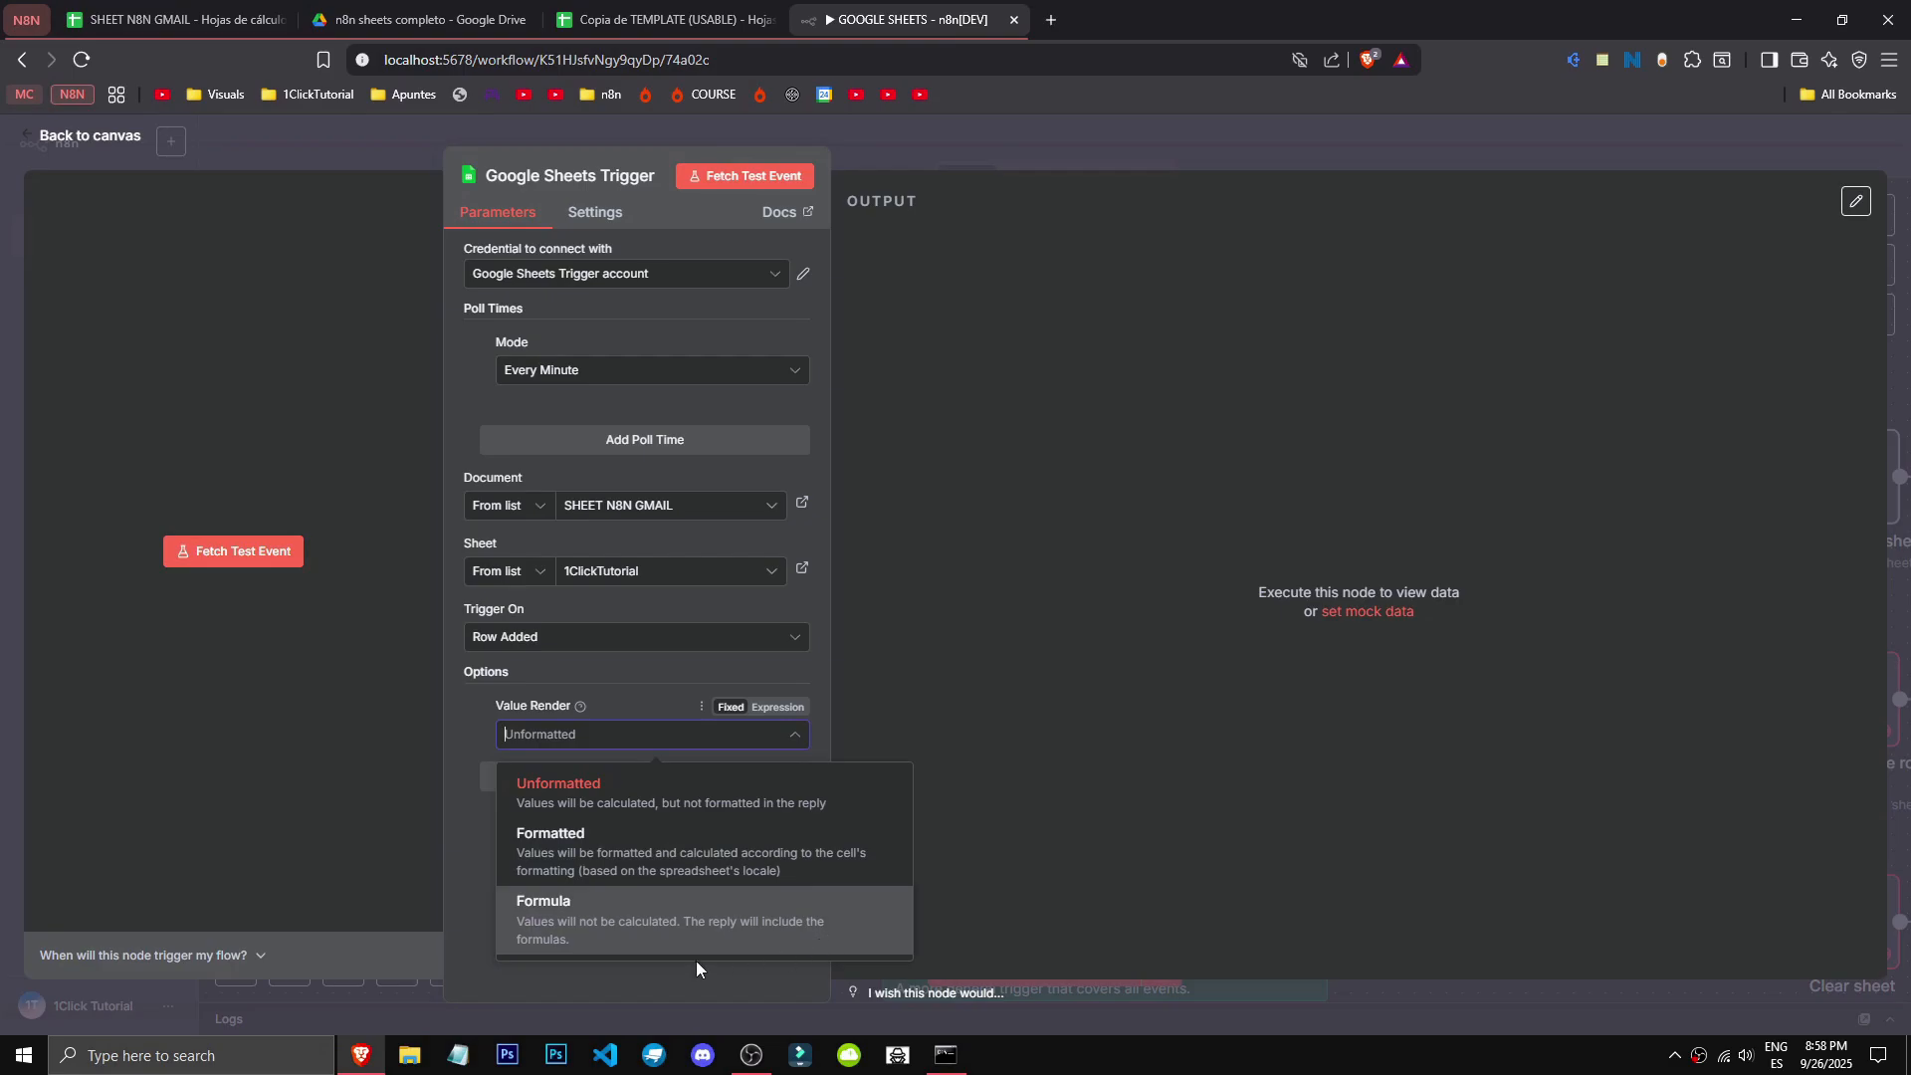
click(639, 955)
click(652, 778)
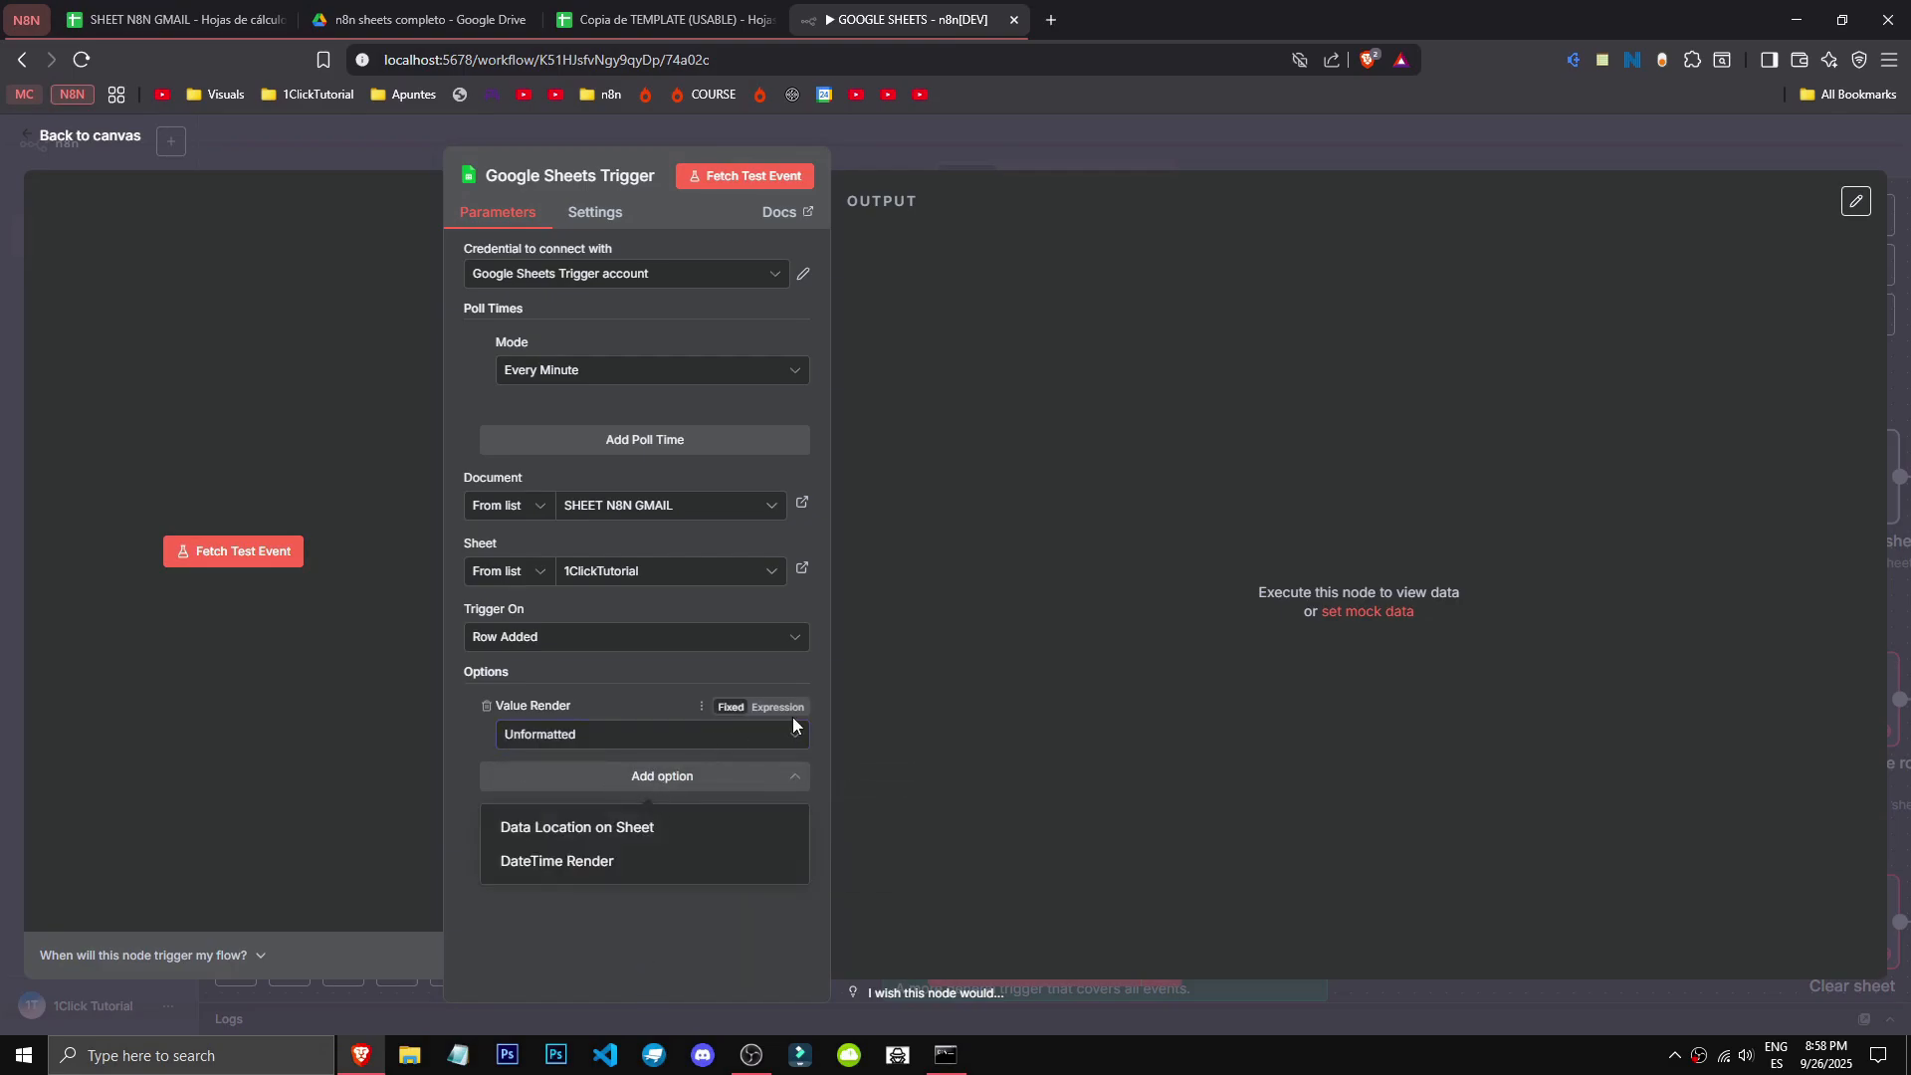
click(538, 735)
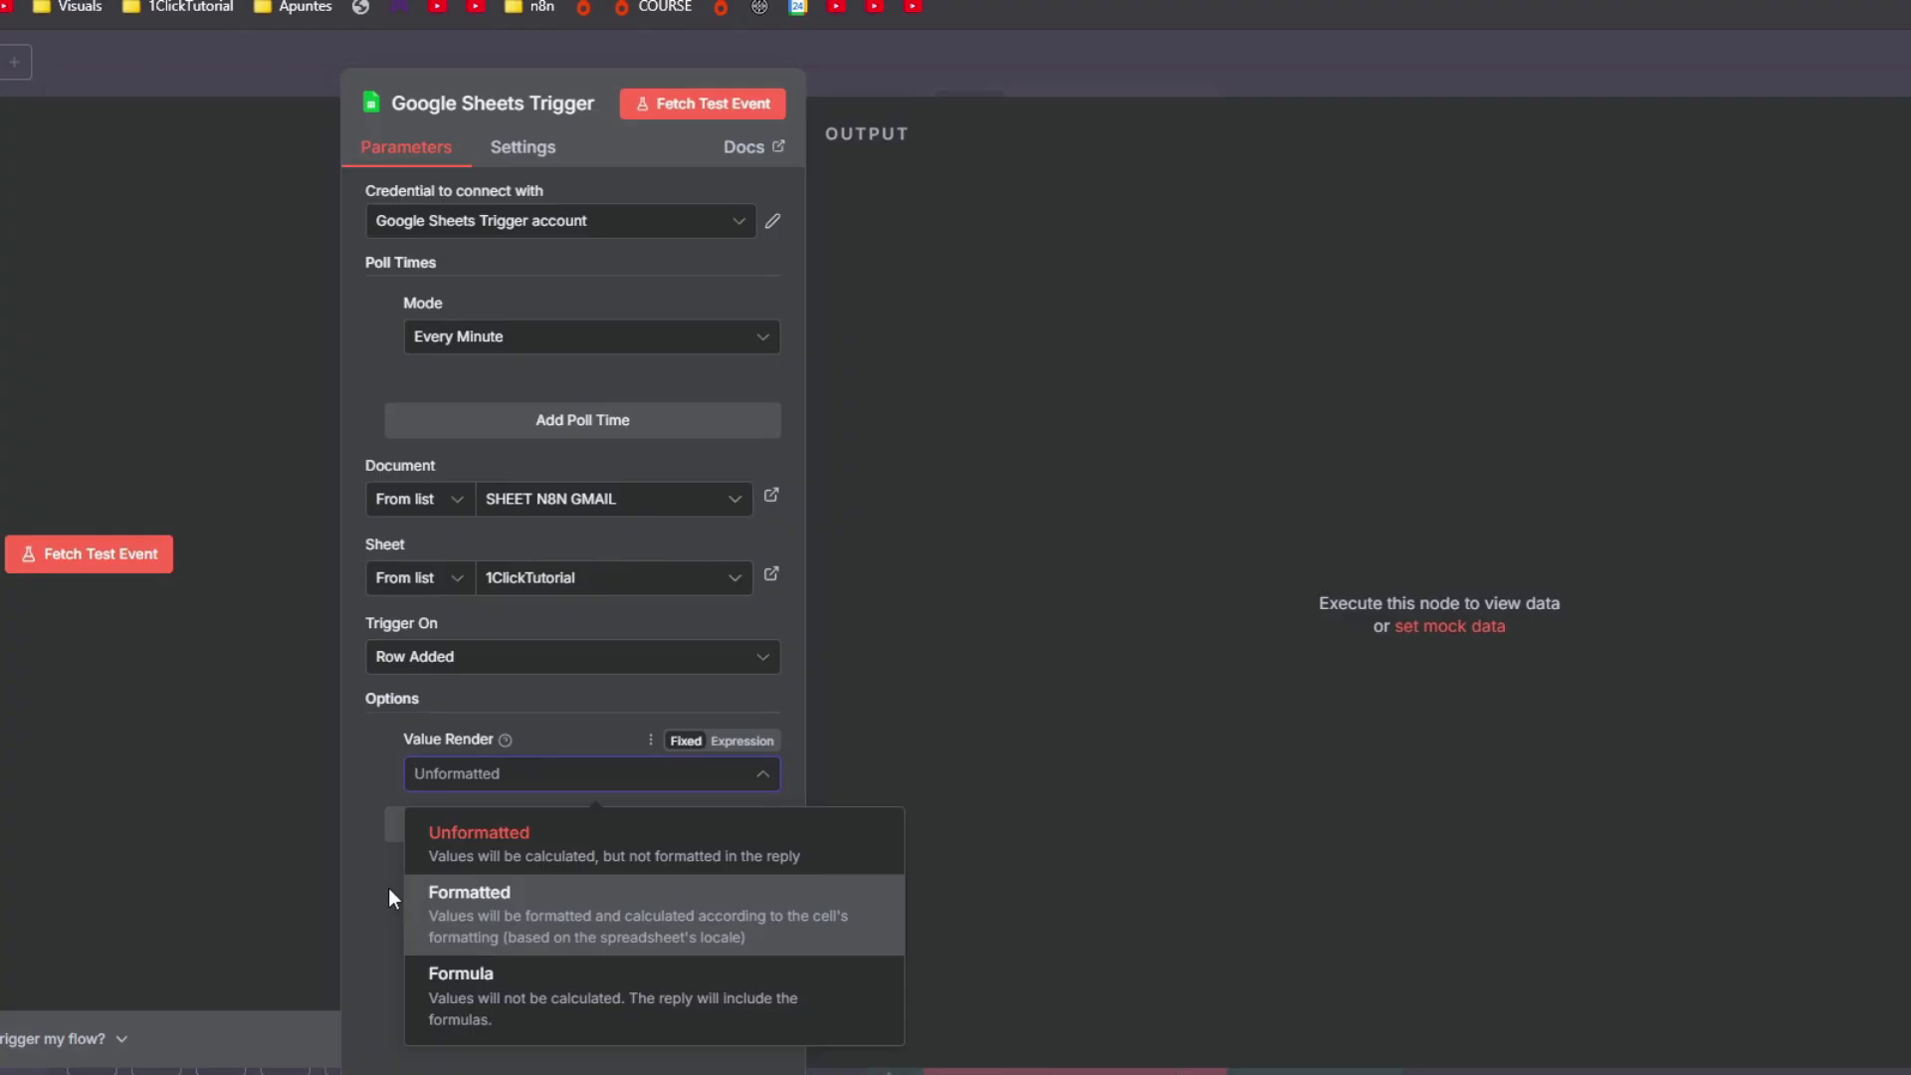
click(395, 888)
Step: Try the Data Location on Sheet option with Specify Range (A1 Notation), and remove it together with Value Render
click(577, 846)
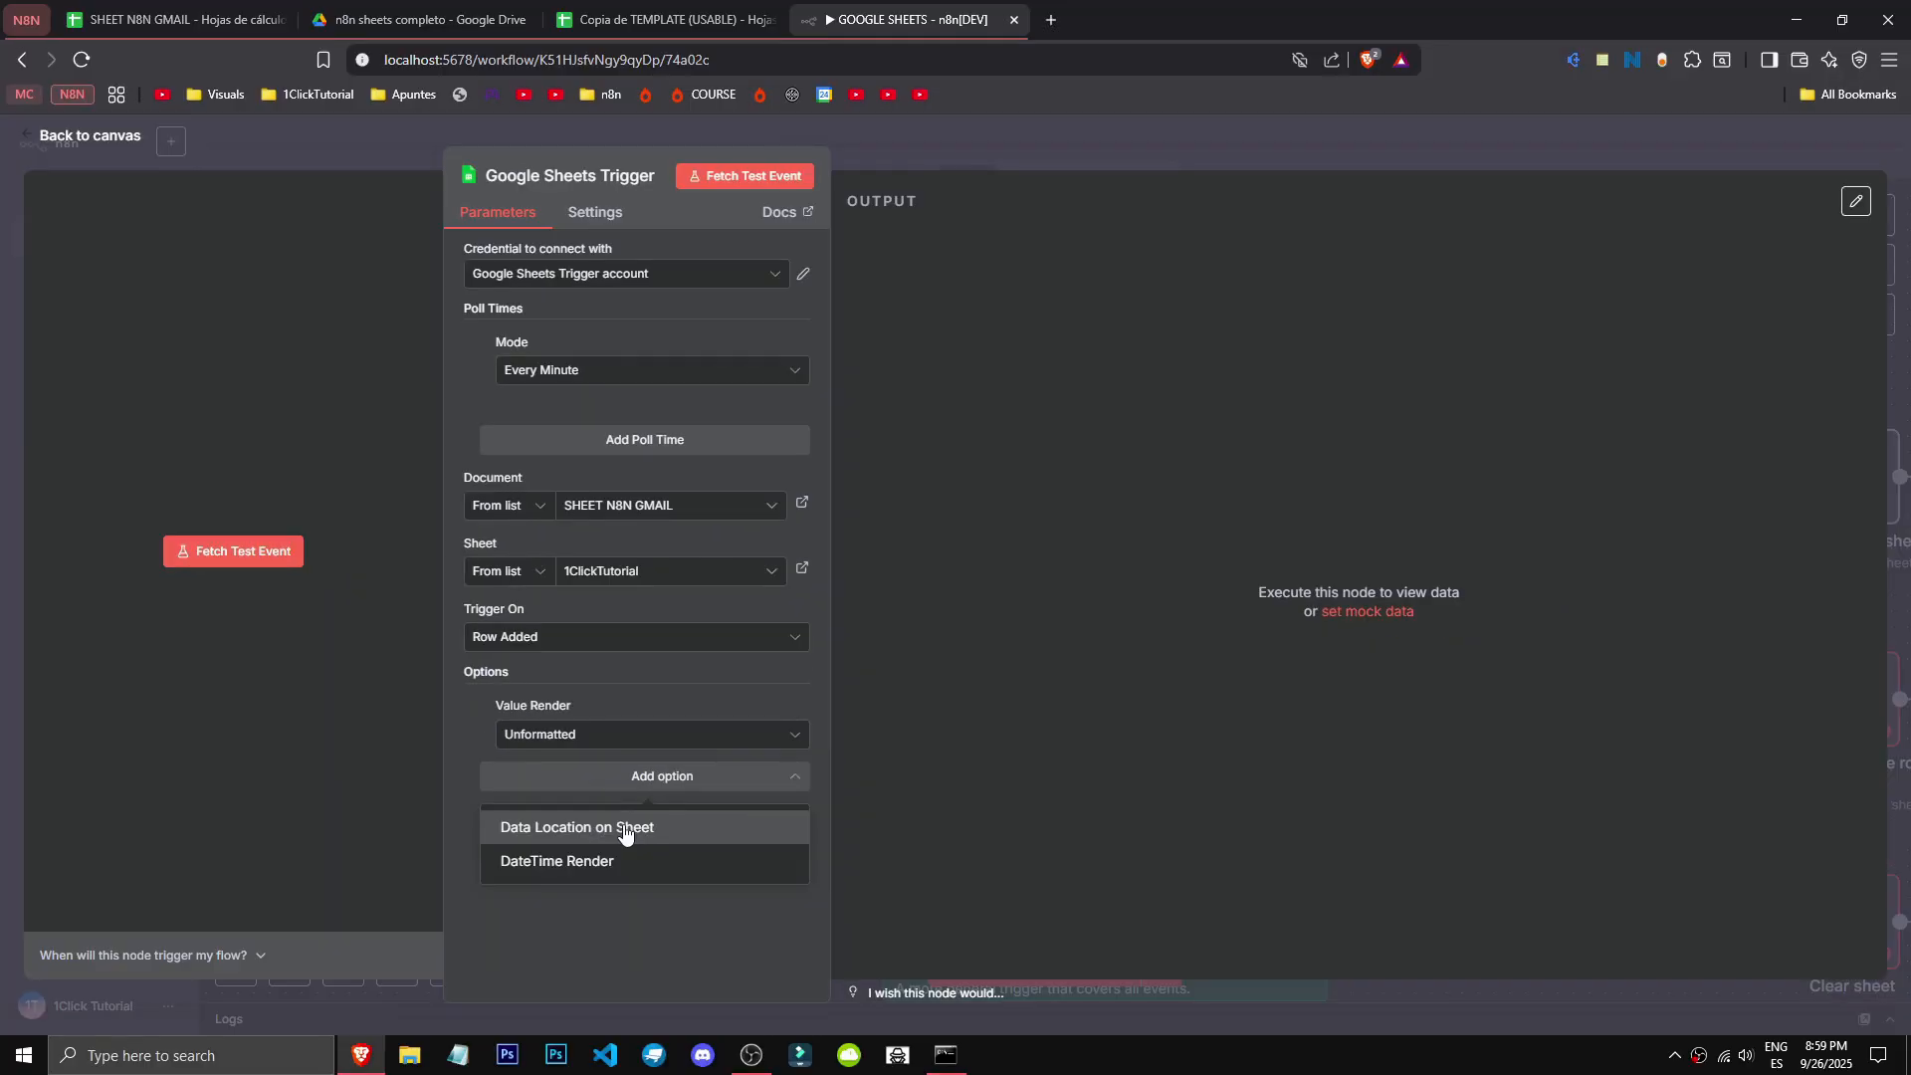
click(624, 831)
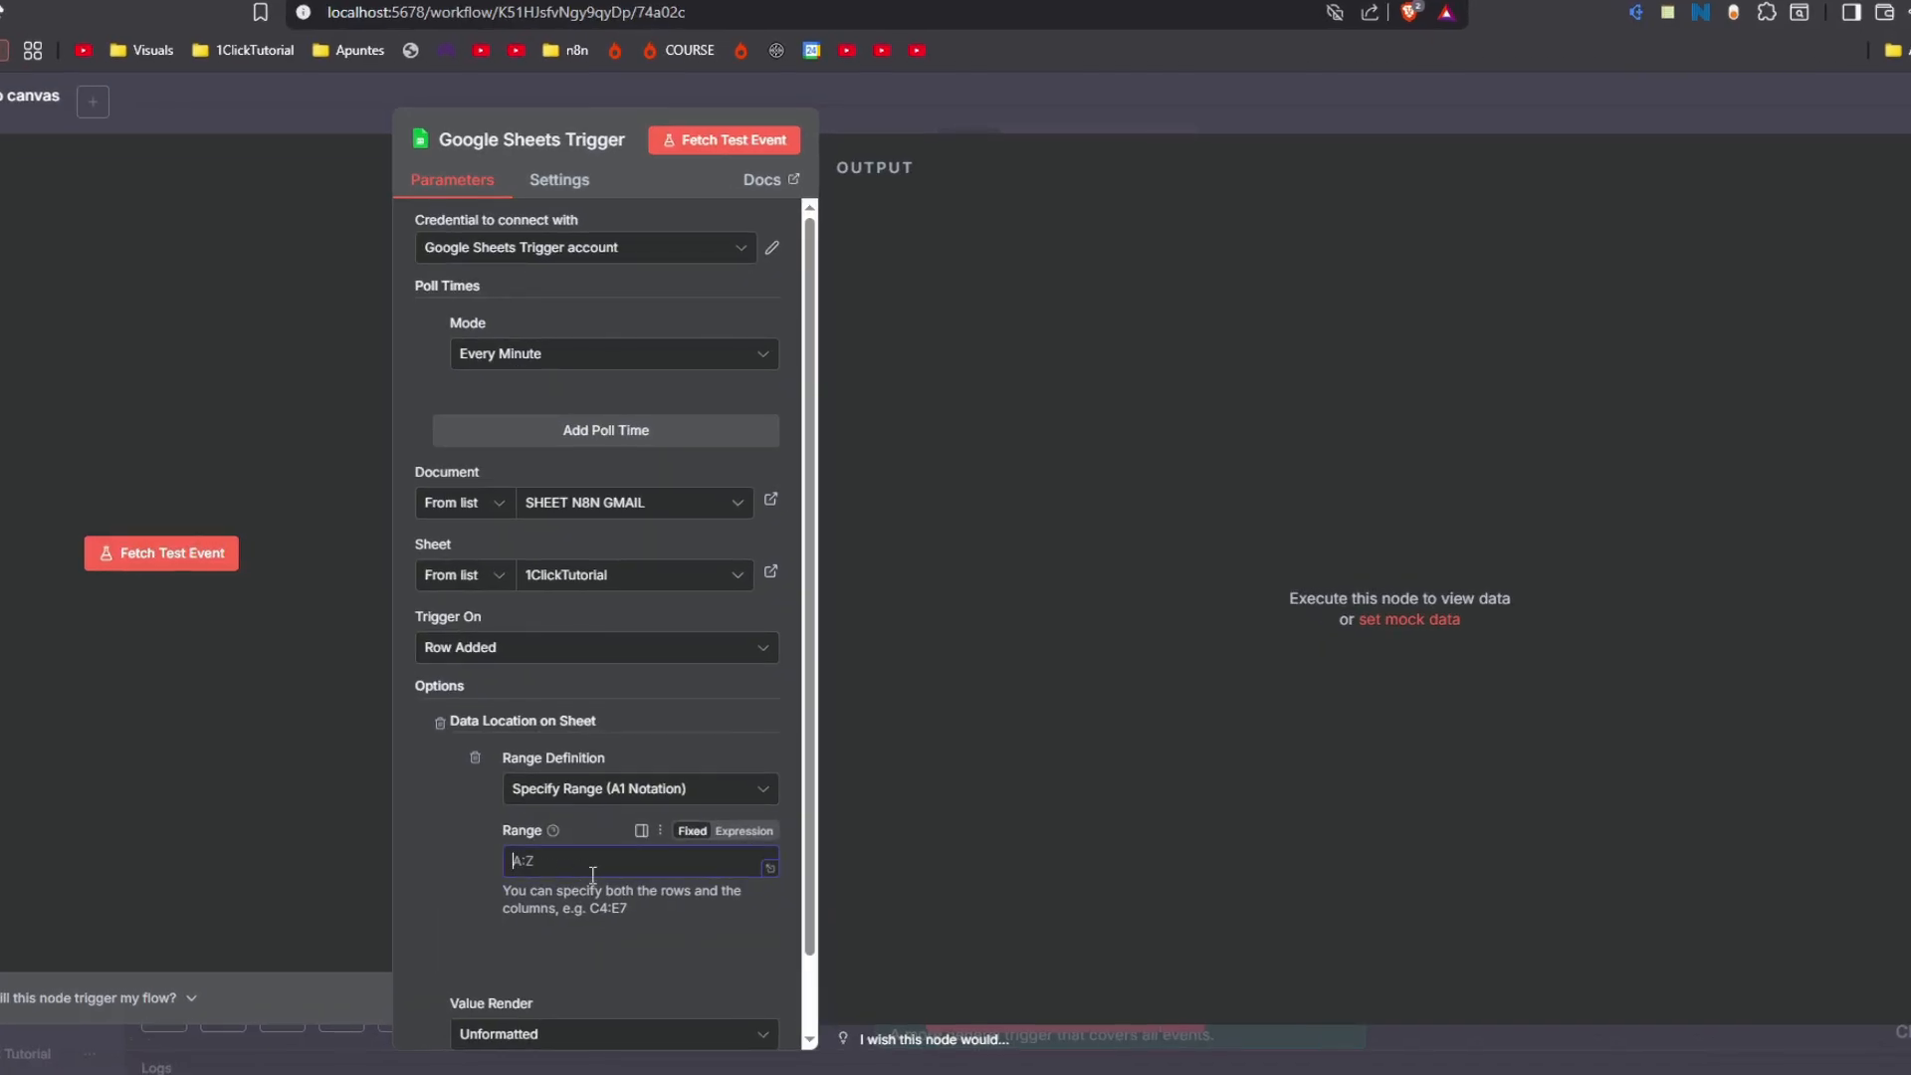
click(439, 722)
click(444, 728)
Step: Add the DateTime Render option to the rowAdded trigger and set it to Formatted String
click(611, 760)
click(560, 900)
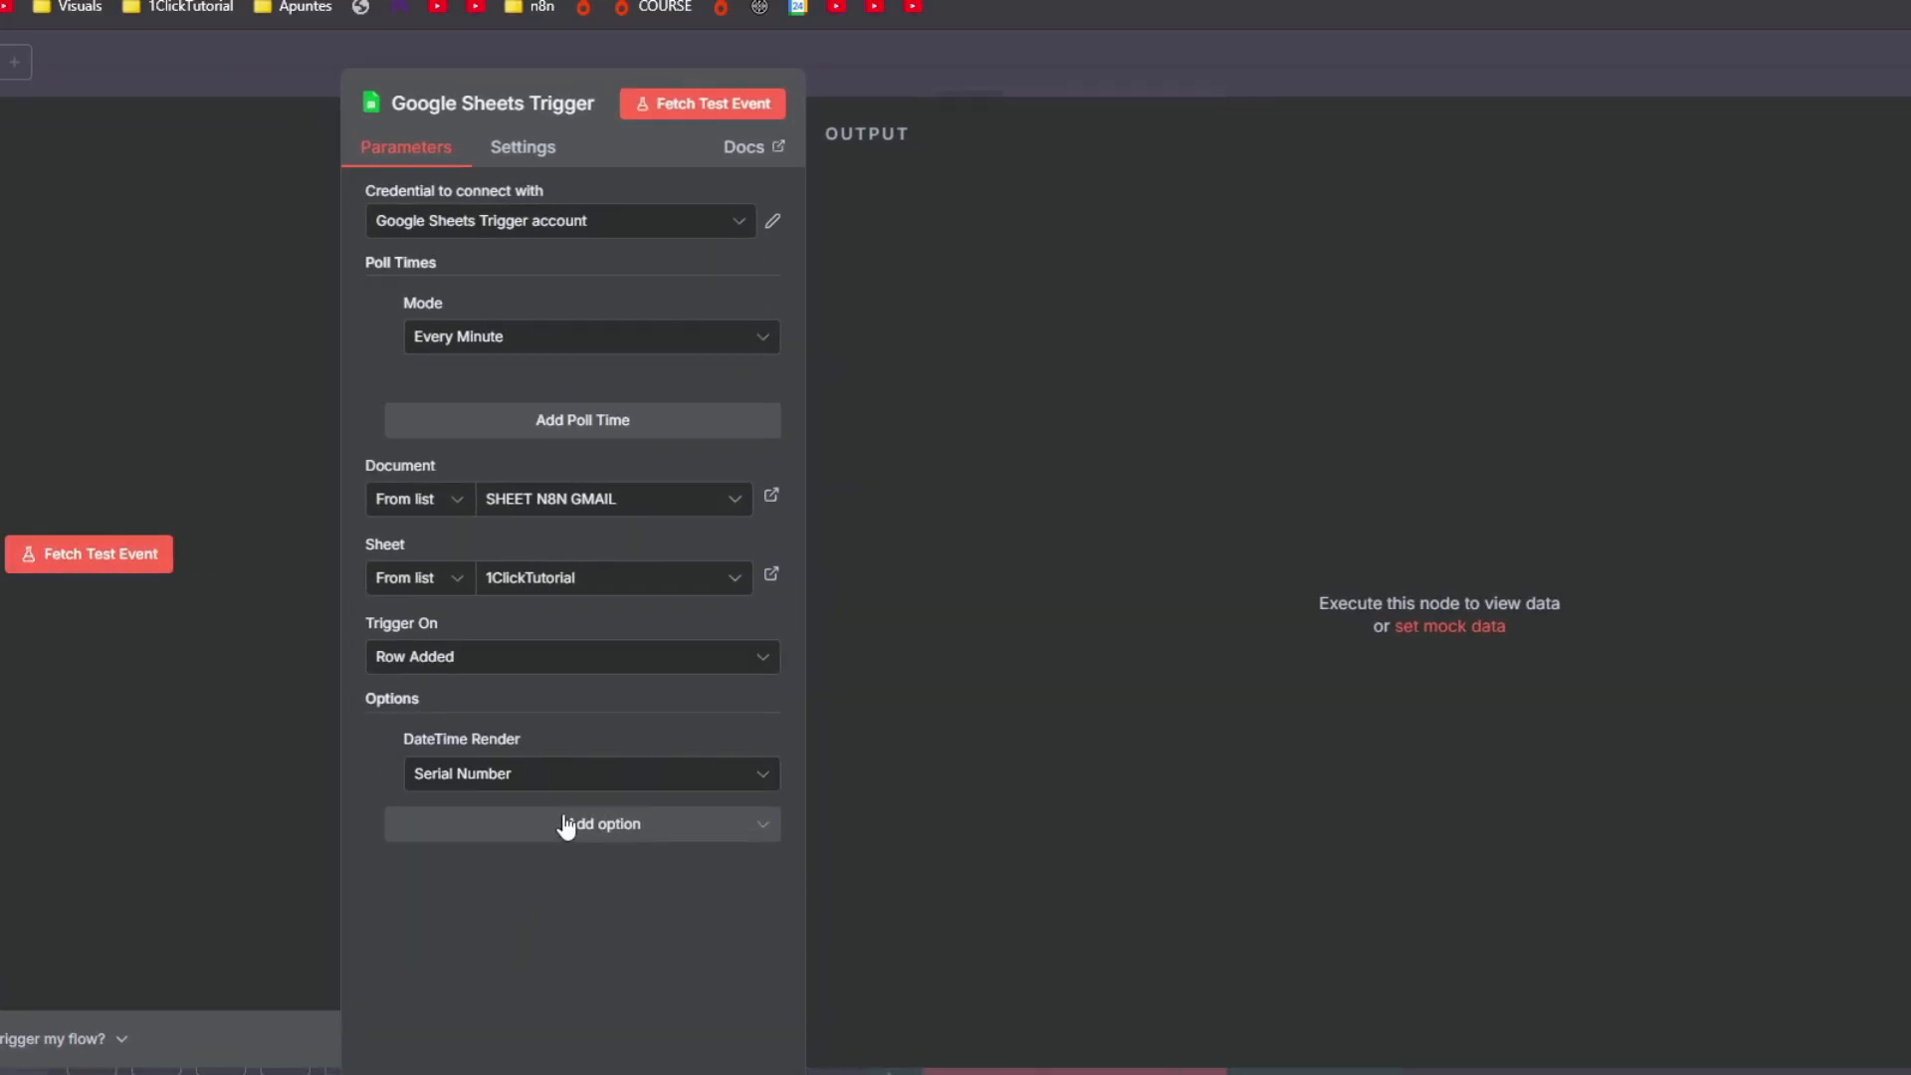
click(546, 776)
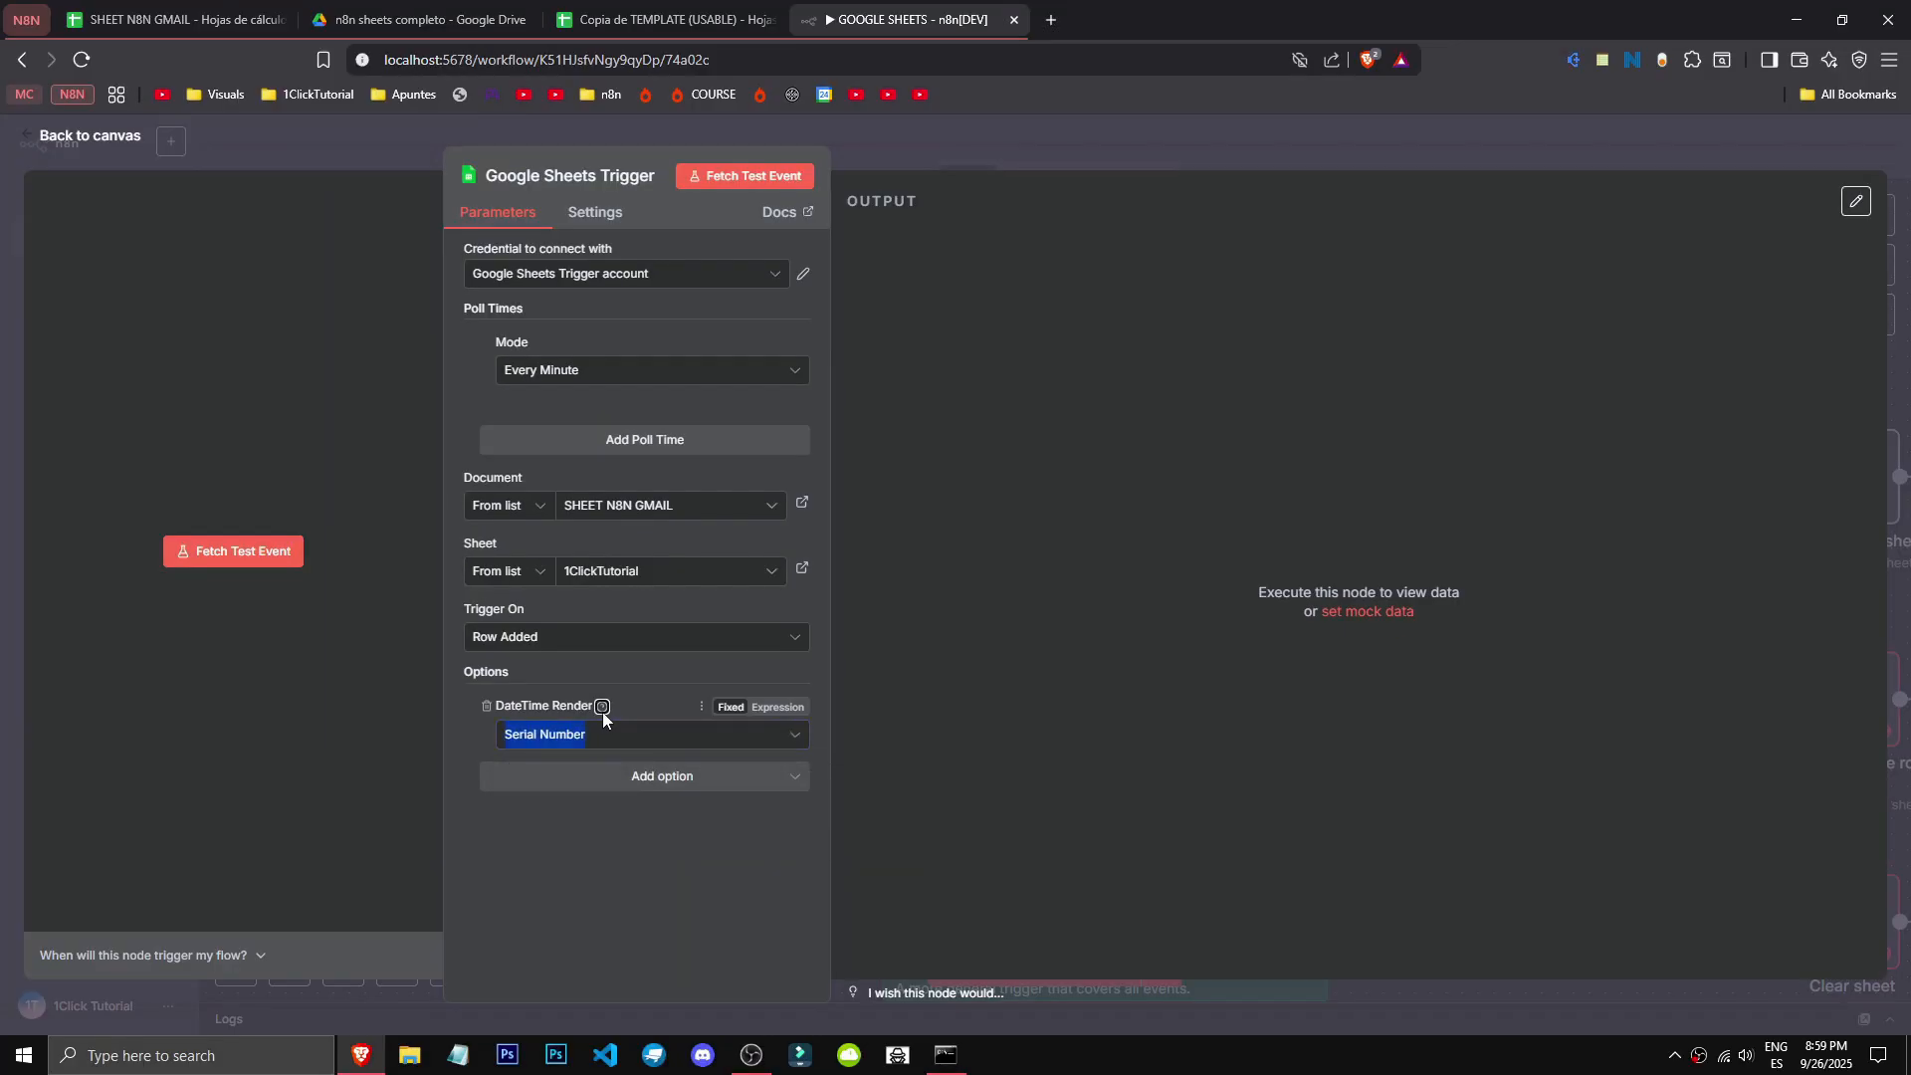
mouse_move(603, 715)
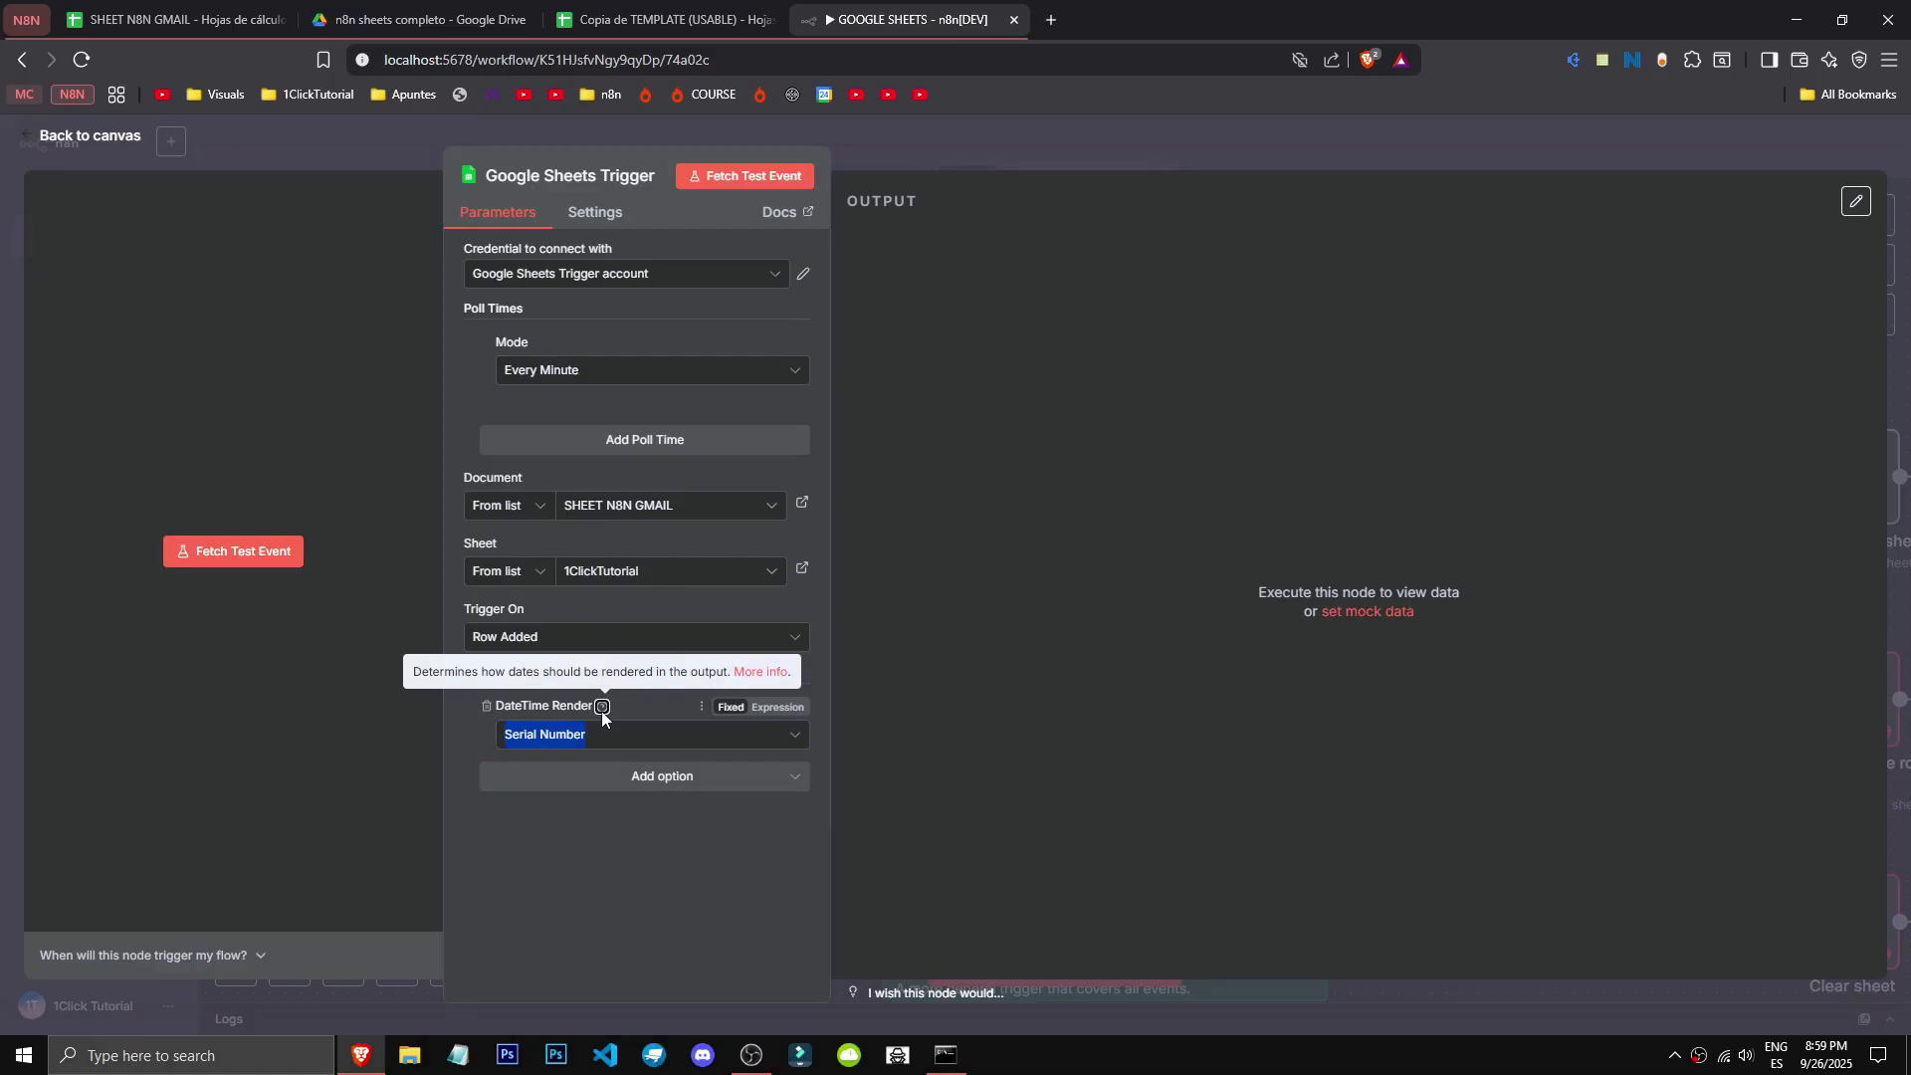
click(654, 747)
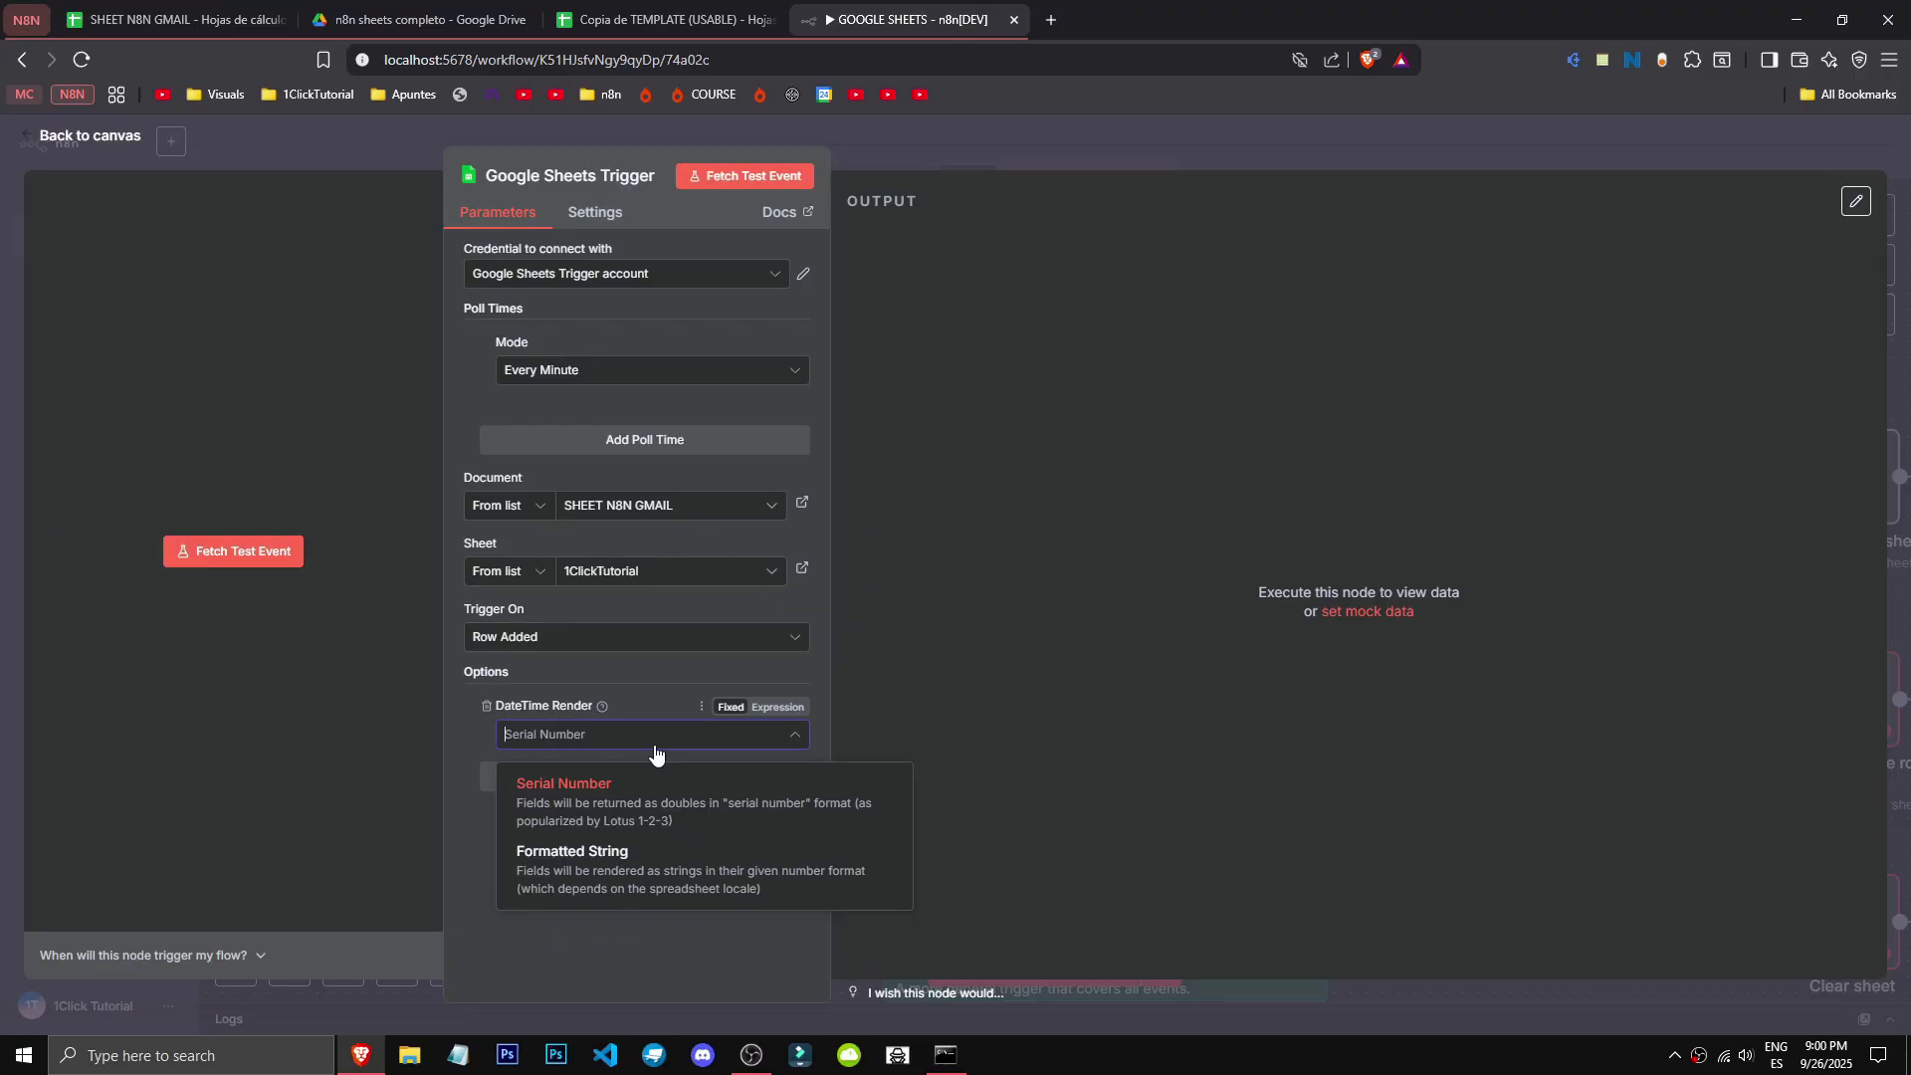
click(683, 888)
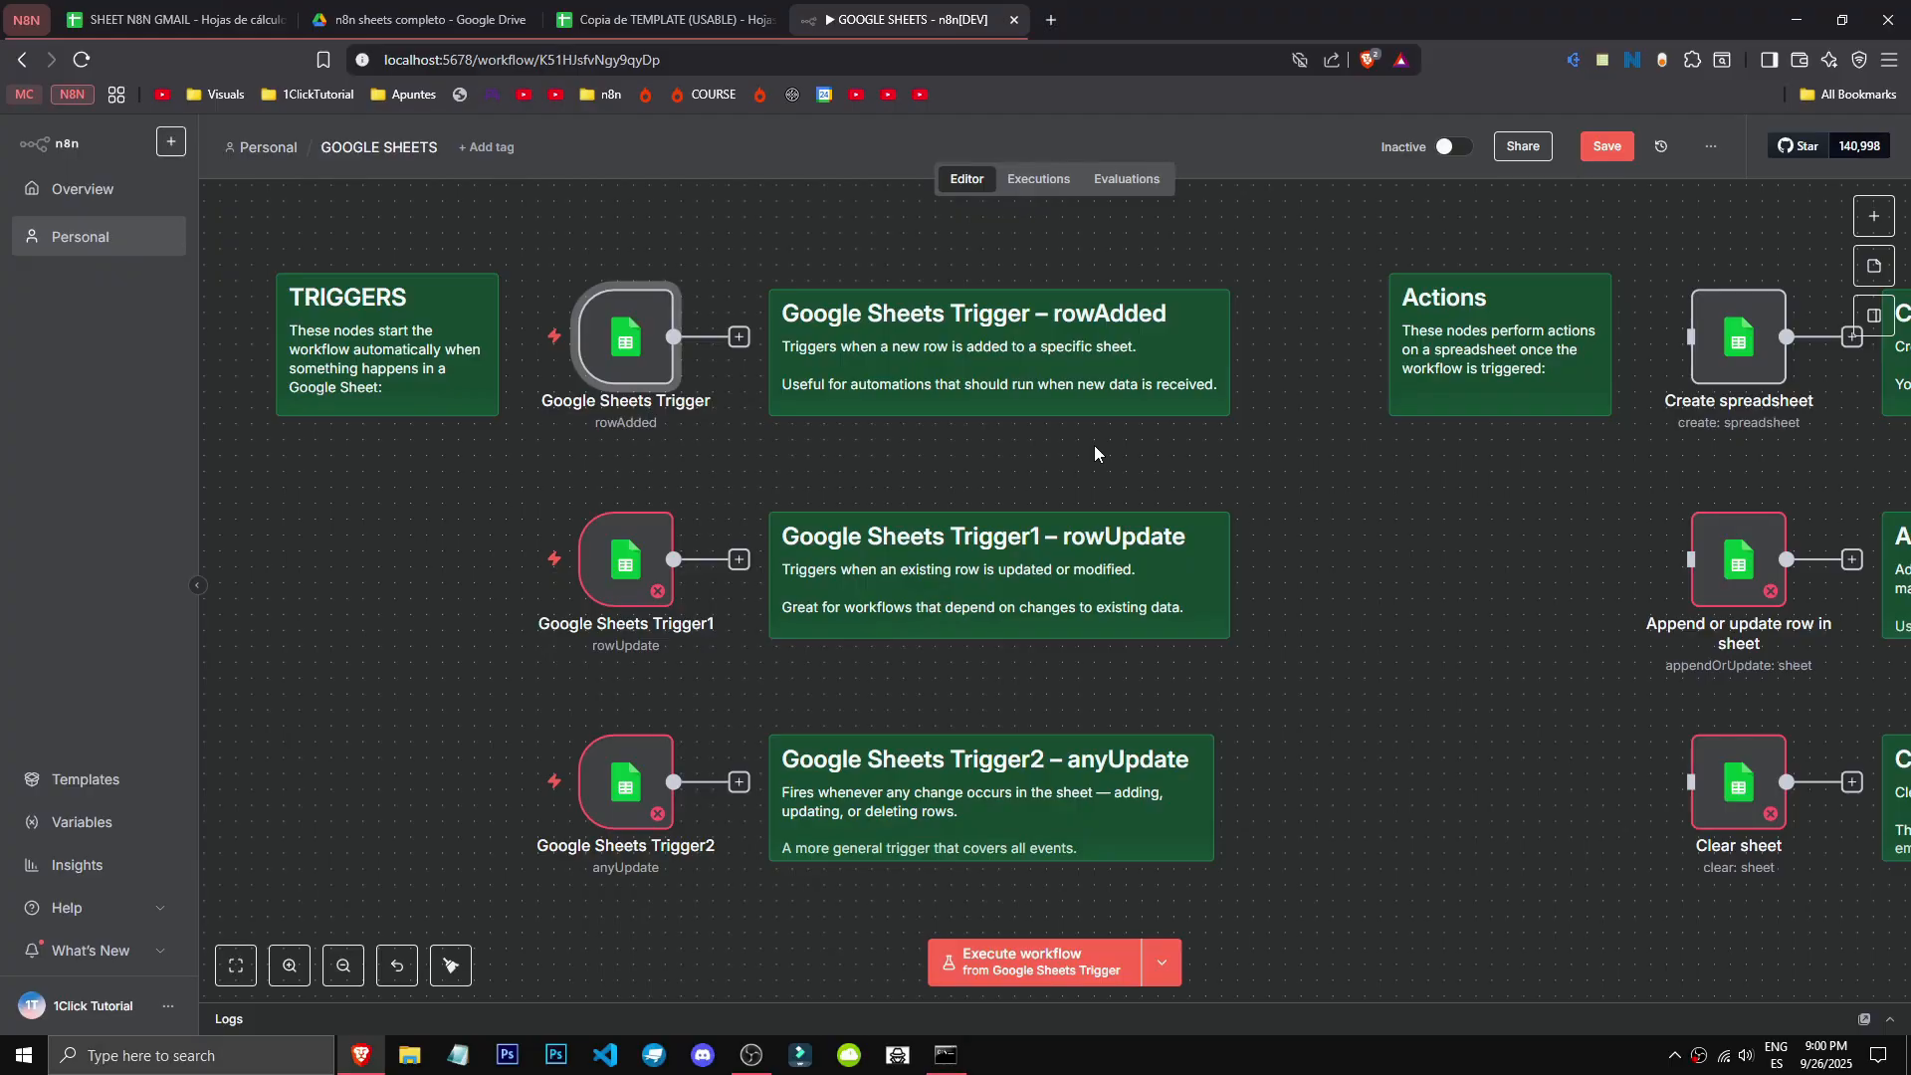
Step: Set the poll time mode of the rowUpdate Google Sheets Trigger1 to Every Hour
scroll(1294, 598, down, 5)
drag(1294, 602, 1002, 595)
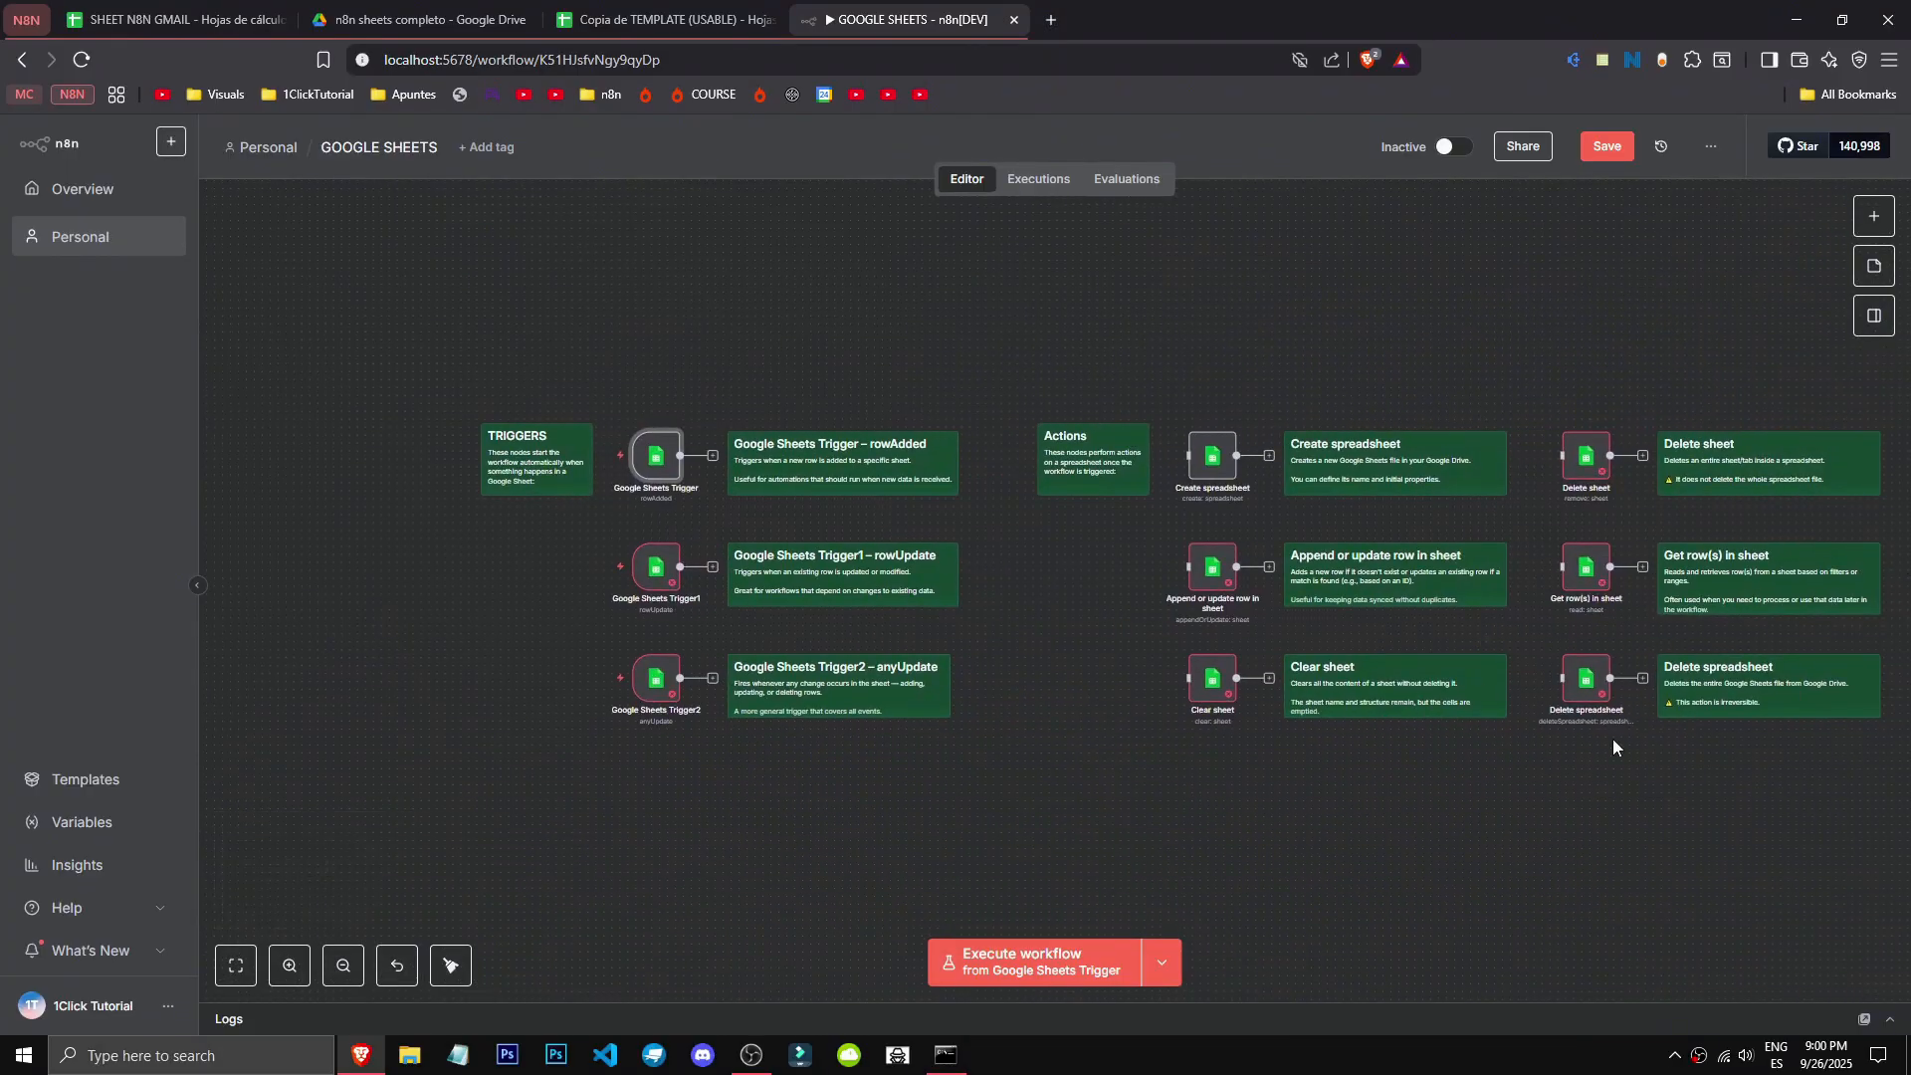
drag(1789, 783, 1198, 721)
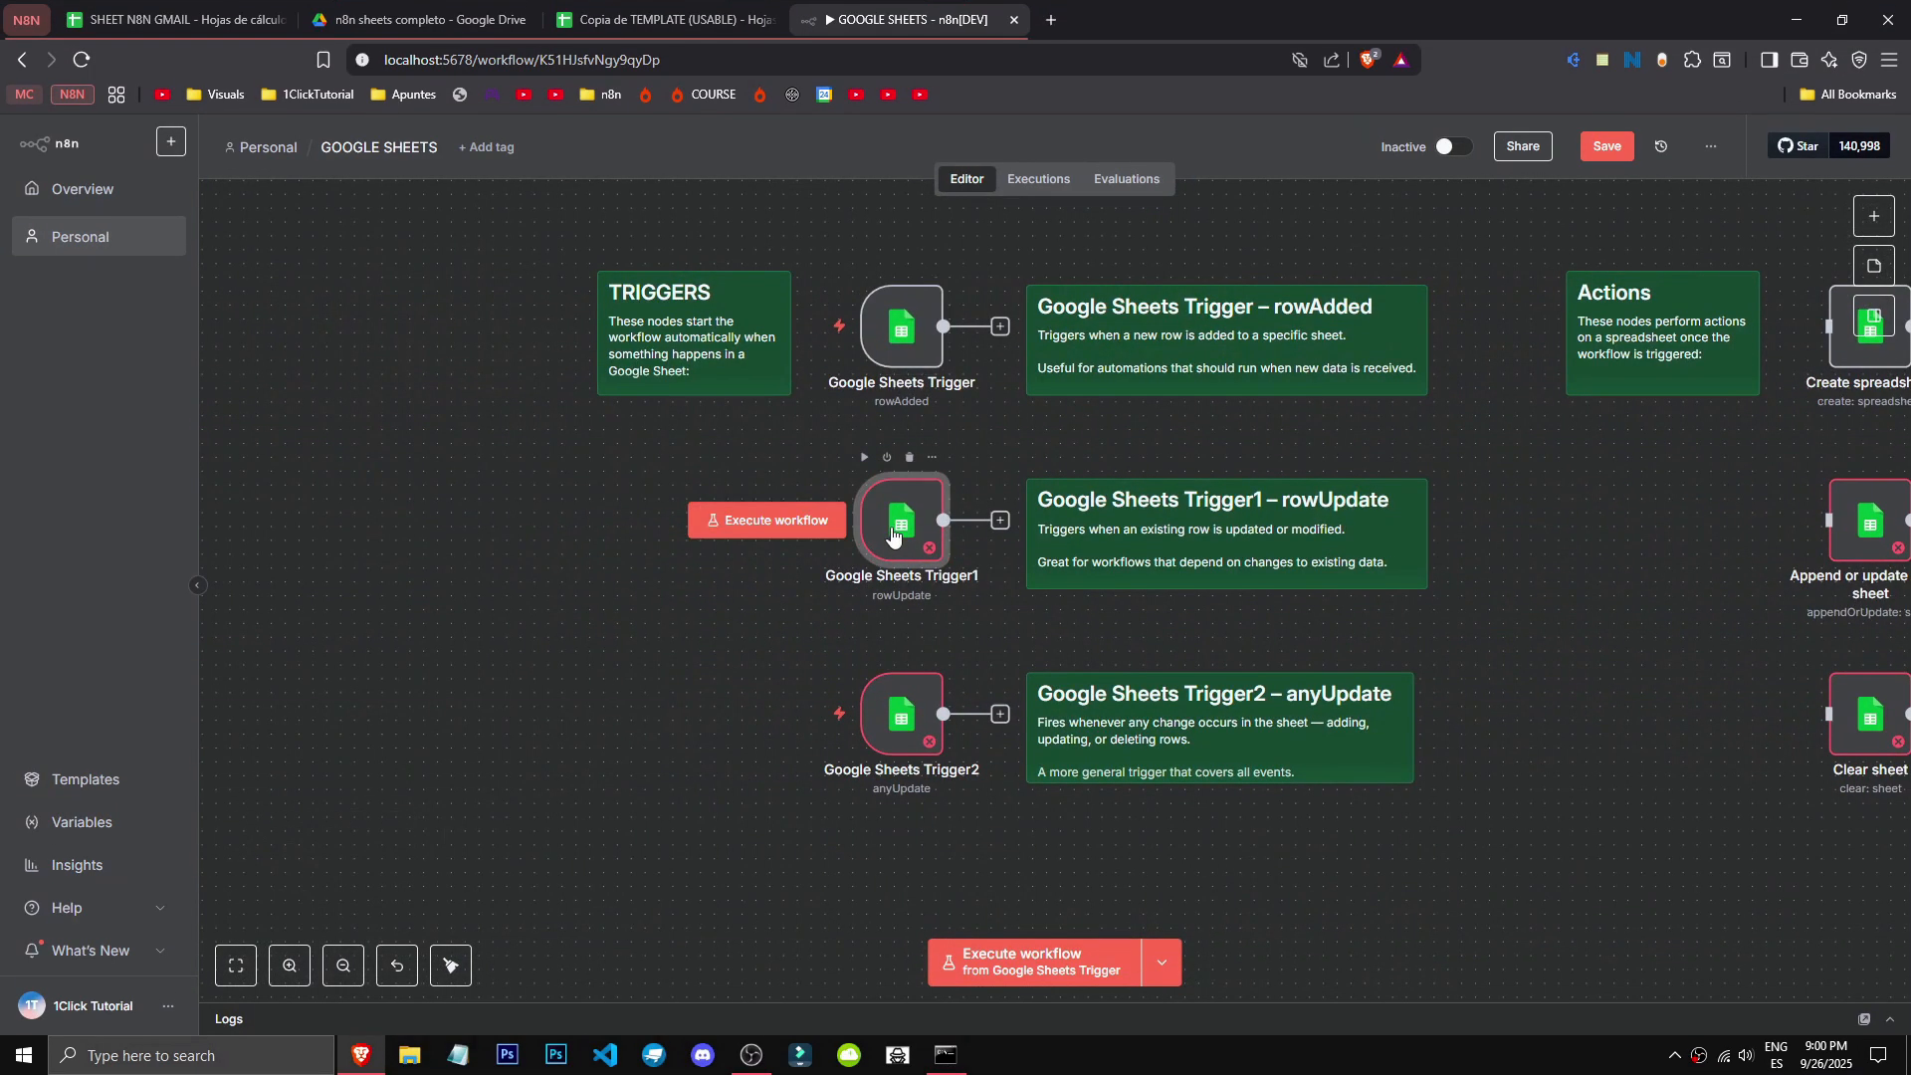
double_click(891, 528)
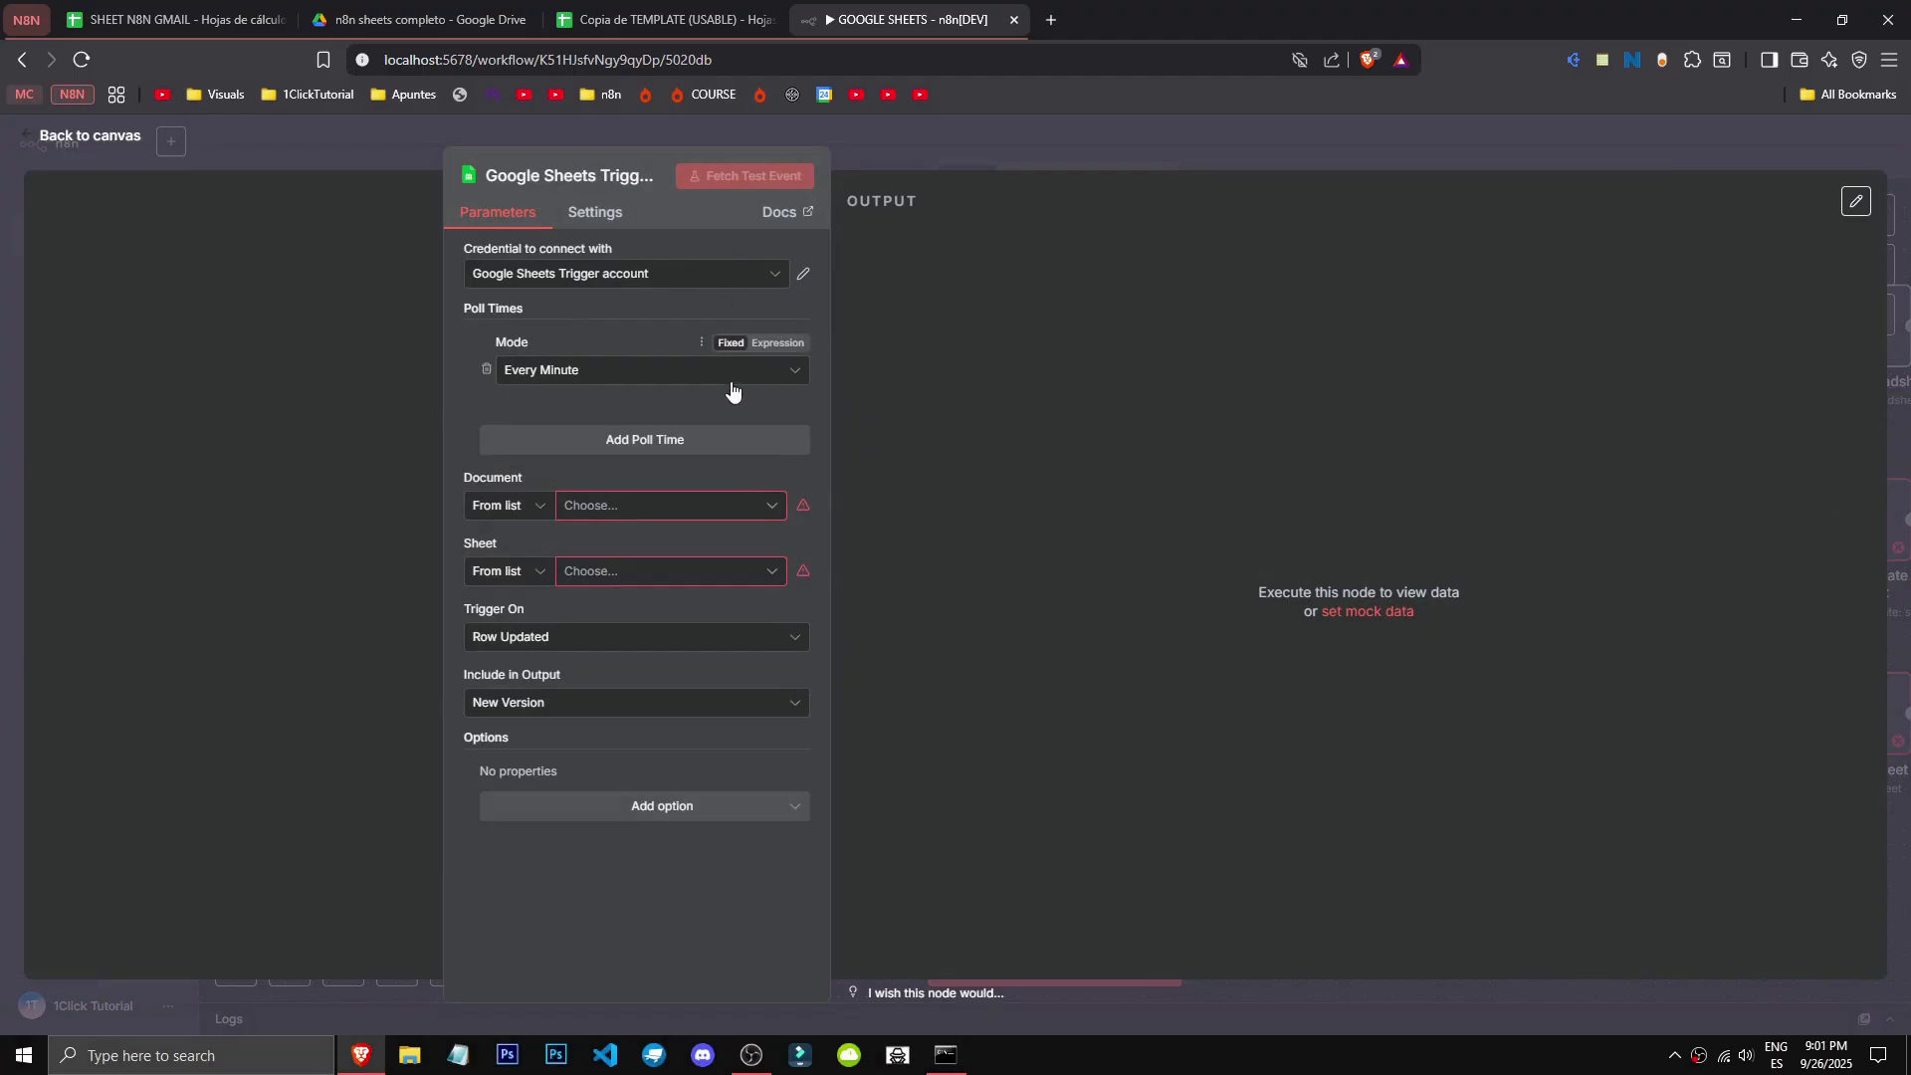
click(598, 372)
click(573, 438)
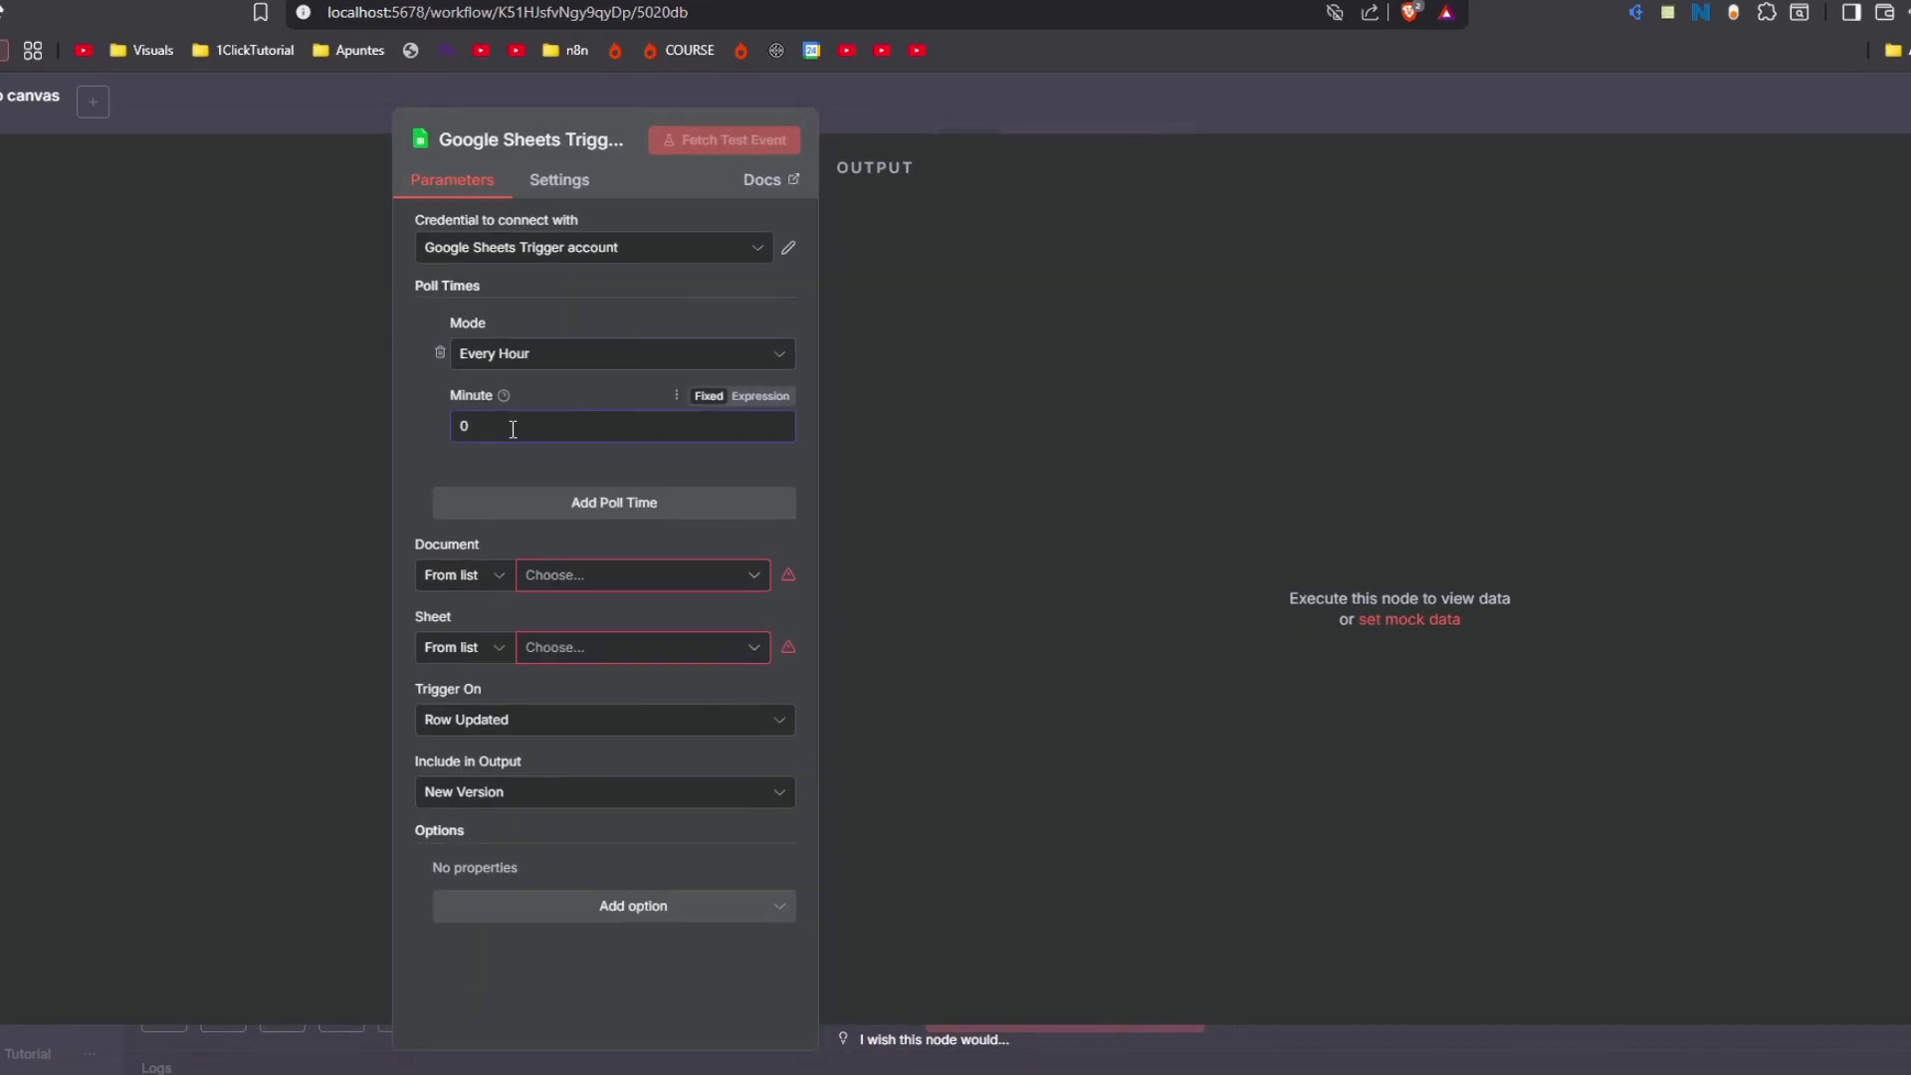
click(726, 508)
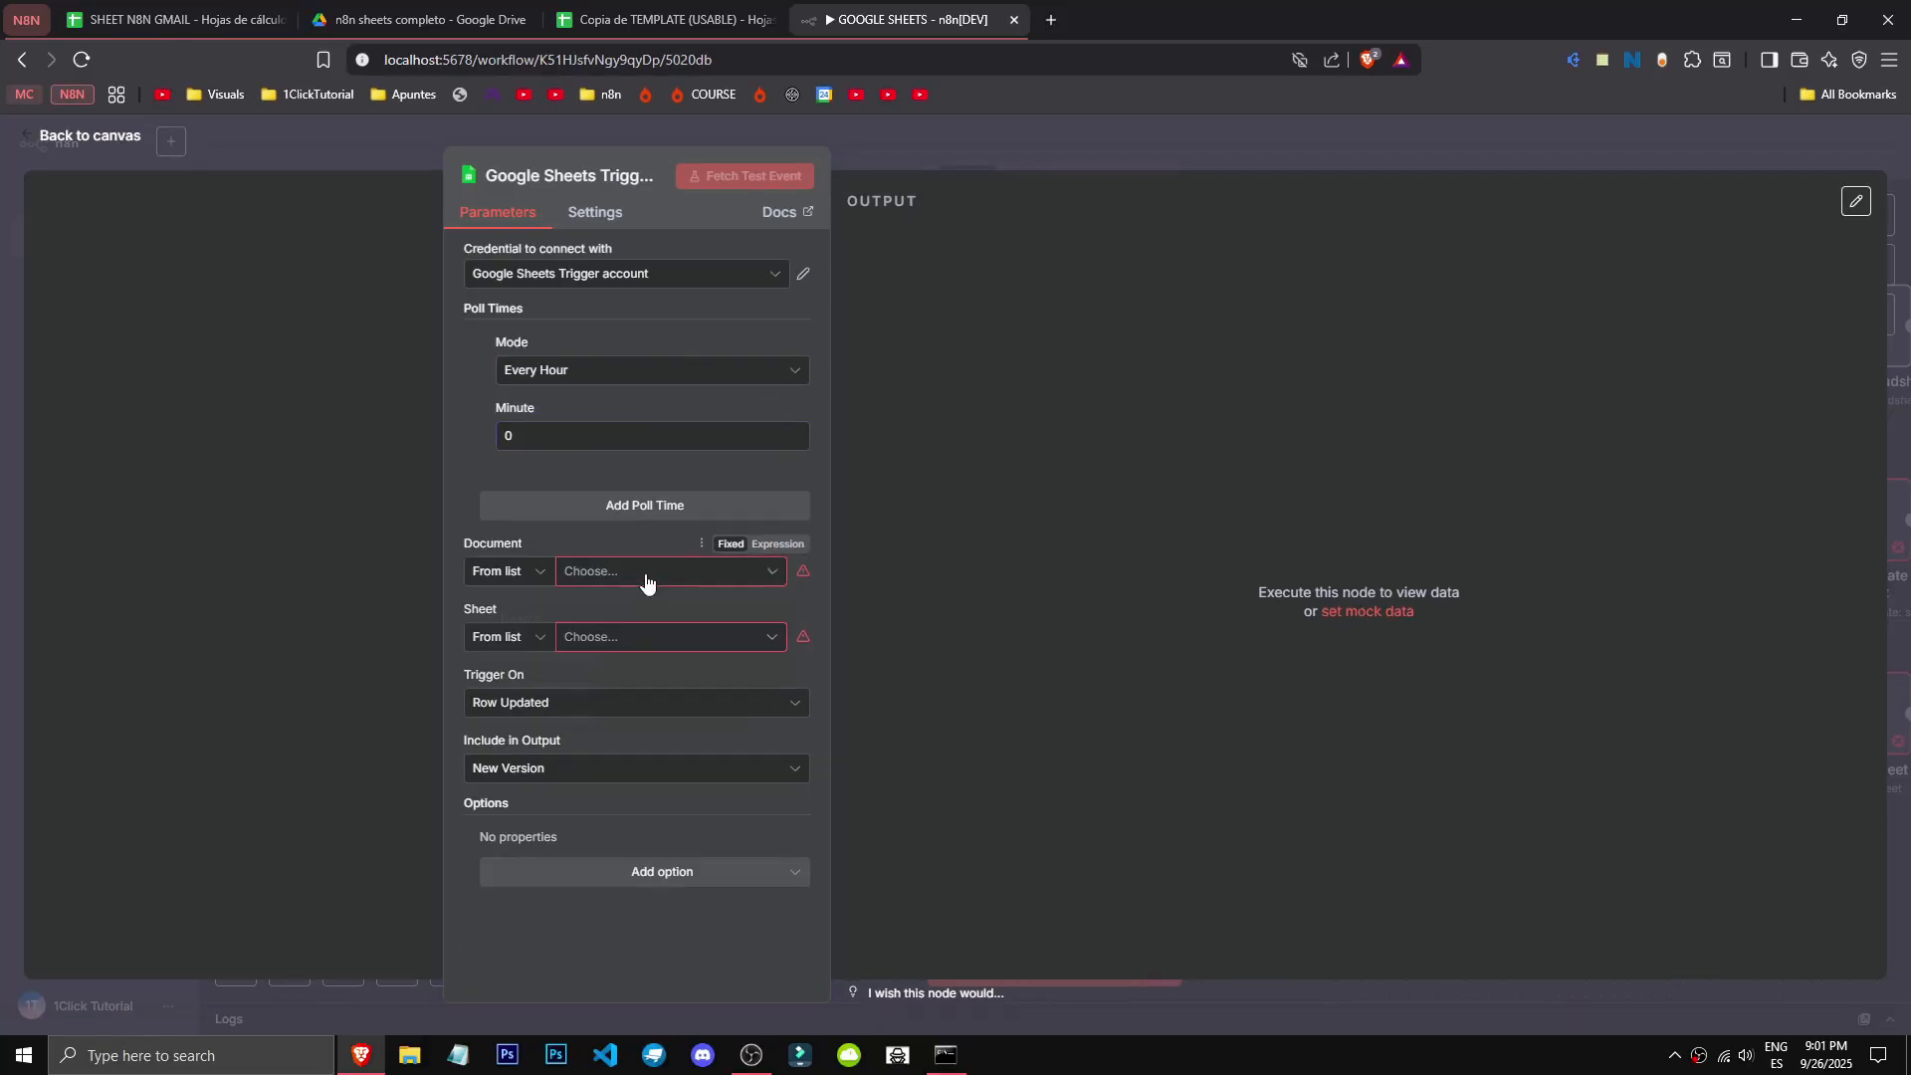
Step: Set the rowUpdate trigger's document to SHEET N8N GMAIL and its sheet to 1ClickTutorial
click(647, 578)
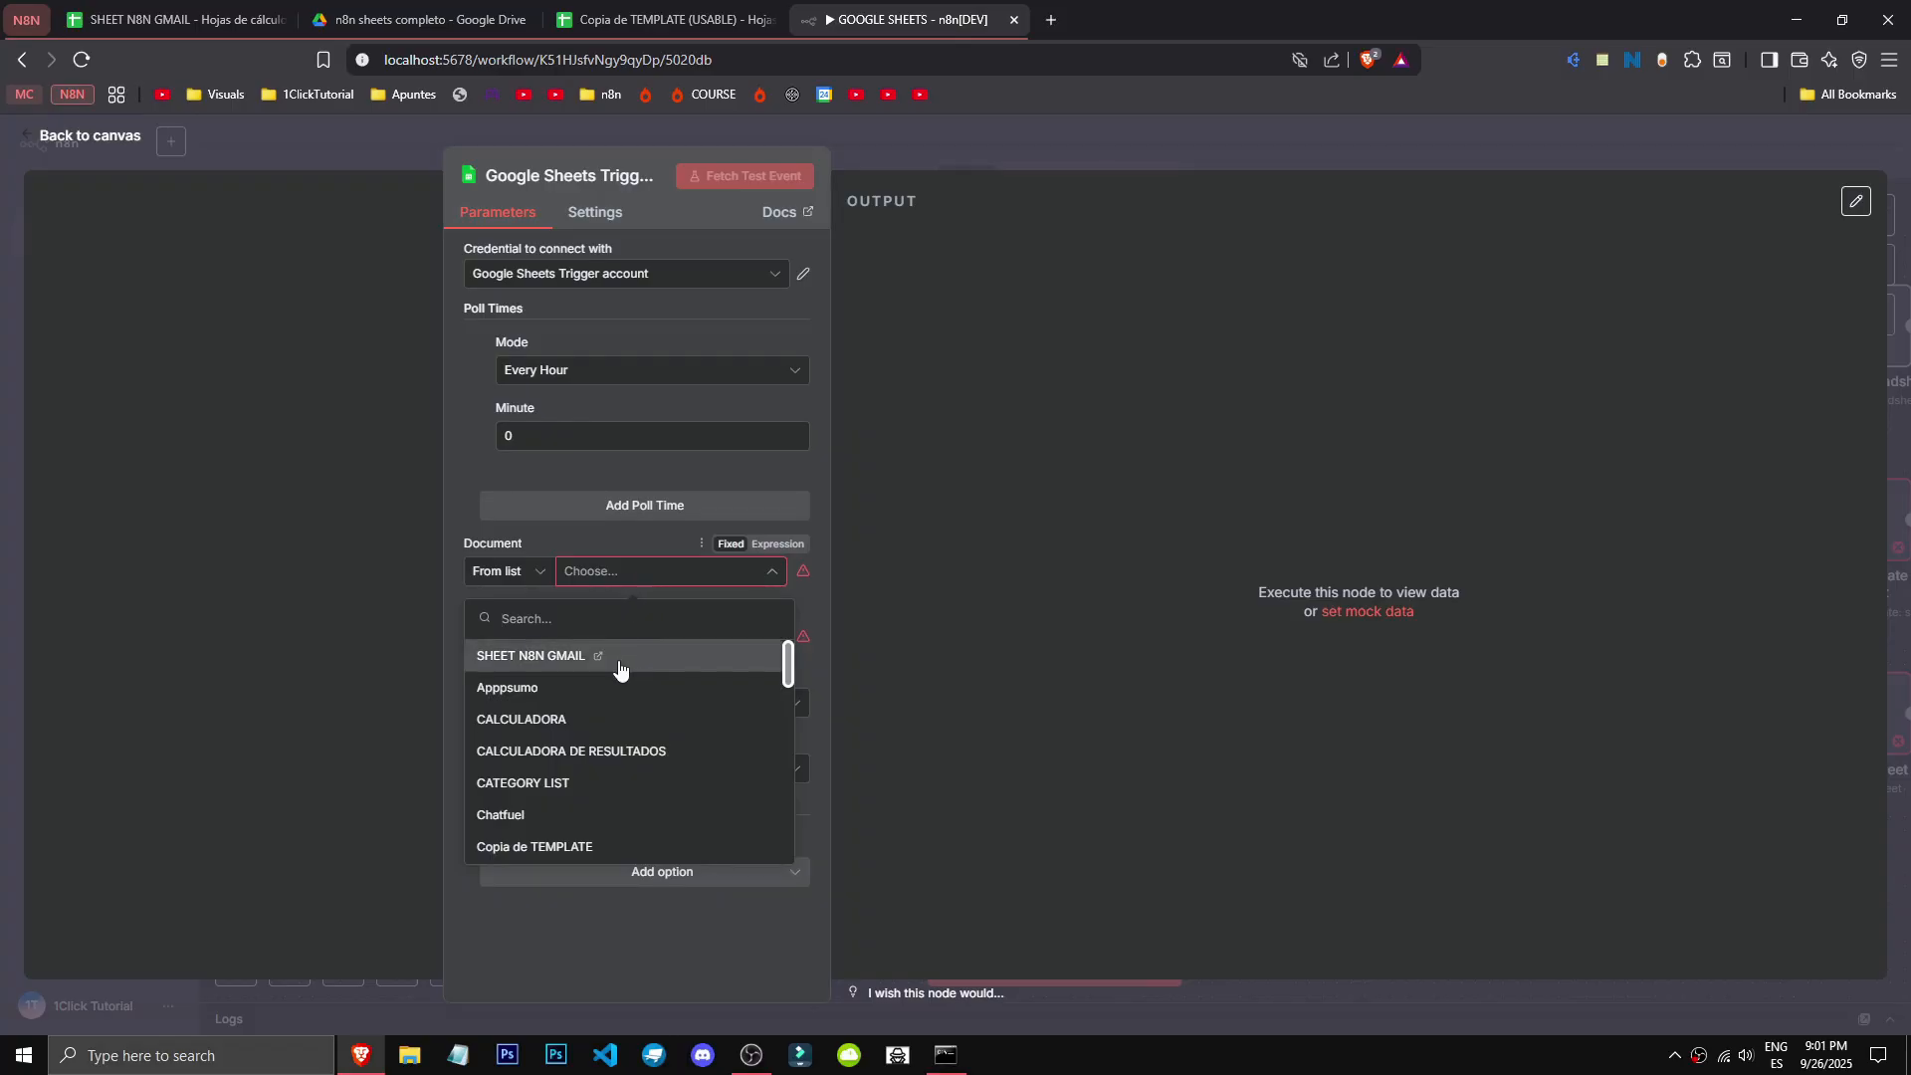
click(618, 659)
click(662, 639)
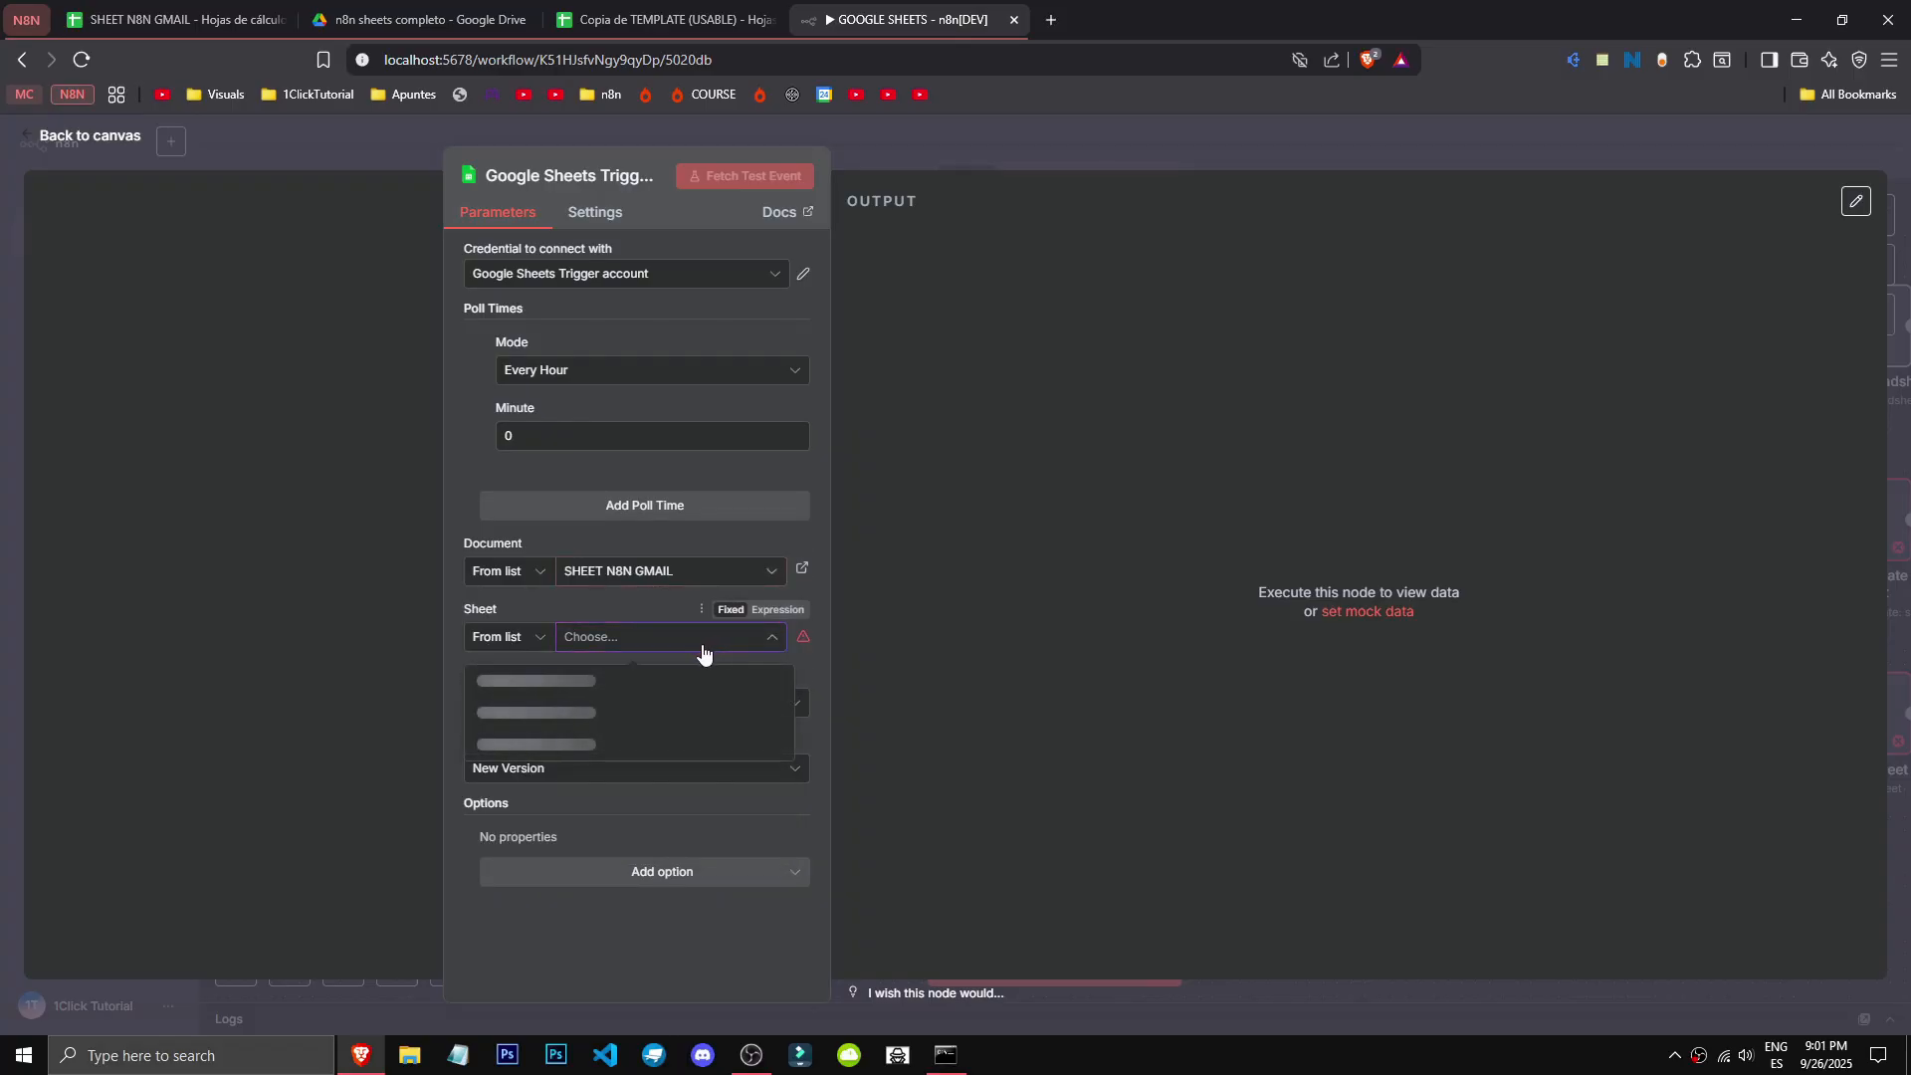
click(658, 576)
Step: Review the Include in Output choices and help note of the rowUpdate trigger, keeping New Version
click(560, 766)
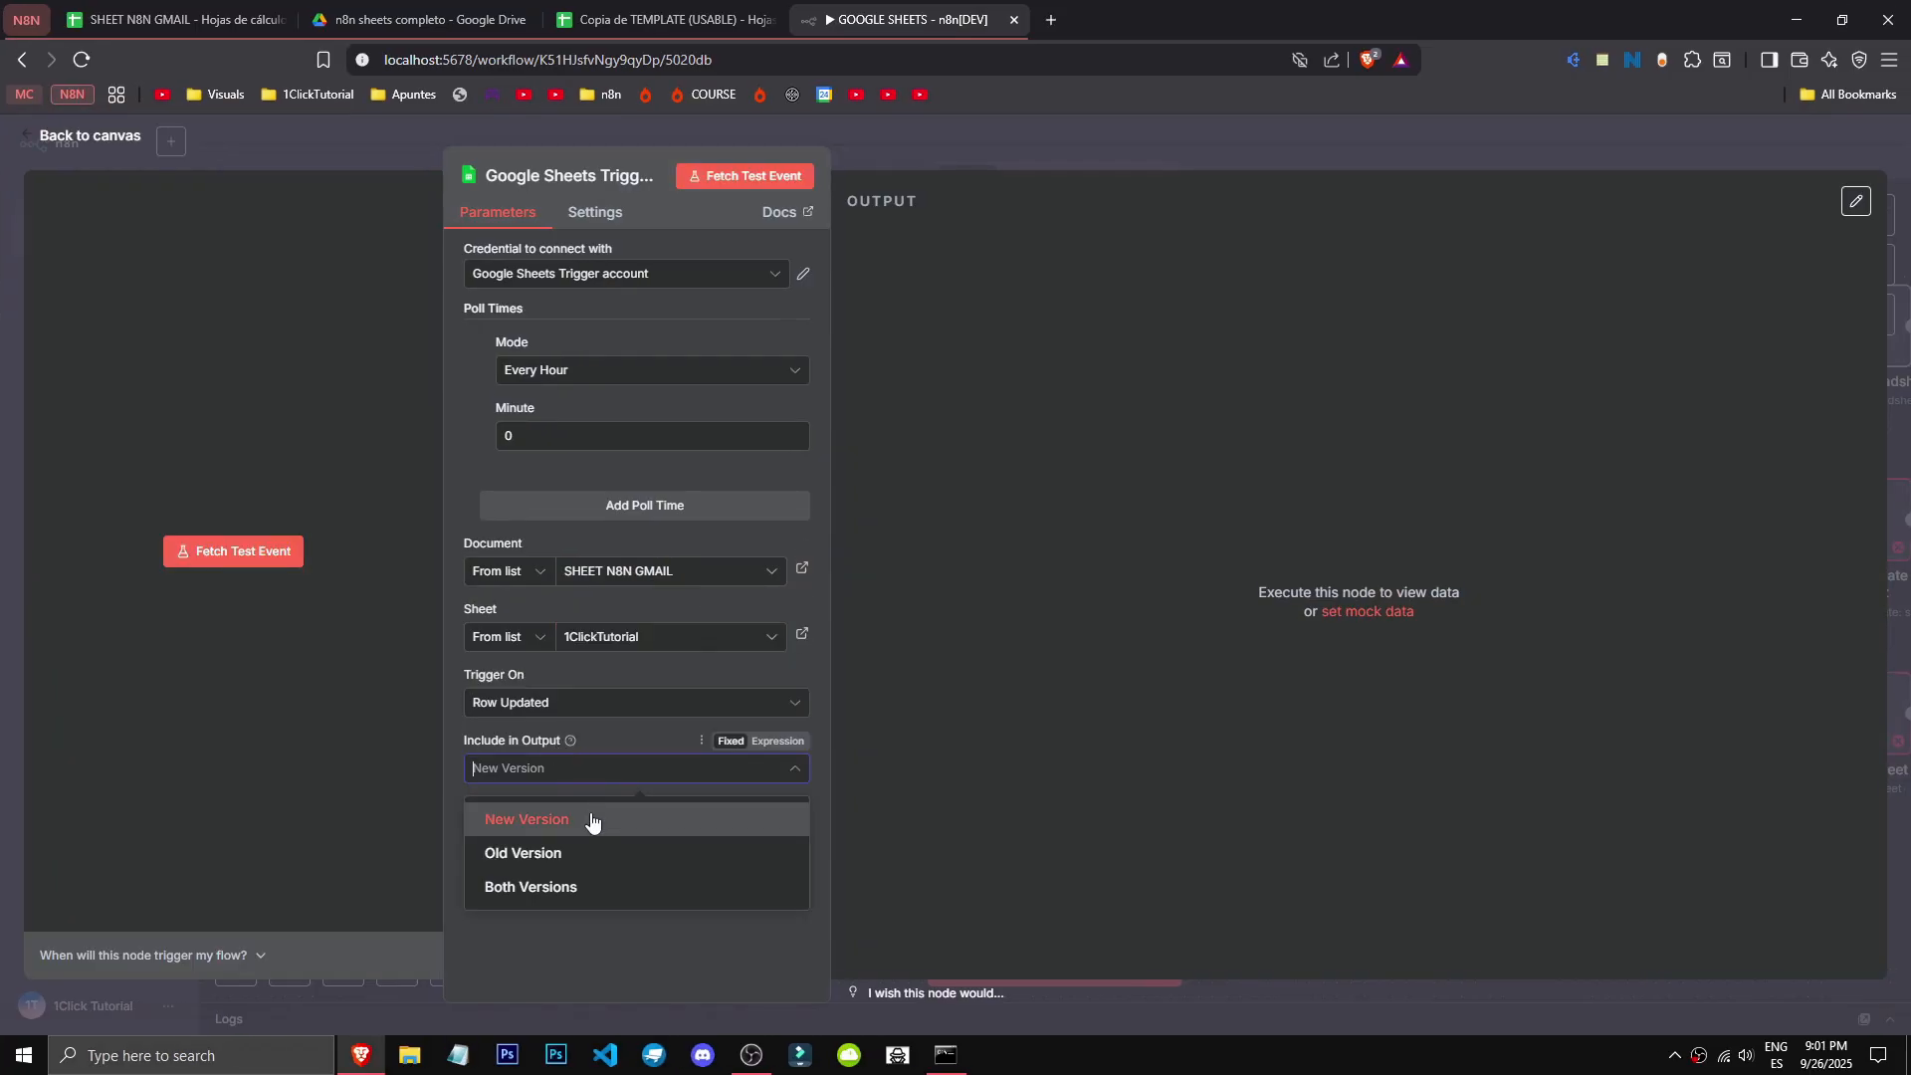
click(571, 743)
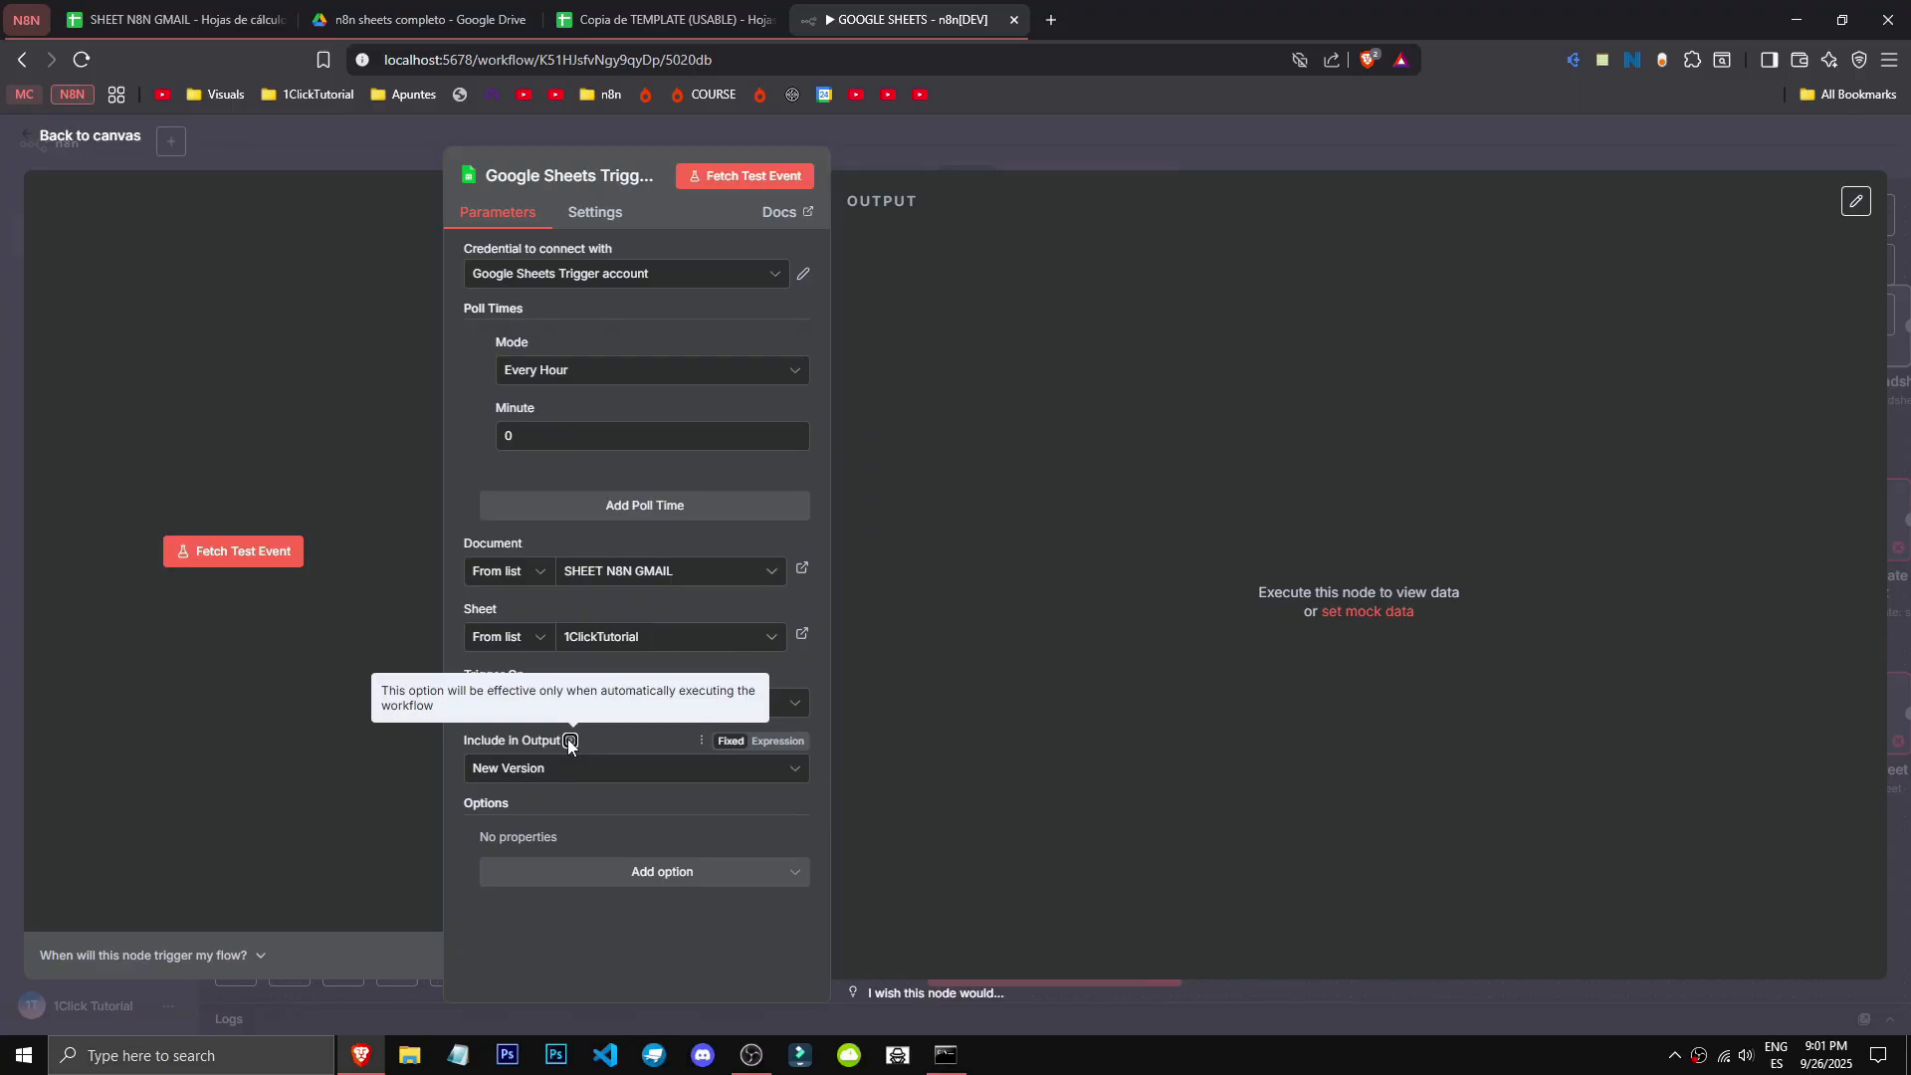
click(617, 771)
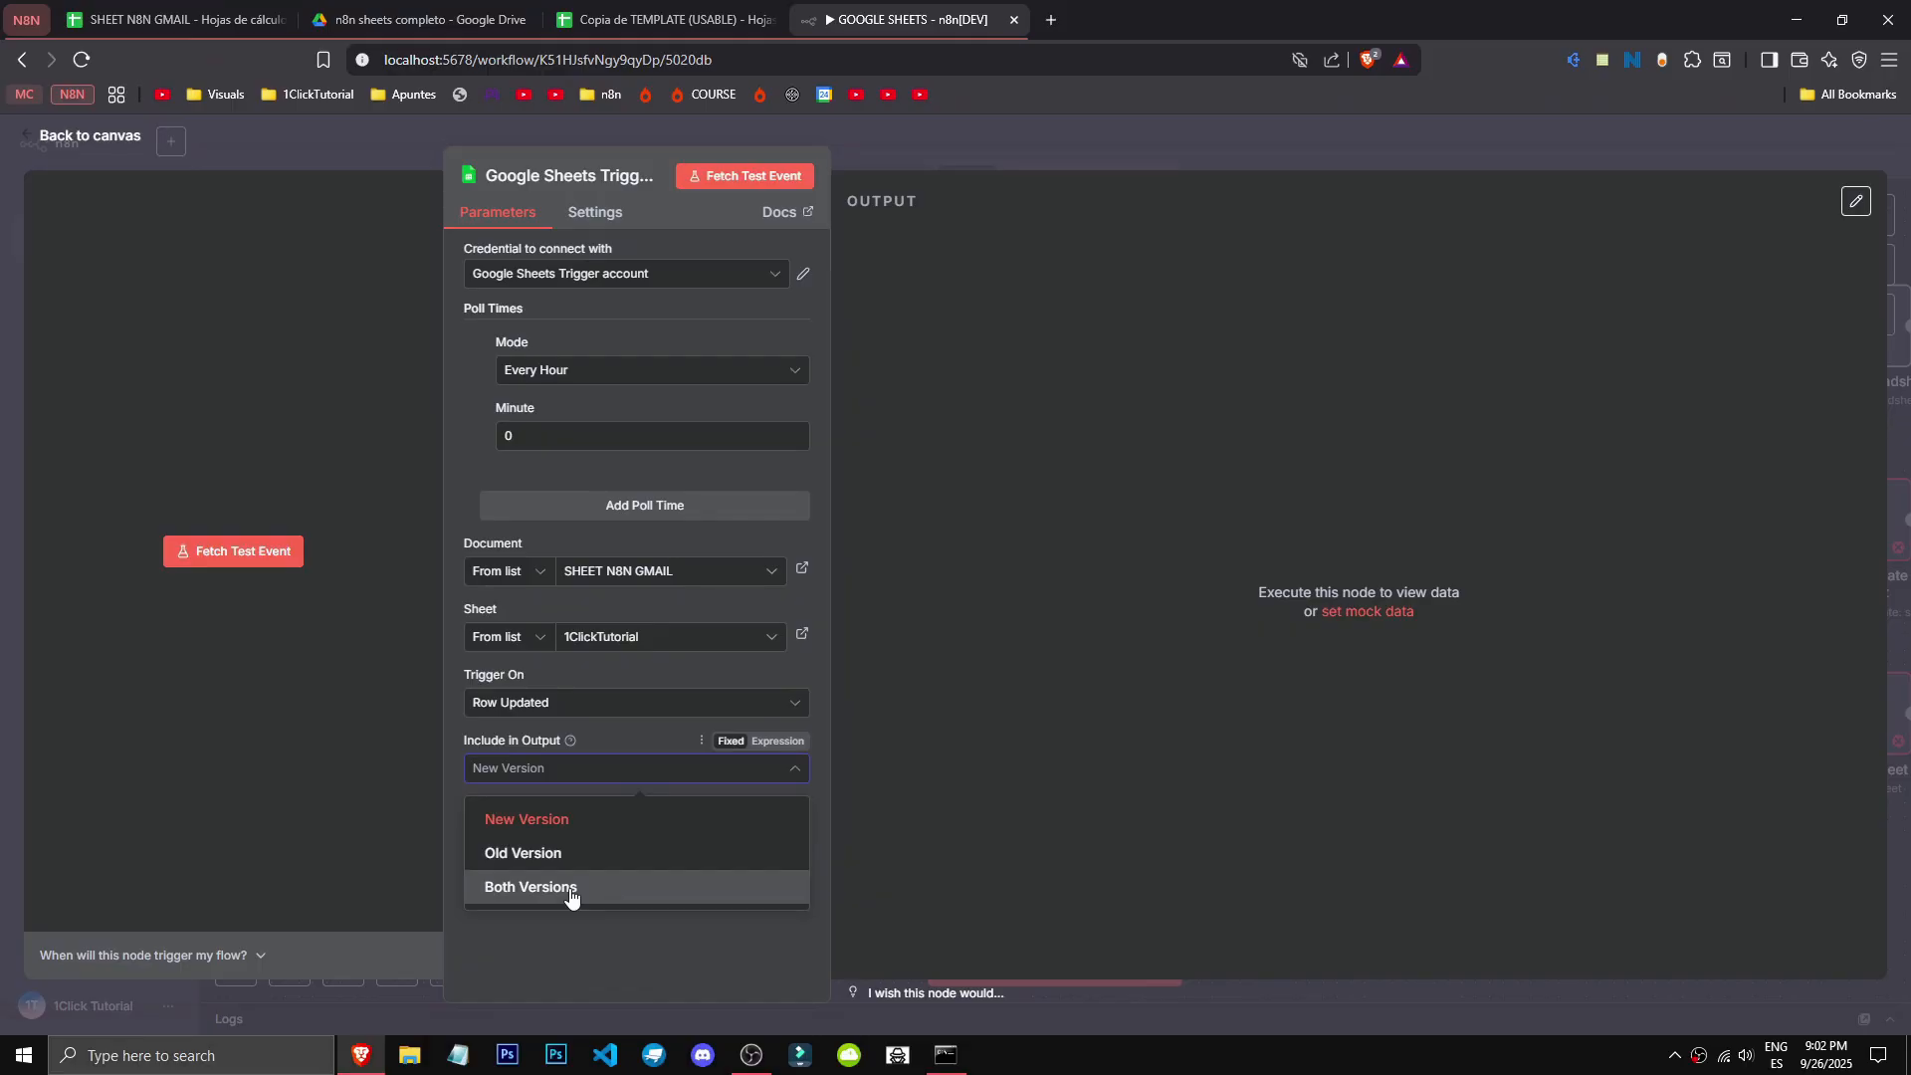
click(618, 823)
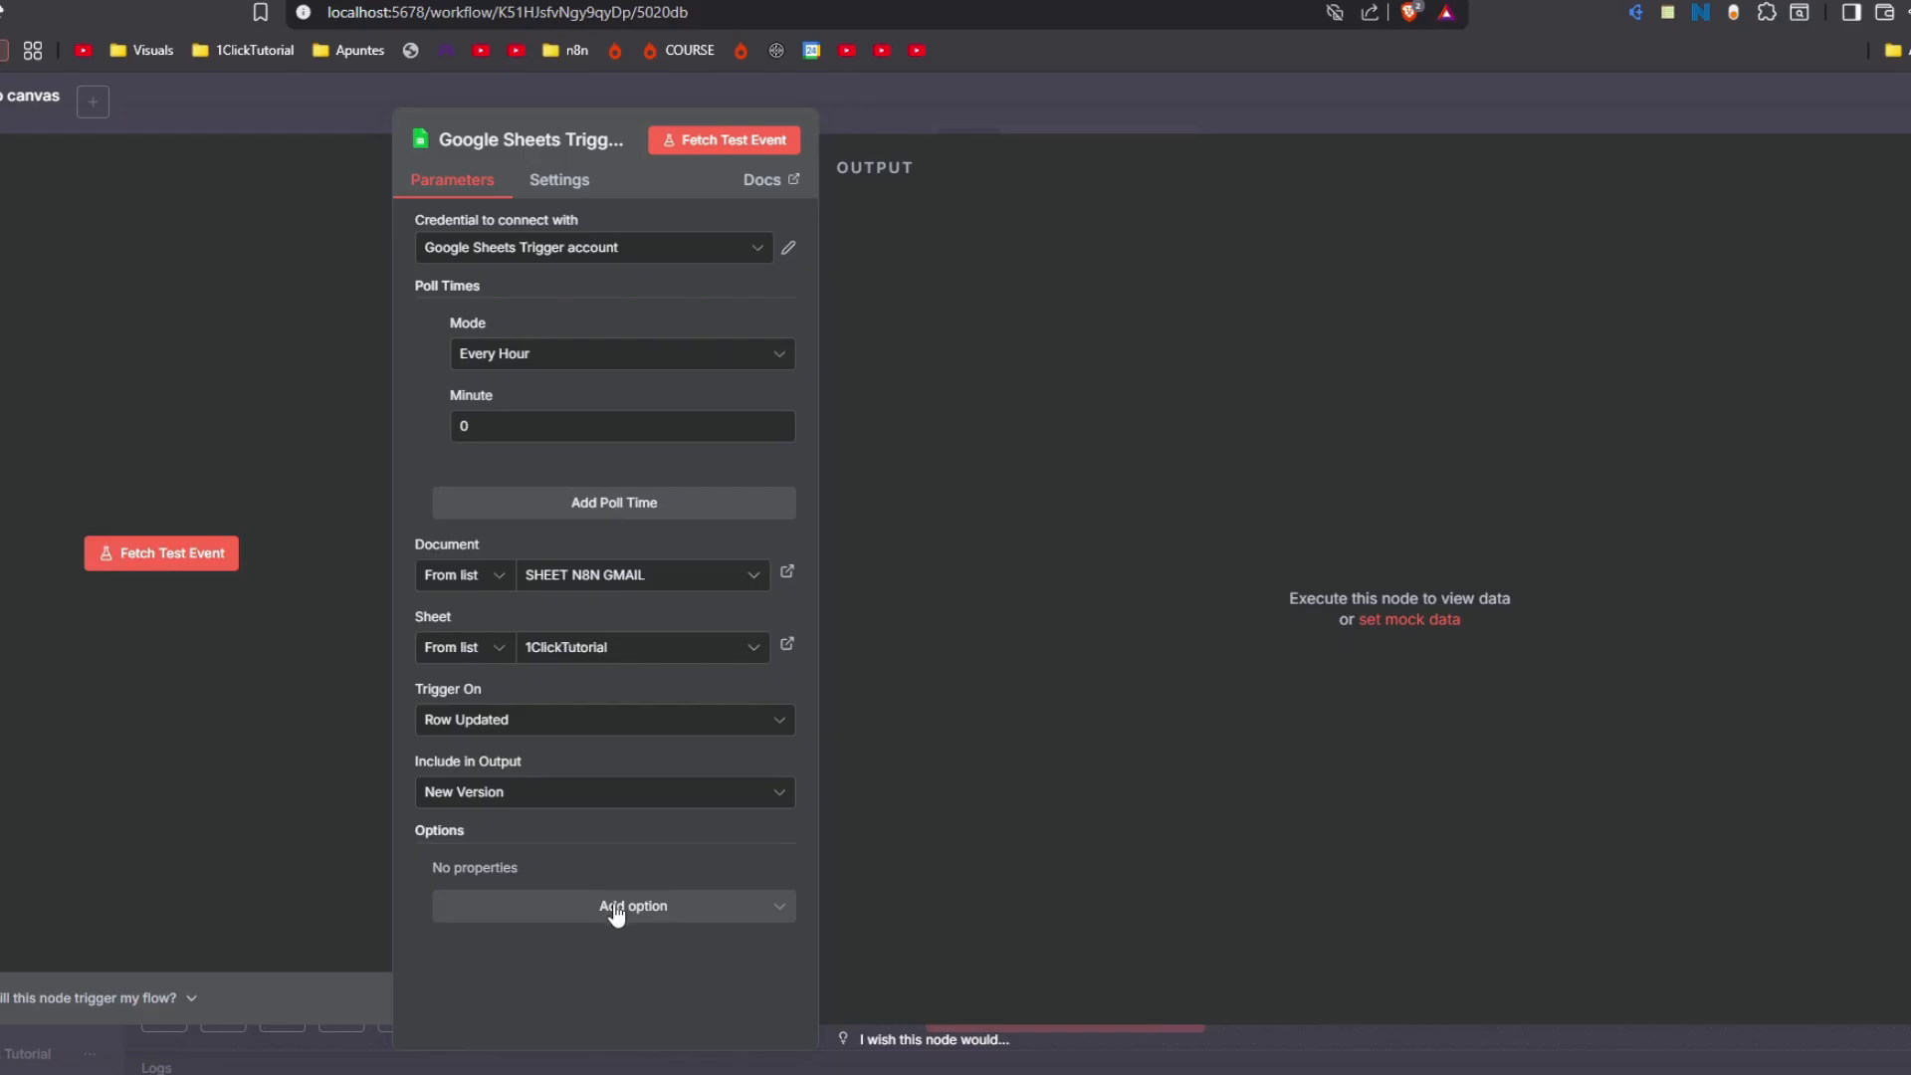
Step: Add the Columns to Watch option to the rowUpdate trigger and look through the linked n8n Expressions documentation
click(617, 907)
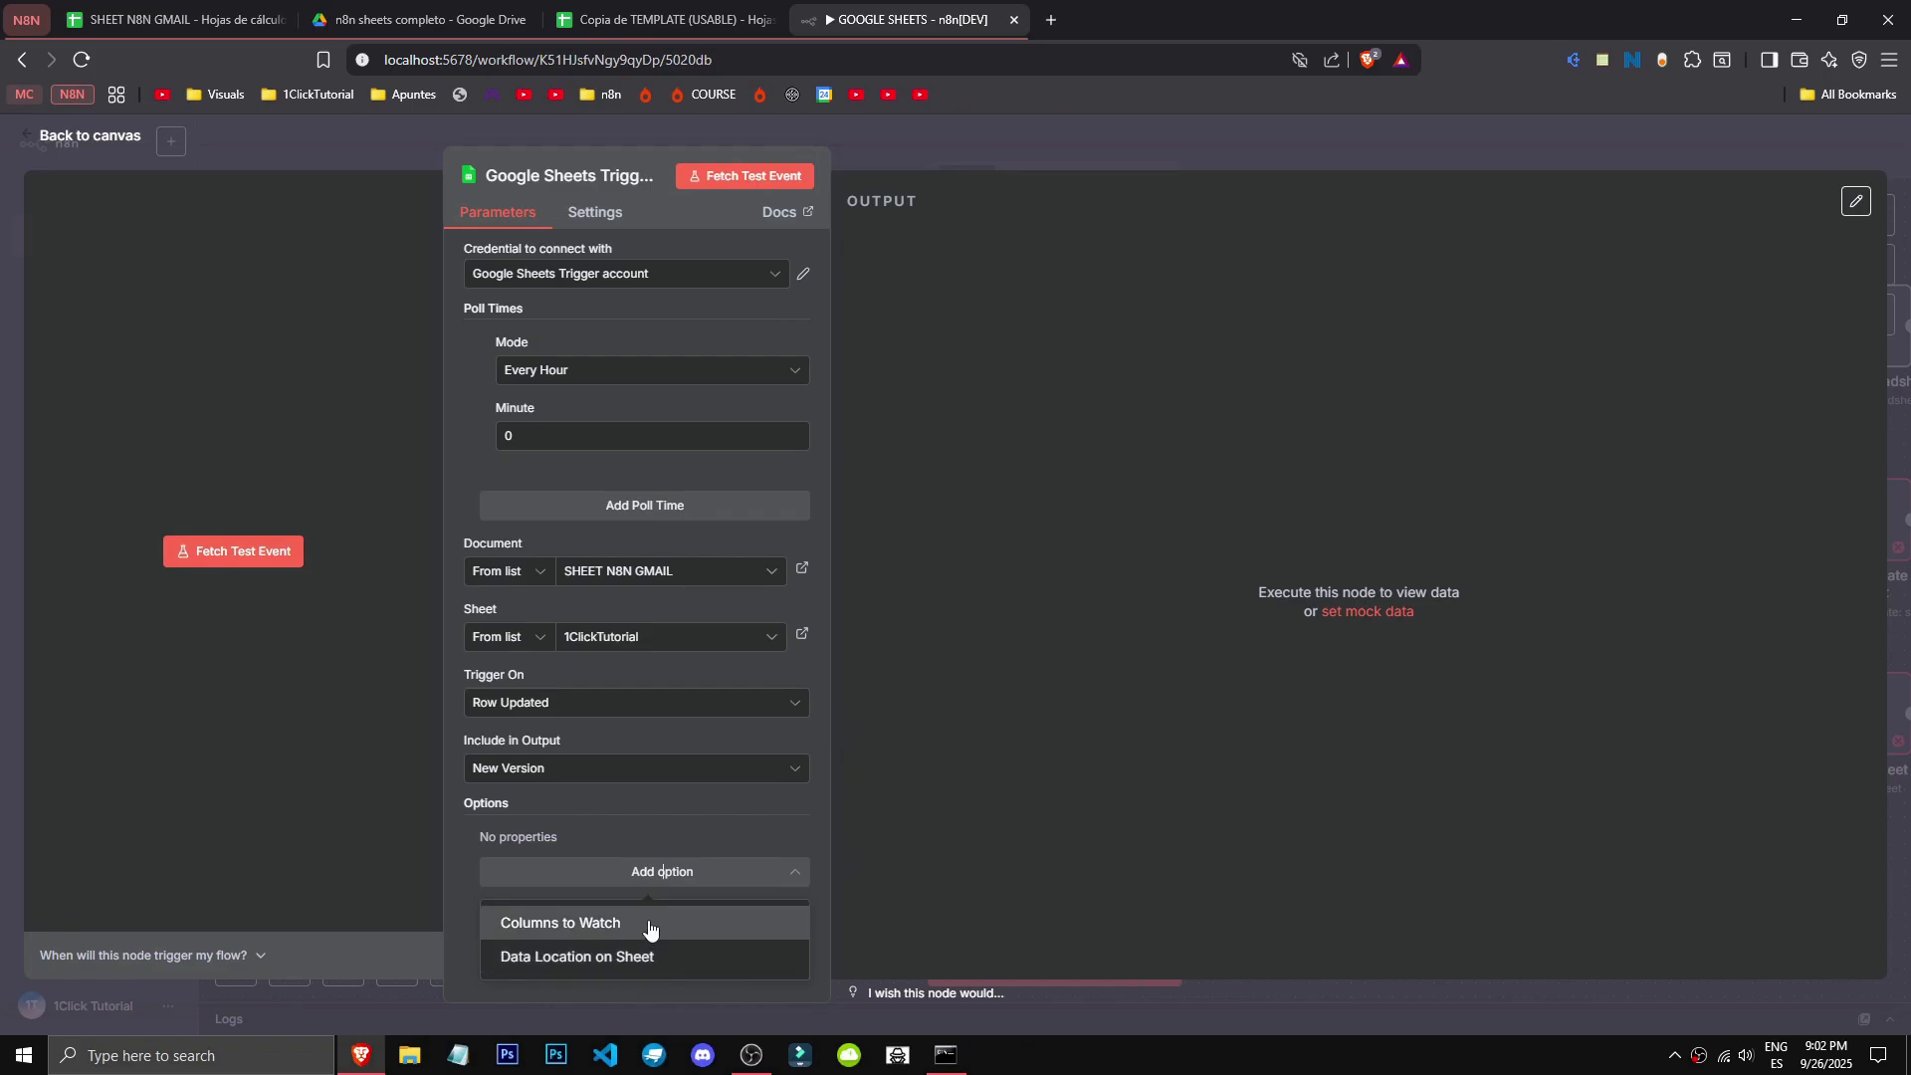
click(649, 928)
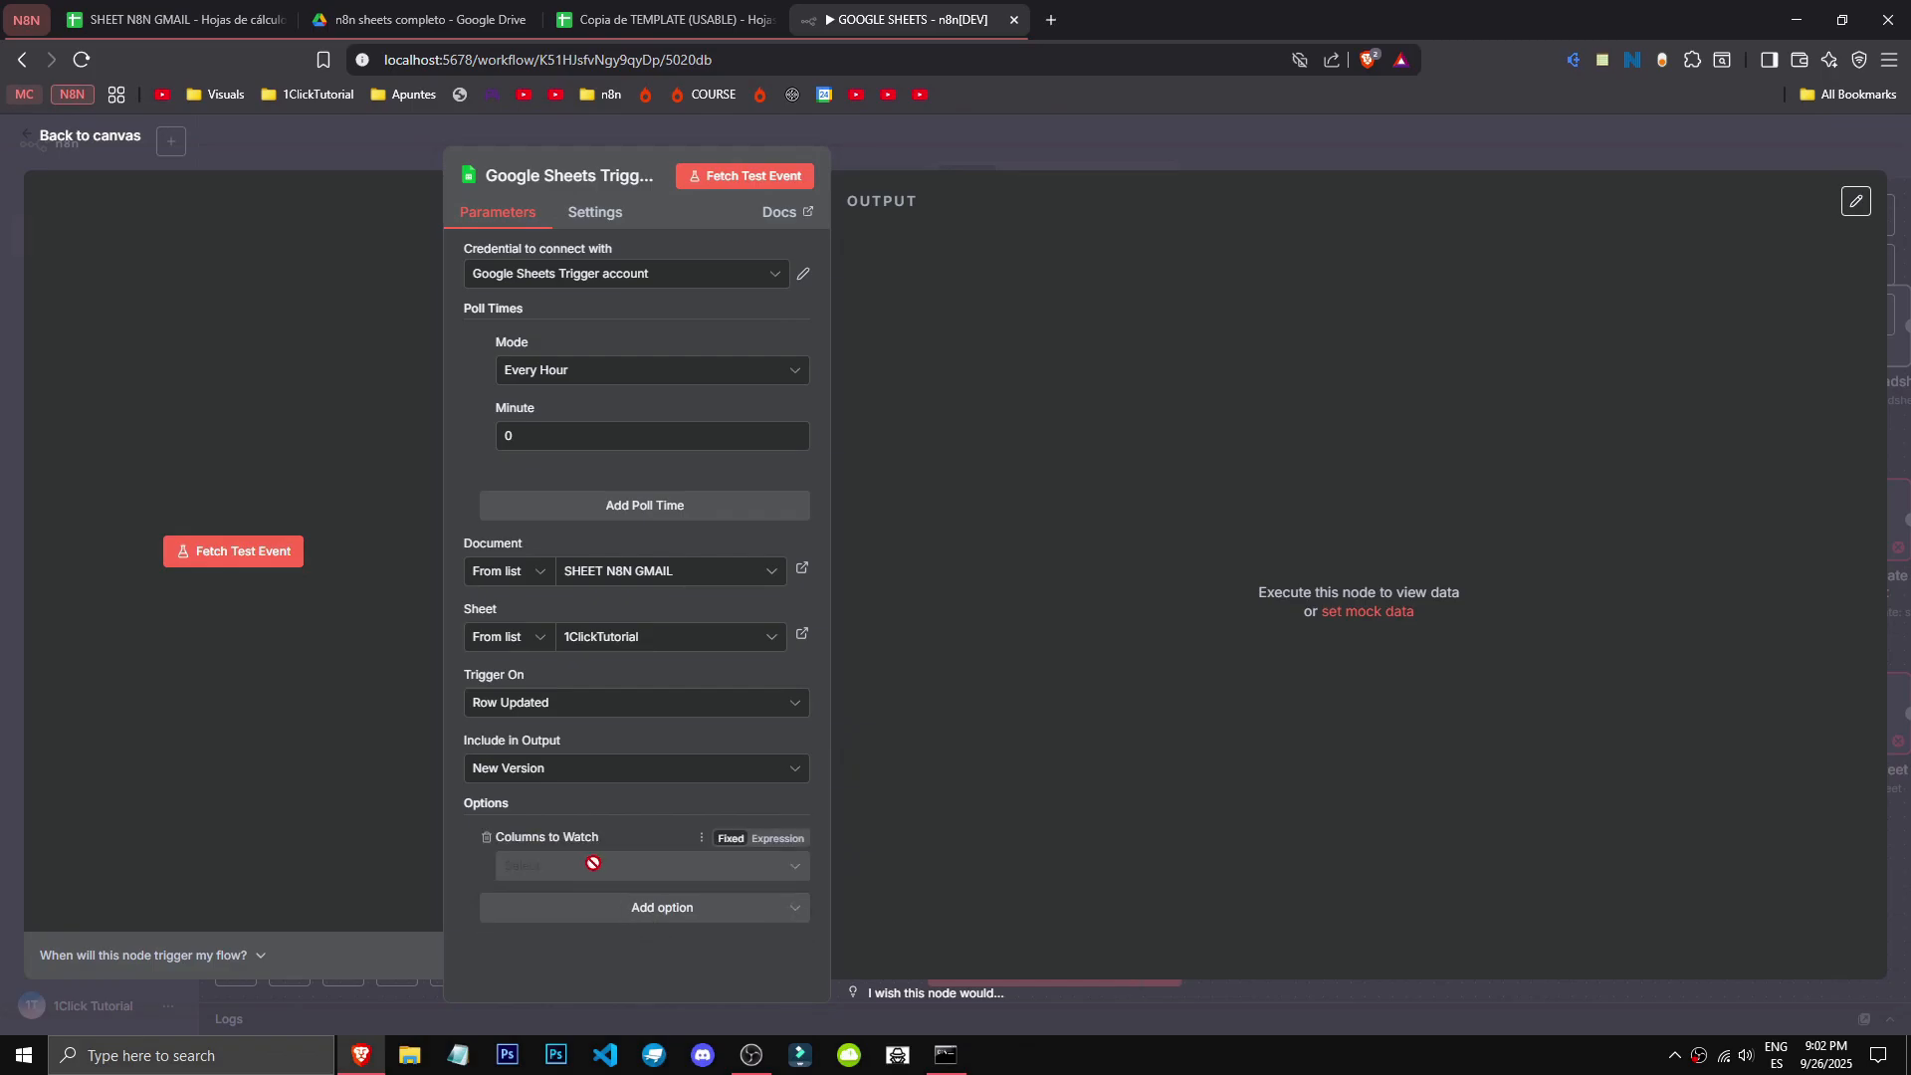
mouse_move(608, 839)
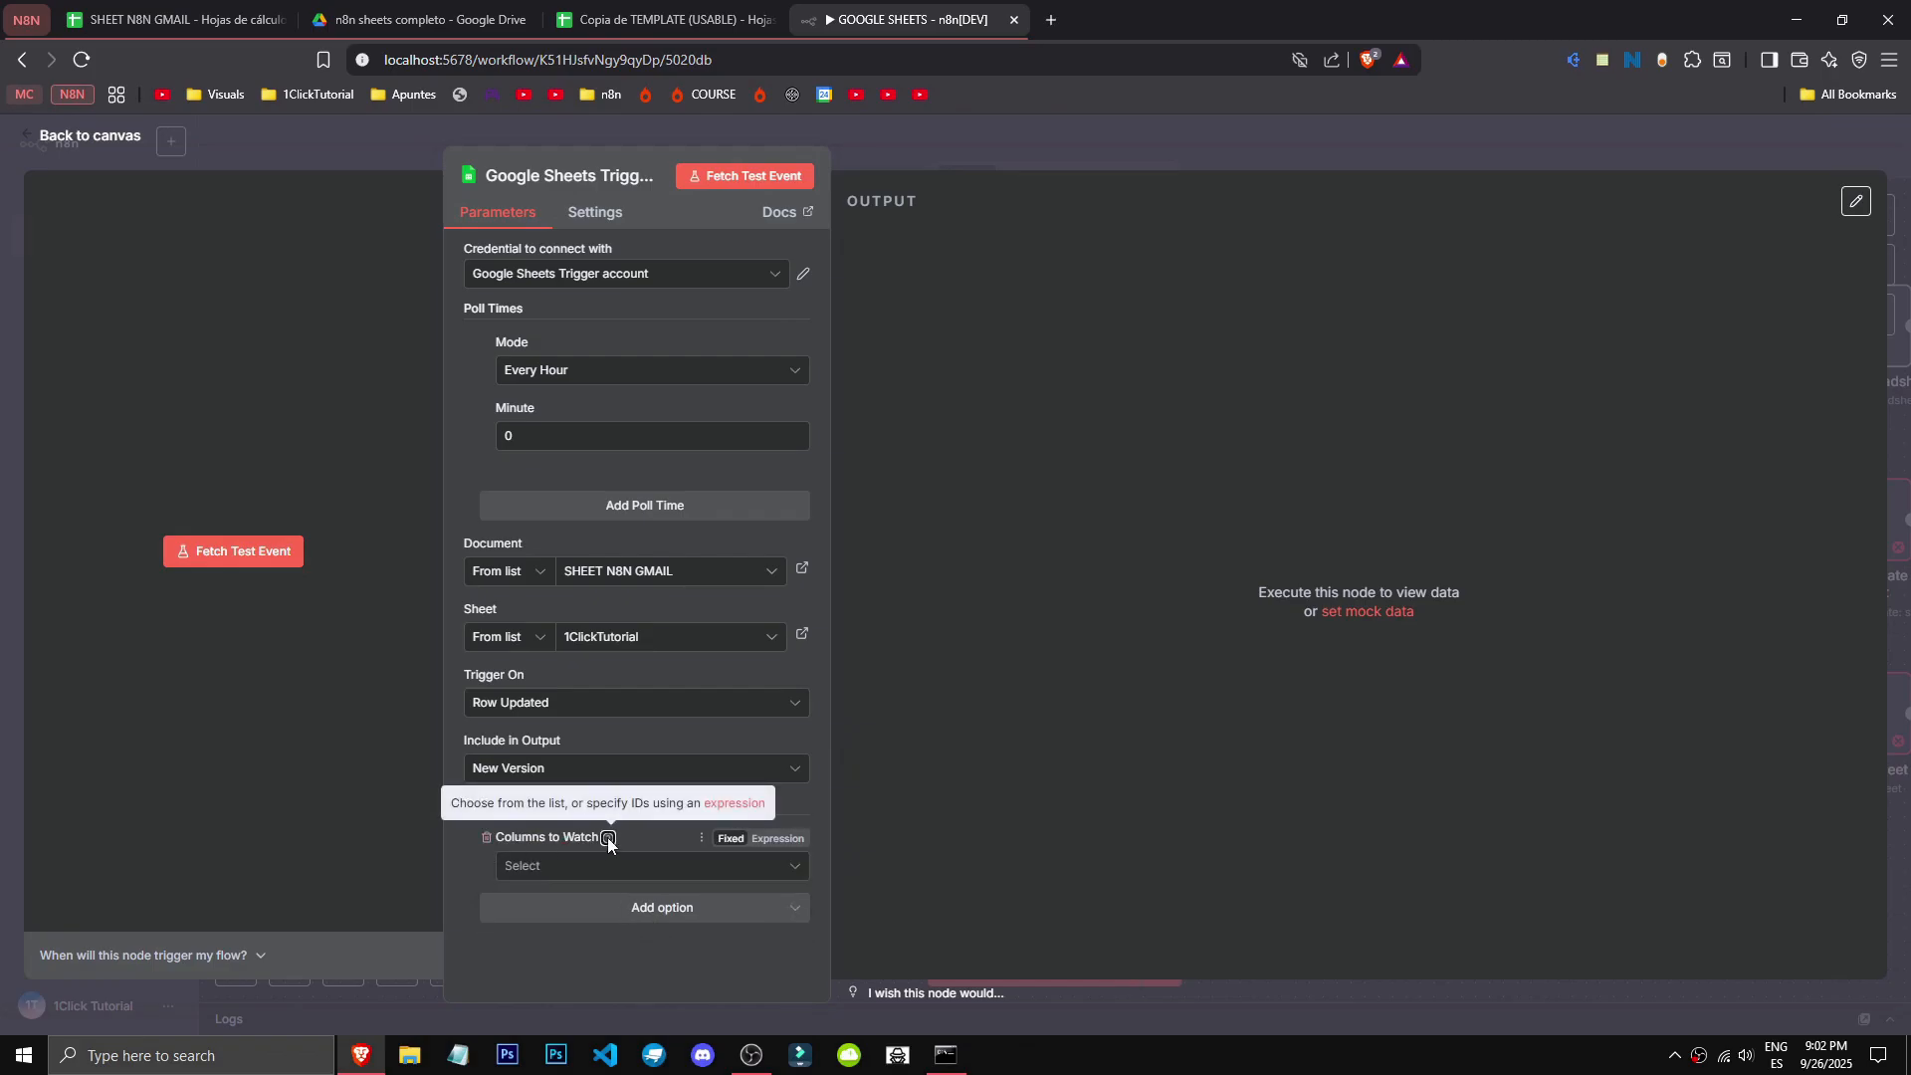
click(734, 803)
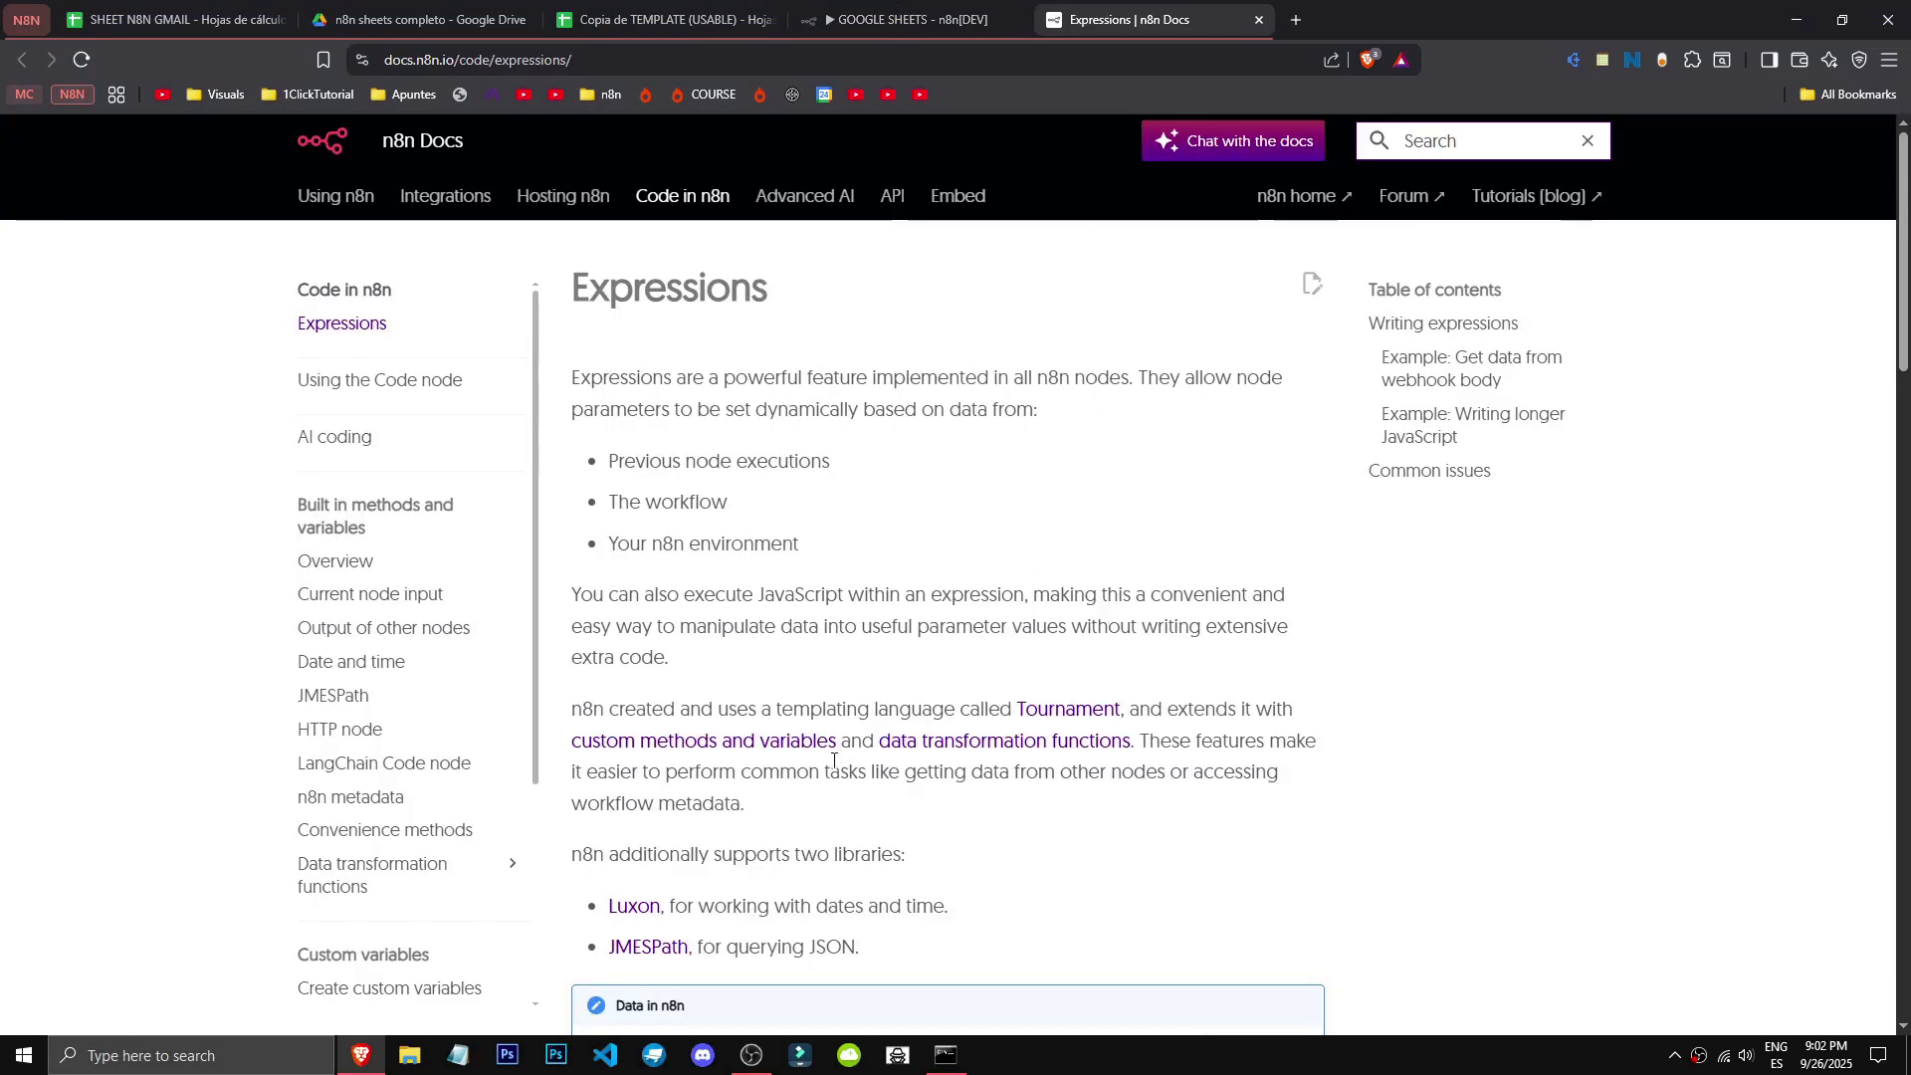
scroll(796, 808, down, 6)
scroll(796, 808, down, 2)
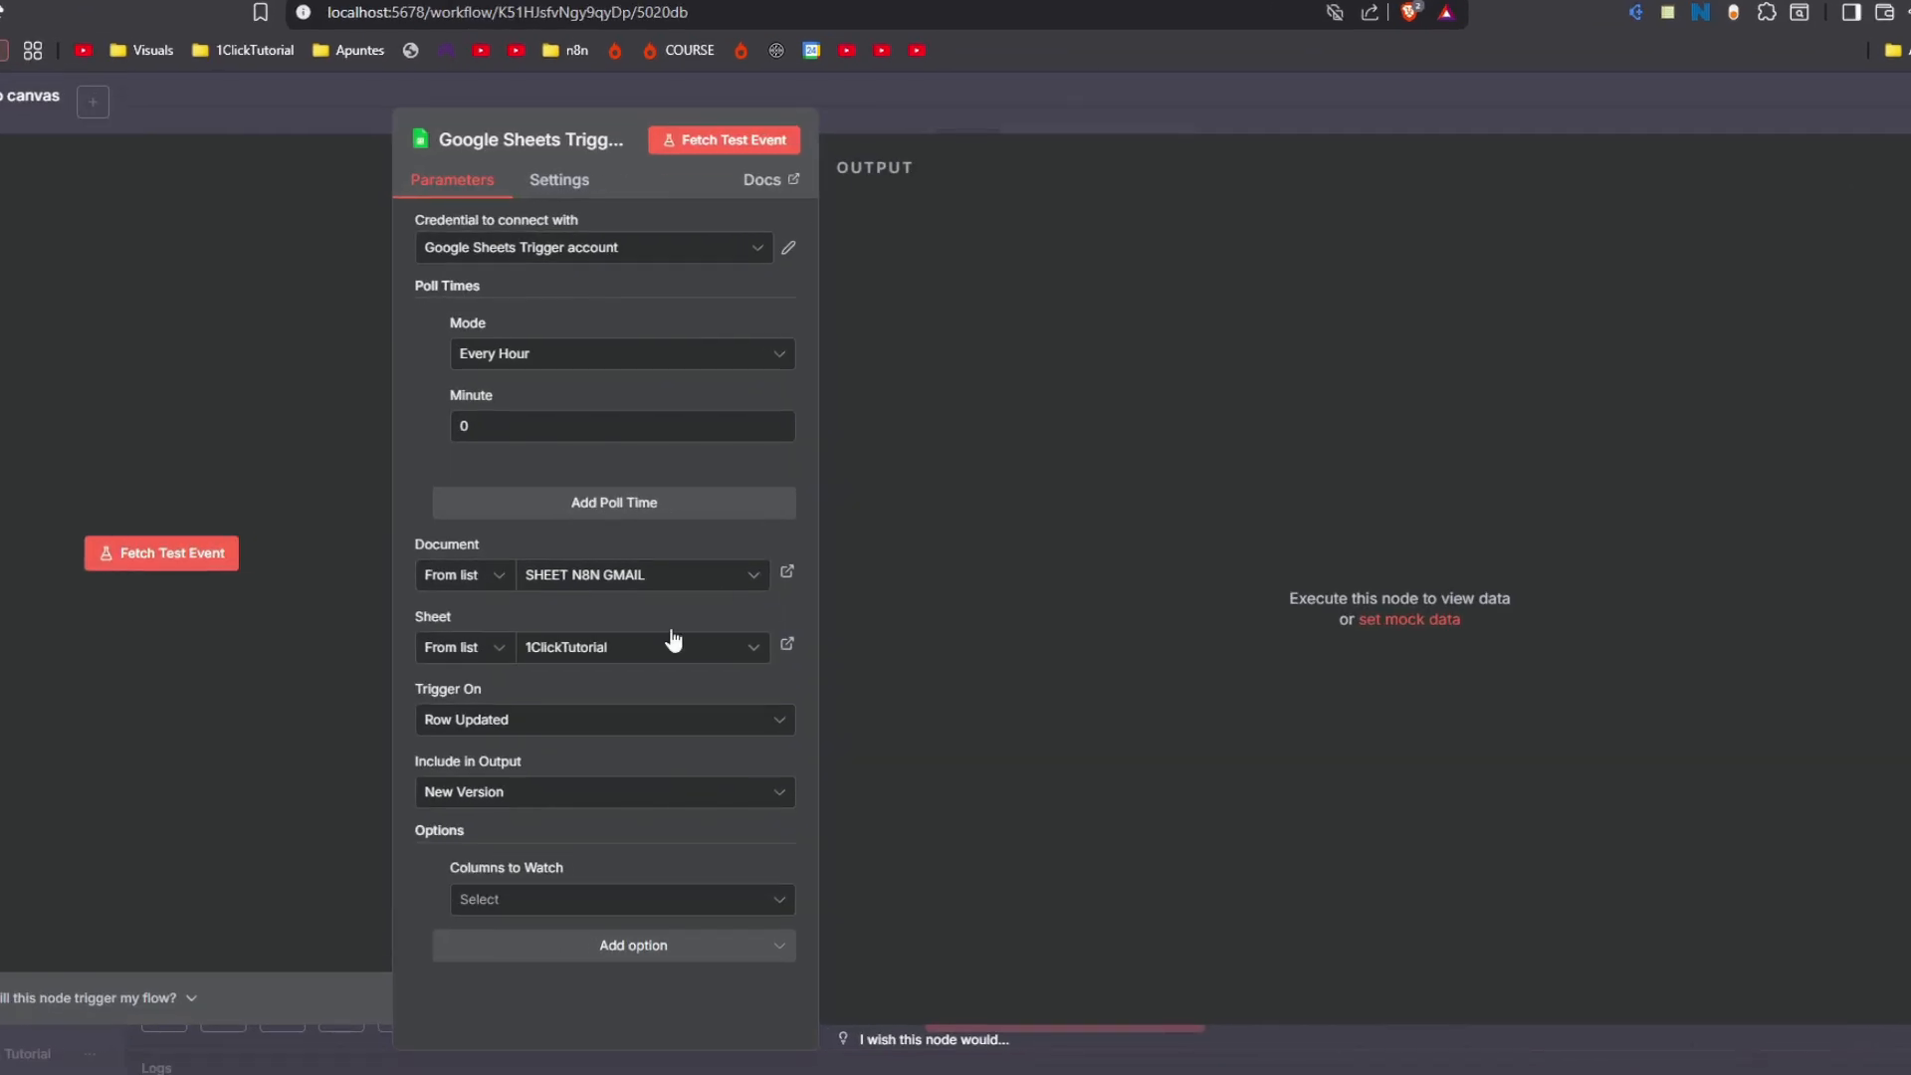
Step: Try watching the GMAIL and MESSAGE columns in the rowUpdate trigger, and remove the Columns to Watch option
click(594, 902)
click(579, 926)
mouse_move(573, 870)
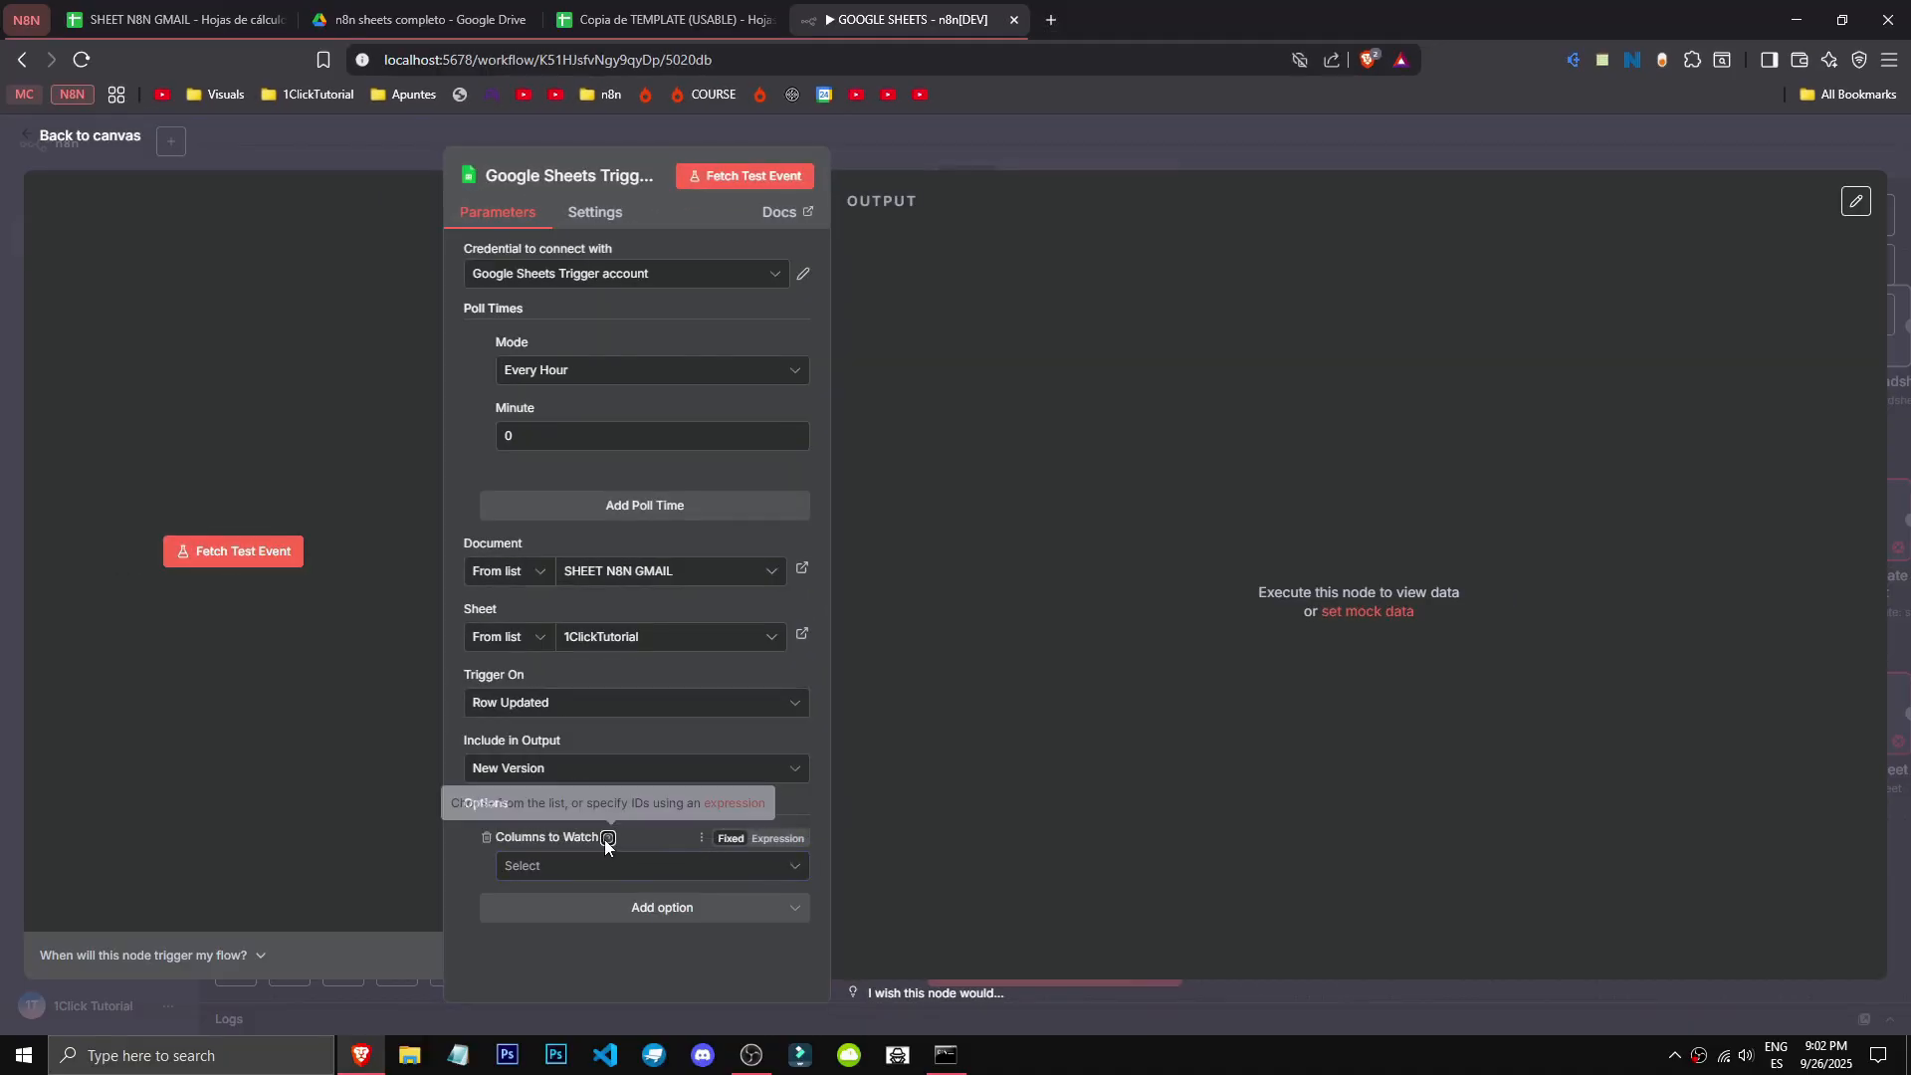
click(573, 867)
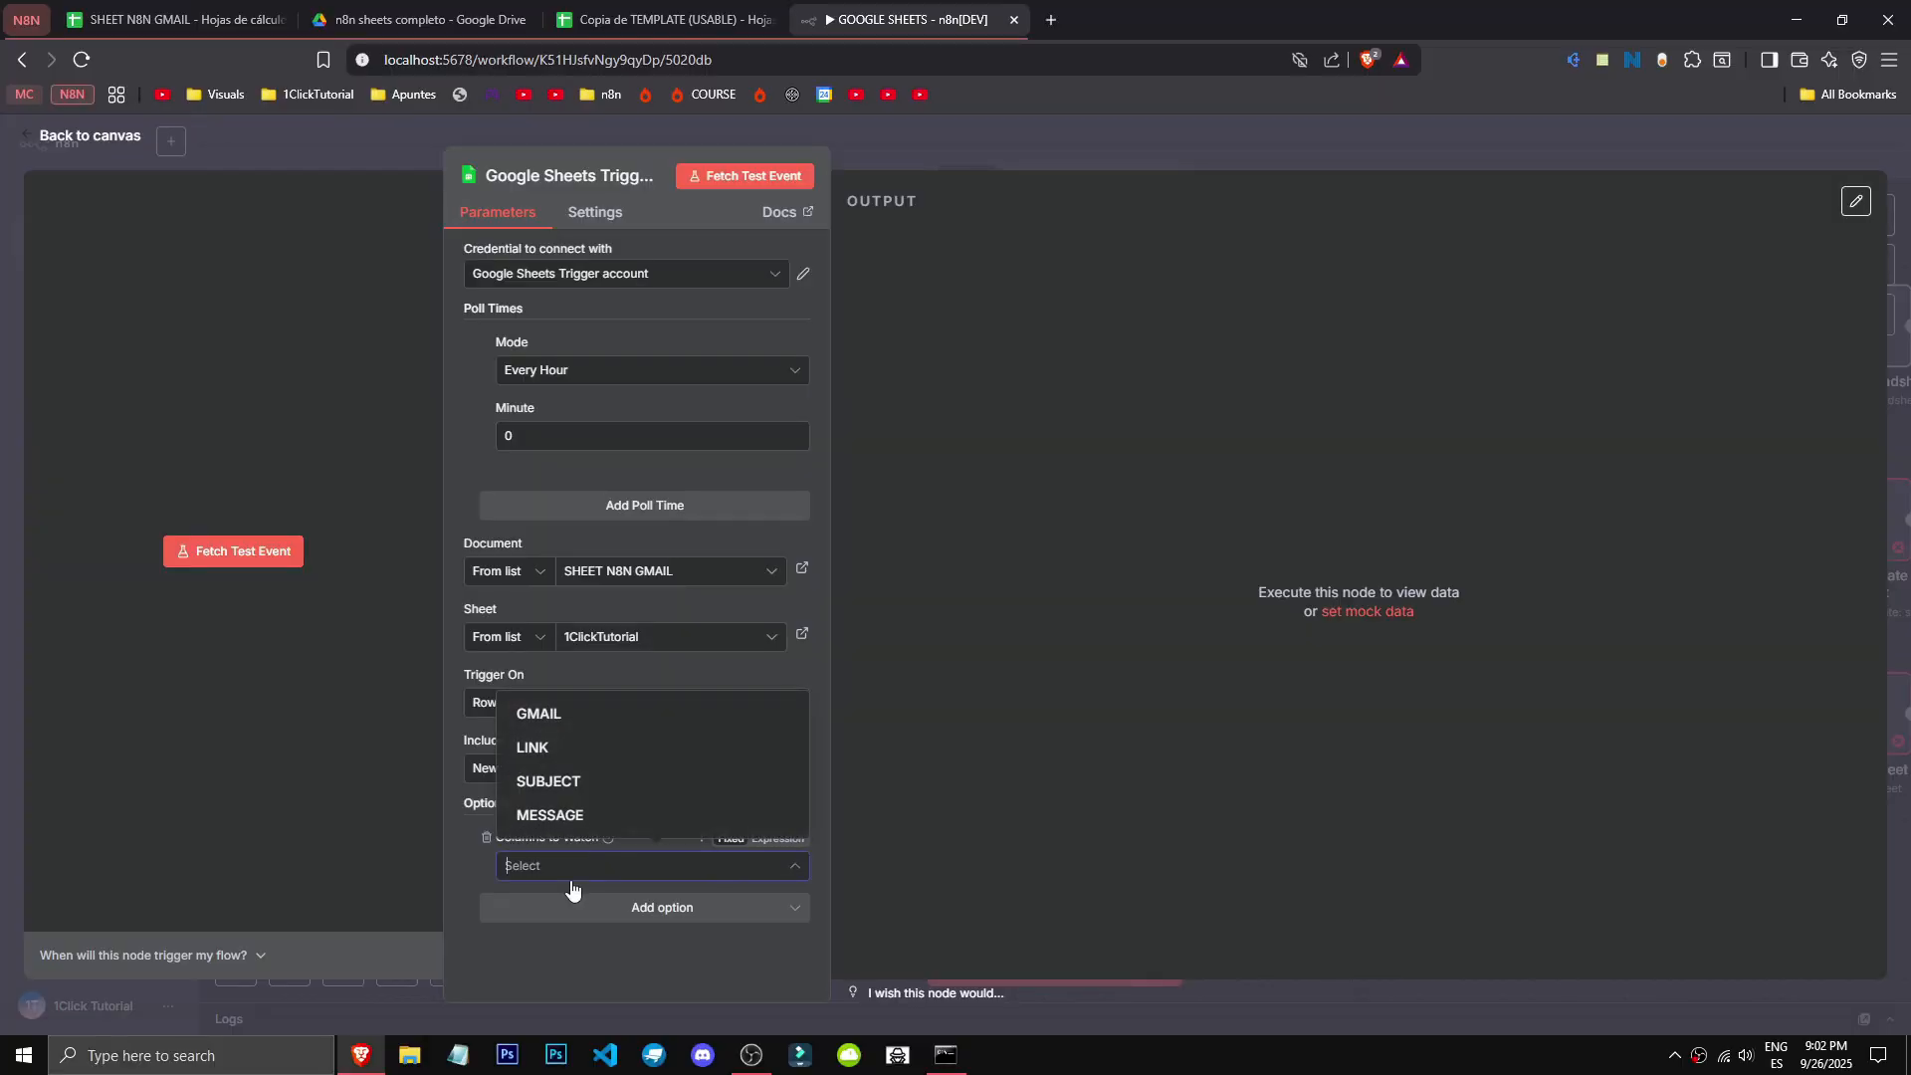
click(610, 716)
click(616, 748)
click(616, 781)
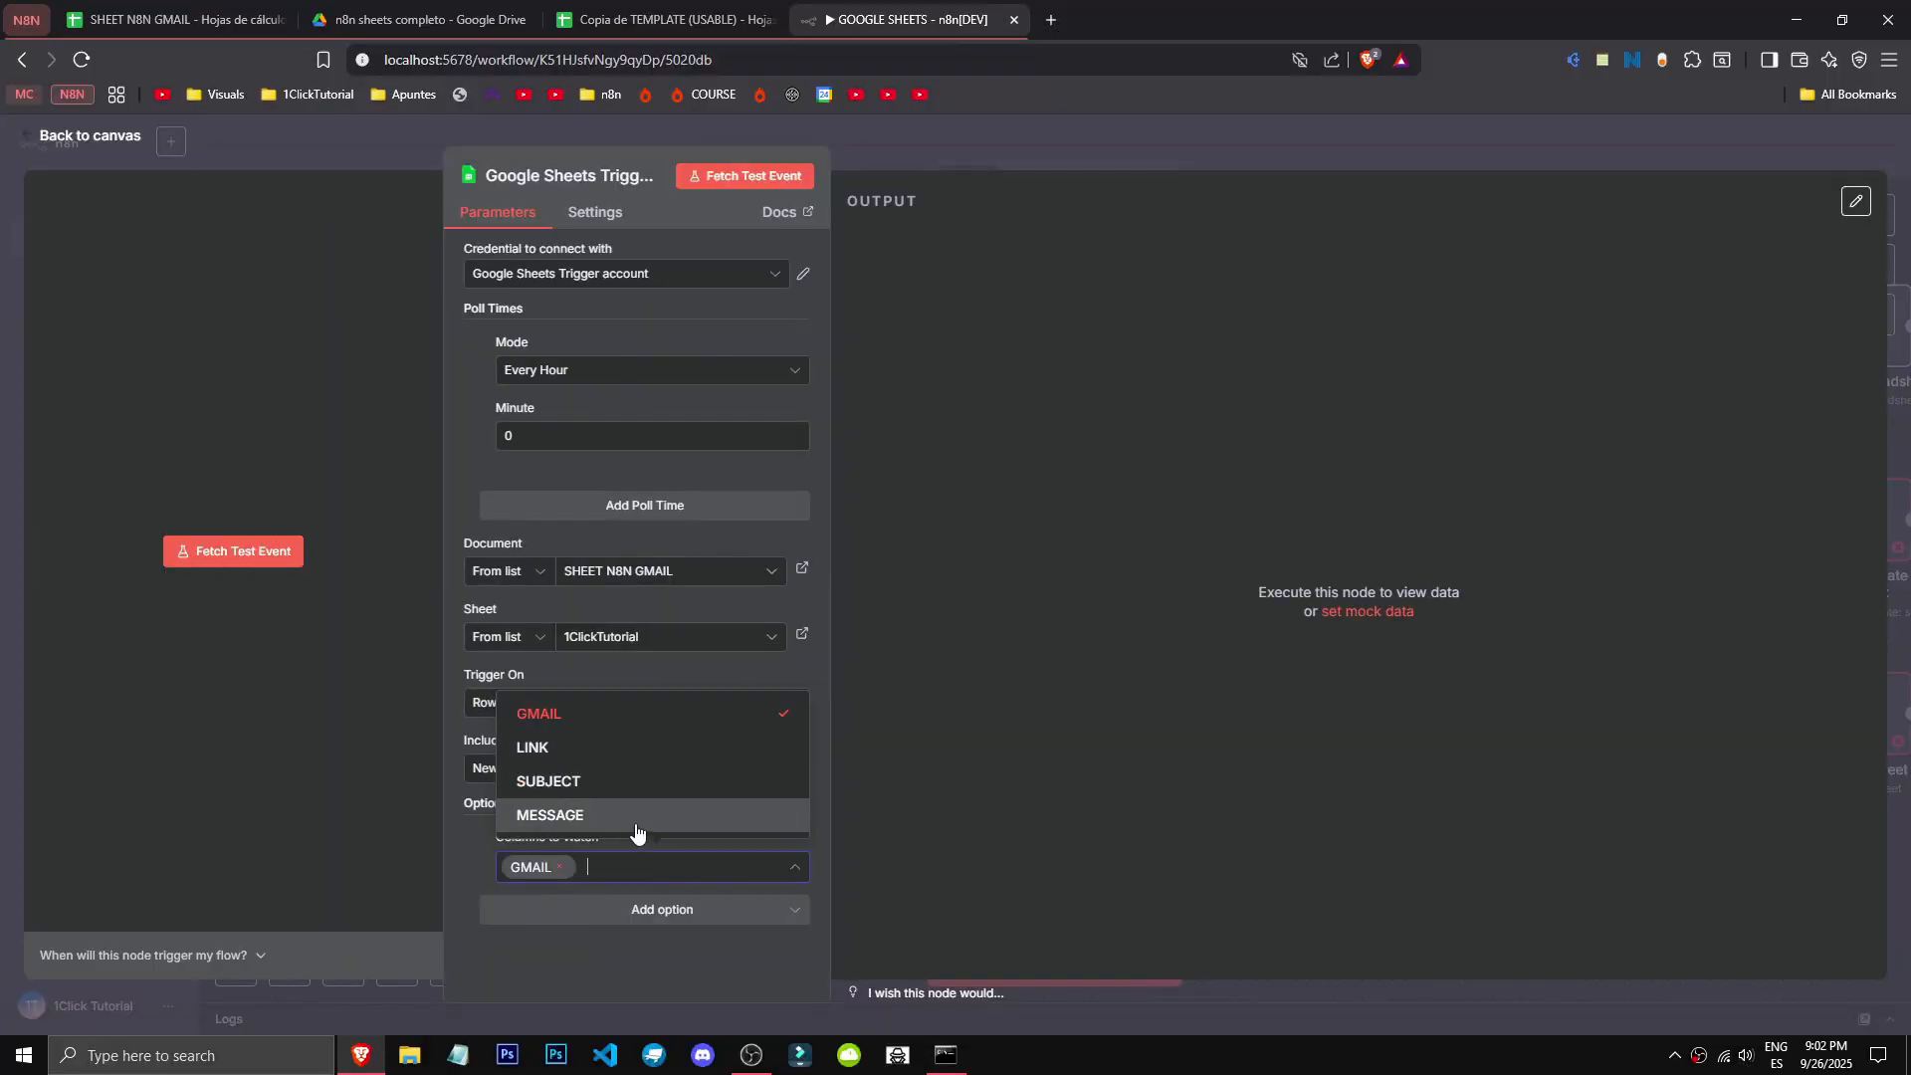
click(637, 815)
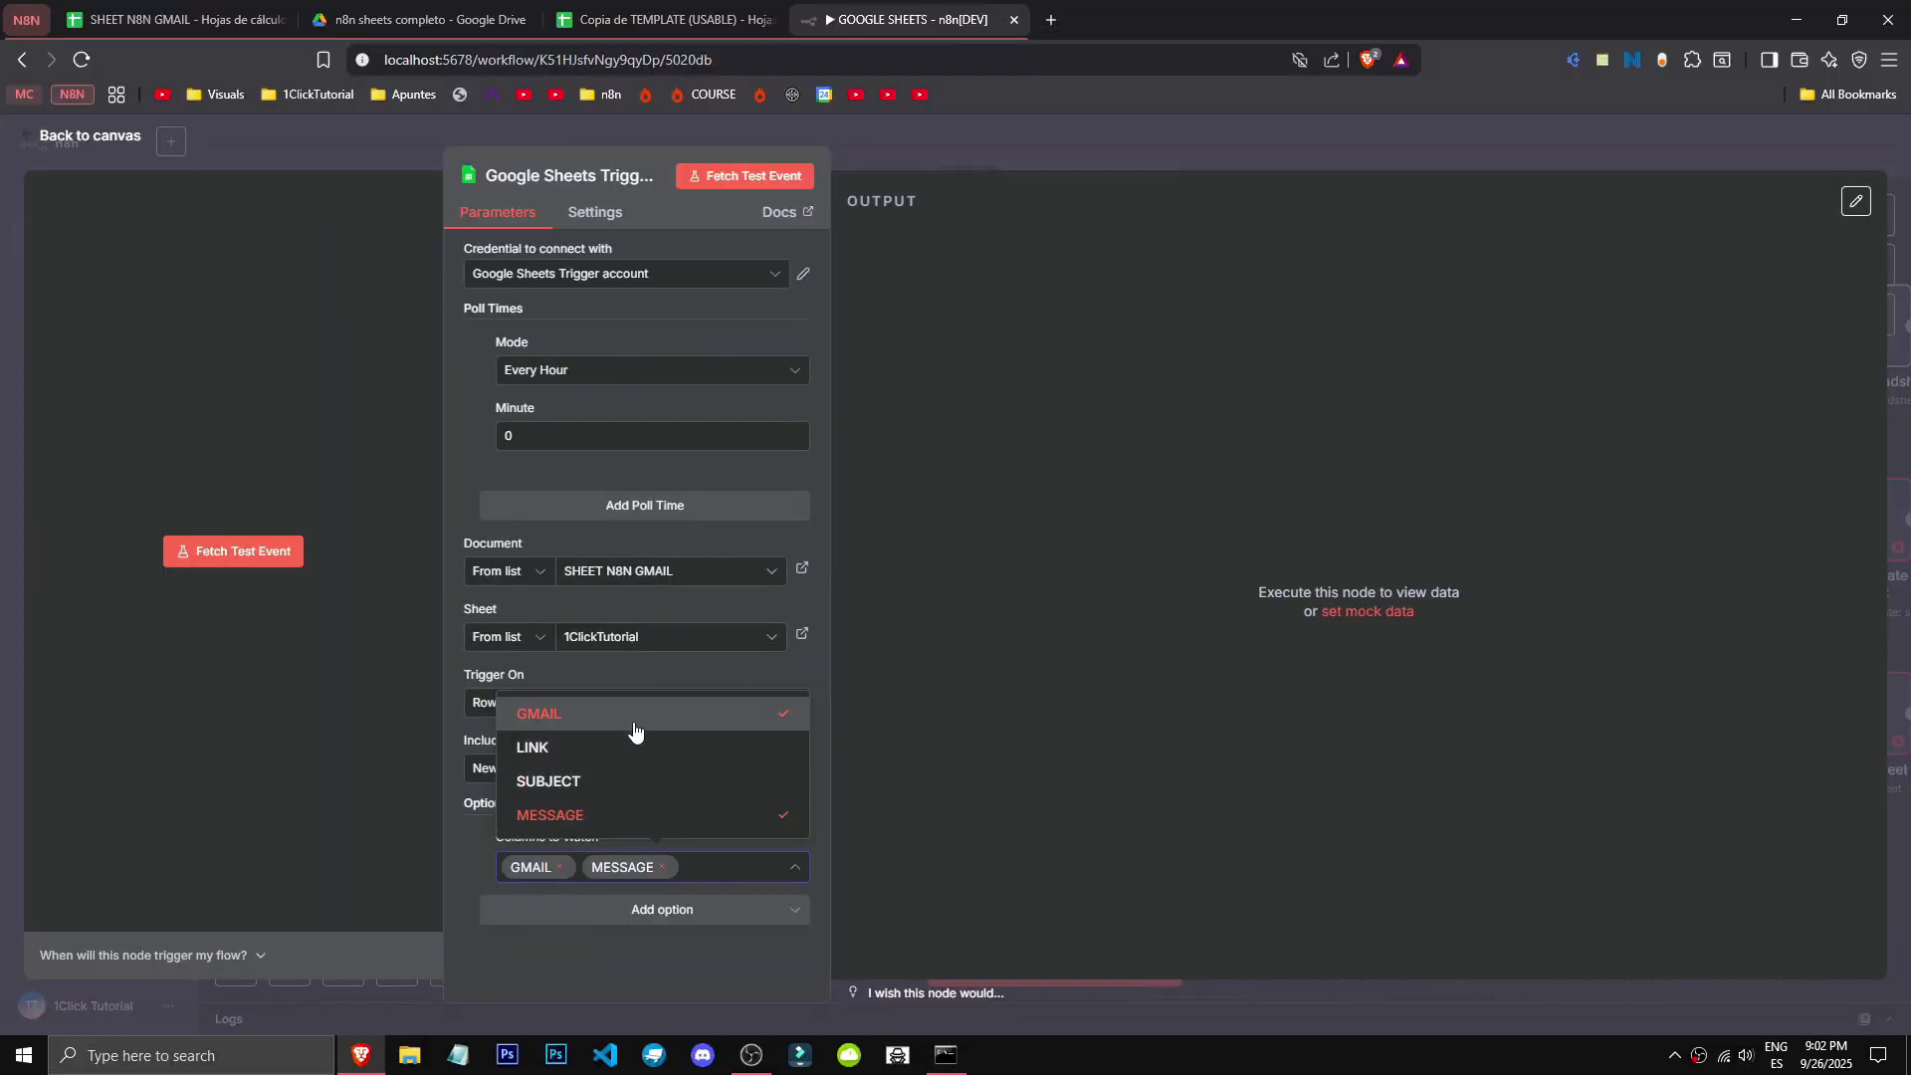
click(493, 858)
click(486, 841)
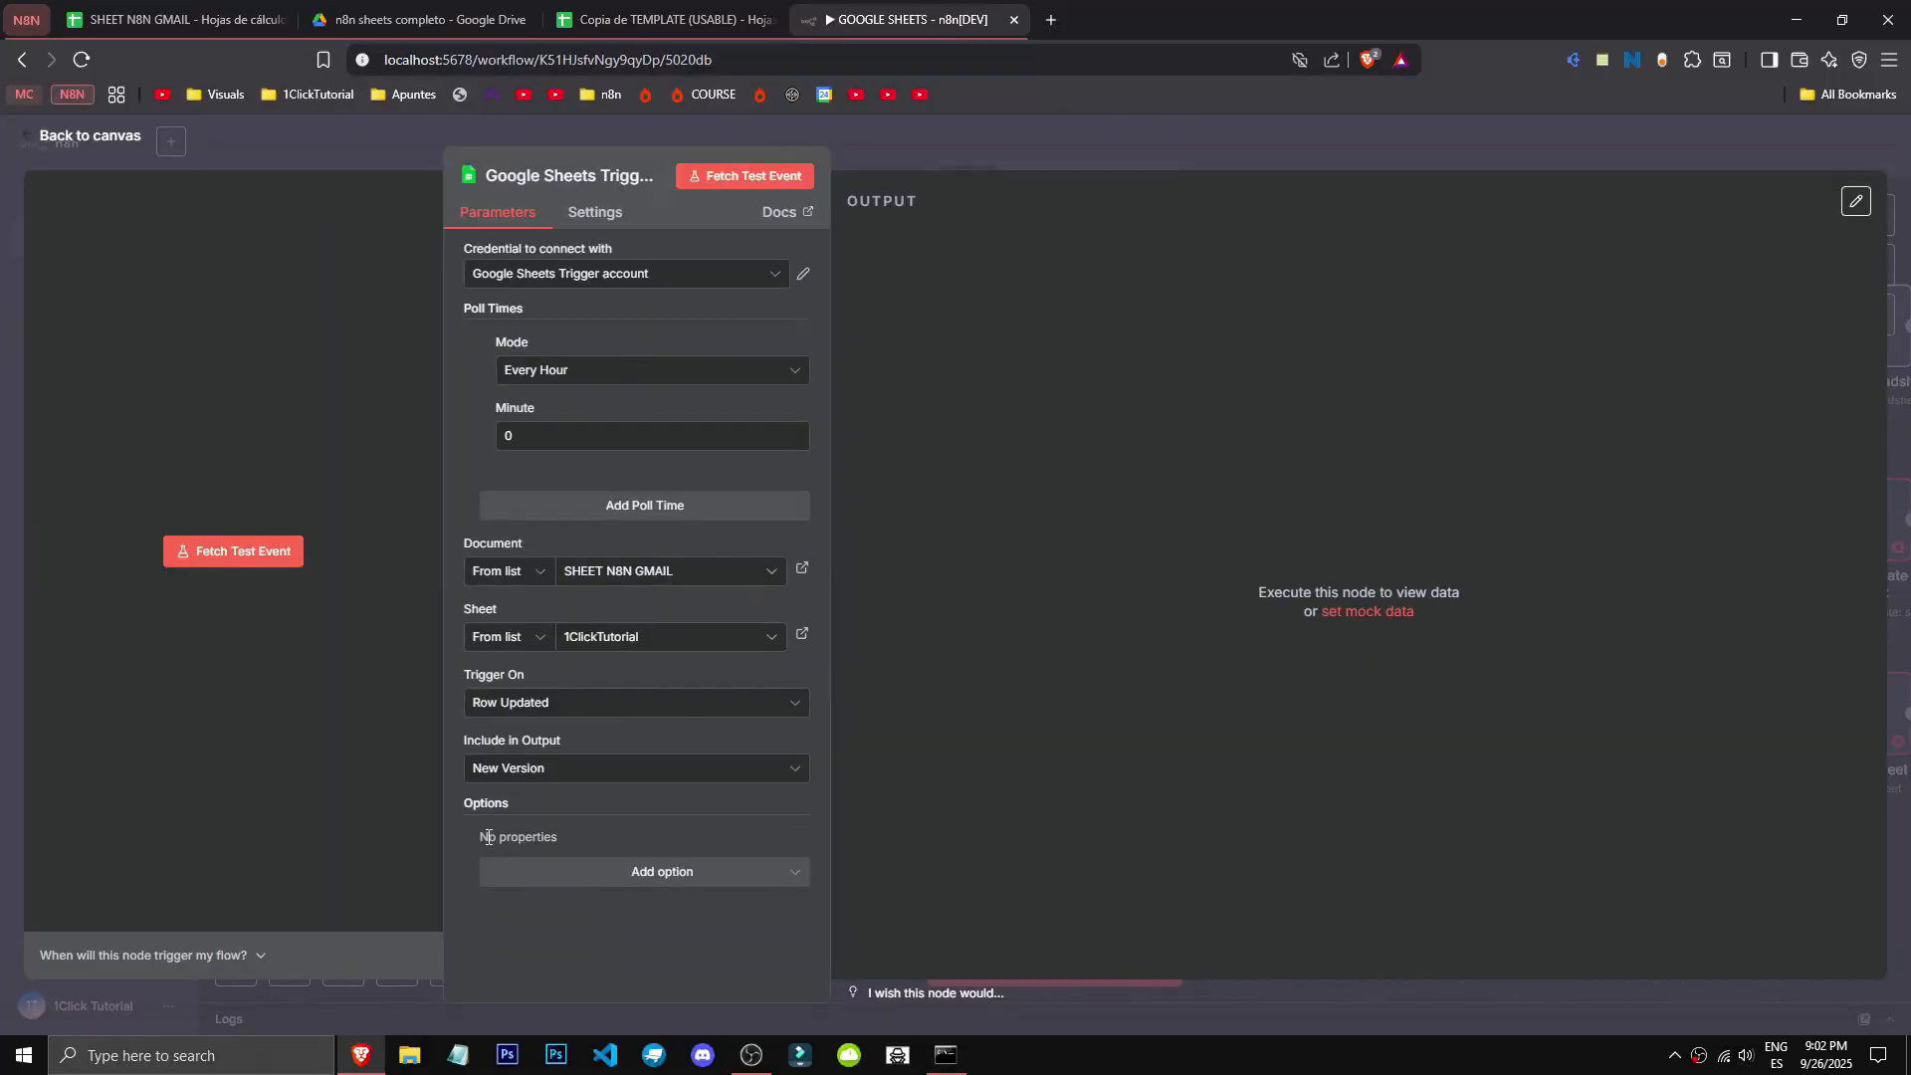
Step: Add the Data Location on Sheet option to the rowUpdate trigger with Specify Range (A1 Notation)
click(545, 872)
click(678, 970)
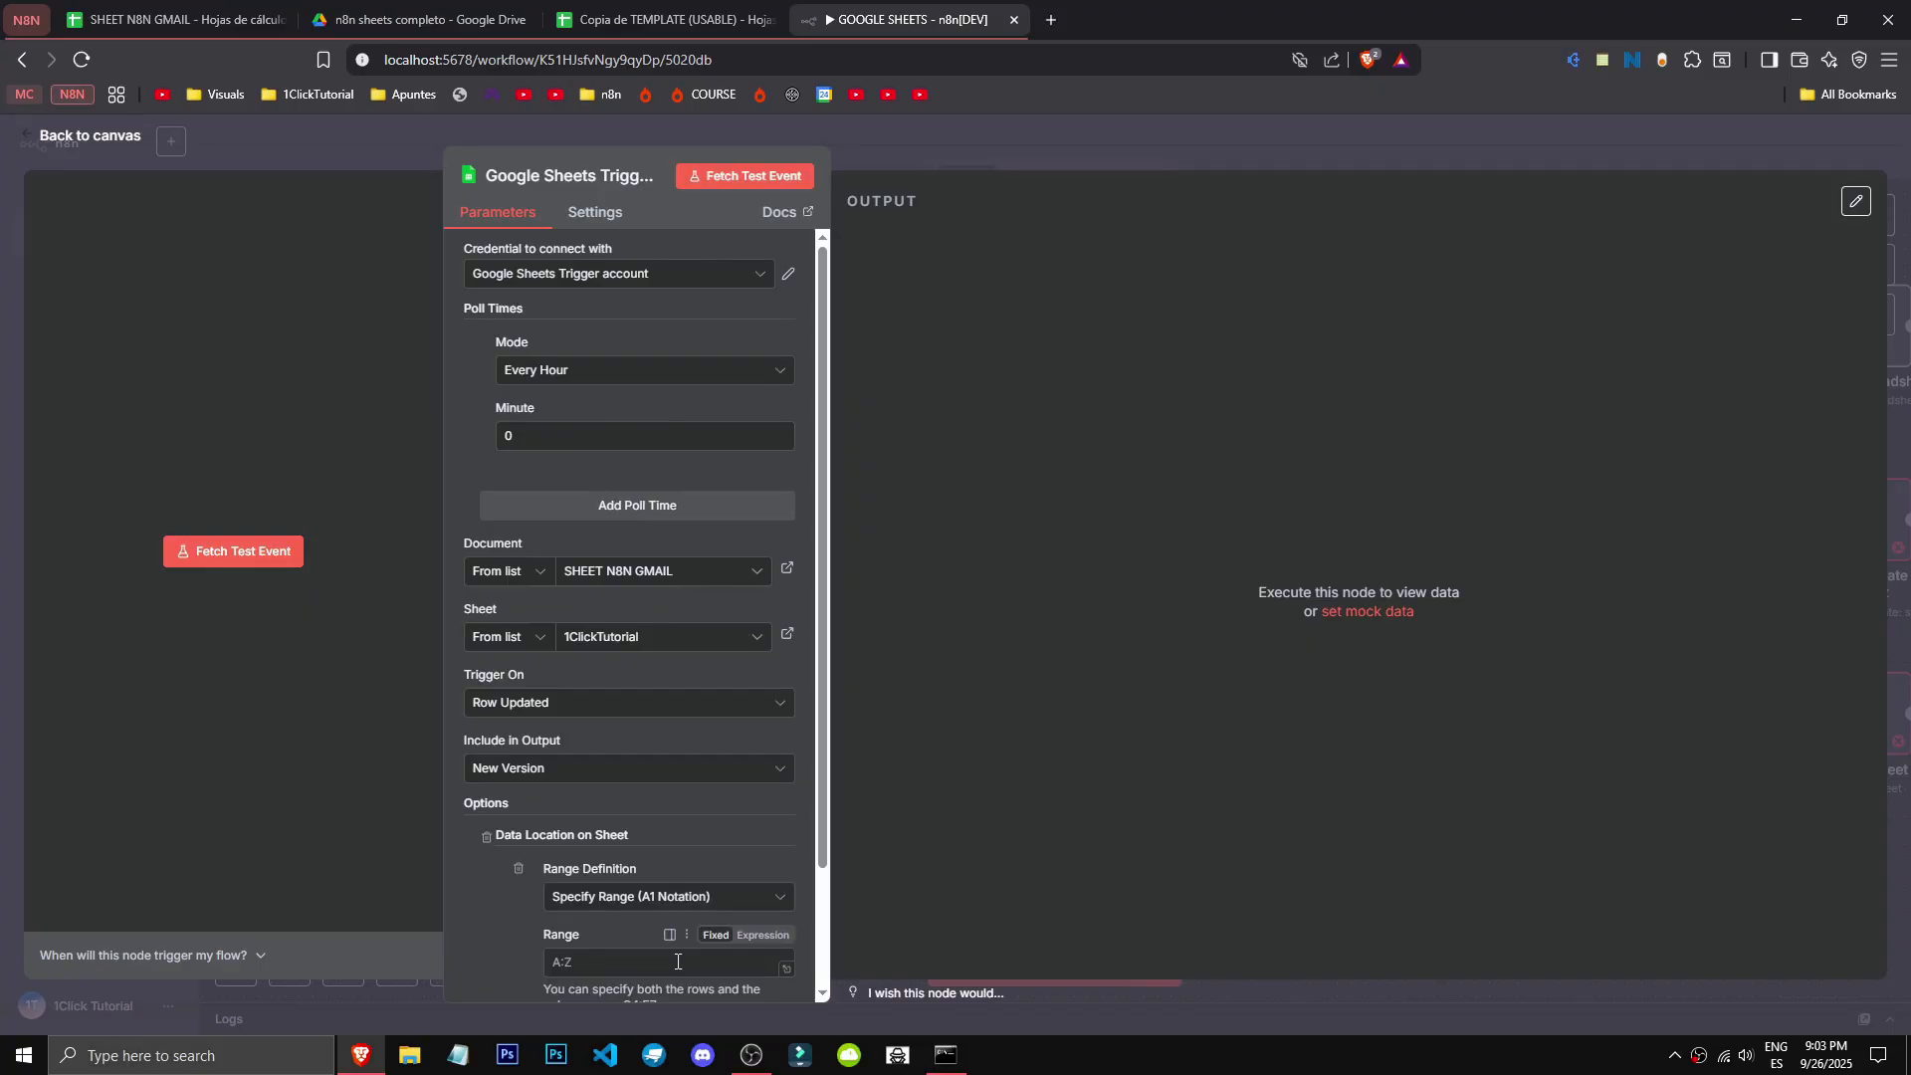
scroll(564, 814, down, 1)
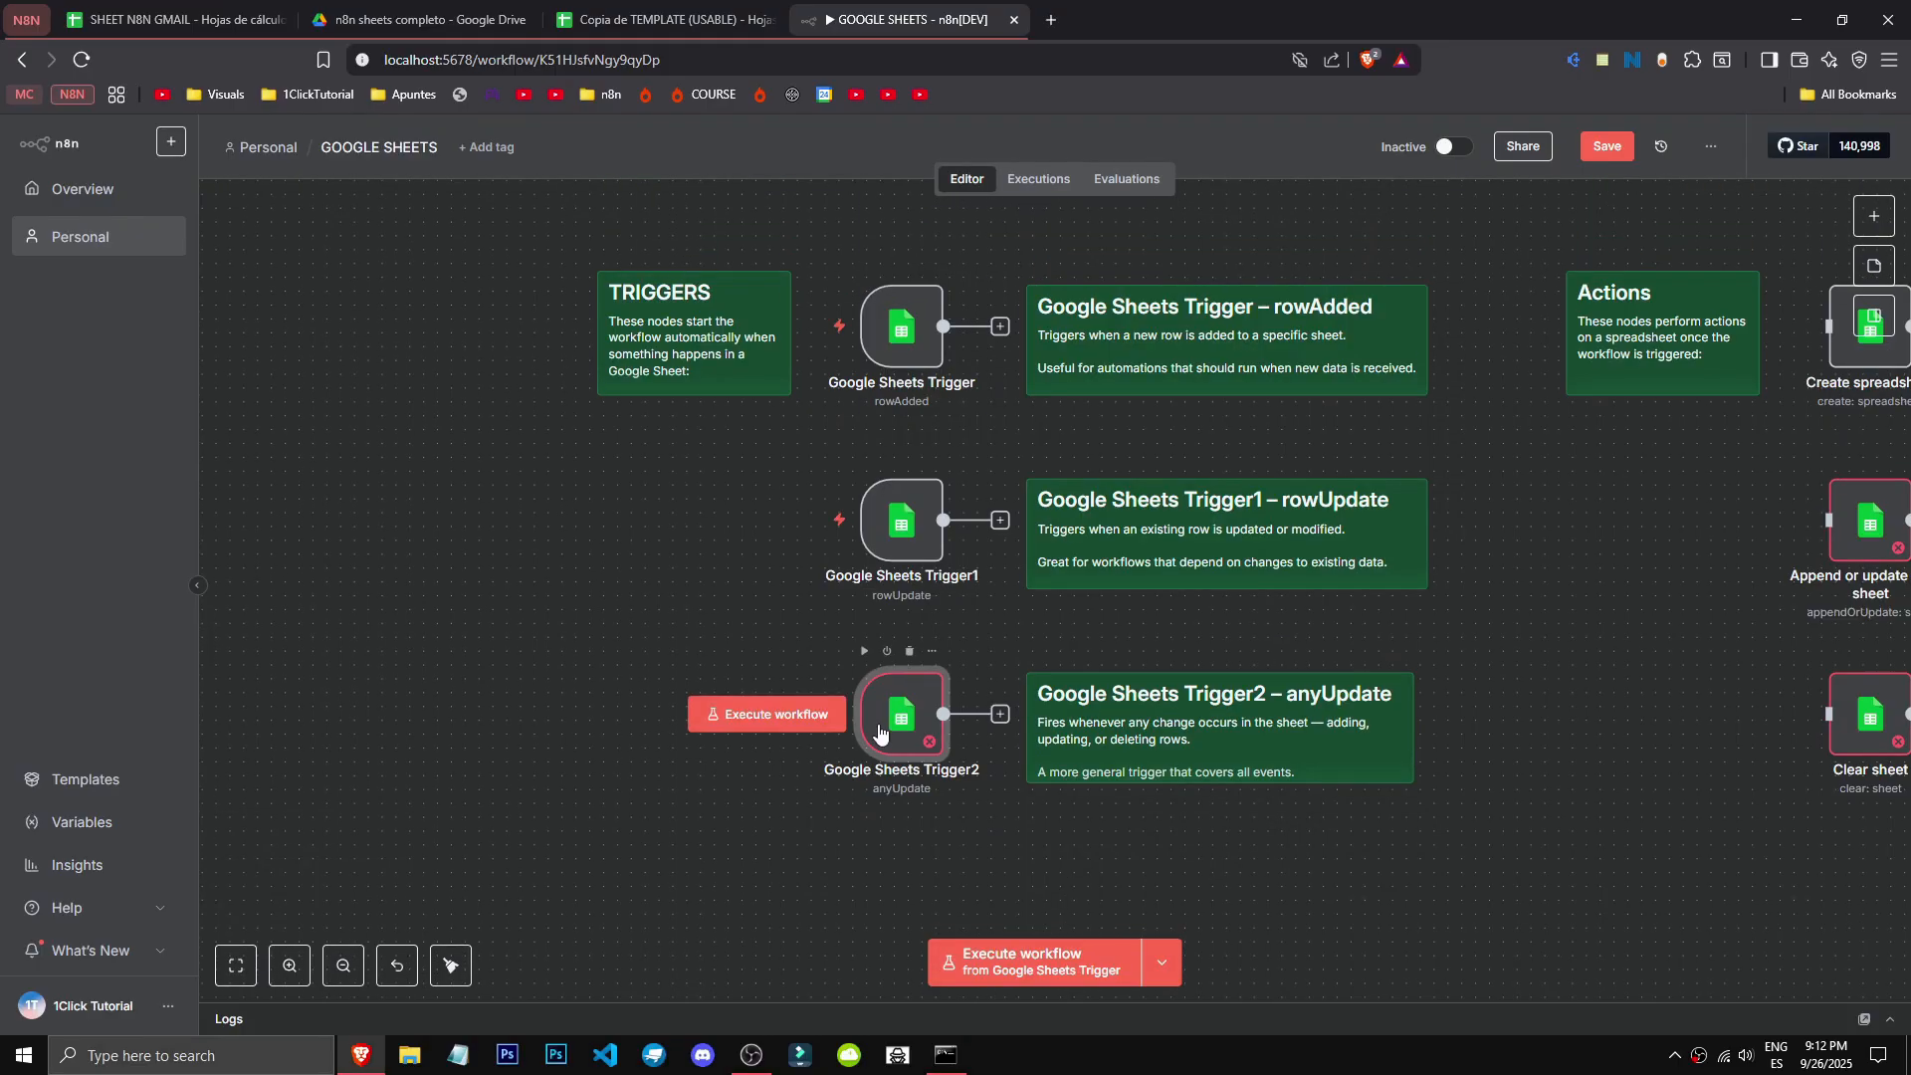
Step: Open the anyUpdate Google Sheets Trigger2 node and review its settings and poll time modes, keeping Every Minute
double_click(879, 732)
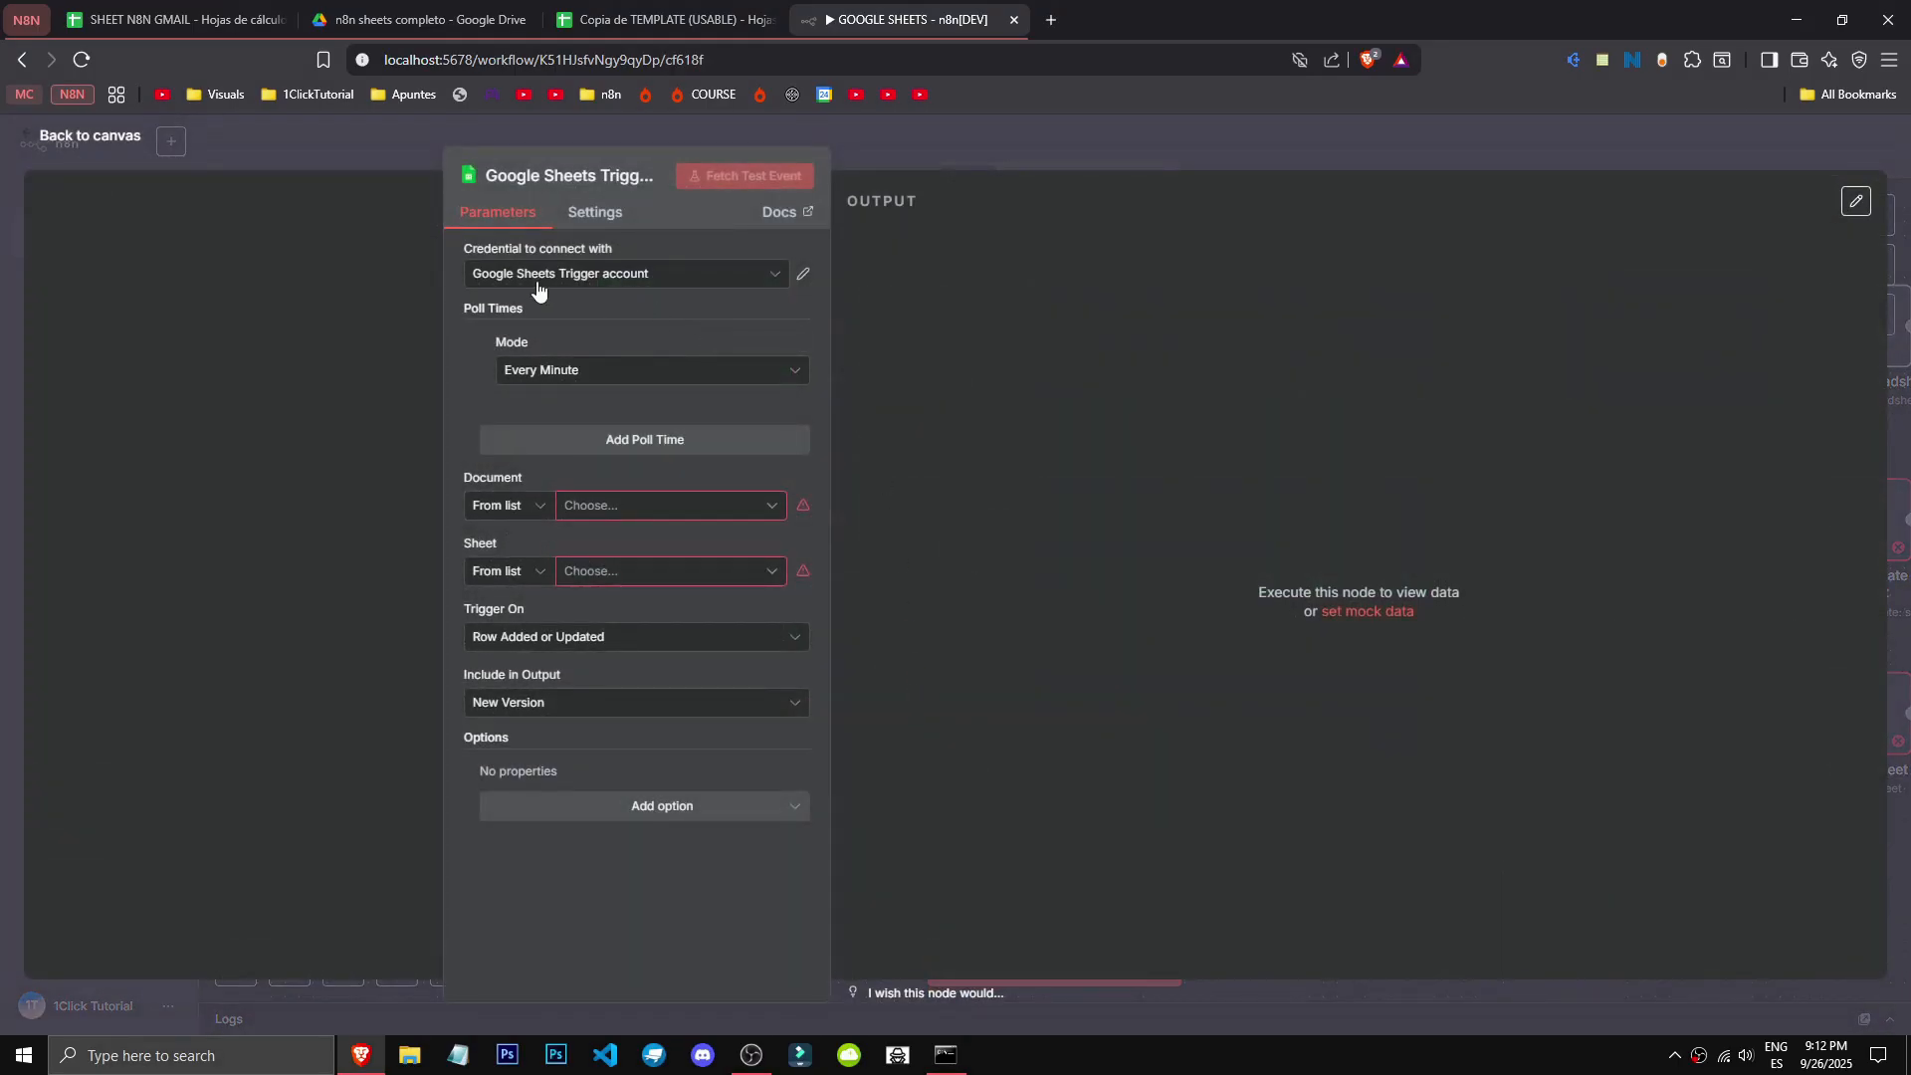
click(595, 212)
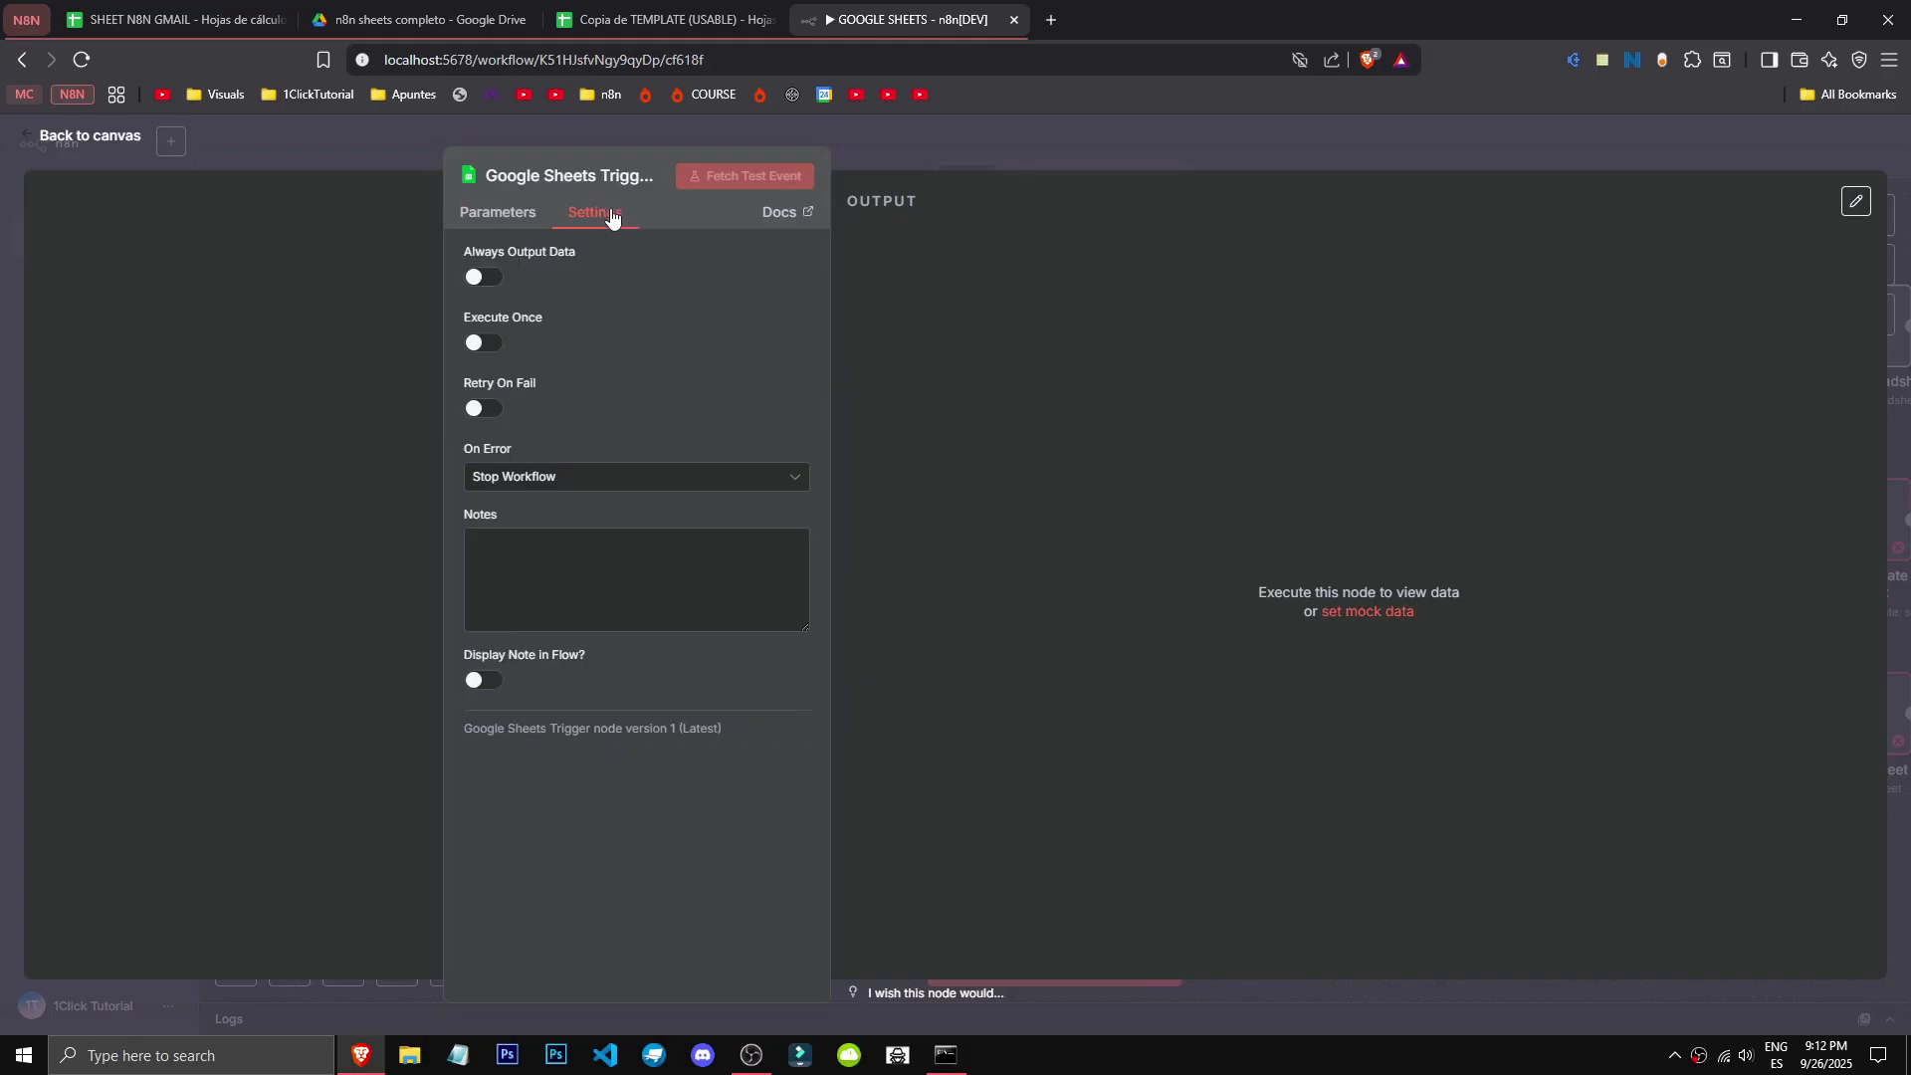
click(500, 215)
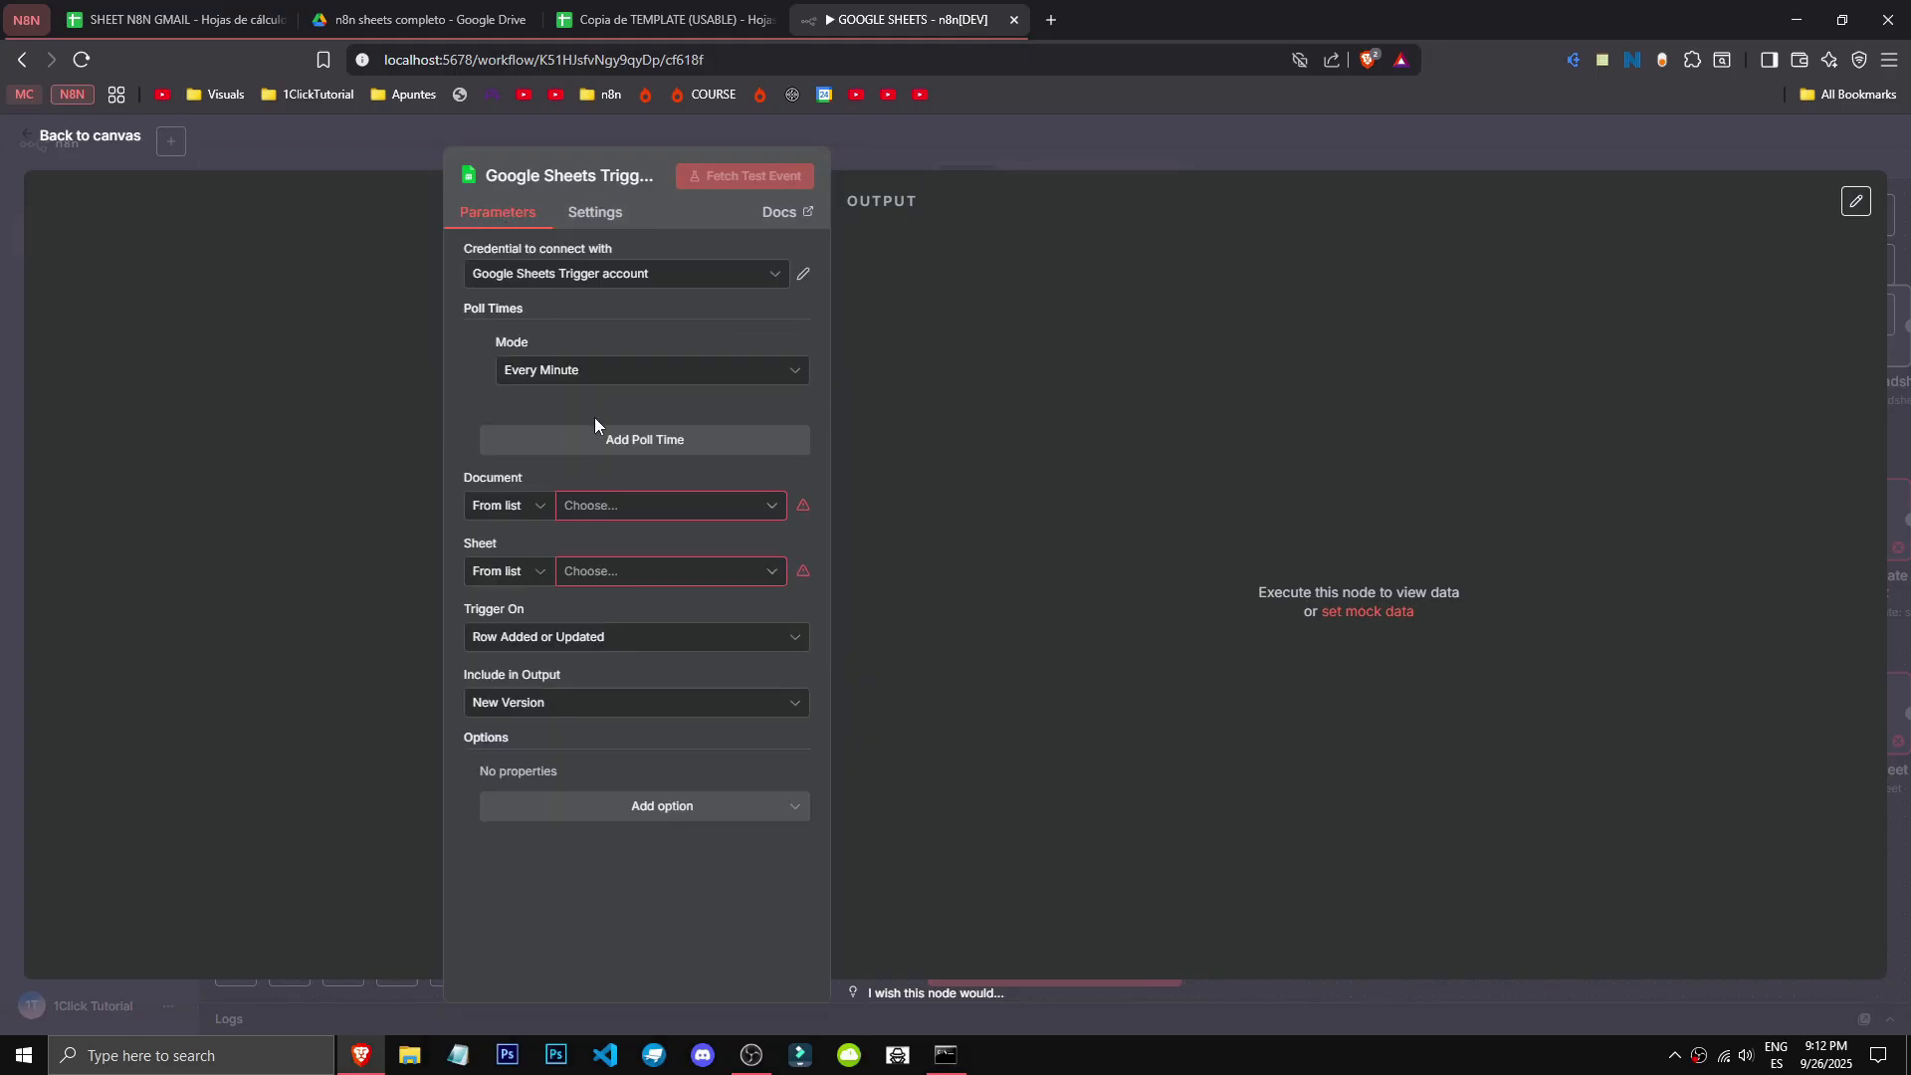
click(562, 368)
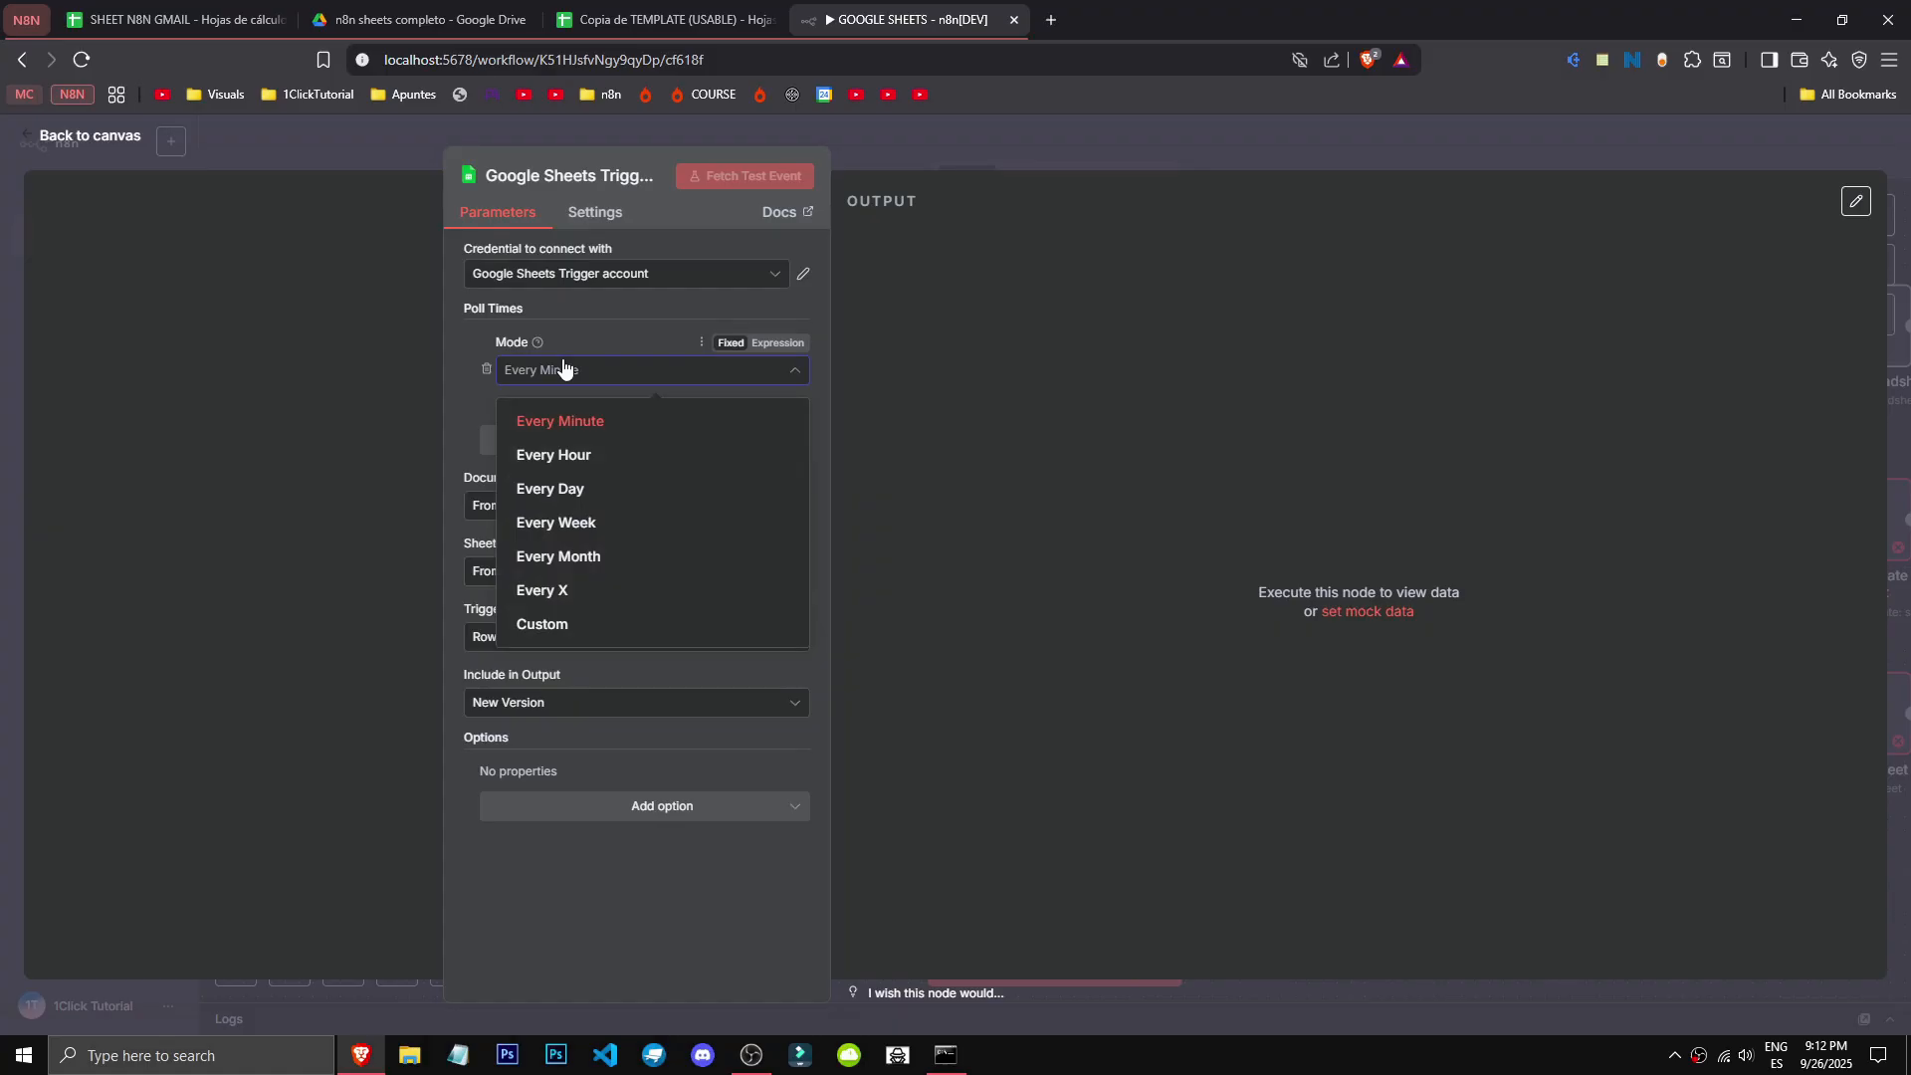
click(627, 422)
click(651, 447)
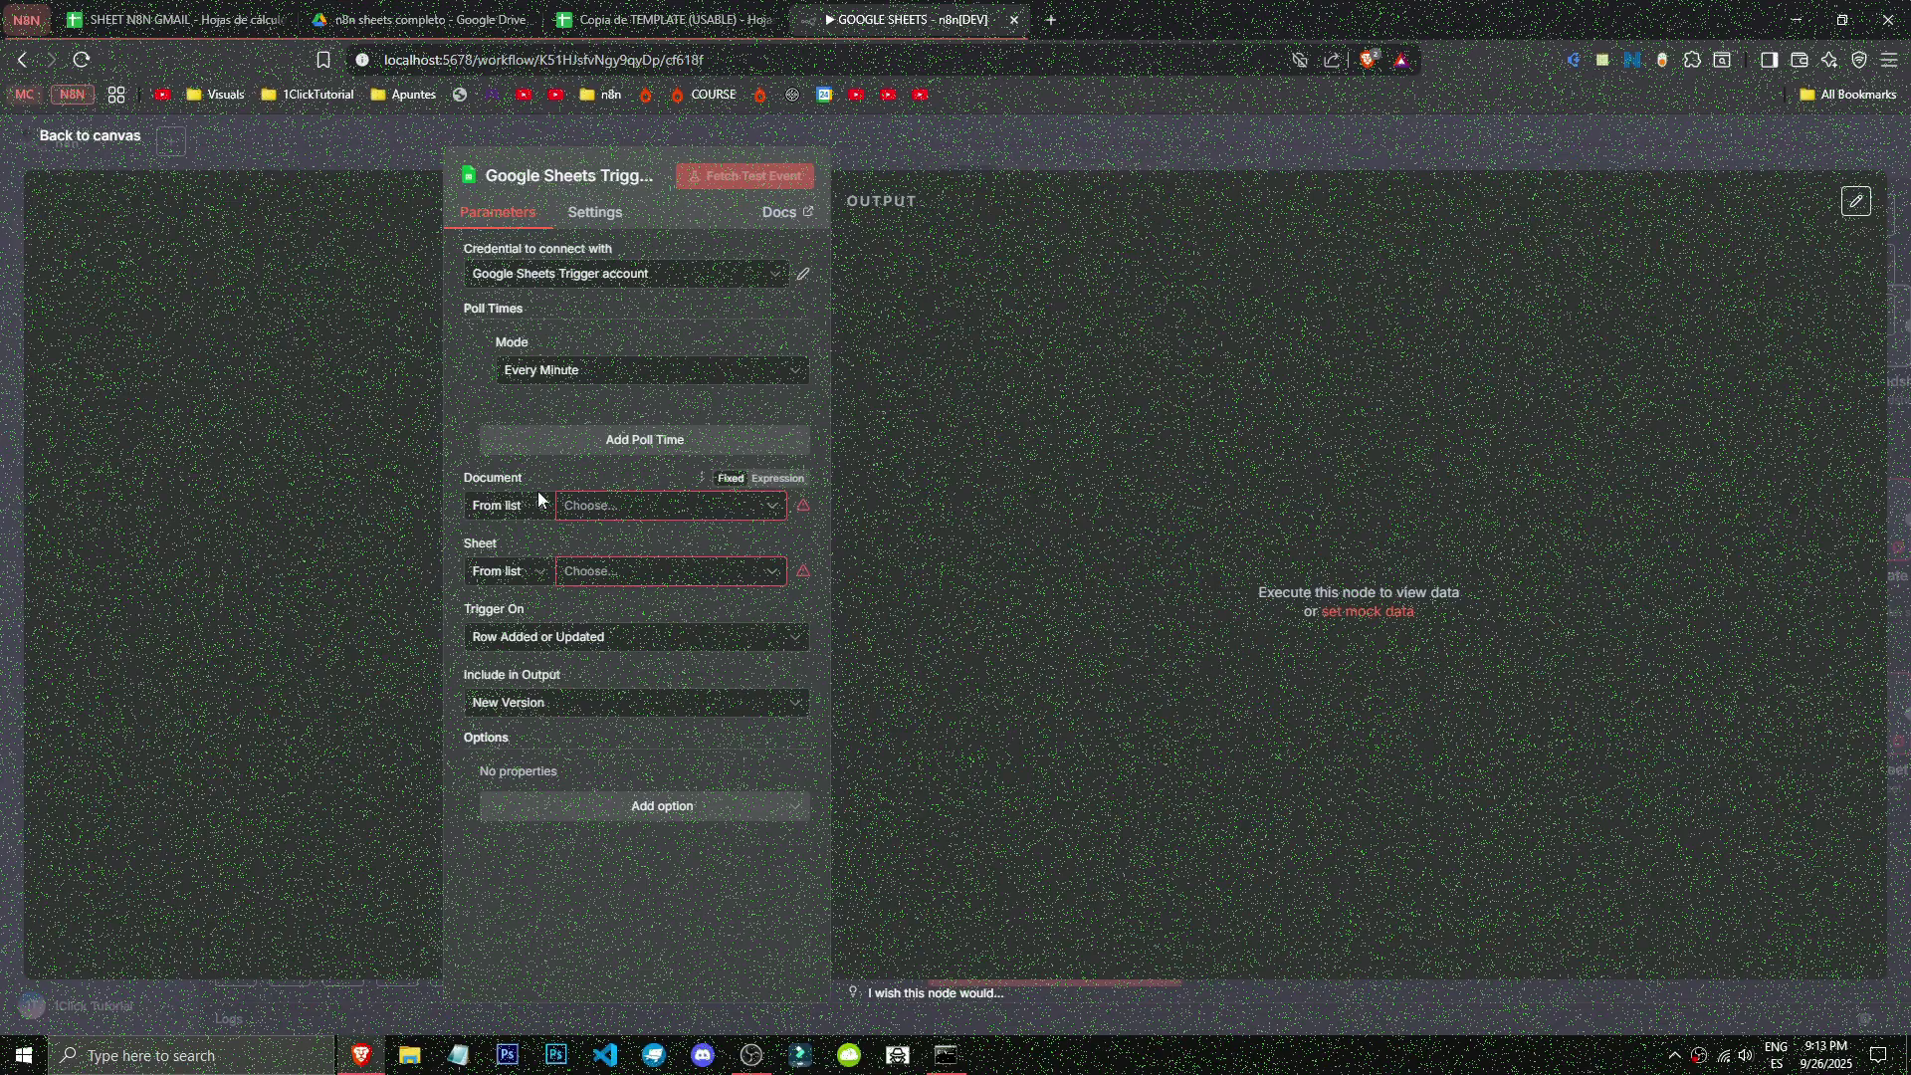
Step: Select the SHEET N8N GMAIL document and 1ClickTutorial sheet in the anyUpdate trigger, keeping Trigger On at Row Added or Updated
click(619, 506)
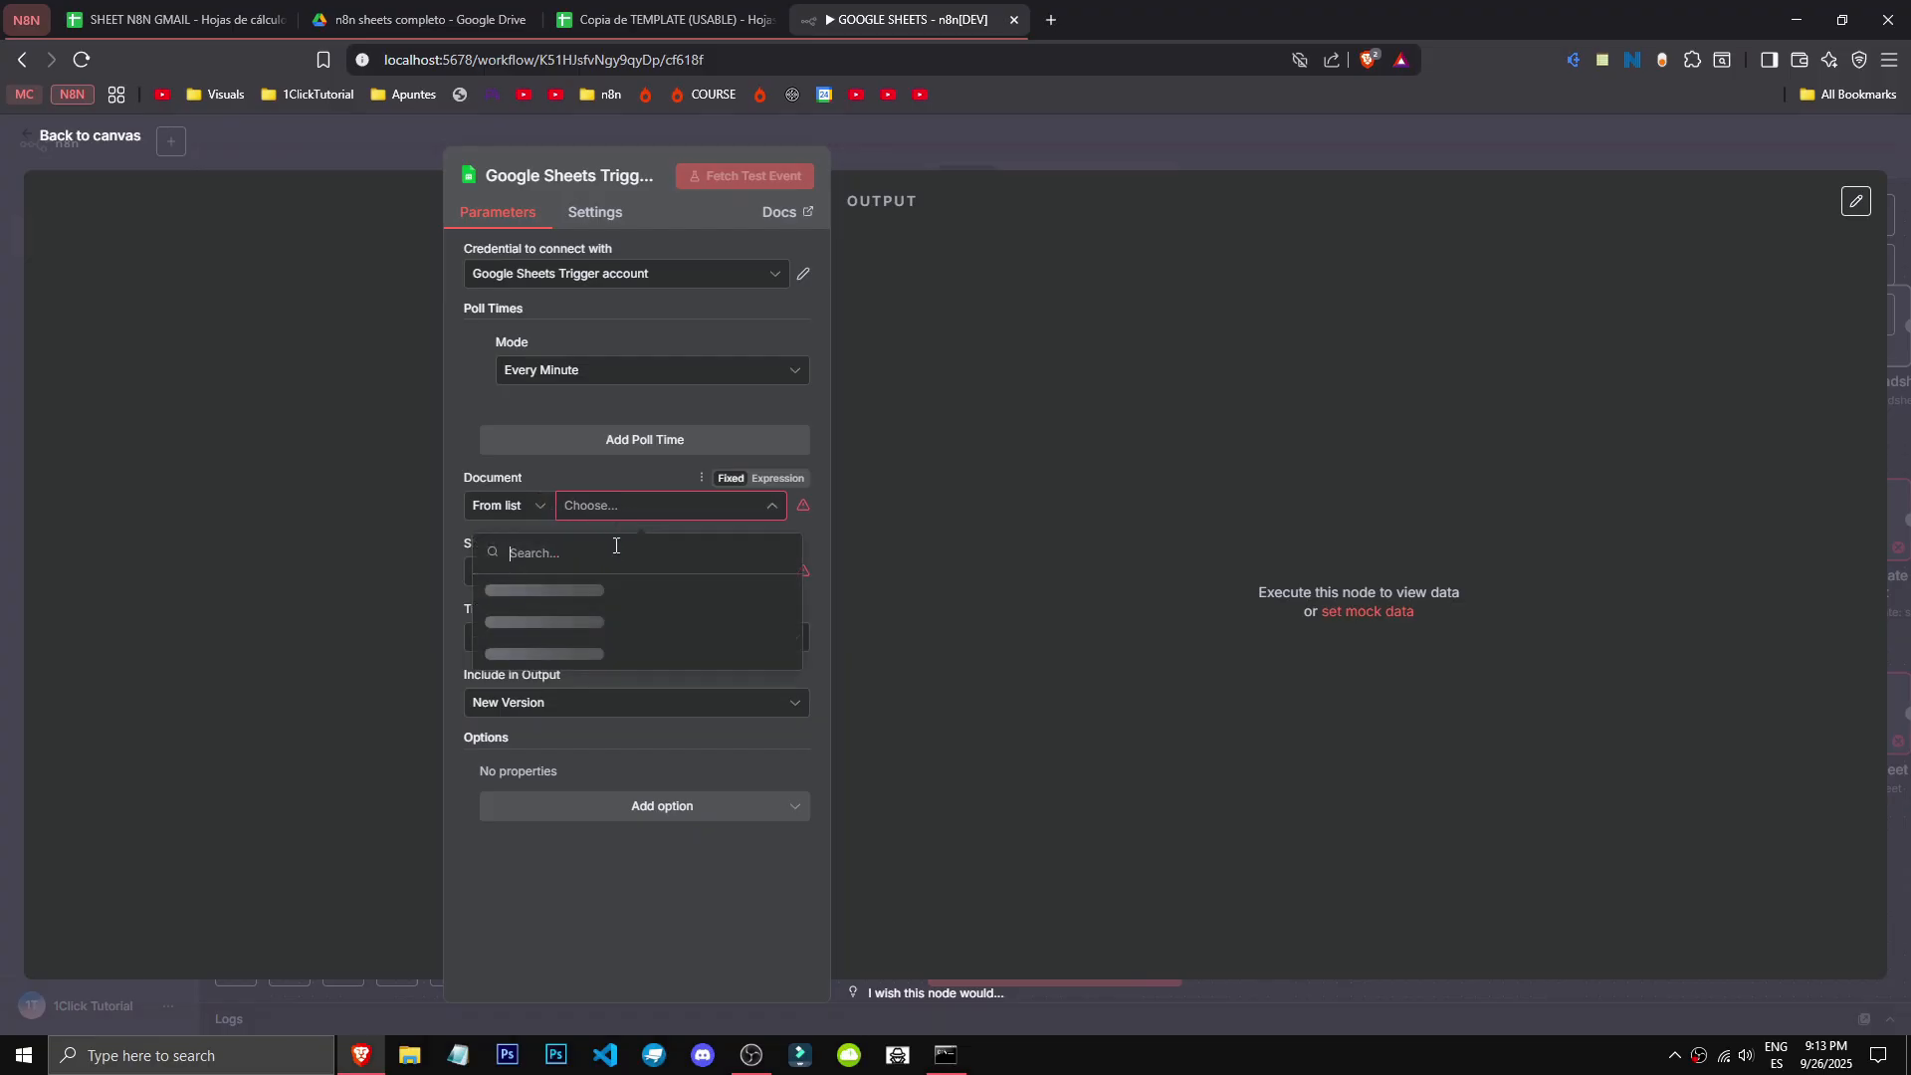
click(553, 593)
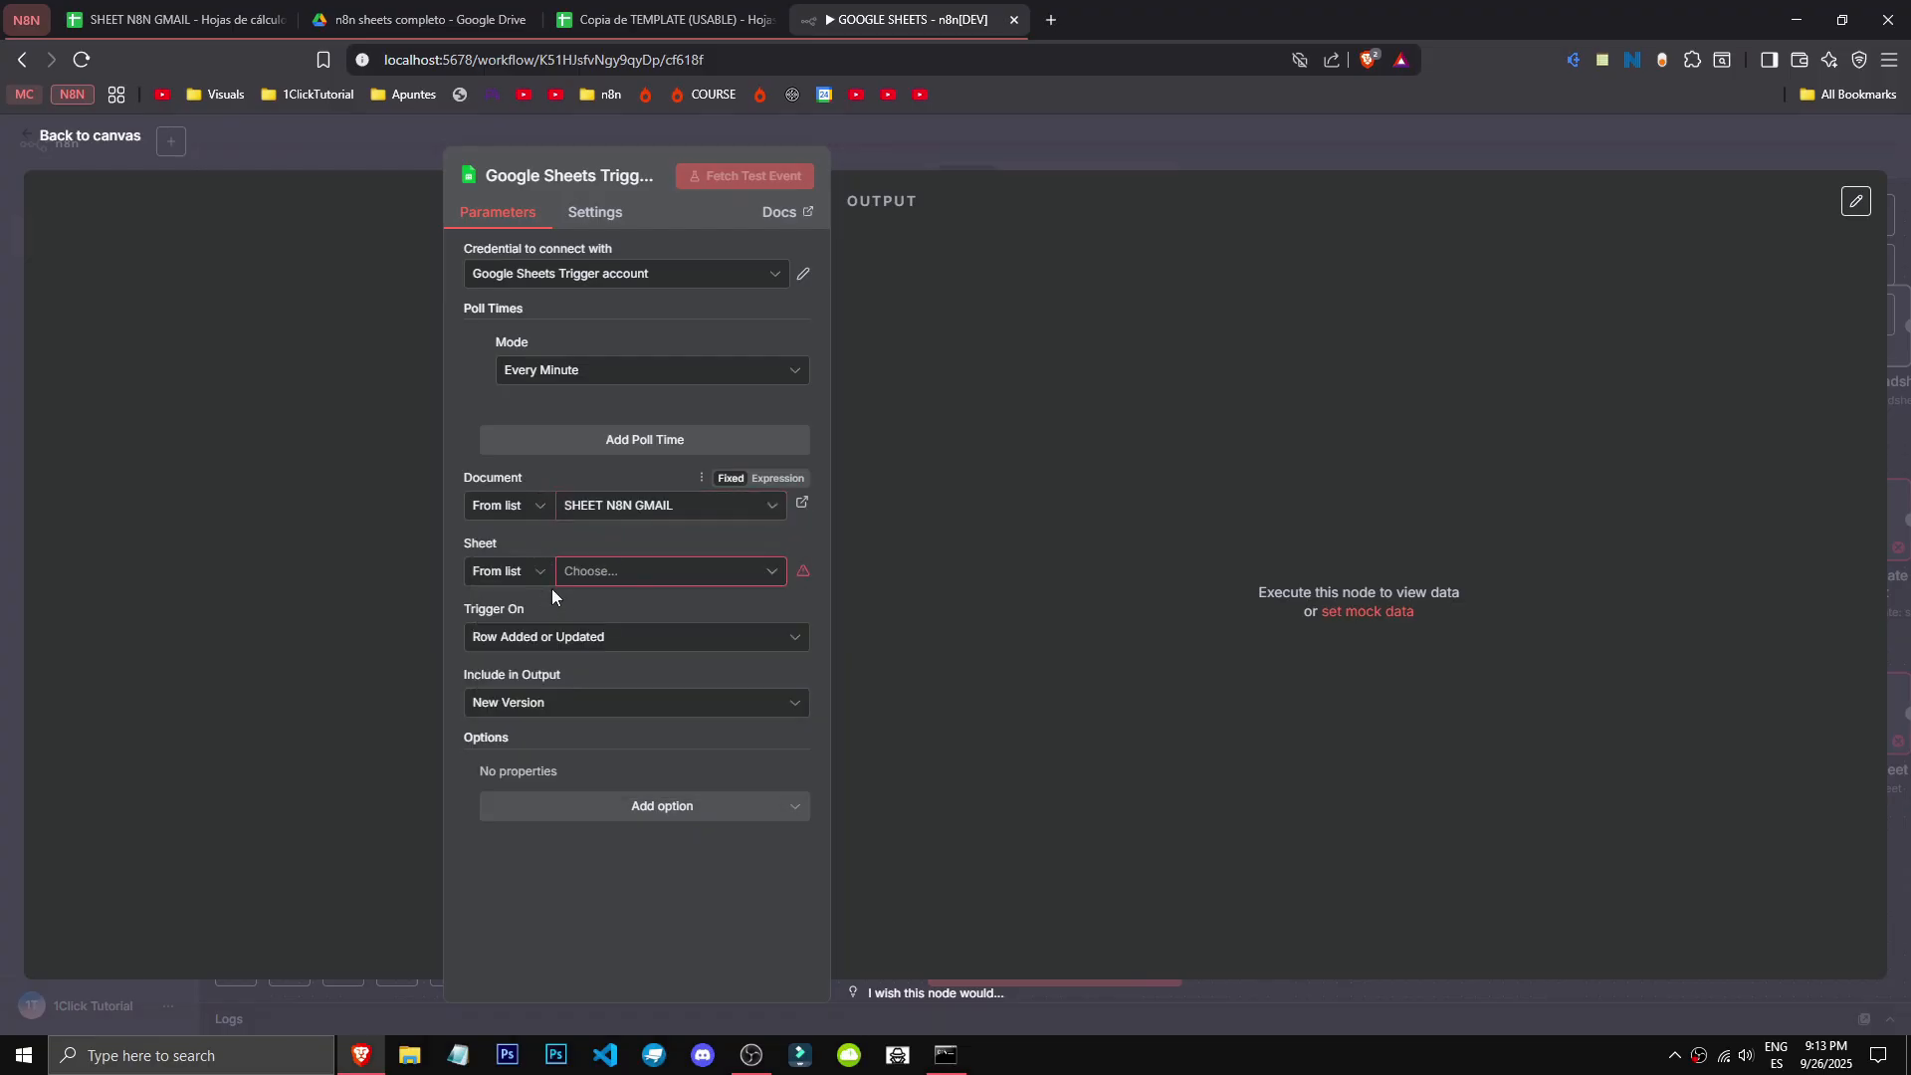
click(617, 572)
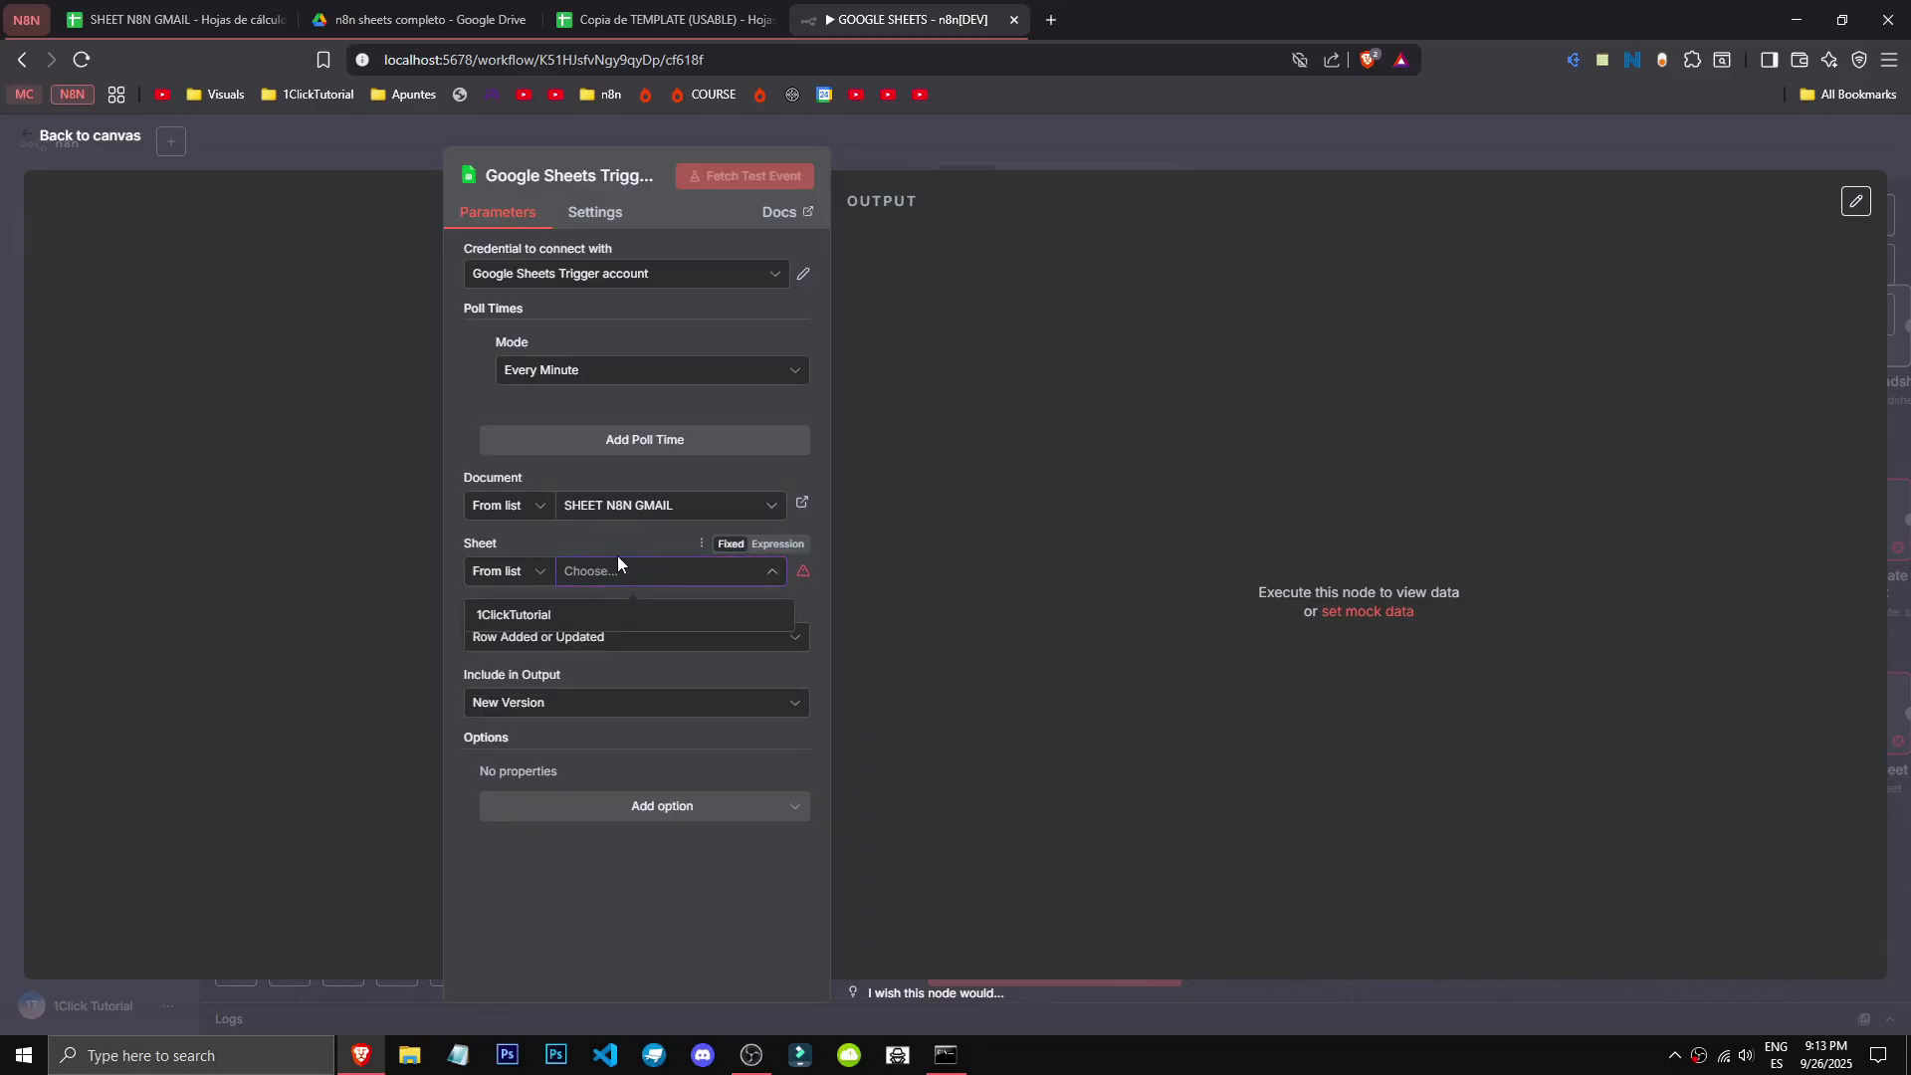
click(577, 623)
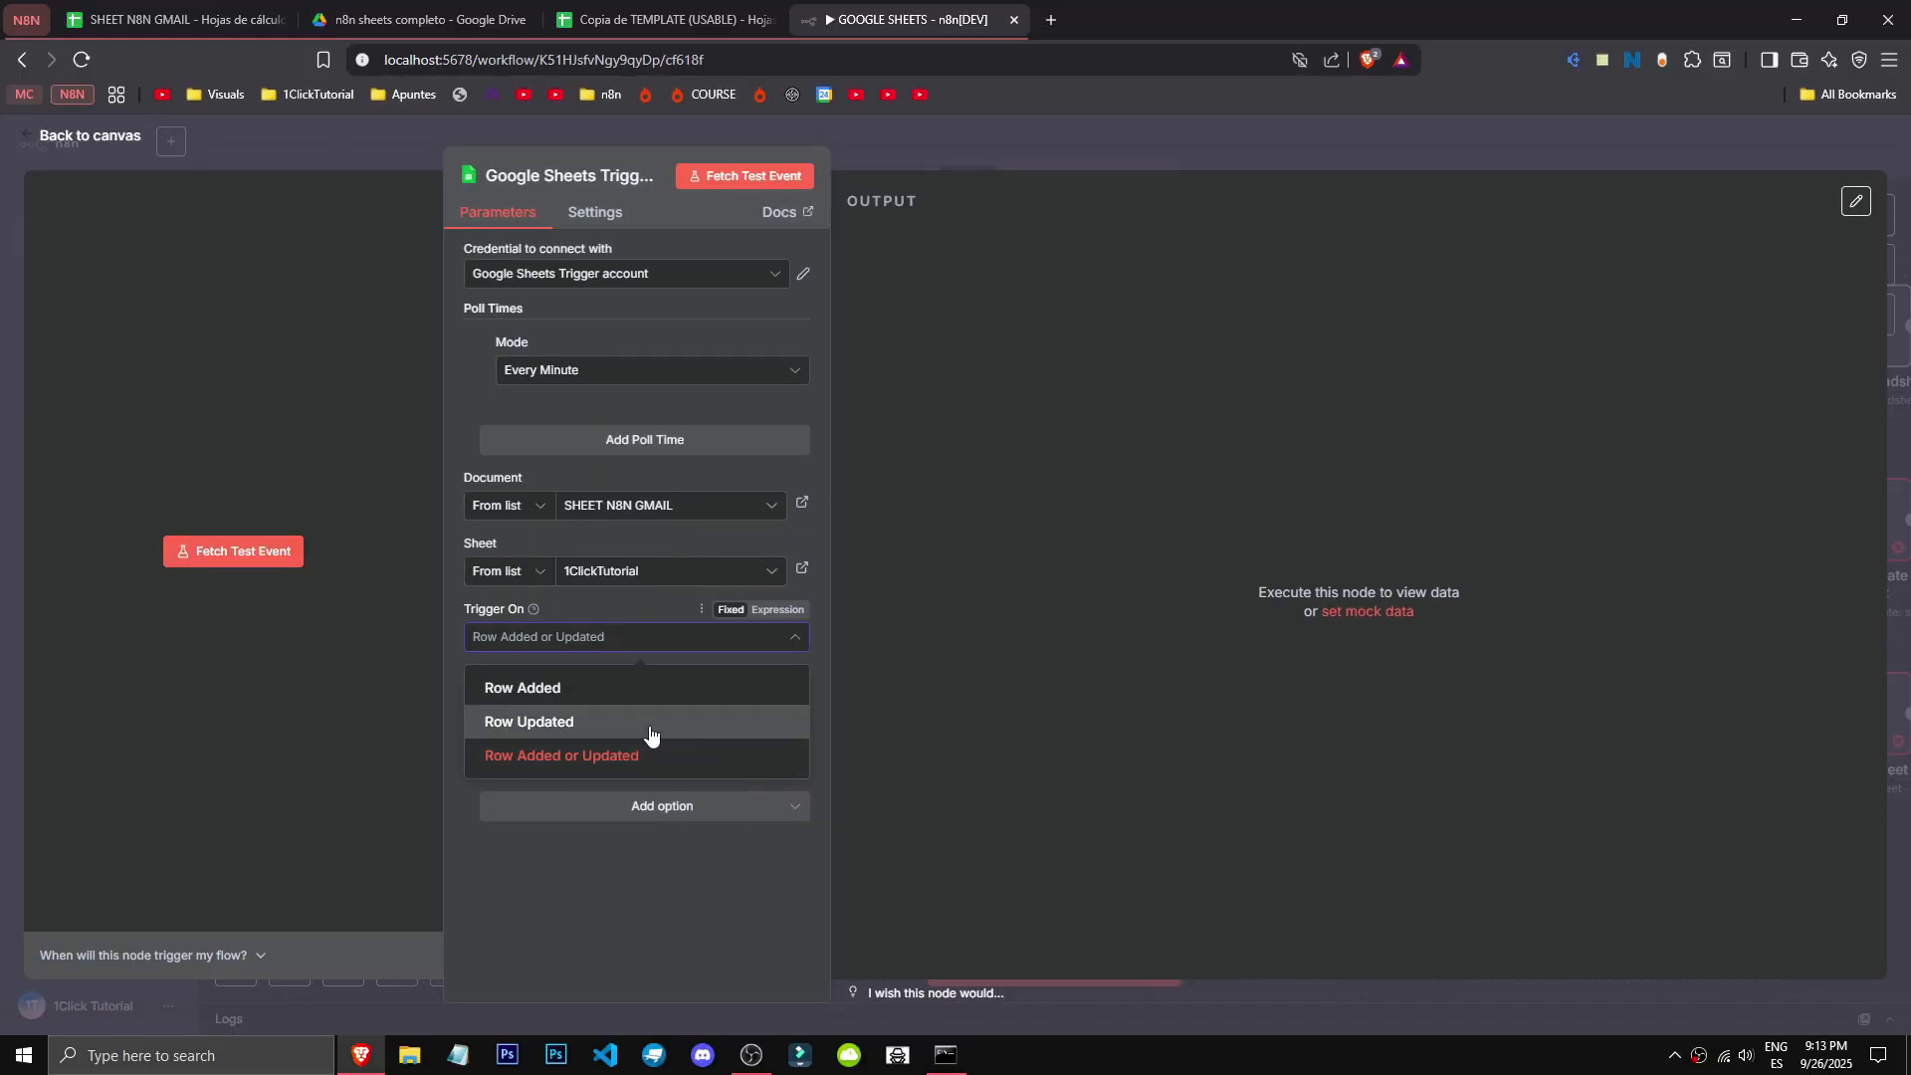
click(535, 756)
click(587, 696)
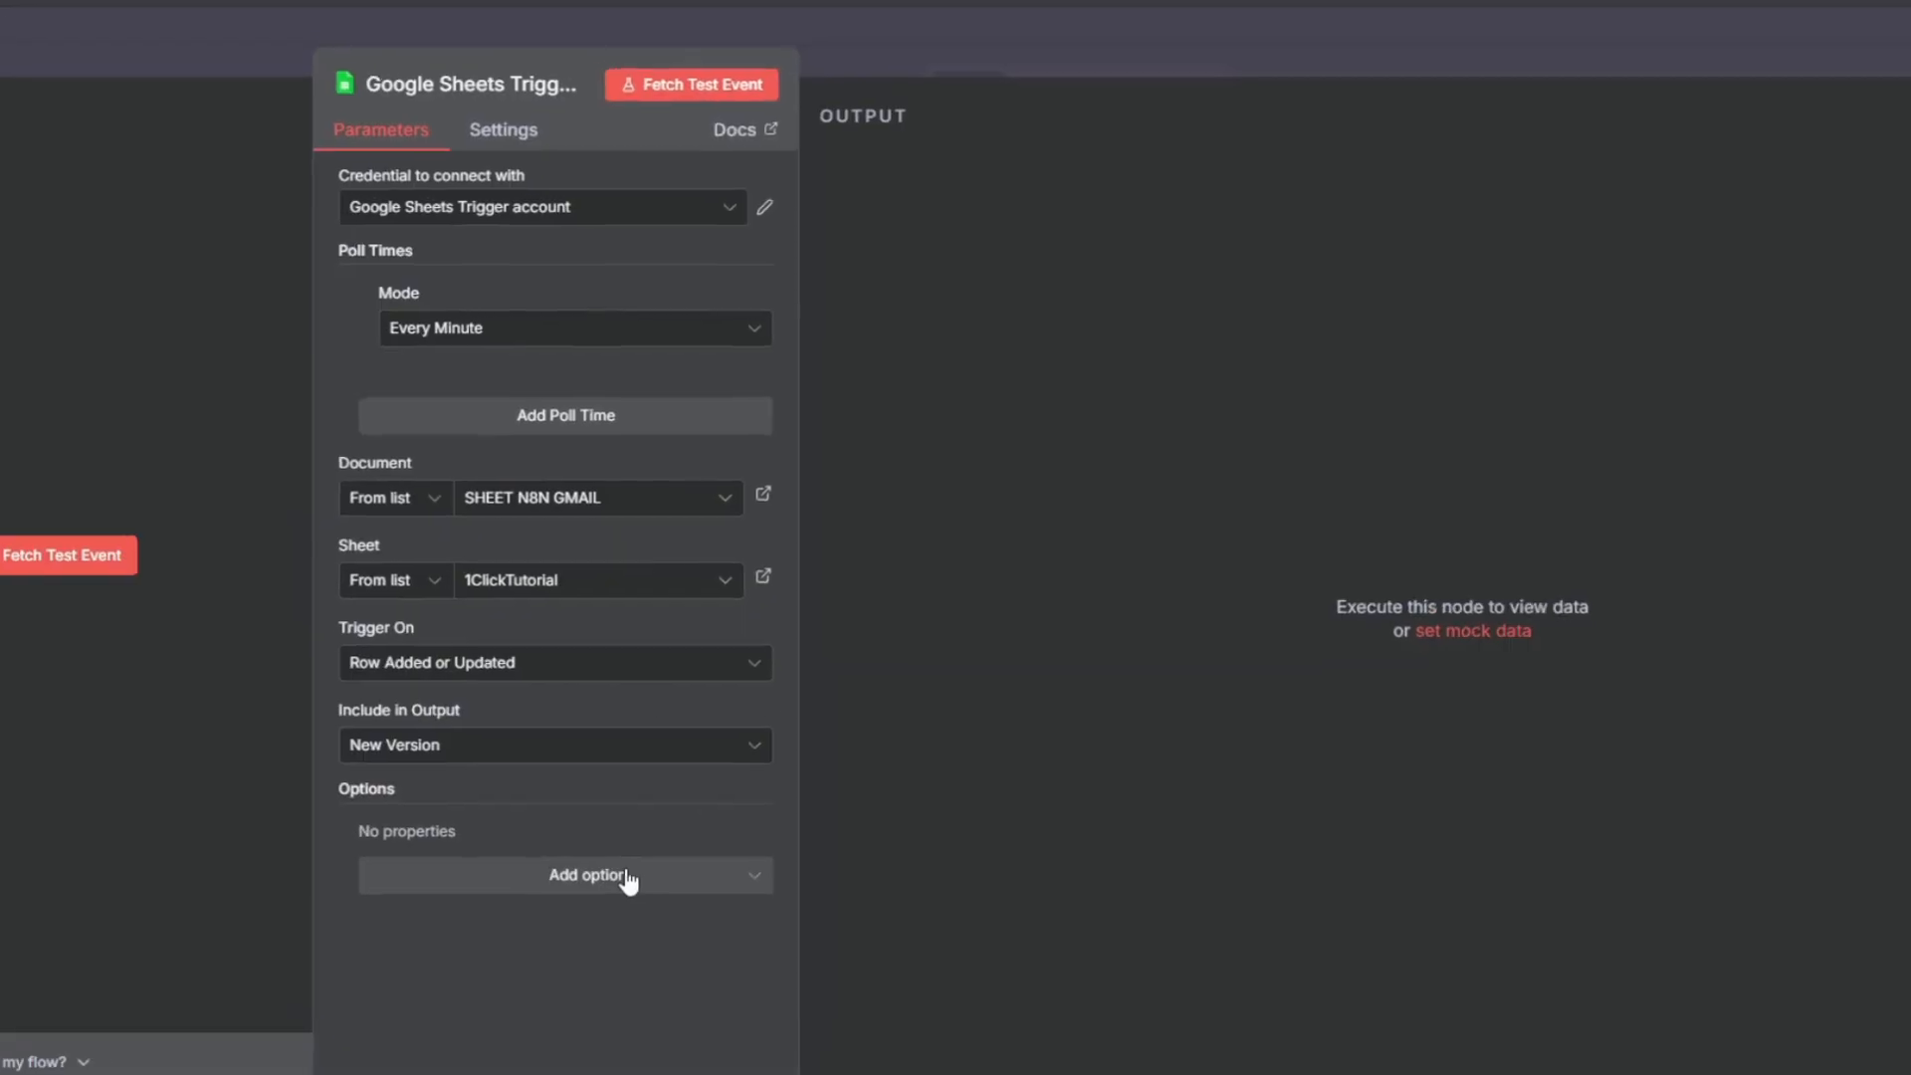
Step: Try the Columns to Watch option with its column list in the anyUpdate trigger, and remove the option
click(635, 879)
click(453, 962)
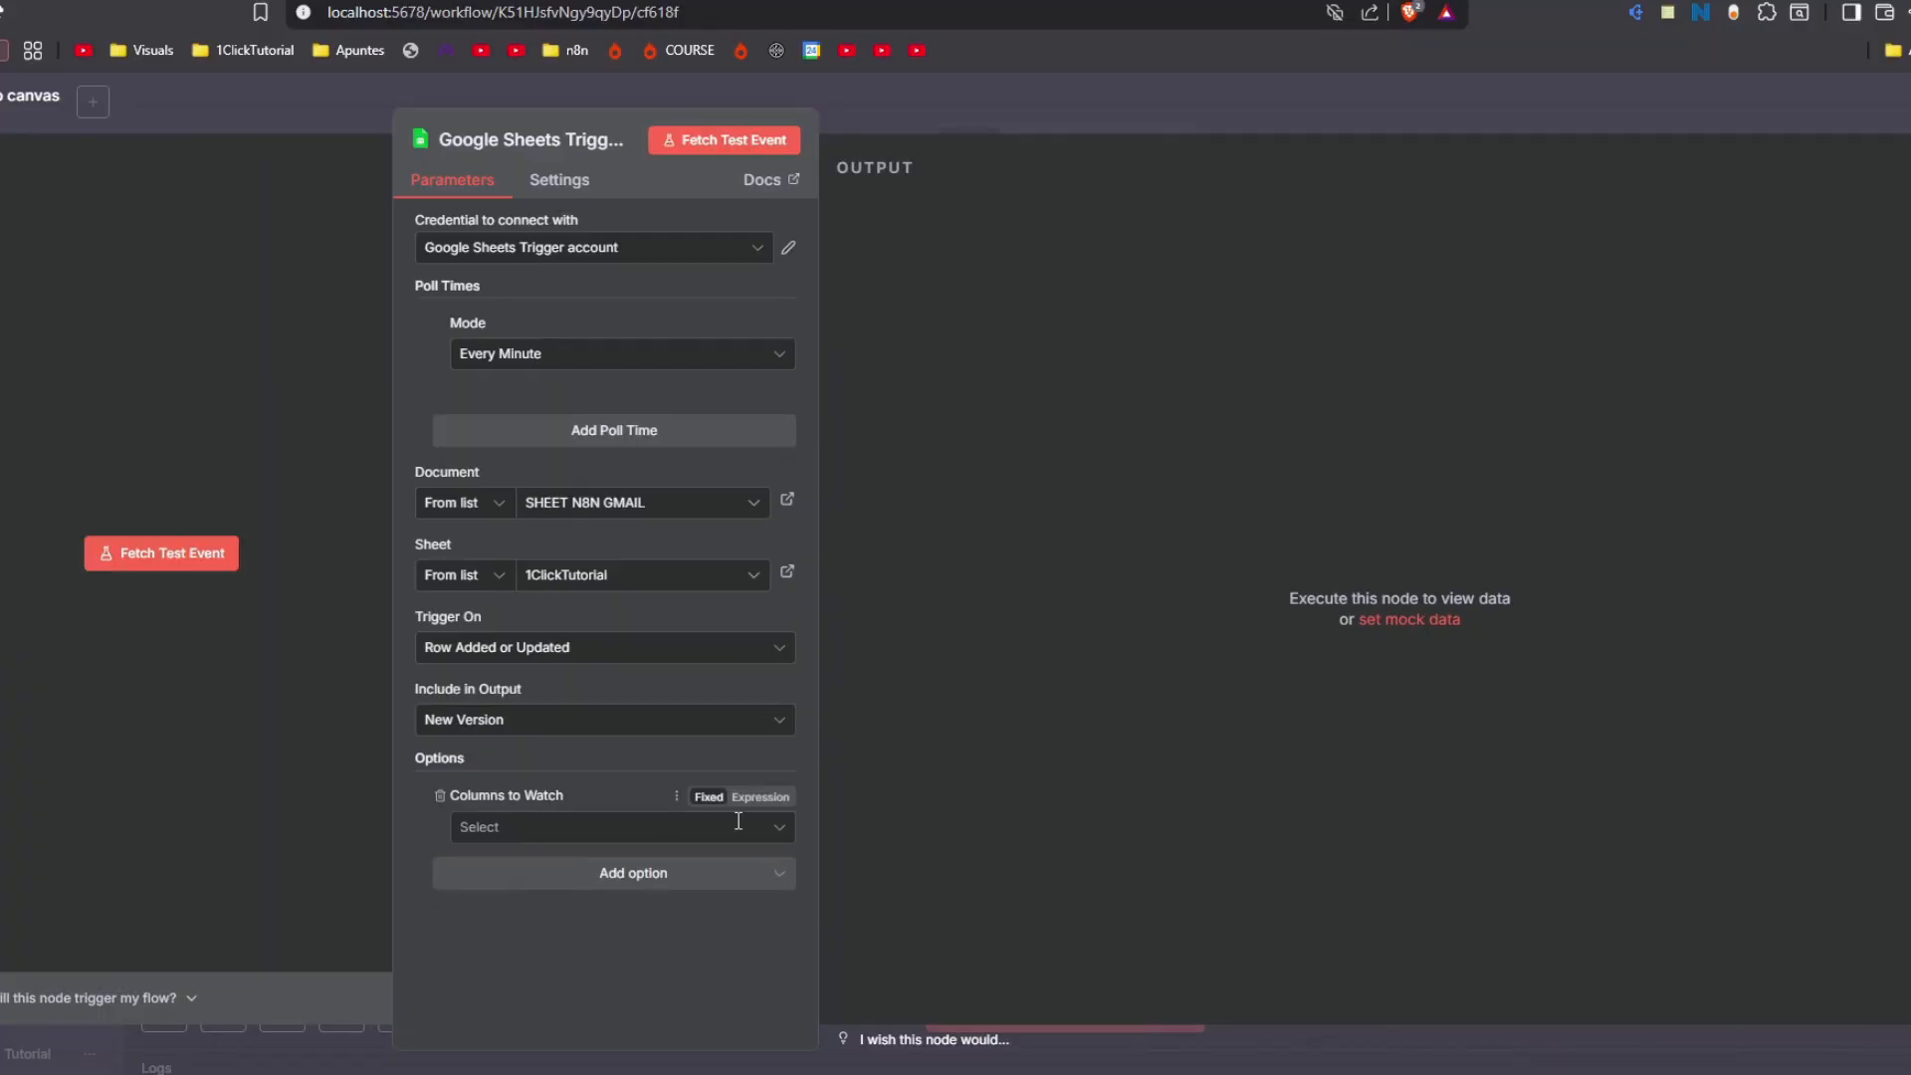
click(738, 820)
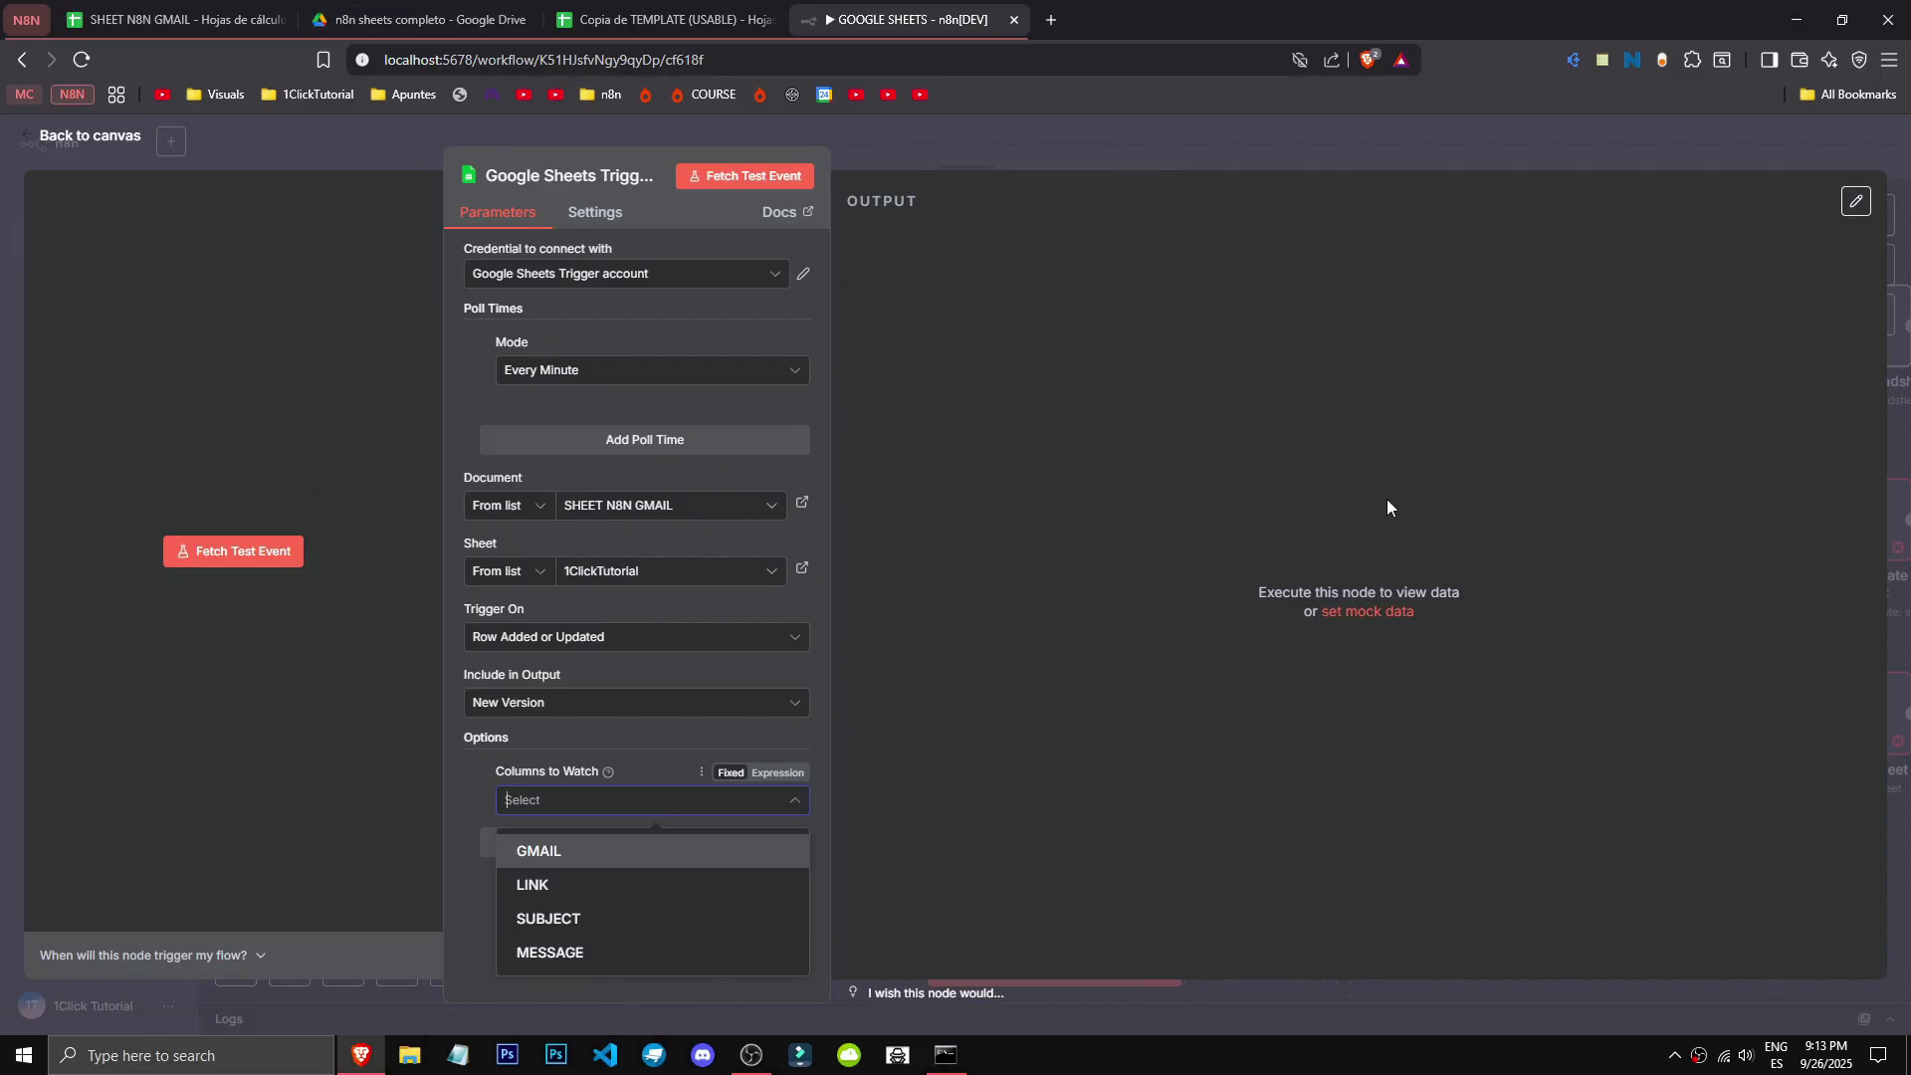
click(673, 861)
click(680, 890)
click(684, 926)
click(561, 801)
Step: Add the Data Location on Sheet option with Specify Range (A1 Notation) to the anyUpdate trigger and return to the canvas
click(581, 805)
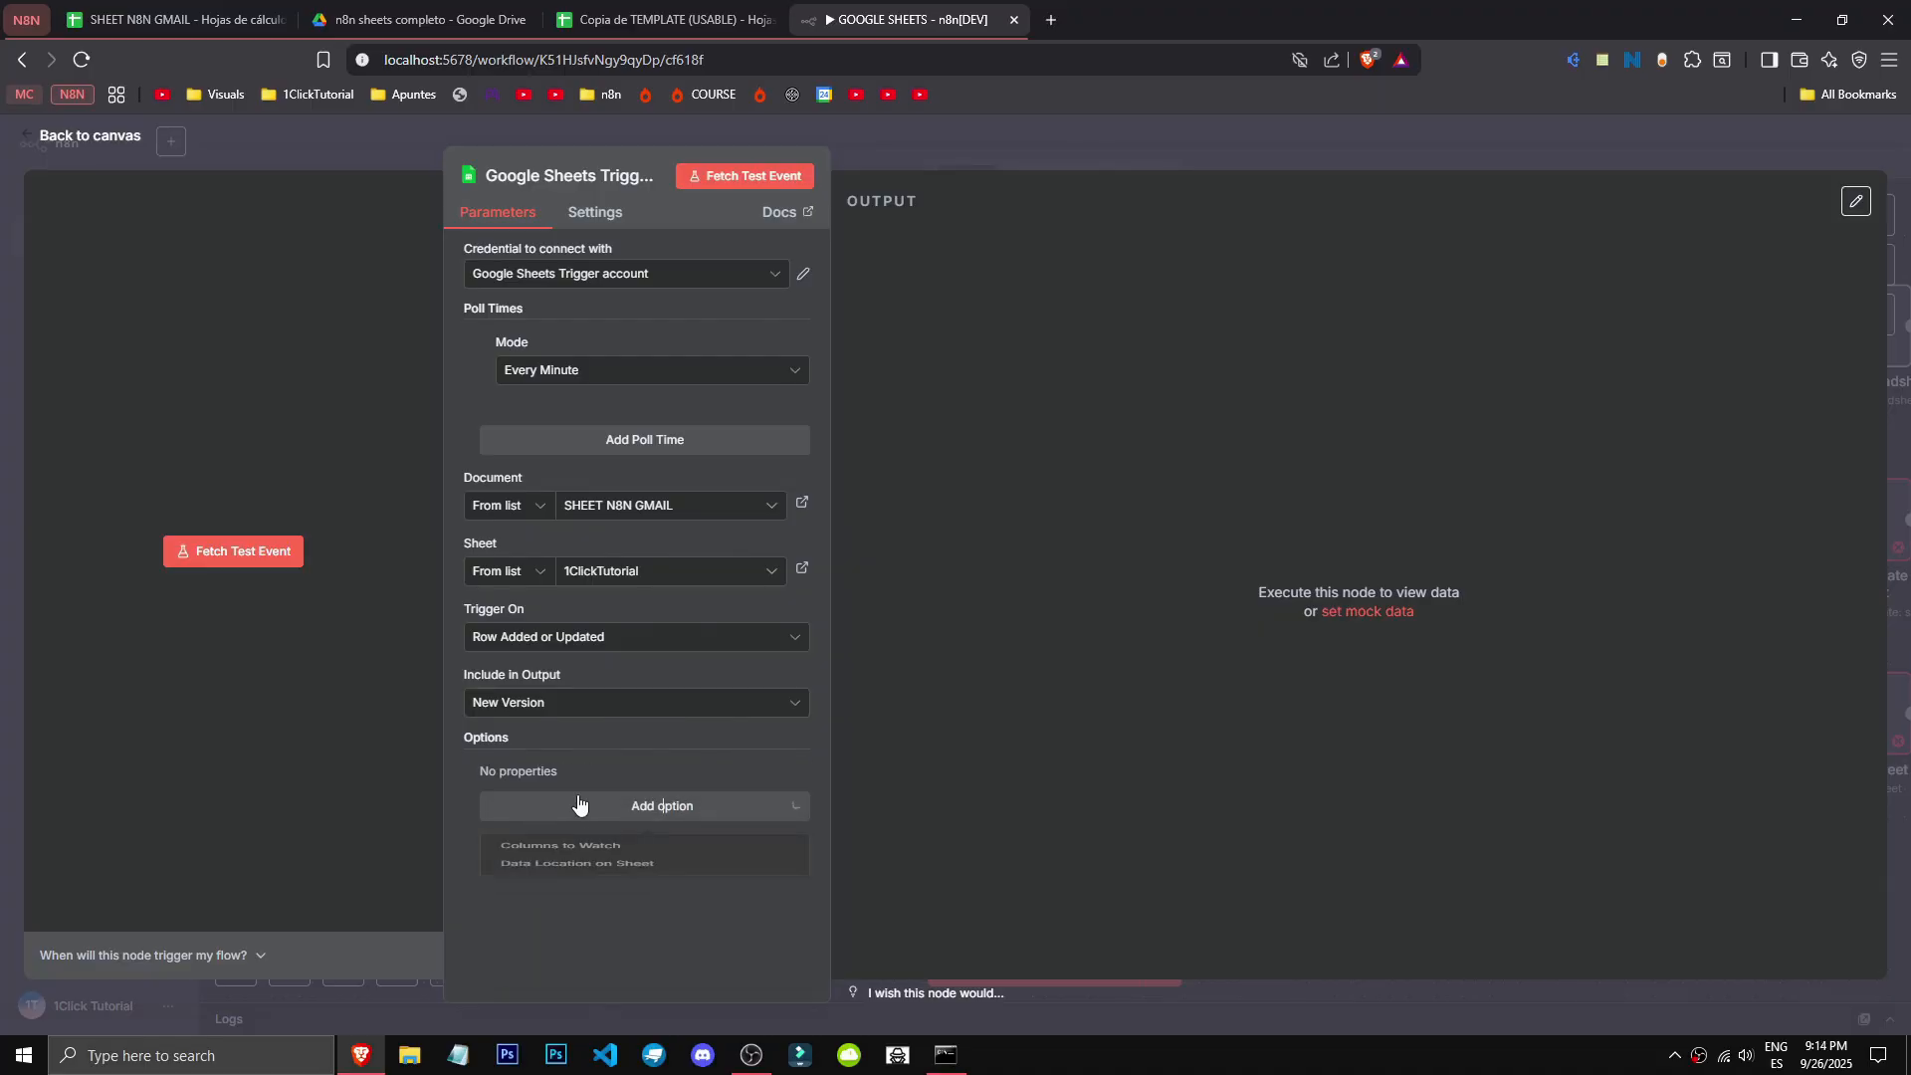
click(653, 891)
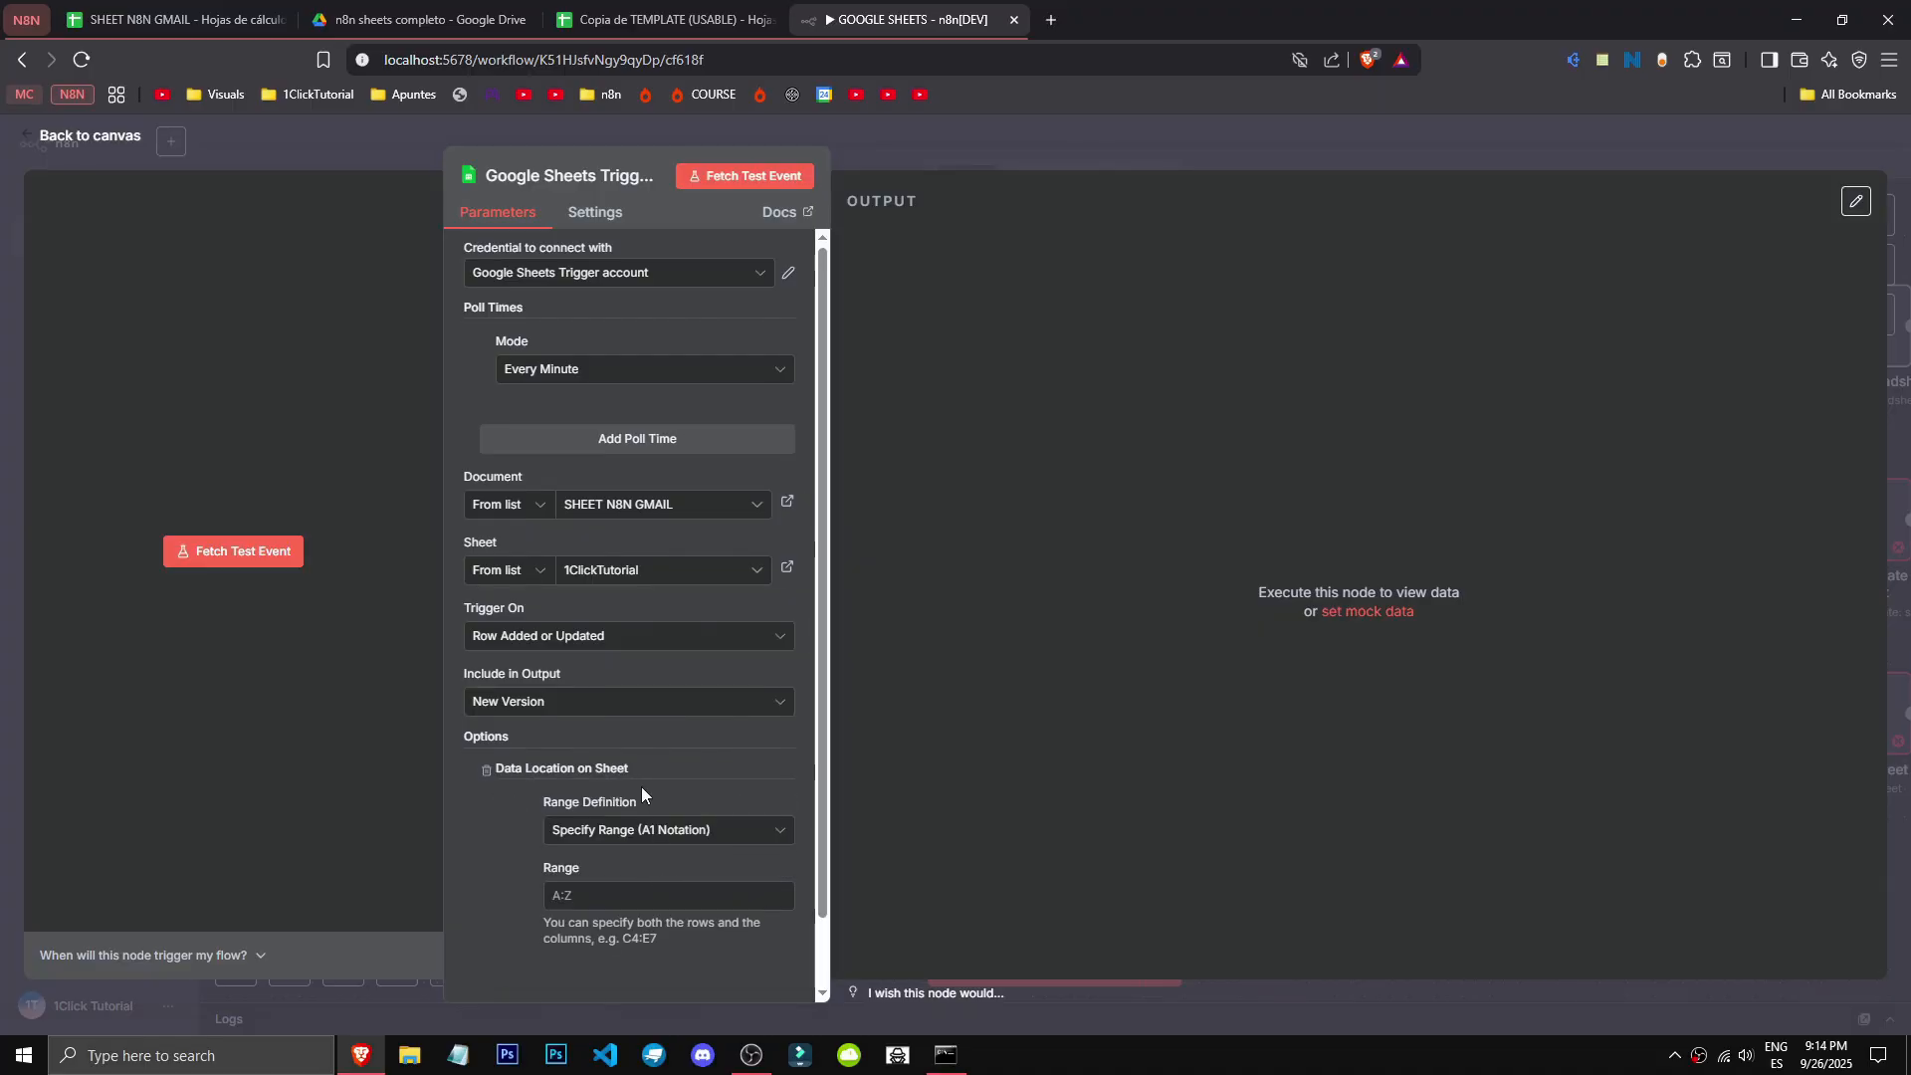
scroll(642, 787, down, 1)
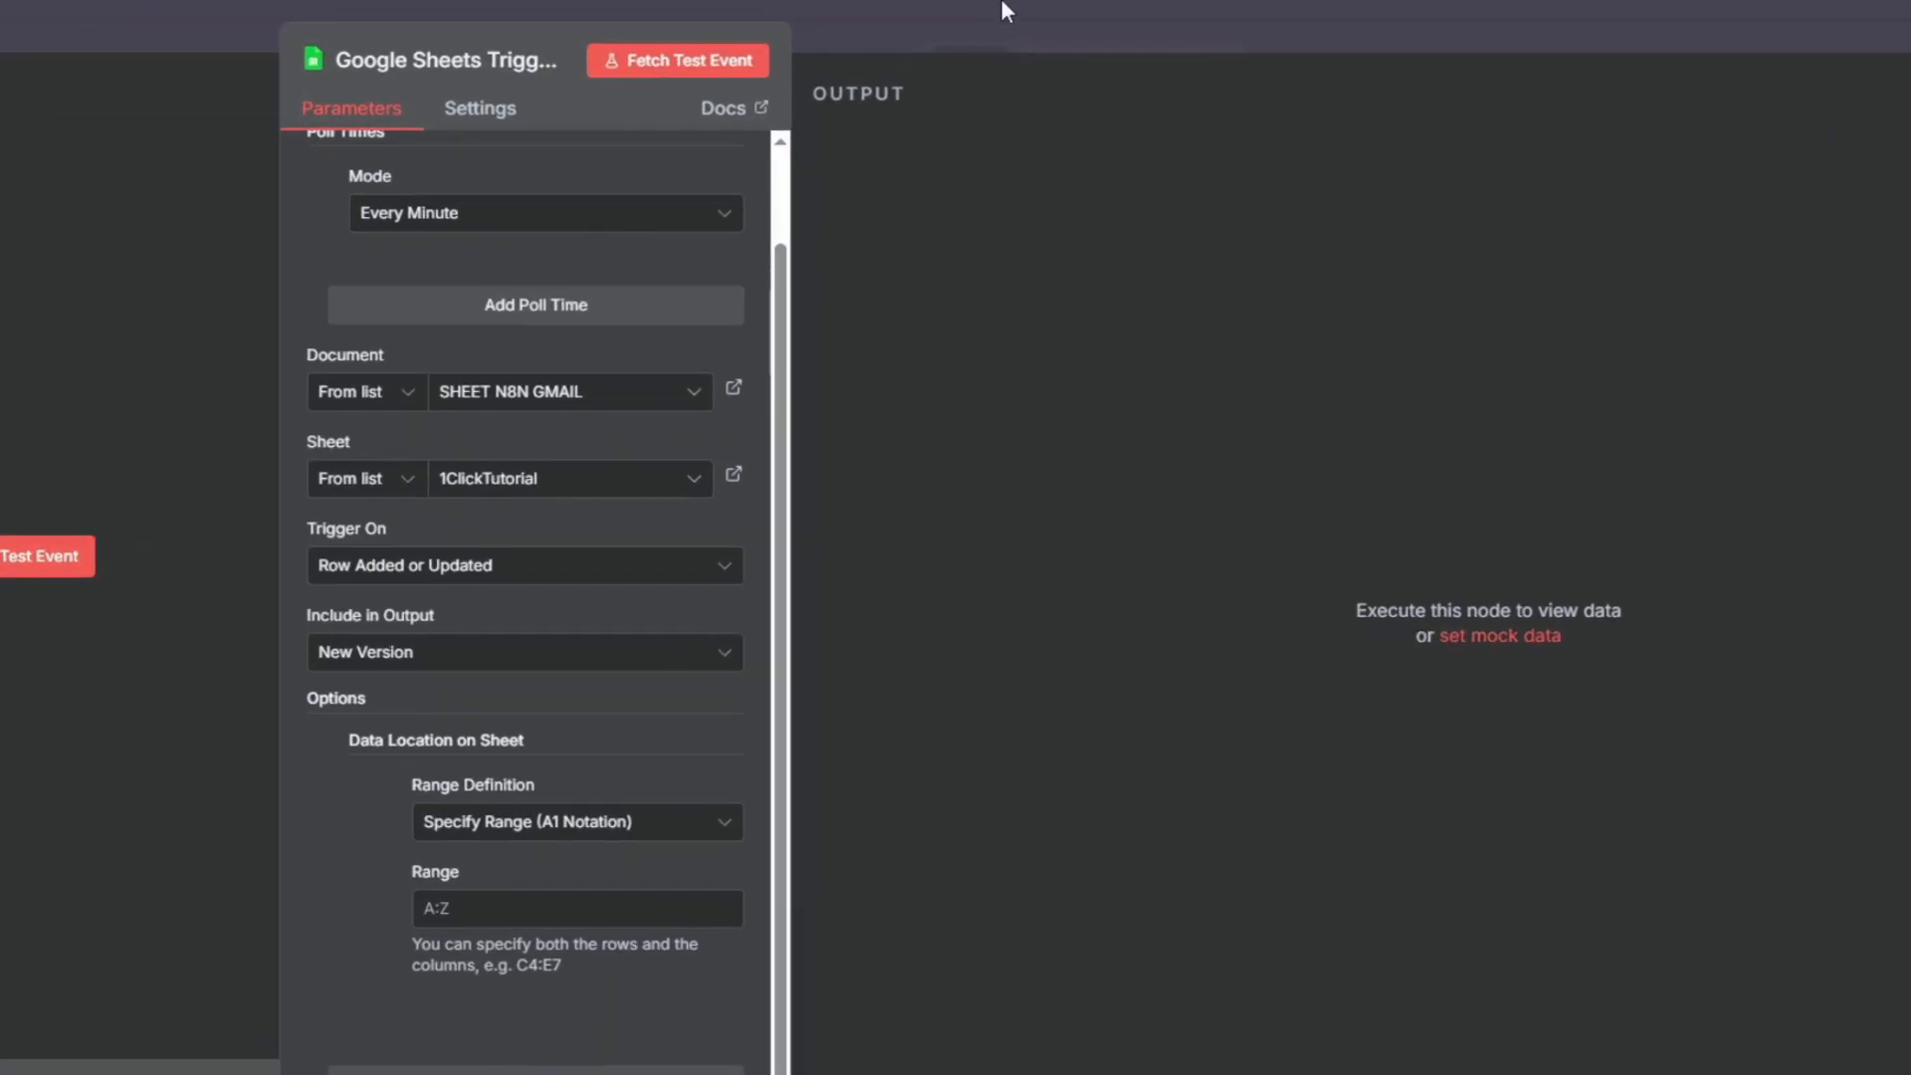
click(990, 137)
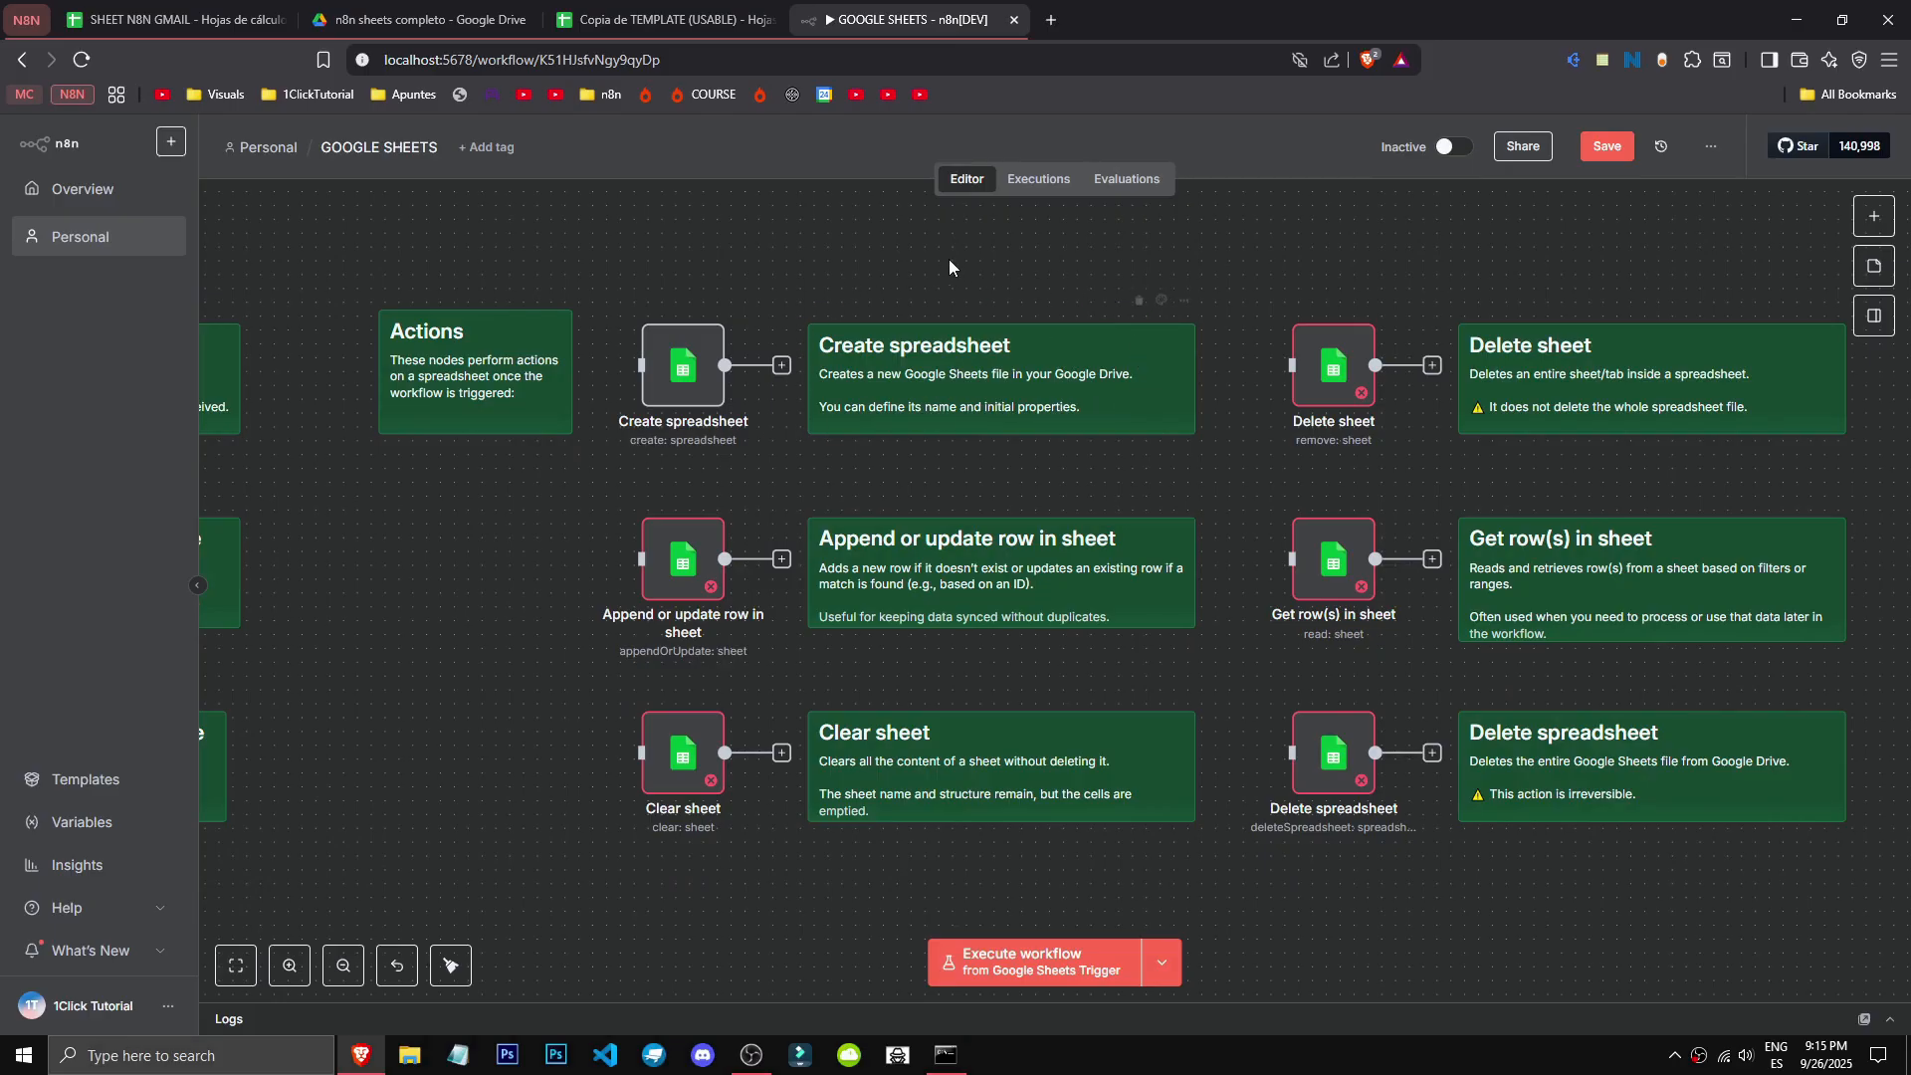
Step: Open the Create spreadsheet node and try the Sheet Within Document resource with its document list, keeping Document as the resource
double_click(657, 368)
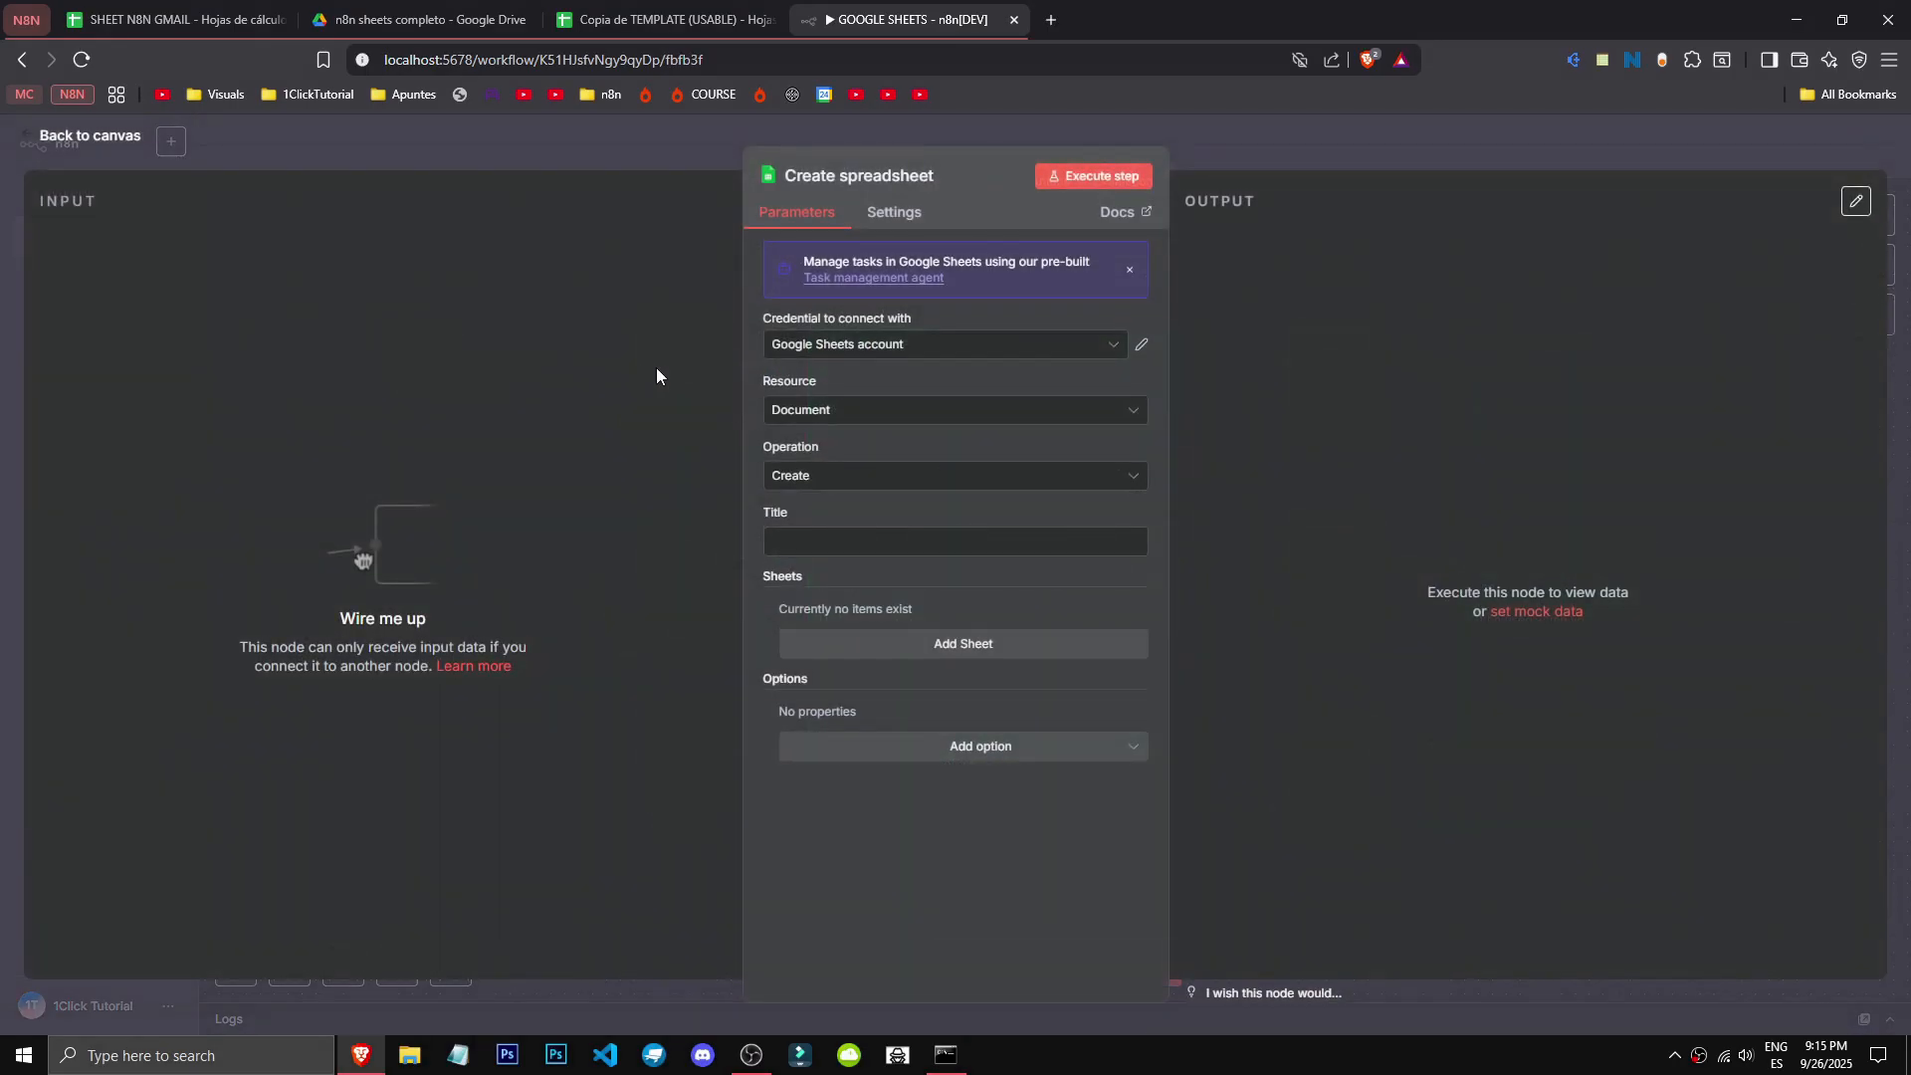
click(903, 411)
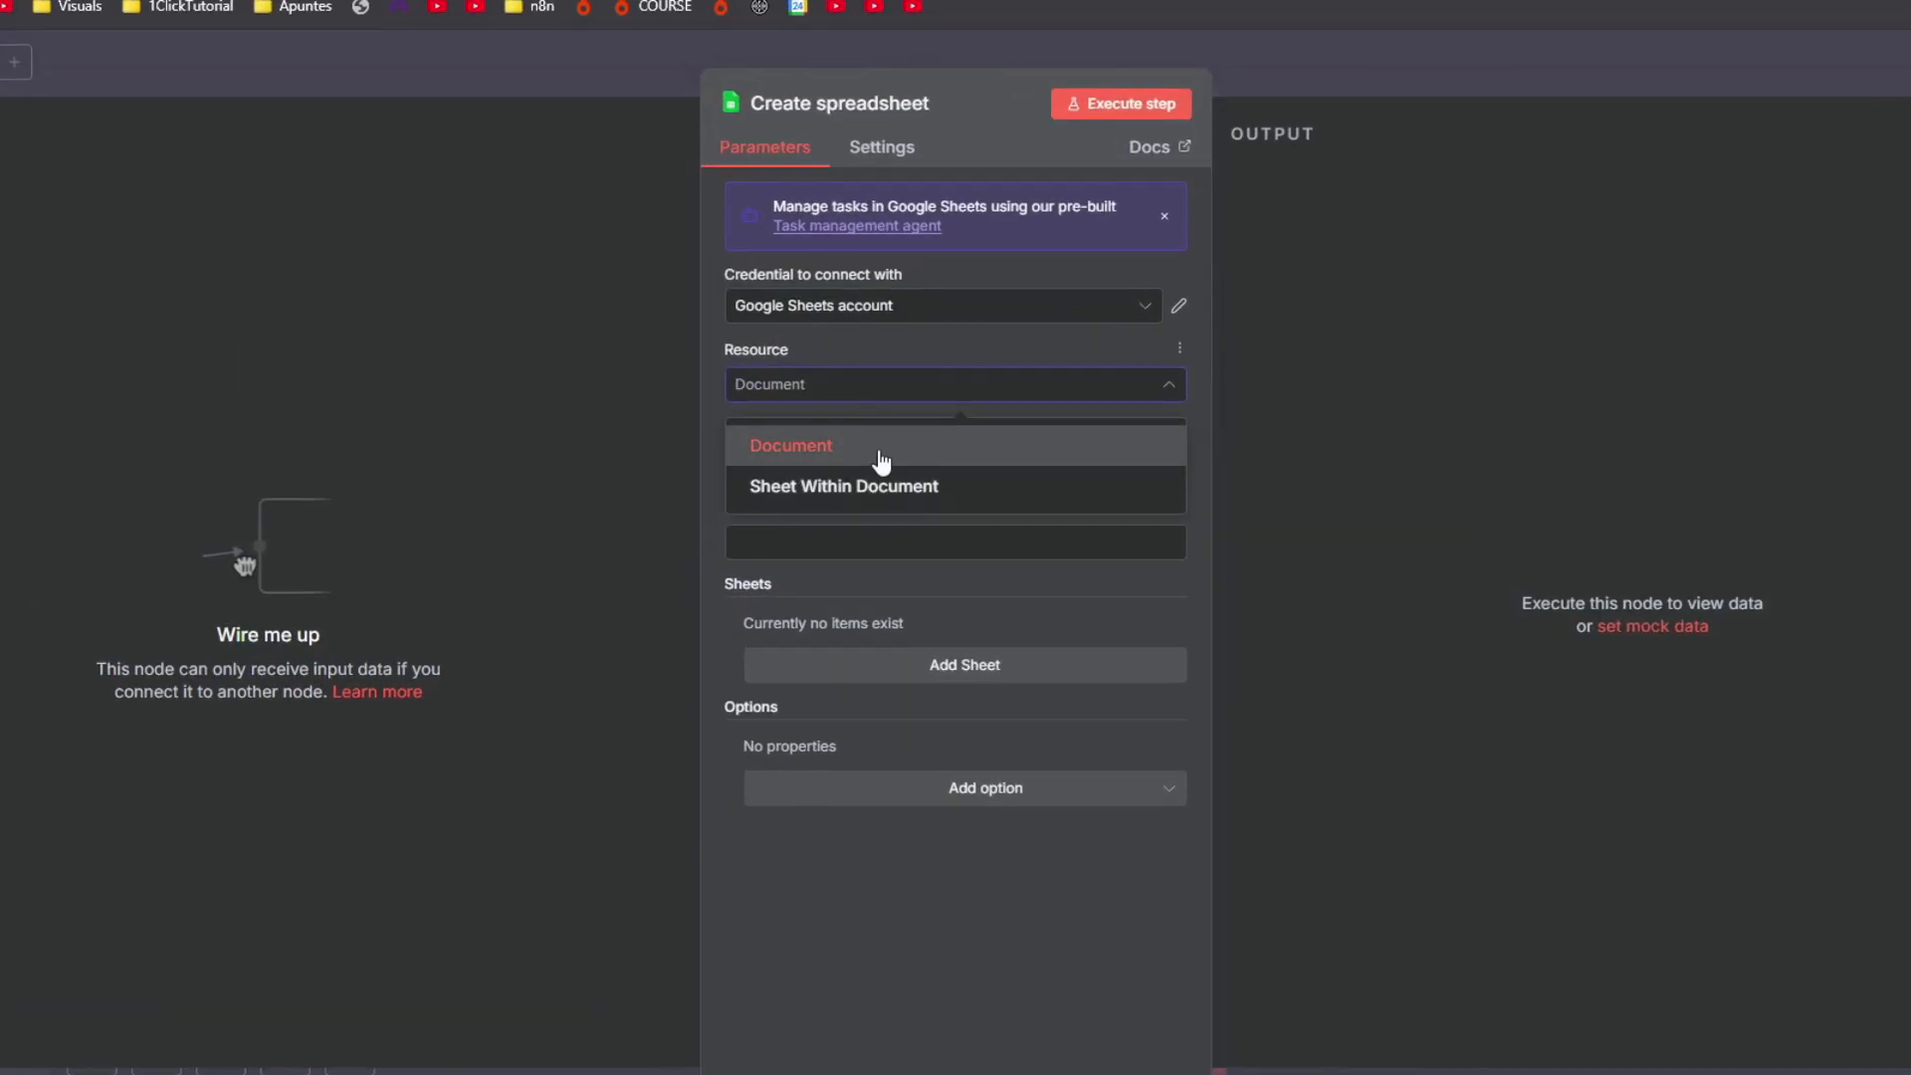
click(882, 460)
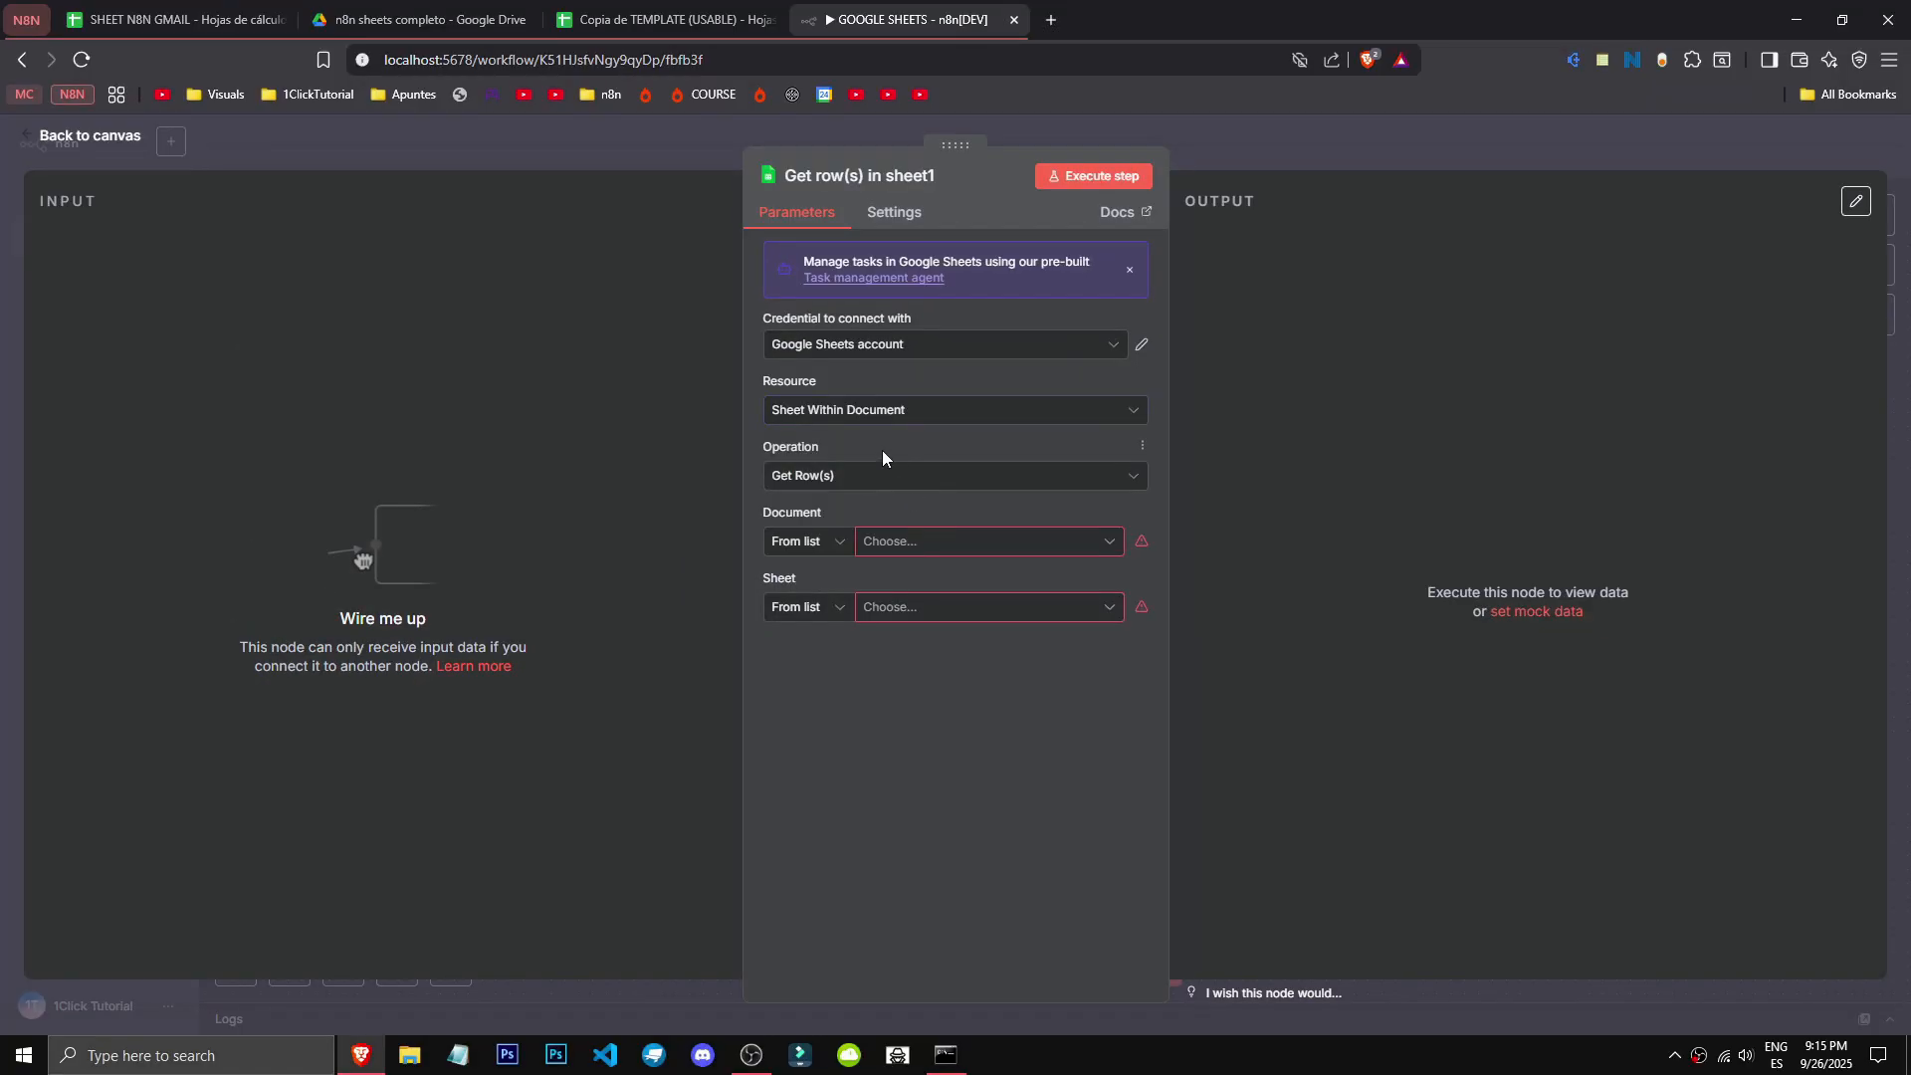
click(907, 560)
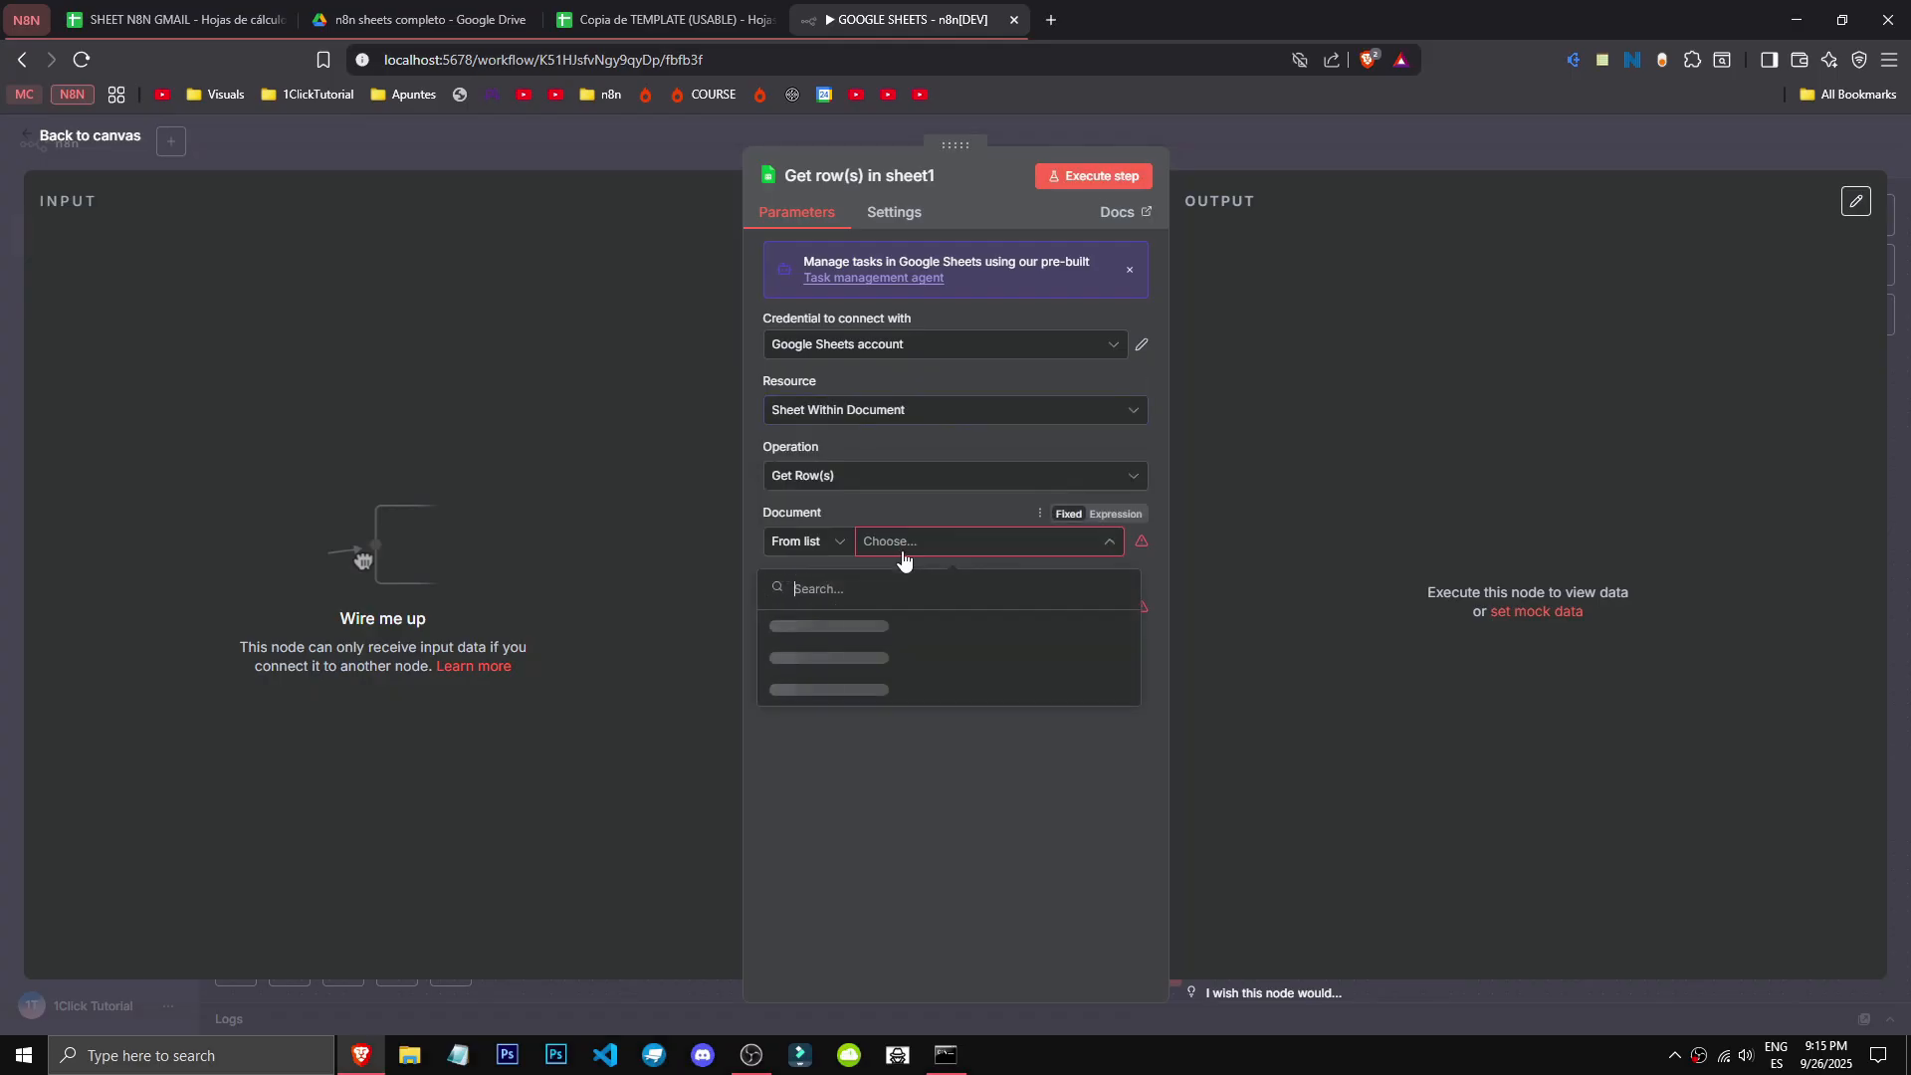
click(876, 916)
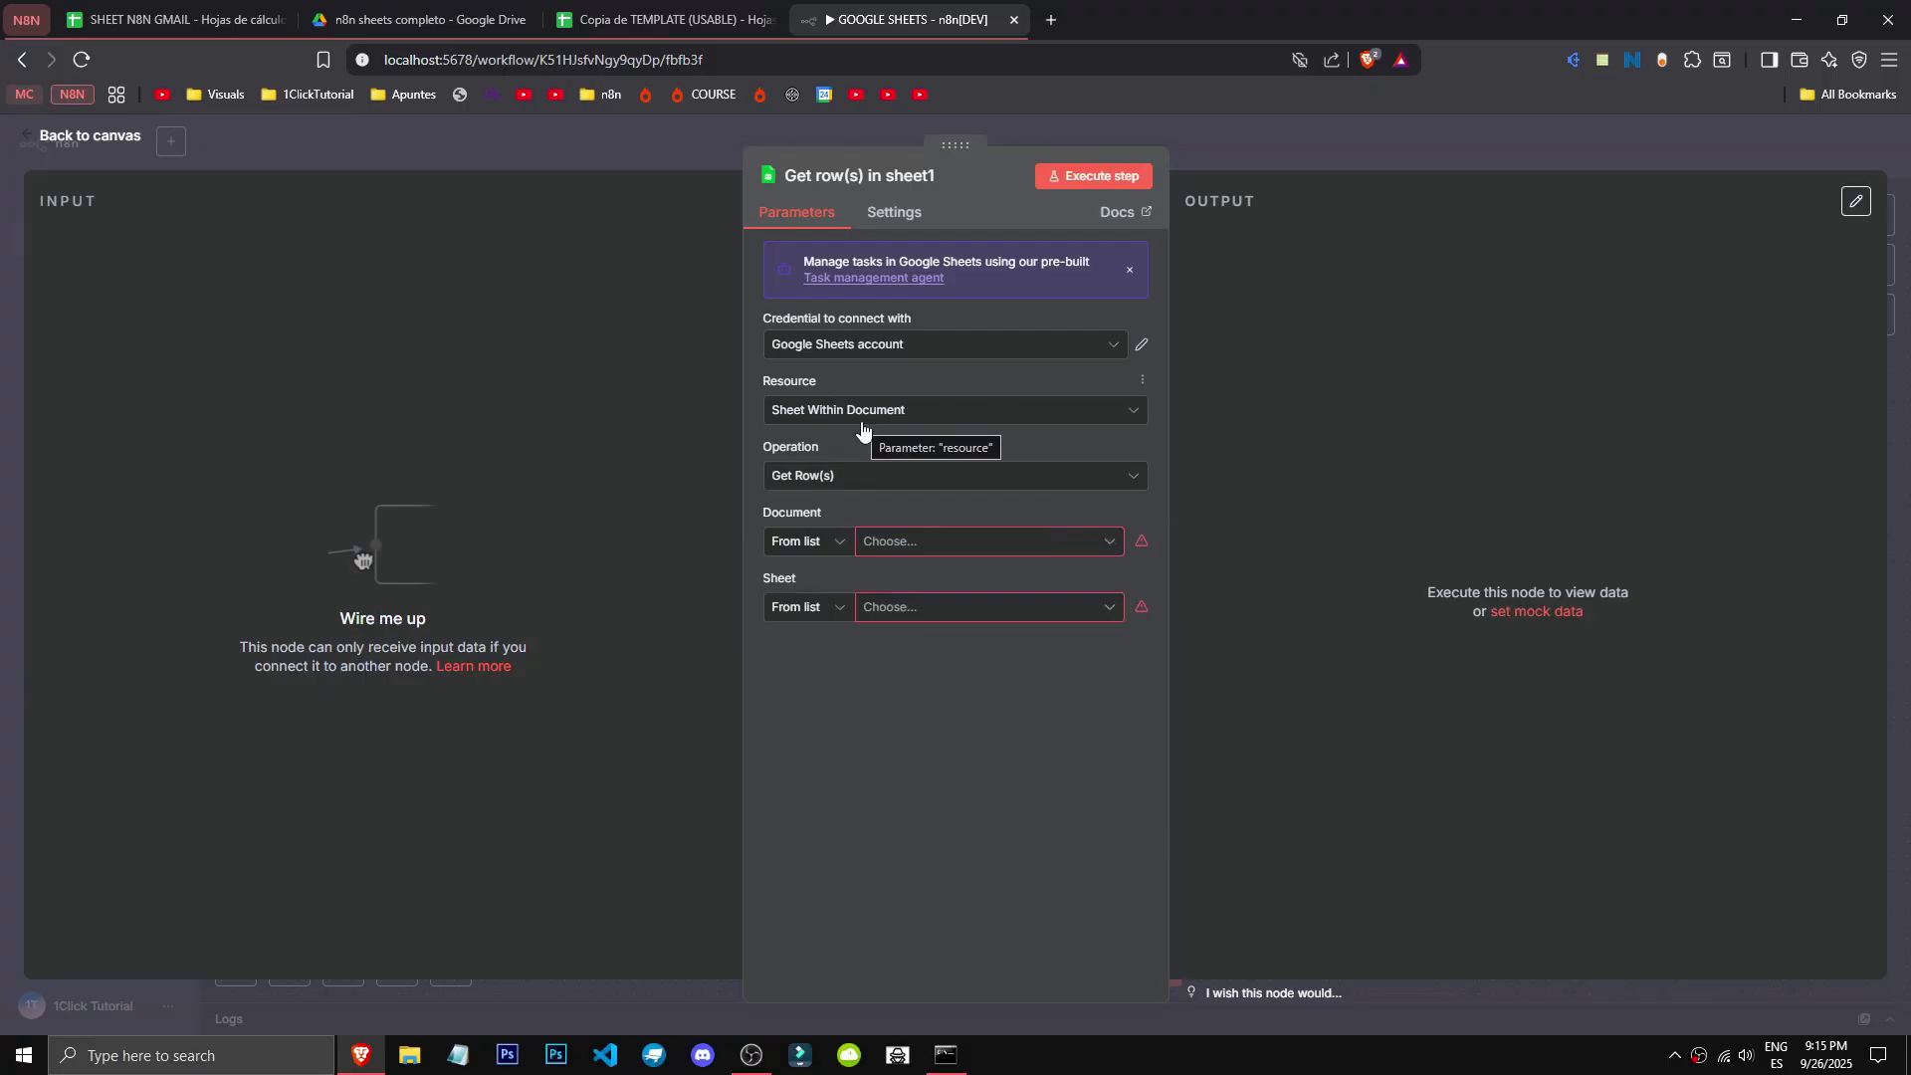
click(862, 426)
click(853, 470)
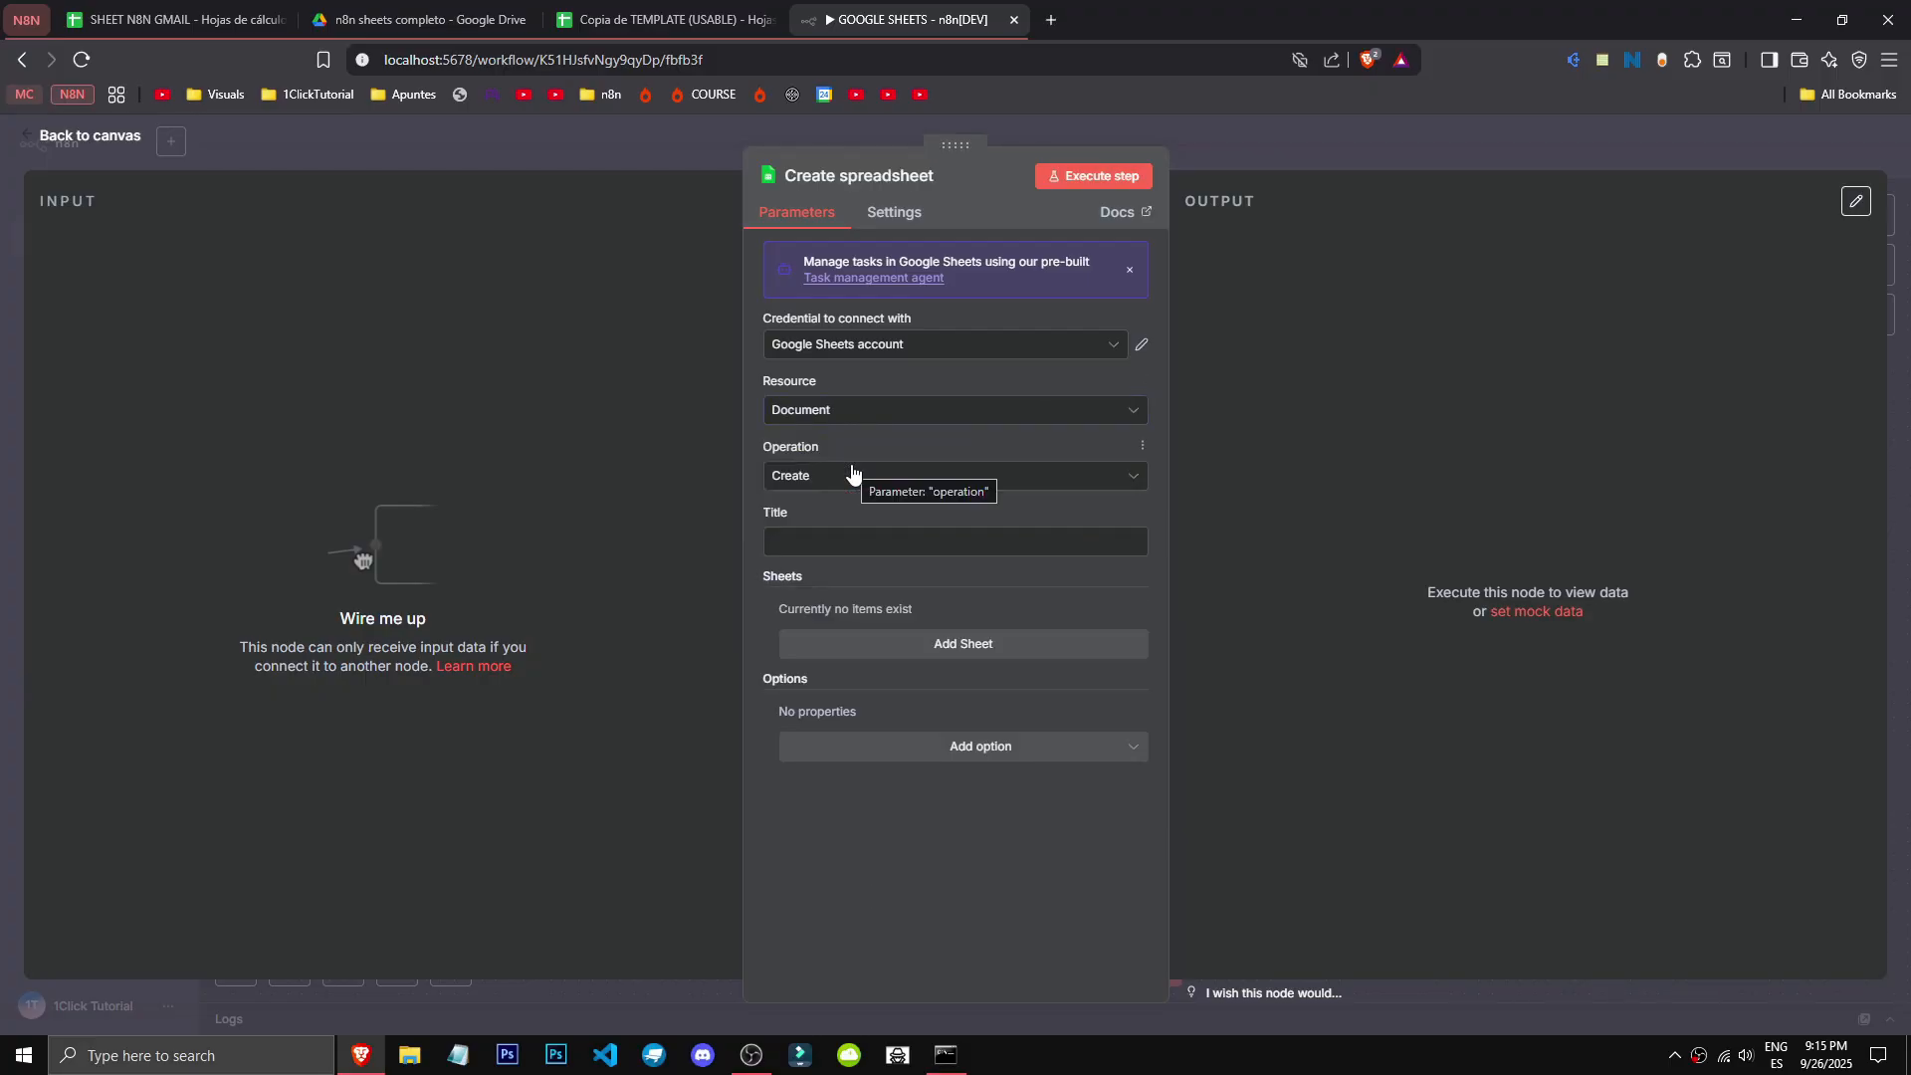
Step: Switch the resource to Sheet Within Document and back to Document, and review the operations available for a document
click(880, 418)
click(873, 497)
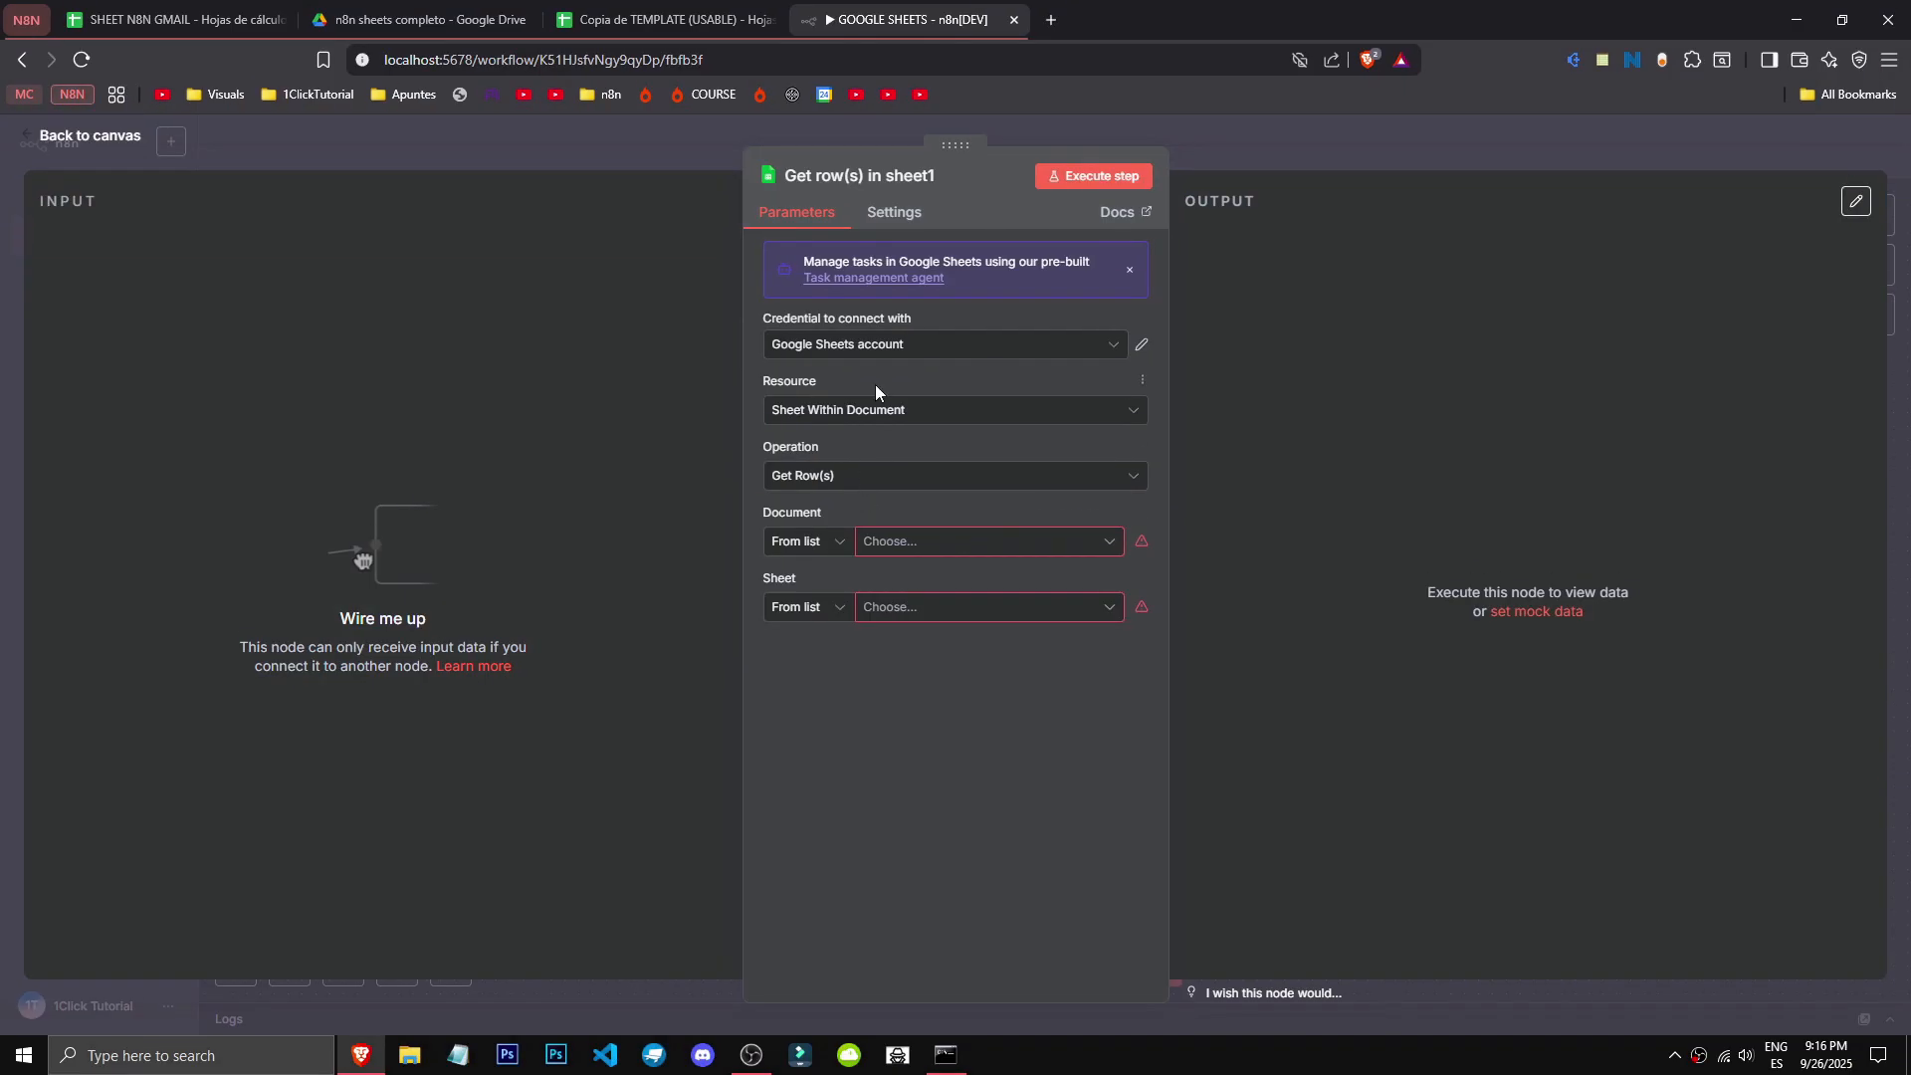
click(871, 409)
click(850, 458)
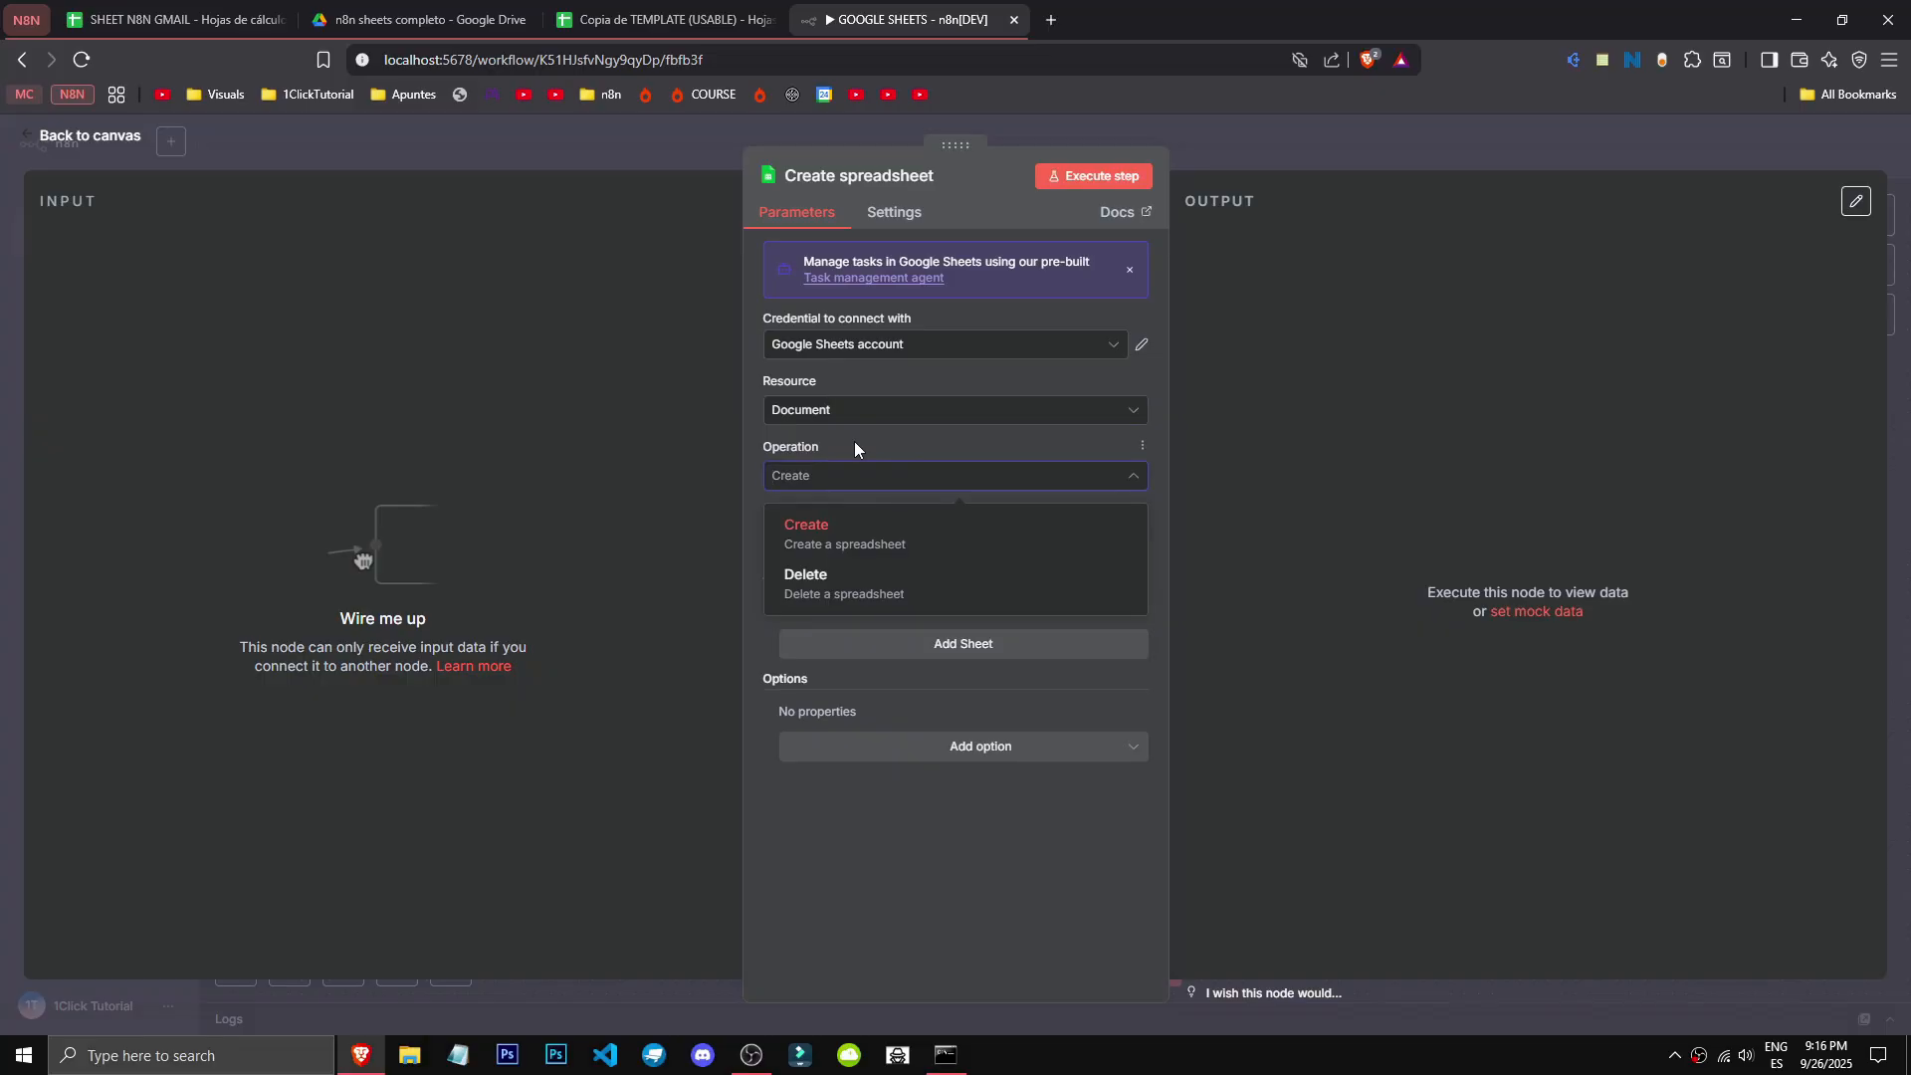
click(854, 447)
Step: Try Expression mode for the spreadsheet title and return the field to Fixed
click(989, 538)
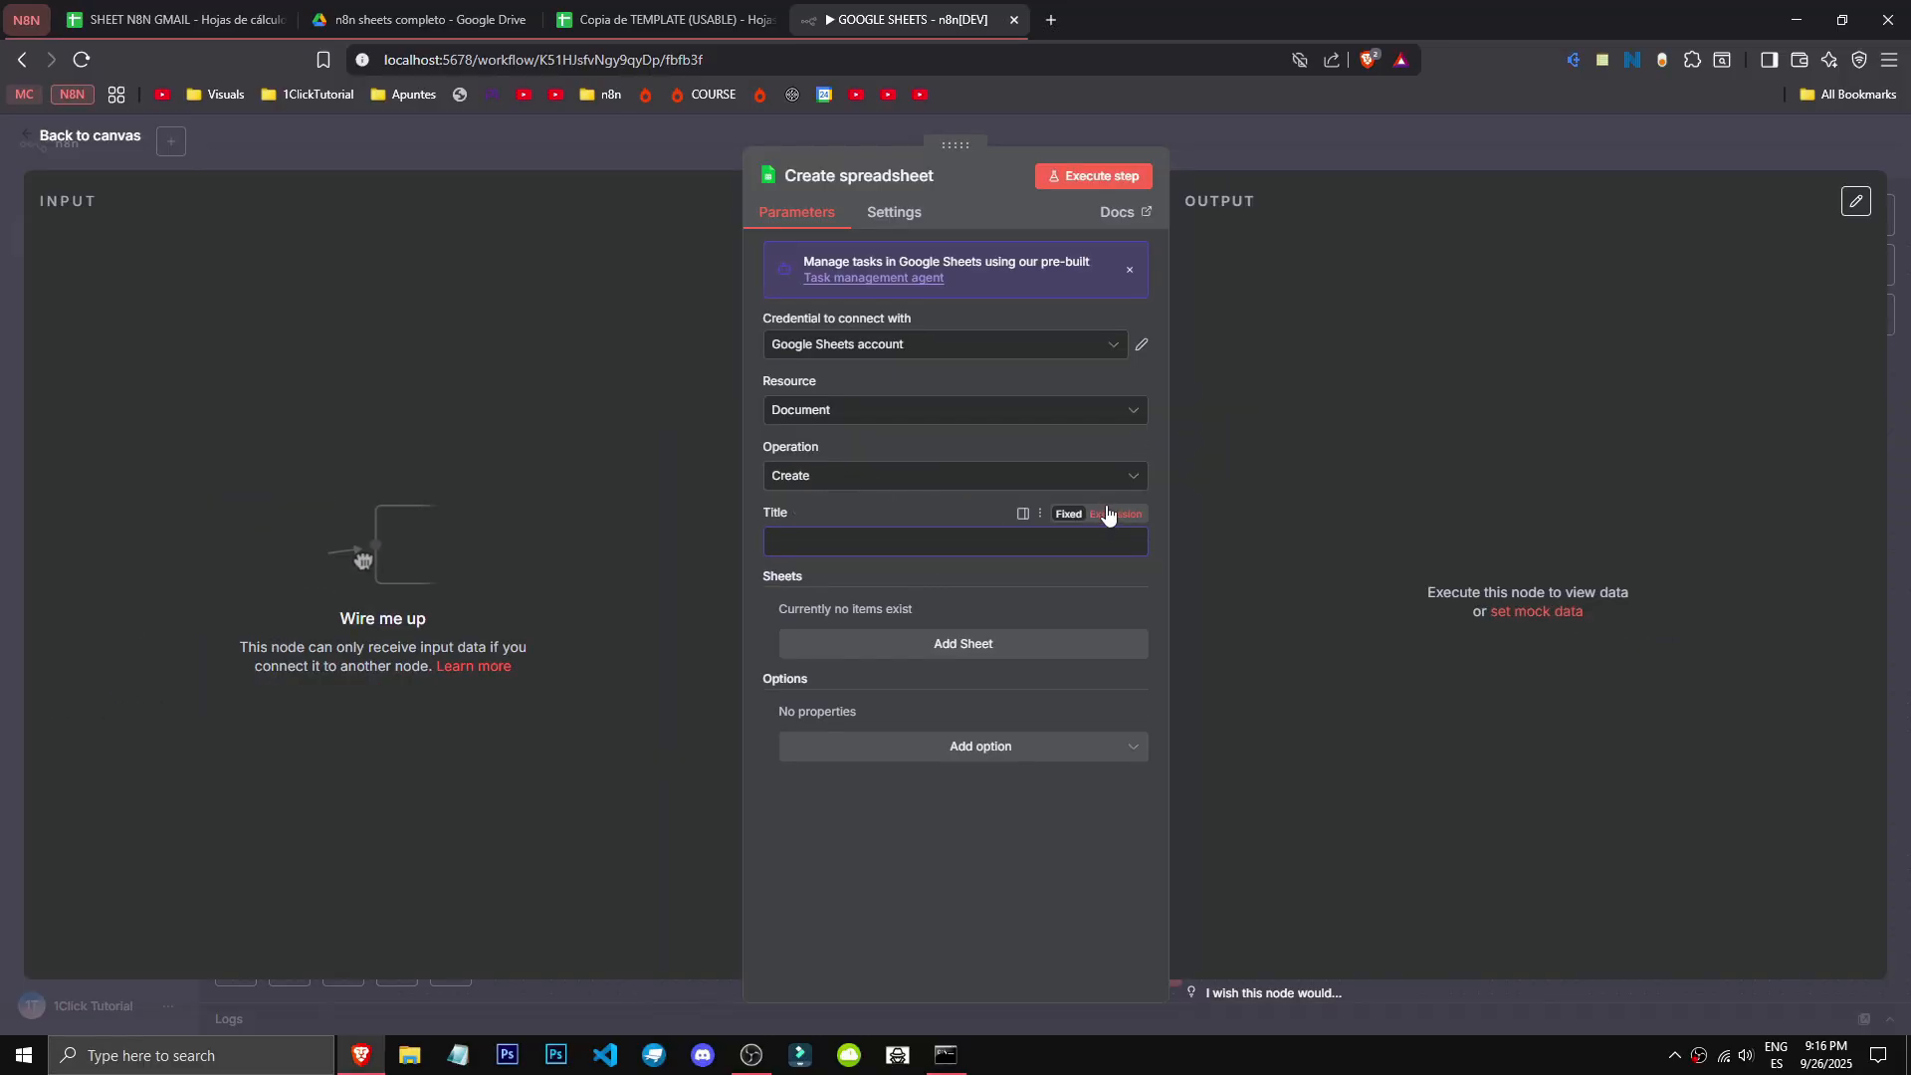
click(1105, 515)
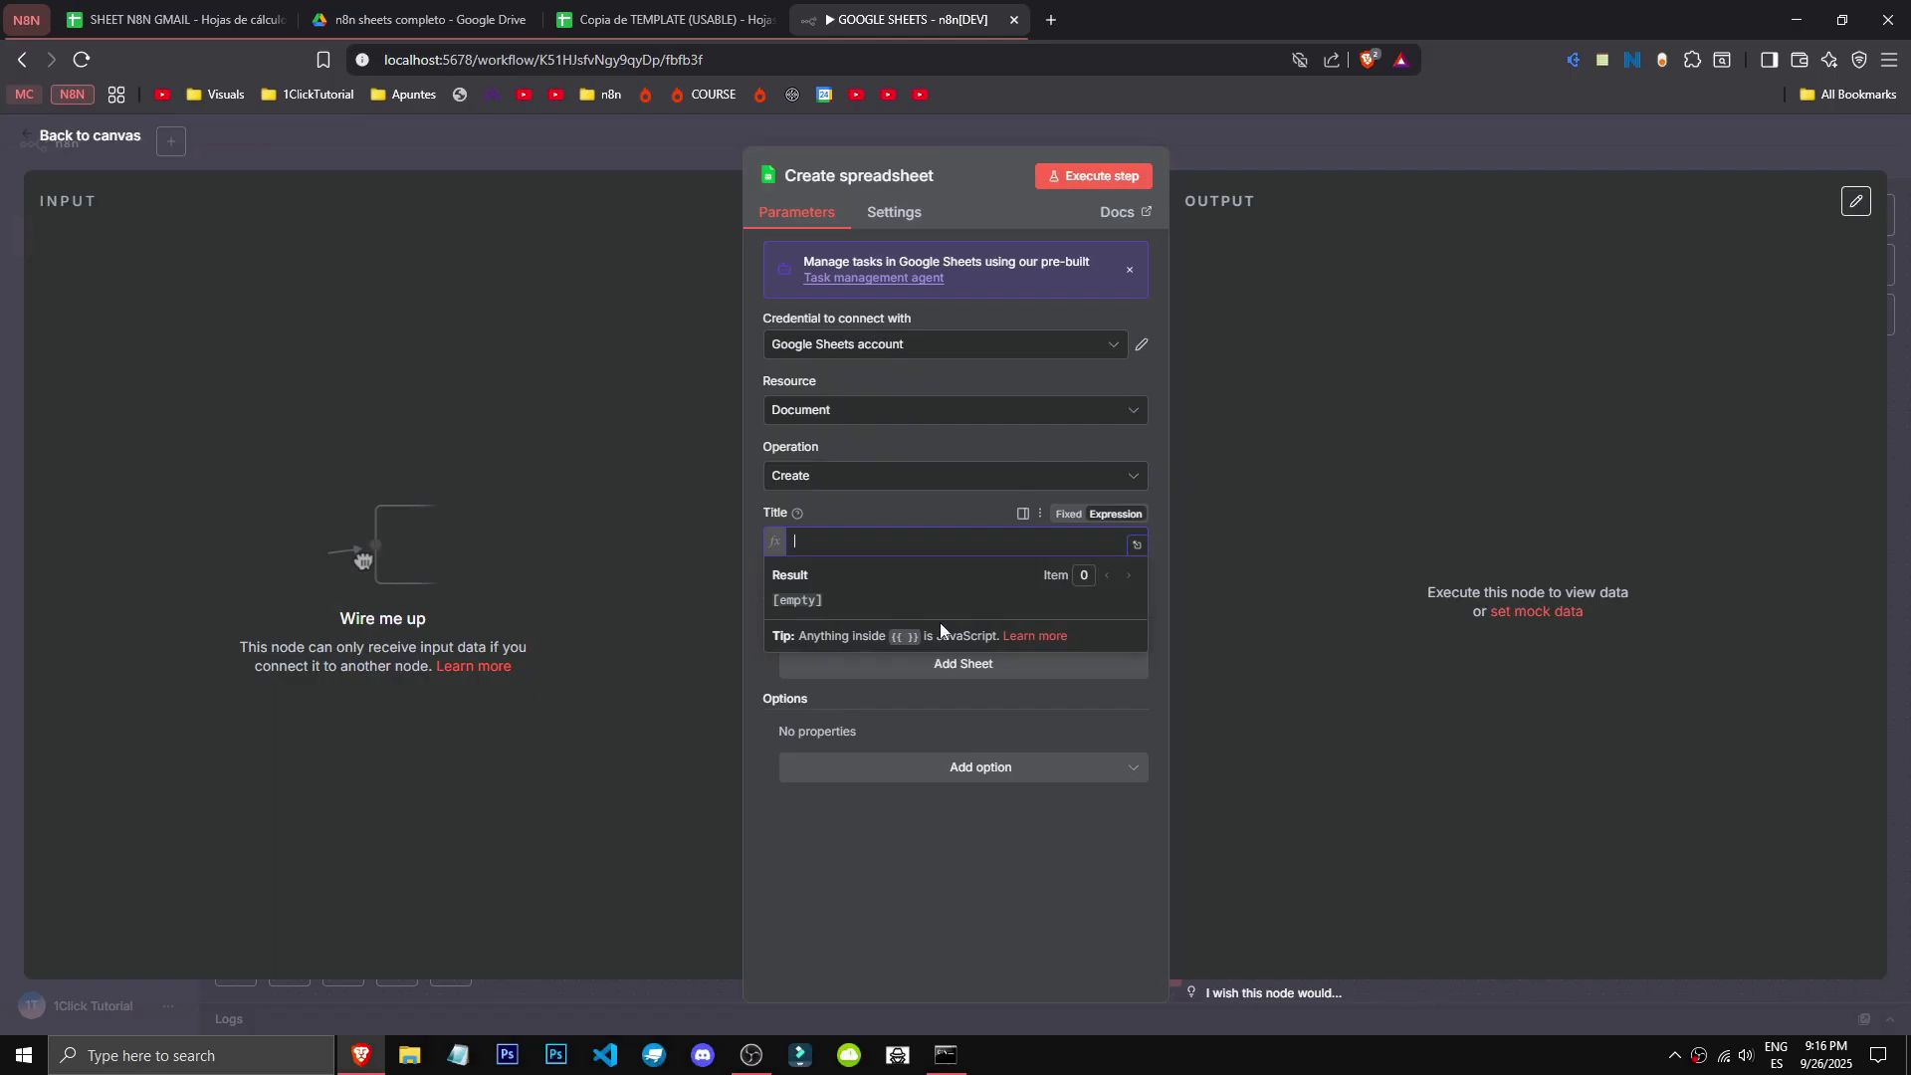
click(1068, 515)
Step: Try adding three sheet entries and toggling the first one's Hidden setting, and remove all the entries
click(946, 652)
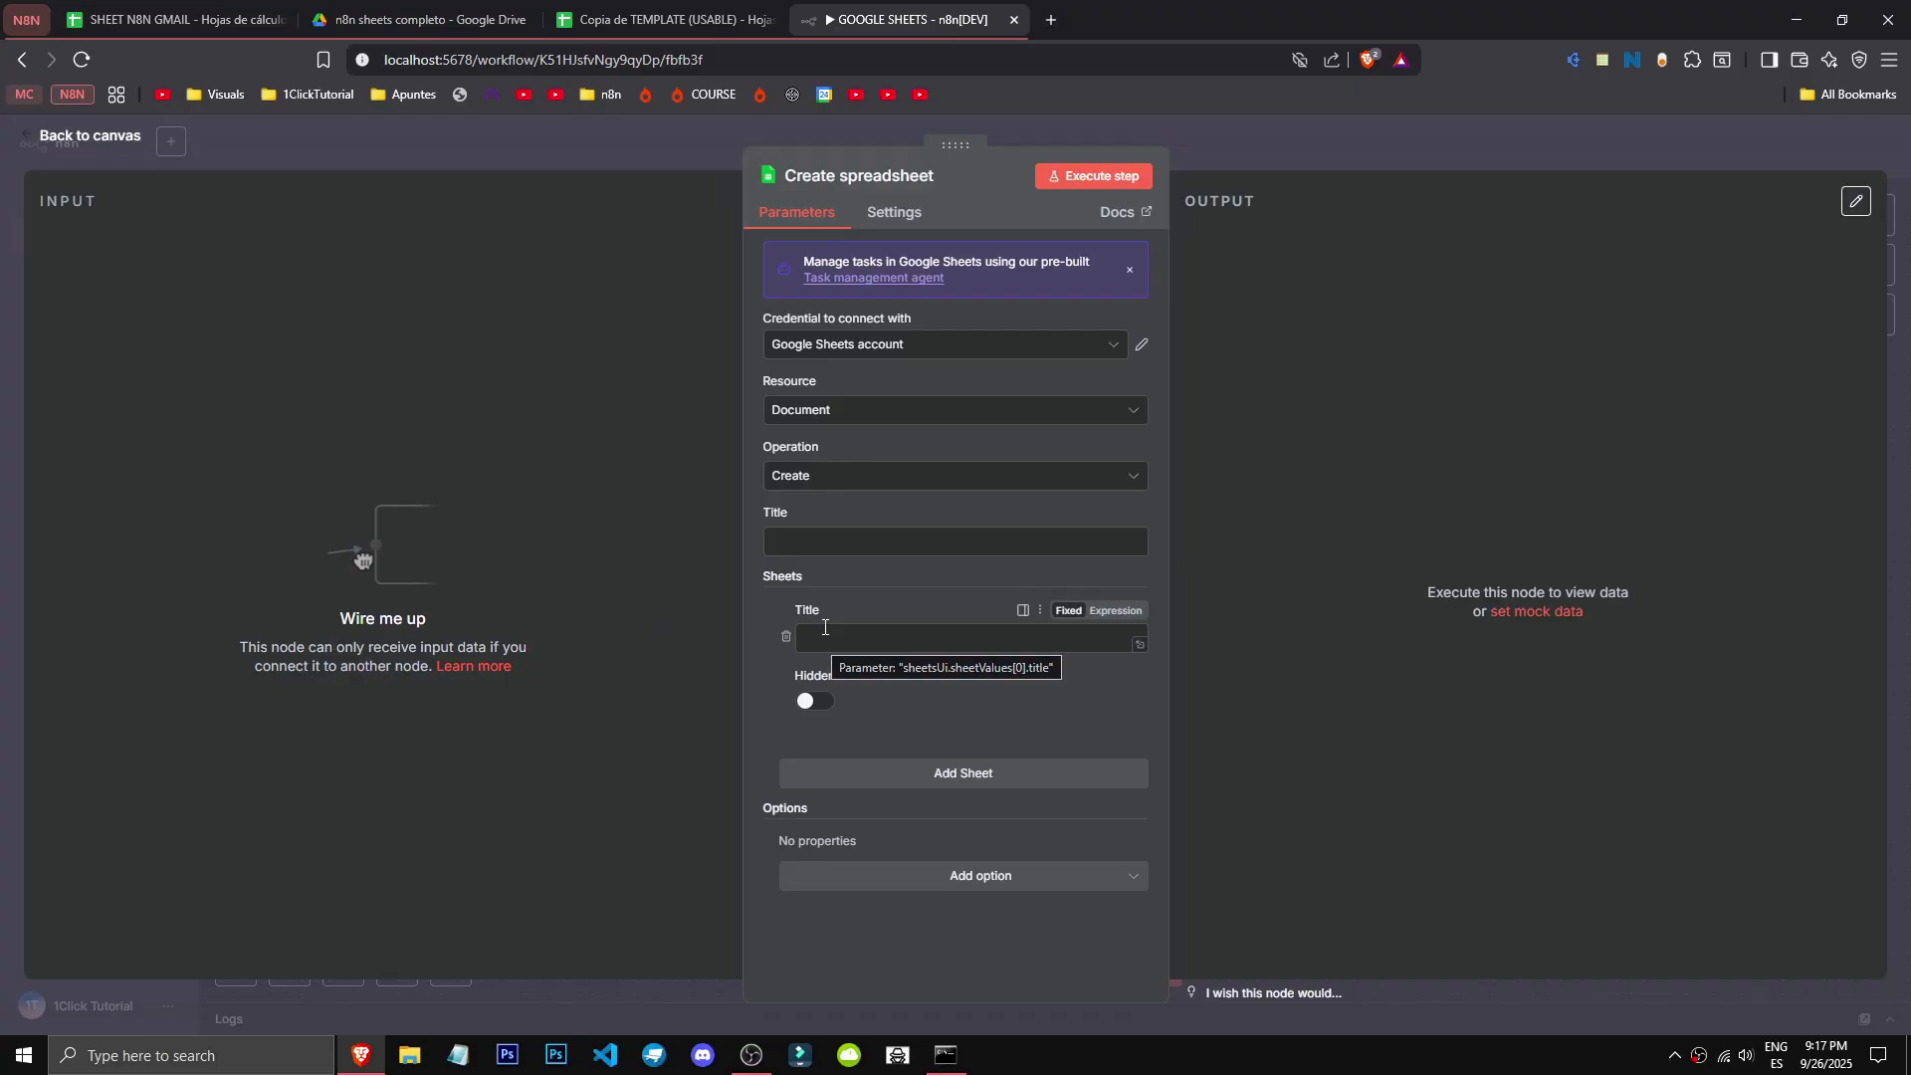
click(810, 702)
click(809, 703)
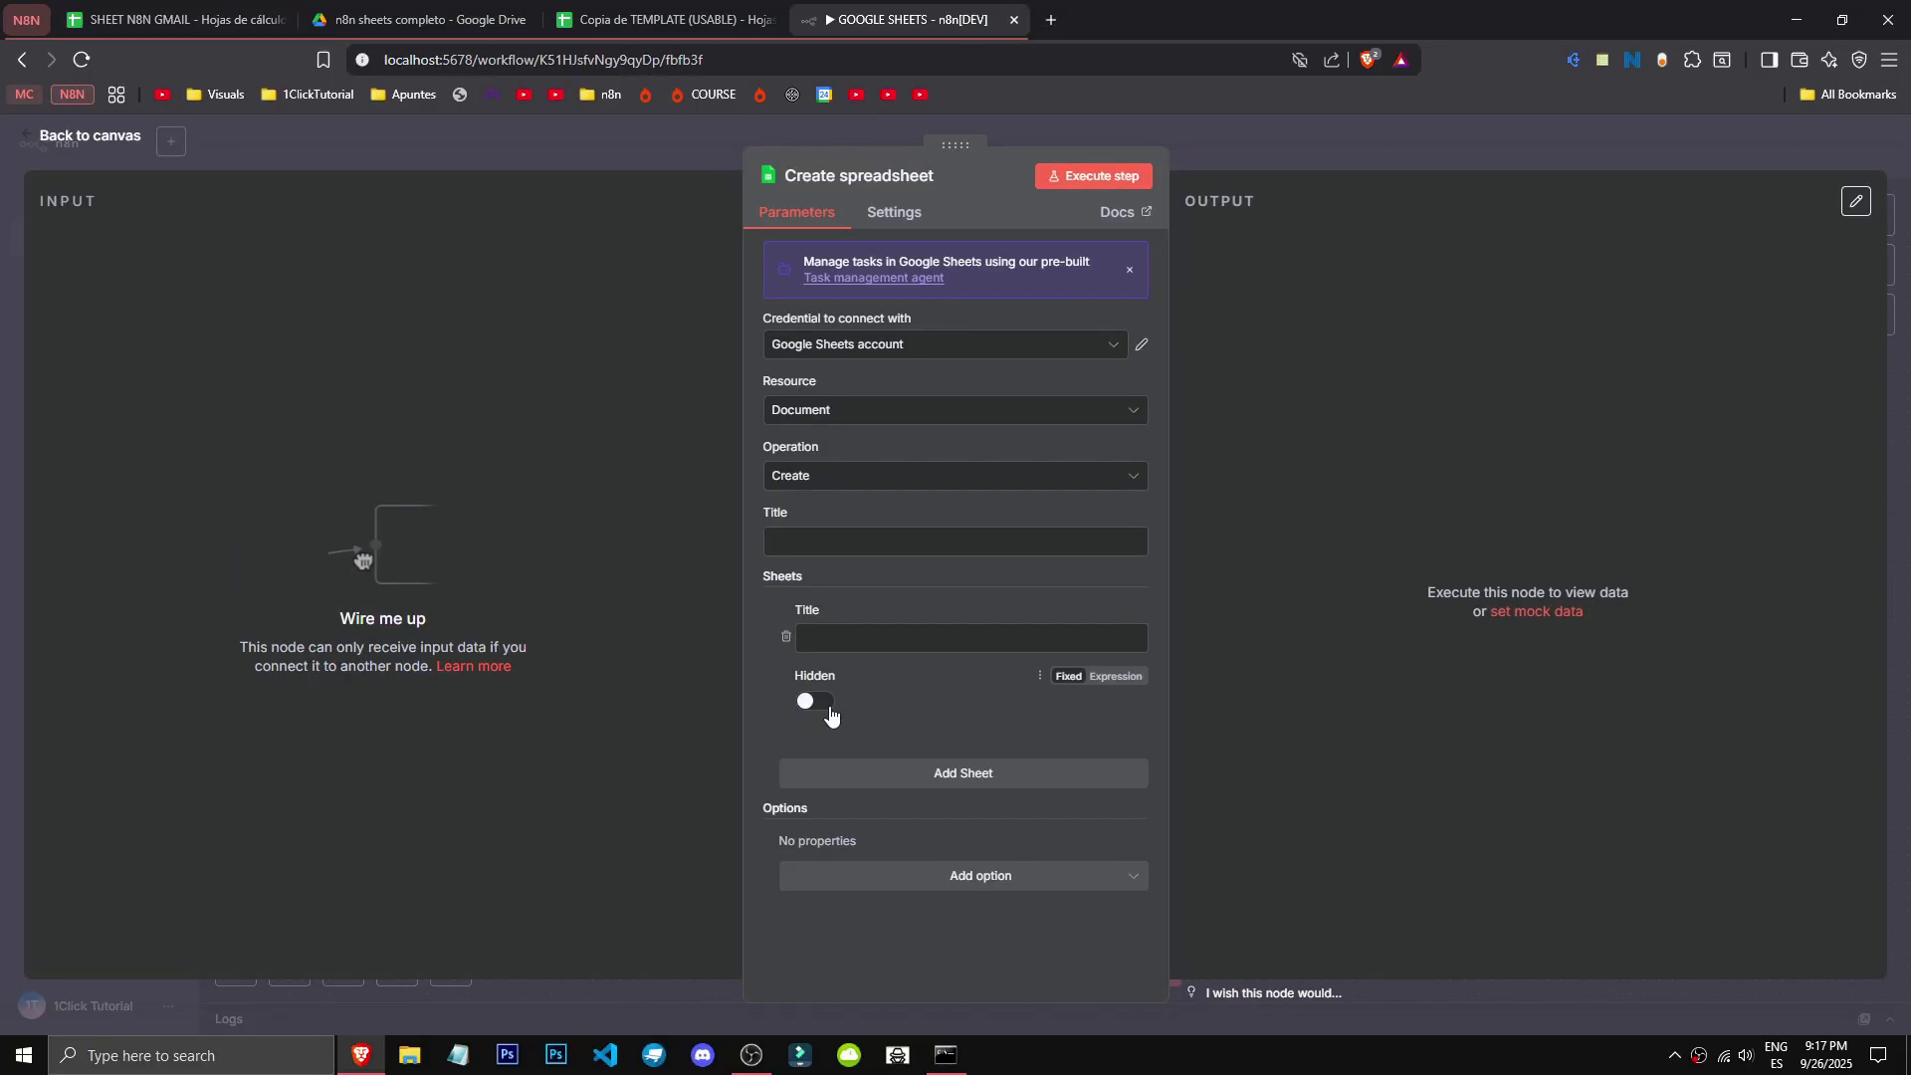
click(886, 773)
click(885, 944)
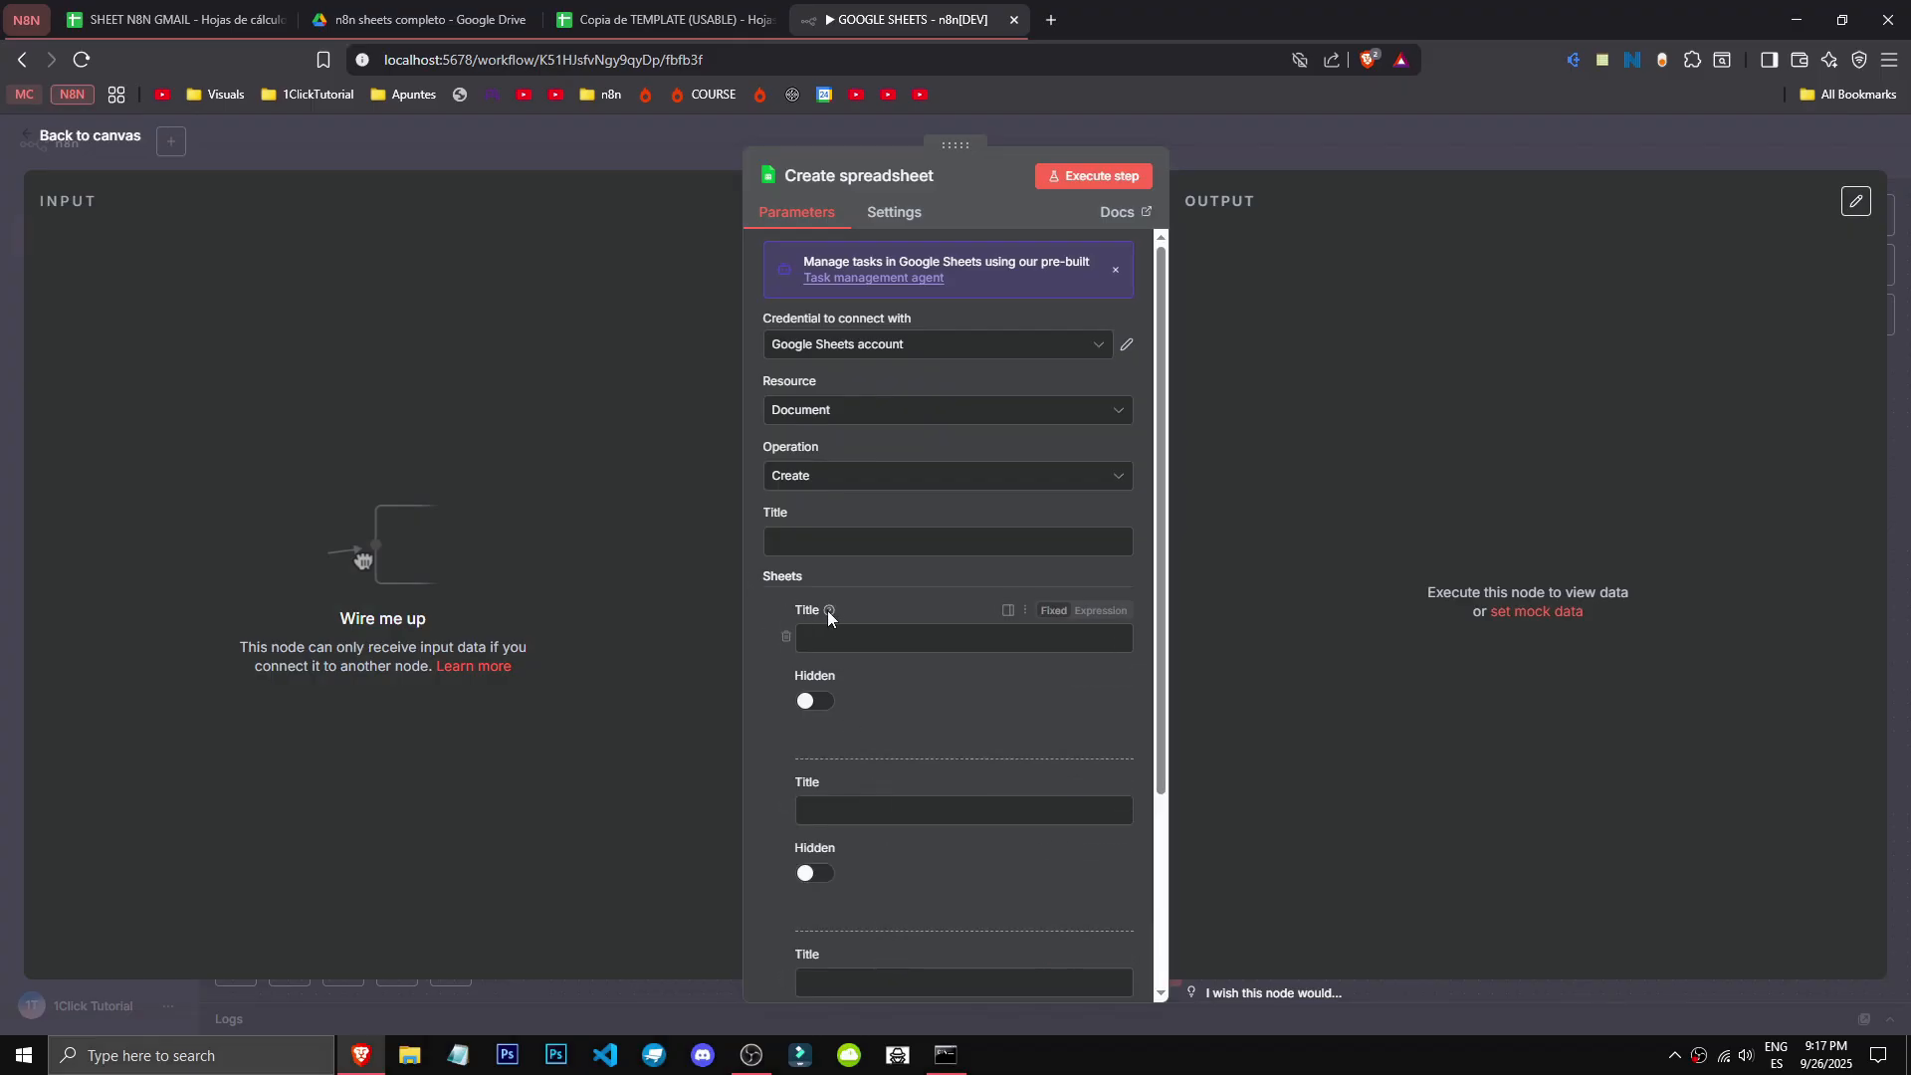
click(786, 638)
click(787, 638)
click(787, 638)
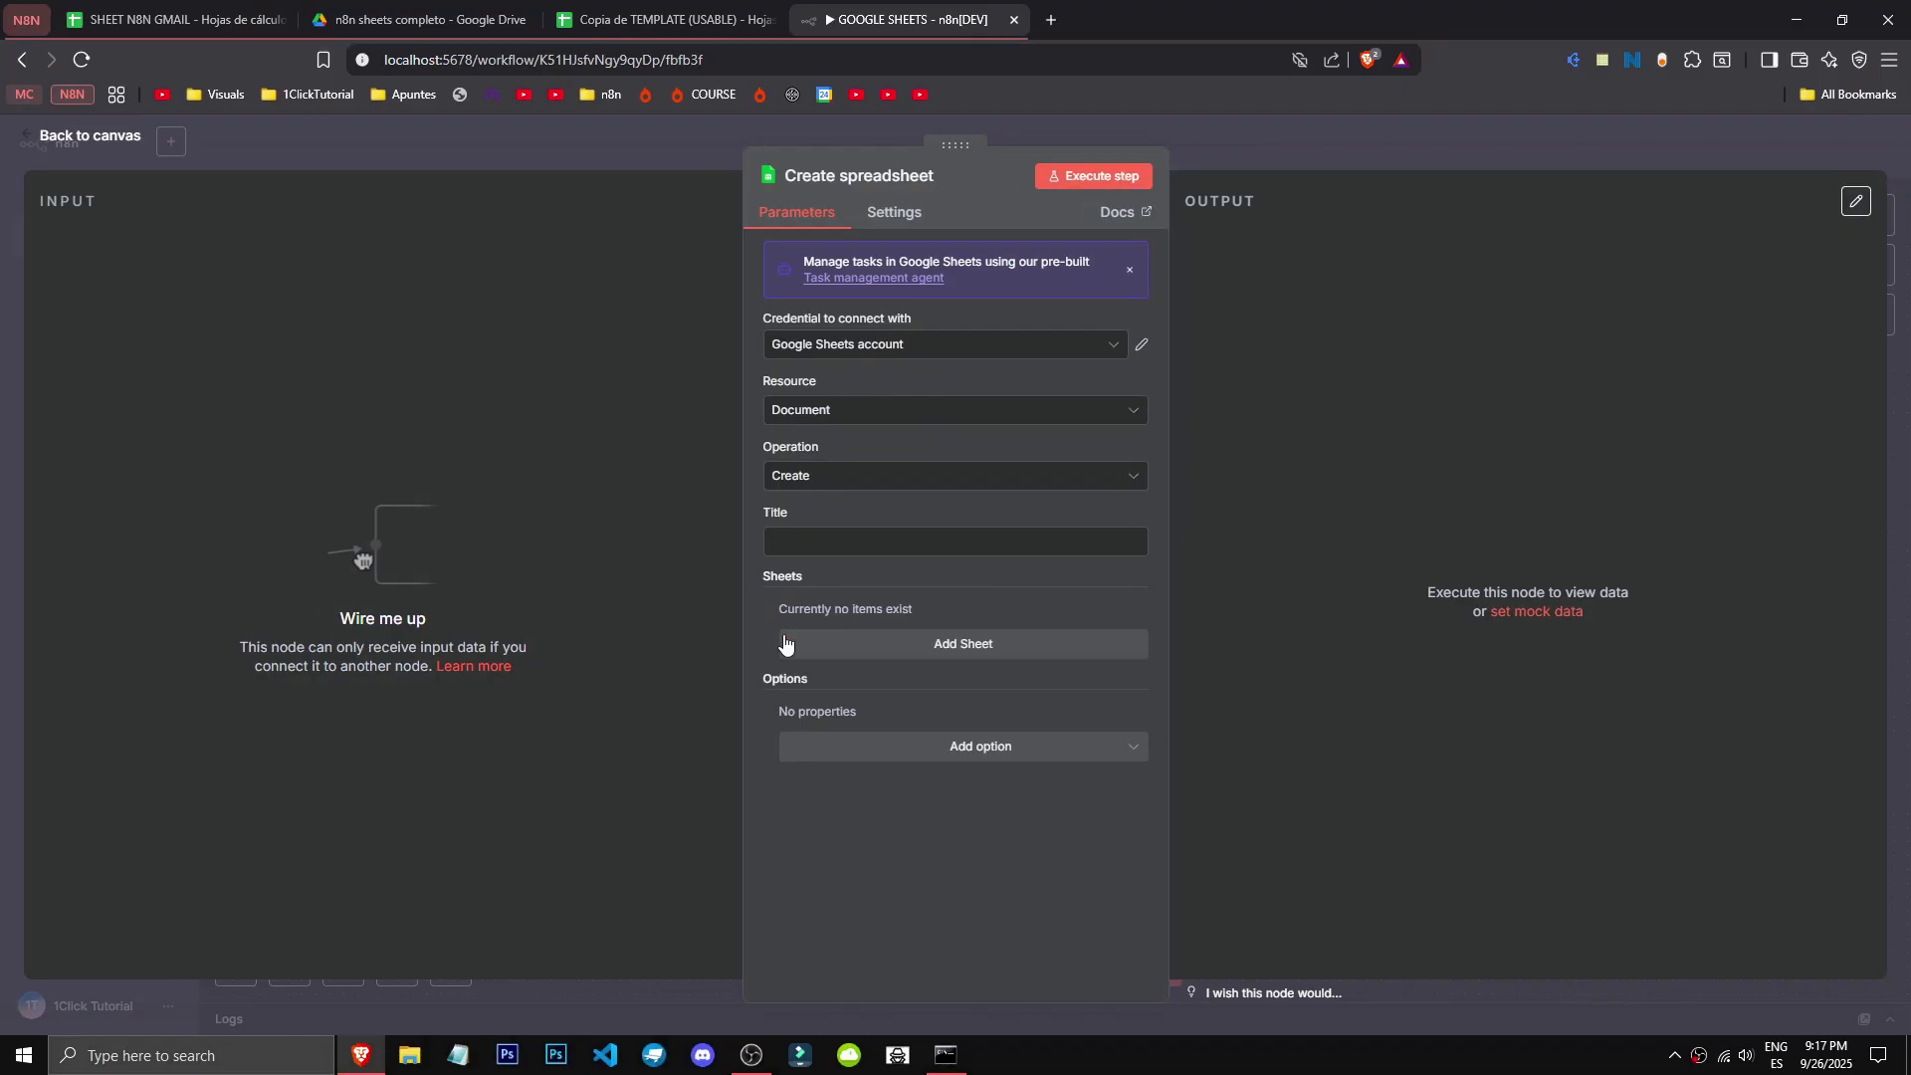
Step: Try the Locale option, read its help on accepted formats, and remove the option
click(962, 747)
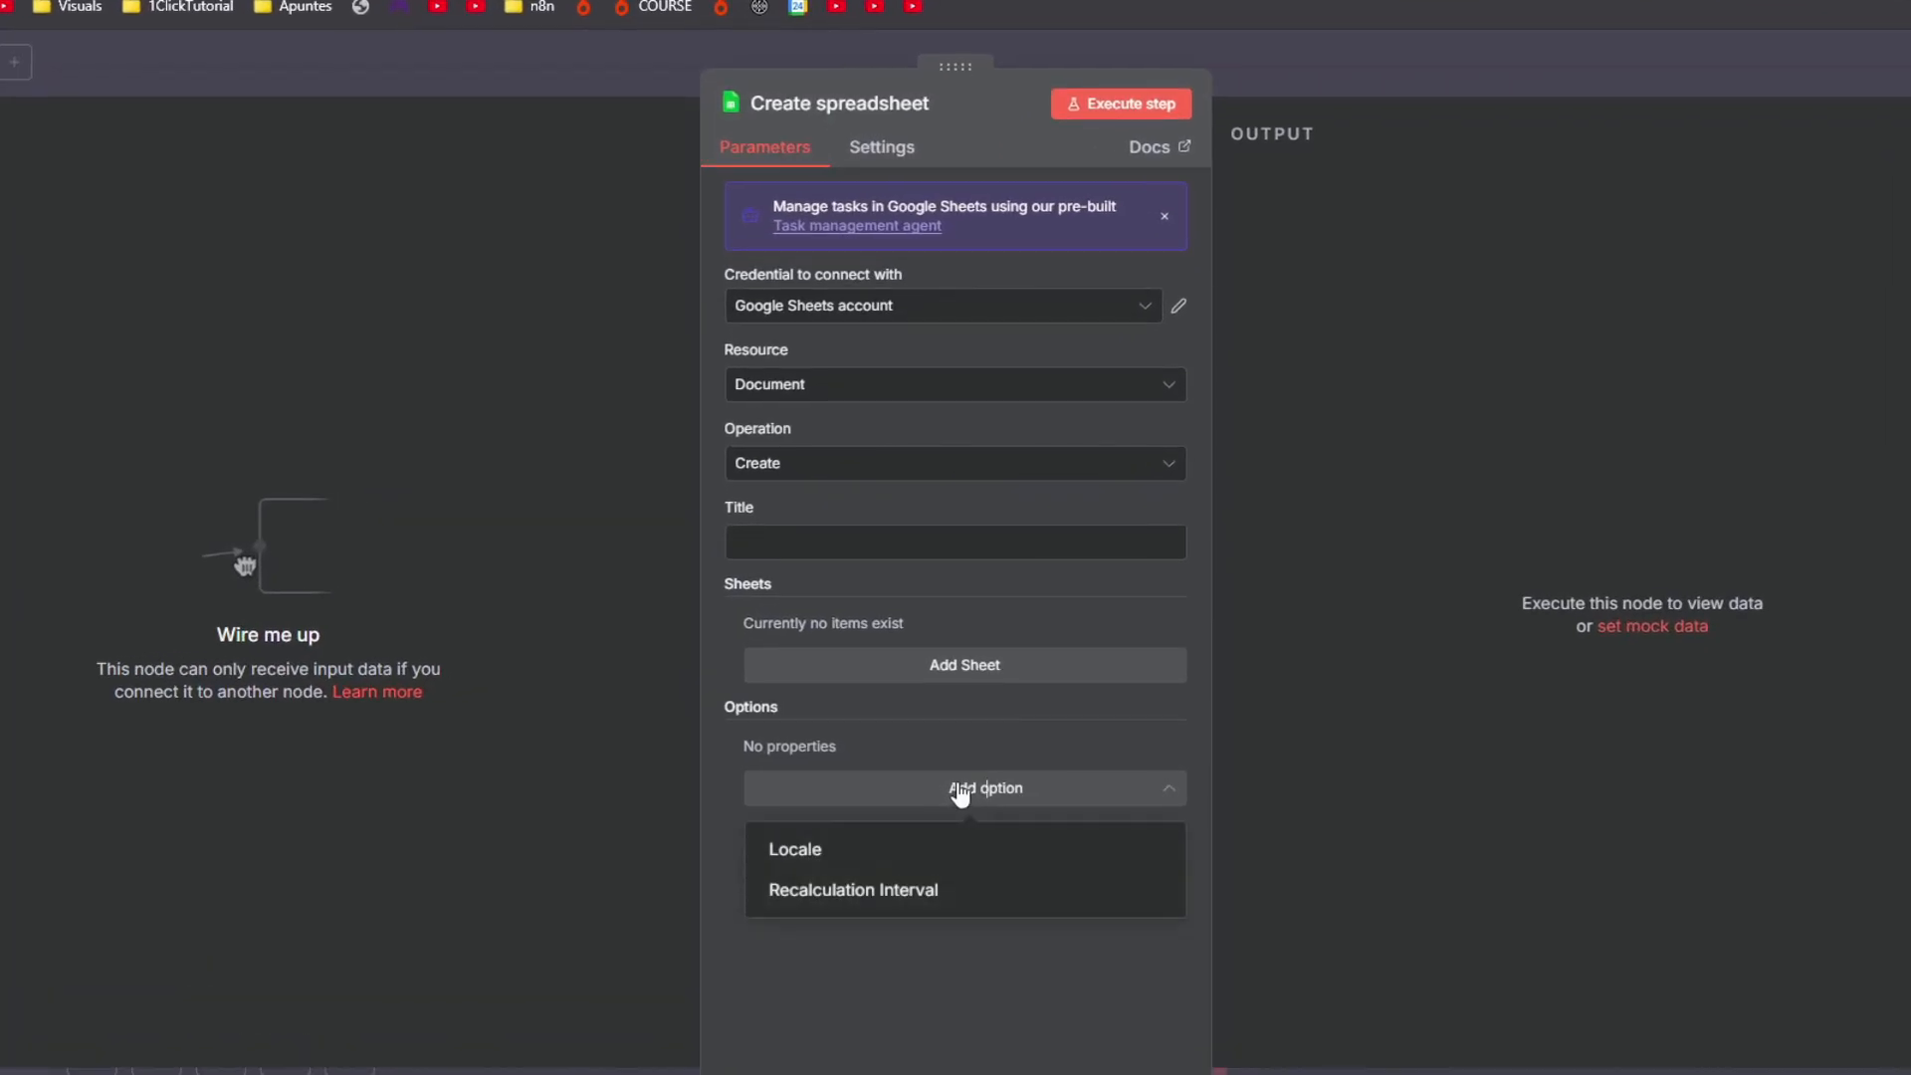
click(948, 792)
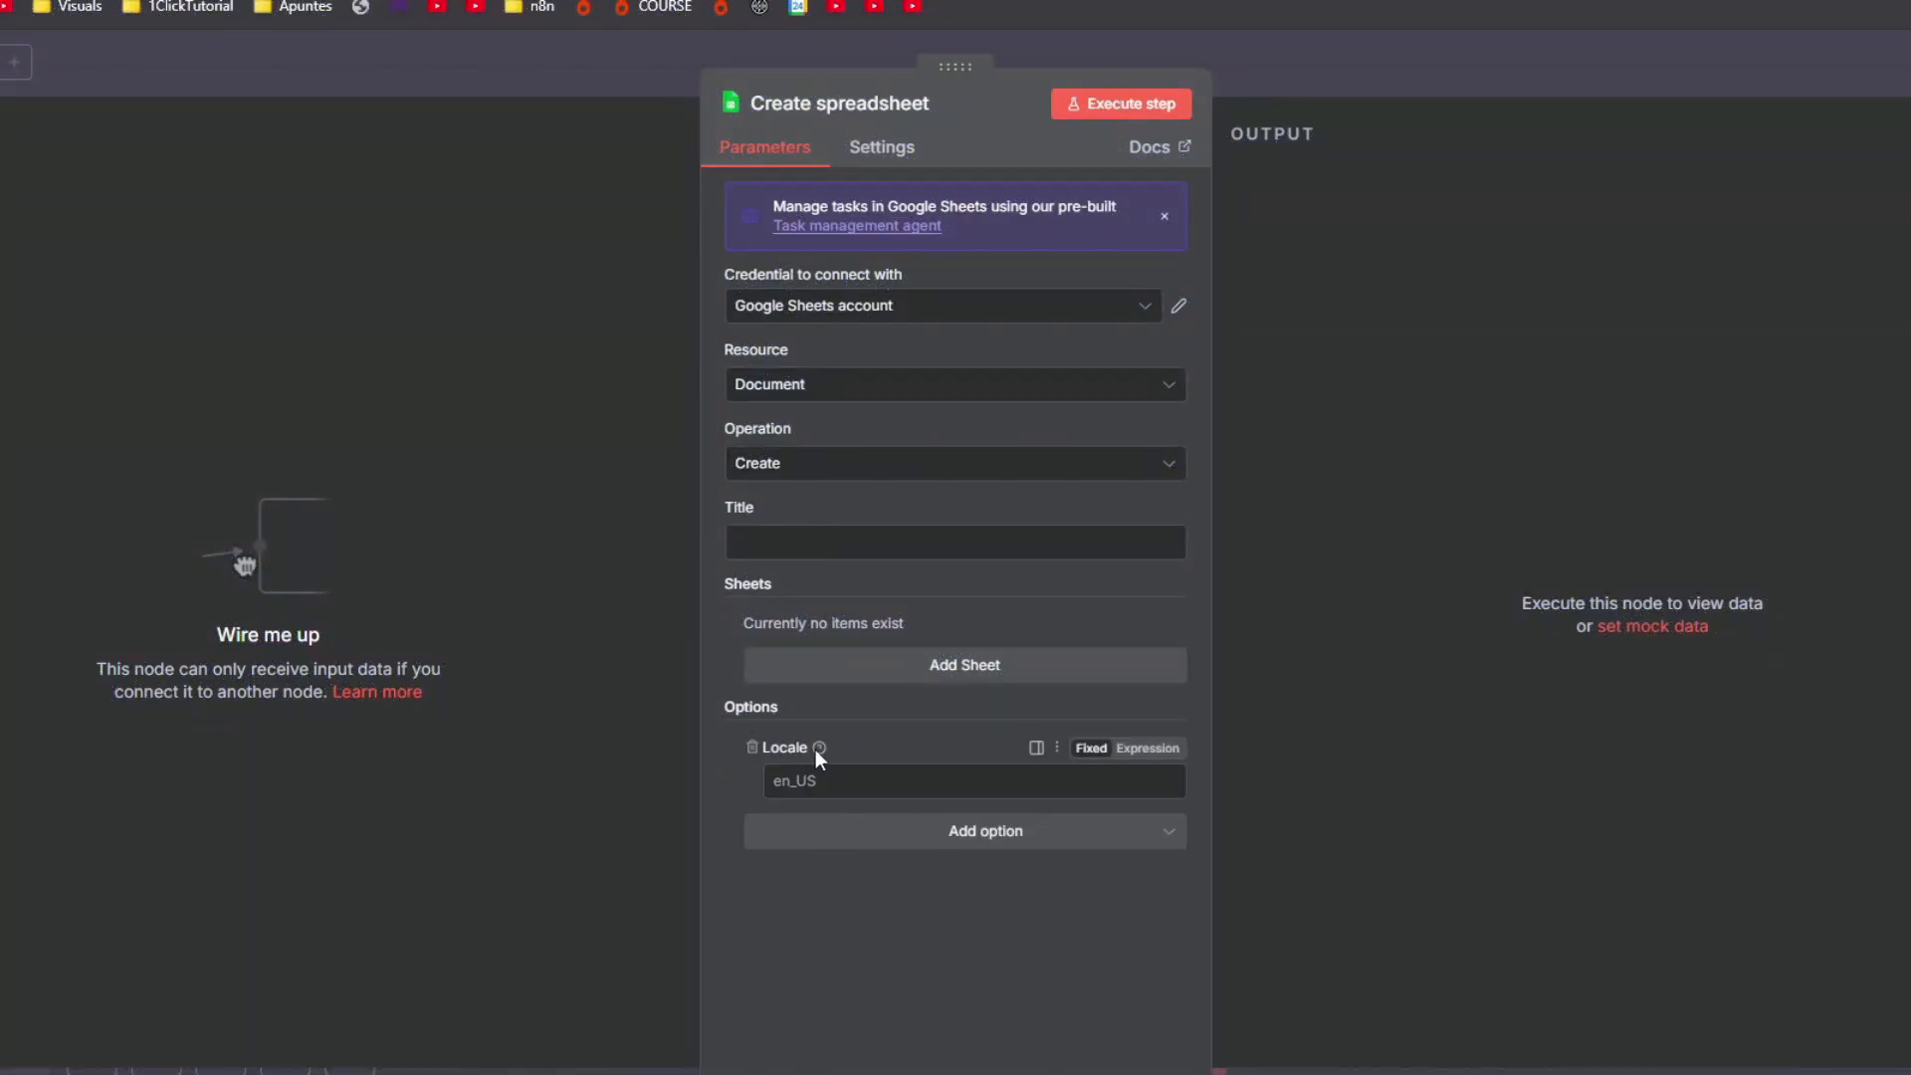
mouse_move(820, 748)
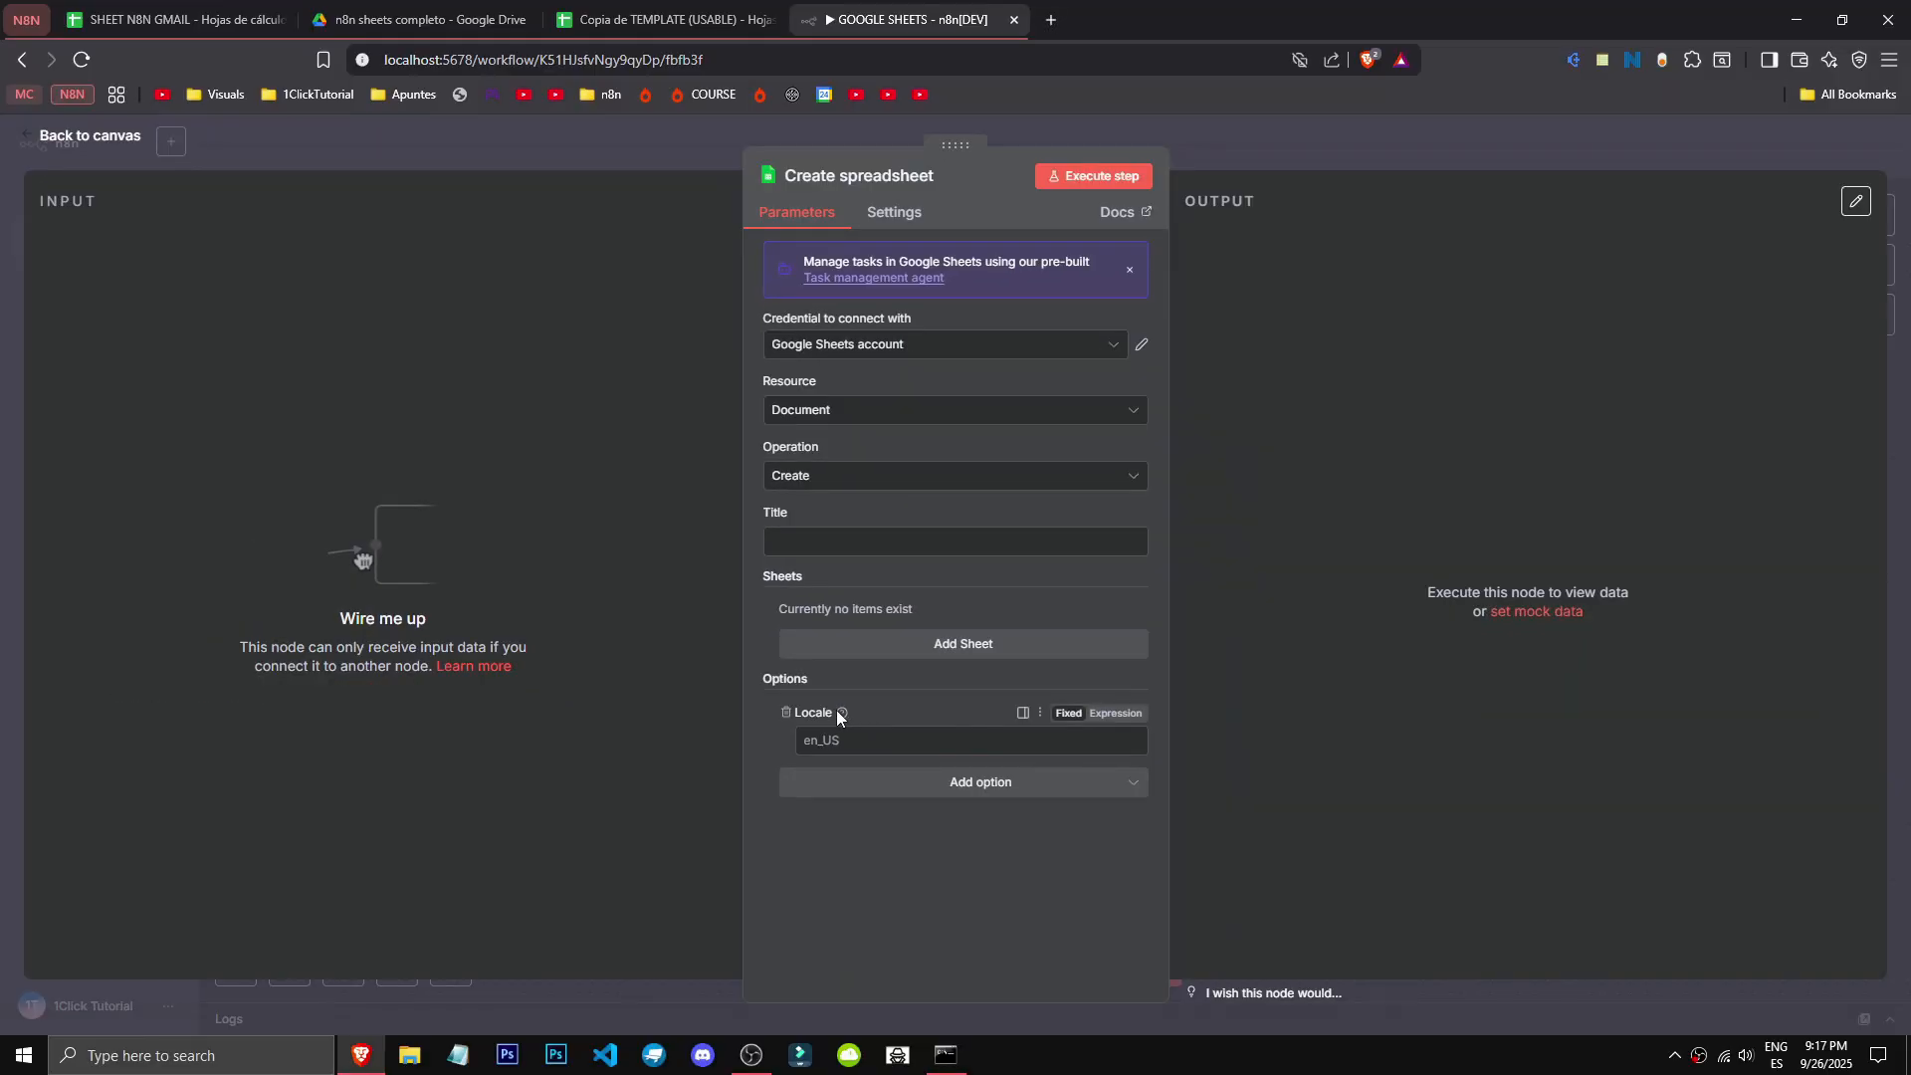
mouse_move(841, 714)
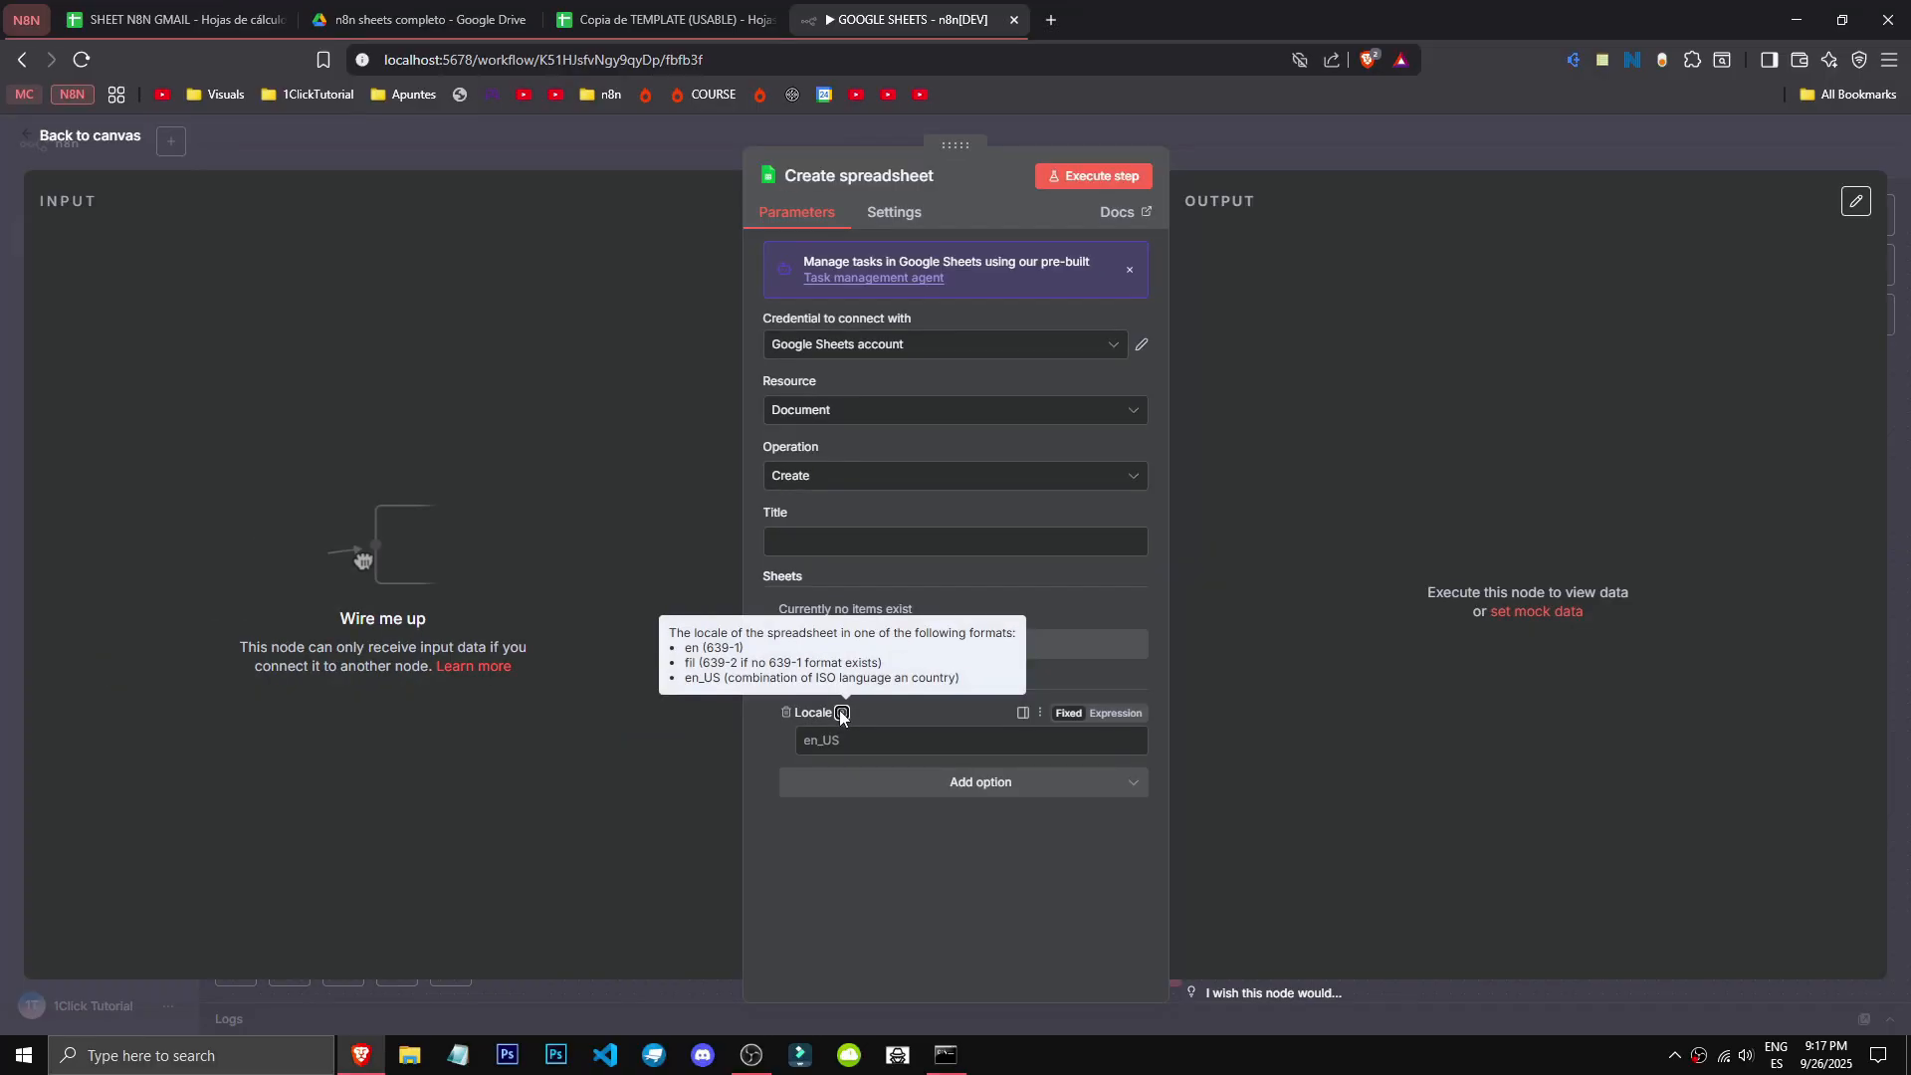
click(752, 746)
Step: Add the Recalculation Interval option, review its intervals while keeping Default, and return to the canvas
click(889, 760)
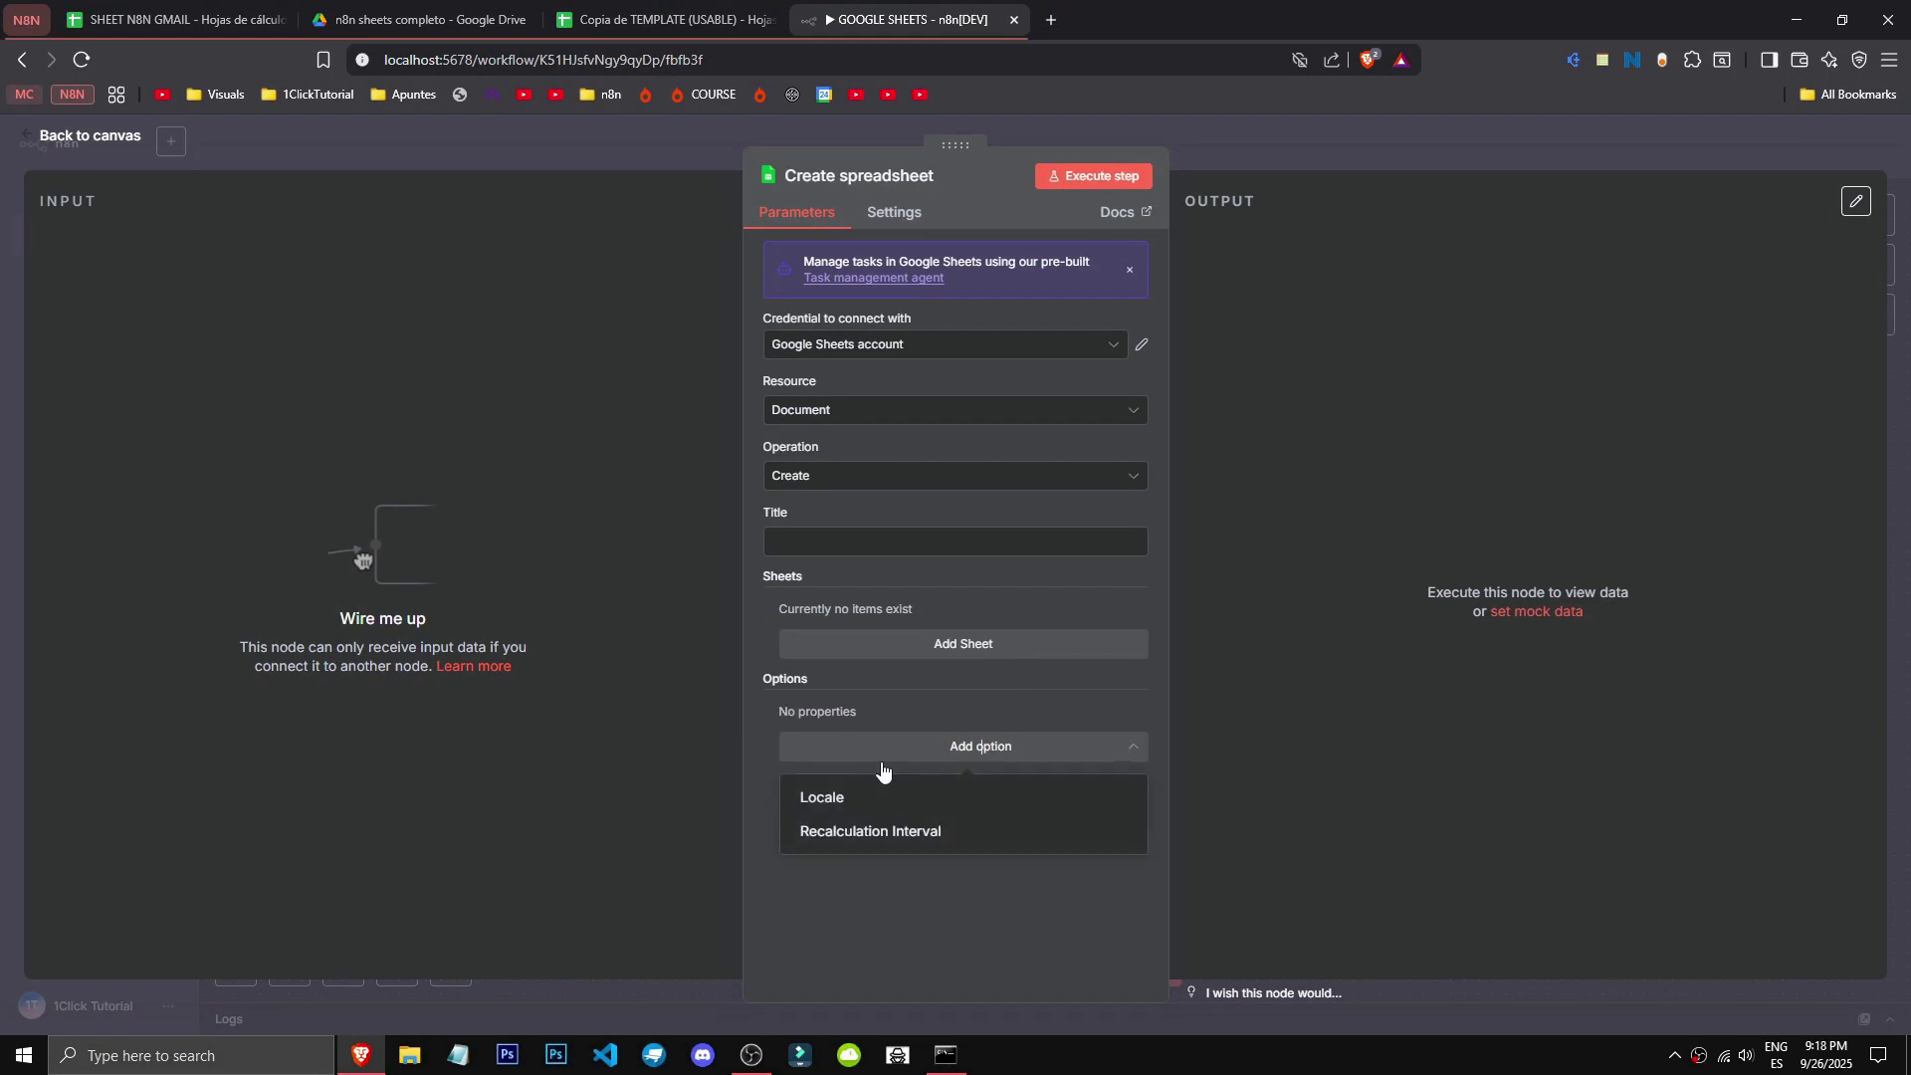
click(909, 866)
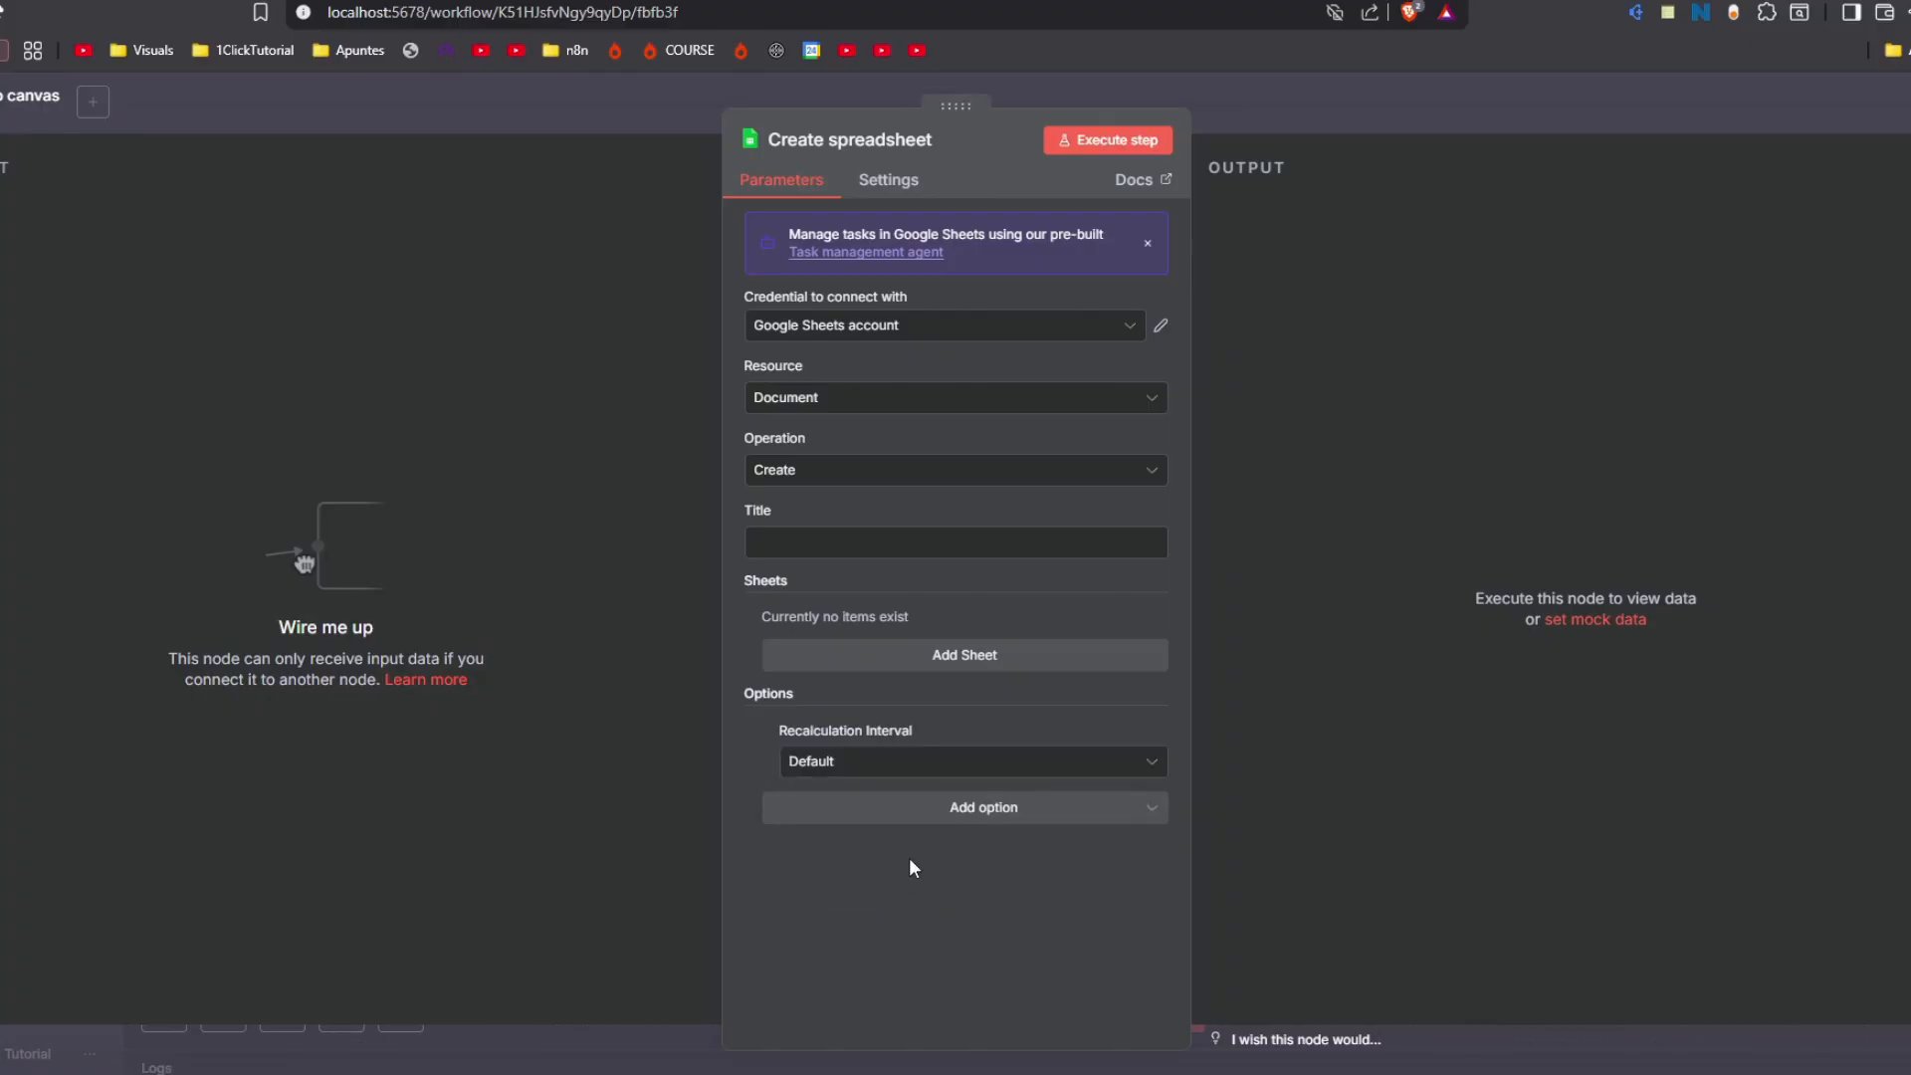
click(892, 762)
click(929, 732)
mouse_move(925, 731)
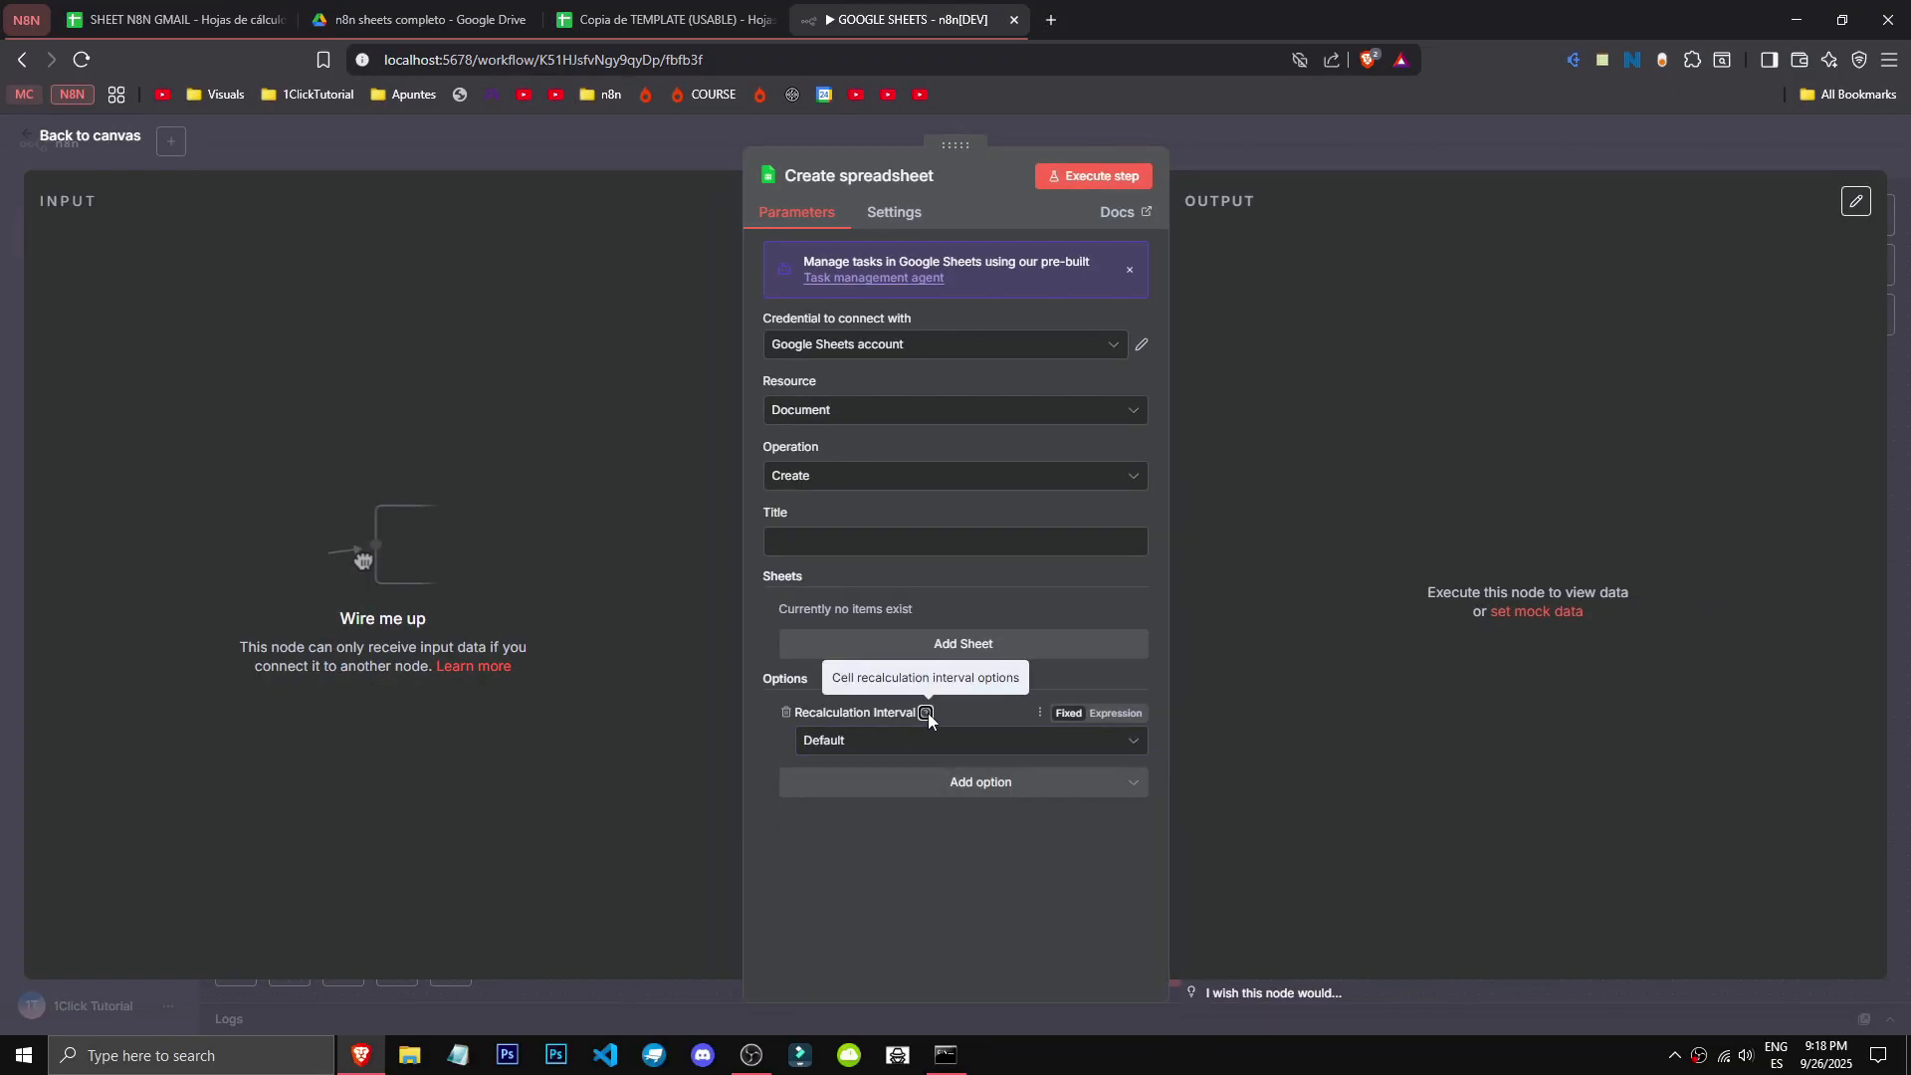
click(970, 741)
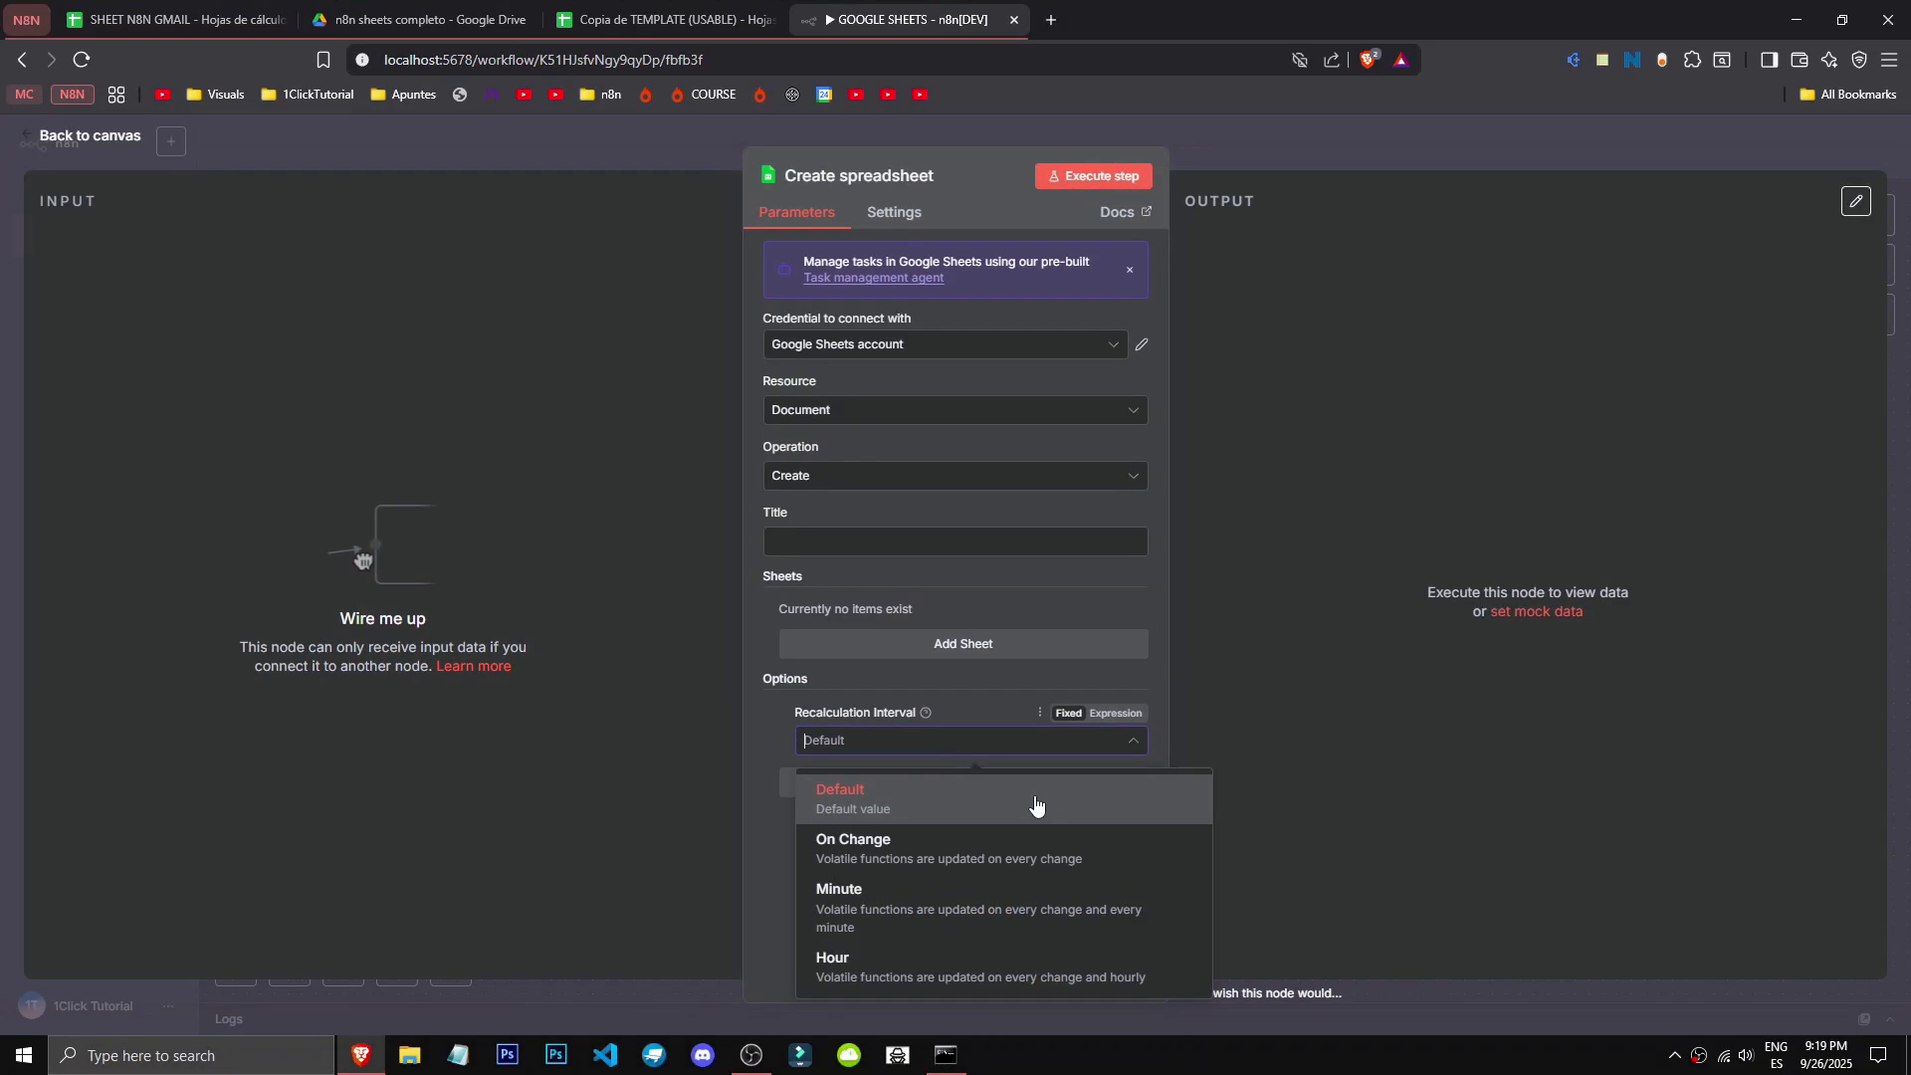
click(1219, 358)
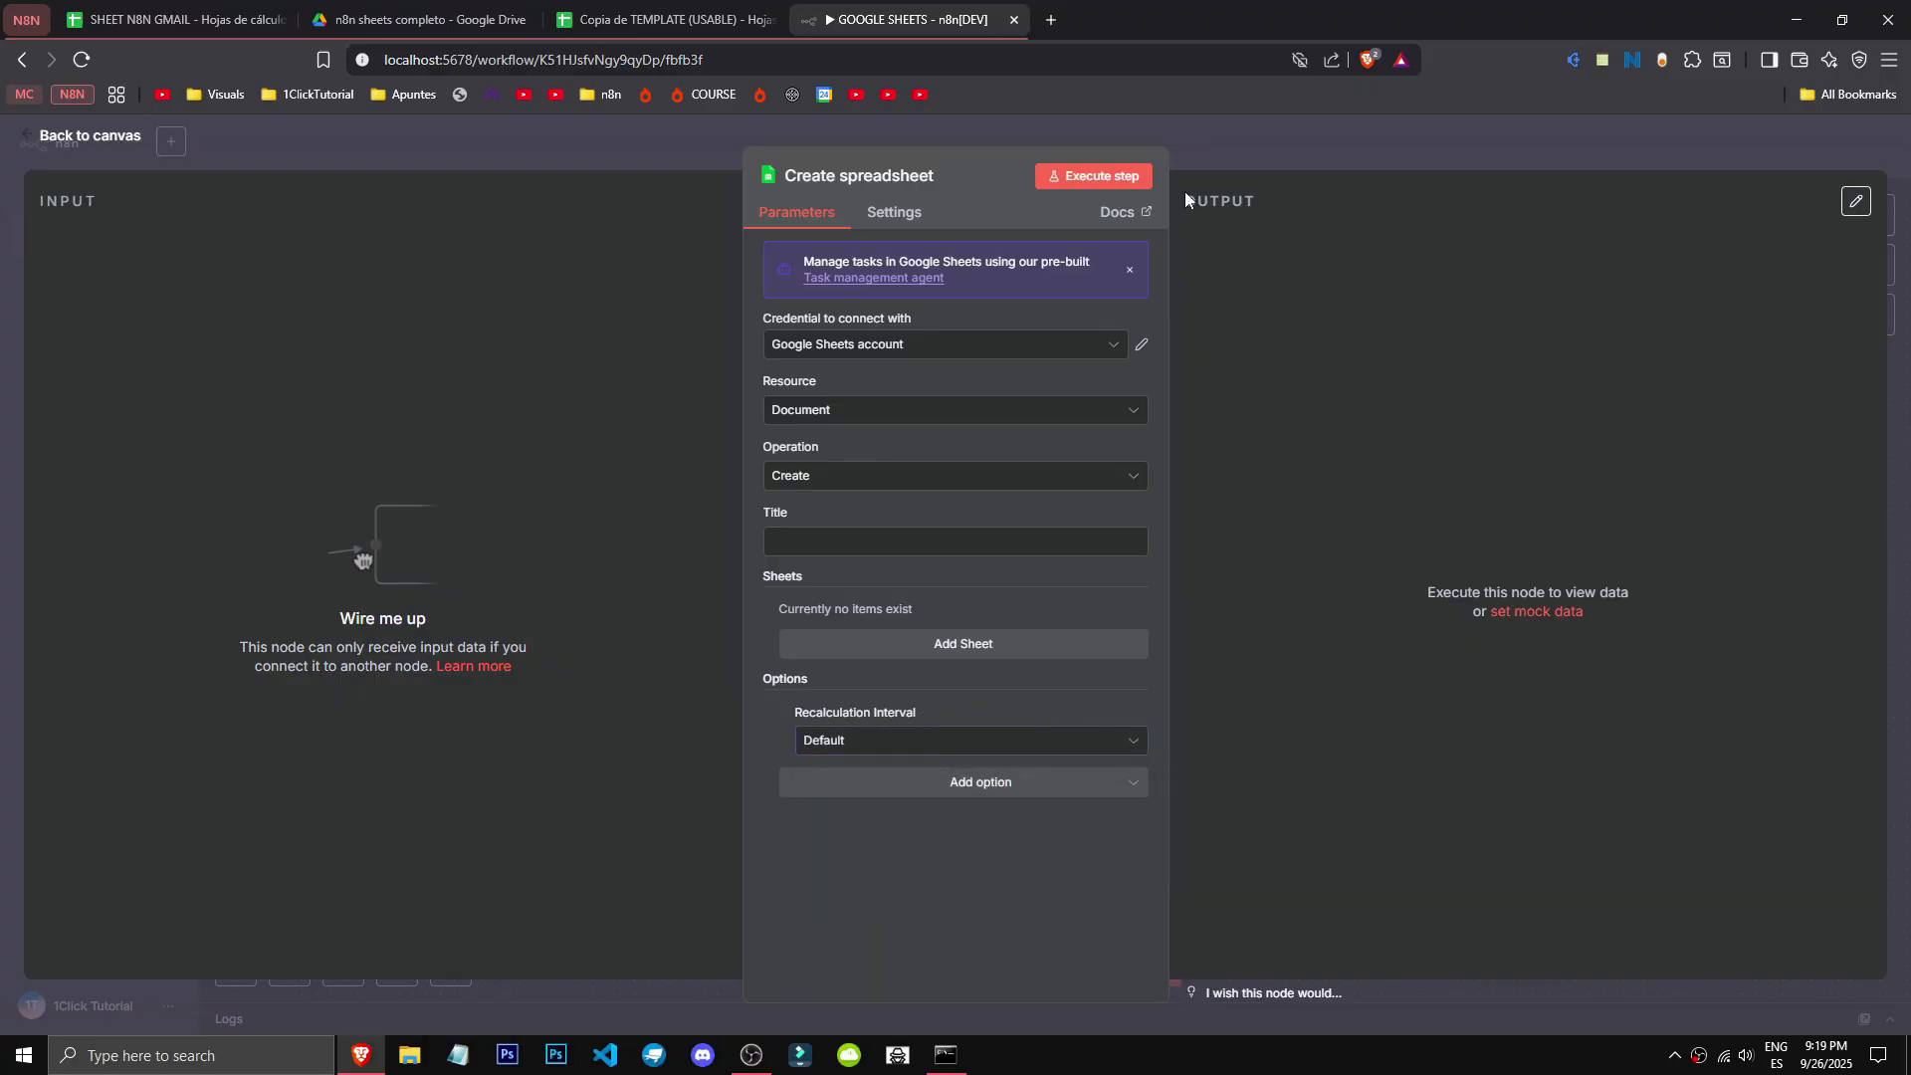
click(1294, 199)
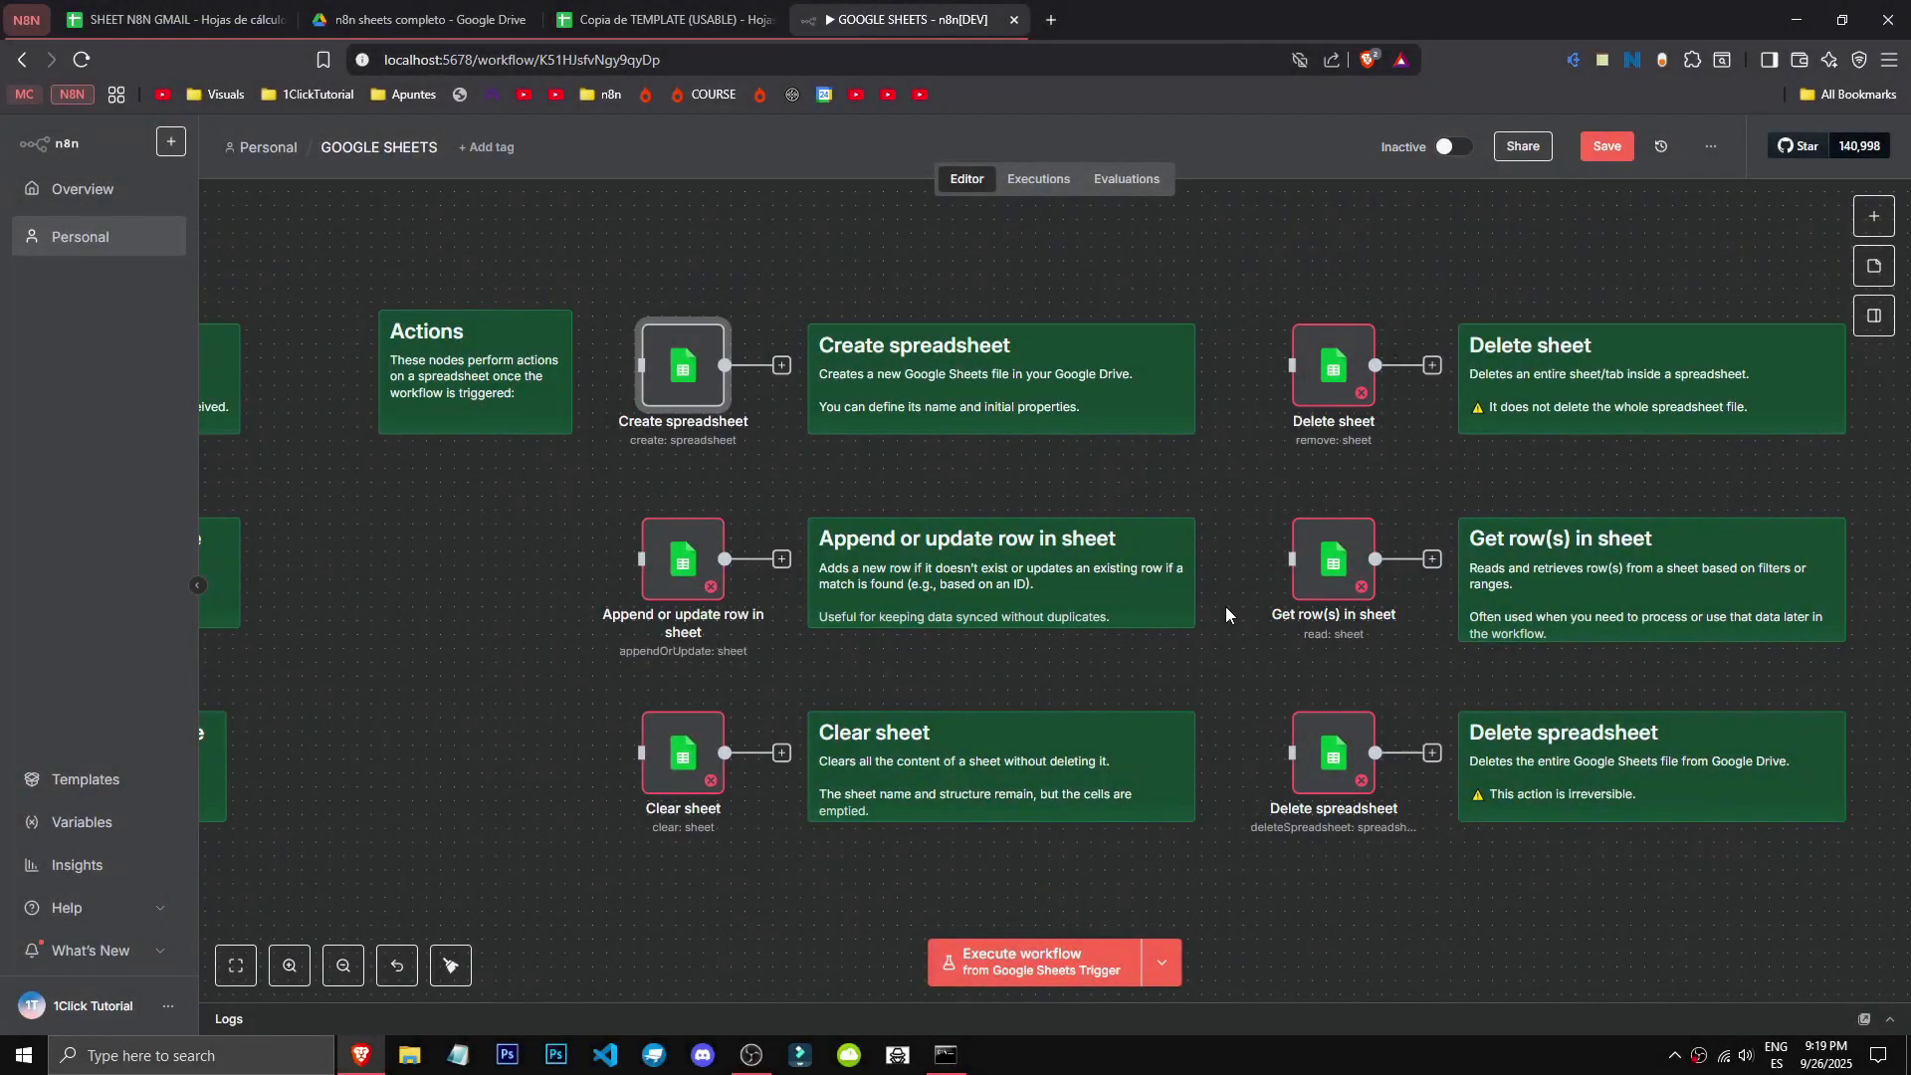
Step: Open the Append or update row in sheet node and select the SHEET N8N GMAIL document and 1ClickTutorial sheet
click(671, 560)
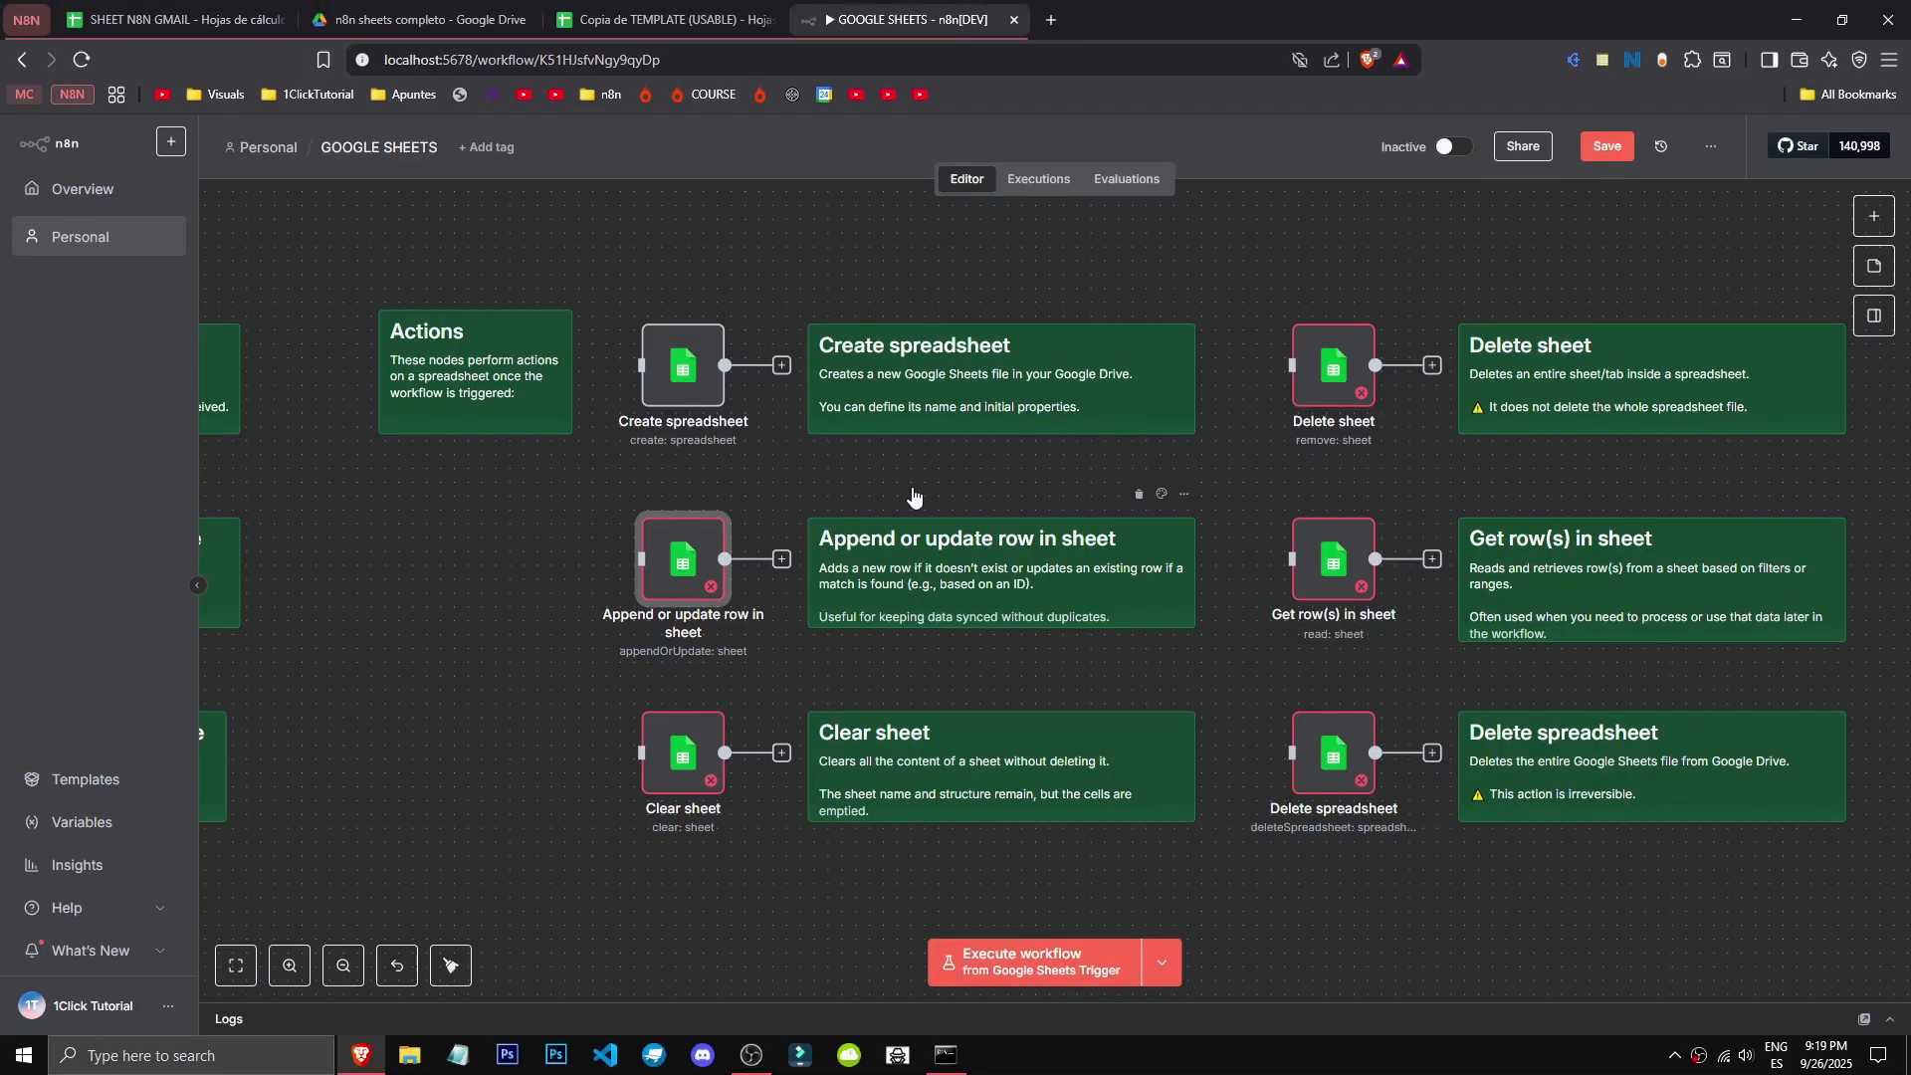
double_click(677, 569)
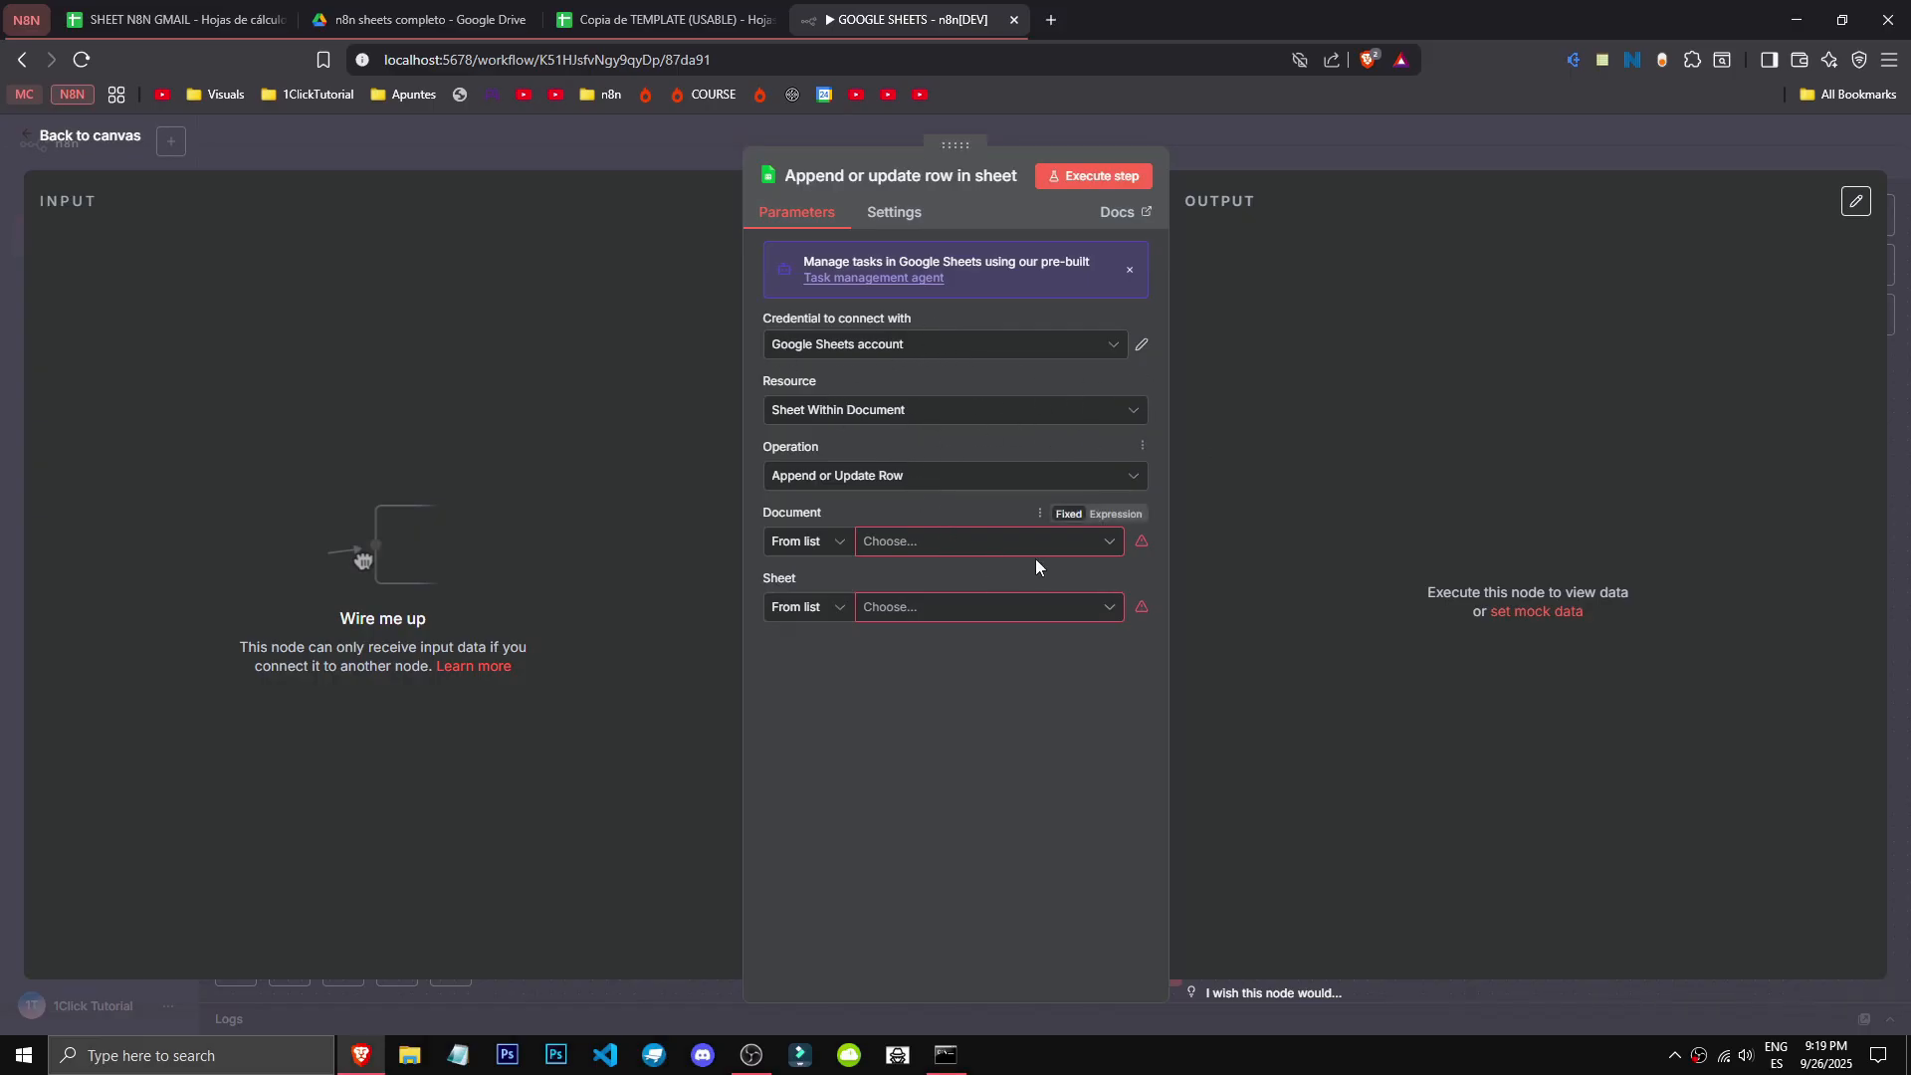
click(987, 544)
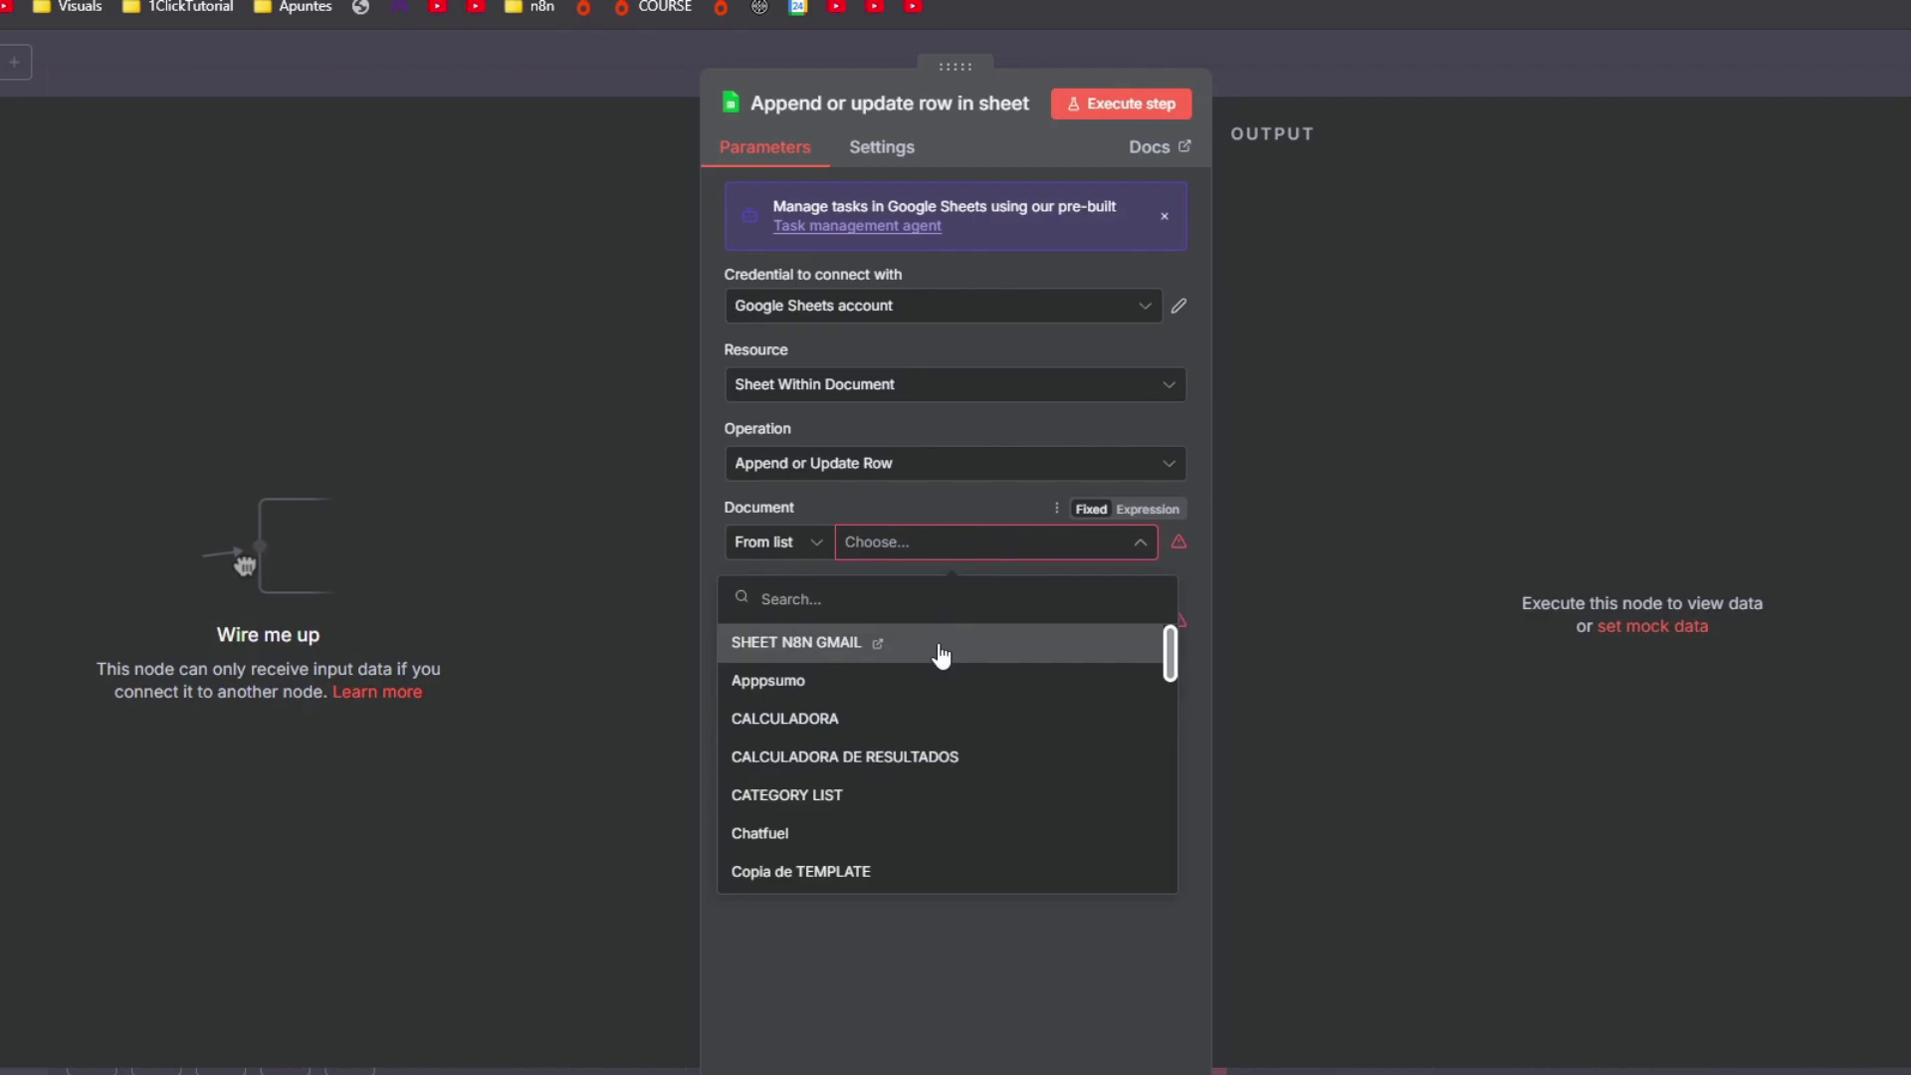
click(941, 652)
click(990, 625)
click(971, 677)
Step: Review the column mapping fields and add the Cell Format option, keeping Let Google Sheets format
scroll(786, 803, down, 2)
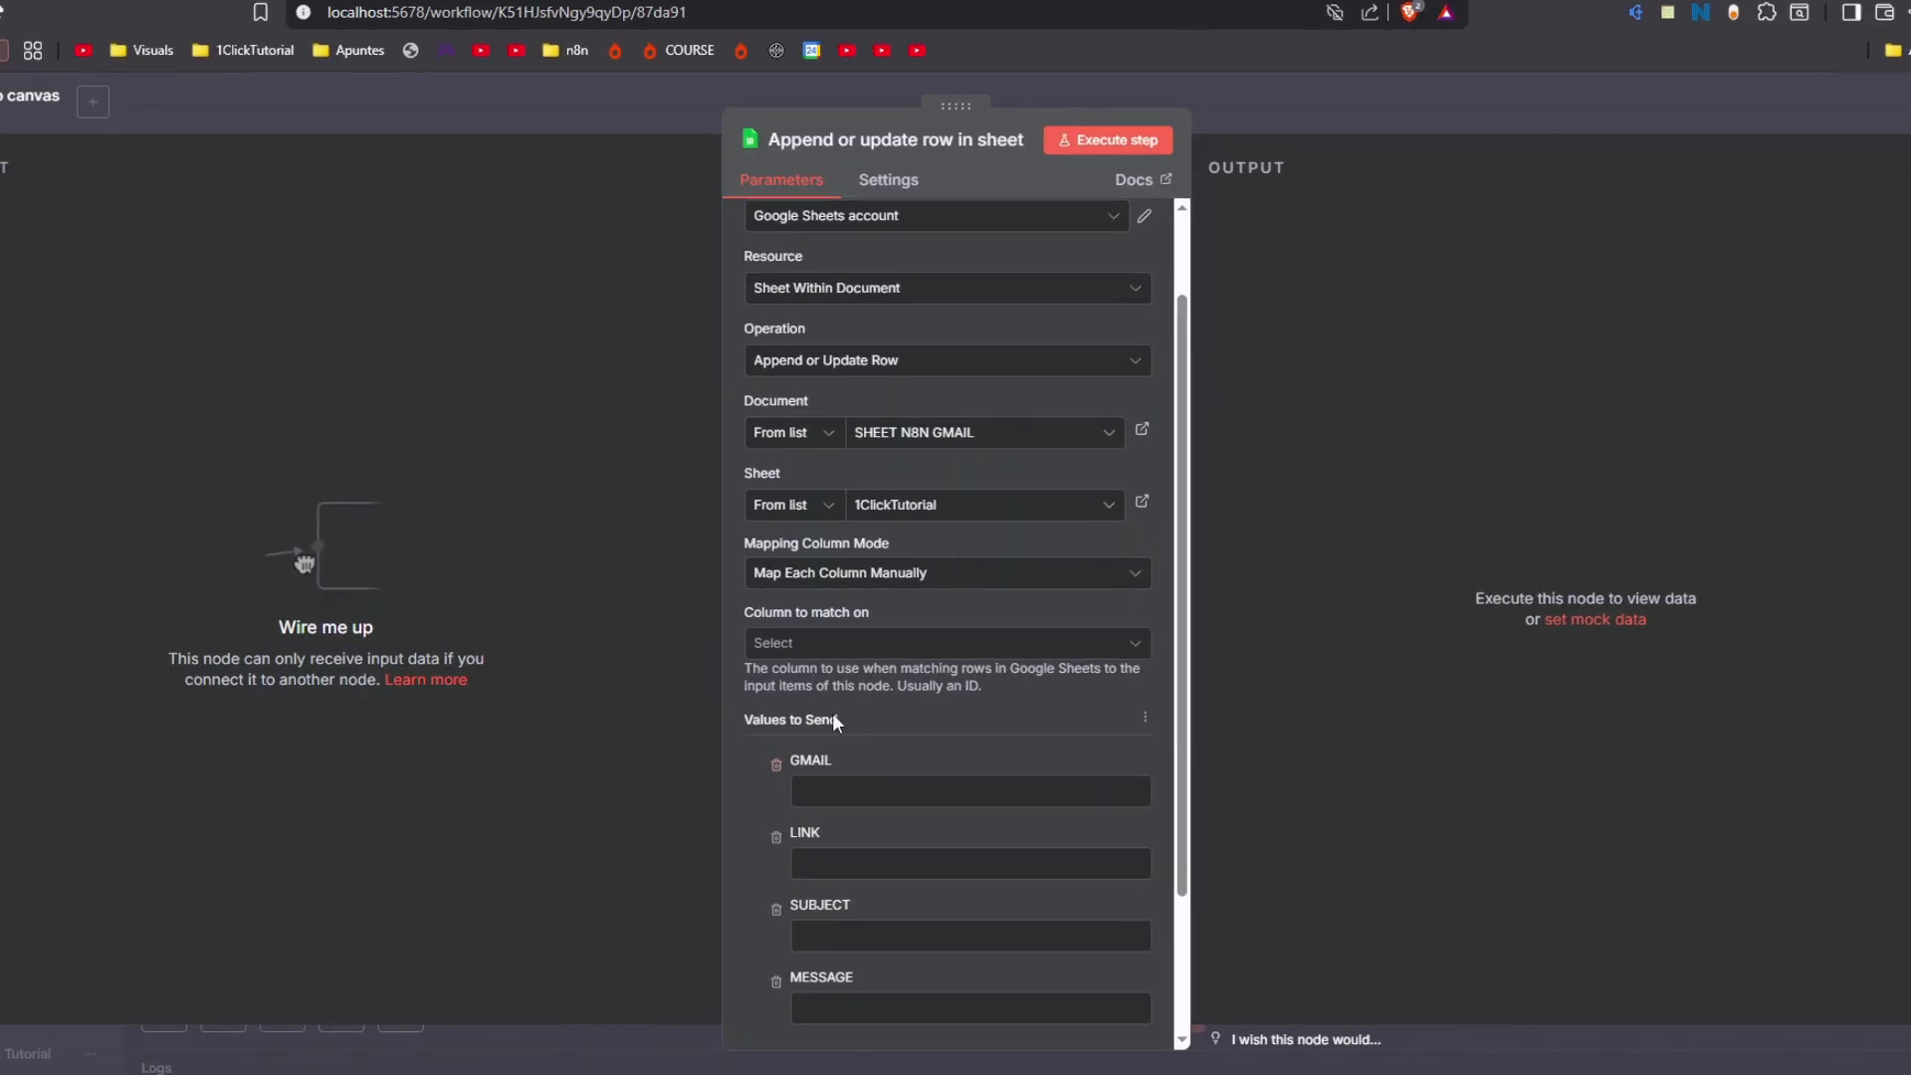
scroll(833, 712, down, 2)
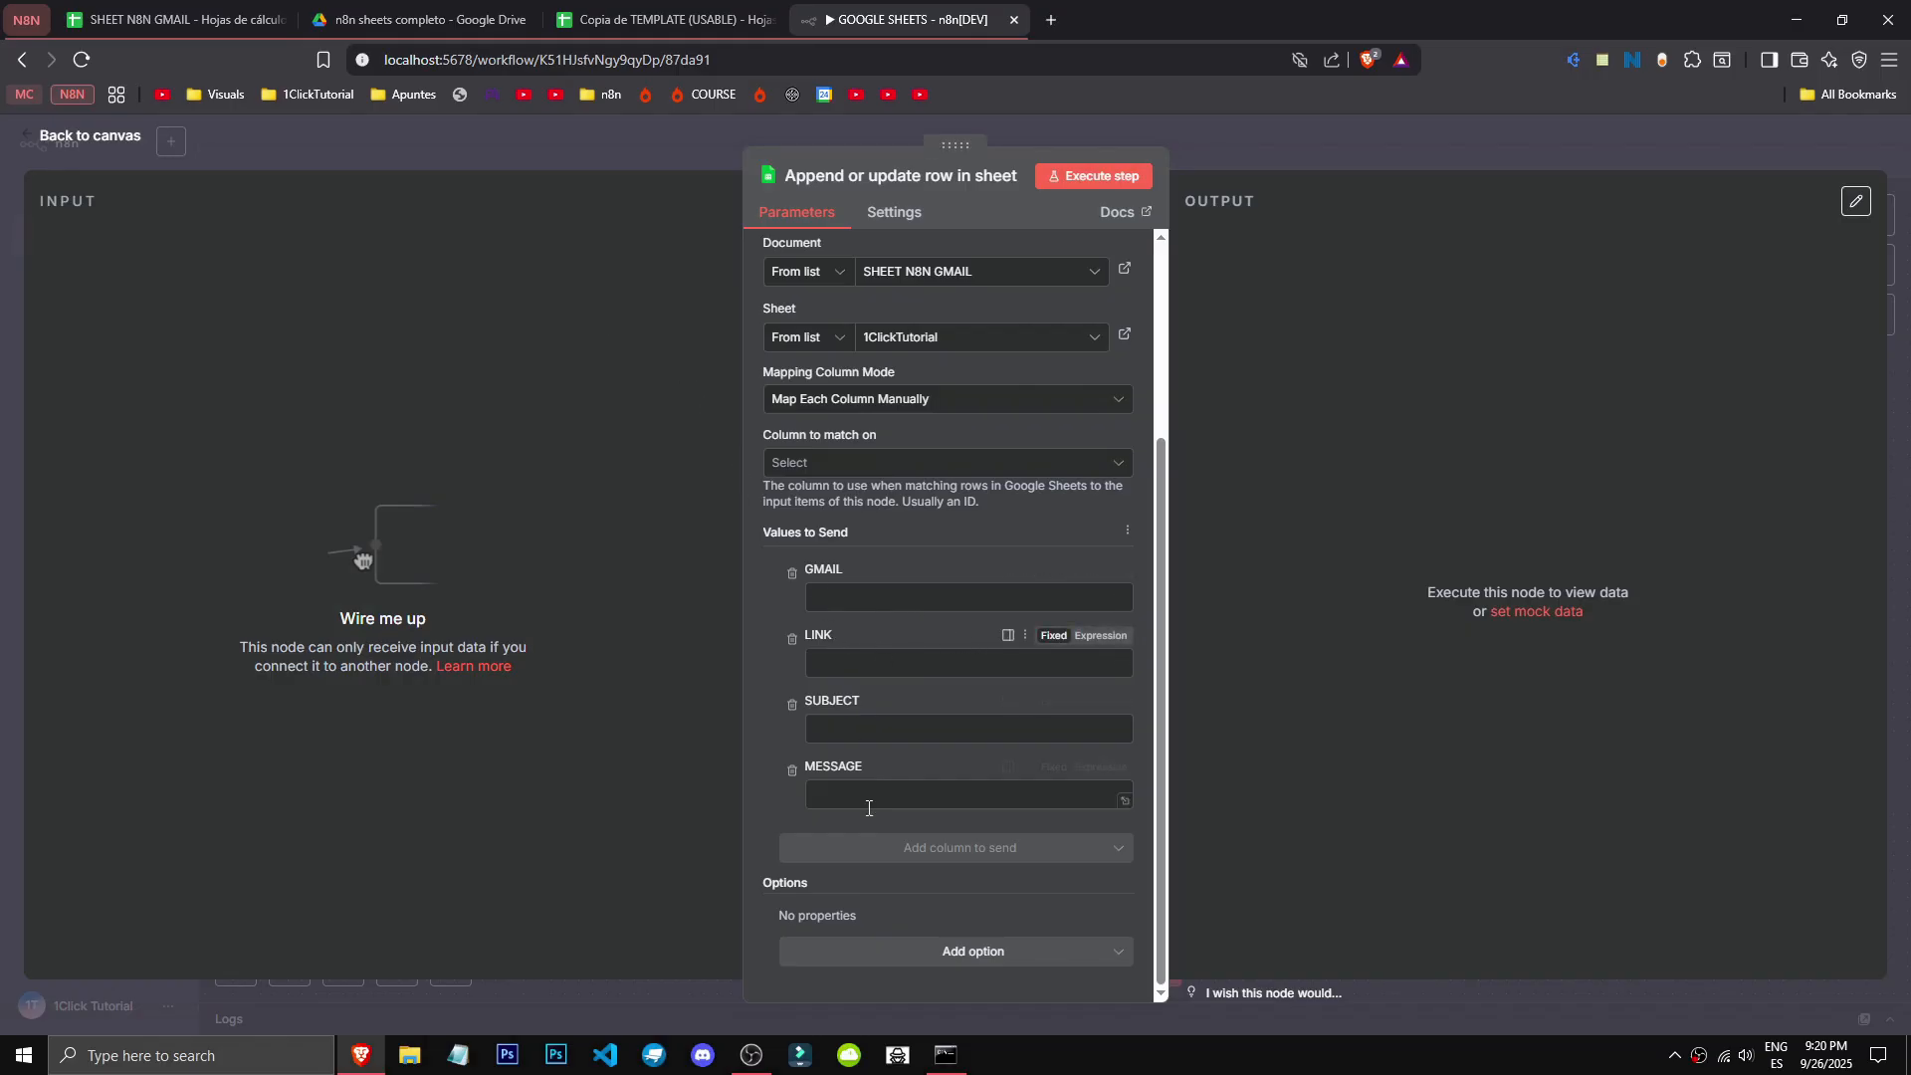
click(892, 955)
click(904, 832)
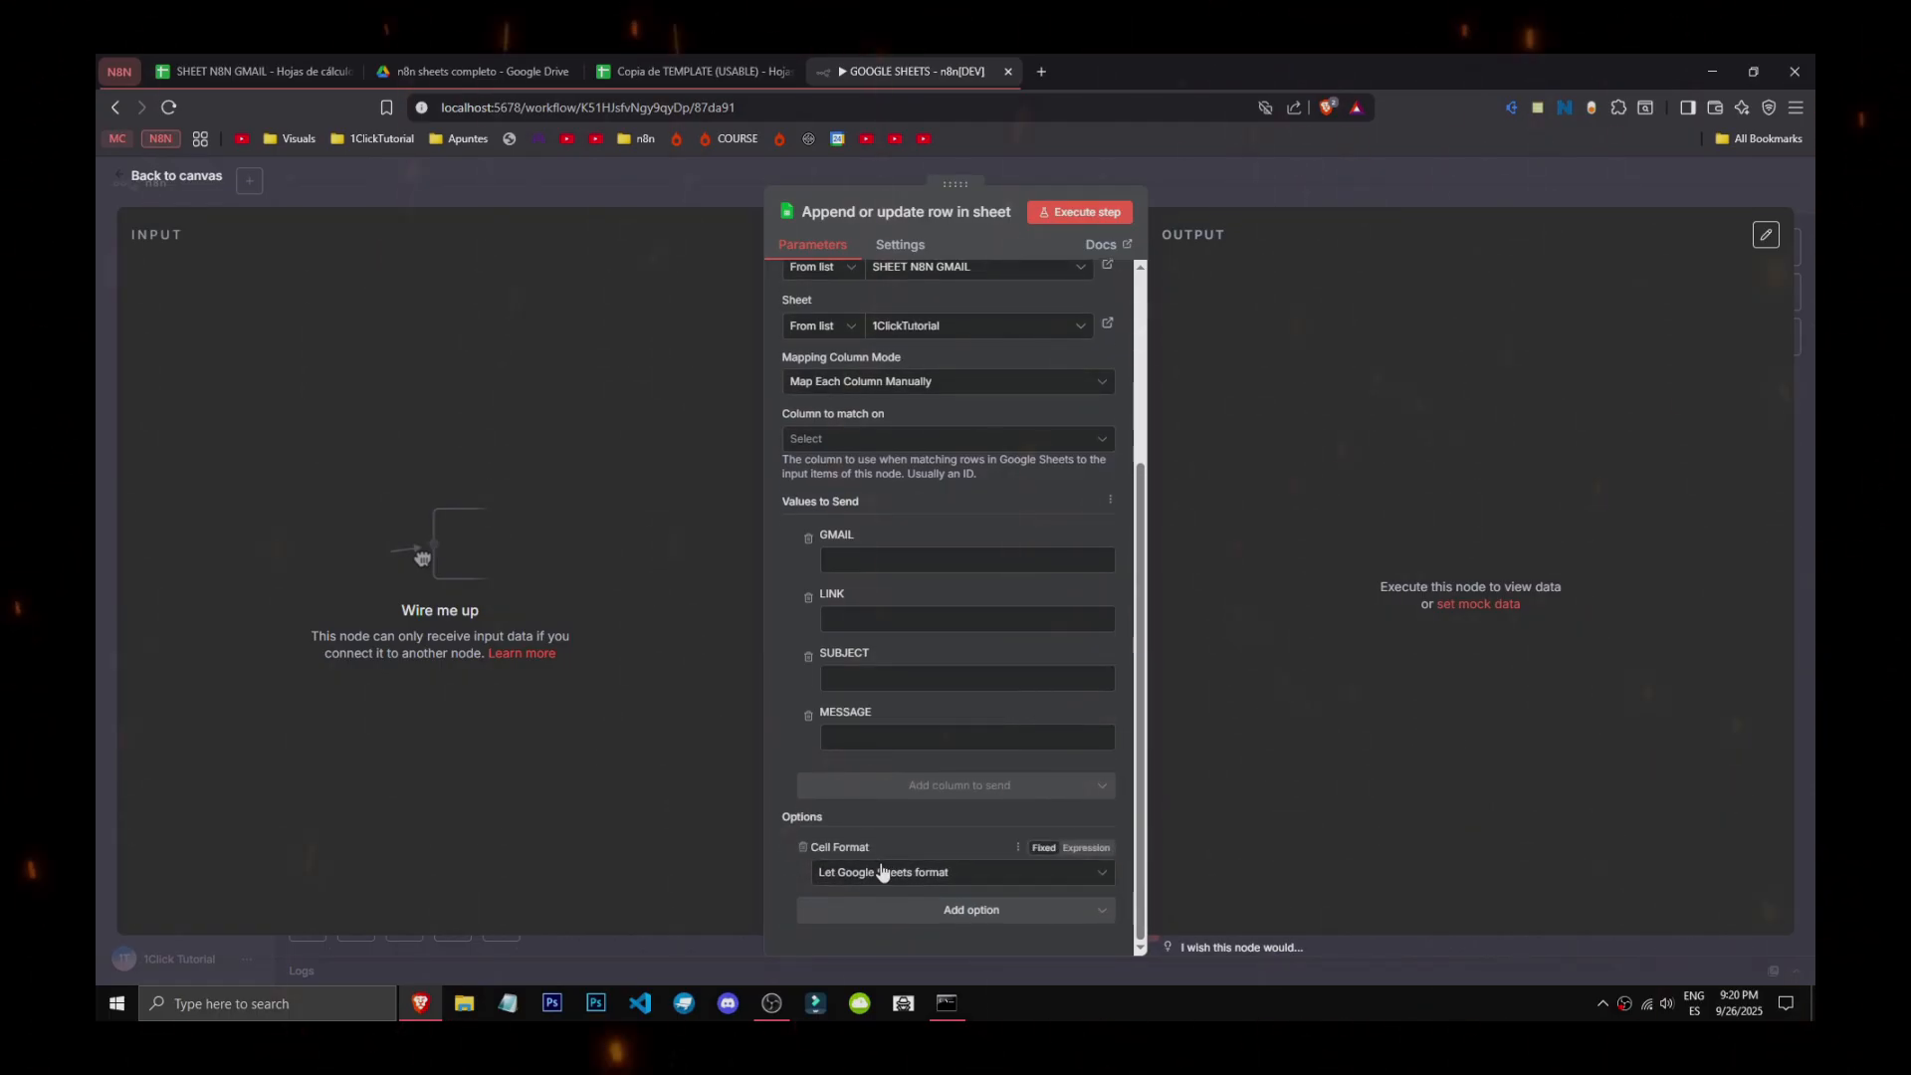
click(882, 872)
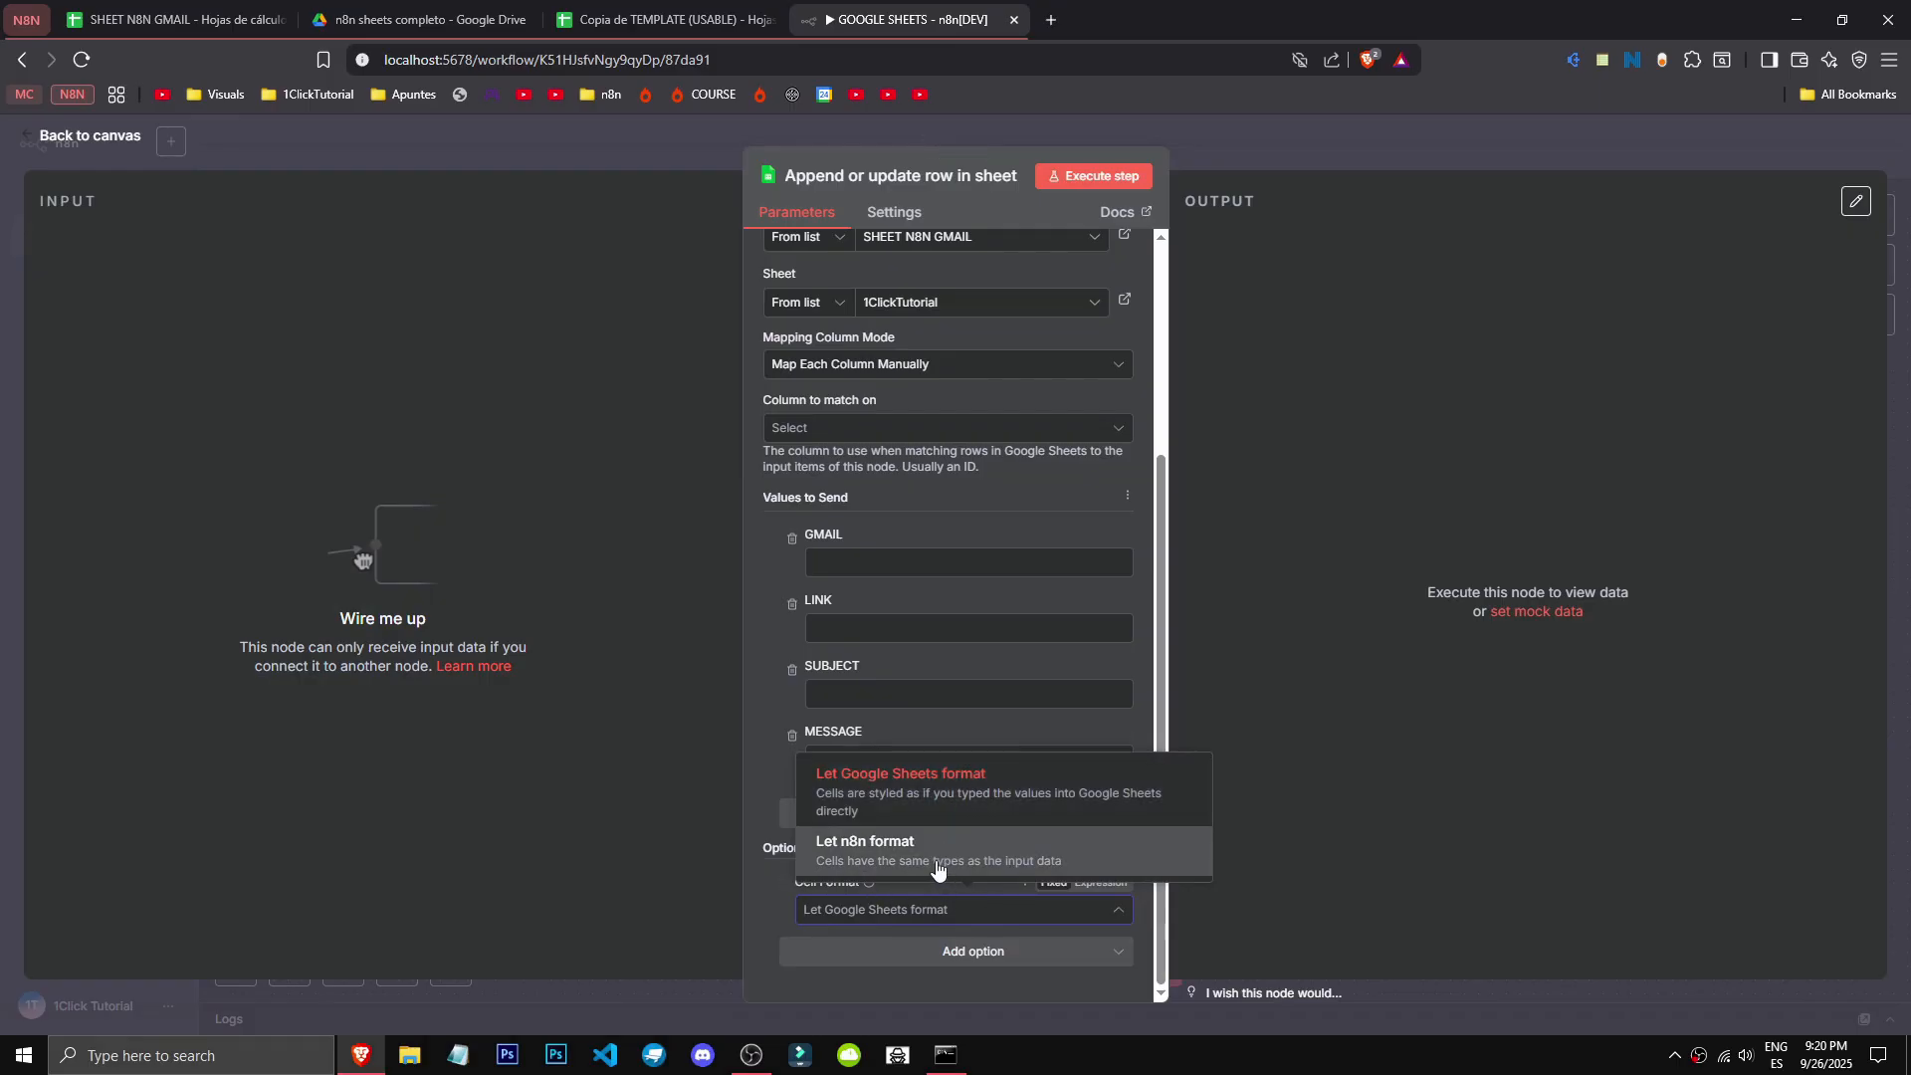
Step: Try the Data Location on Sheet option in the append or update node, and add the Minimise API Calls option
click(956, 952)
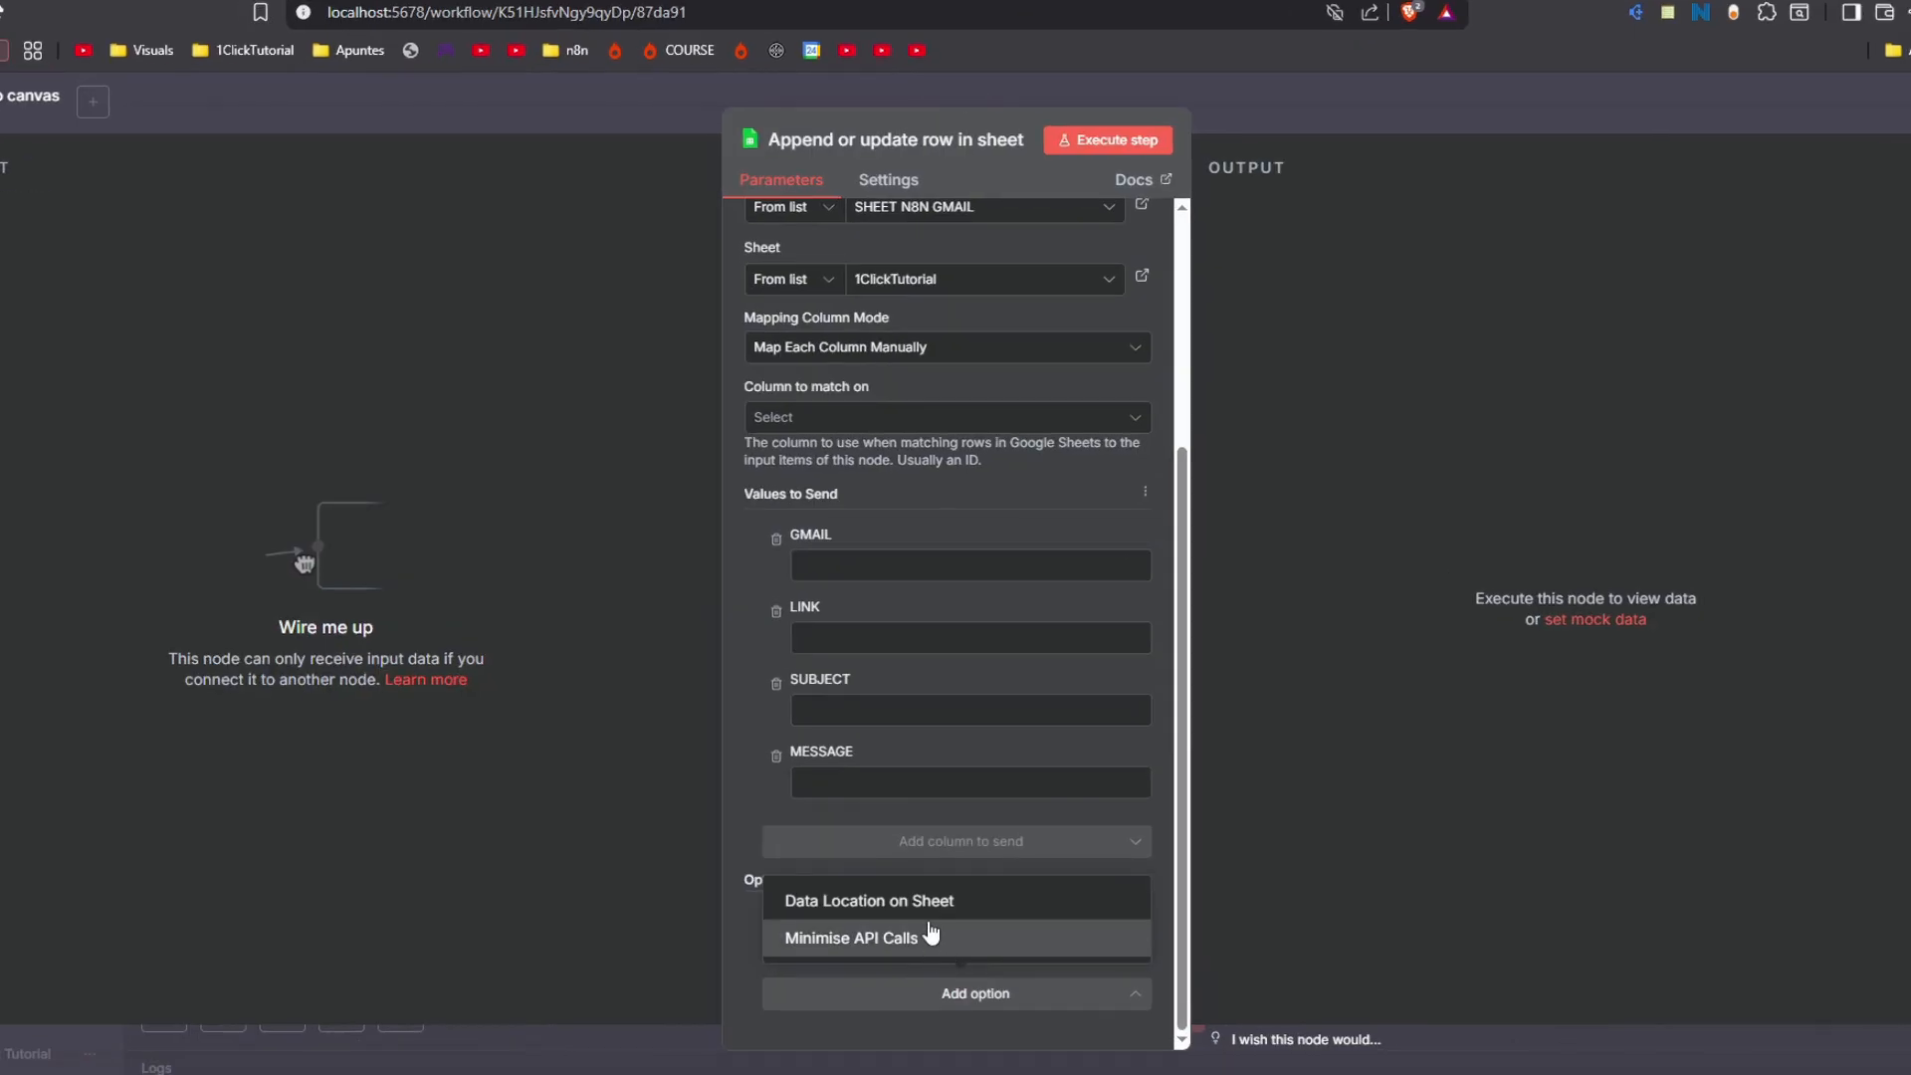
click(900, 900)
scroll(905, 904, down, 5)
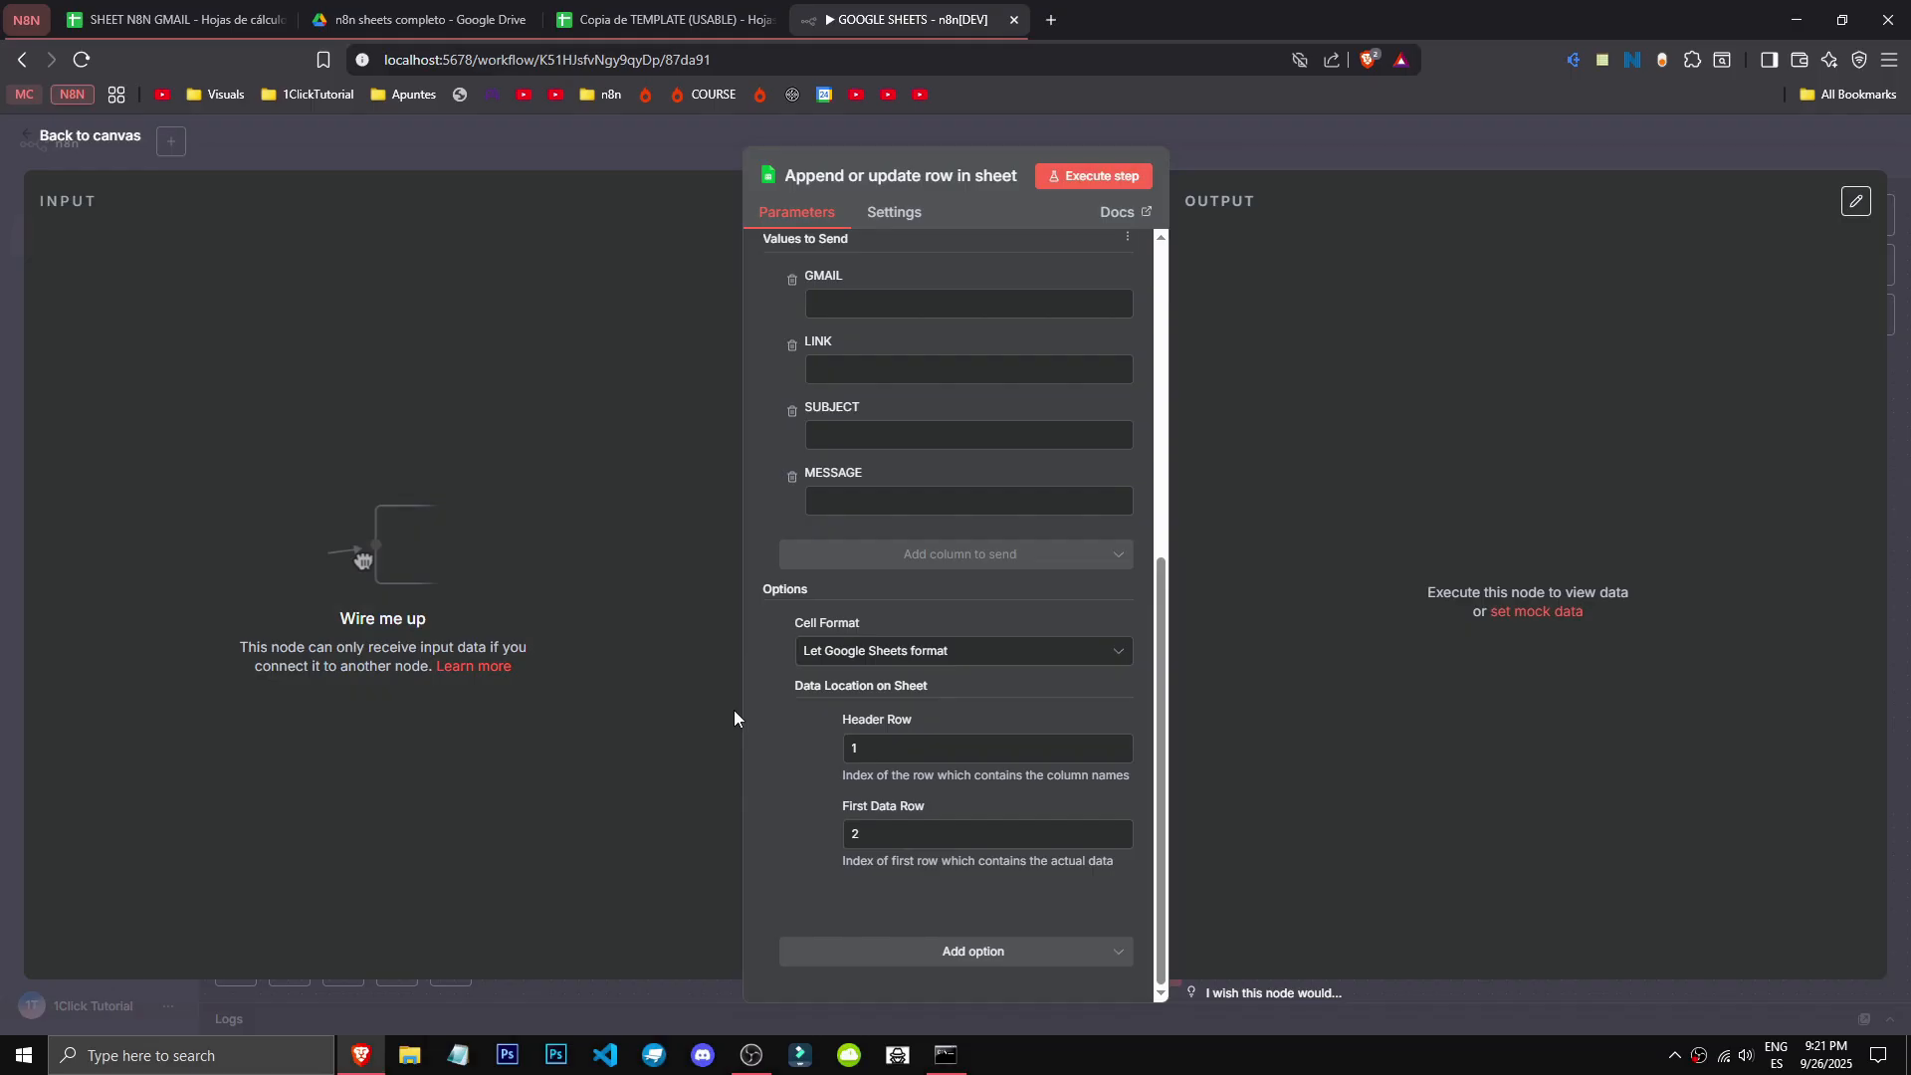
click(973, 952)
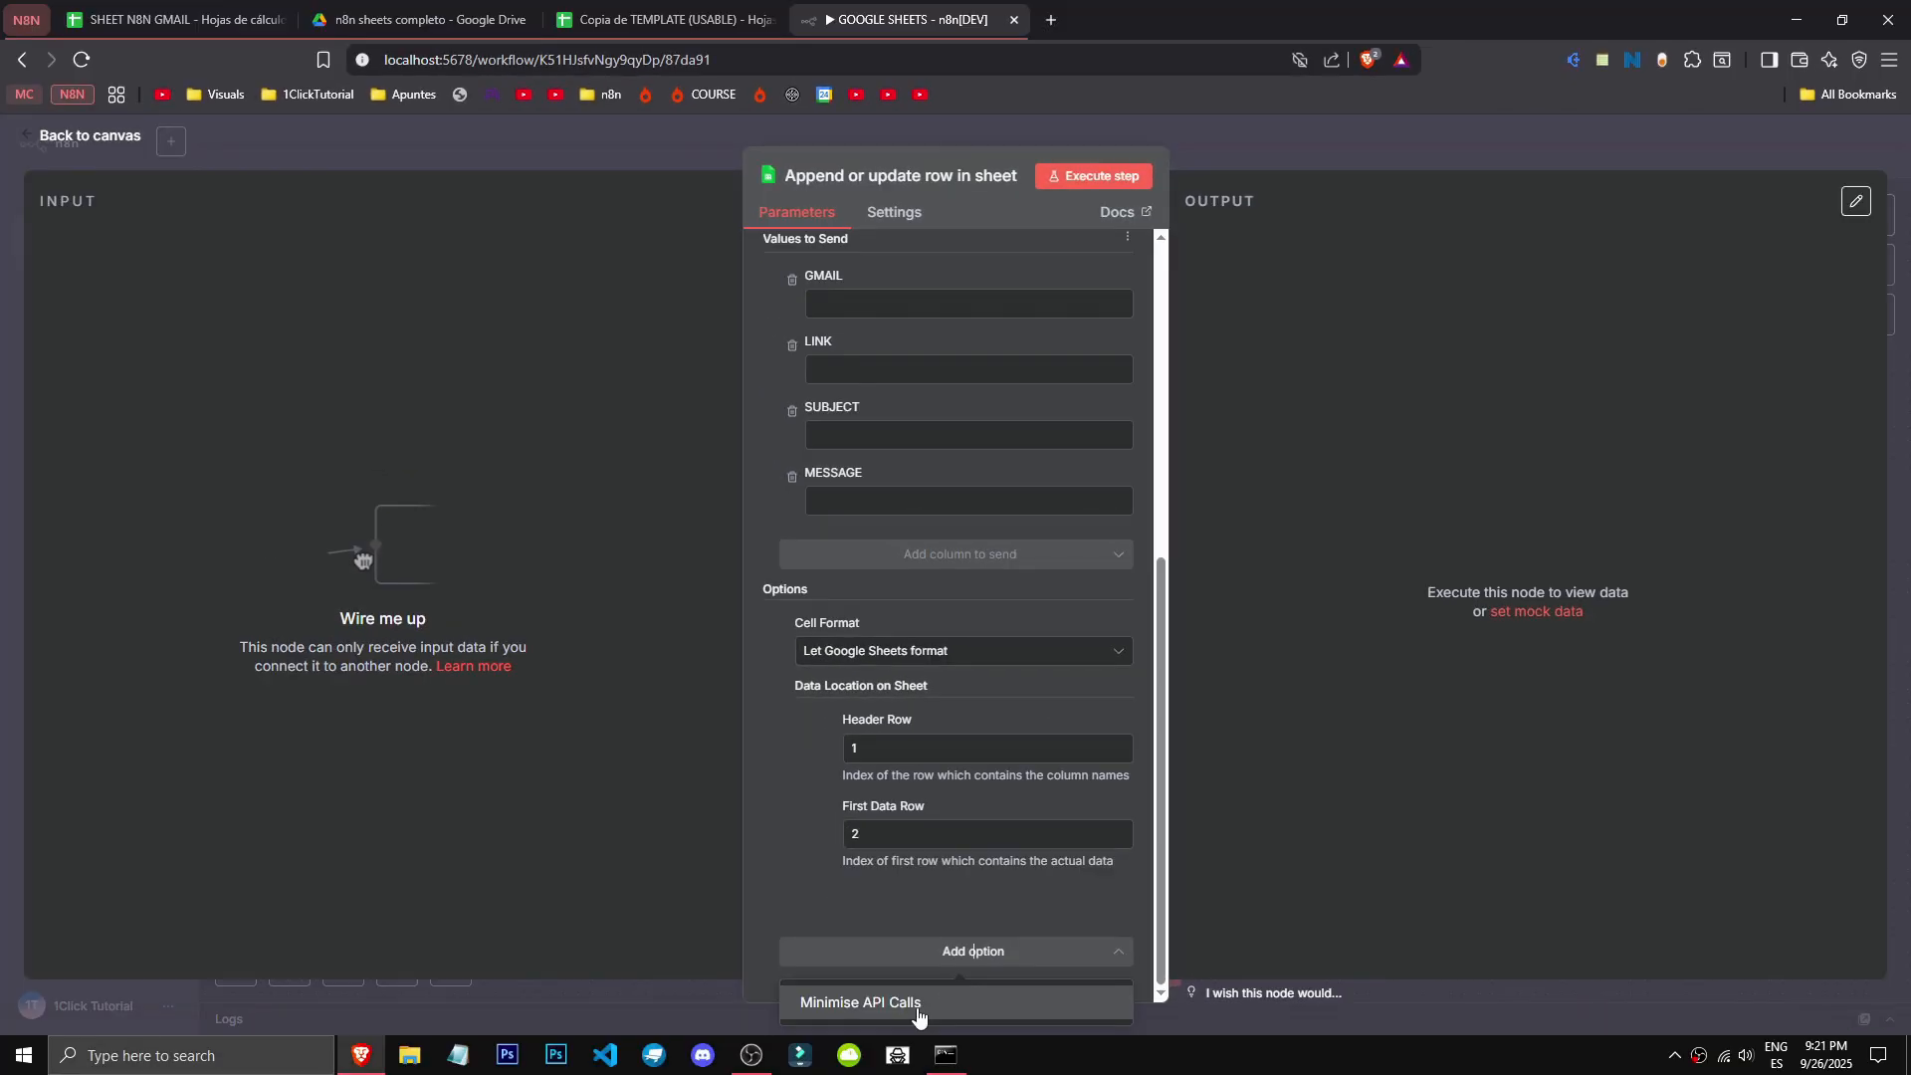
click(918, 1005)
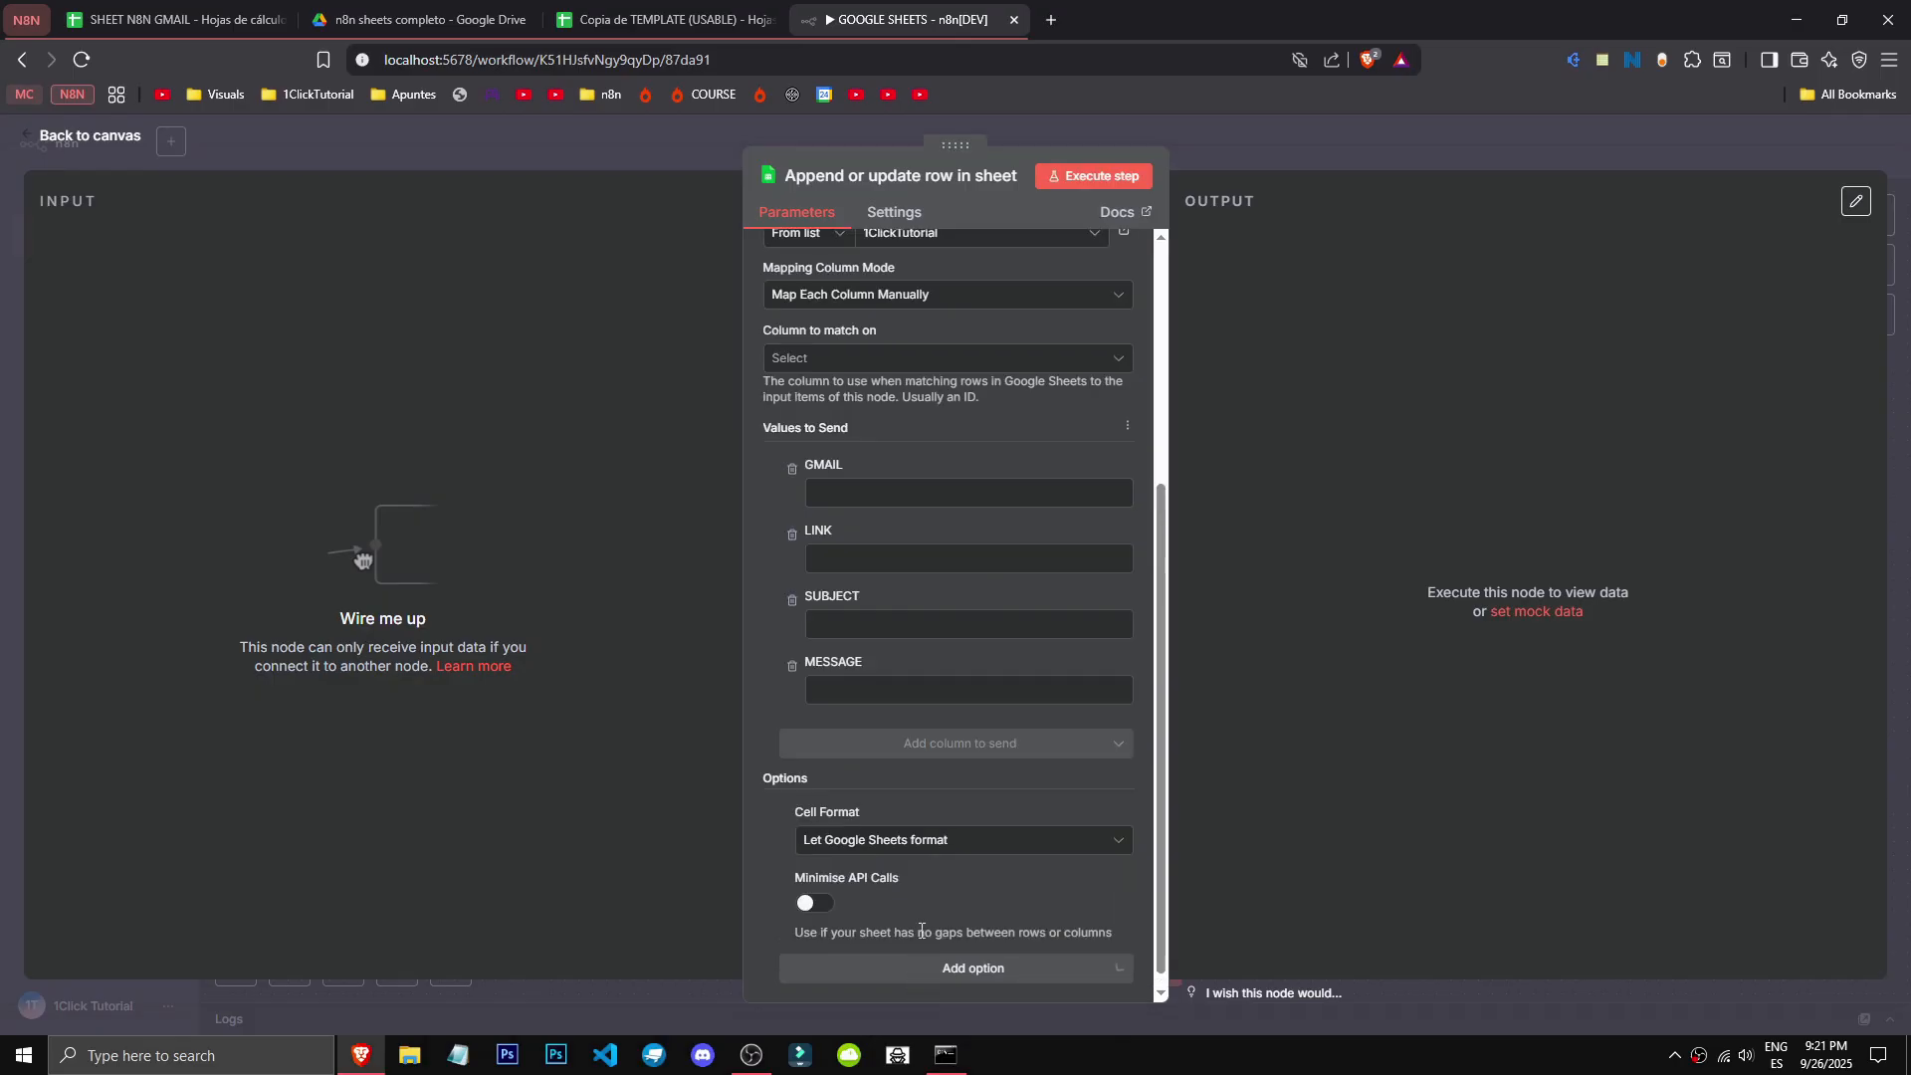
Step: Examine the Cell Format choices and the Minimise API Calls description in the append or update node
click(883, 836)
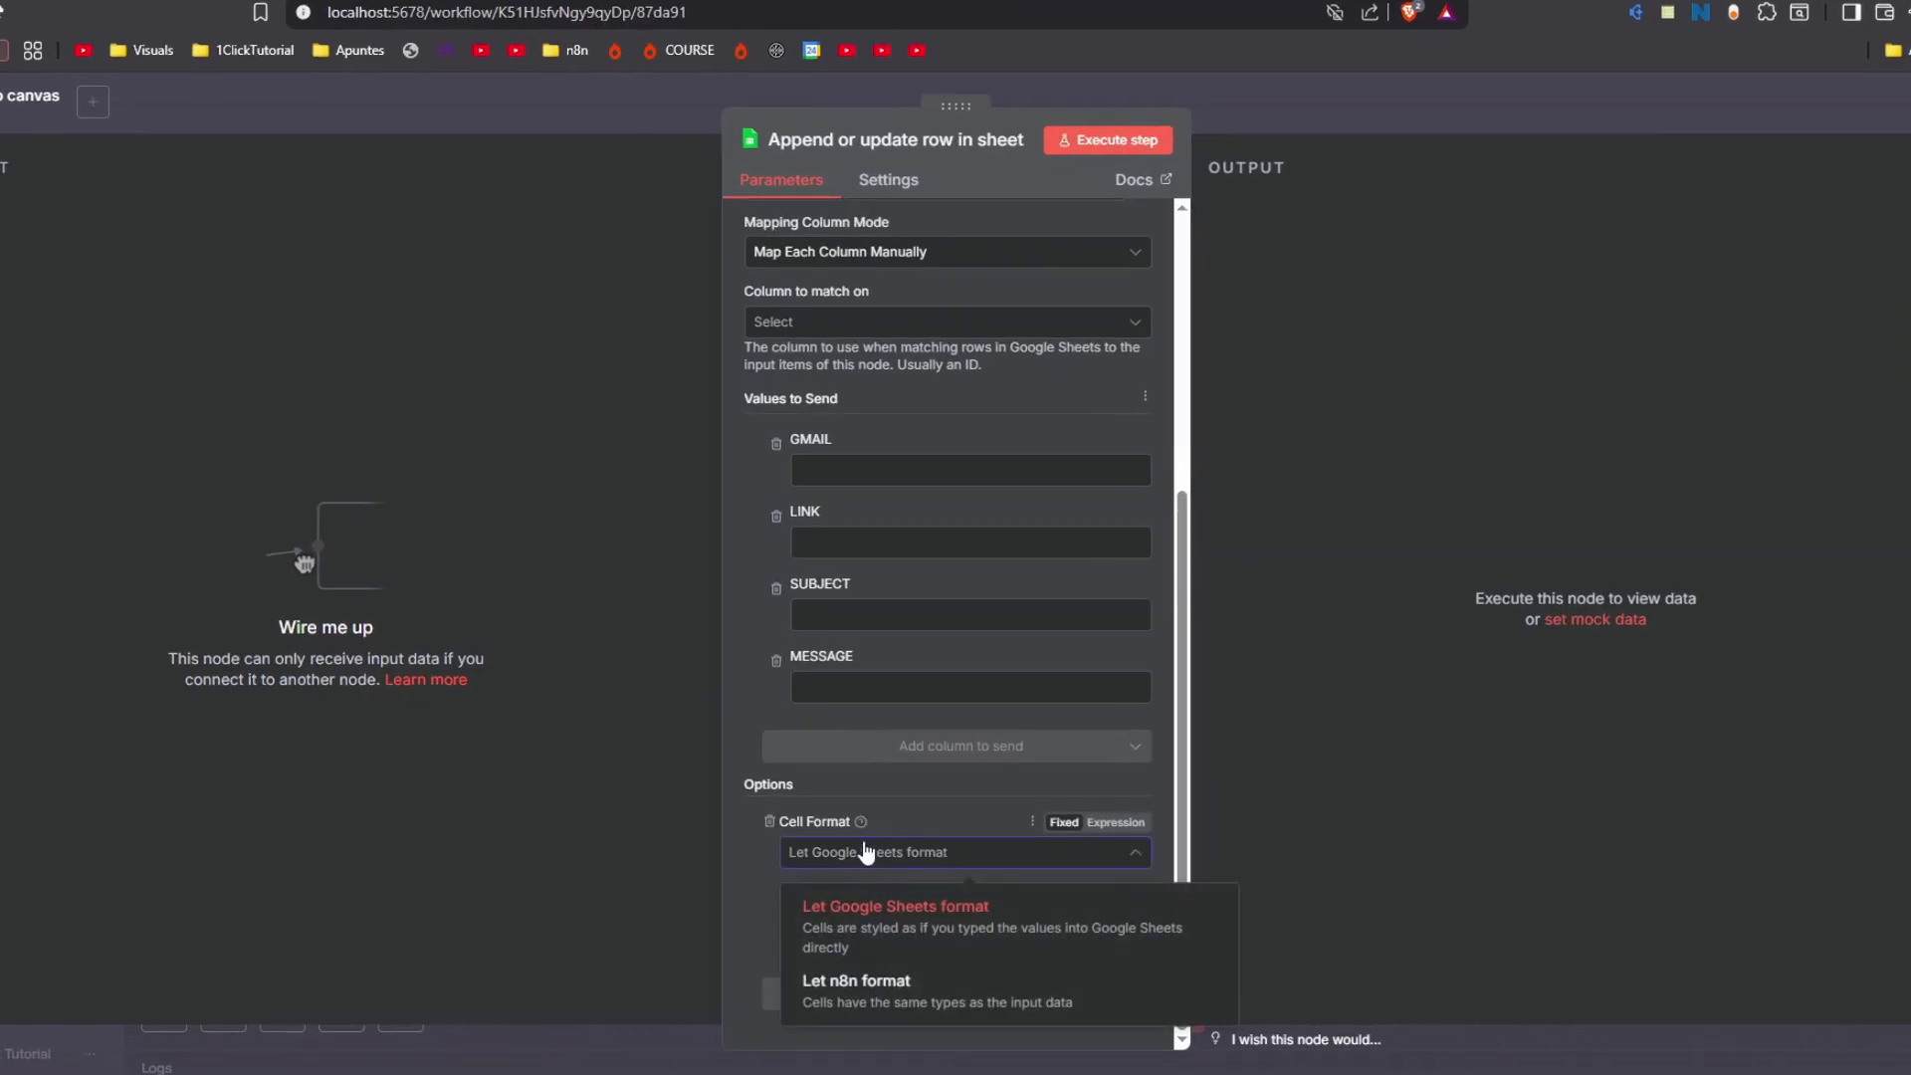
click(872, 856)
key(Tab)
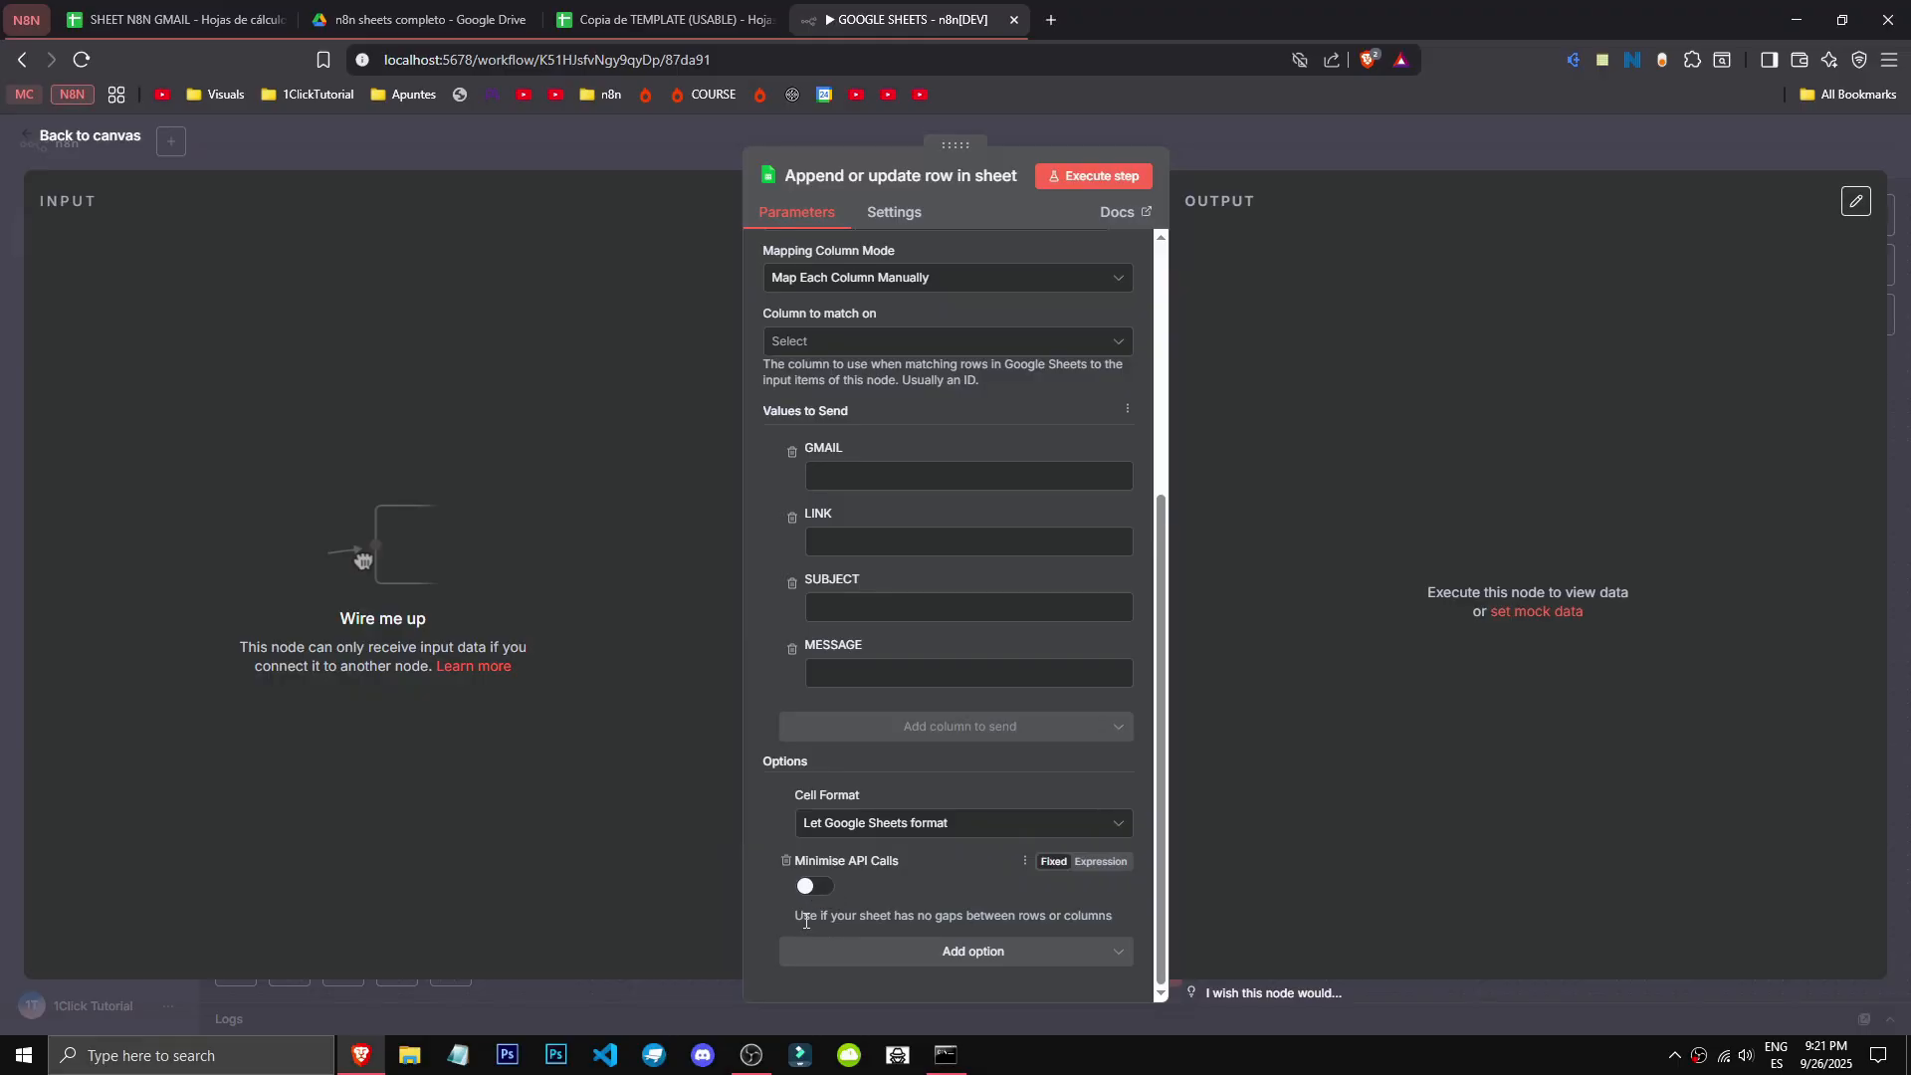
drag(805, 919, 1091, 920)
click(1121, 917)
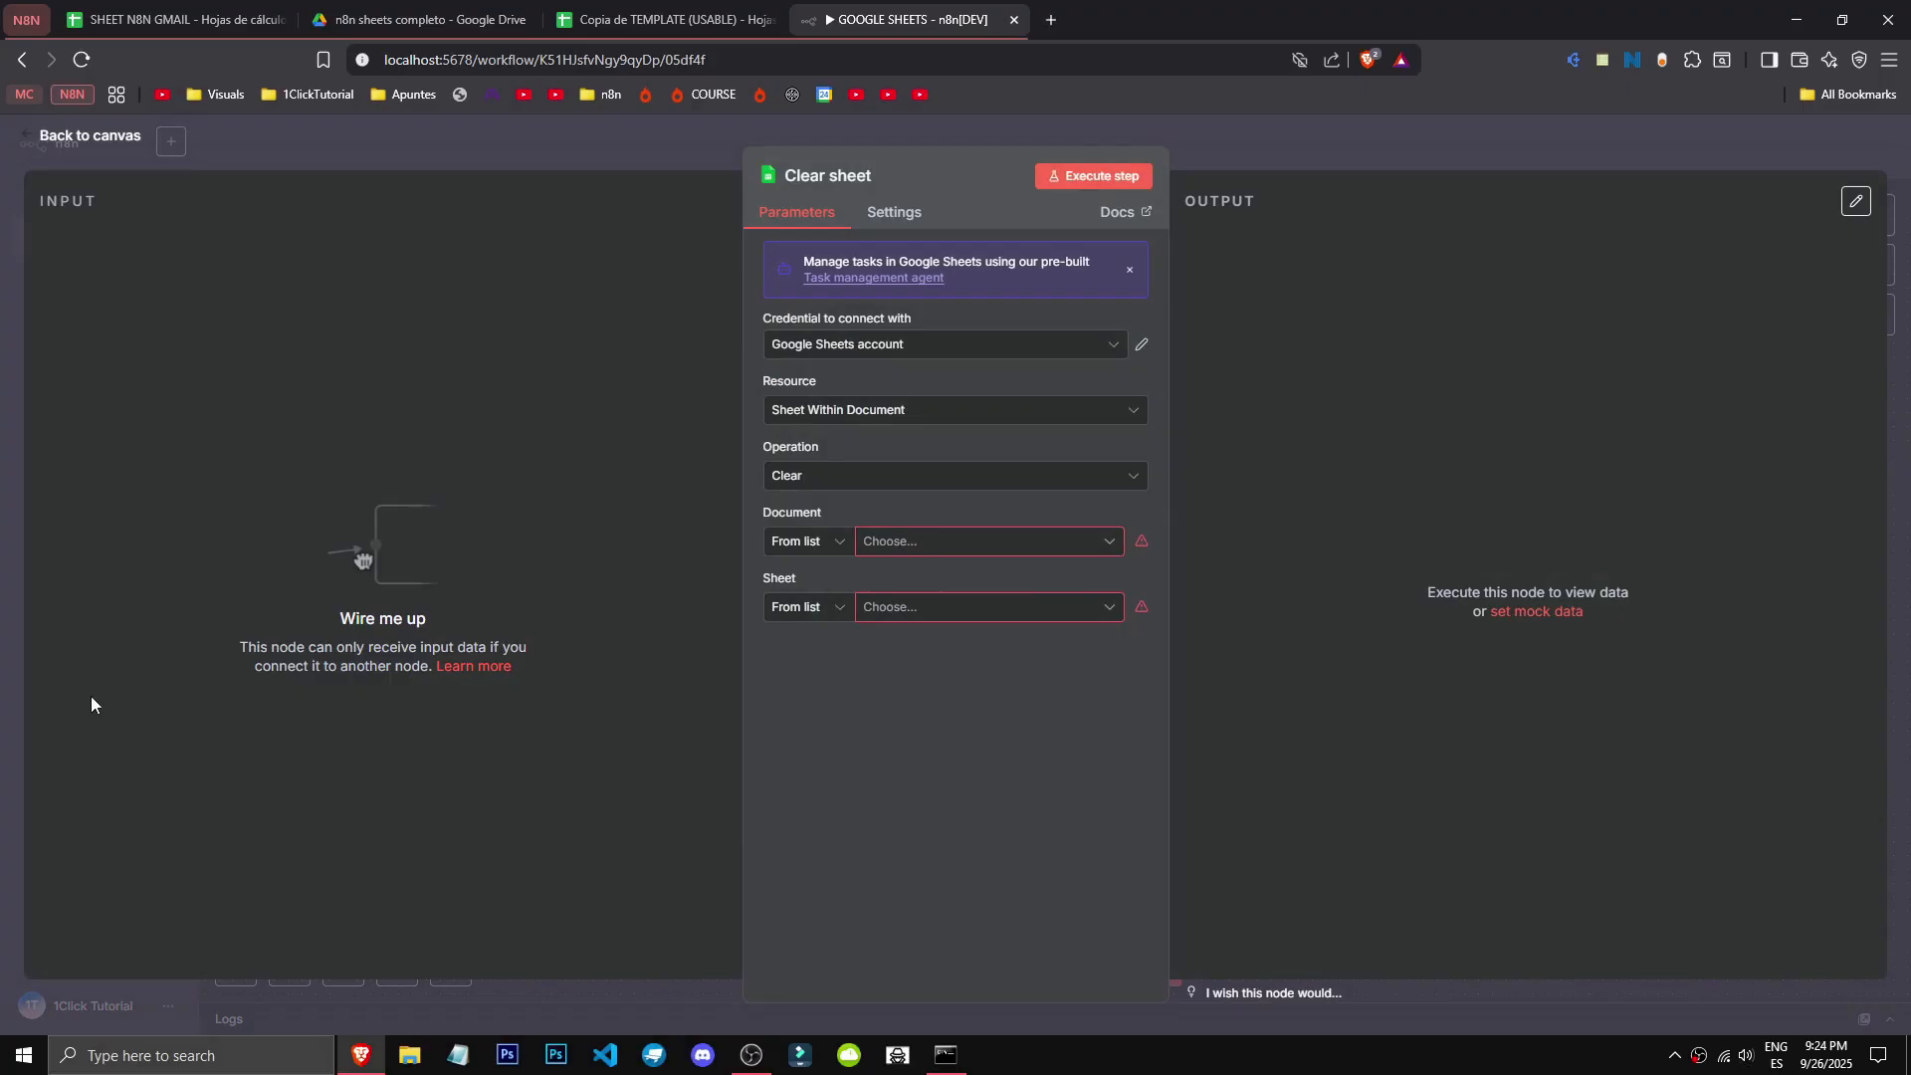
Step: Select the Apppsumo document and the ES sheet in the Clear sheet node
click(899, 544)
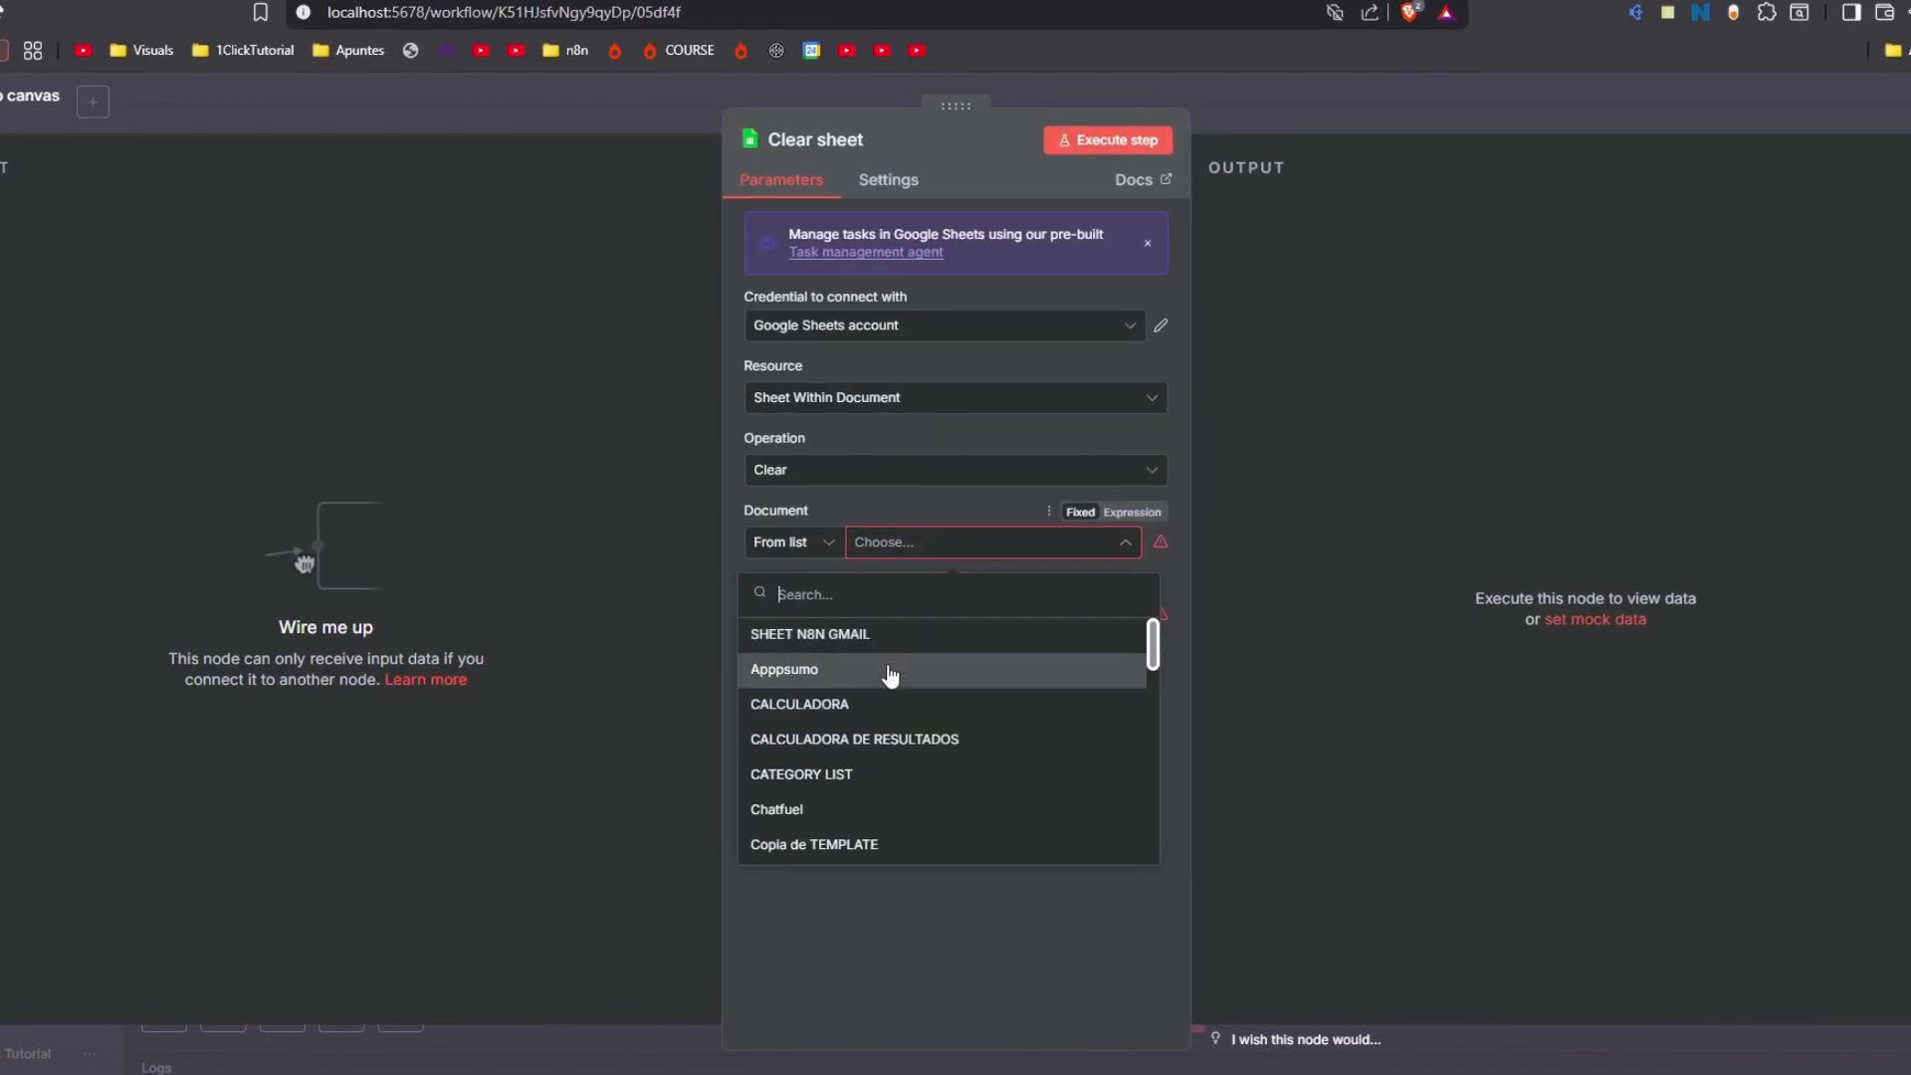
click(890, 672)
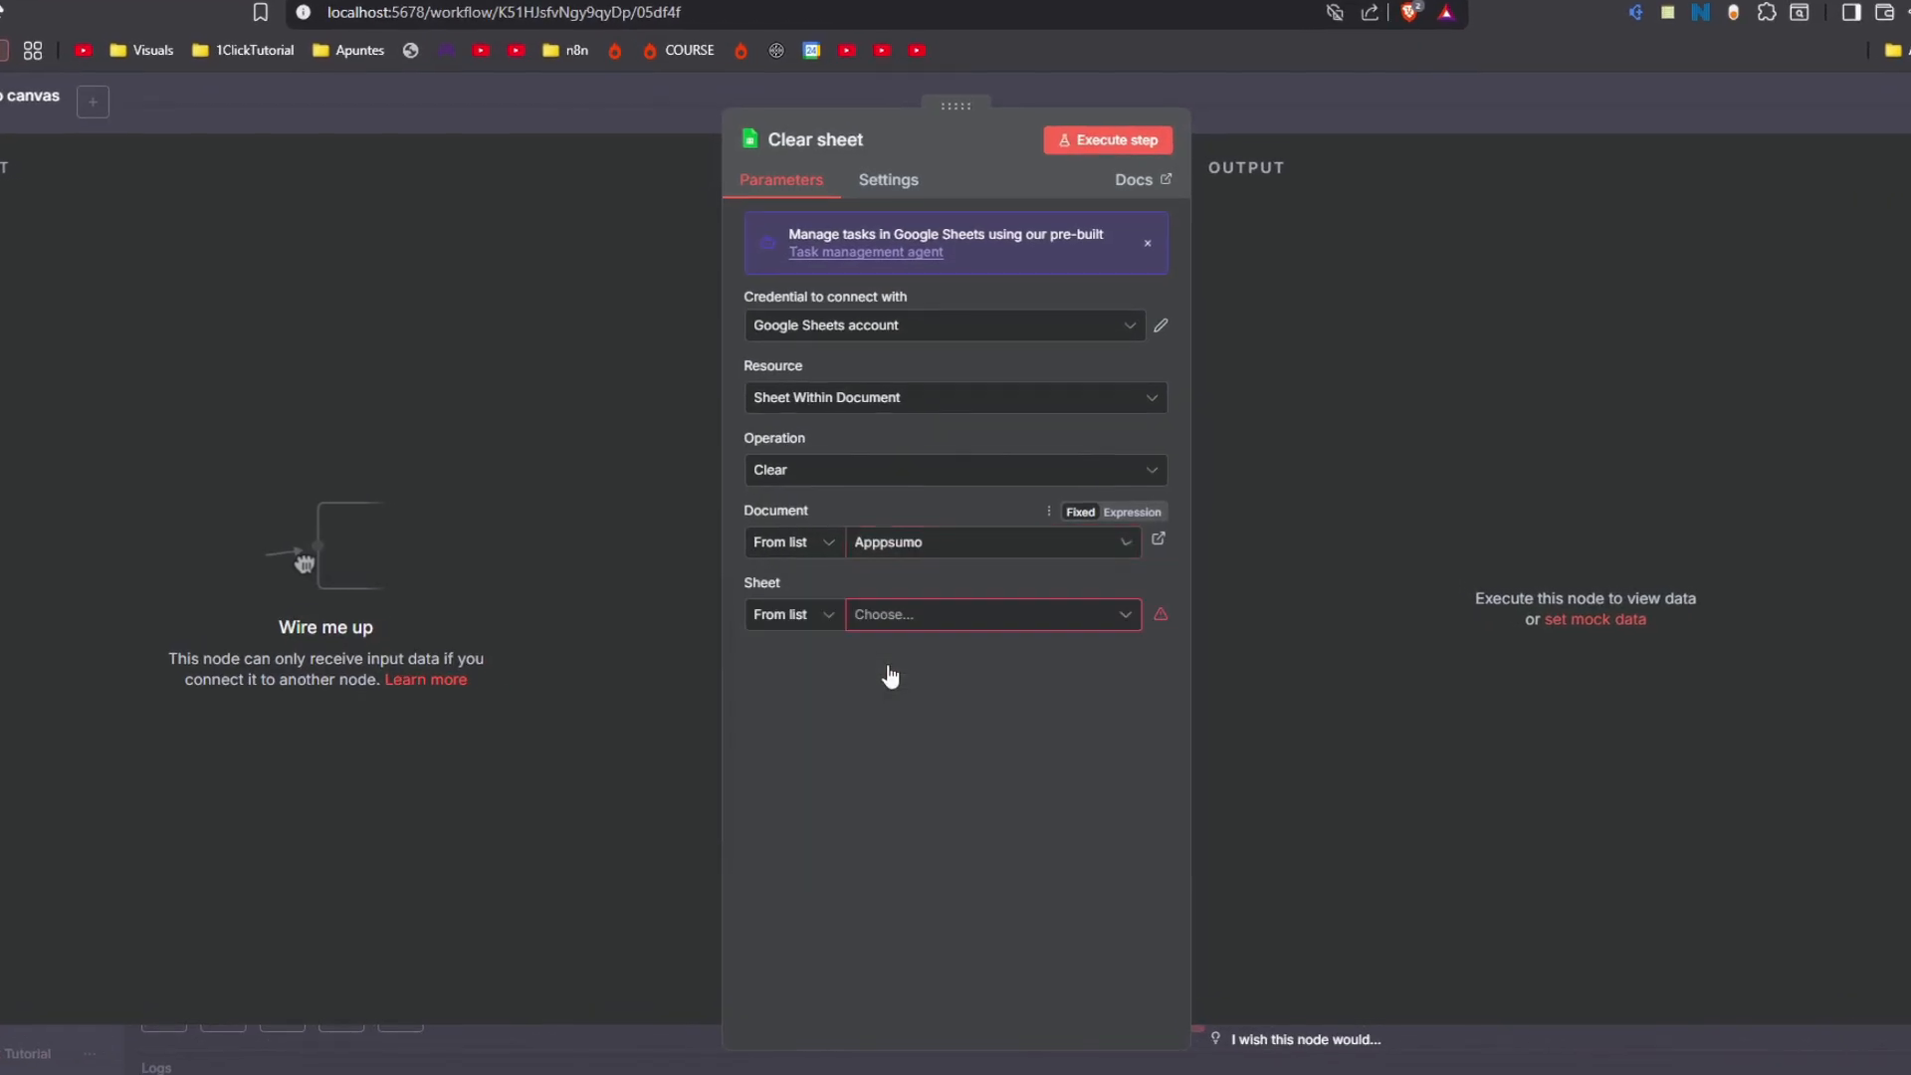
click(945, 612)
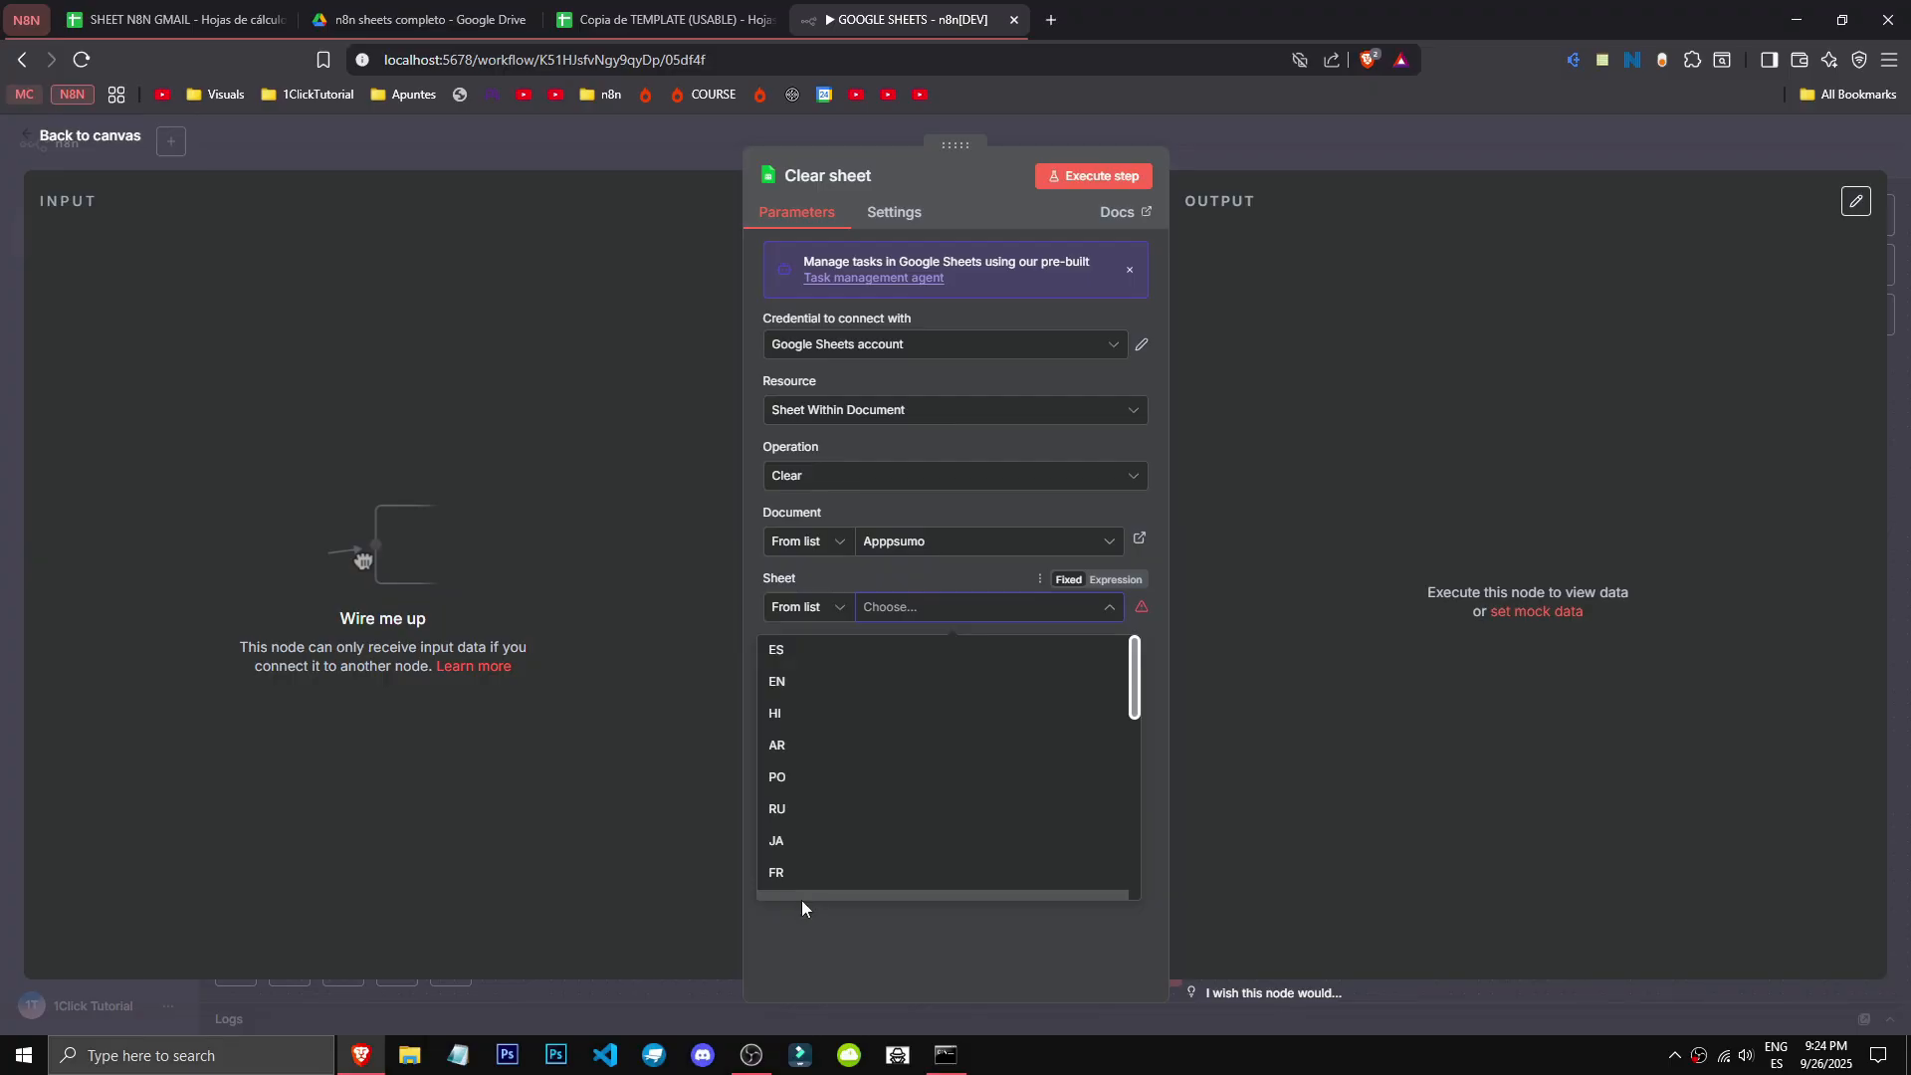
click(926, 649)
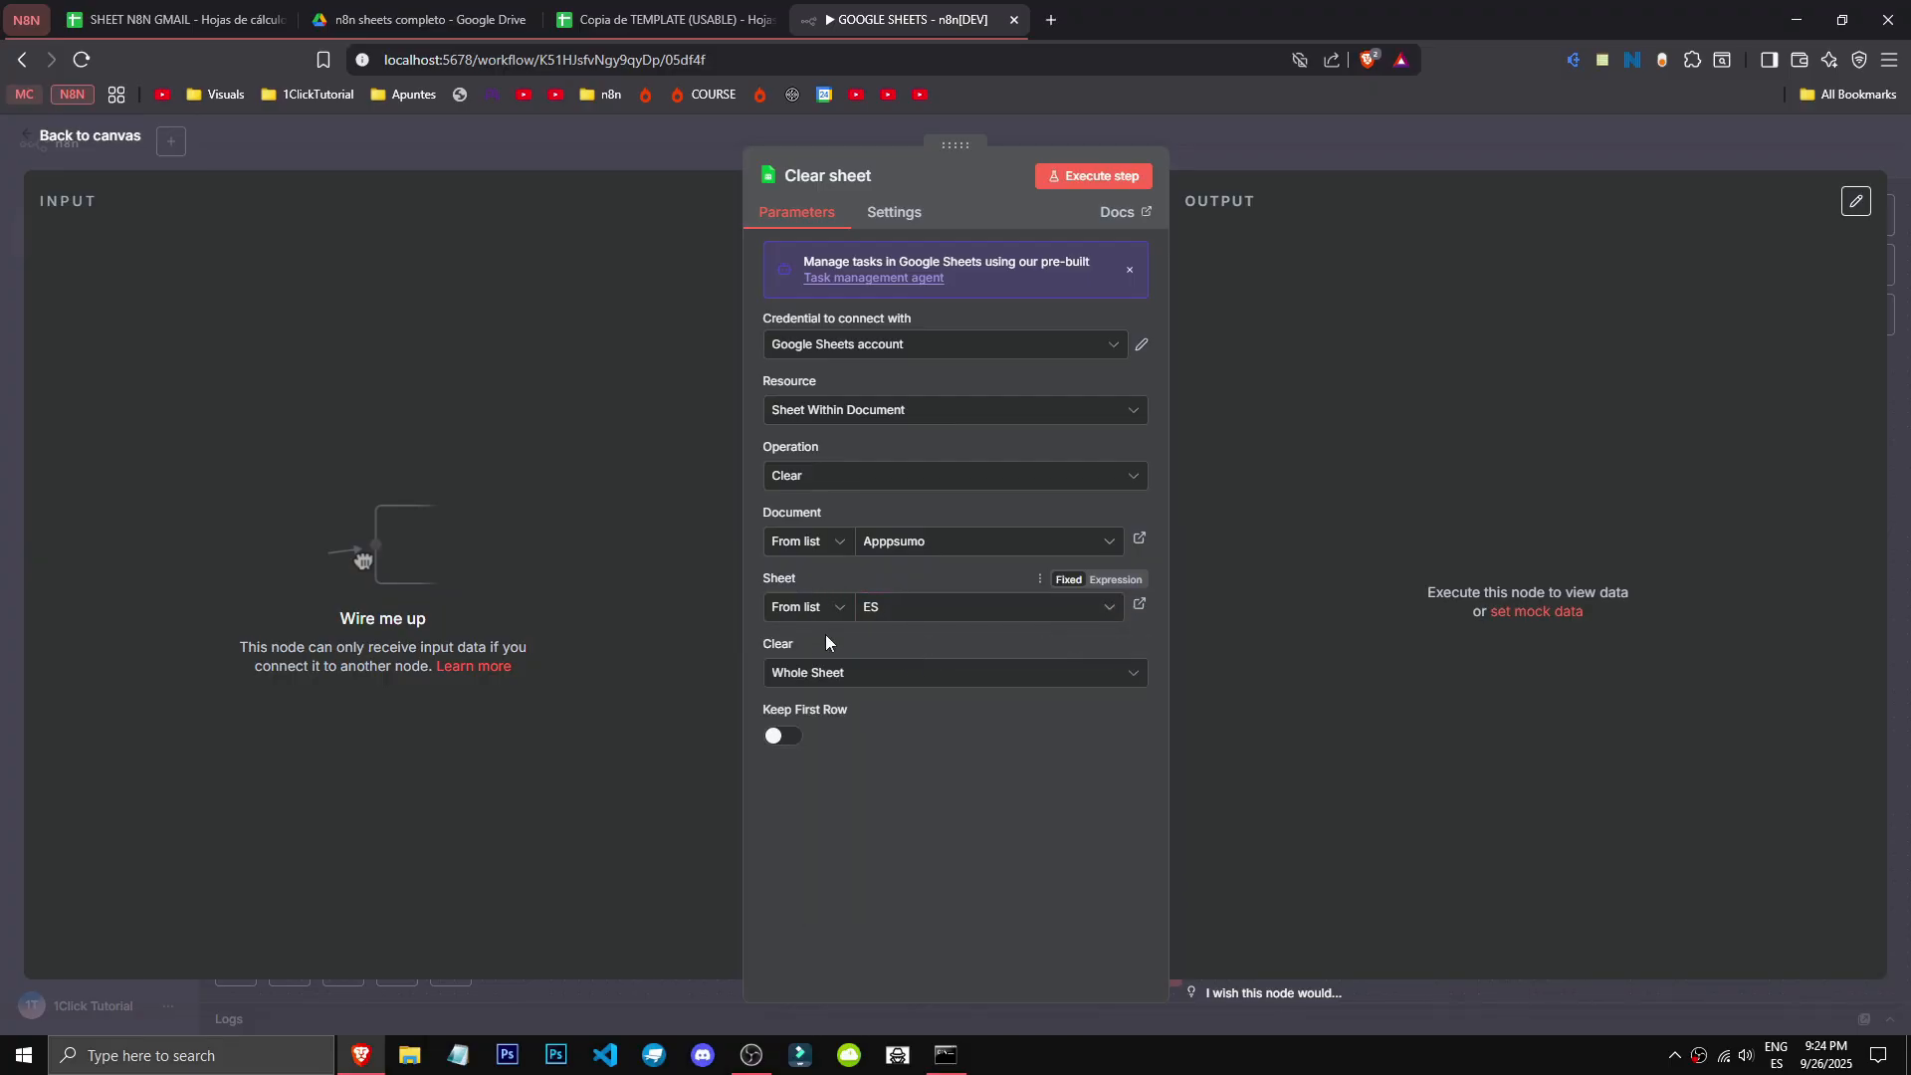
Step: Review the clearing scope choices, keep Whole Sheet, and enable Keep First Row
click(846, 673)
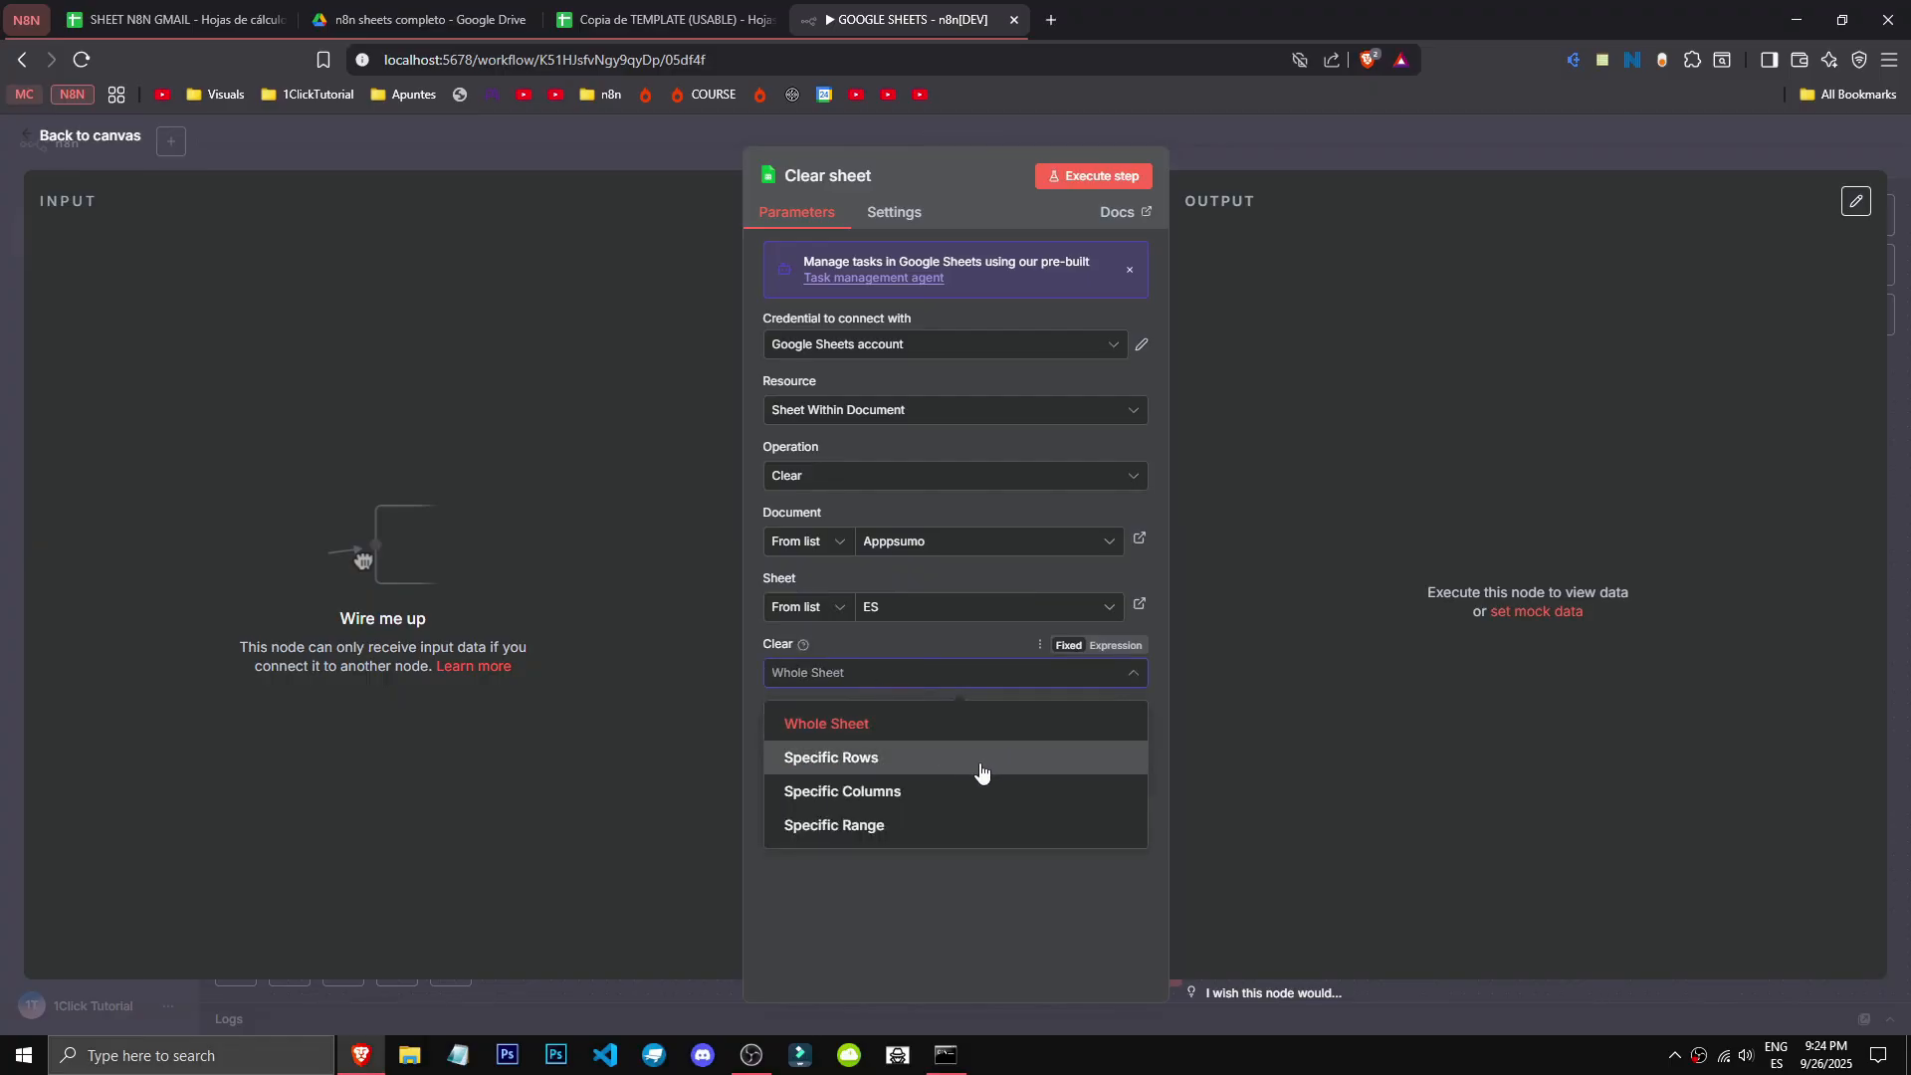
click(979, 763)
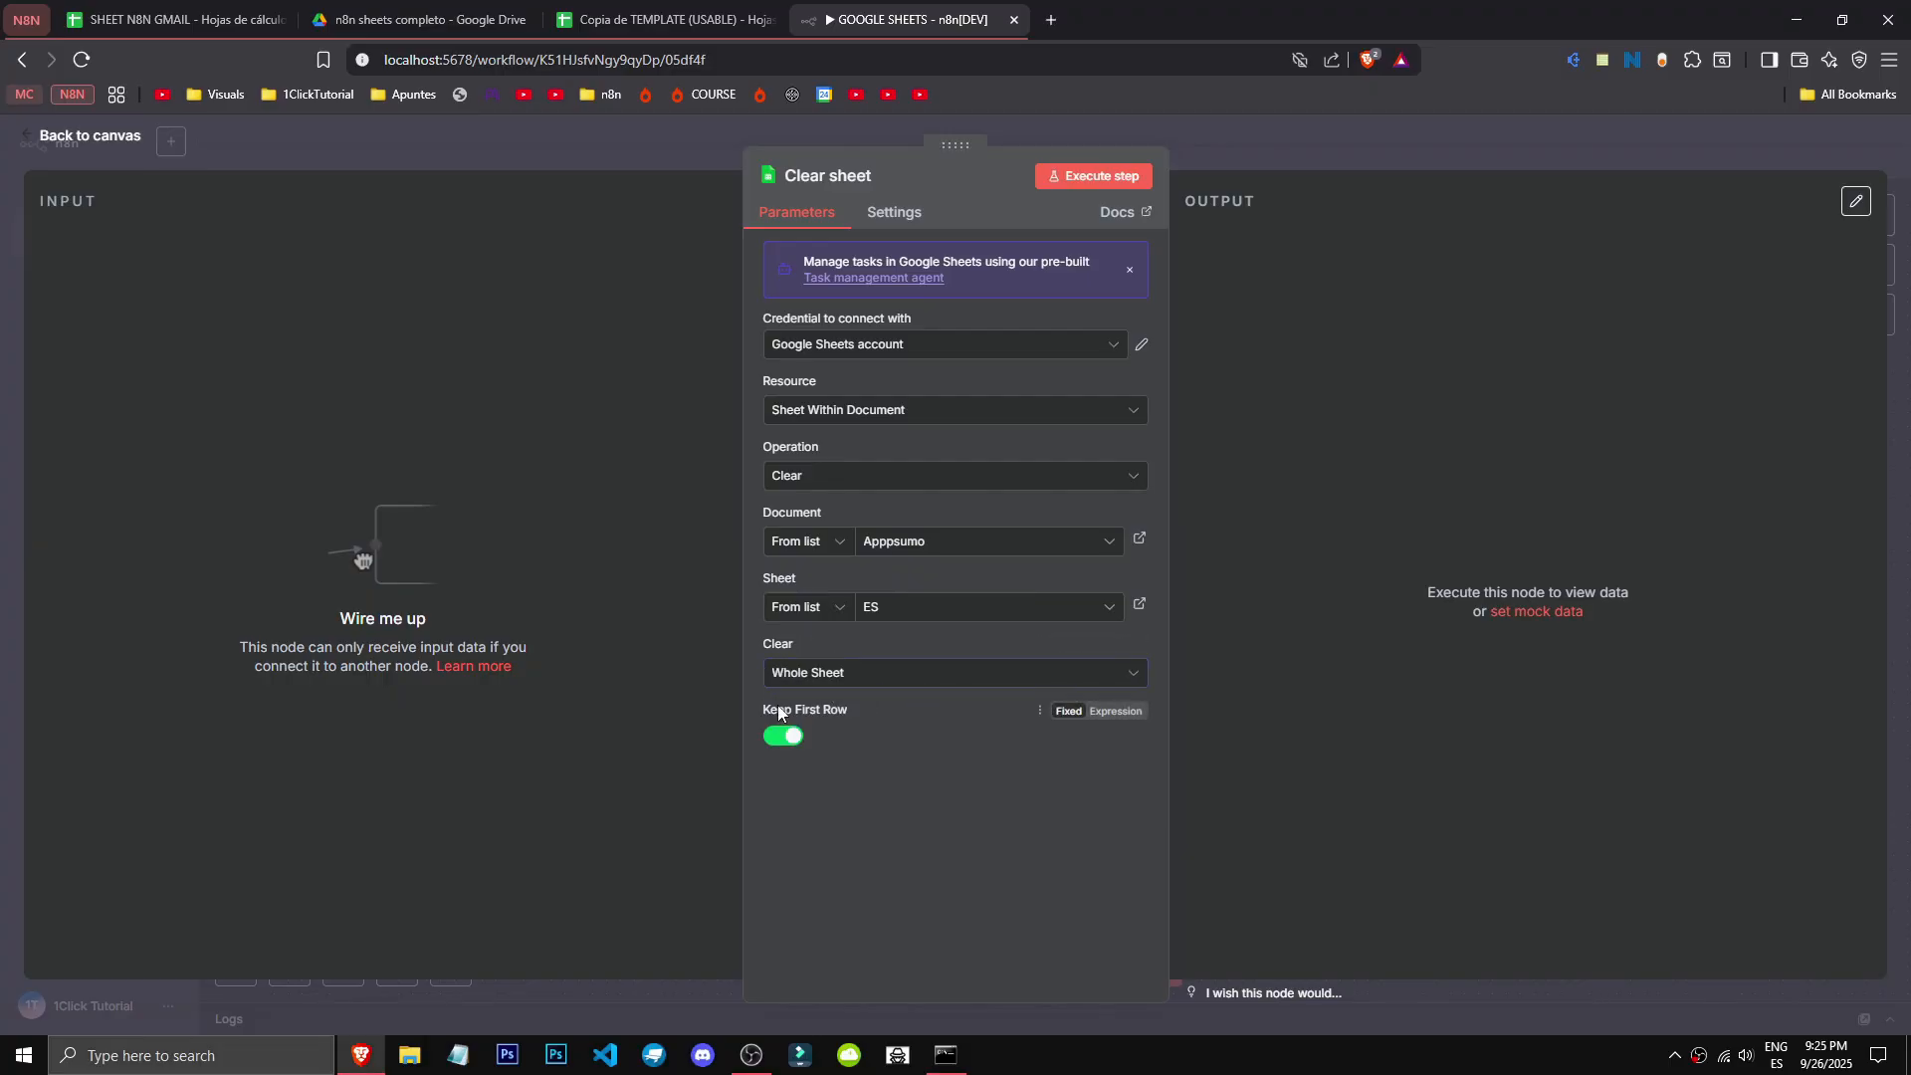
drag(764, 710, 868, 713)
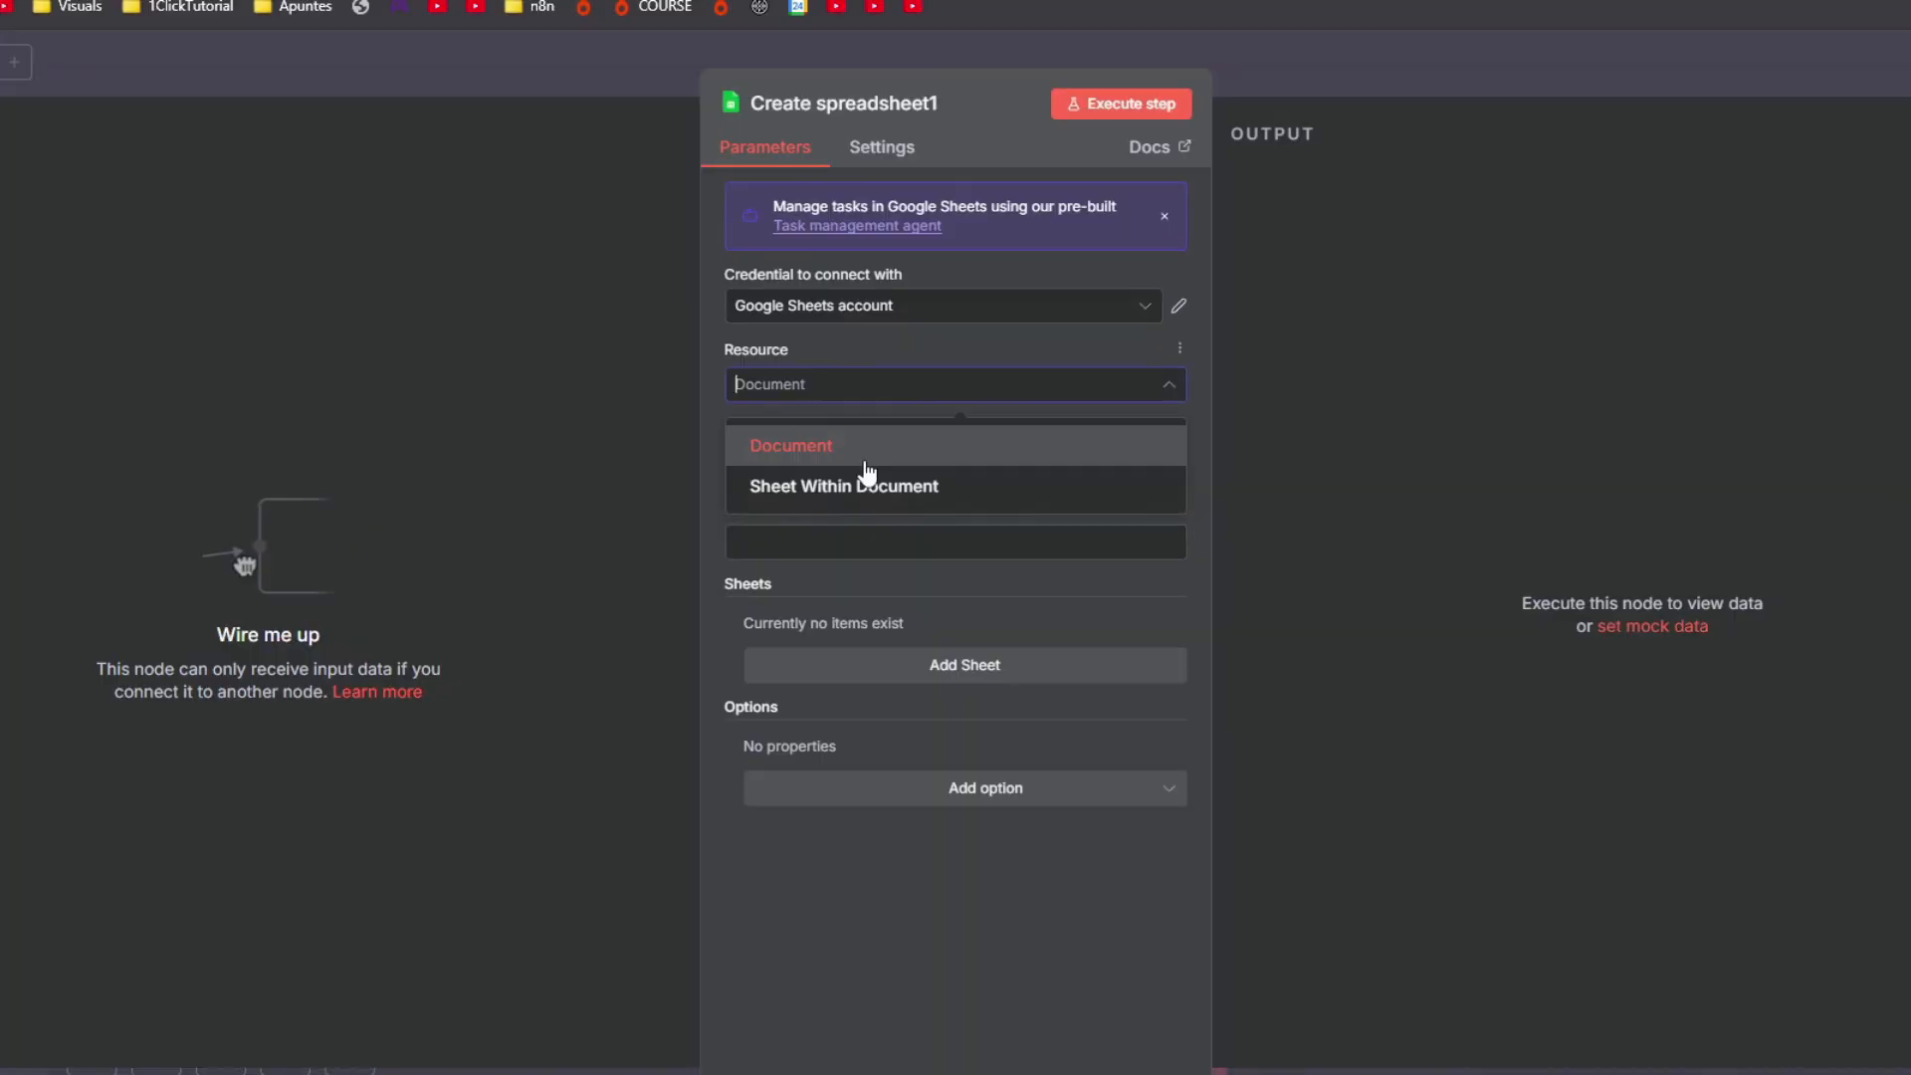
Step: Set the node to the Document resource with the Delete operation and select the SHEET N8N GMAIL document
click(880, 444)
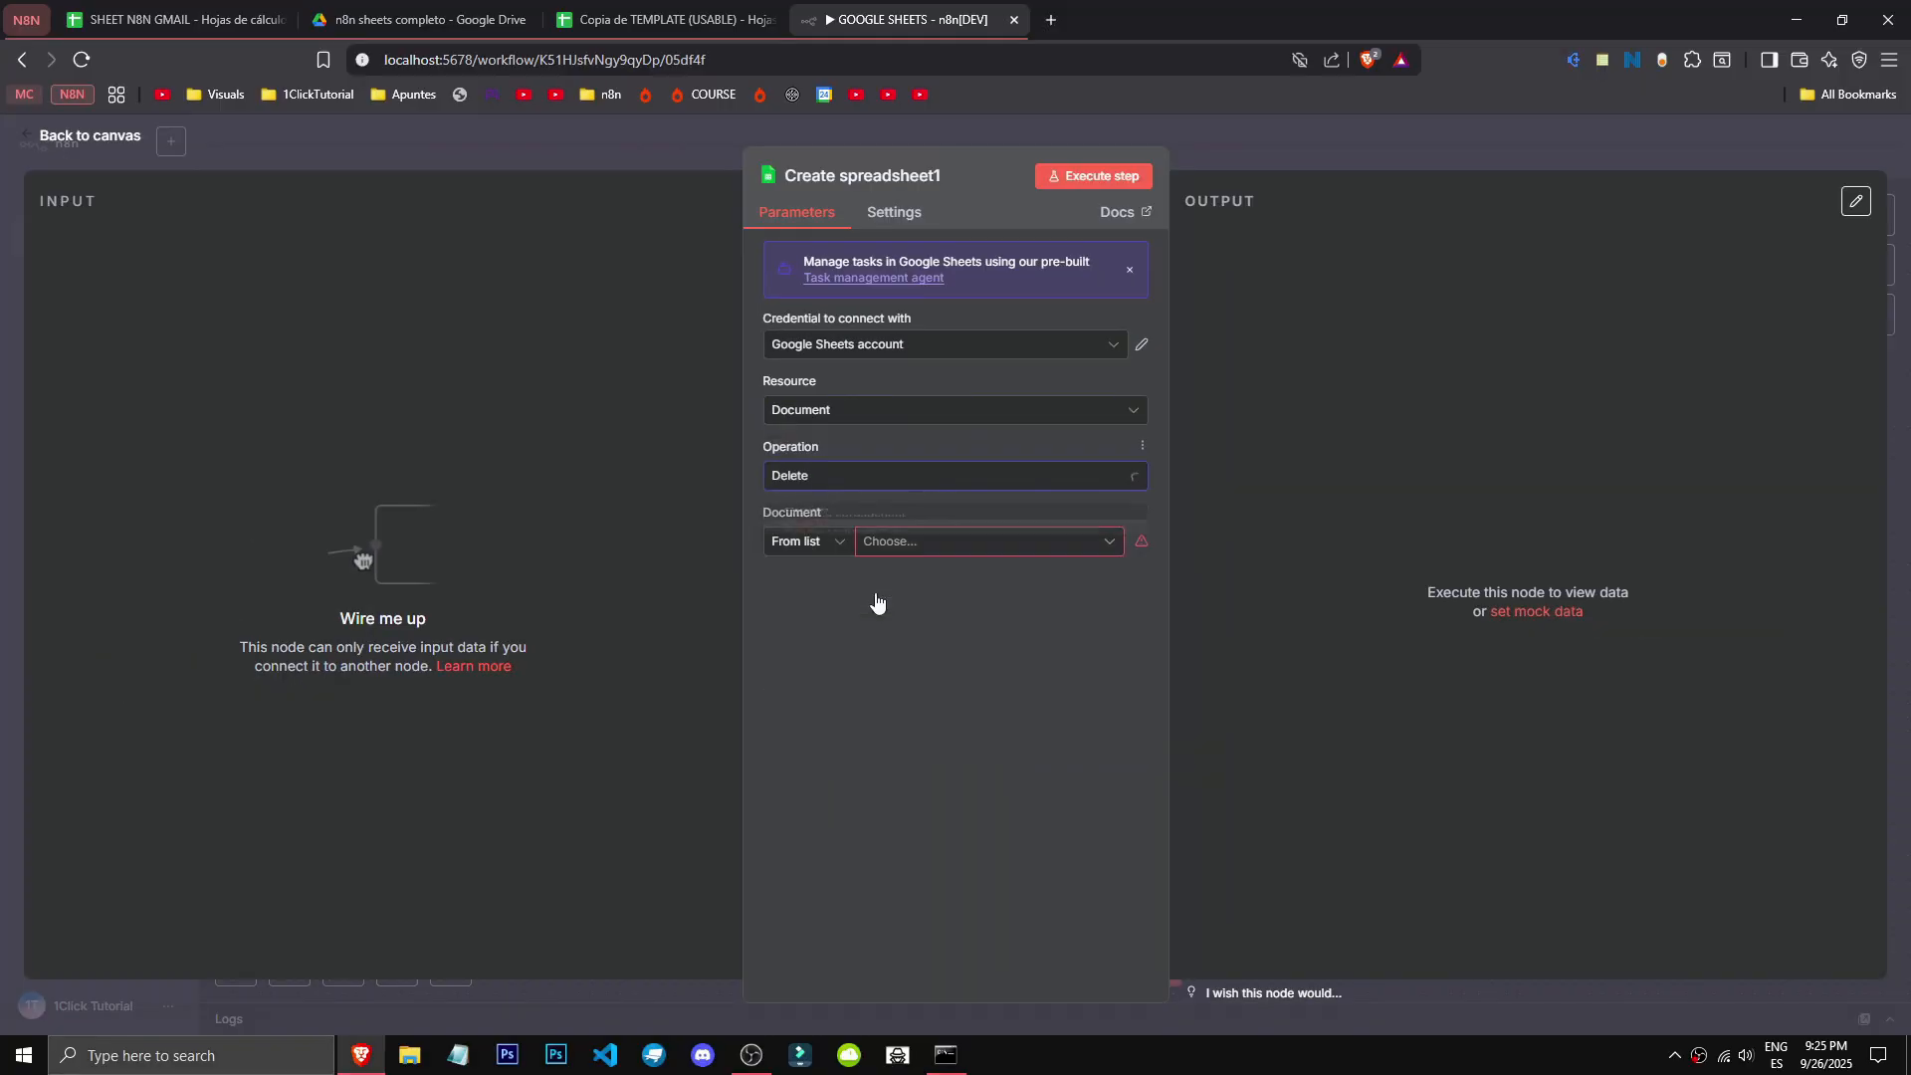
click(885, 543)
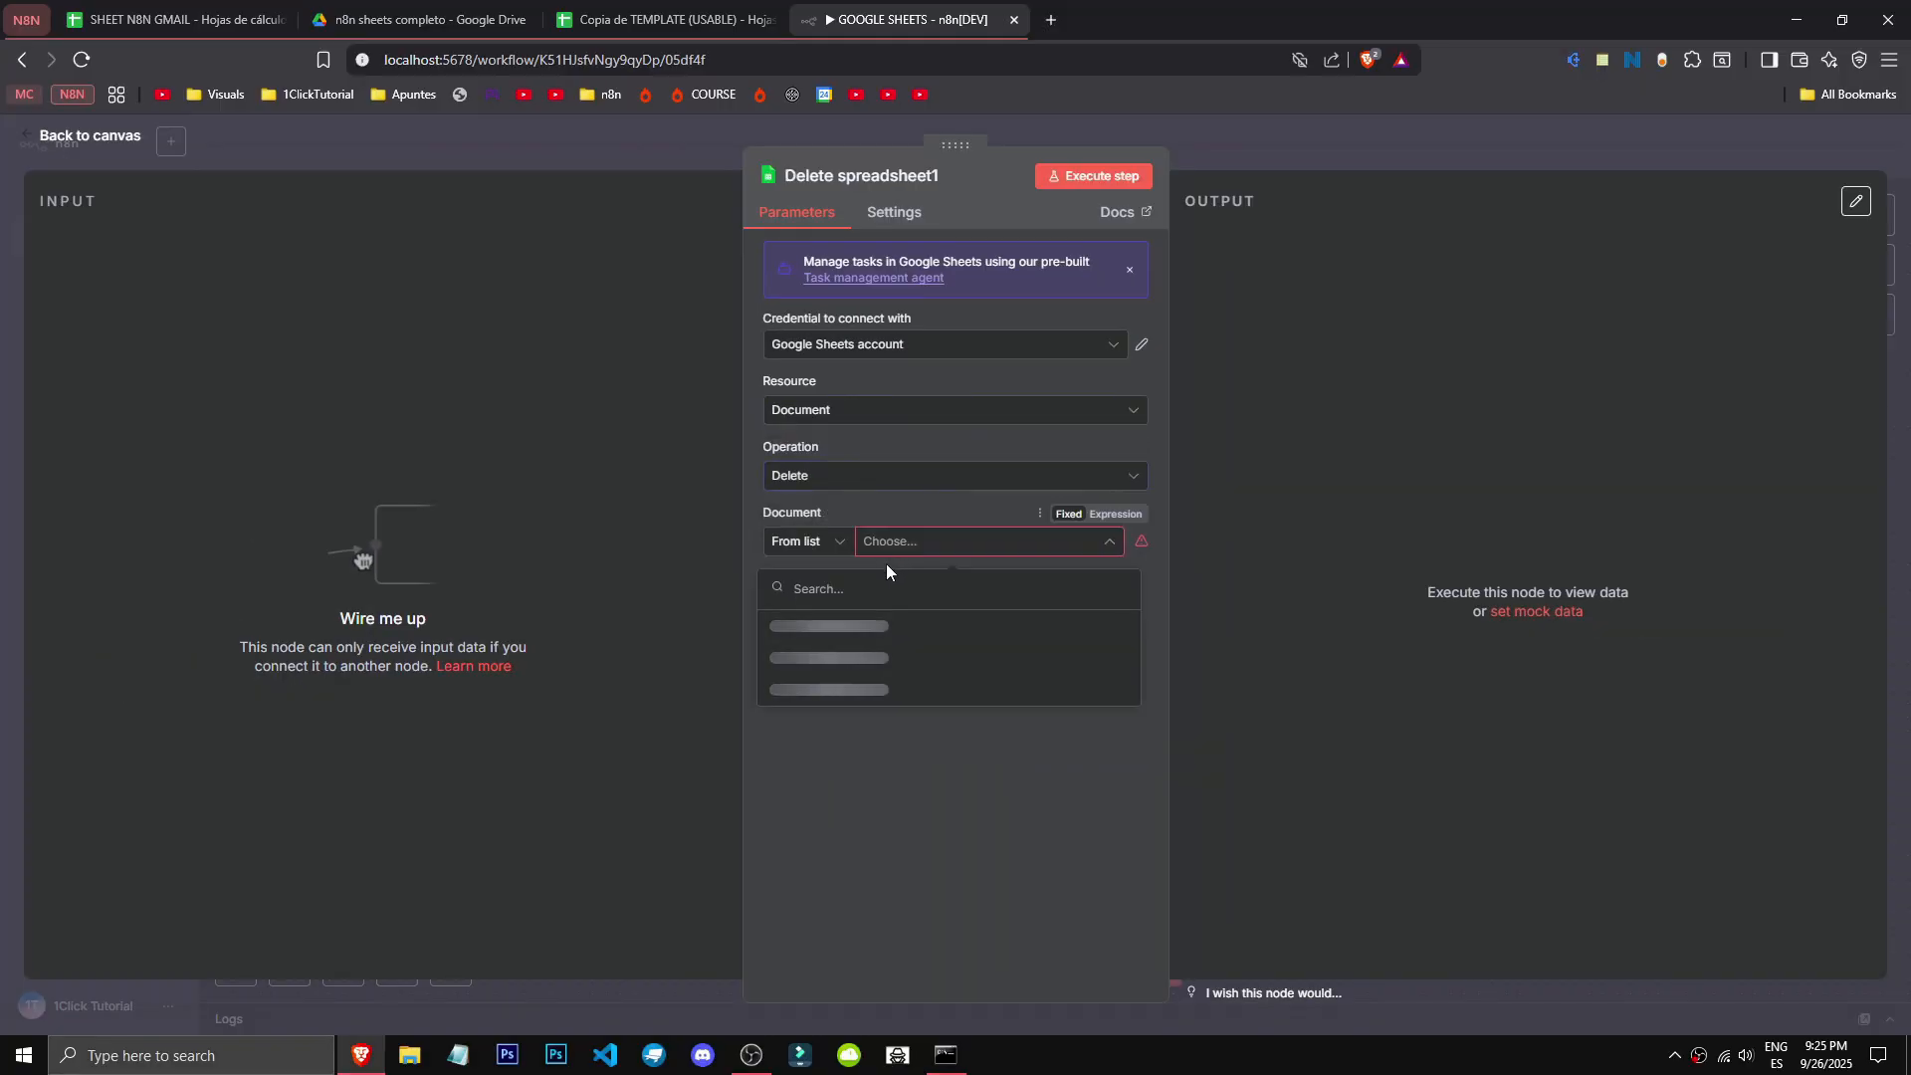
click(932, 890)
click(927, 545)
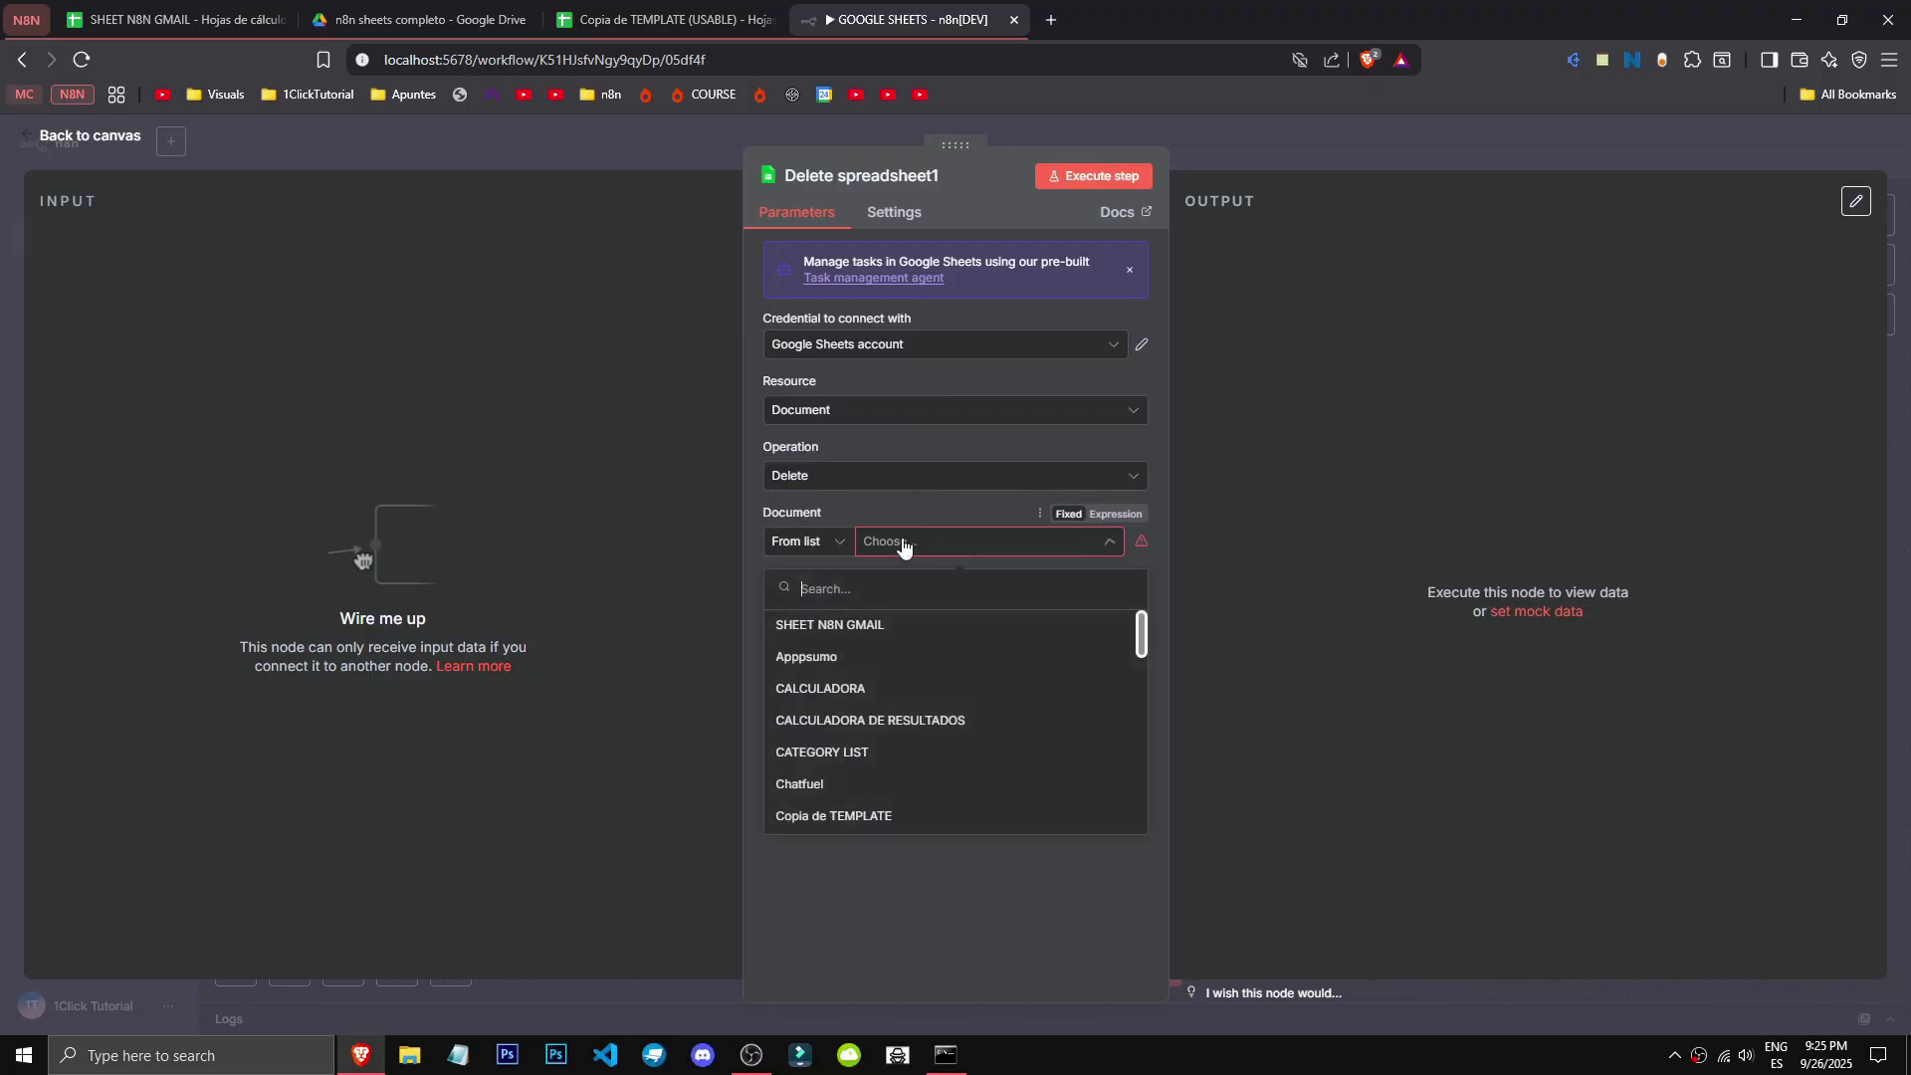
click(123, 256)
click(991, 543)
click(981, 637)
Step: Try By ID as the document selection mode, restore From list, and return to the canvas
click(808, 541)
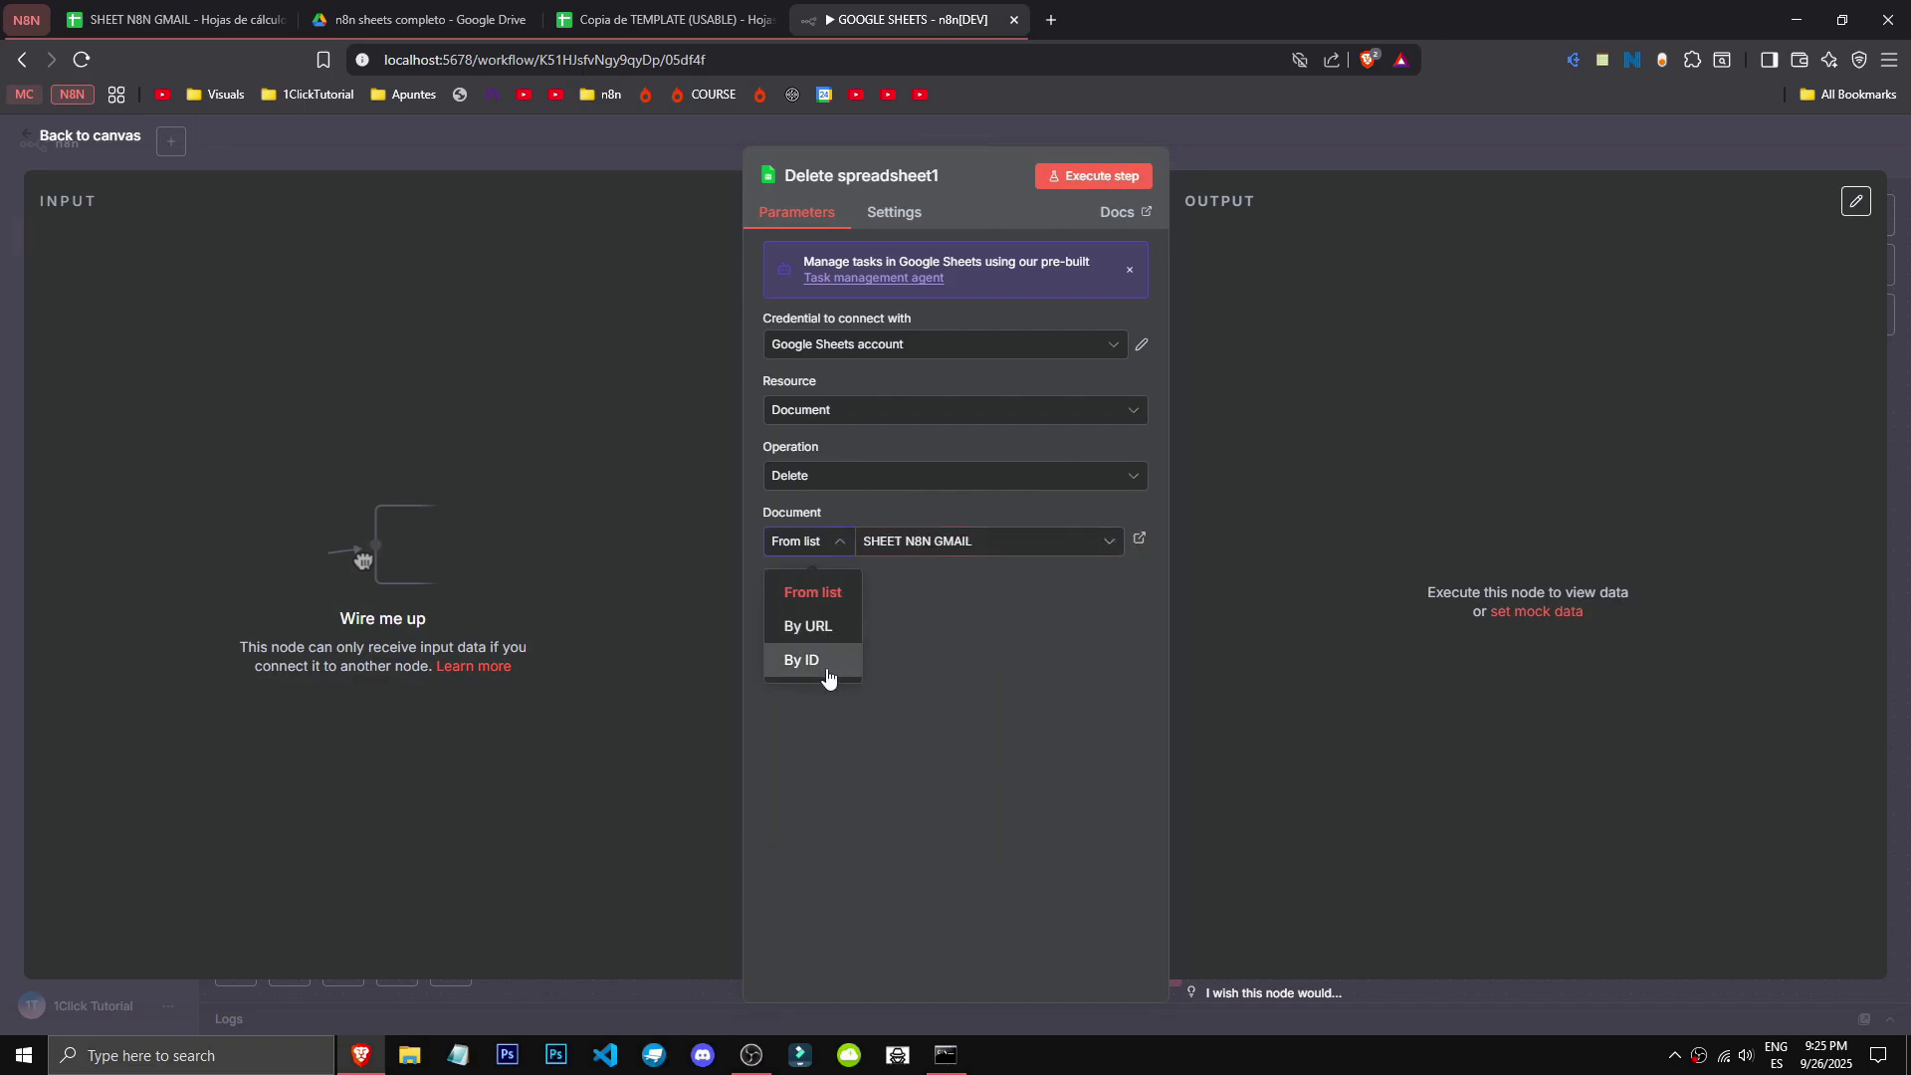
click(826, 661)
click(824, 545)
click(816, 593)
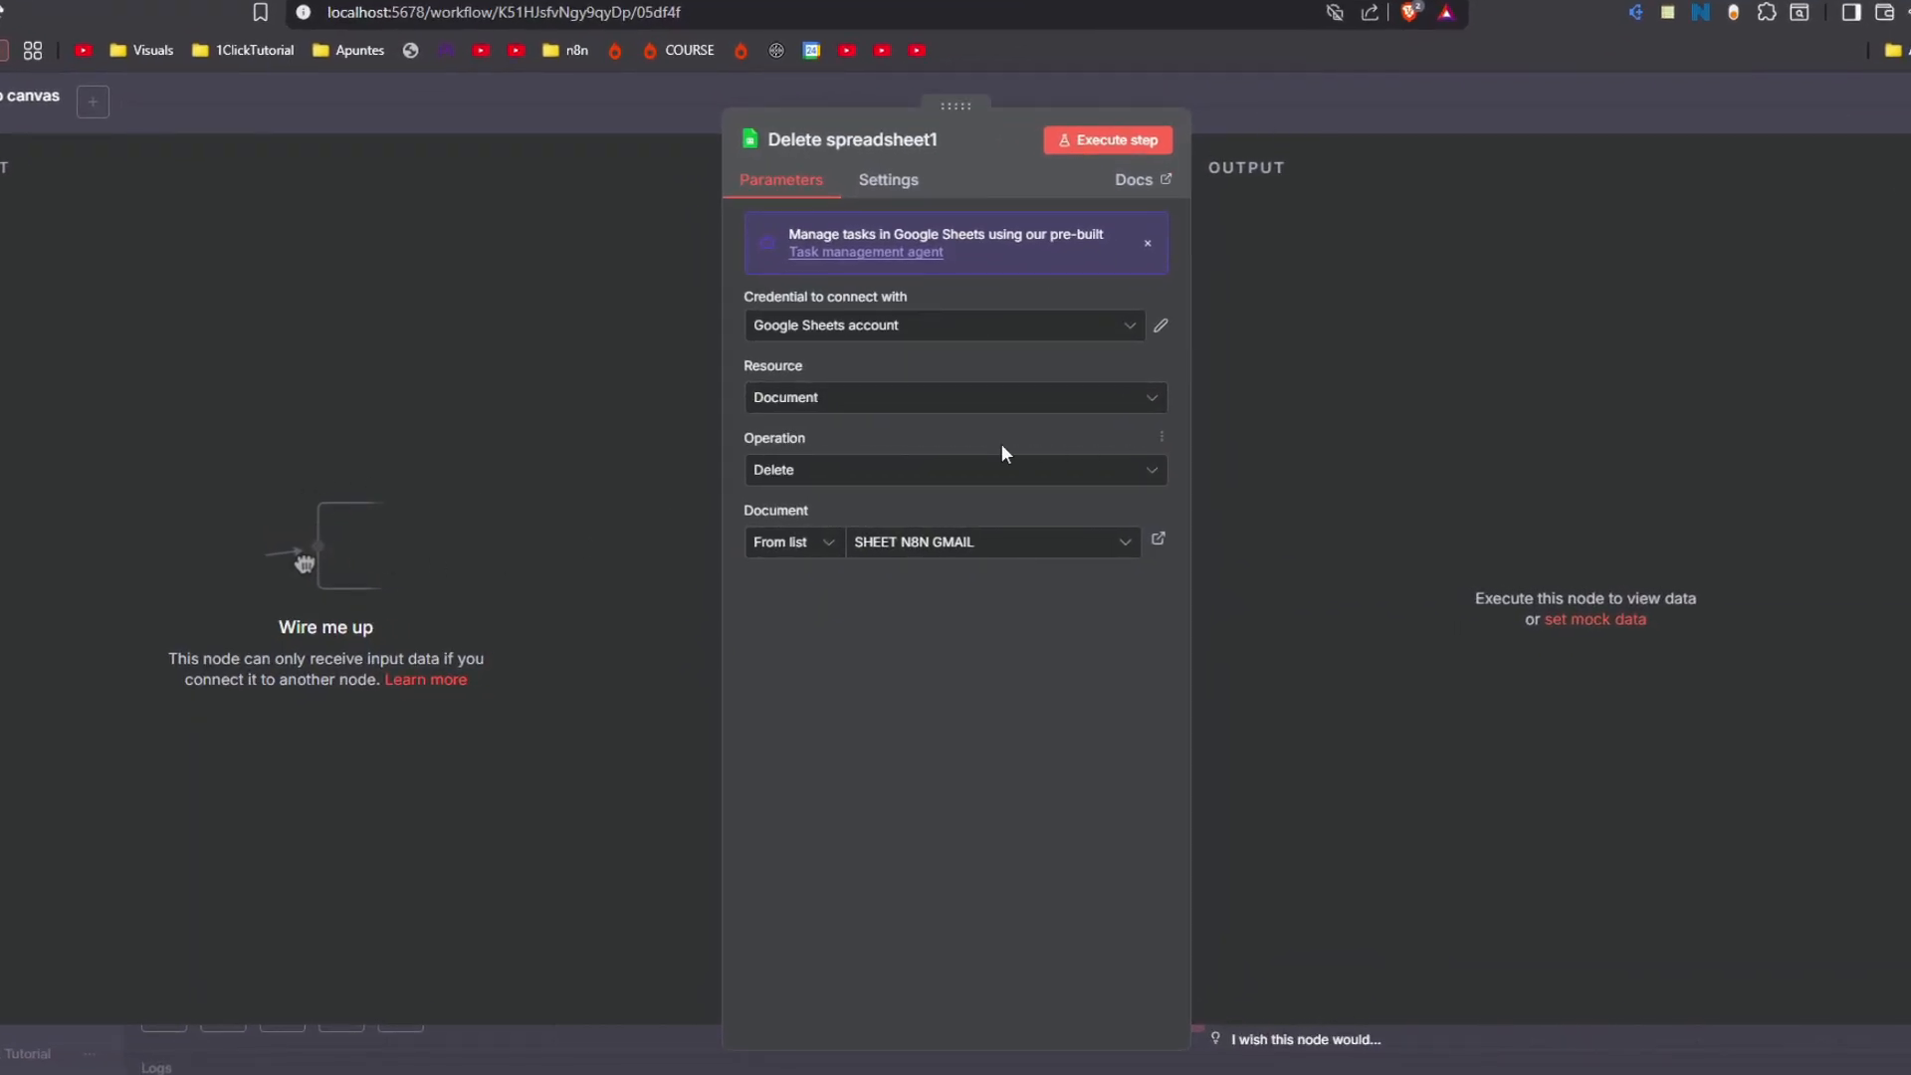
click(1328, 114)
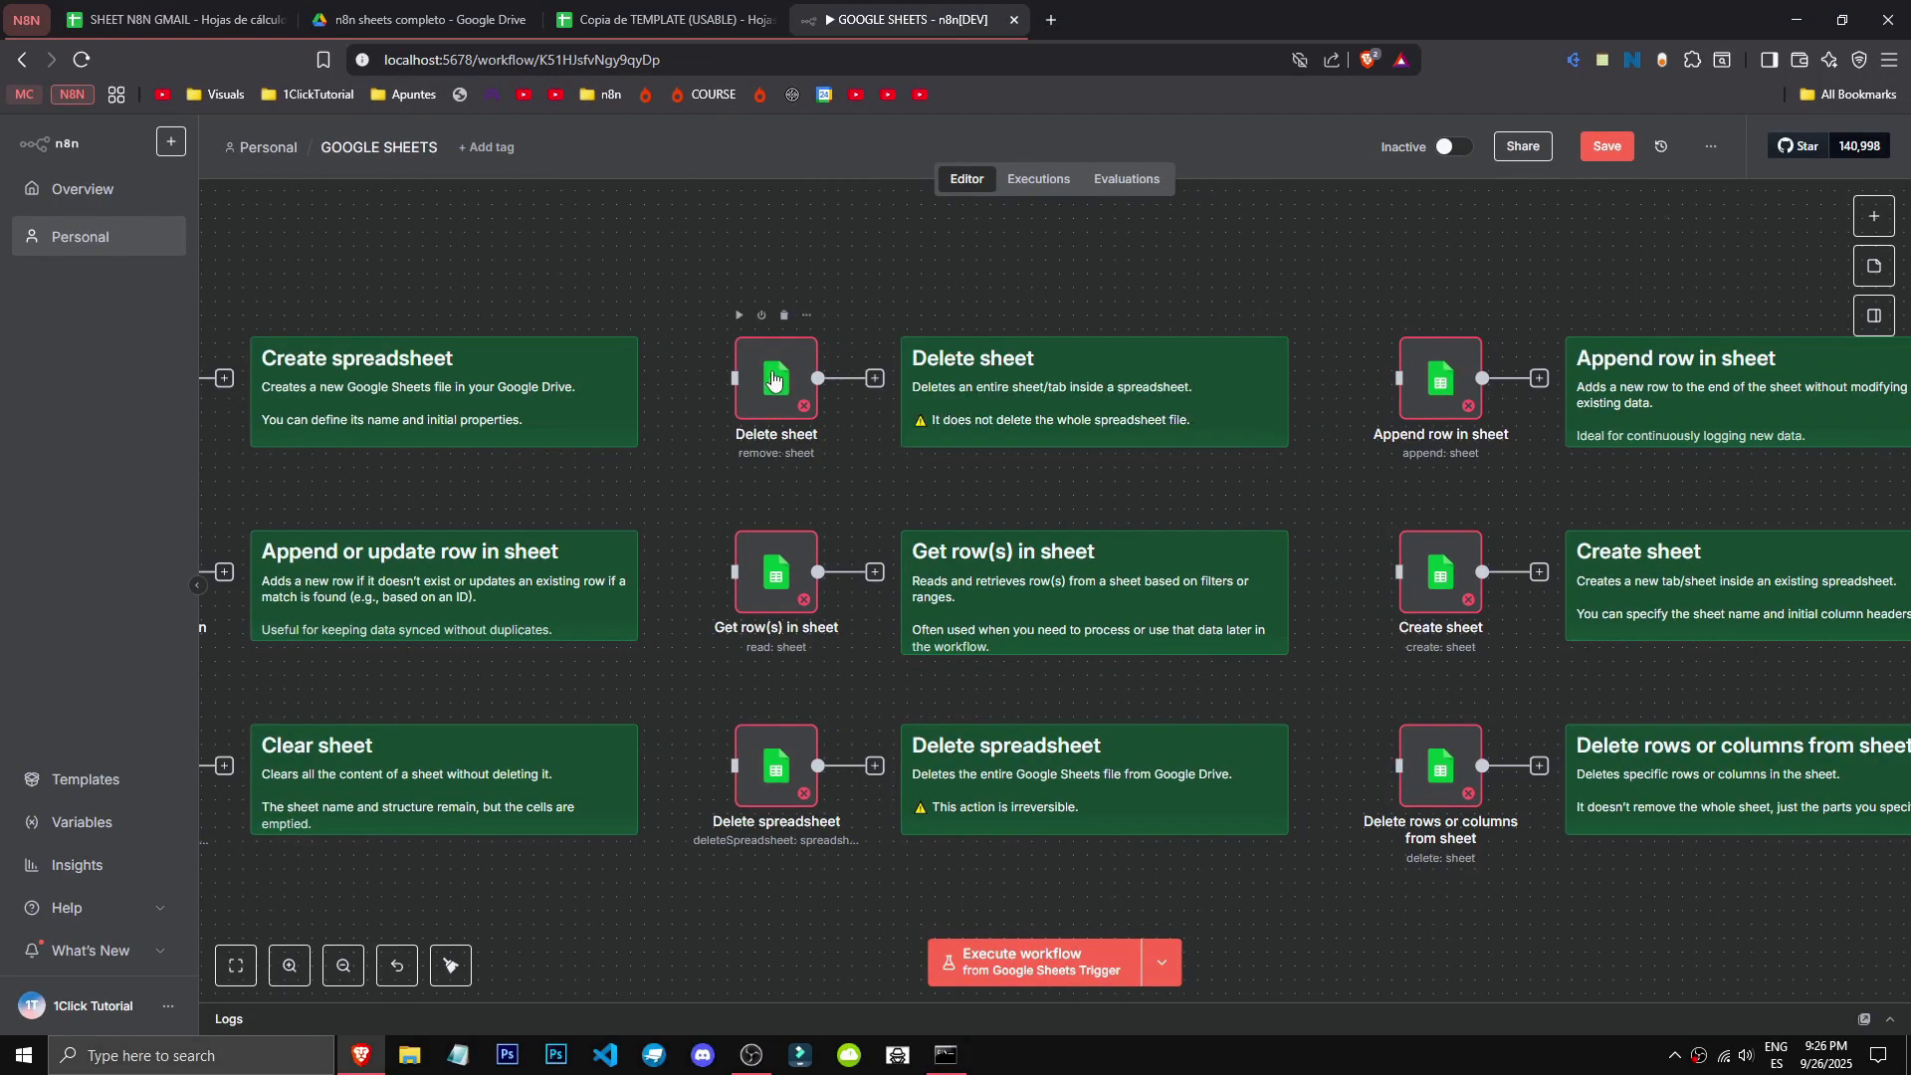
Step: Open the Delete sheet node and try switching its resource between Document and Sheet Within Document
double_click(754, 364)
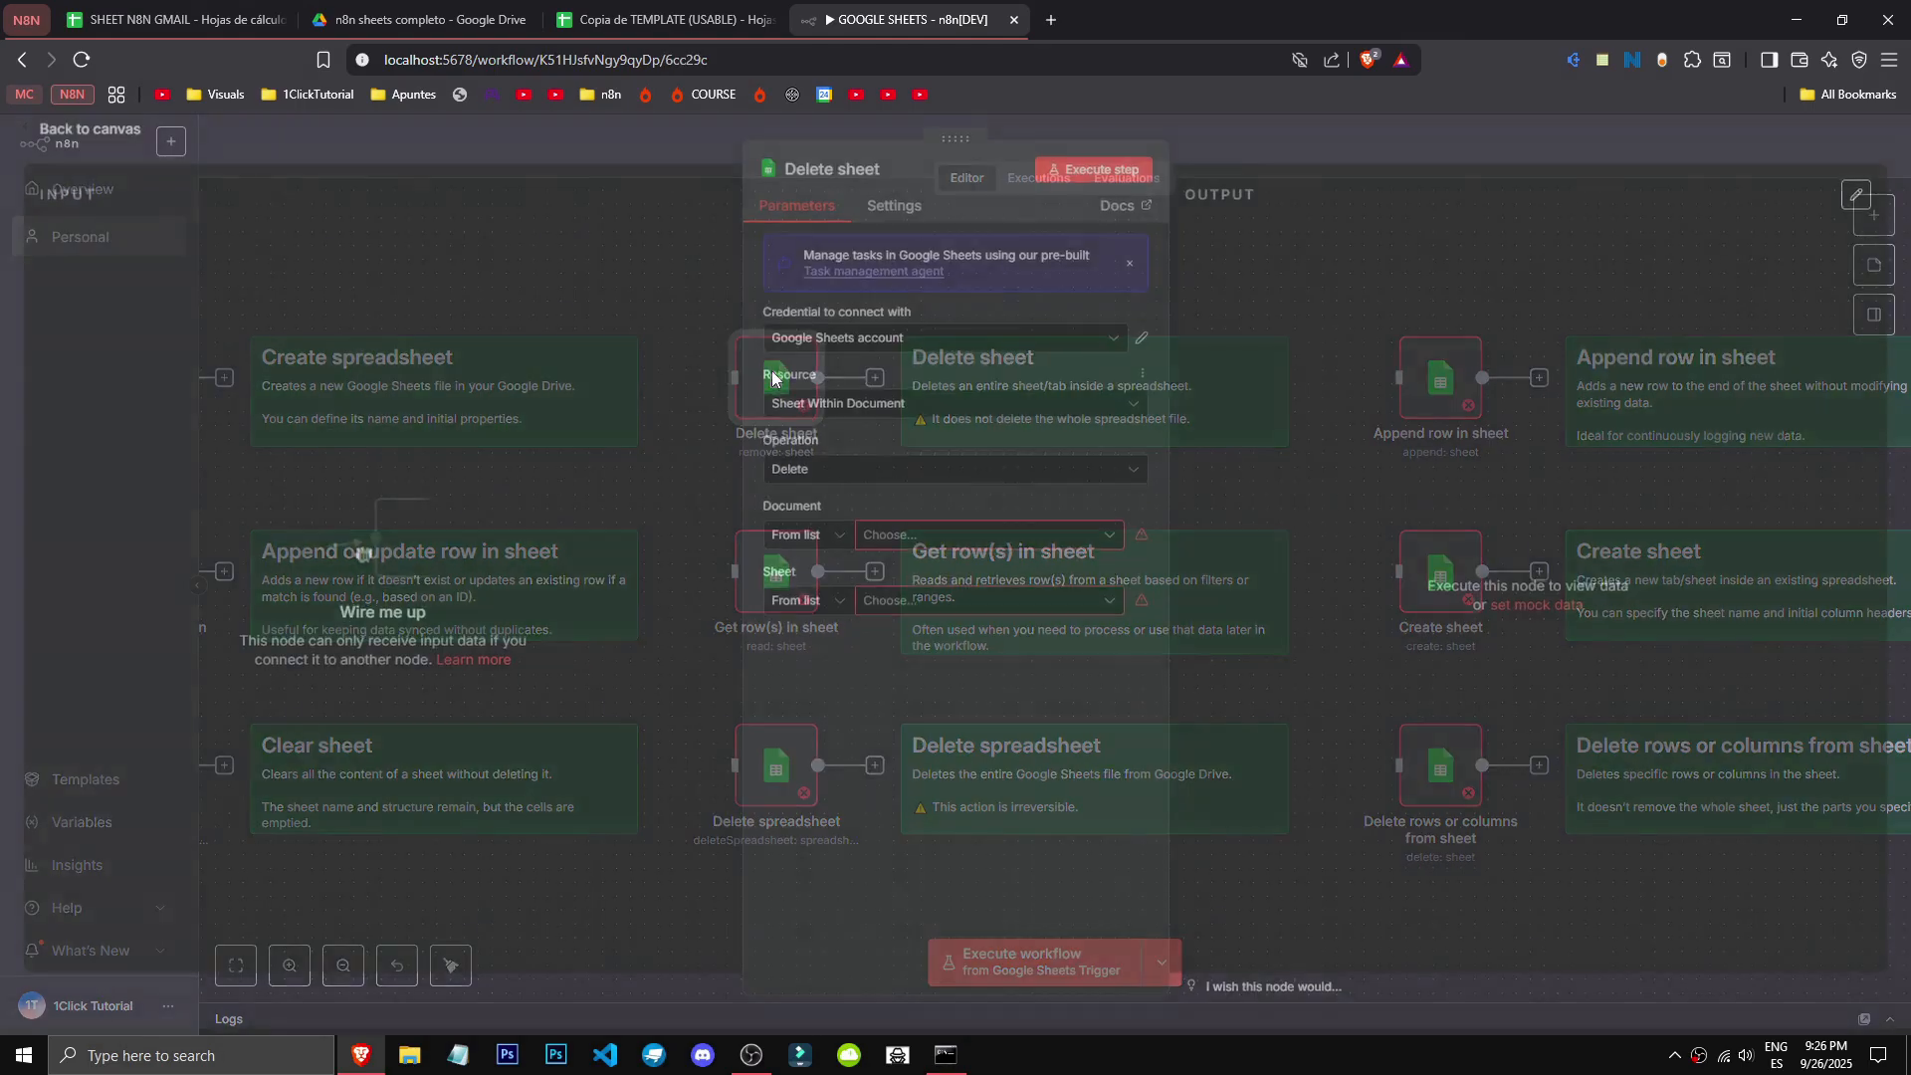
click(834, 416)
click(923, 828)
click(882, 418)
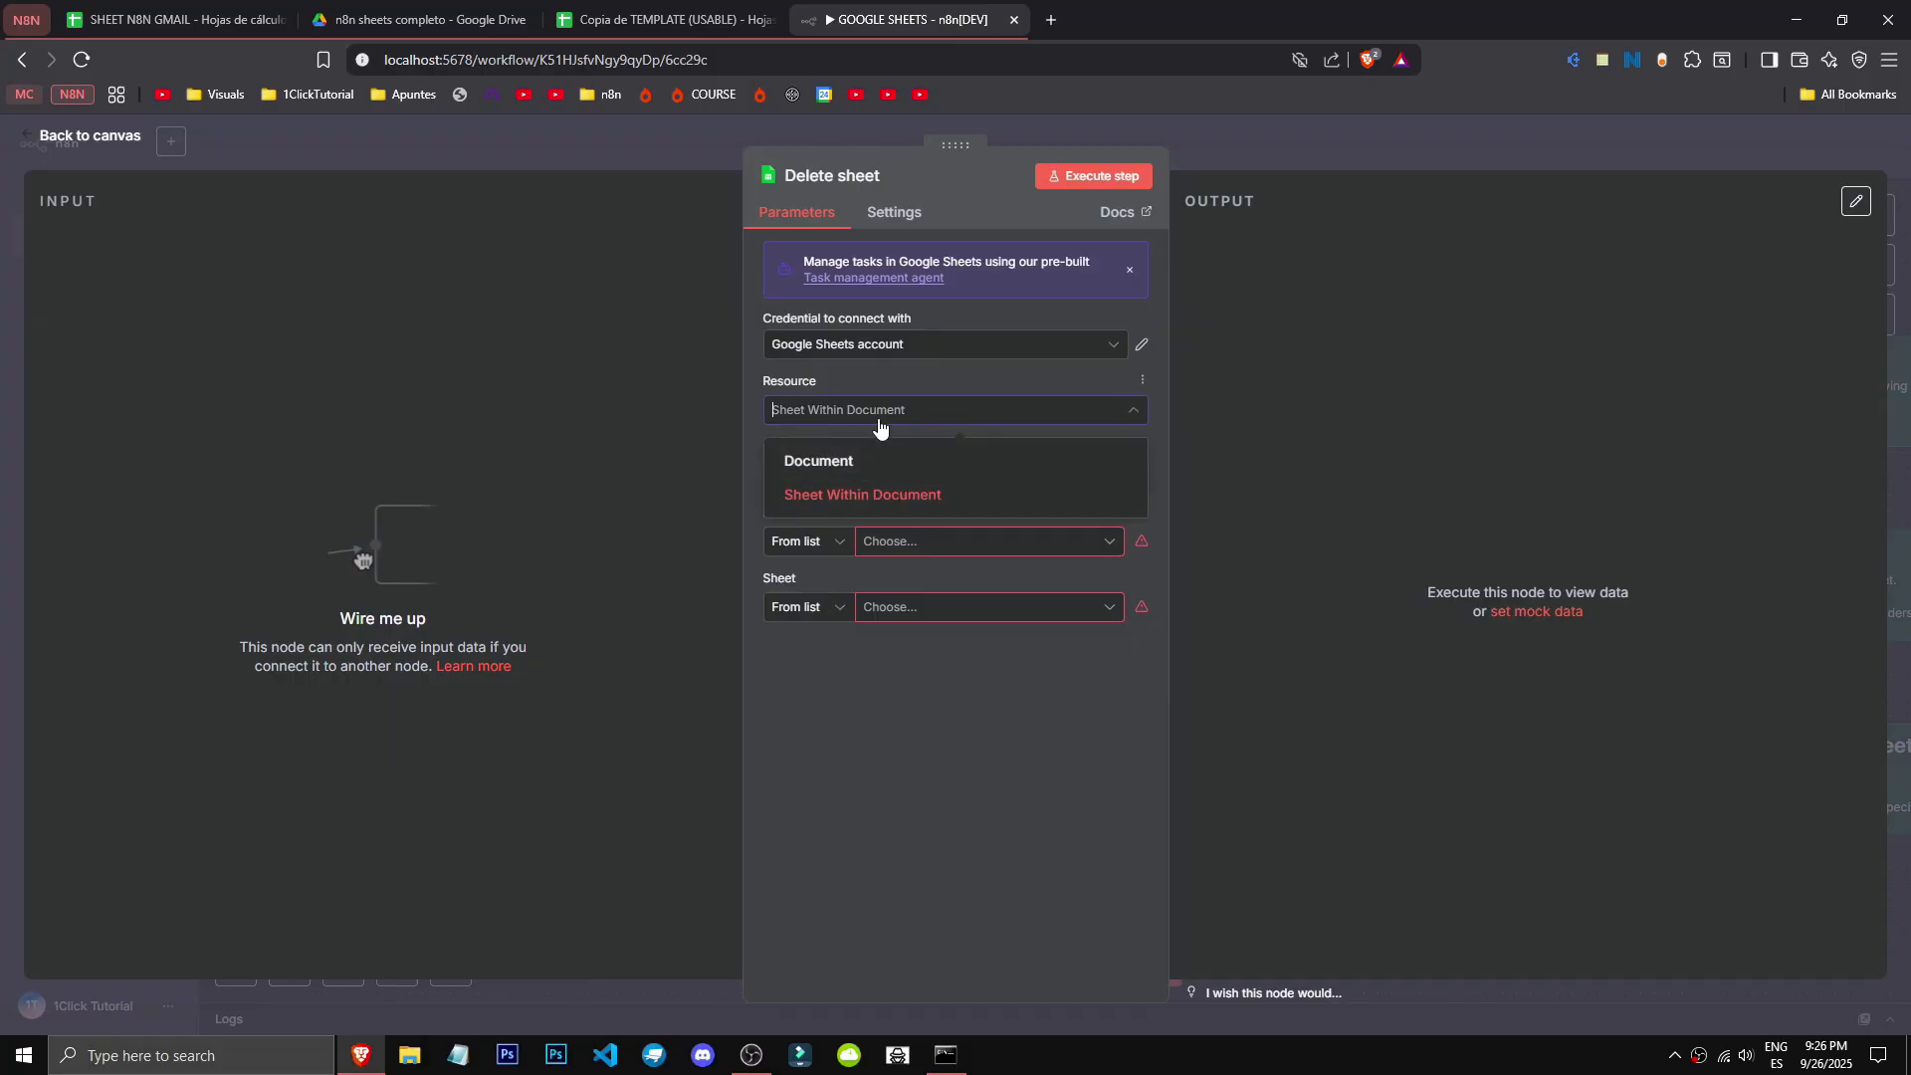
click(856, 461)
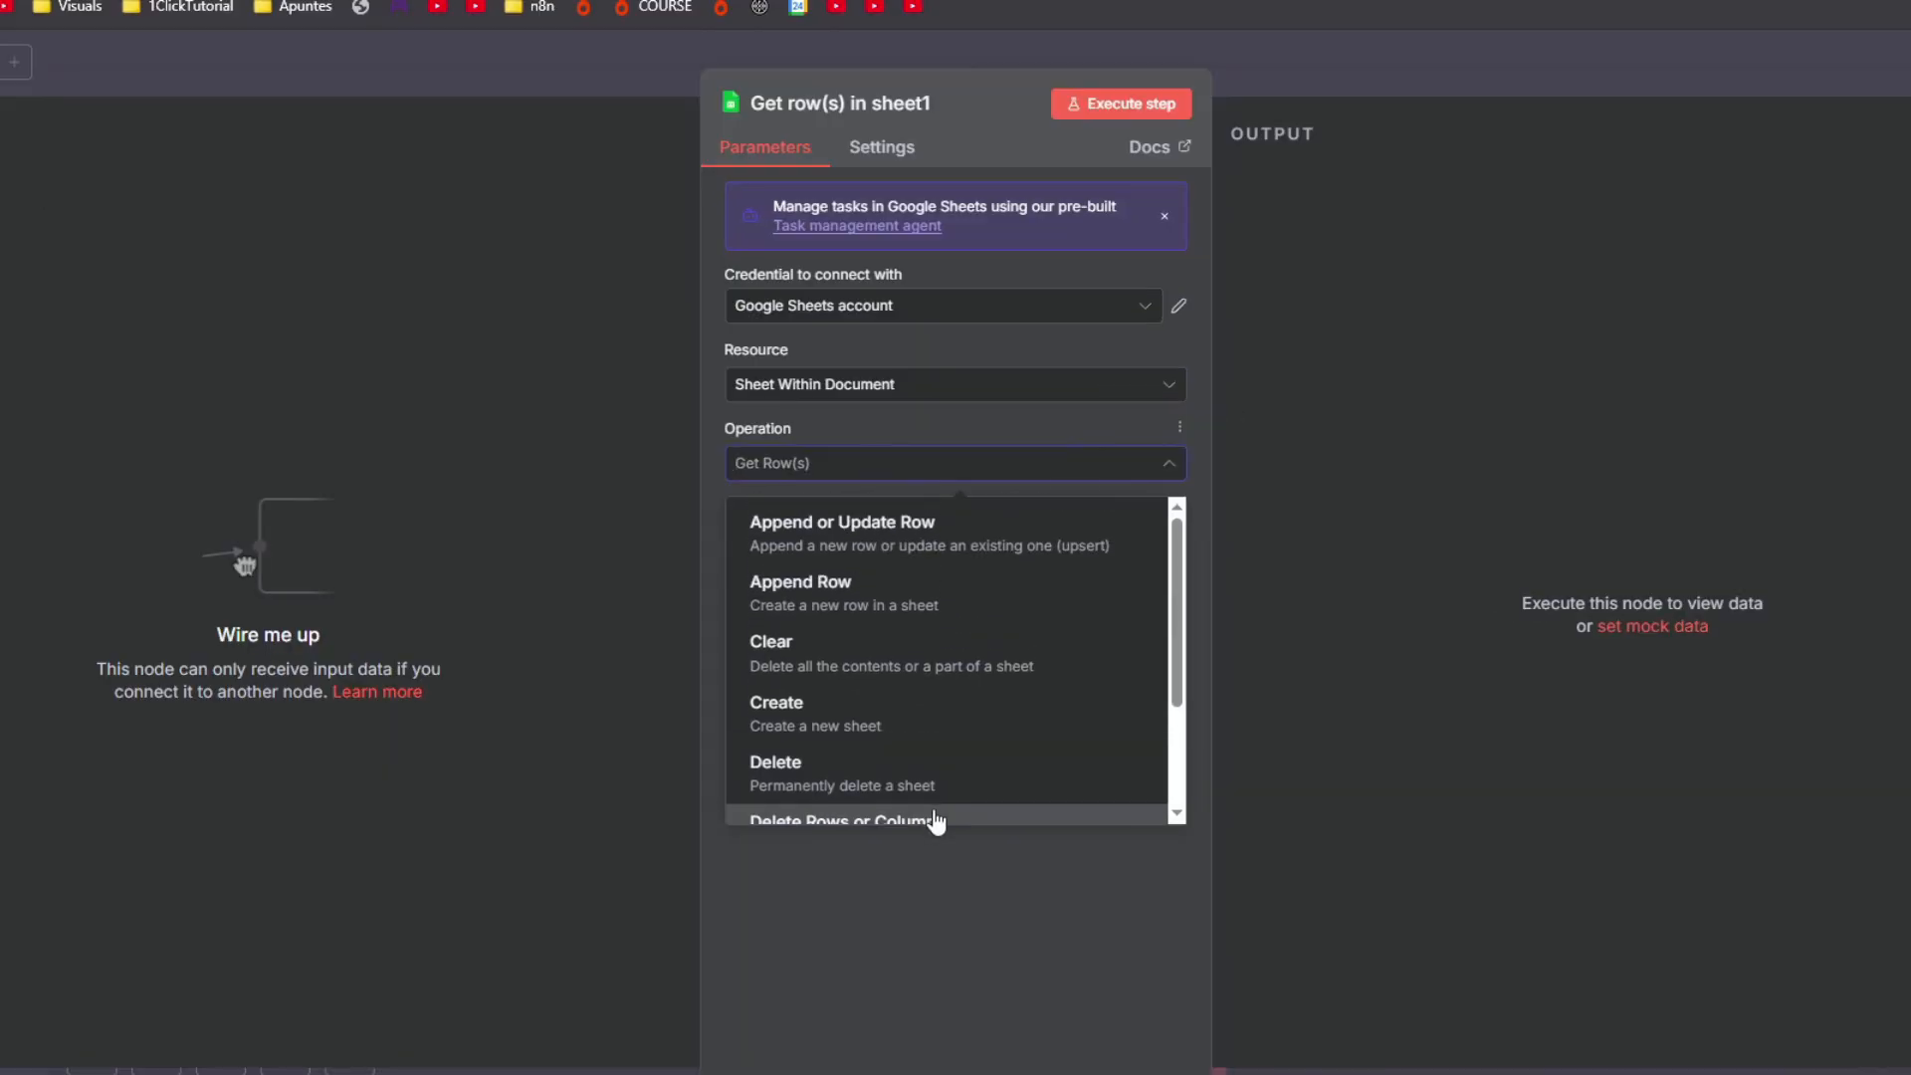
scroll(935, 818, down, 3)
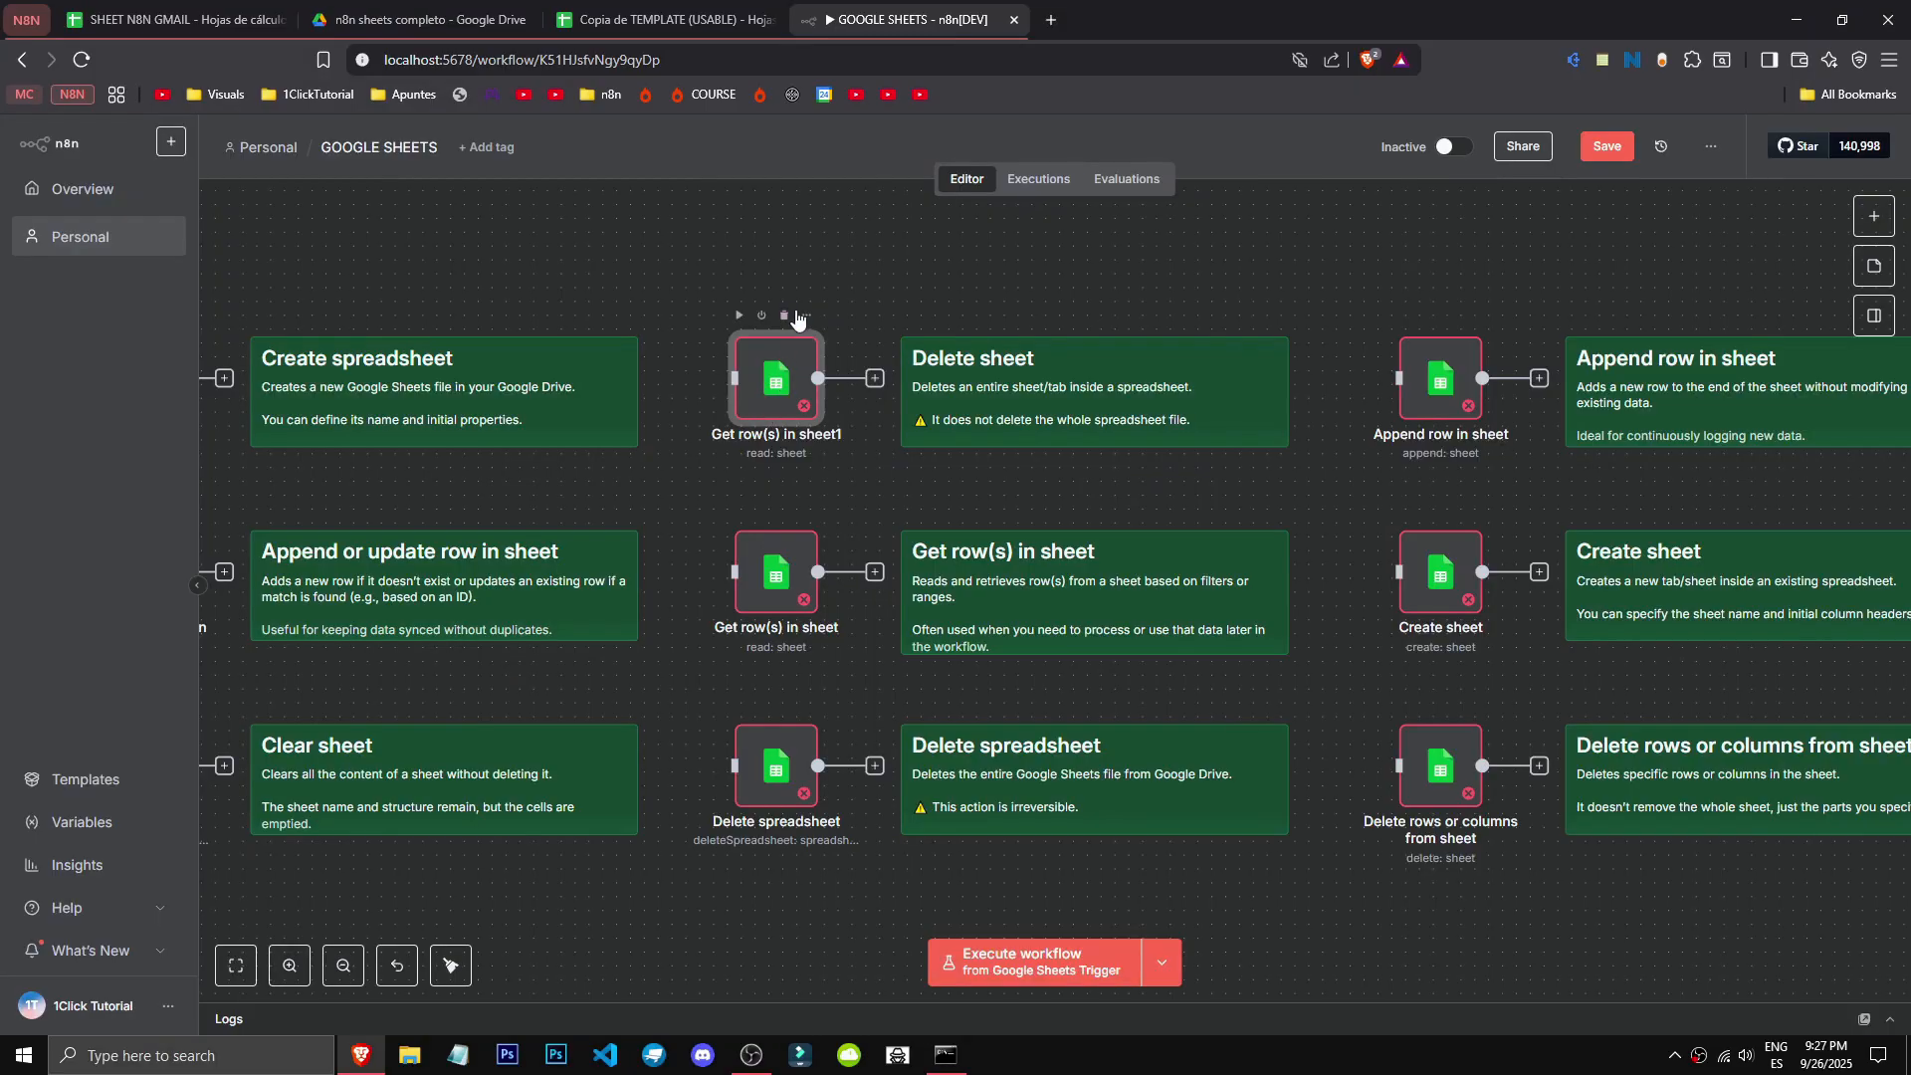
Step: Remove the altered Get row(s) in sheet1 node and add a new Google Sheets Delete sheet action
click(786, 315)
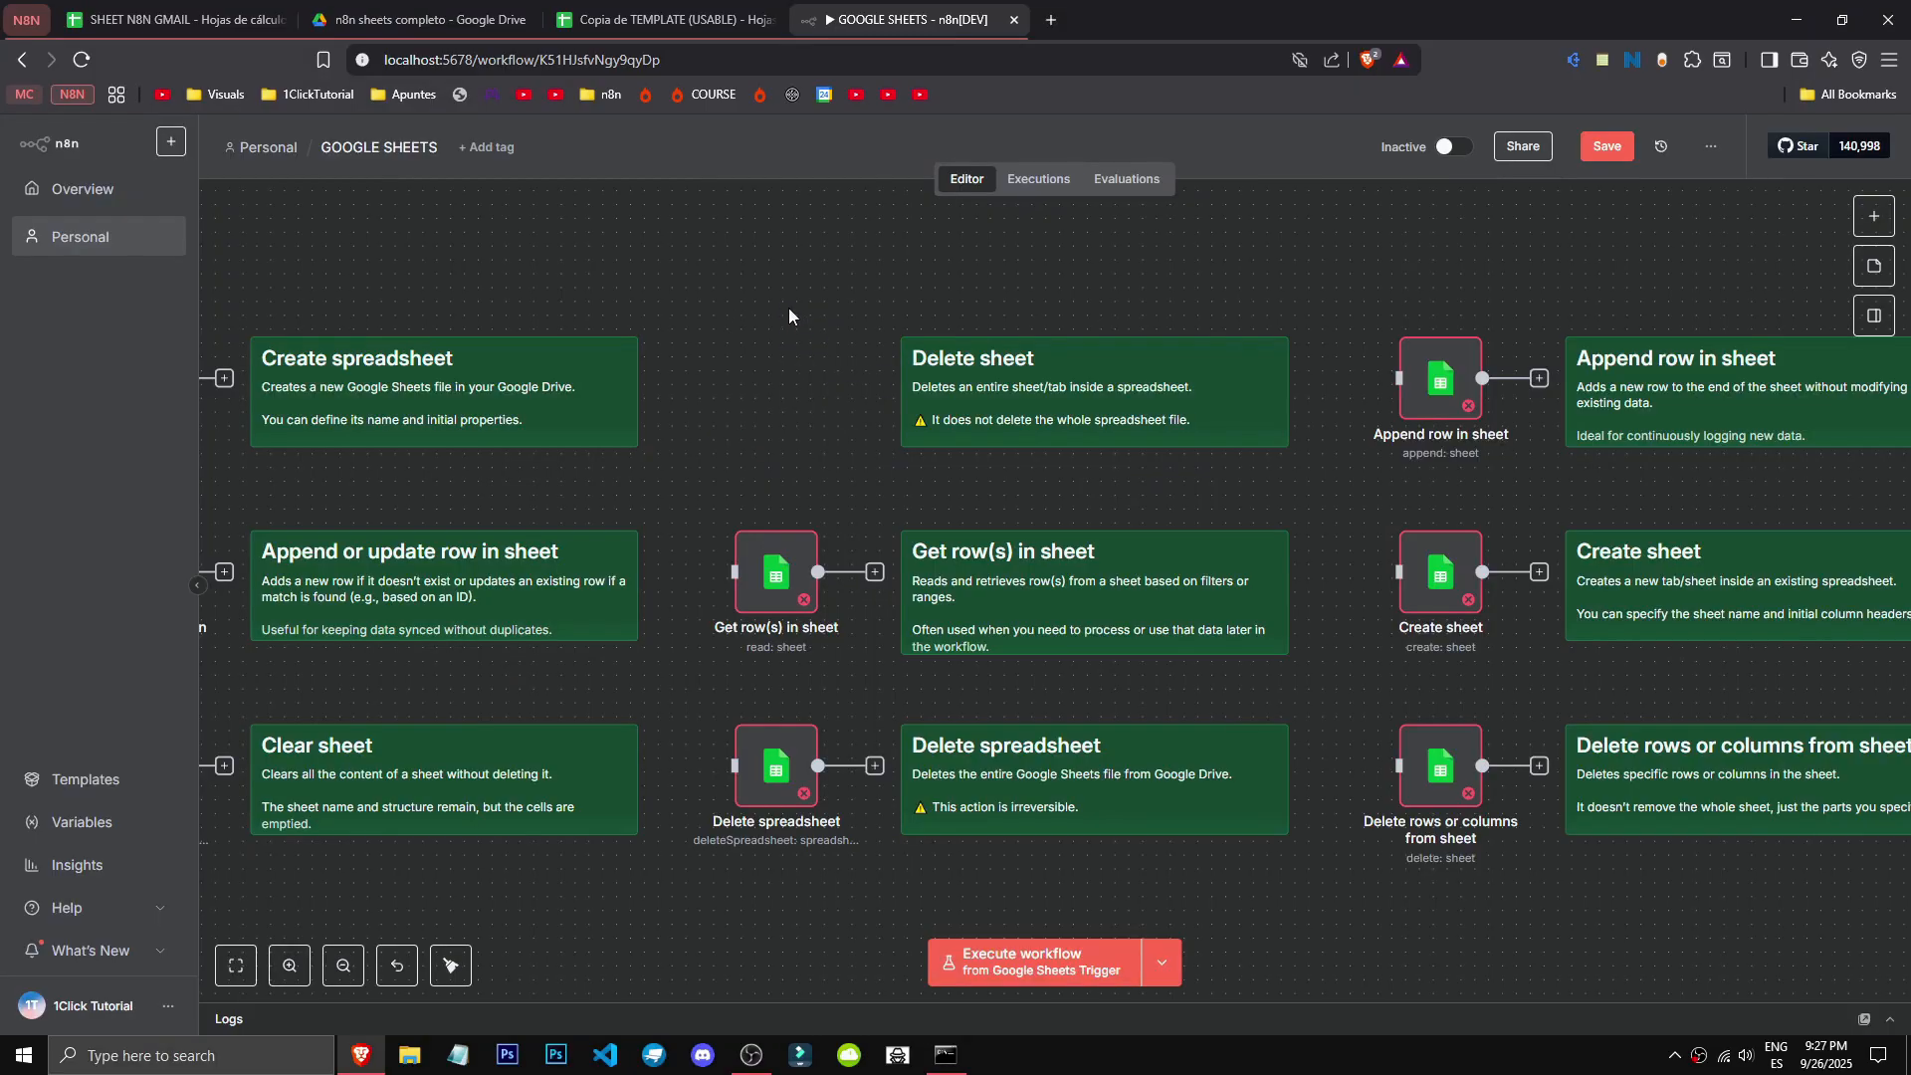
key(Tab)
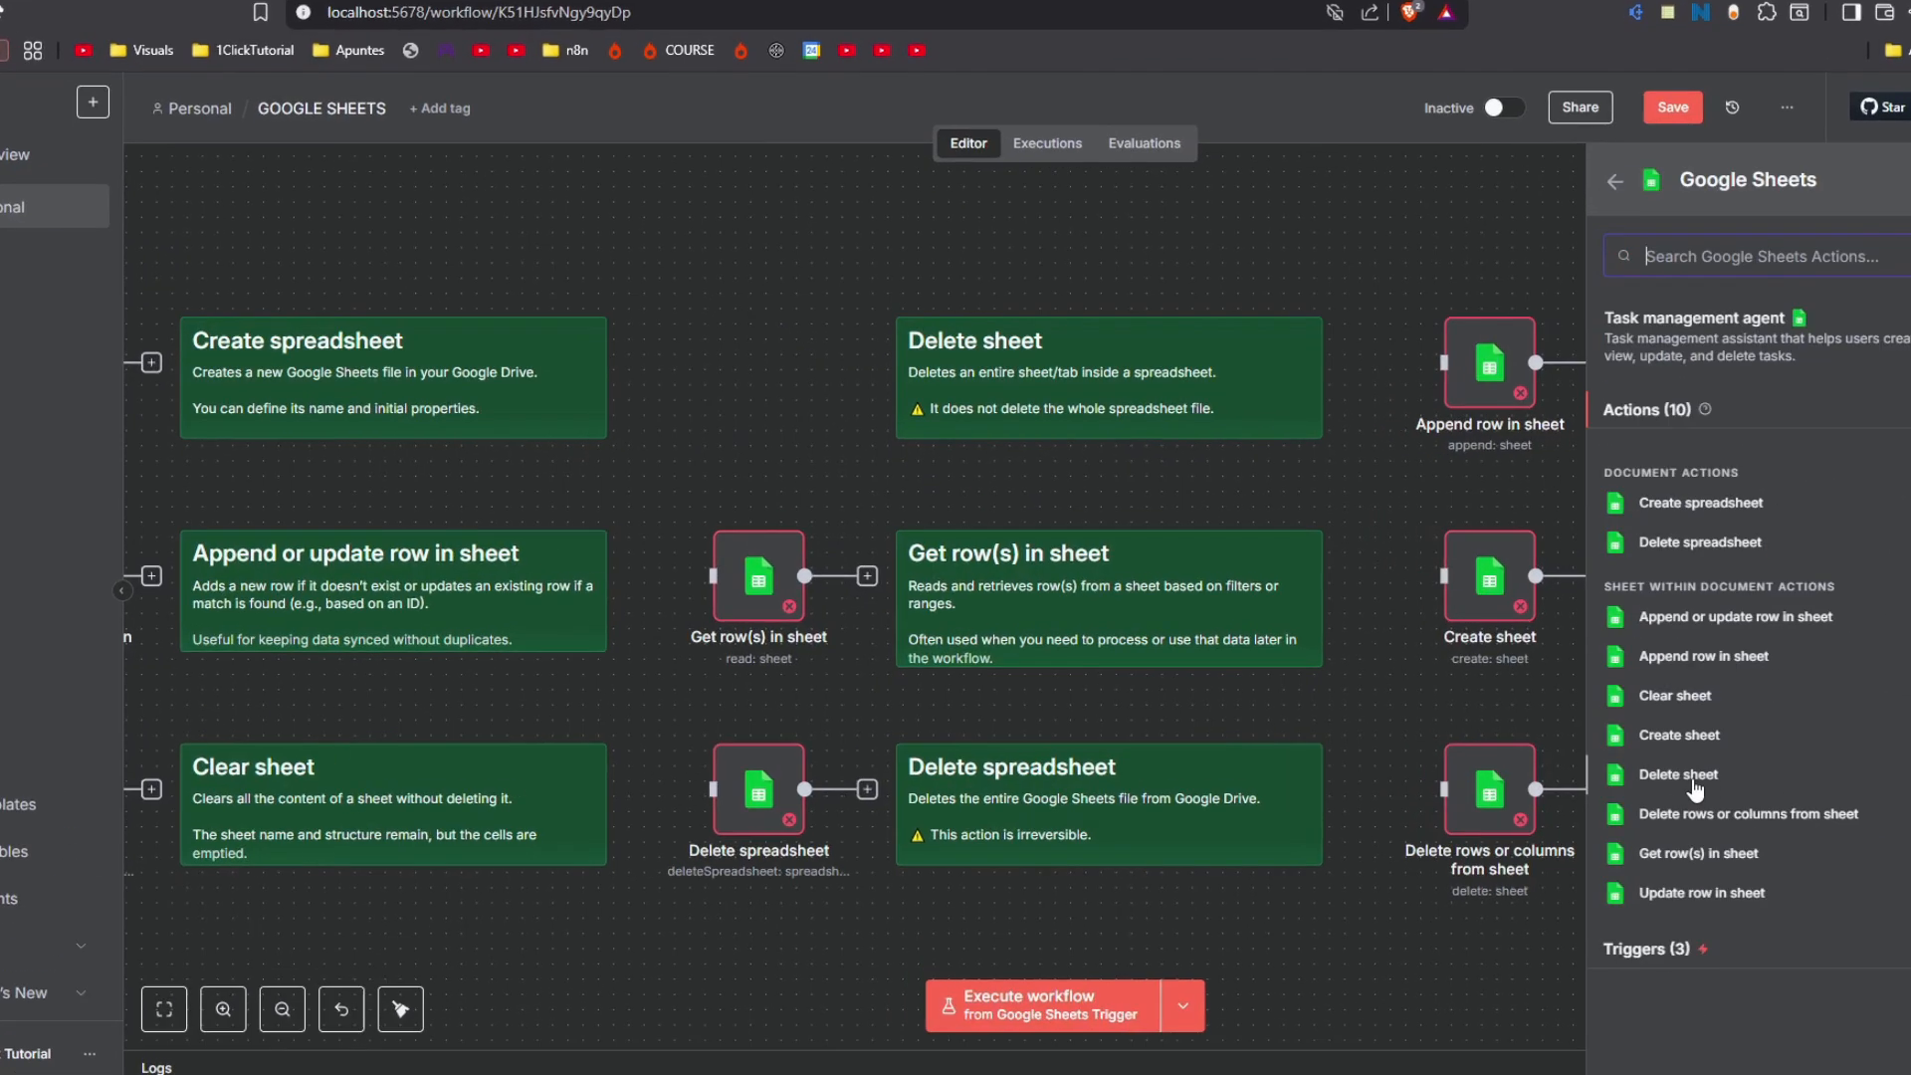
click(1692, 782)
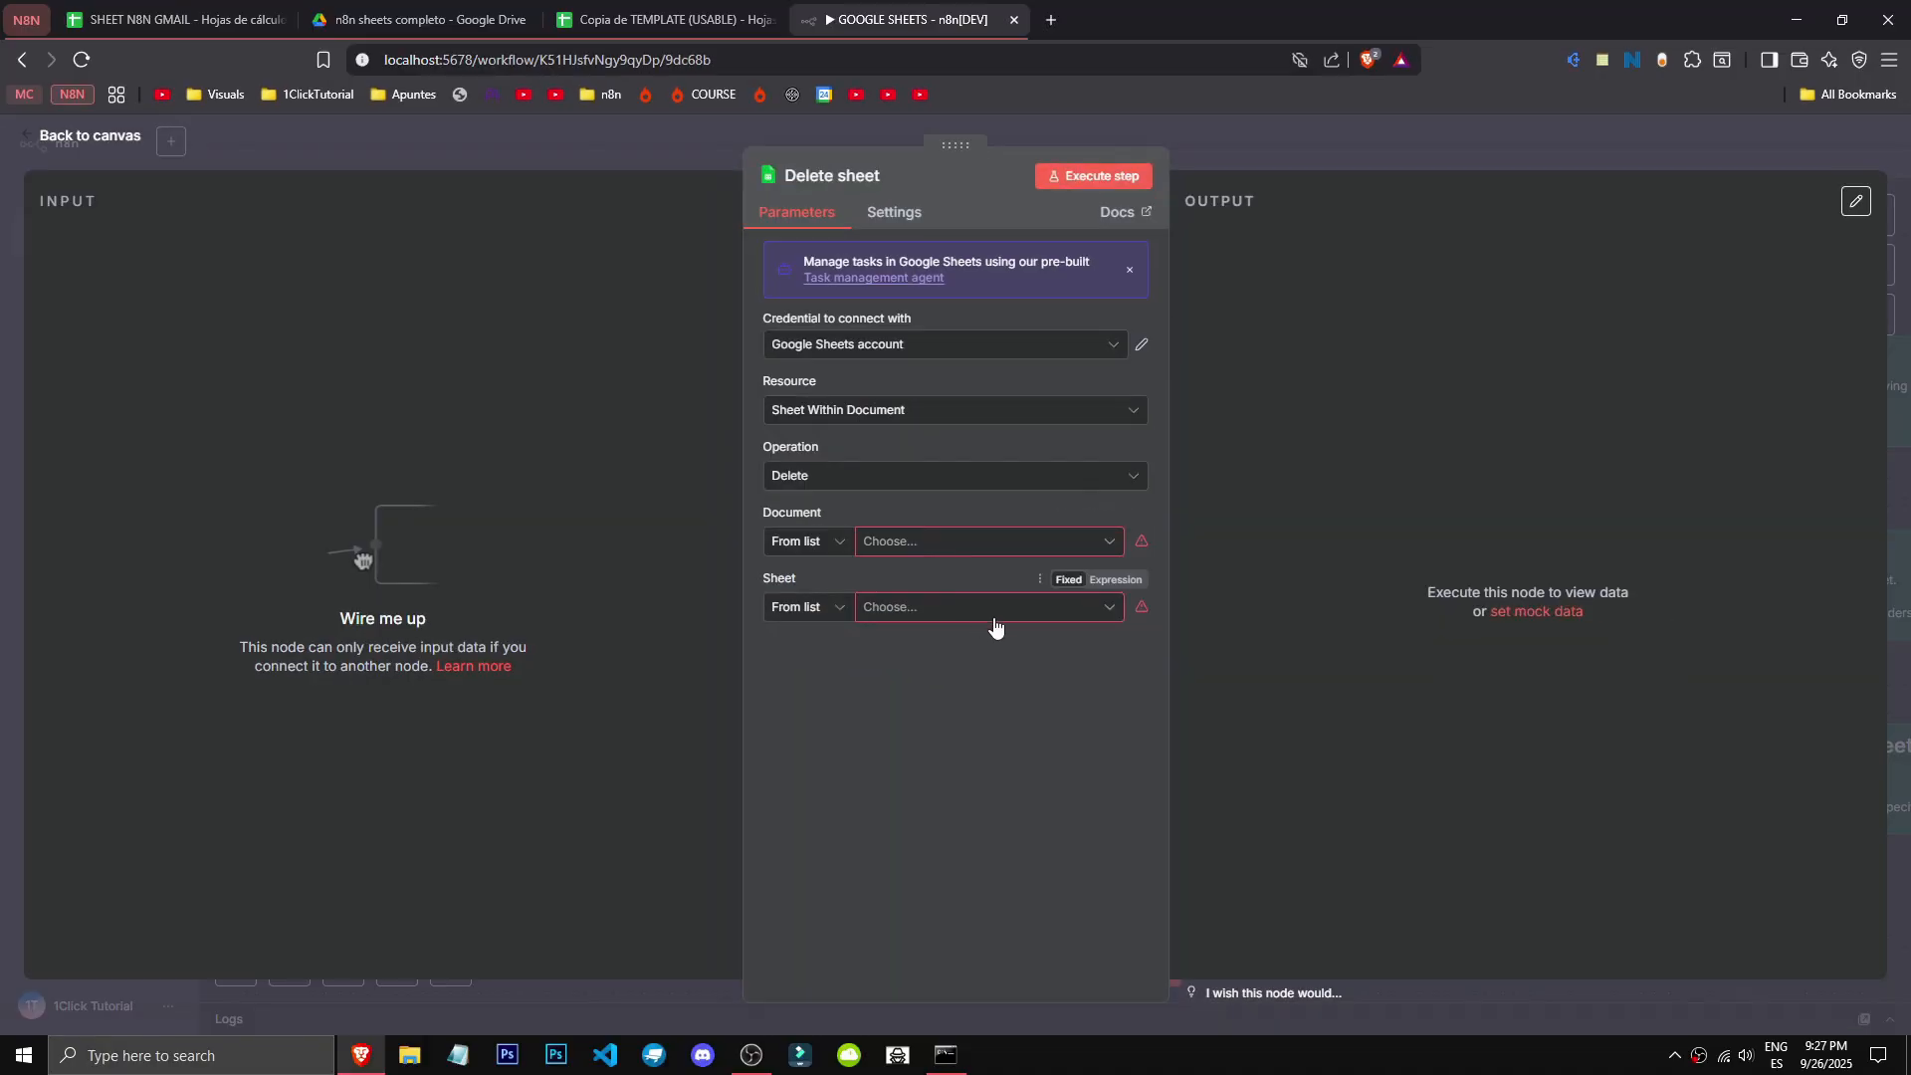
Step: Select the Apppsumo document and ES sheet in the Delete sheet node, and place it beside its note on the canvas
click(946, 608)
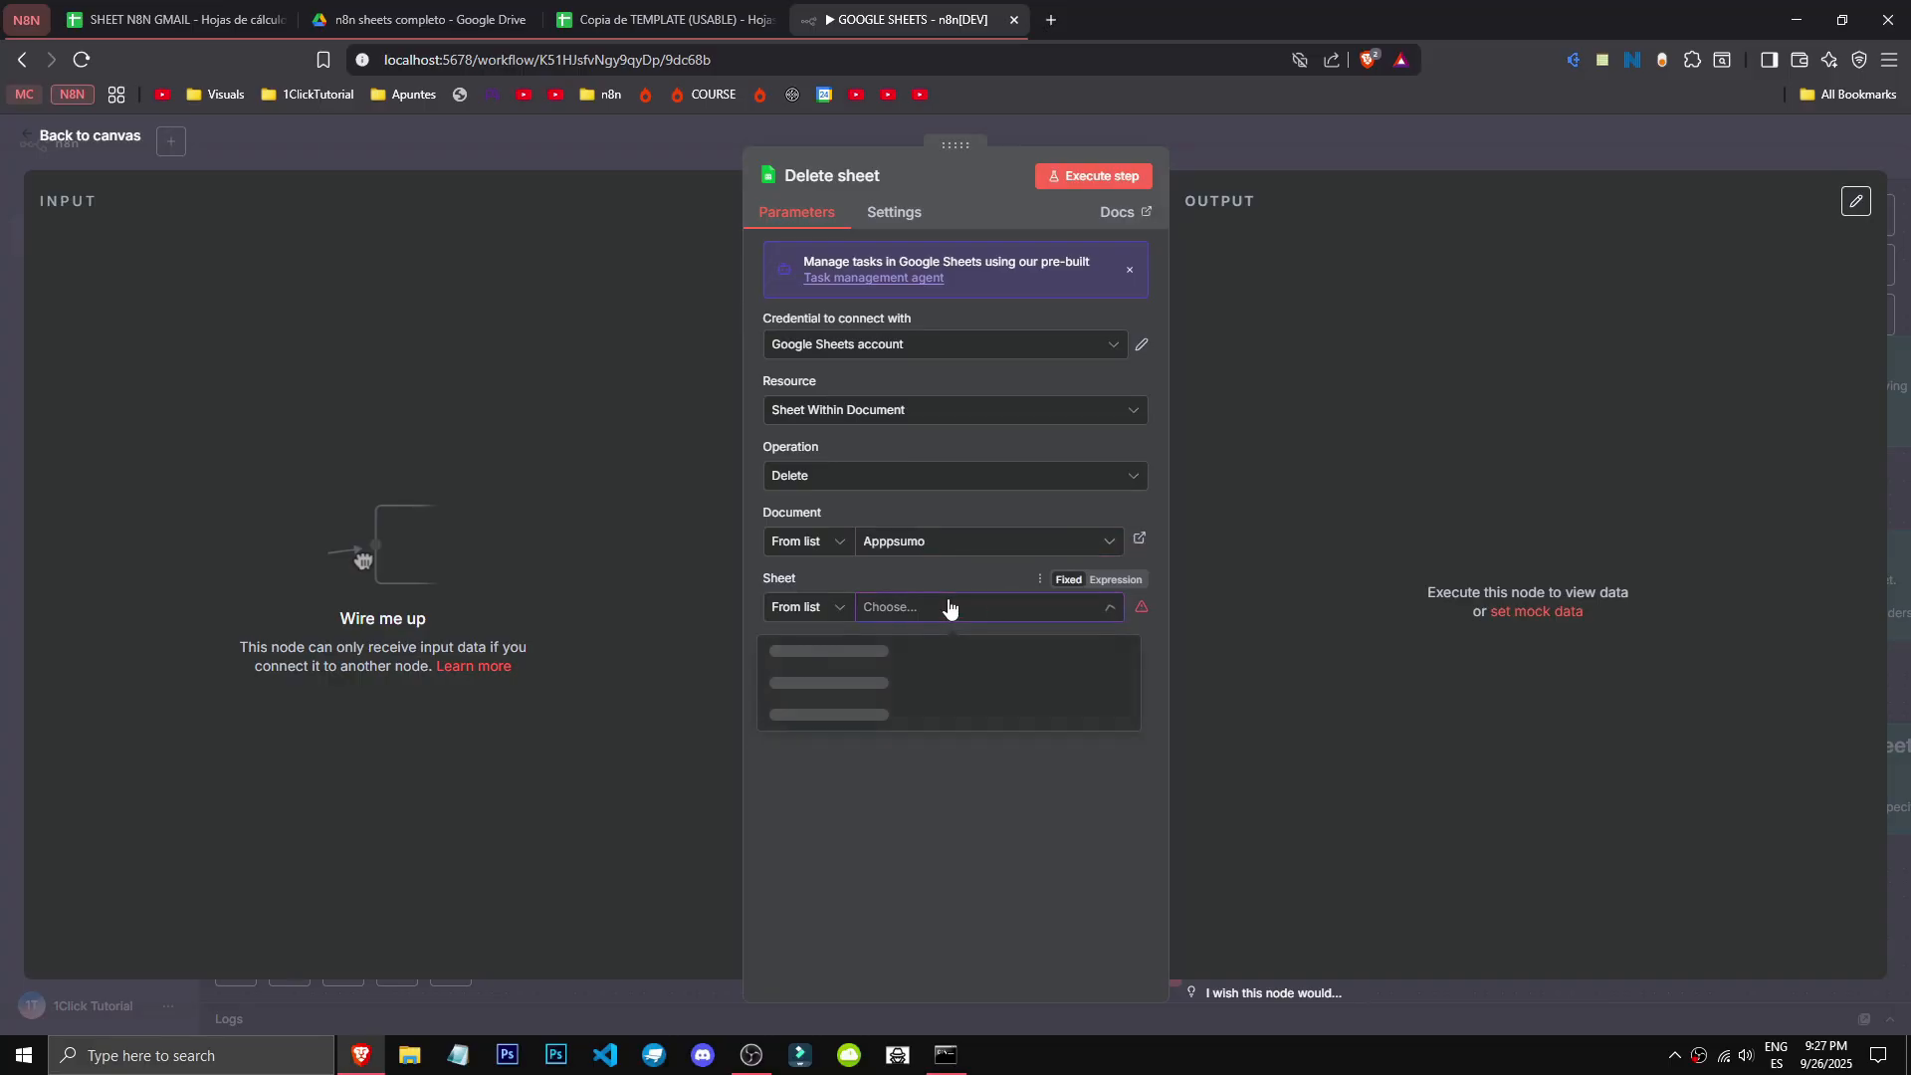
click(917, 653)
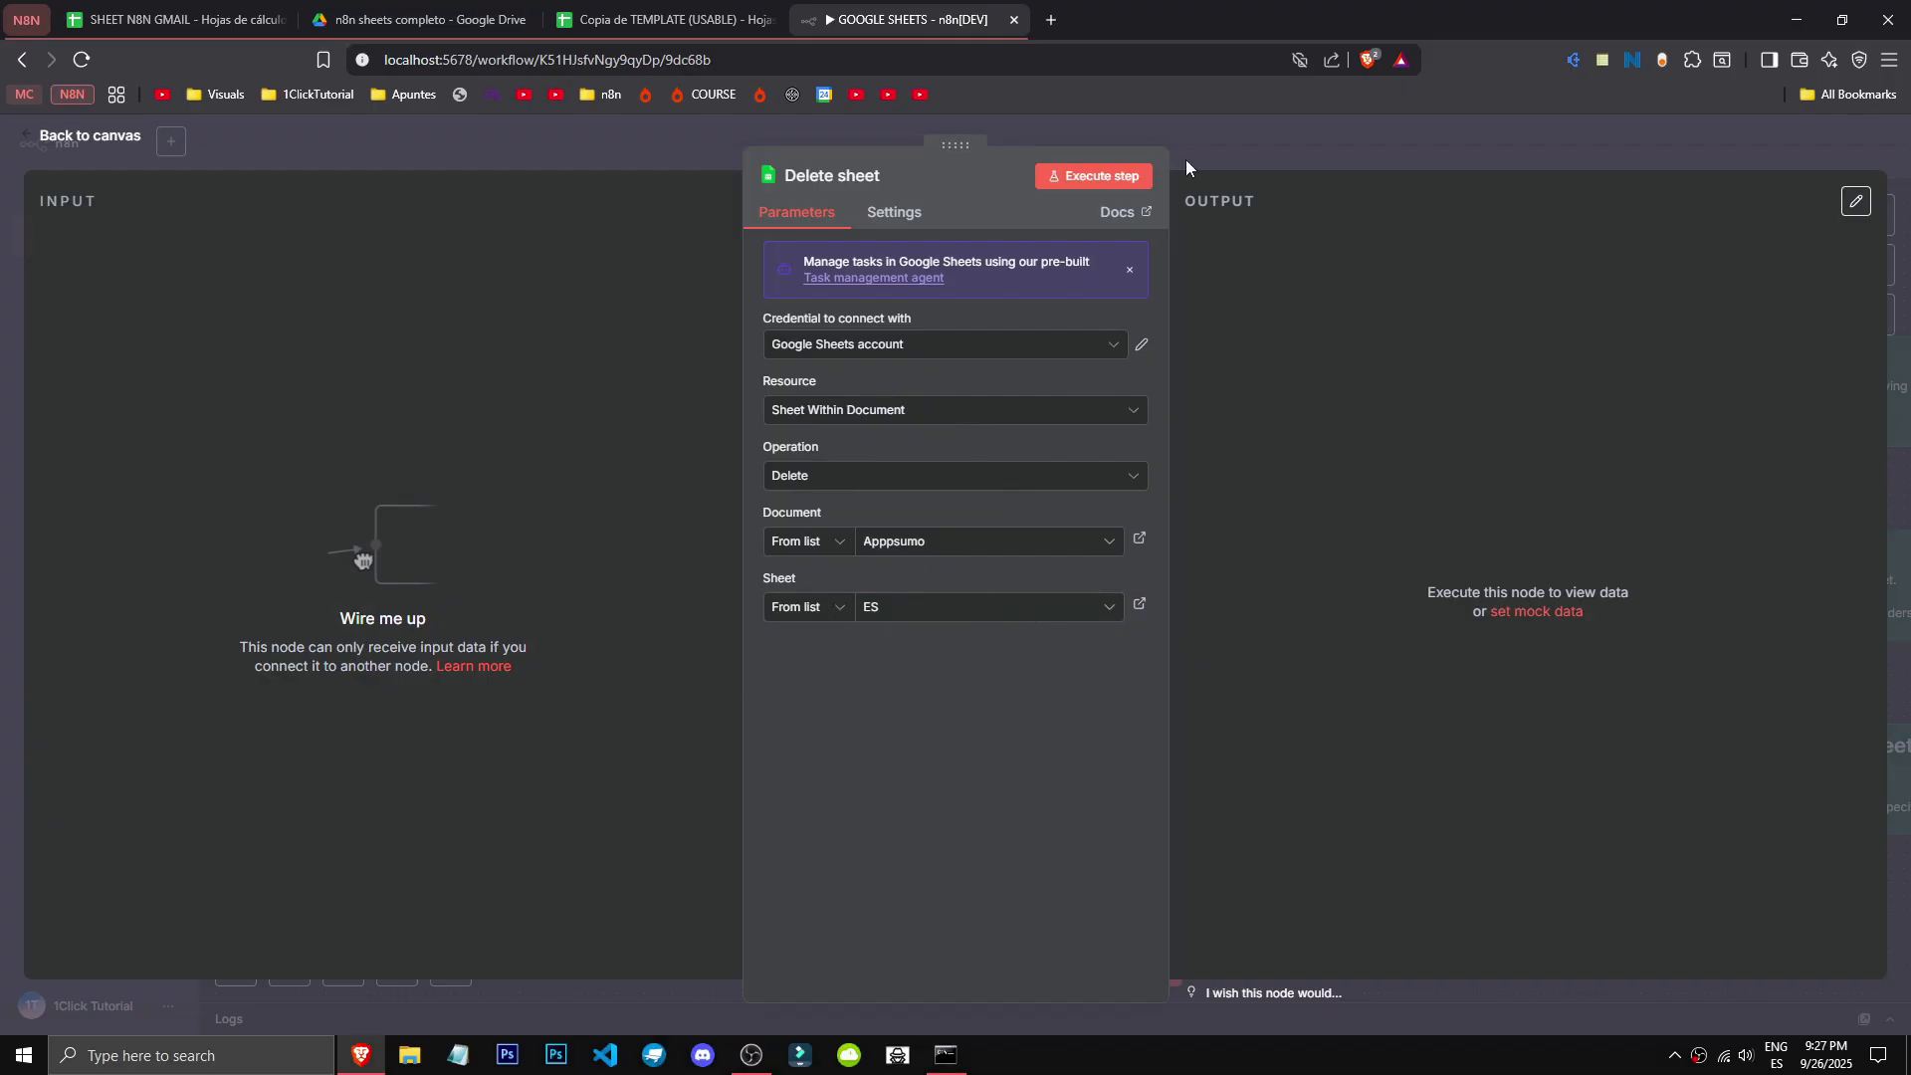
click(1266, 139)
drag(747, 384, 748, 371)
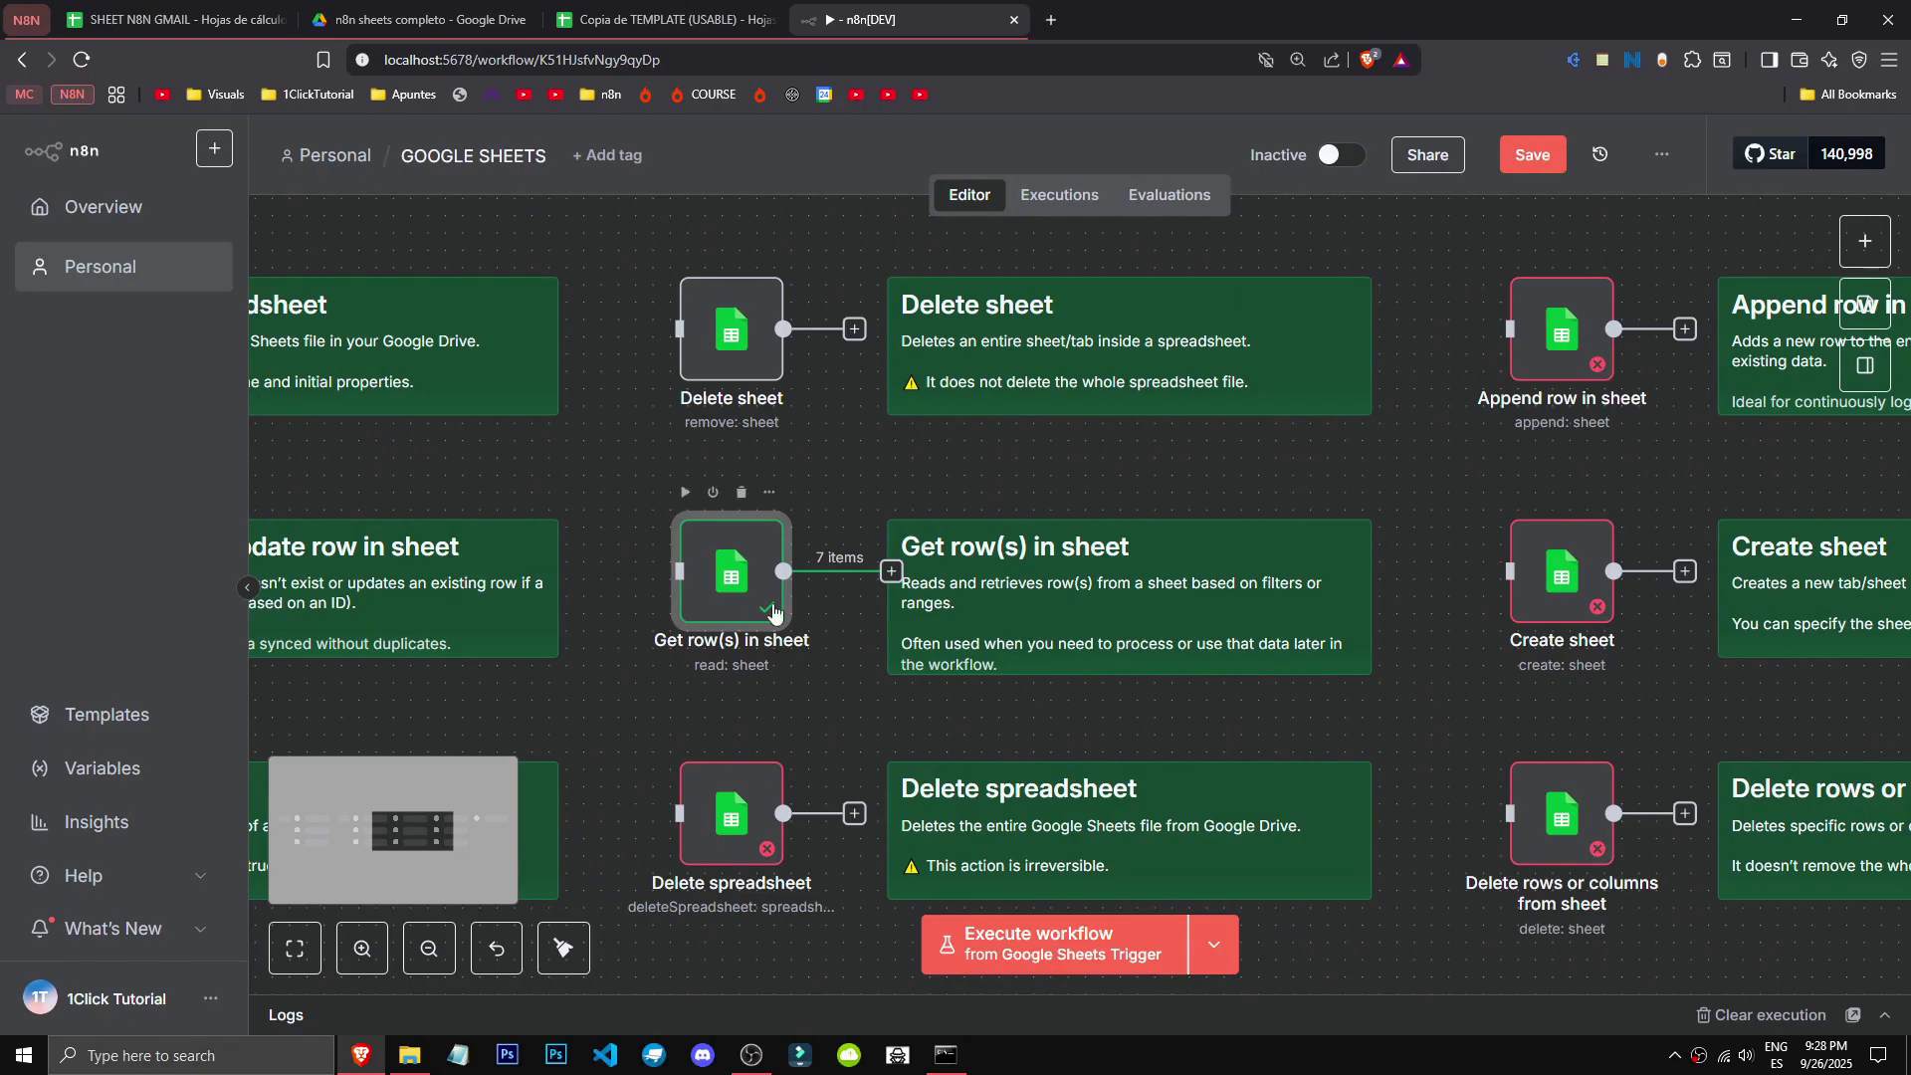
Step: Open the Get row(s) in sheet node and examine its document, sheet, filter and option settings
double_click(738, 598)
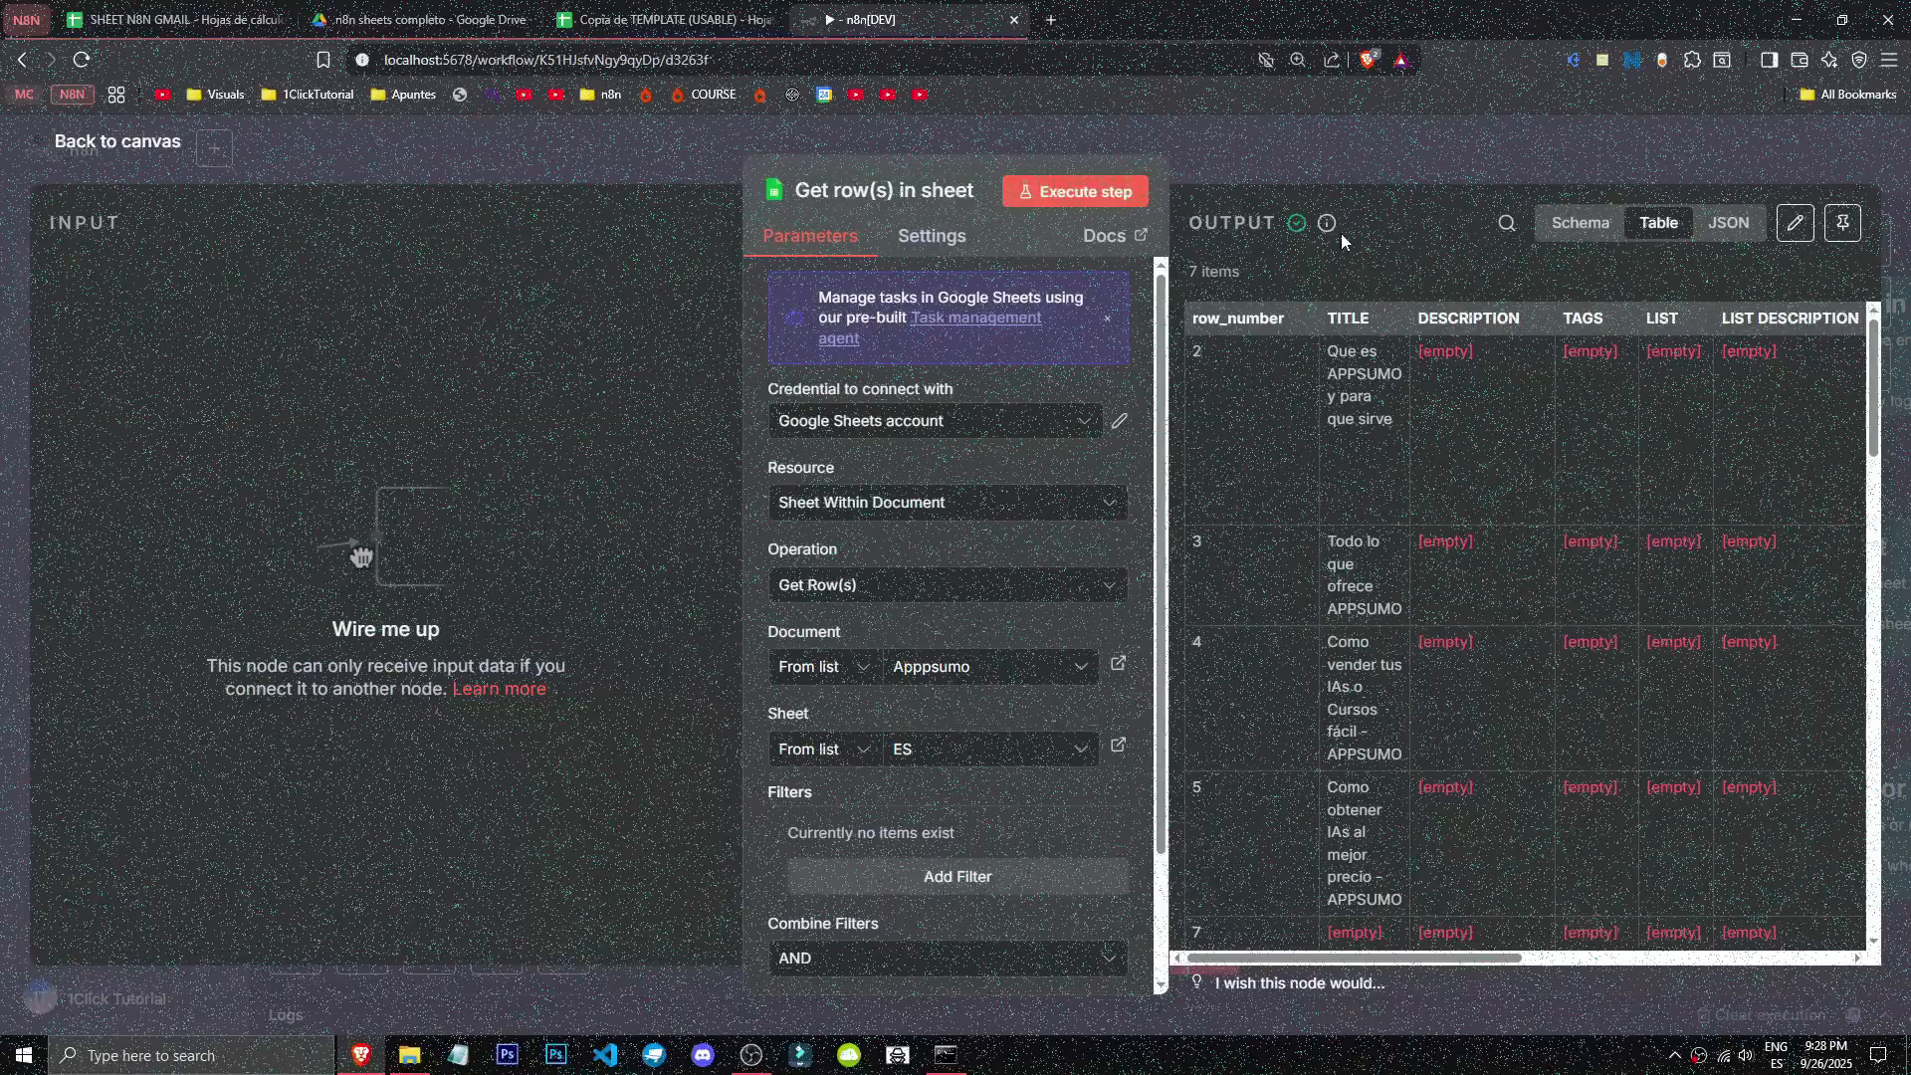
scroll(1006, 790, down, 3)
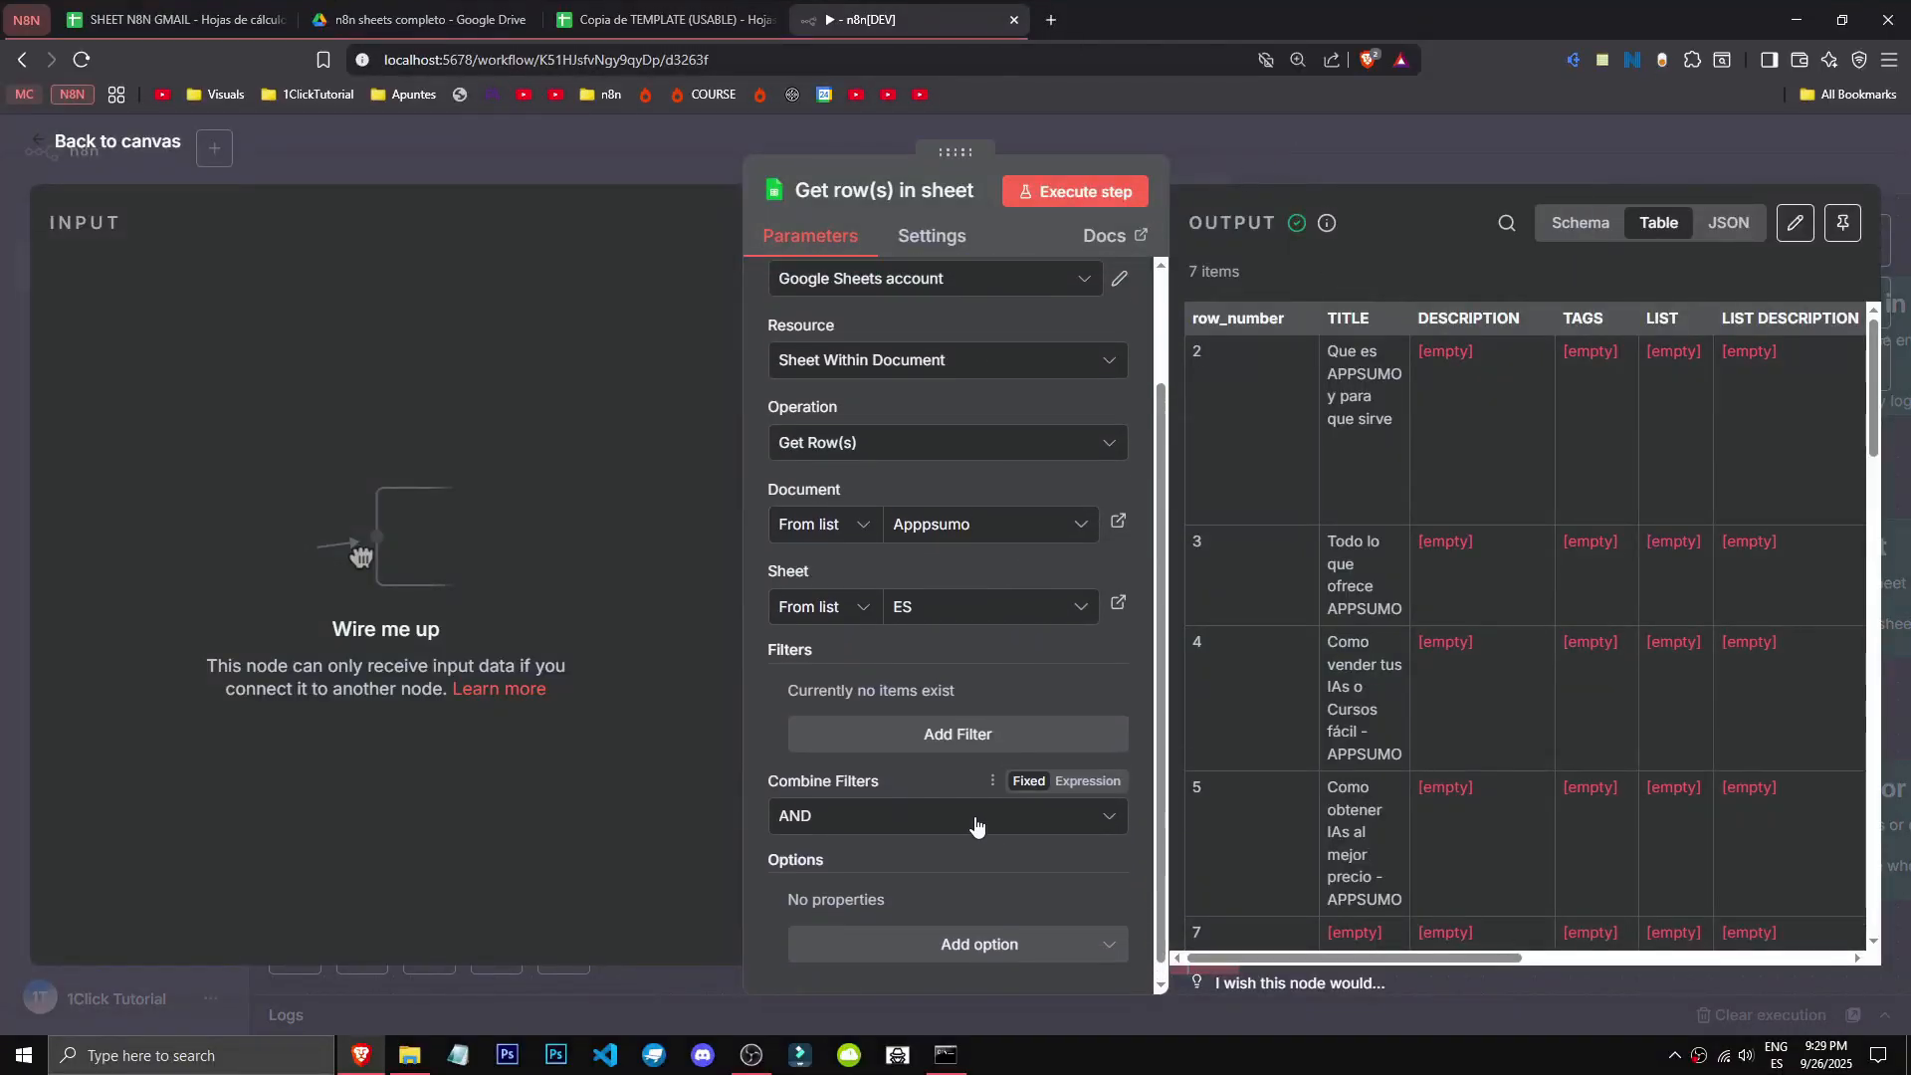
scroll(896, 597, up, 3)
Step: Try the Document resource in the Get row(s) in sheet node, and switch back to Sheet Within Document
click(873, 502)
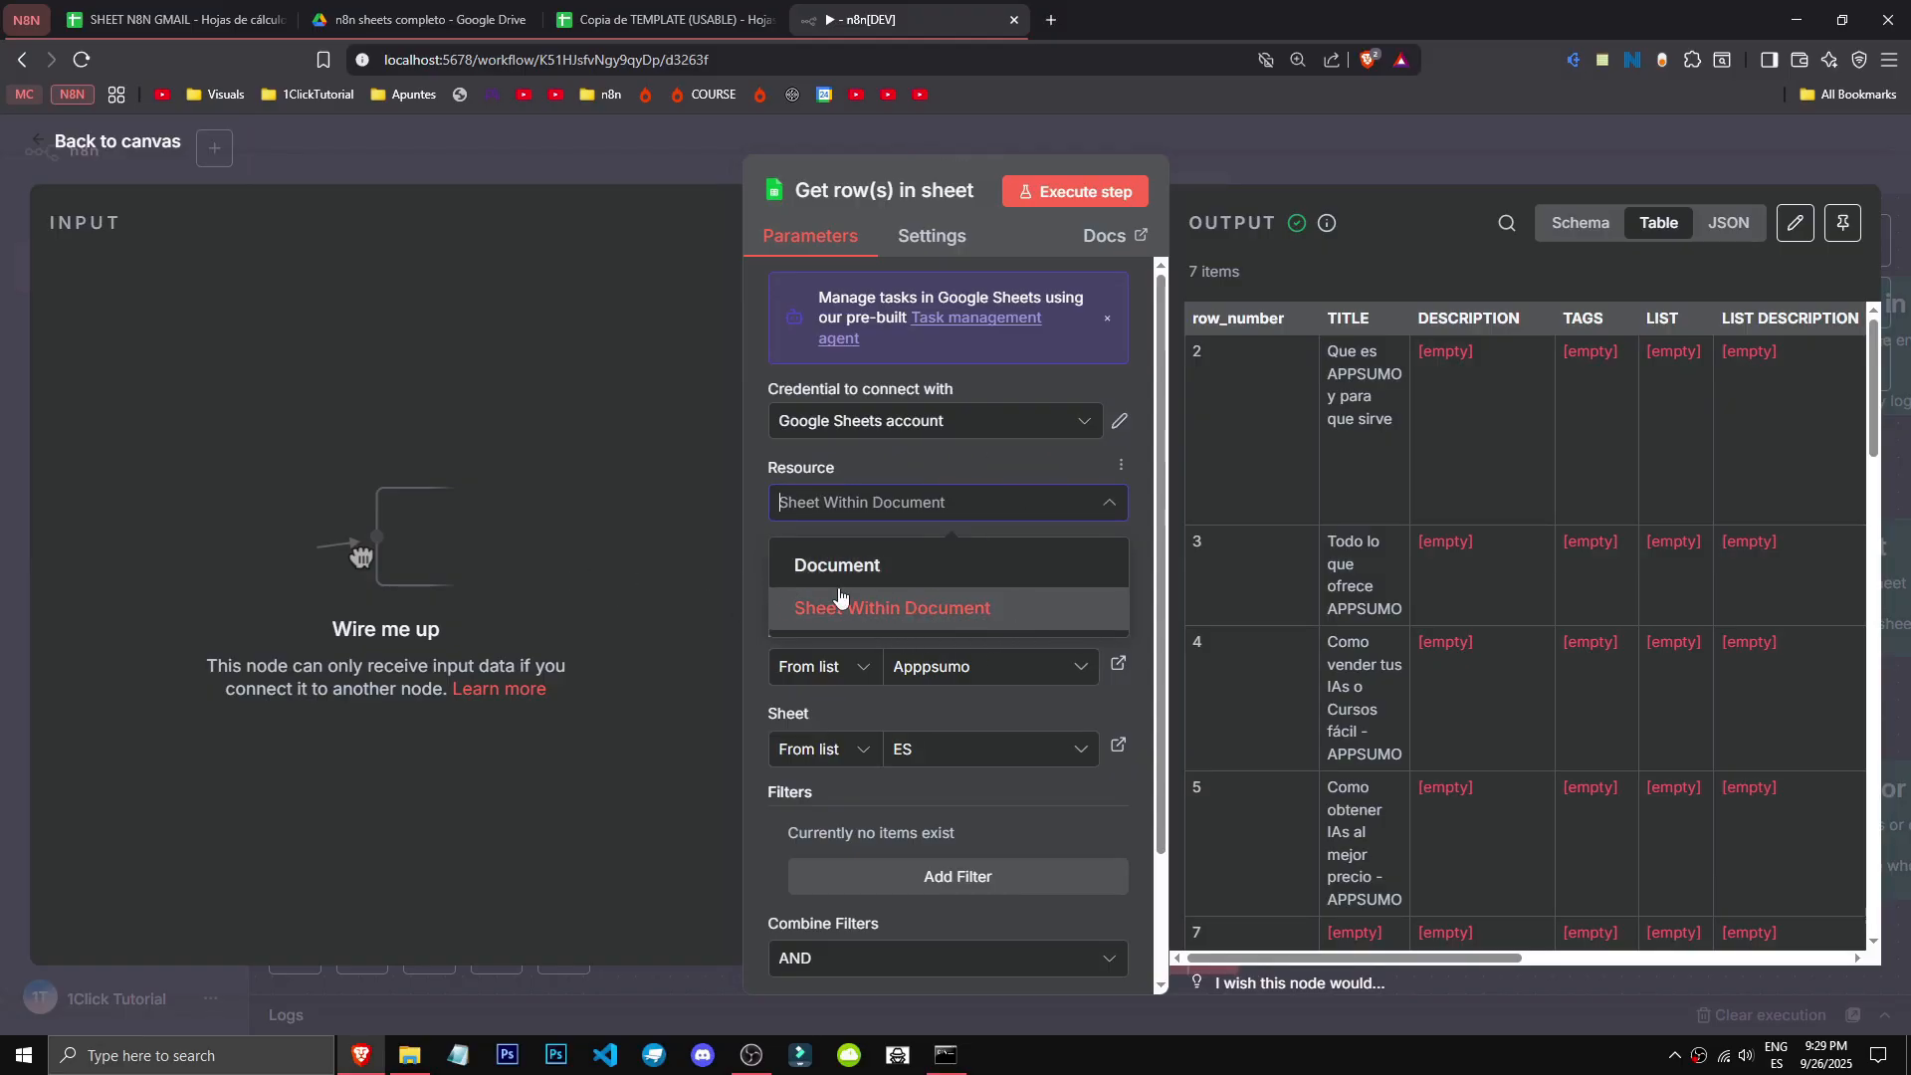
click(886, 578)
click(939, 491)
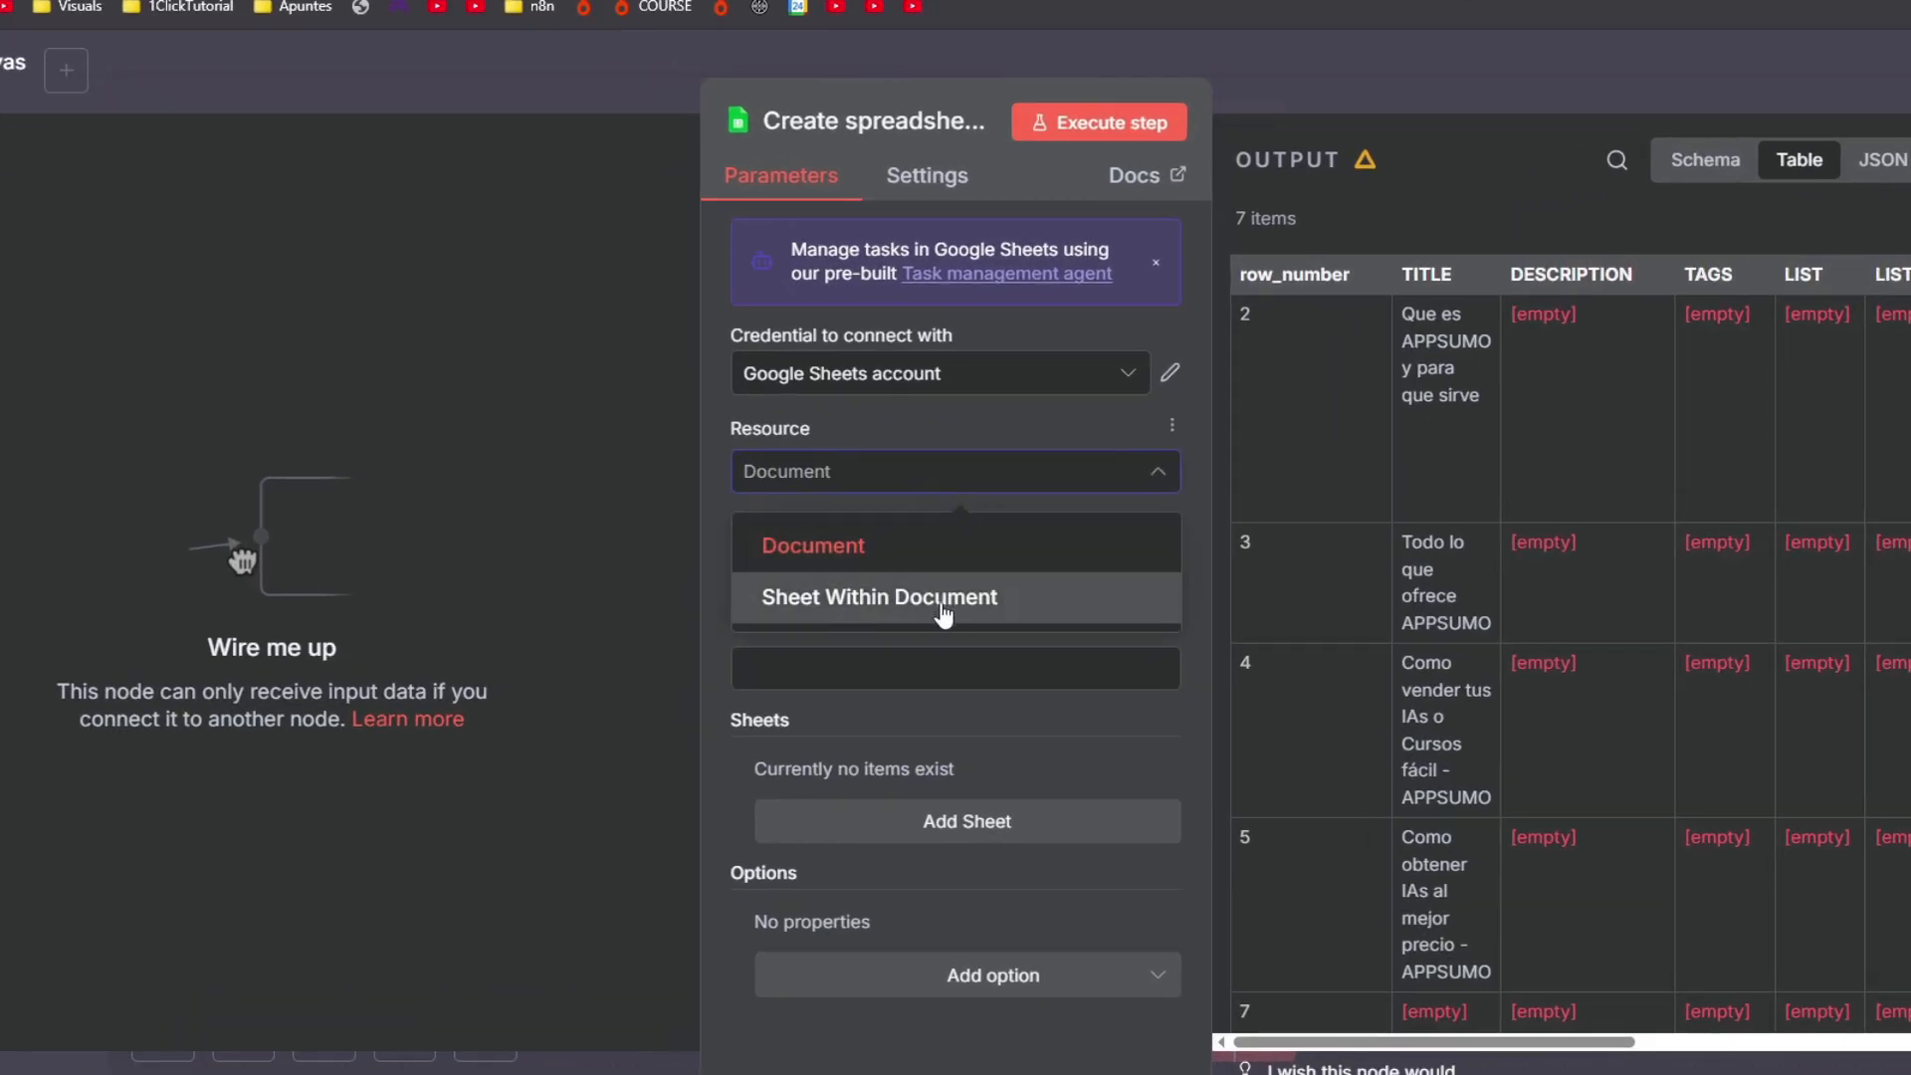
click(965, 425)
click(951, 572)
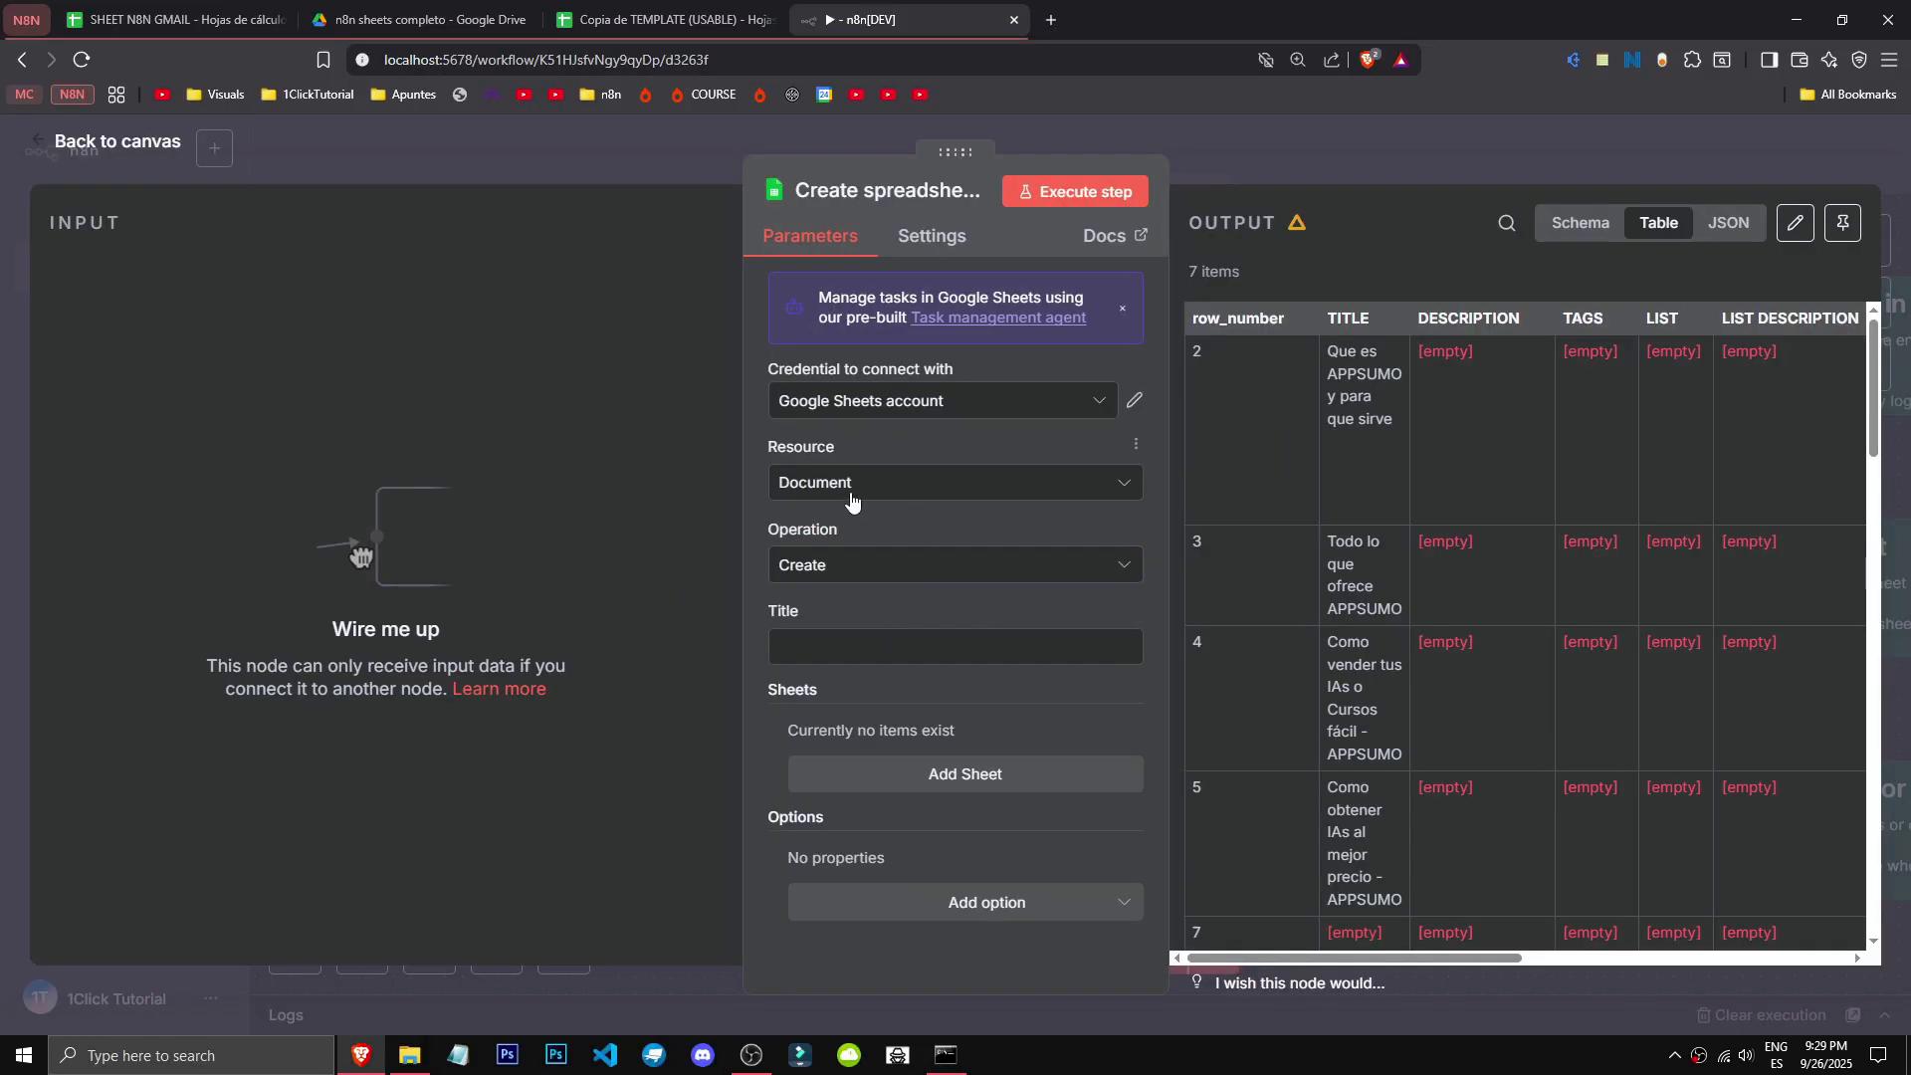
click(847, 477)
click(945, 587)
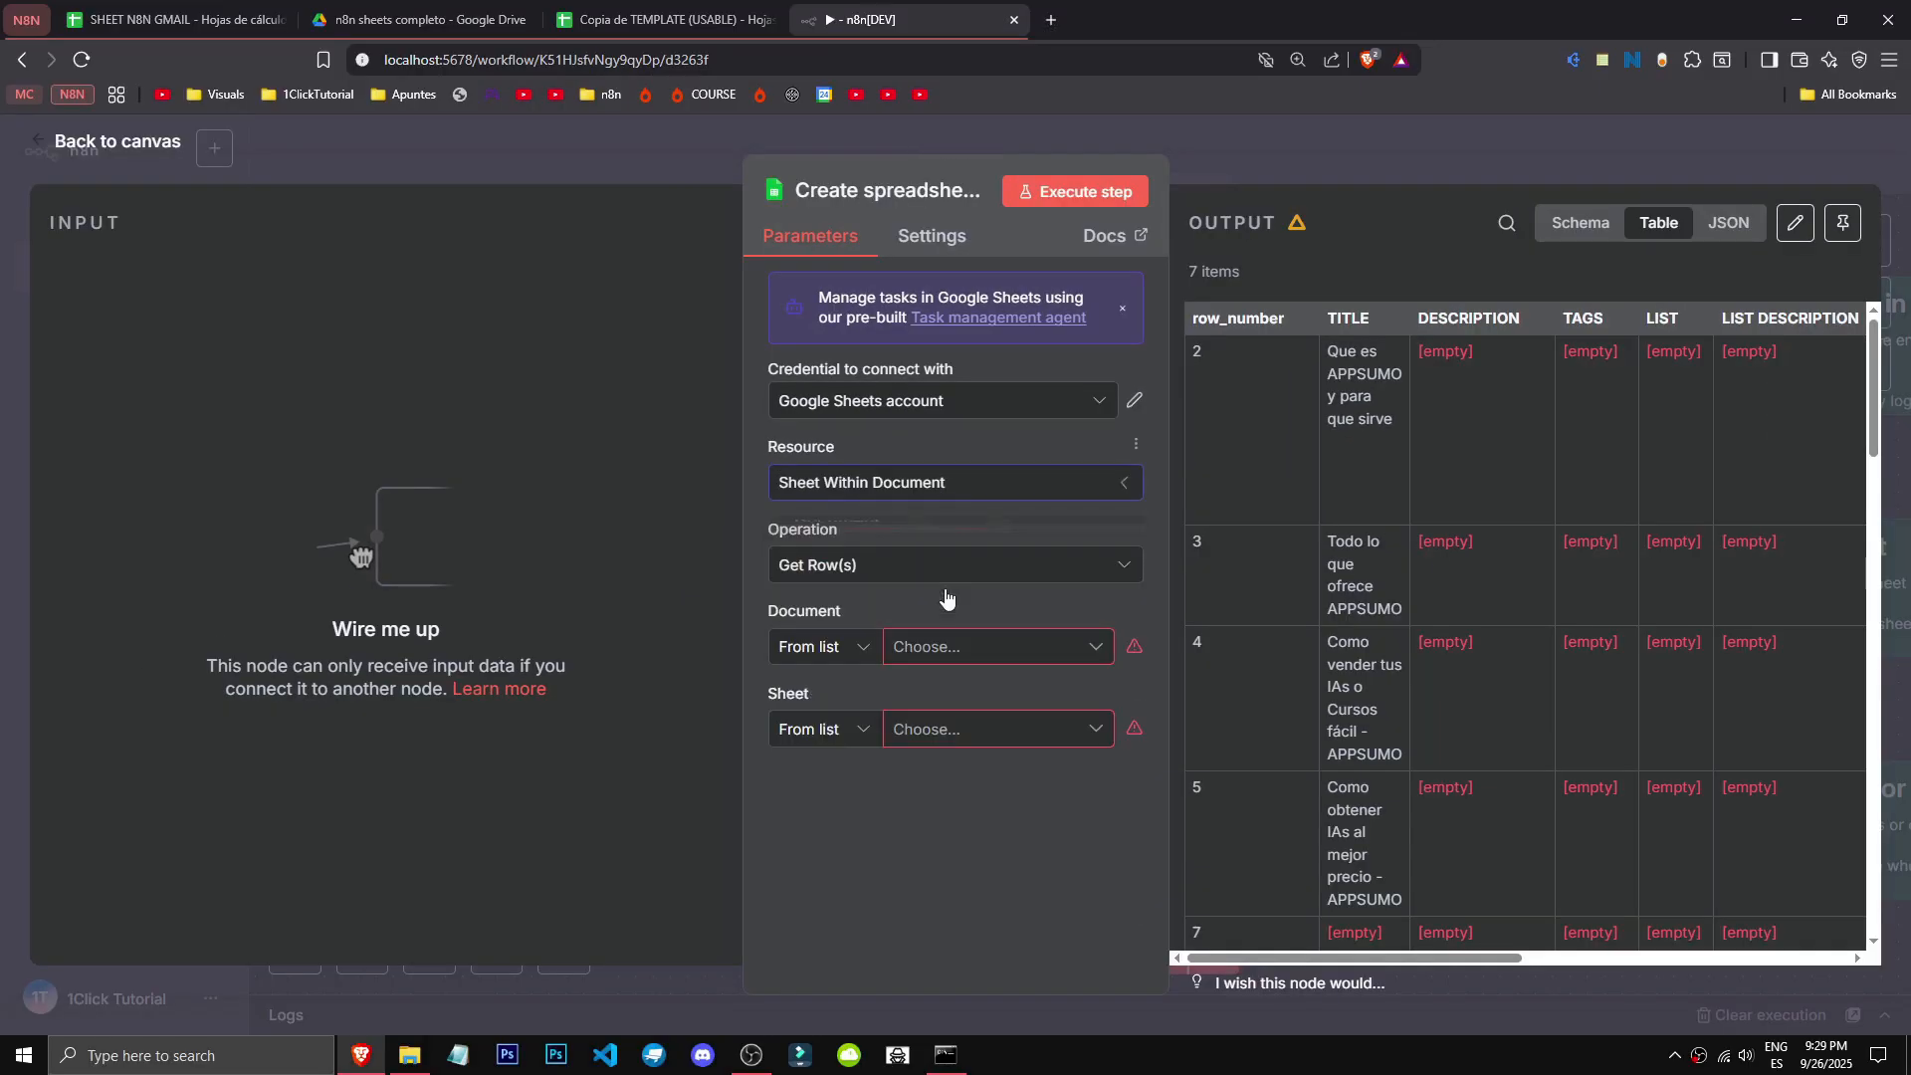
Step: Keep the Get Row(s) operation and select the Apppsumo document and its ES sheet
click(926, 565)
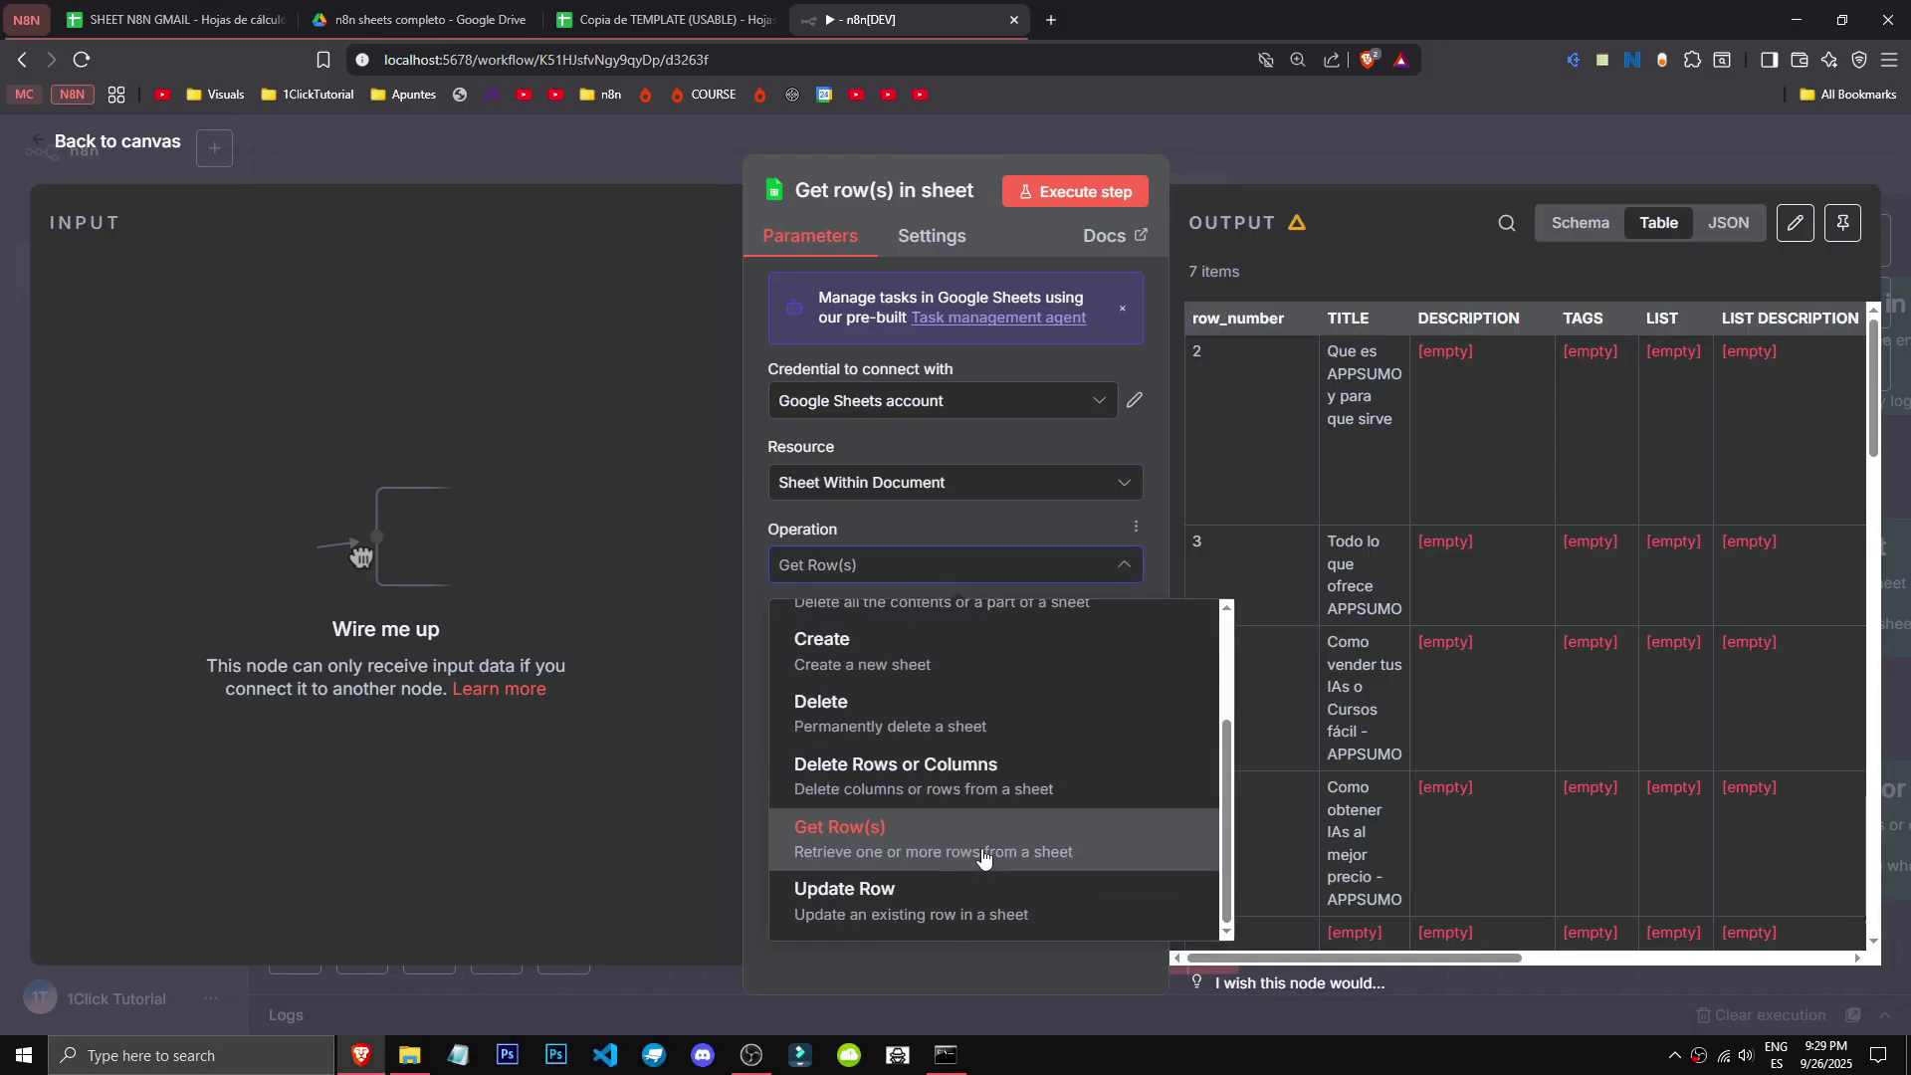
click(981, 858)
click(959, 657)
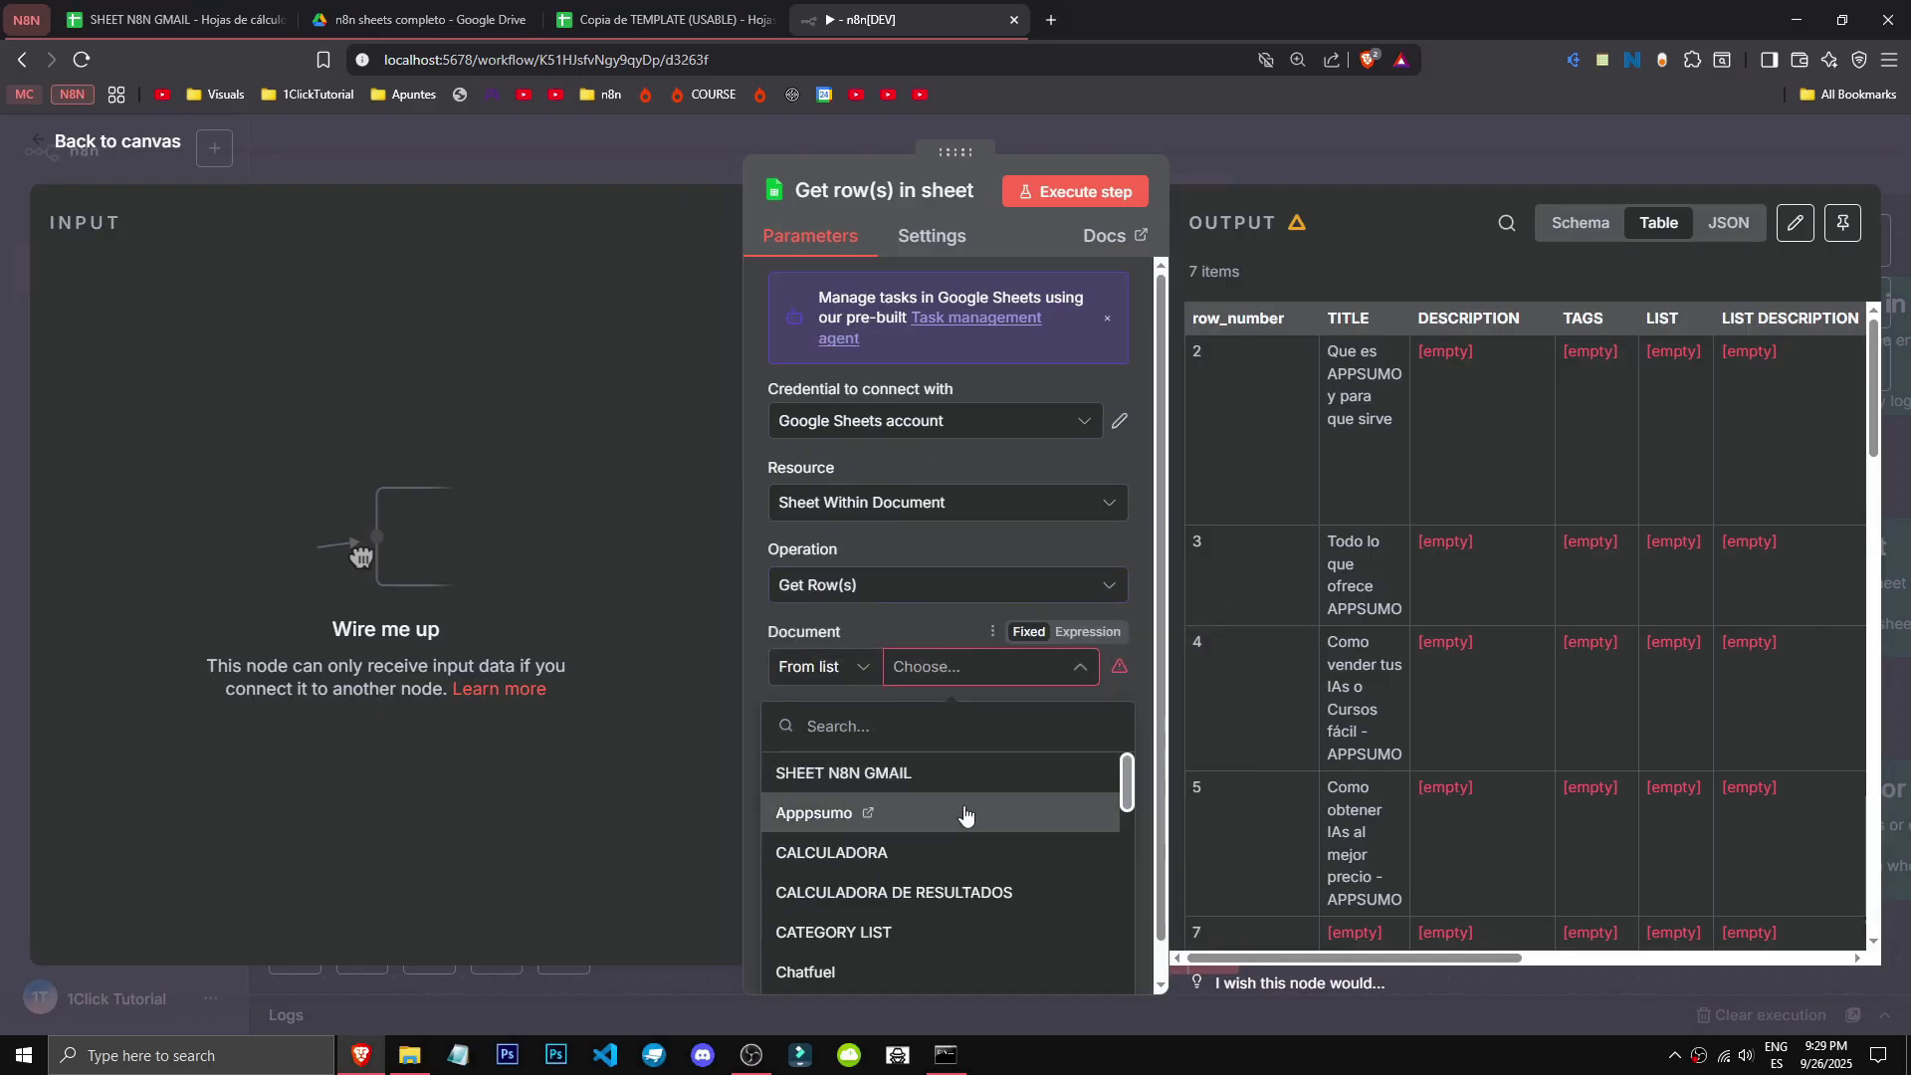
click(954, 808)
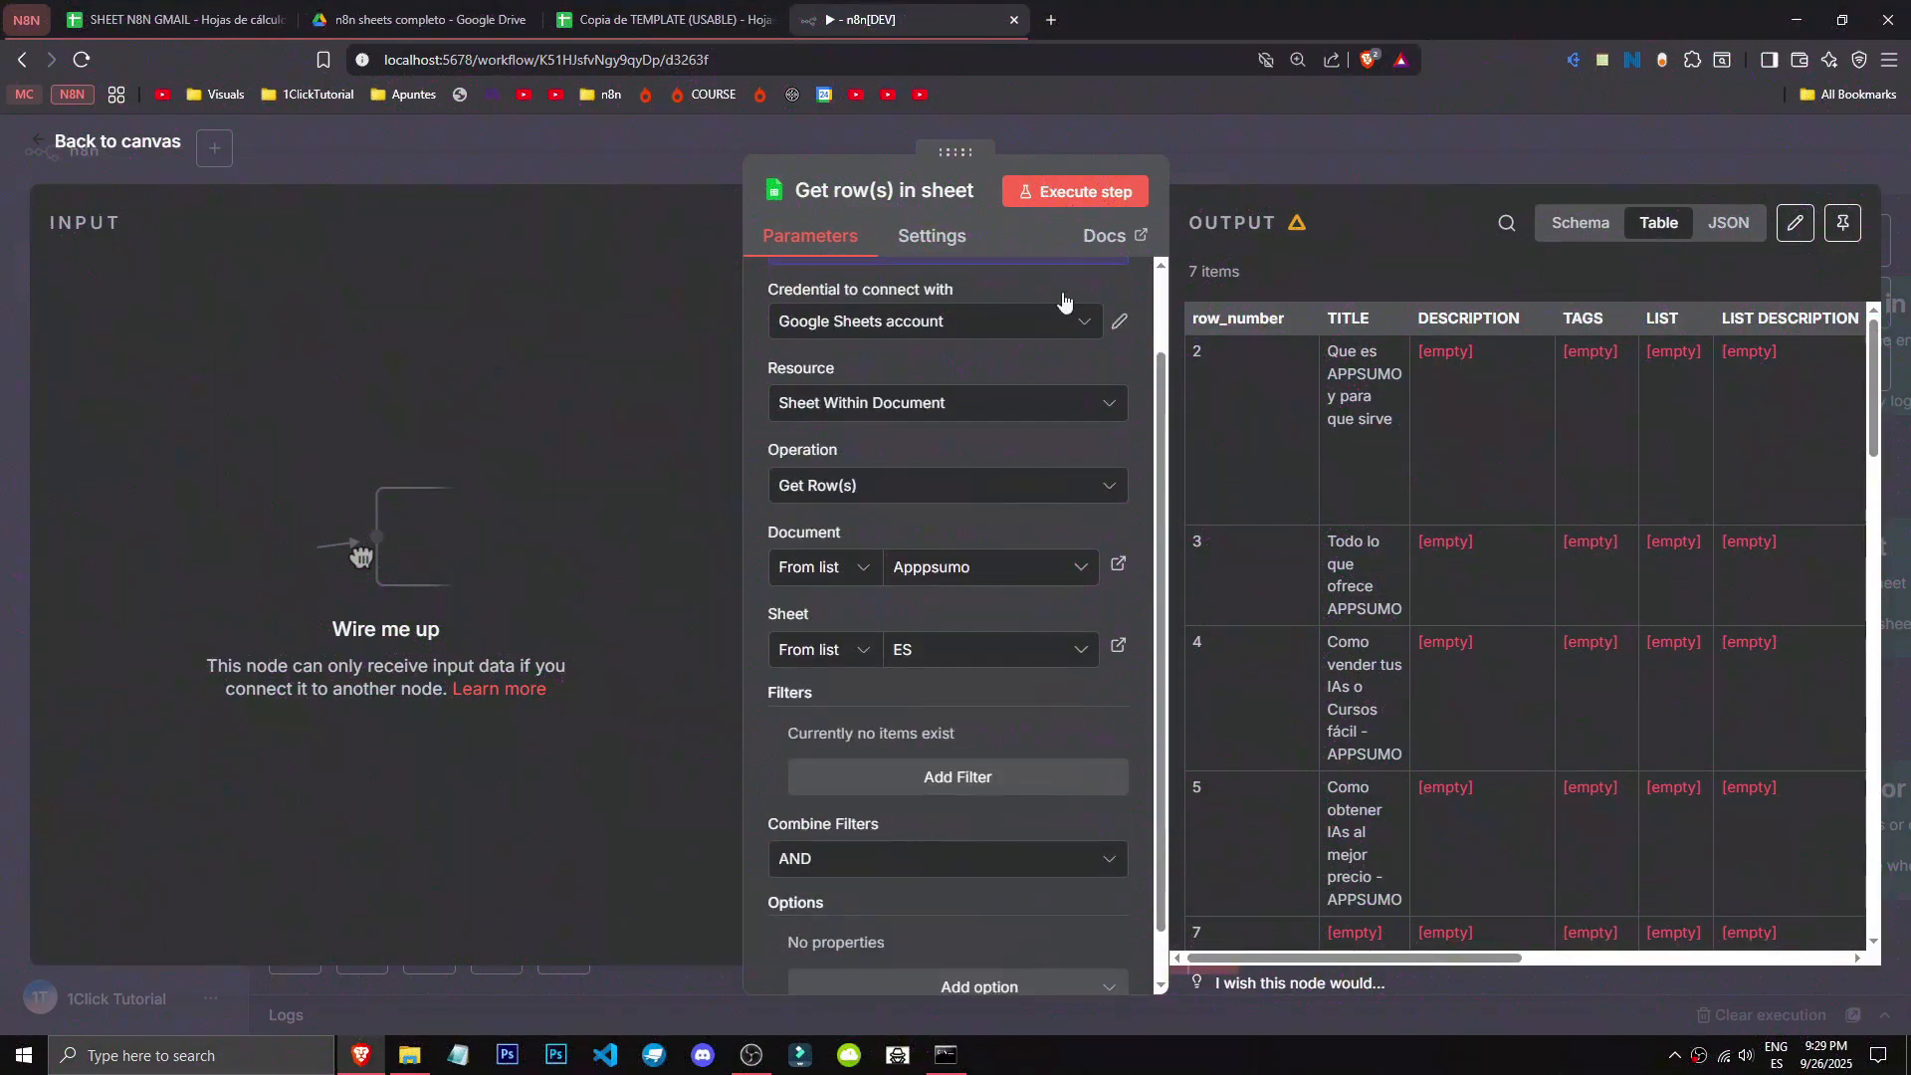
Step: Execute the Get row(s) in sheet node on the ES sheet of Apppsumo
click(1054, 195)
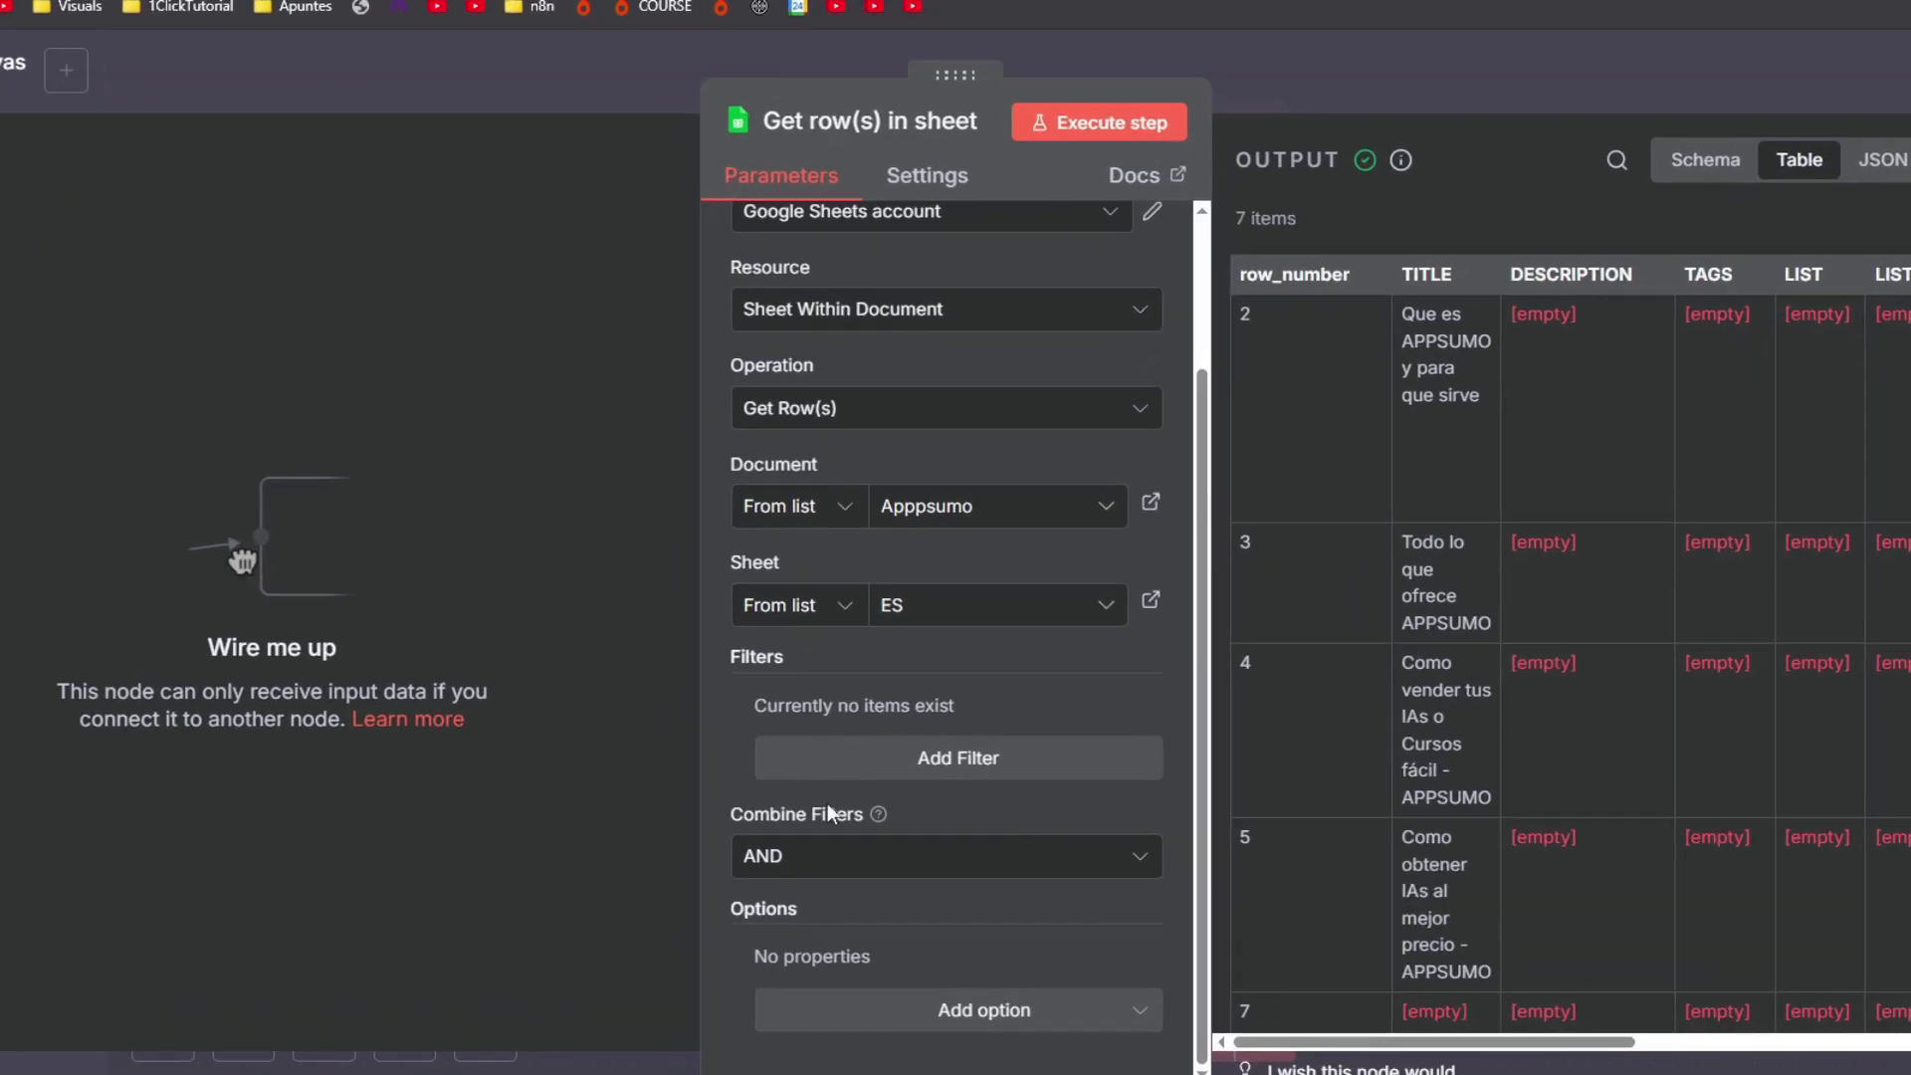
Step: Try adding a filter to the Get row(s) in sheet node, examine its column choices, and remove it
click(840, 854)
click(922, 760)
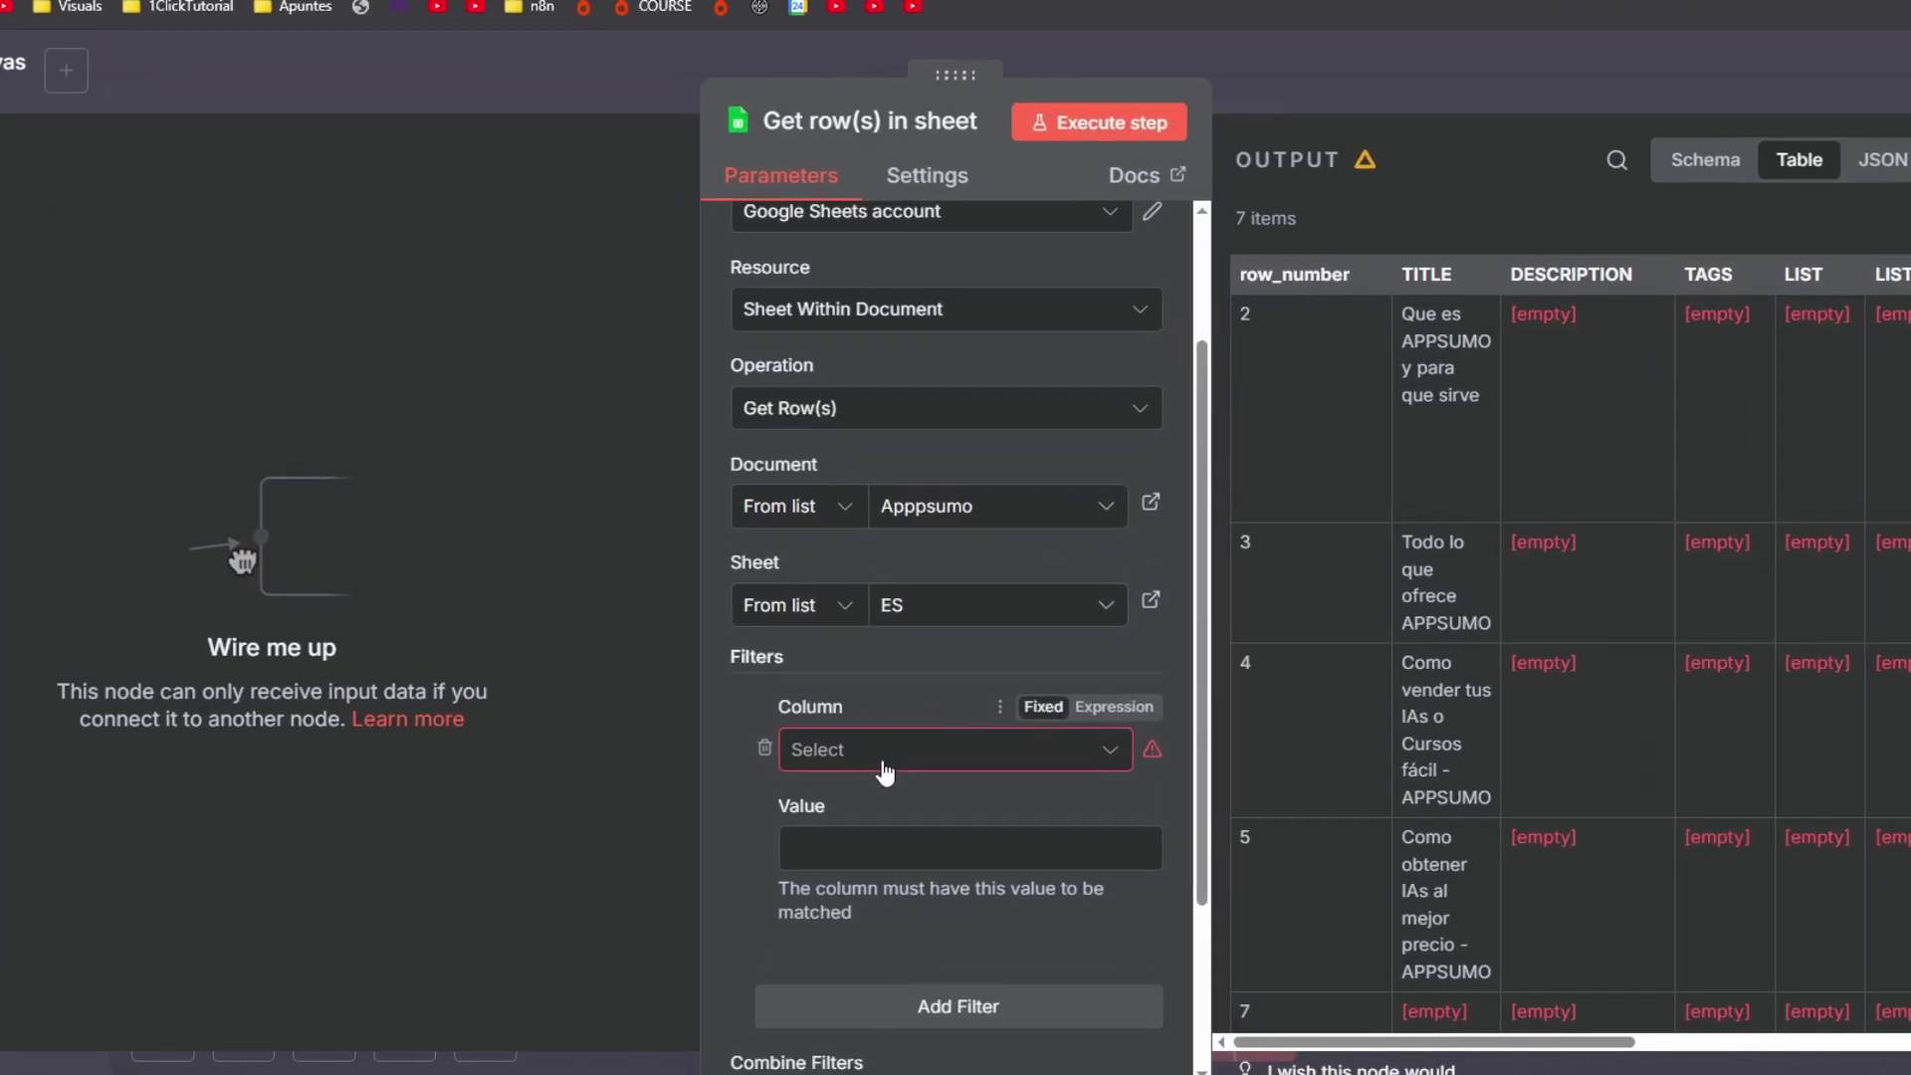
click(897, 727)
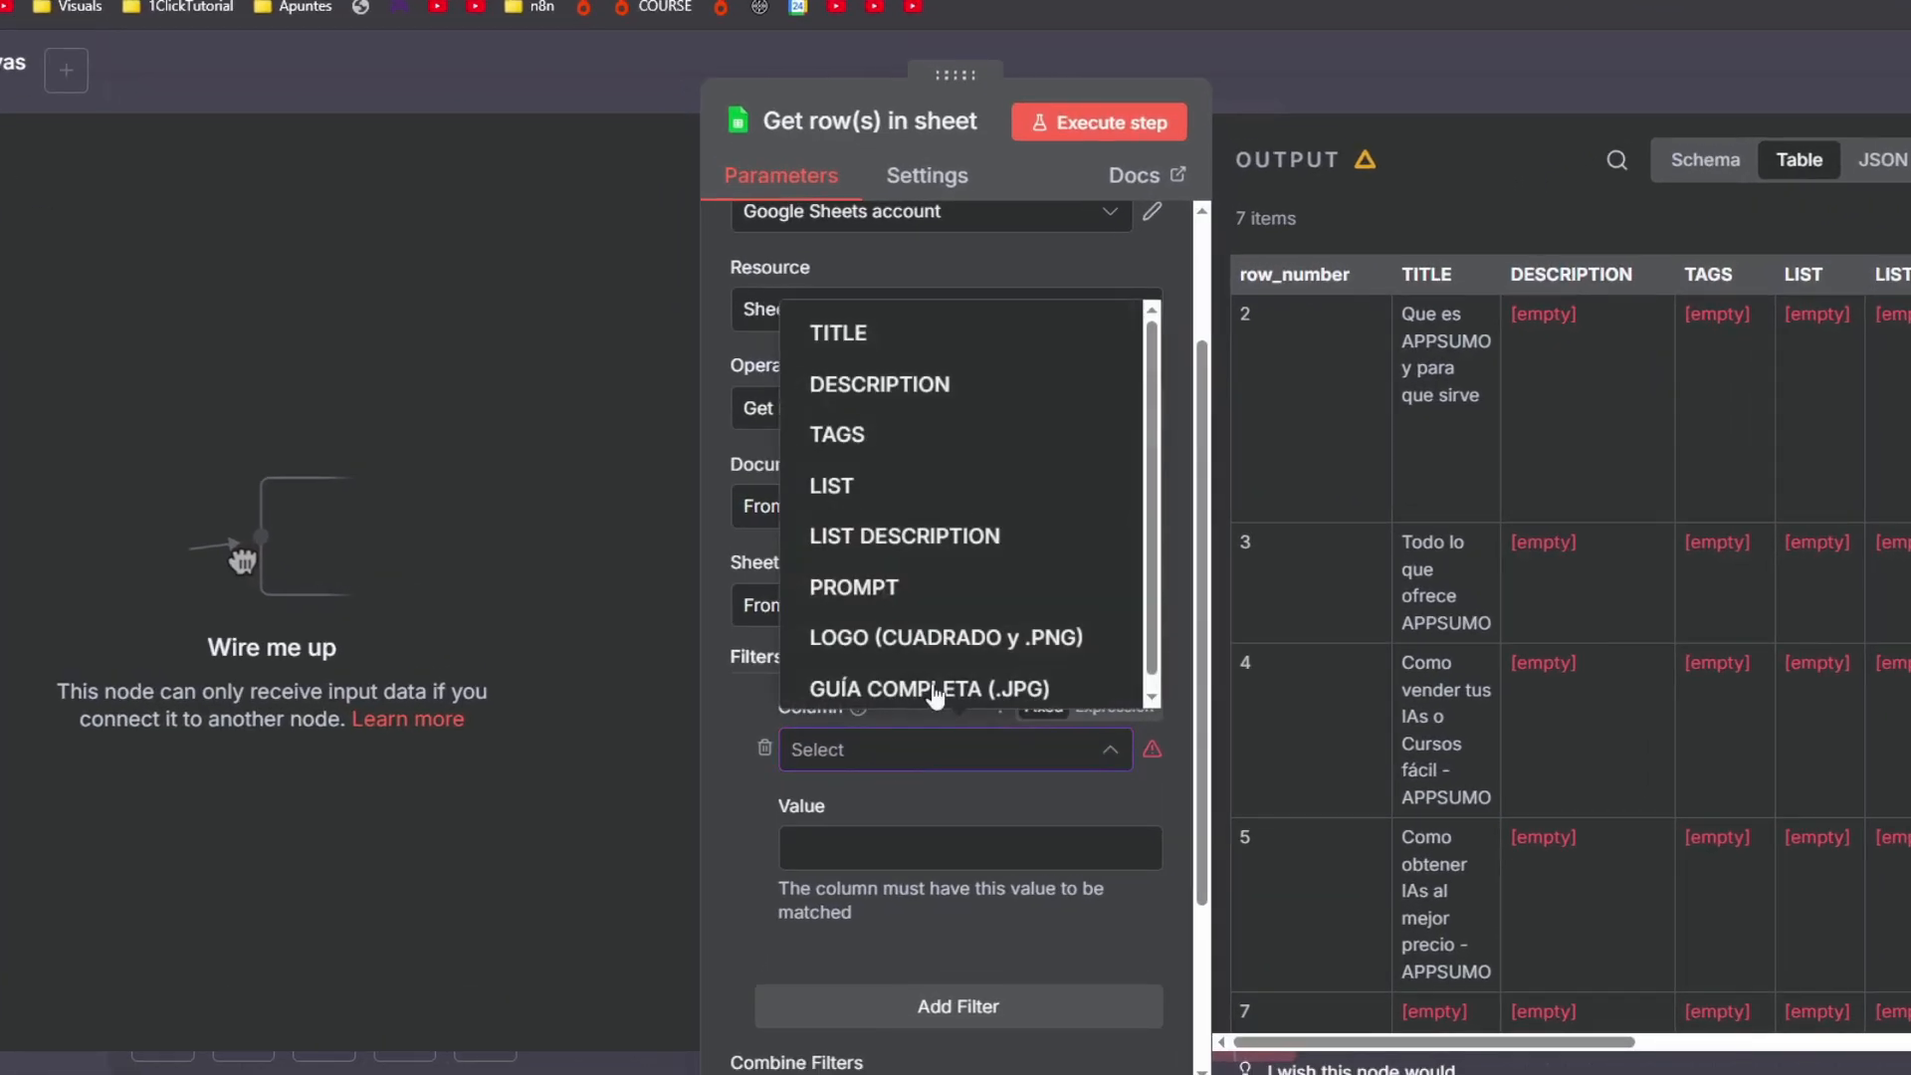
scroll(981, 568, down, 1)
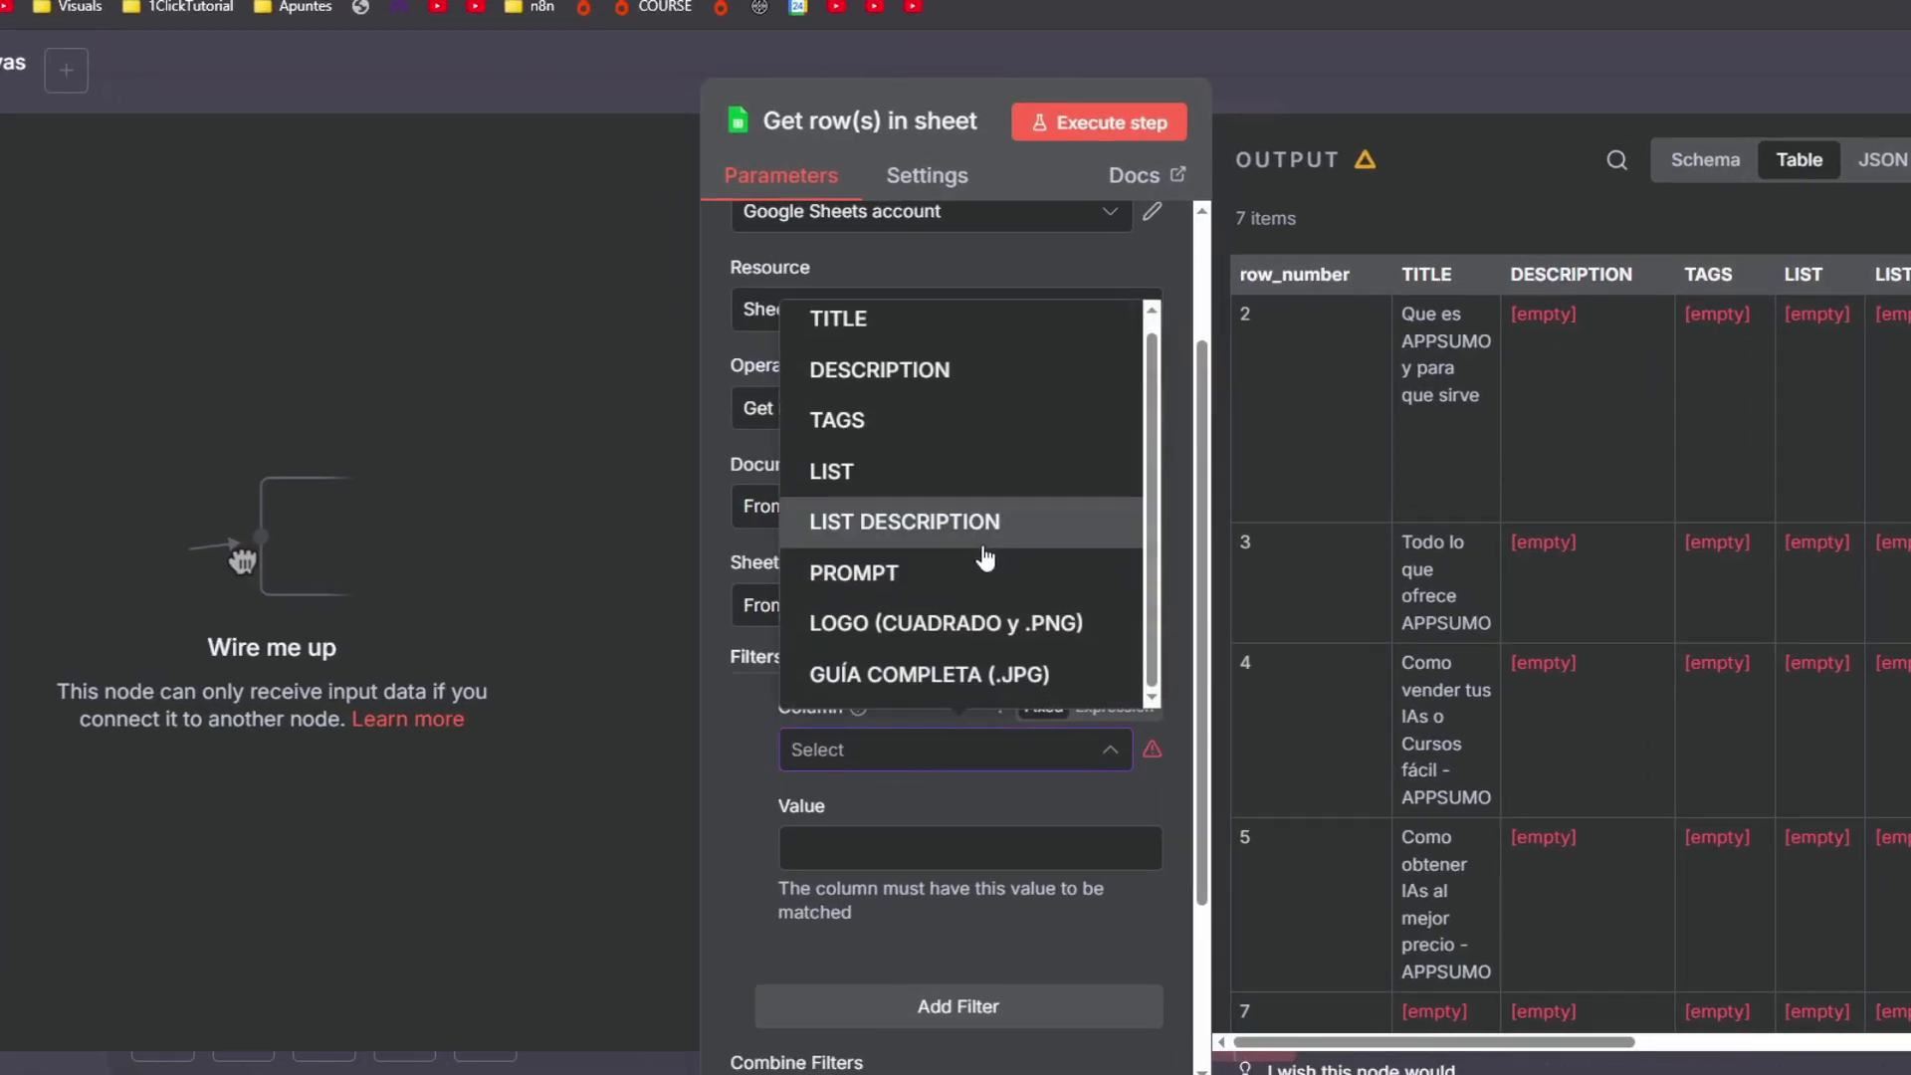
click(722, 800)
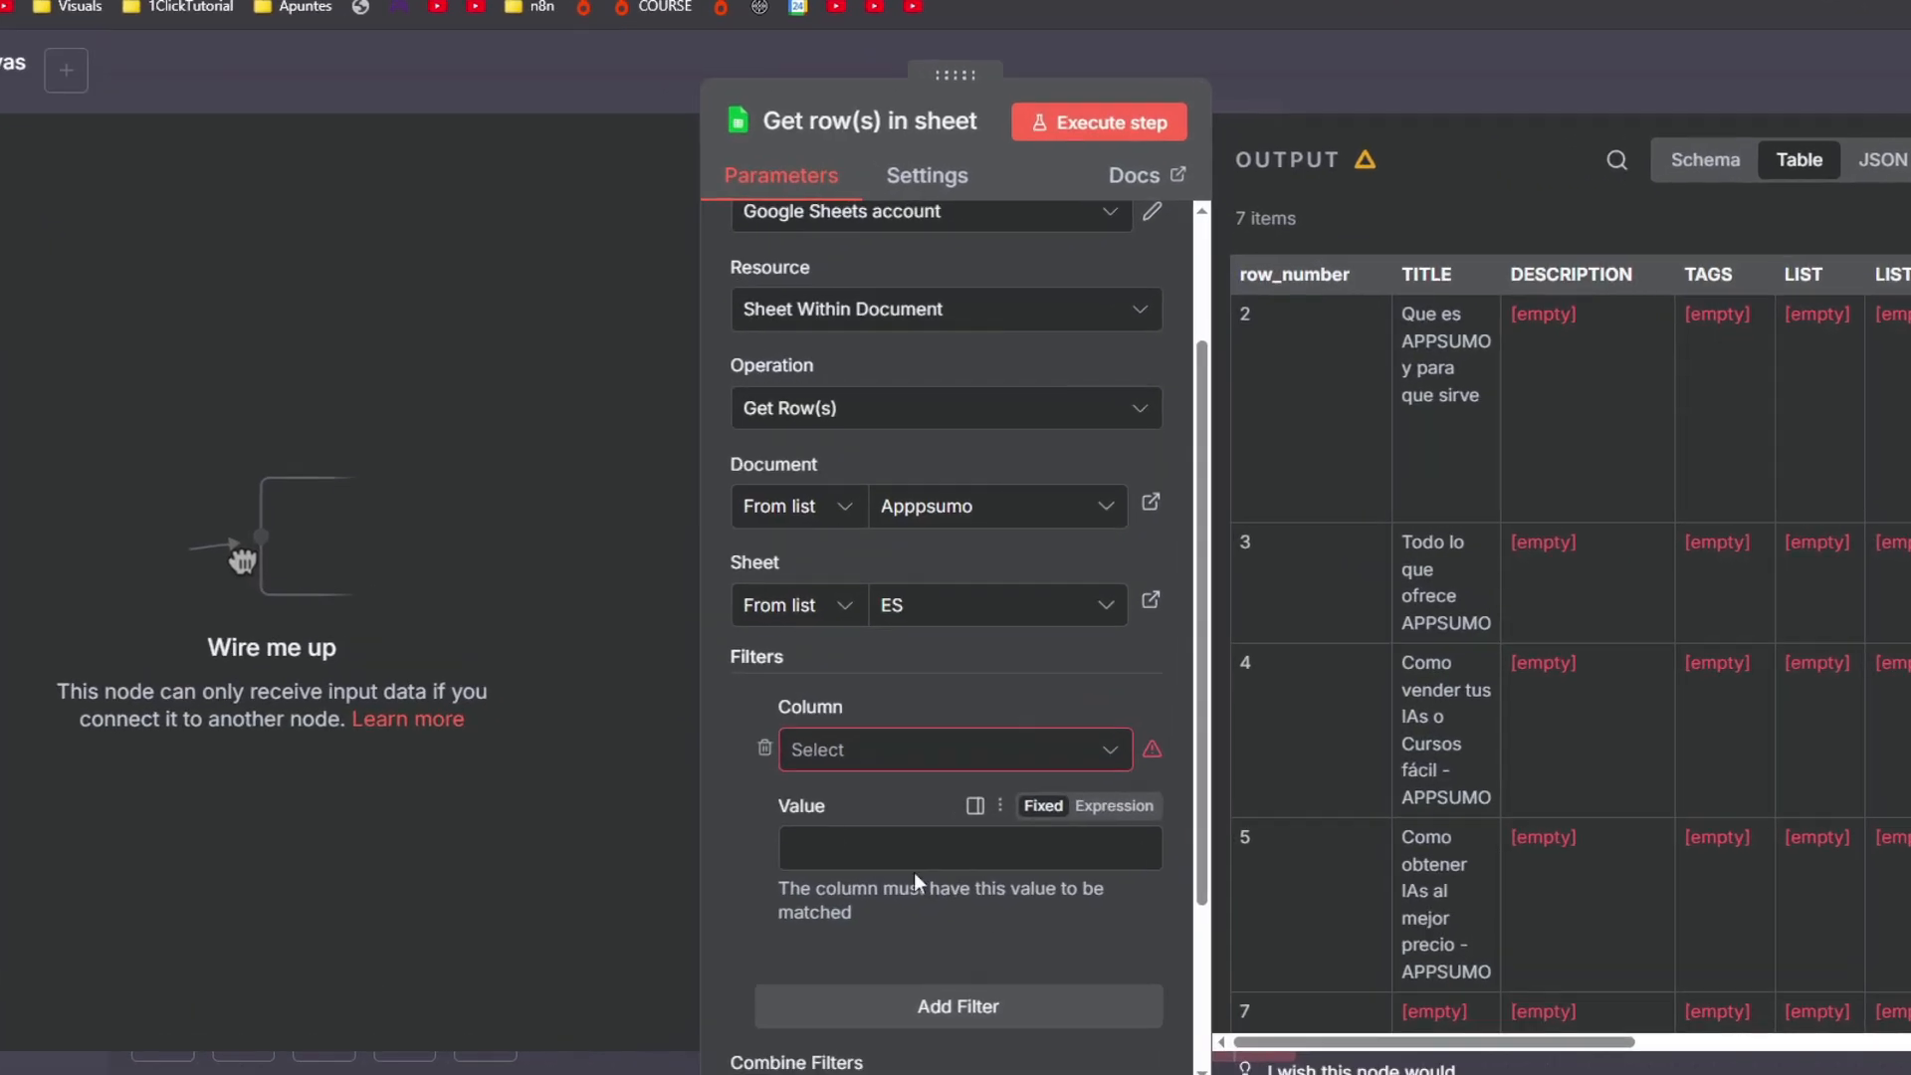
click(796, 712)
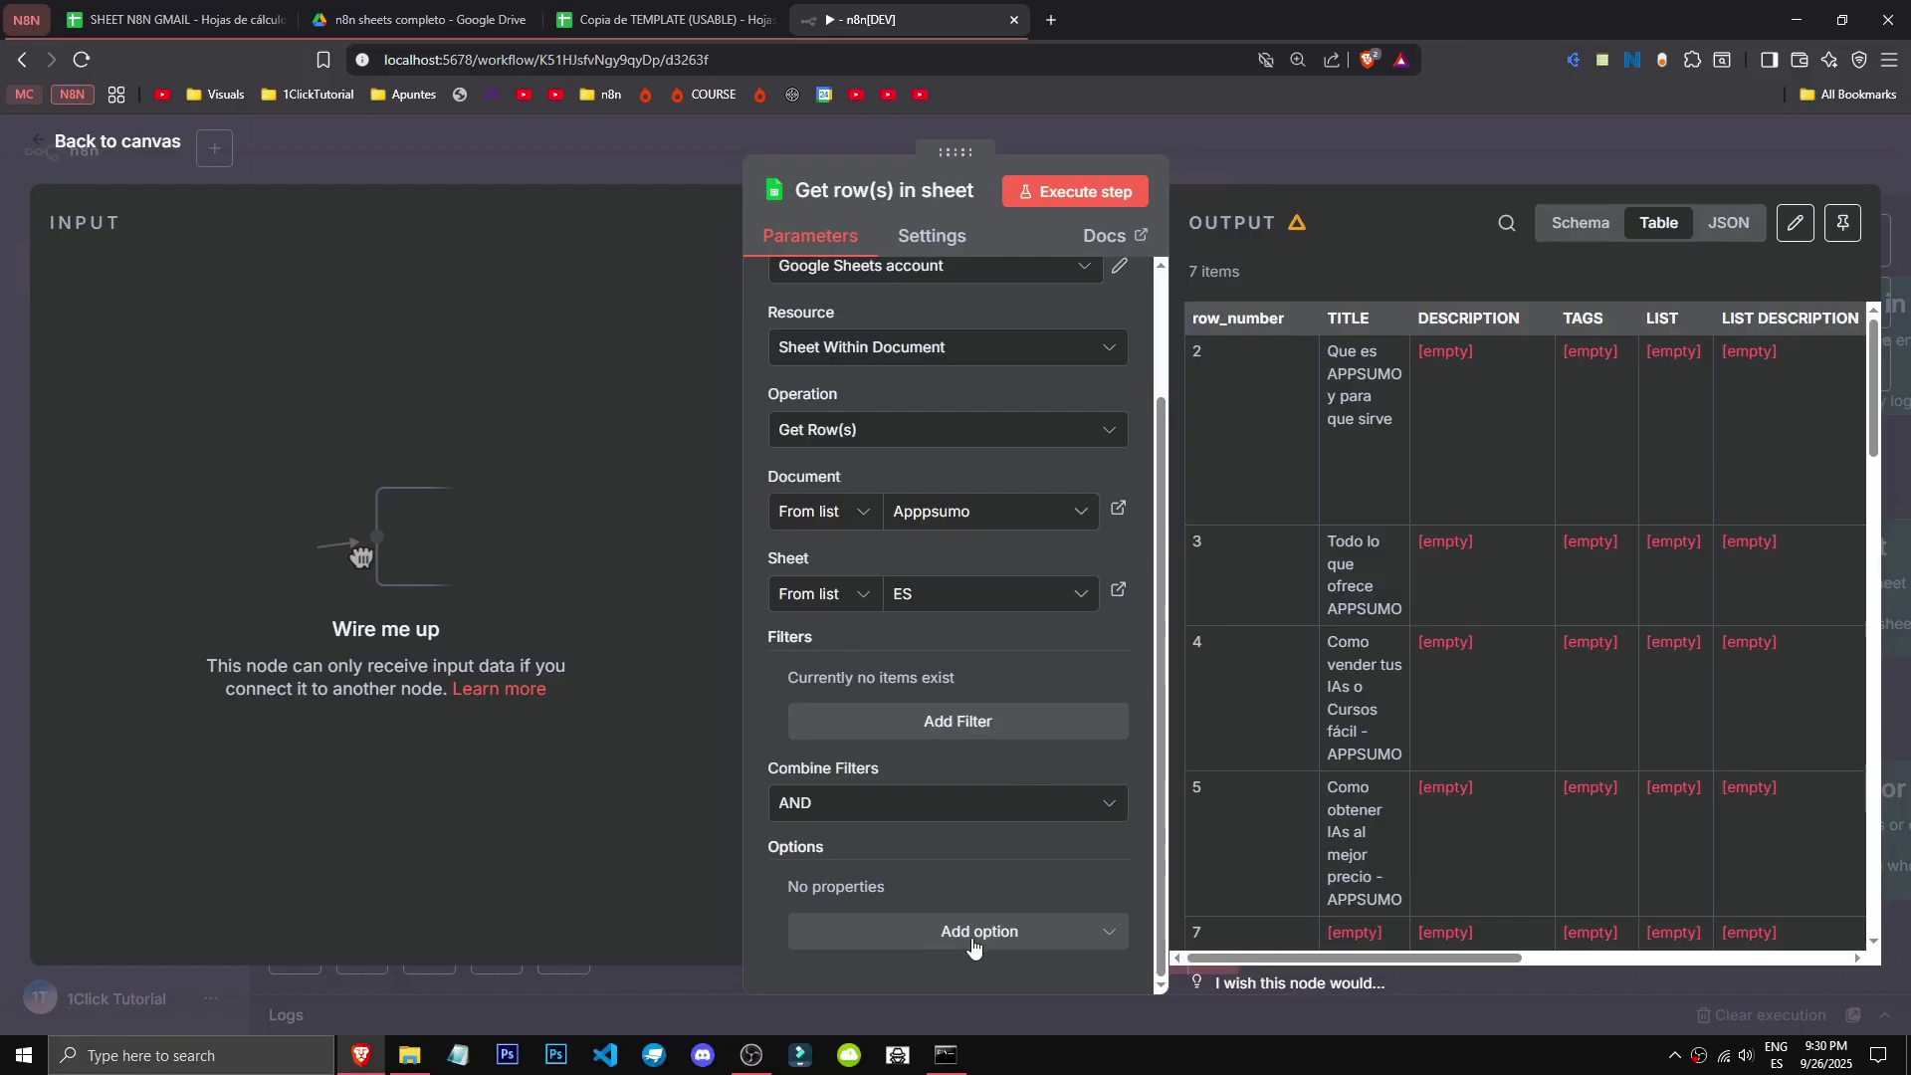
Step: Keep Combine Filters at AND and try the Data Location on Sheet option, examining its range definition
click(971, 804)
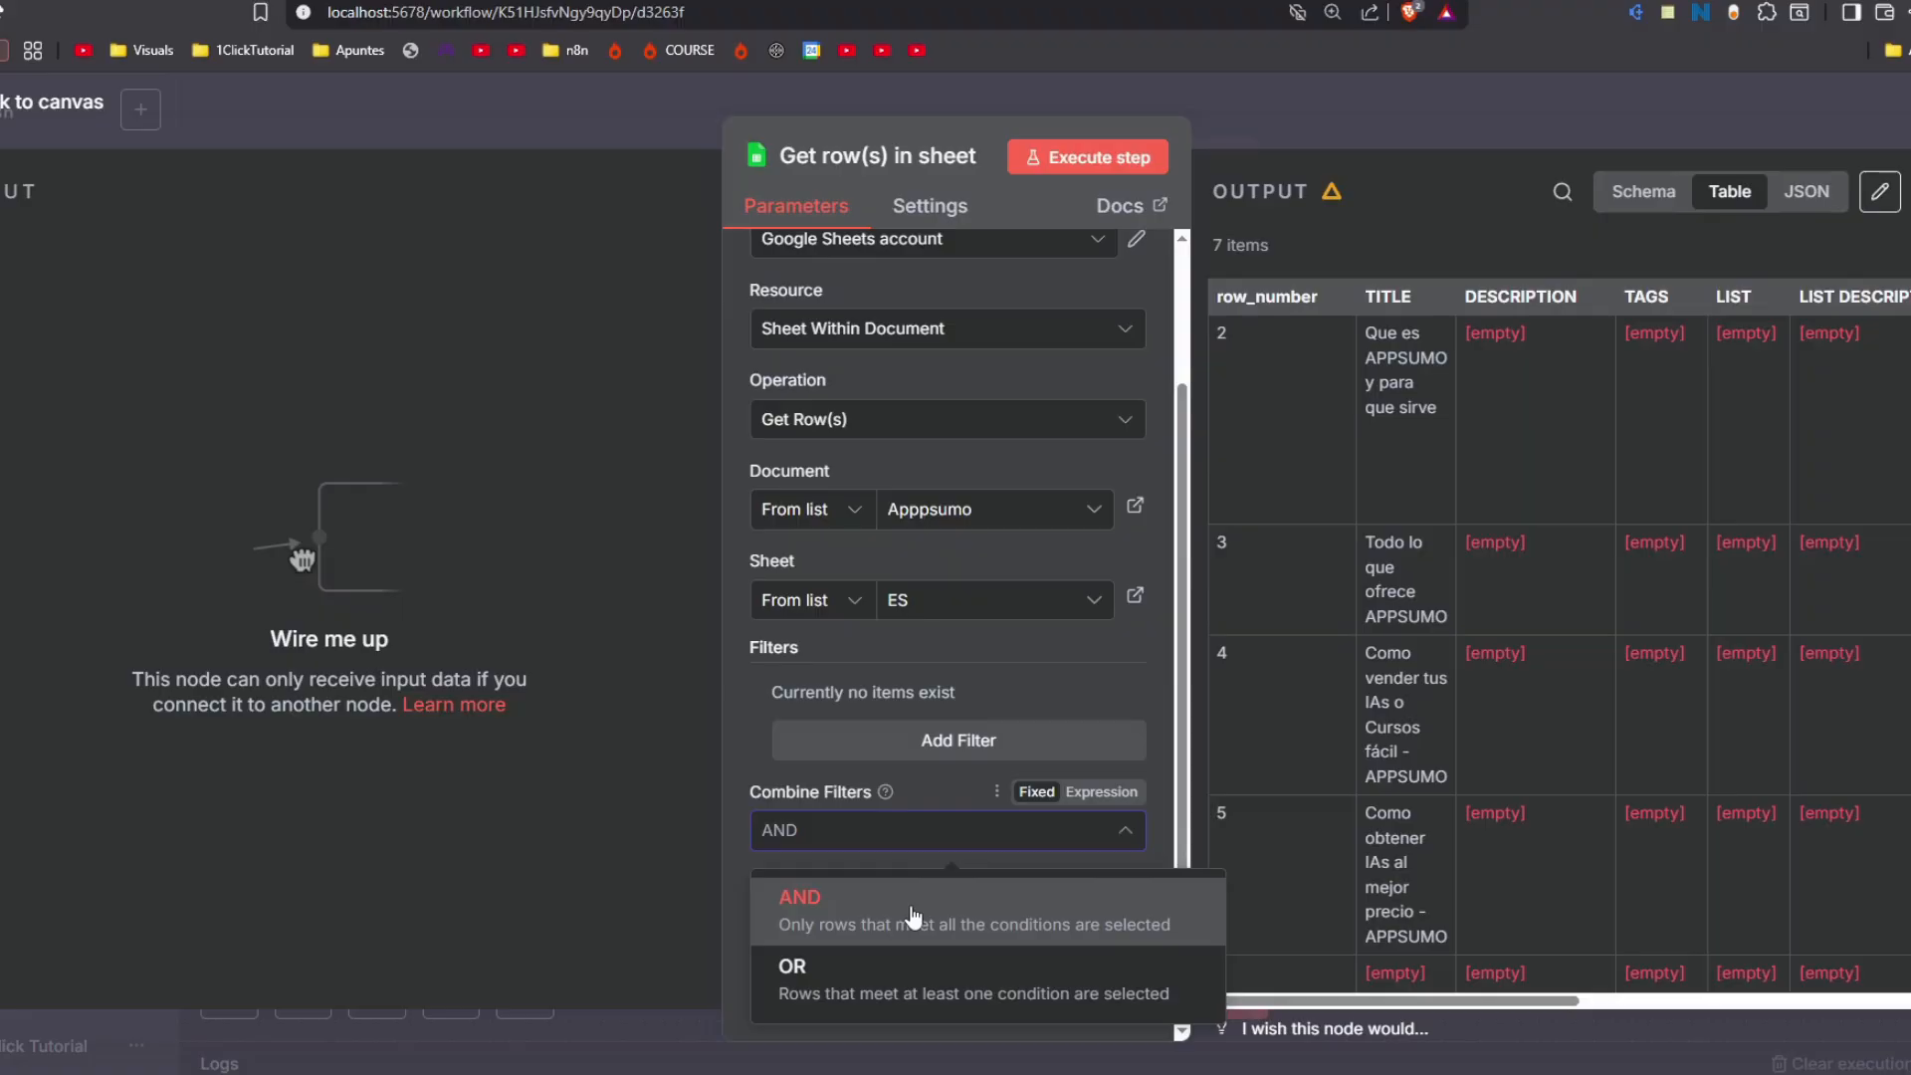
click(912, 914)
click(982, 970)
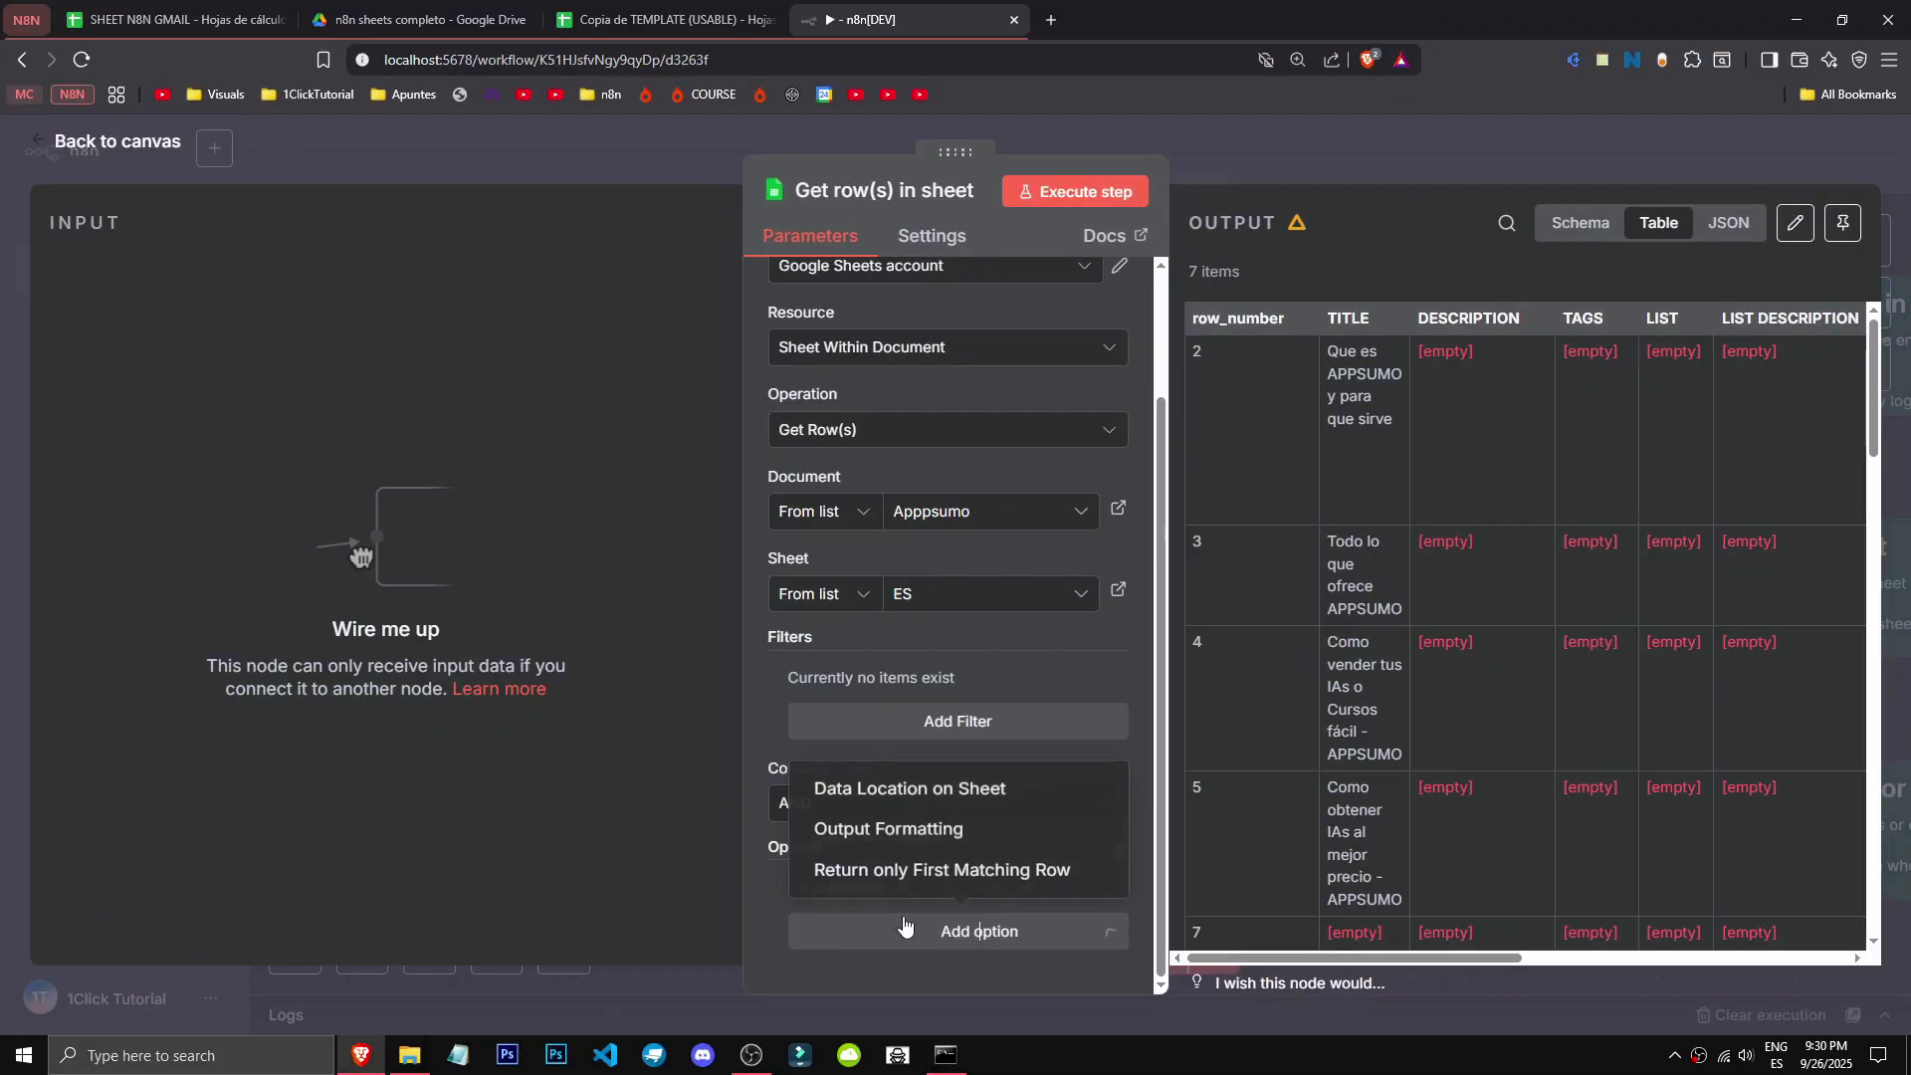
click(887, 792)
scroll(911, 831, down, 3)
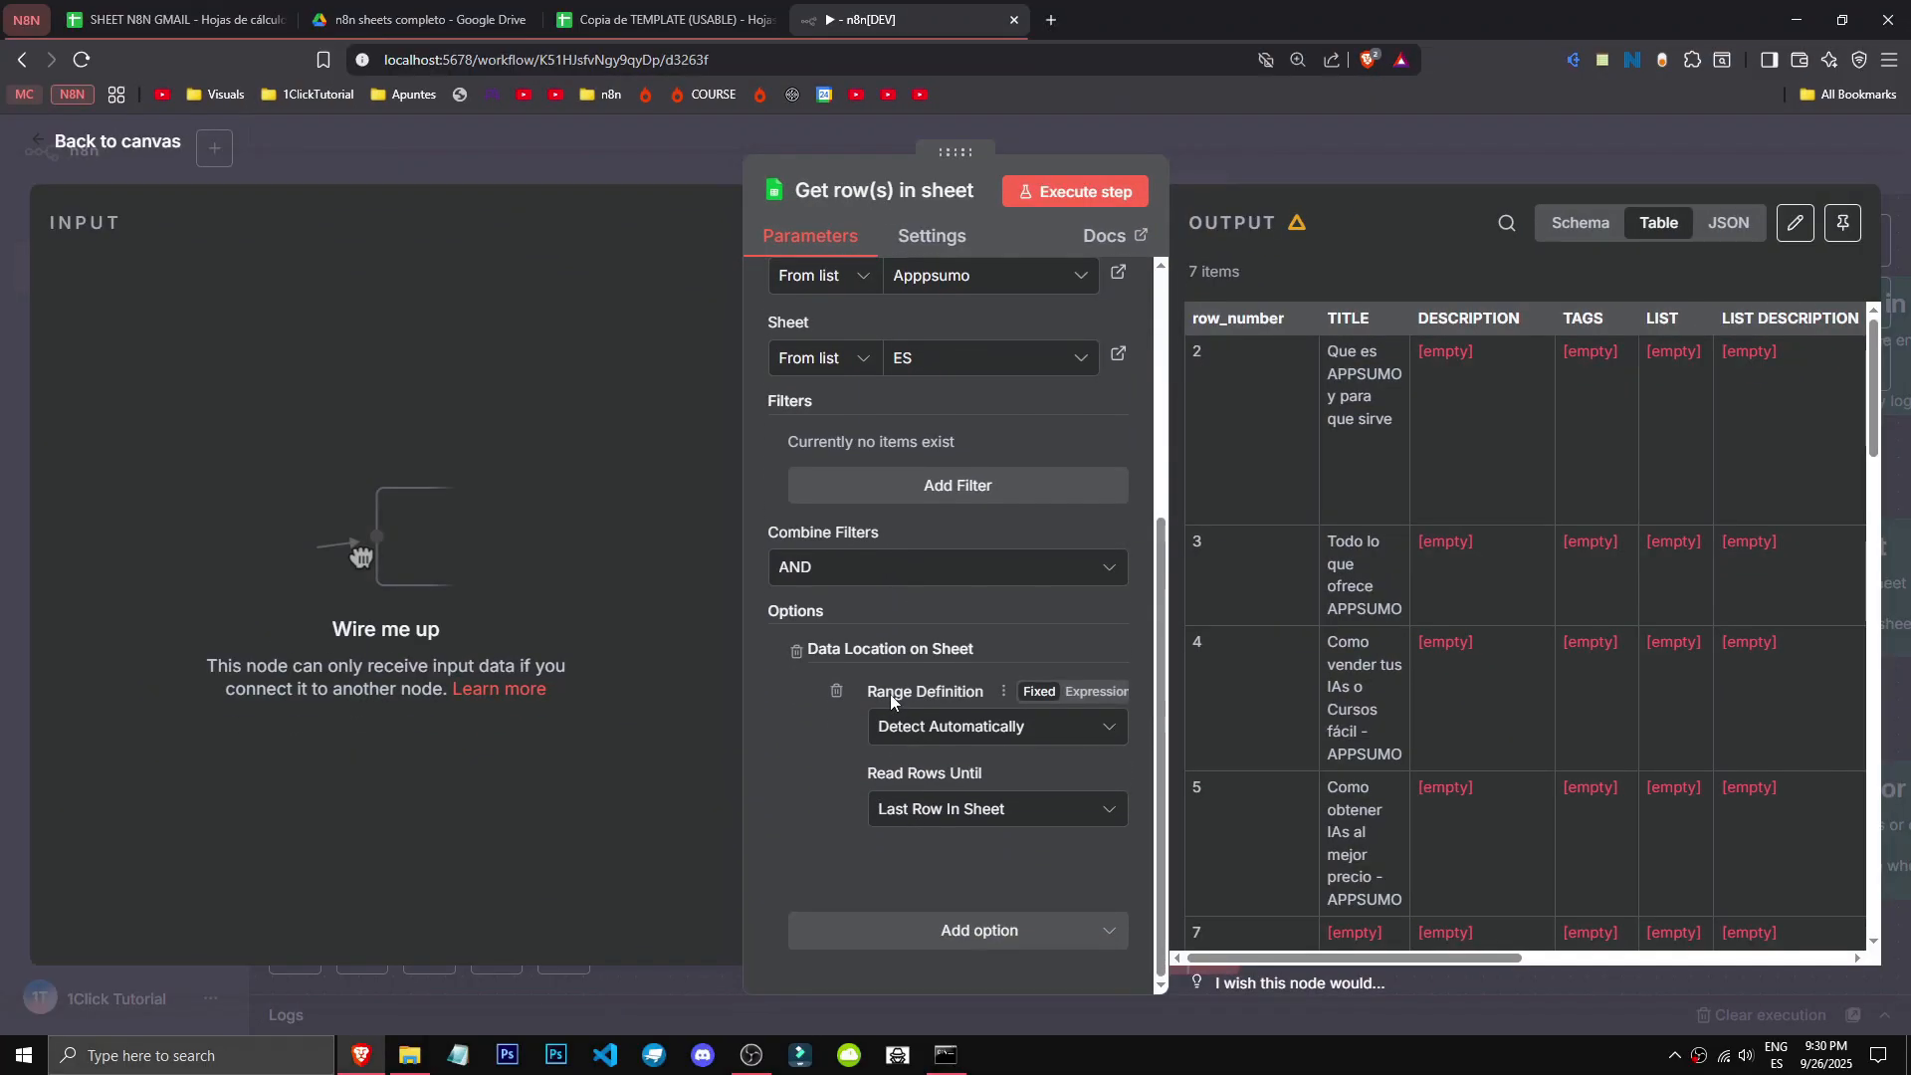
click(948, 733)
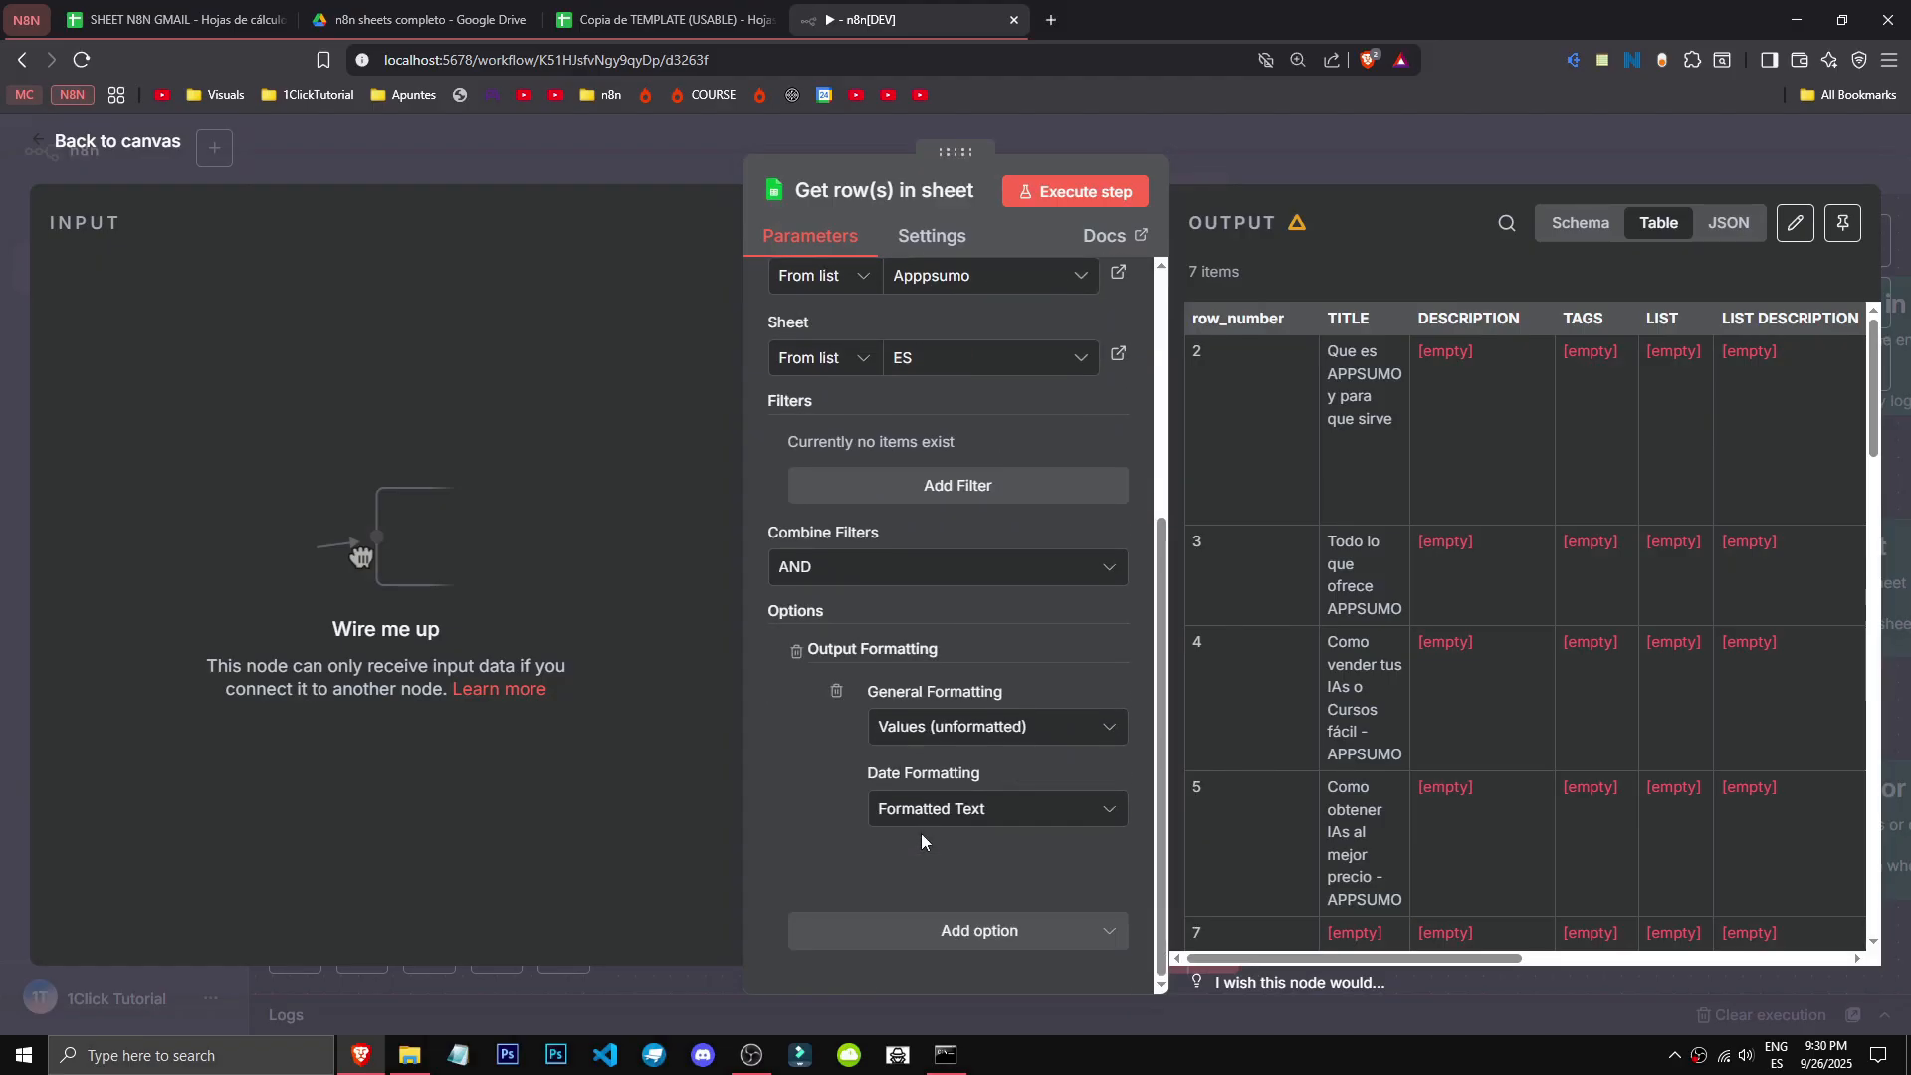
Step: Examine the general and date formatting choices of the Output Formatting option
click(948, 729)
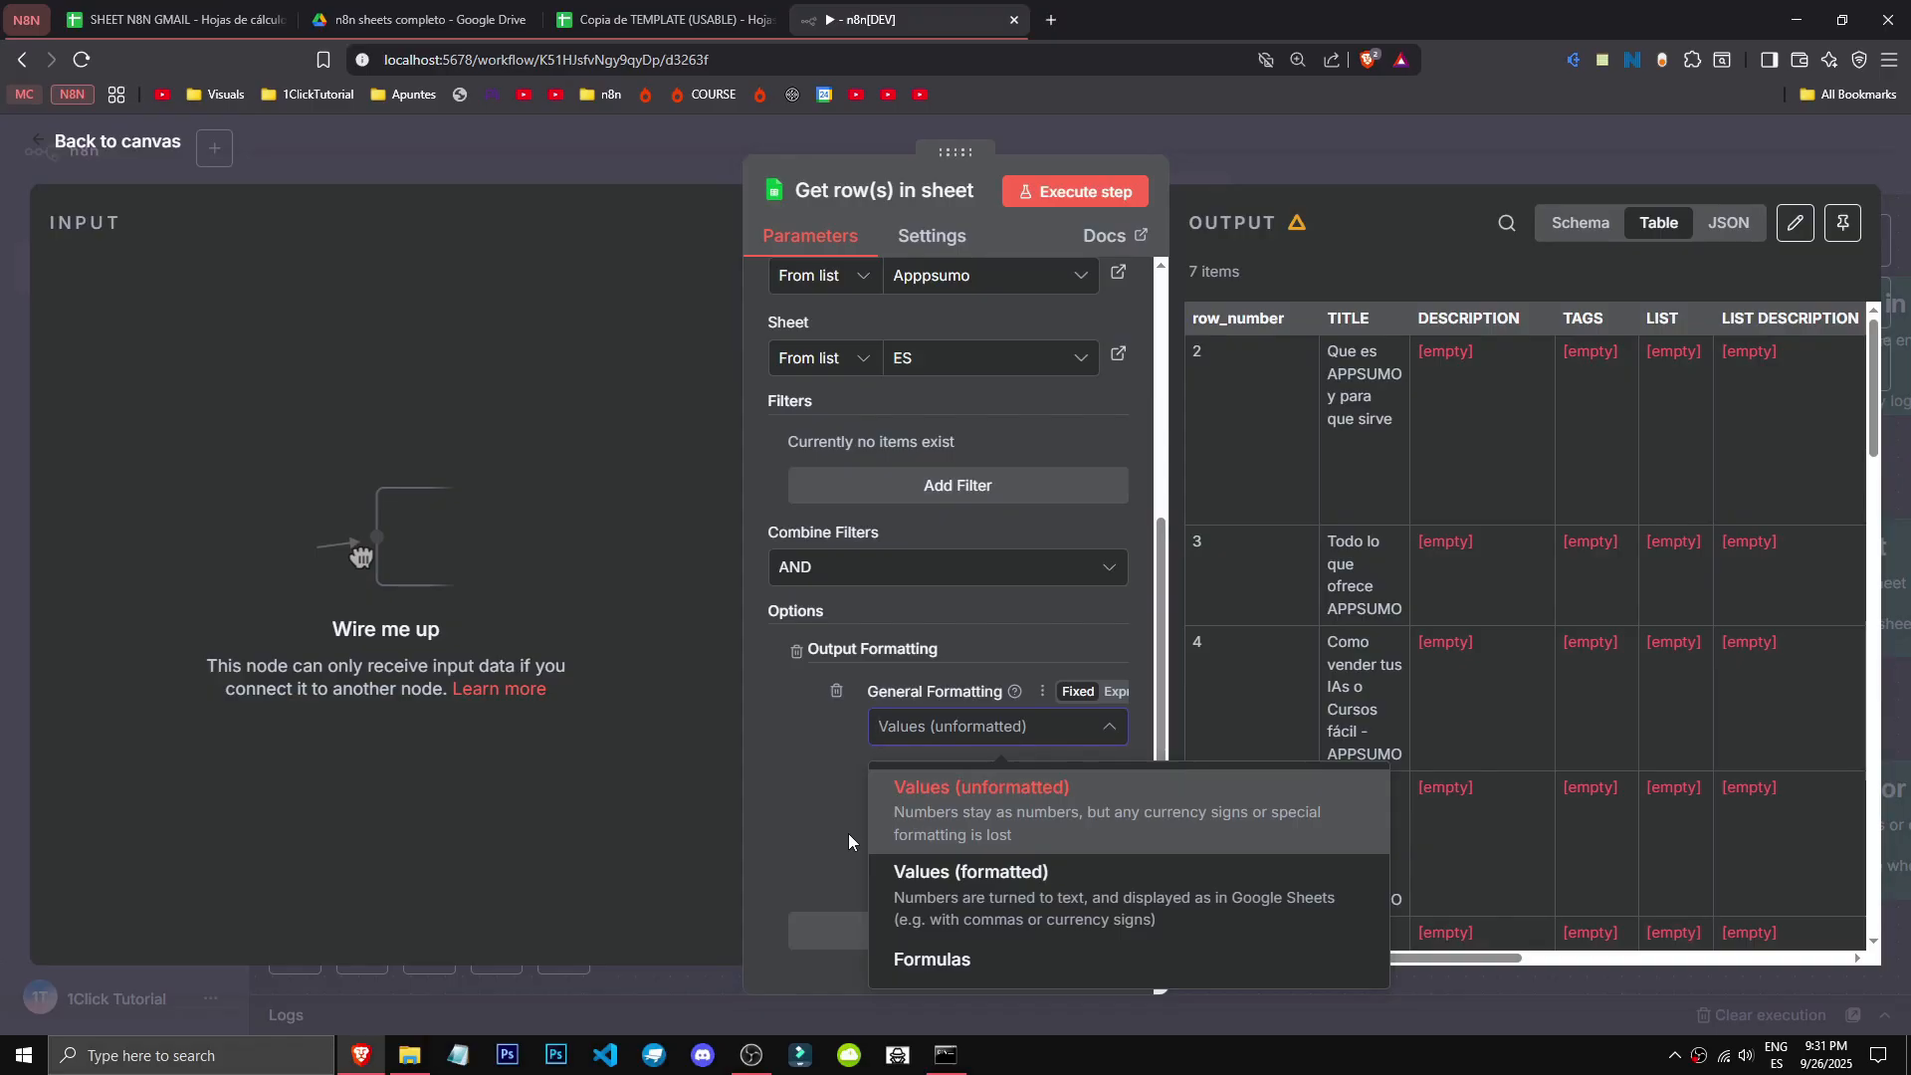
click(848, 833)
click(900, 808)
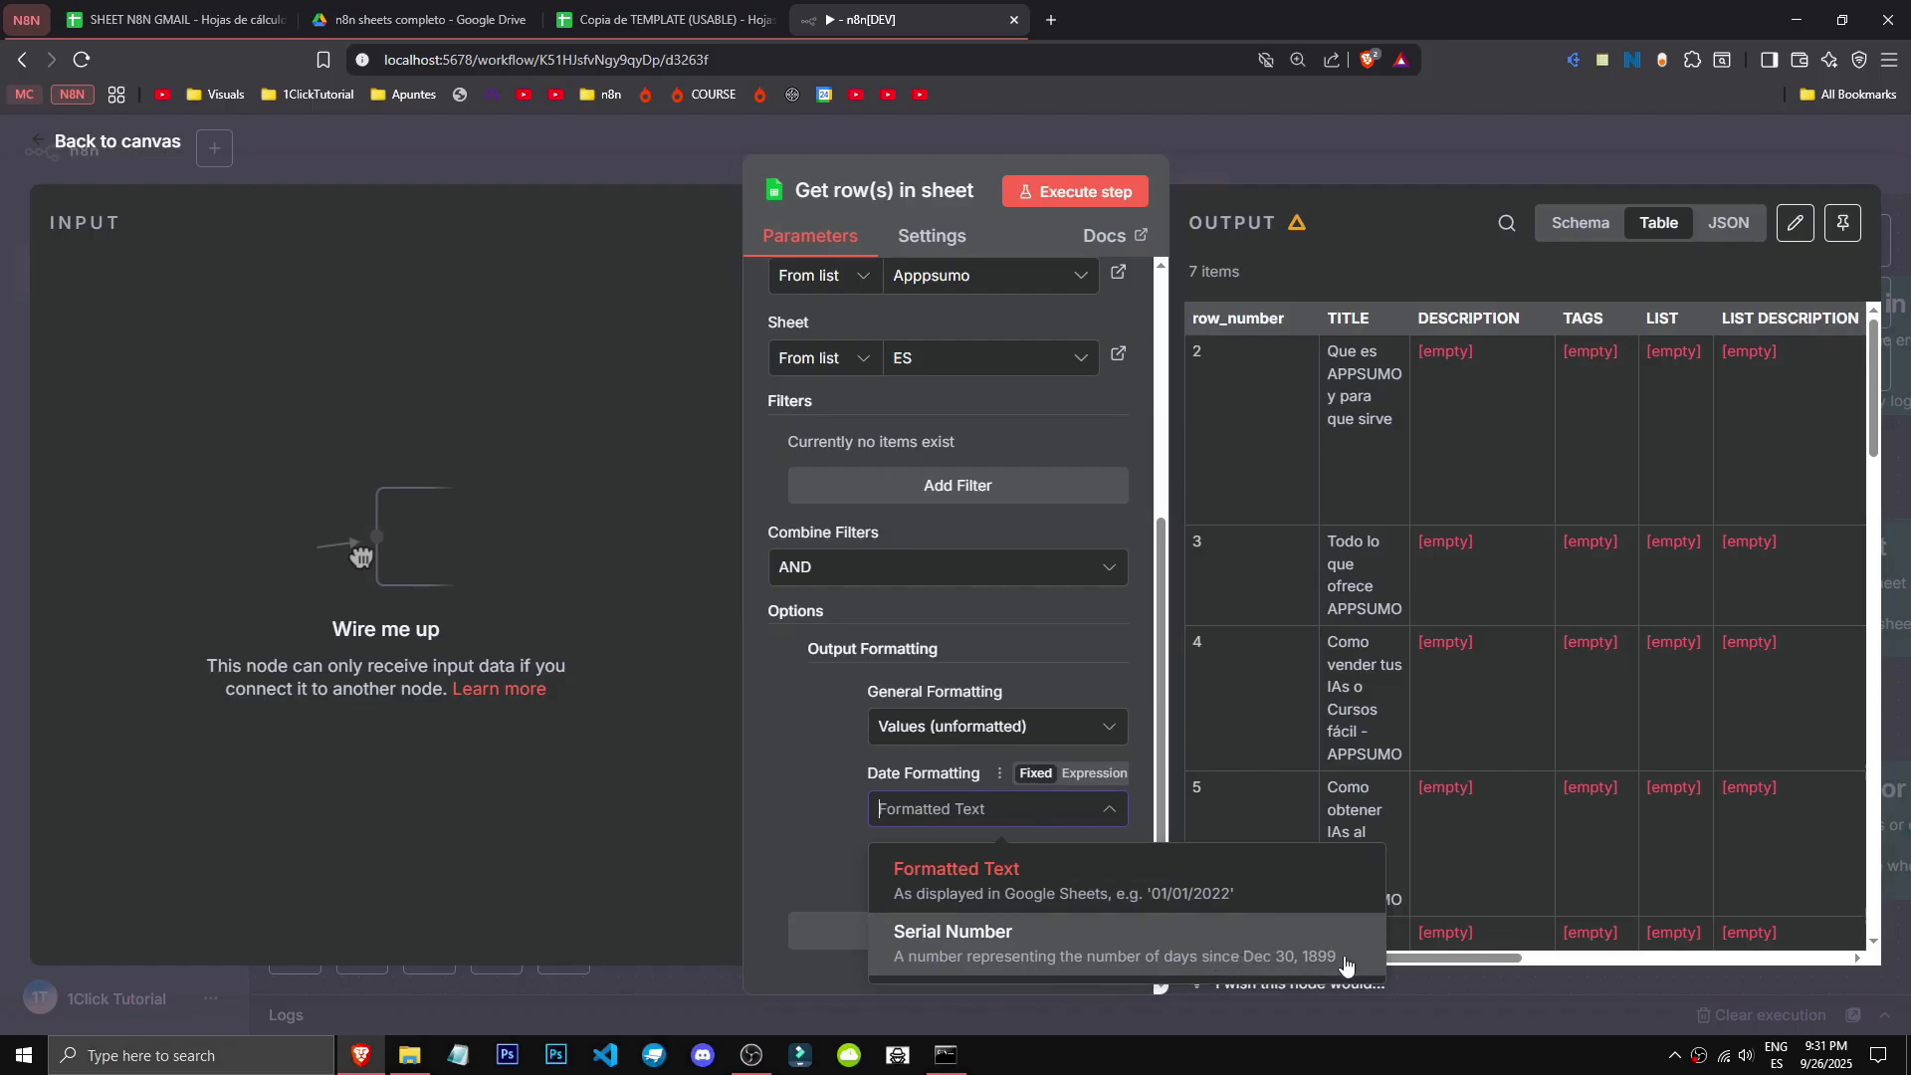
click(939, 931)
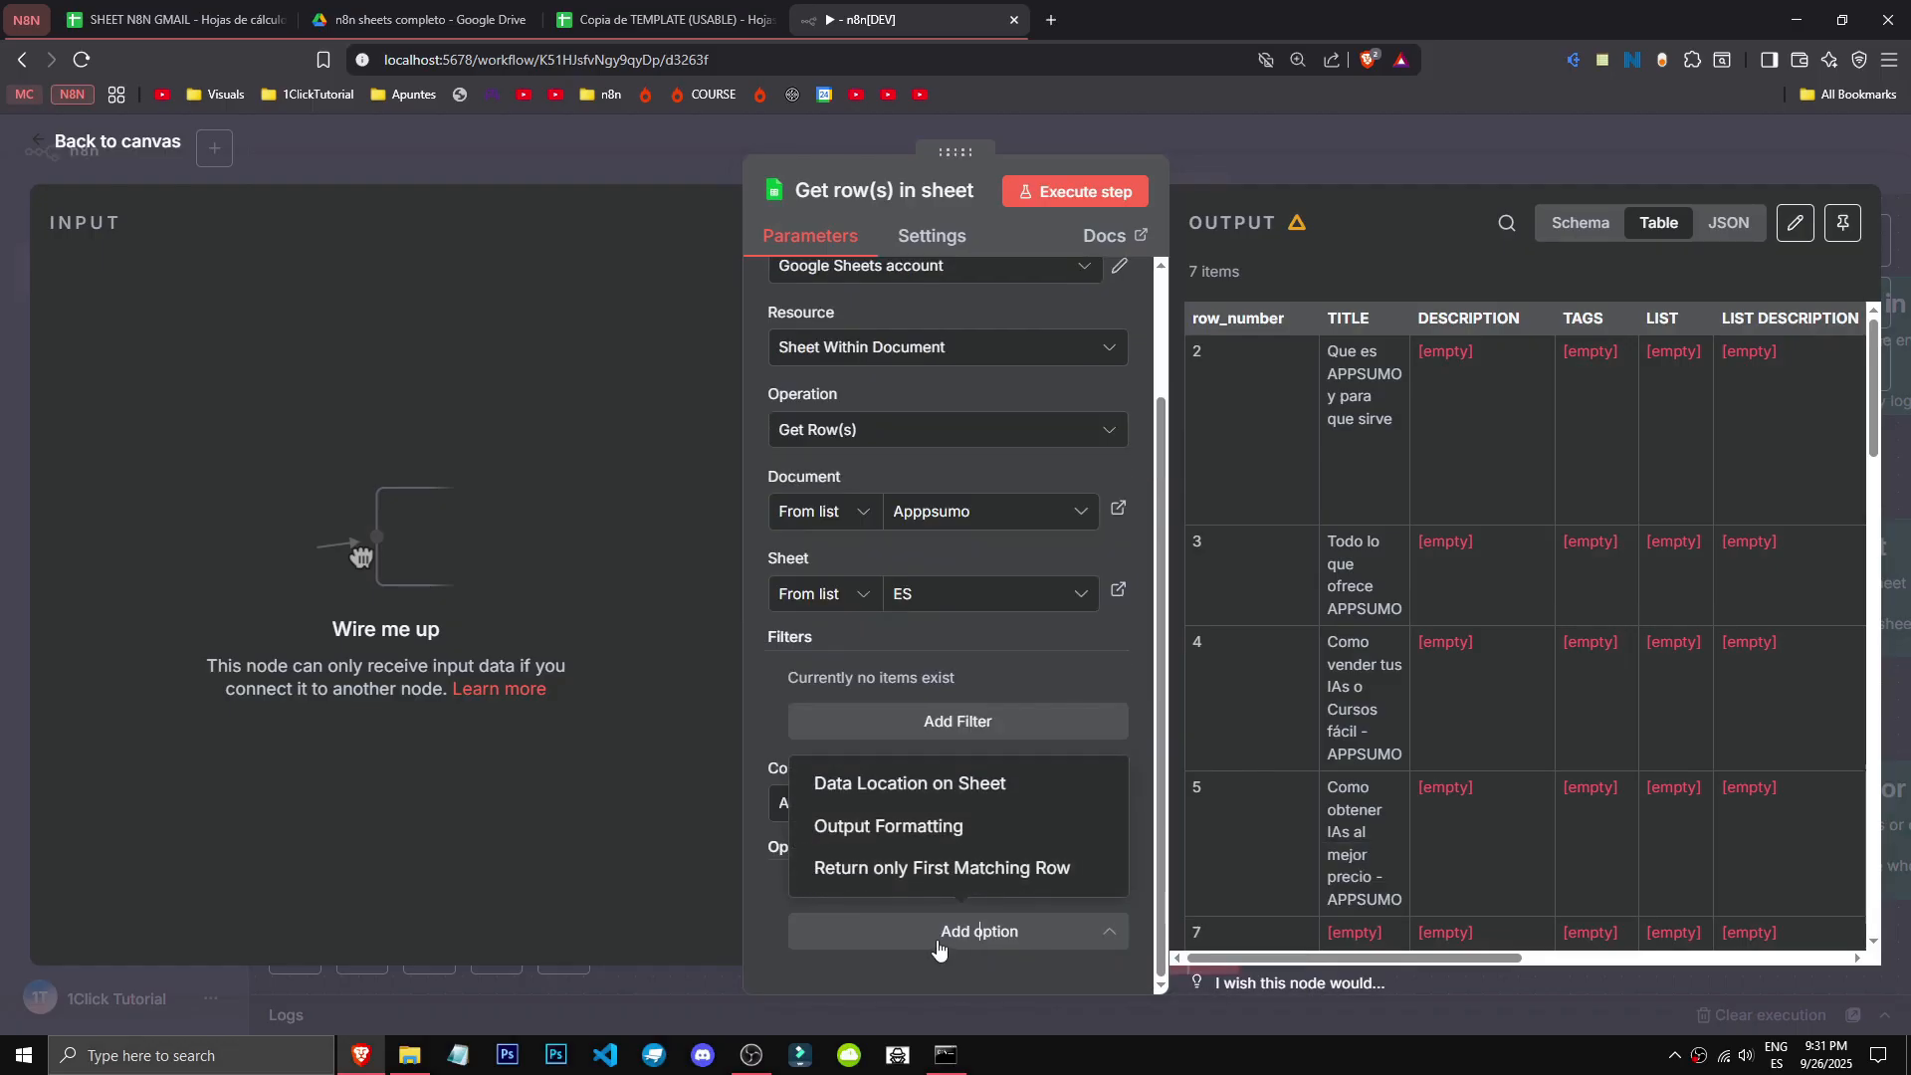
Step: Try the Return only First Matching Row option, remove it, and return to the canvas
click(991, 878)
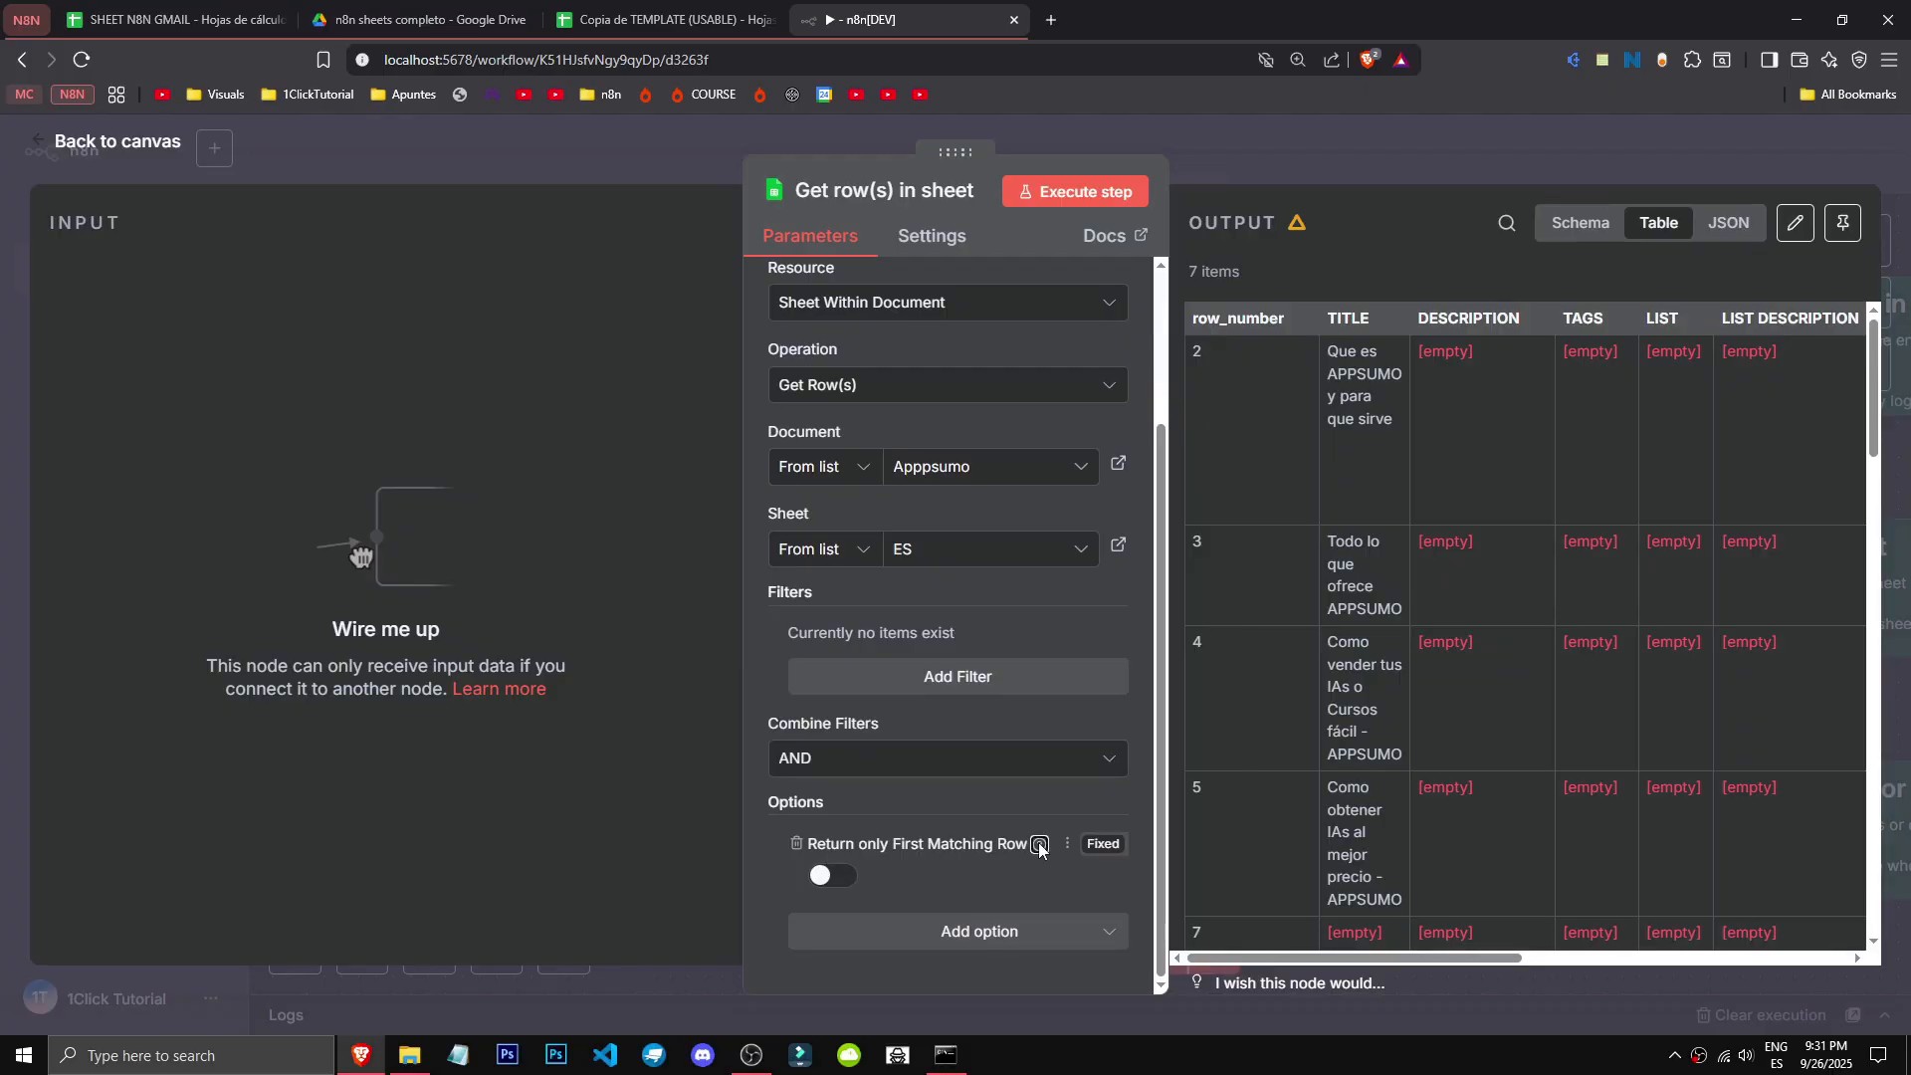
mouse_move(1039, 847)
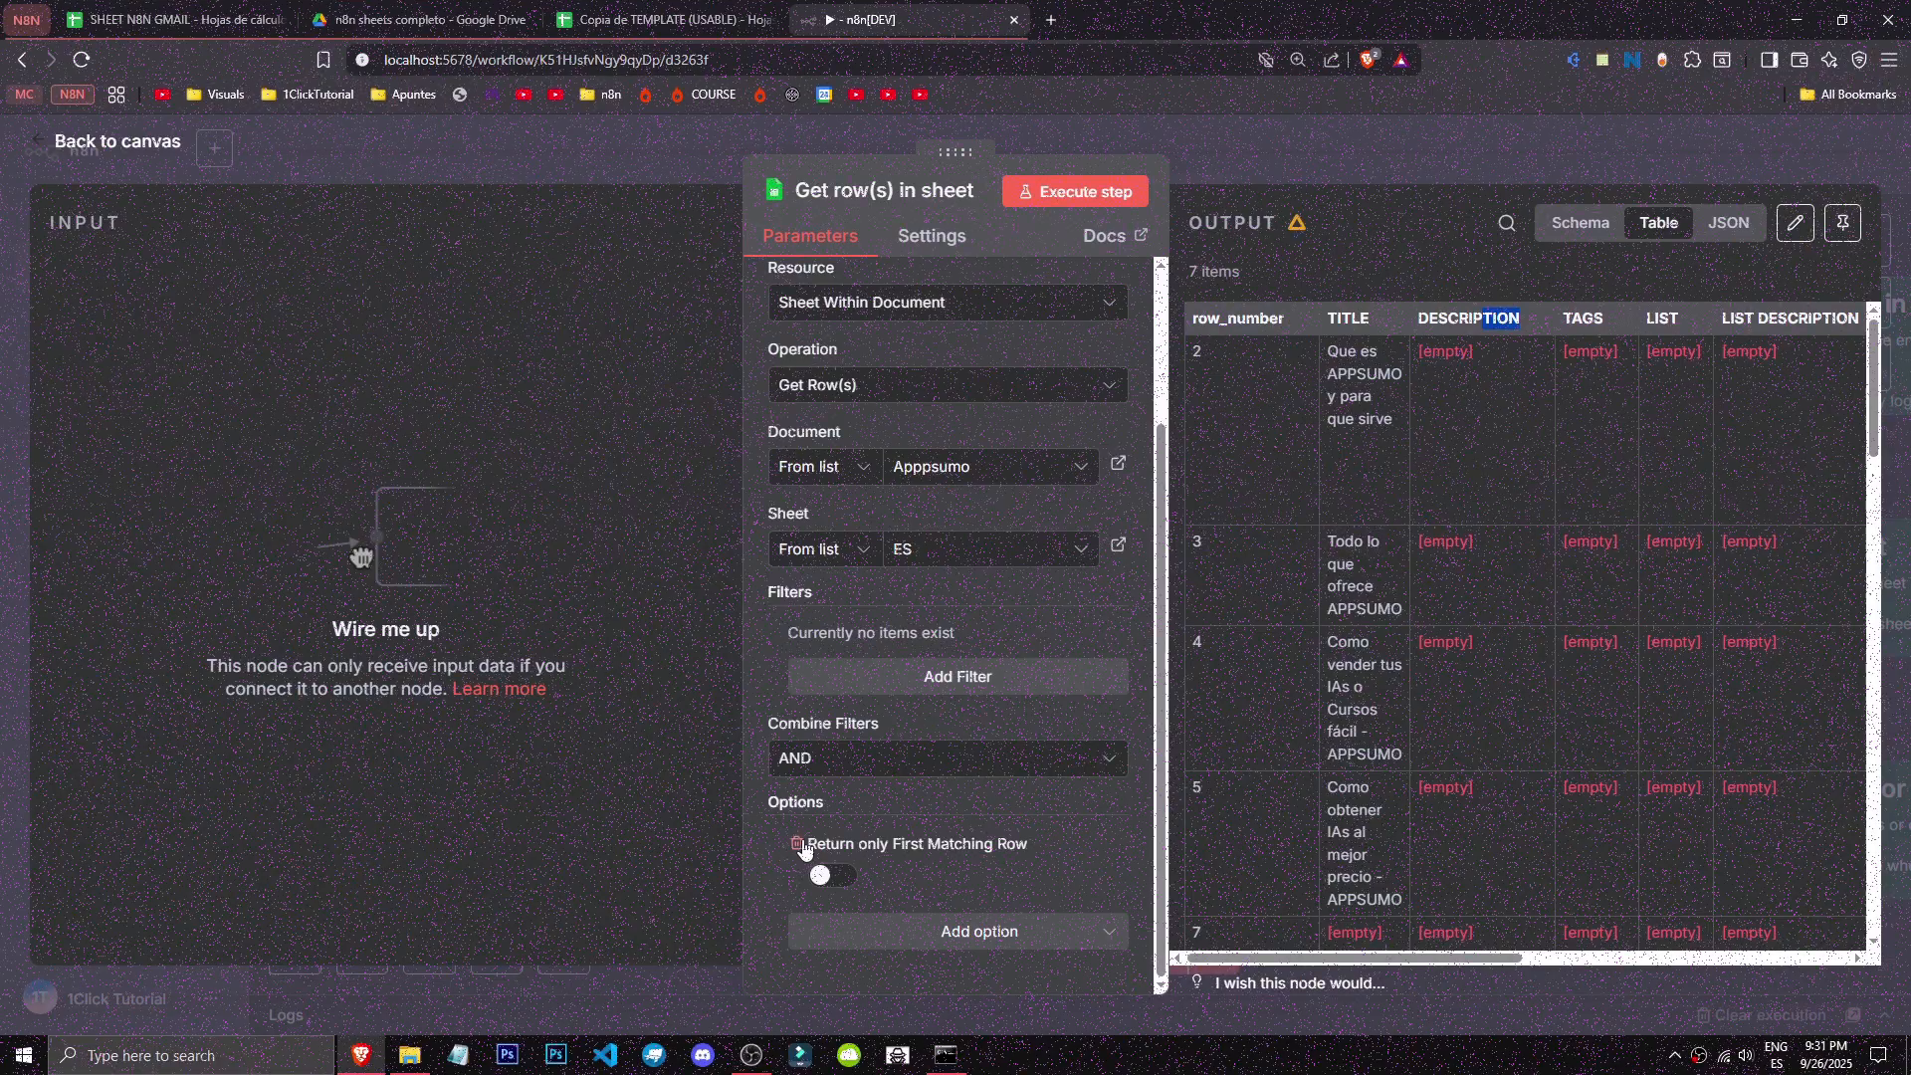
click(798, 844)
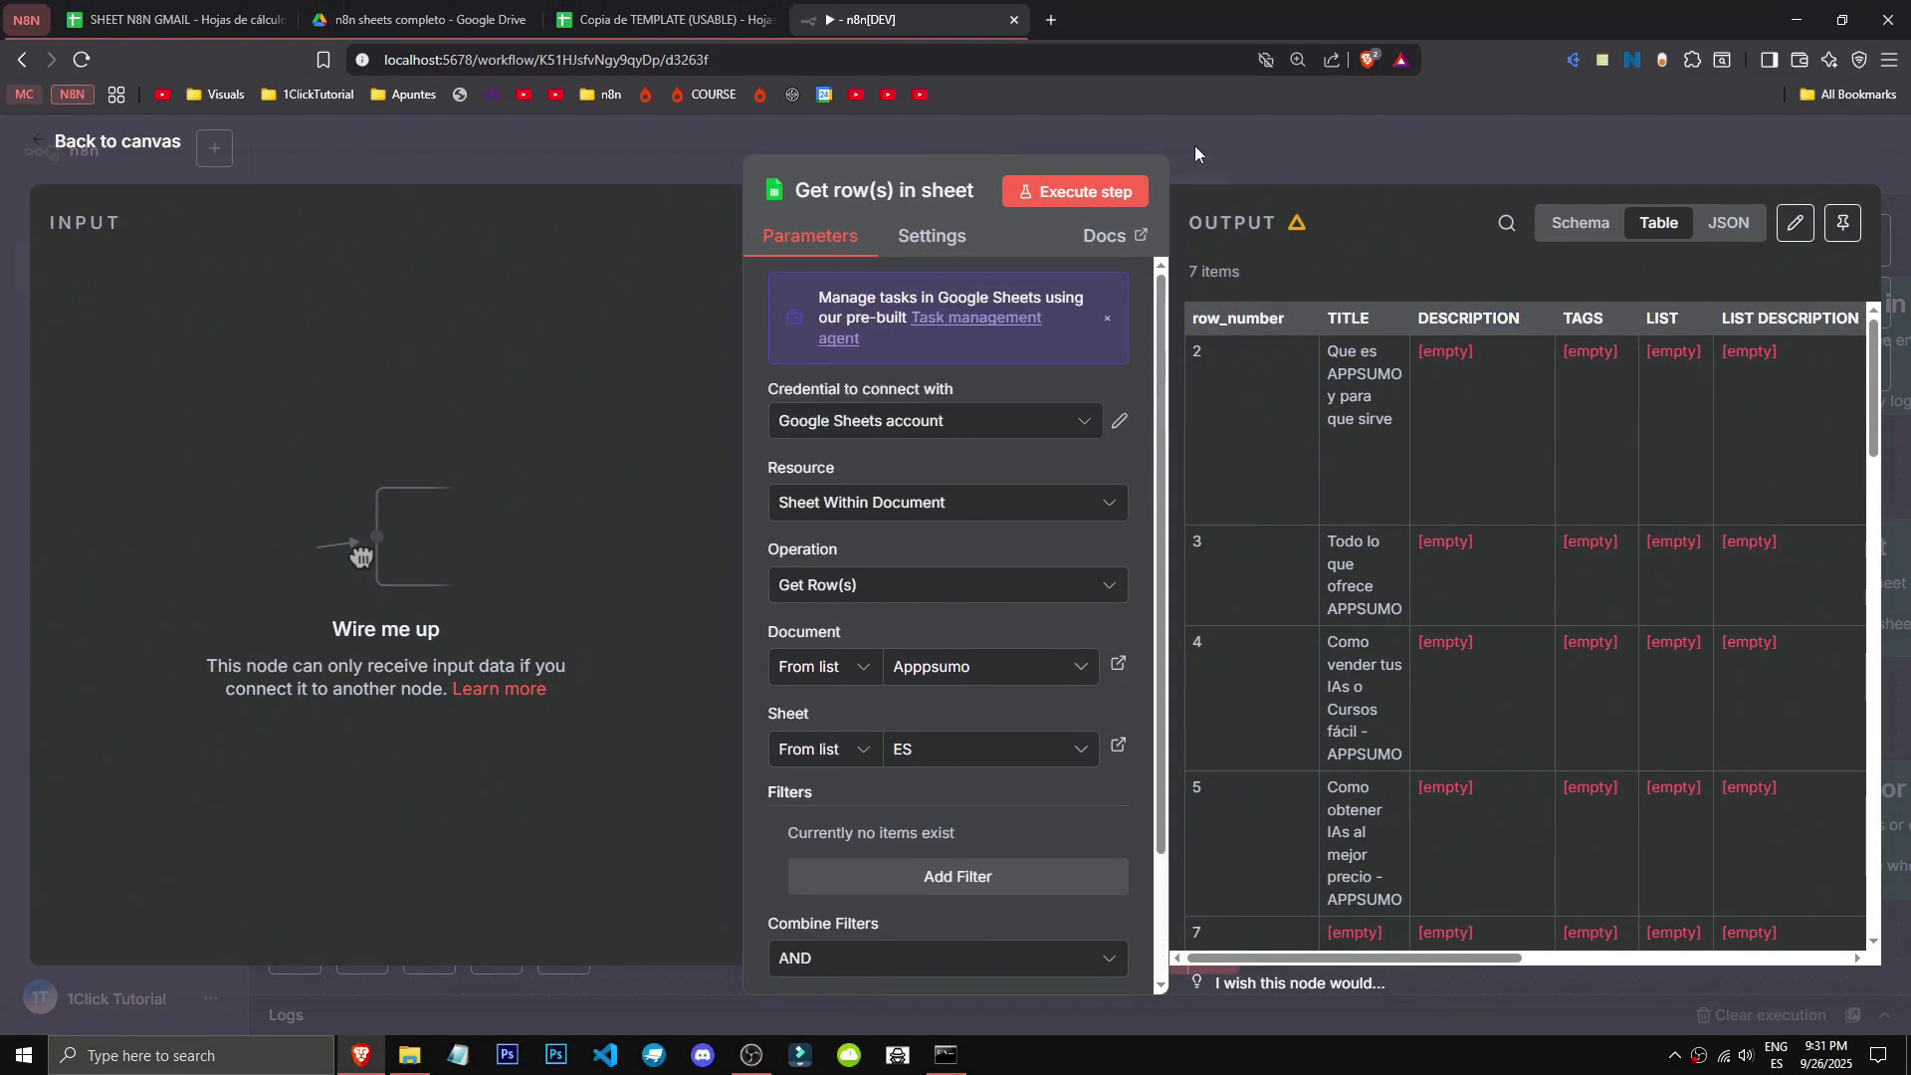
click(1195, 145)
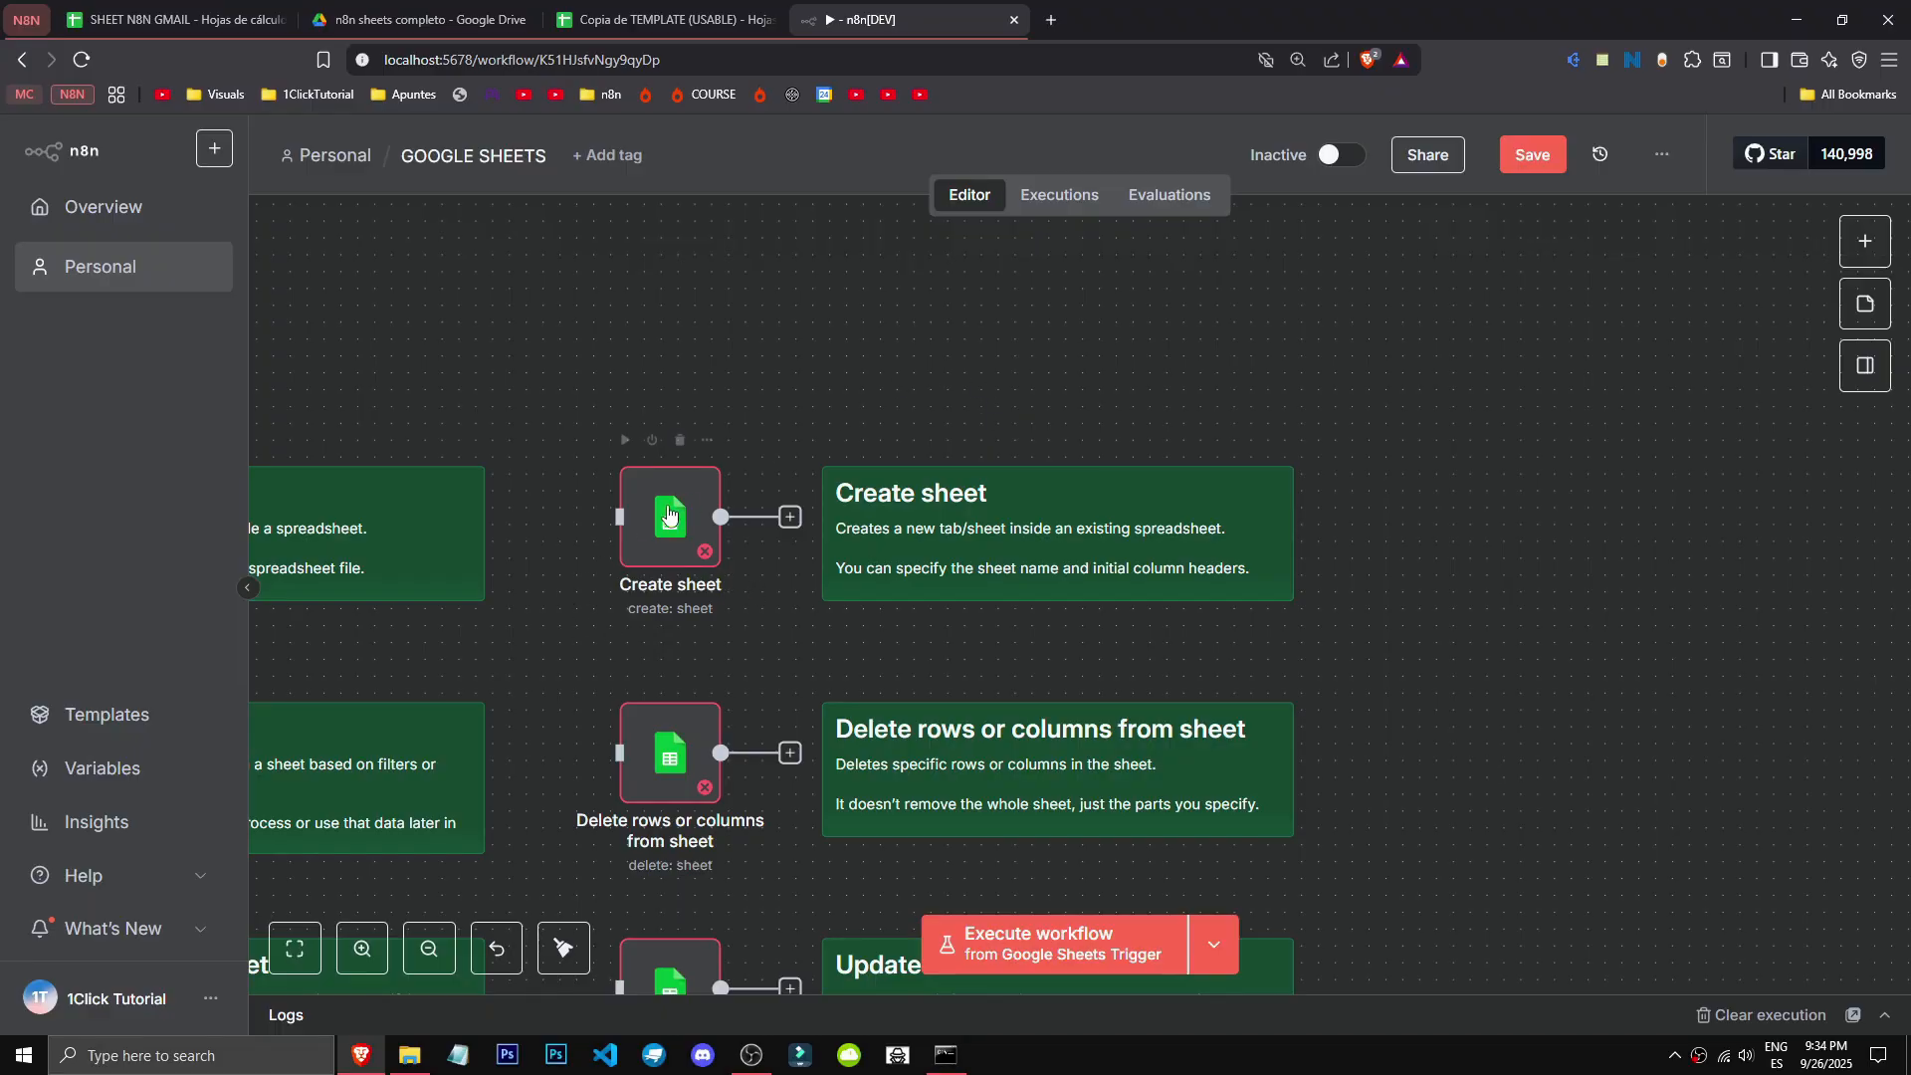
Step: Open the Create sheet node, keep the Create operation, and select the Apppsumo document
double_click(670, 519)
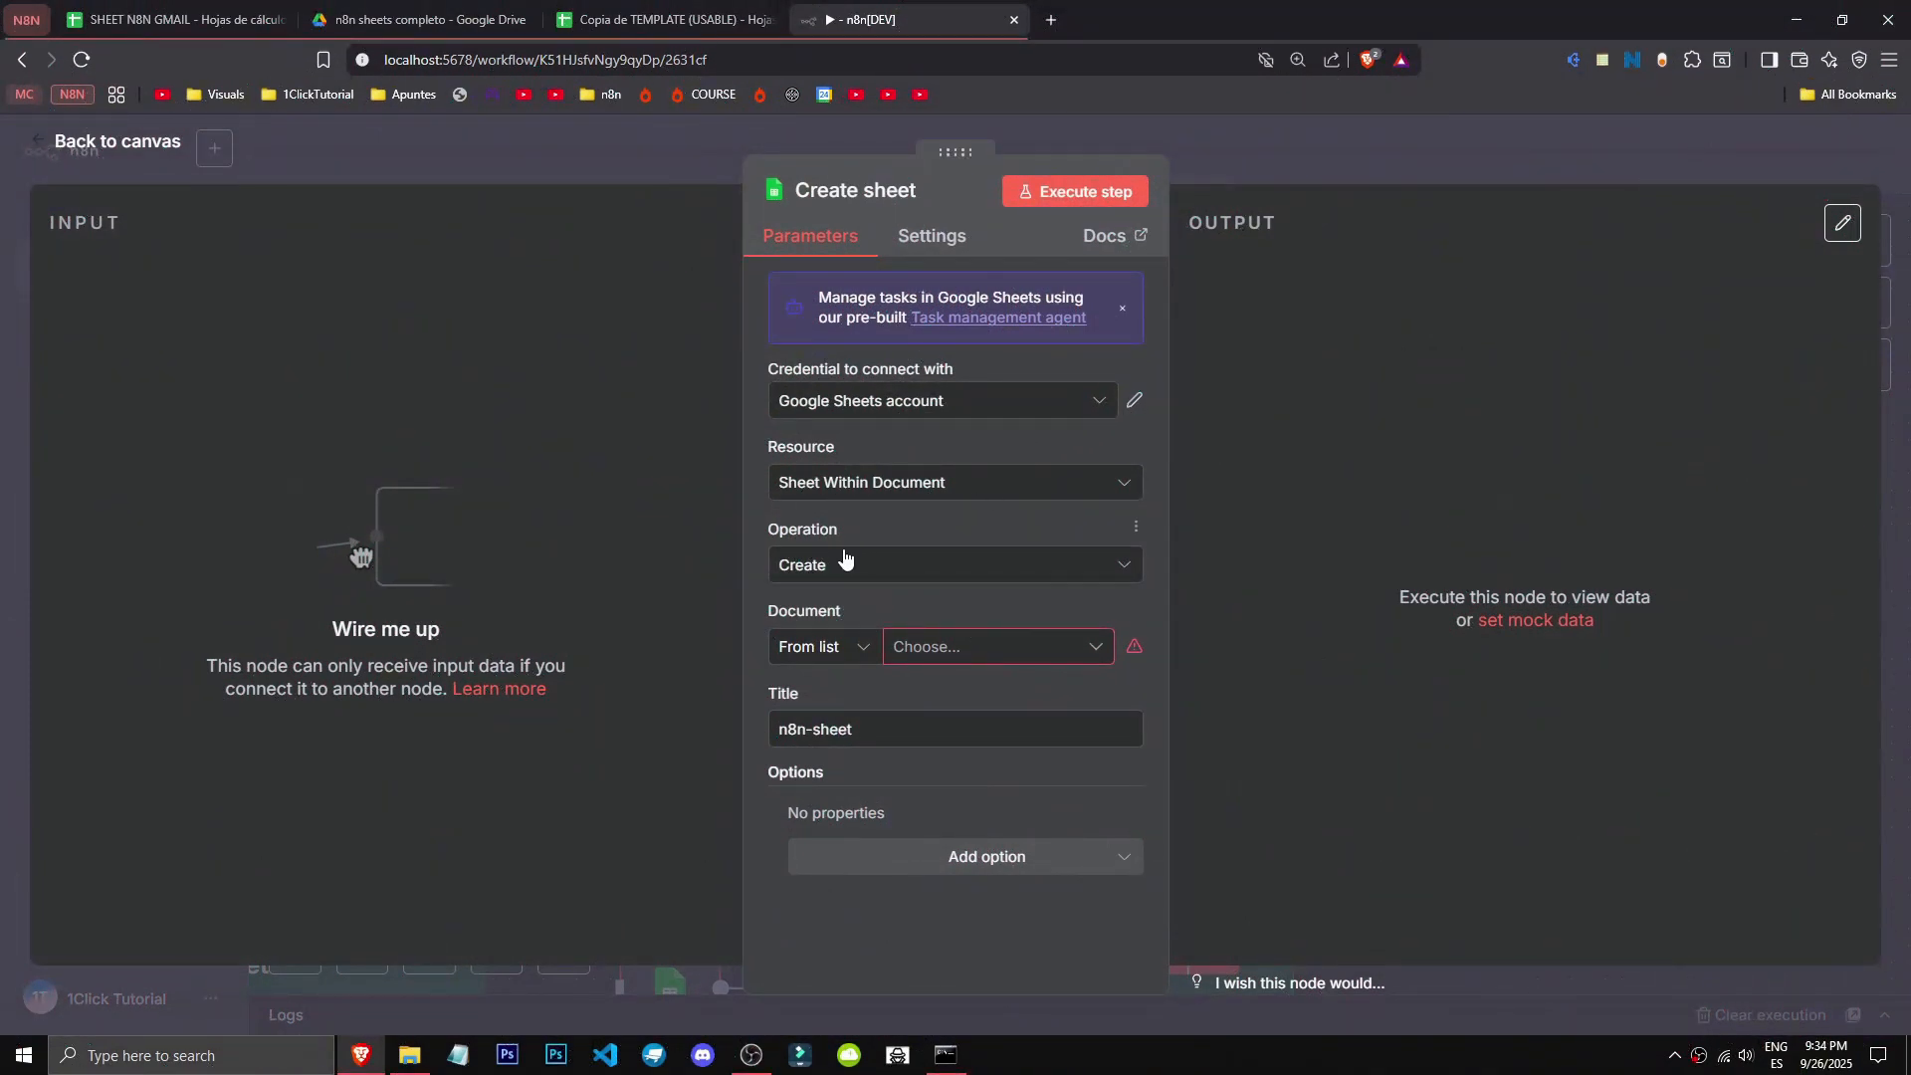
click(782, 567)
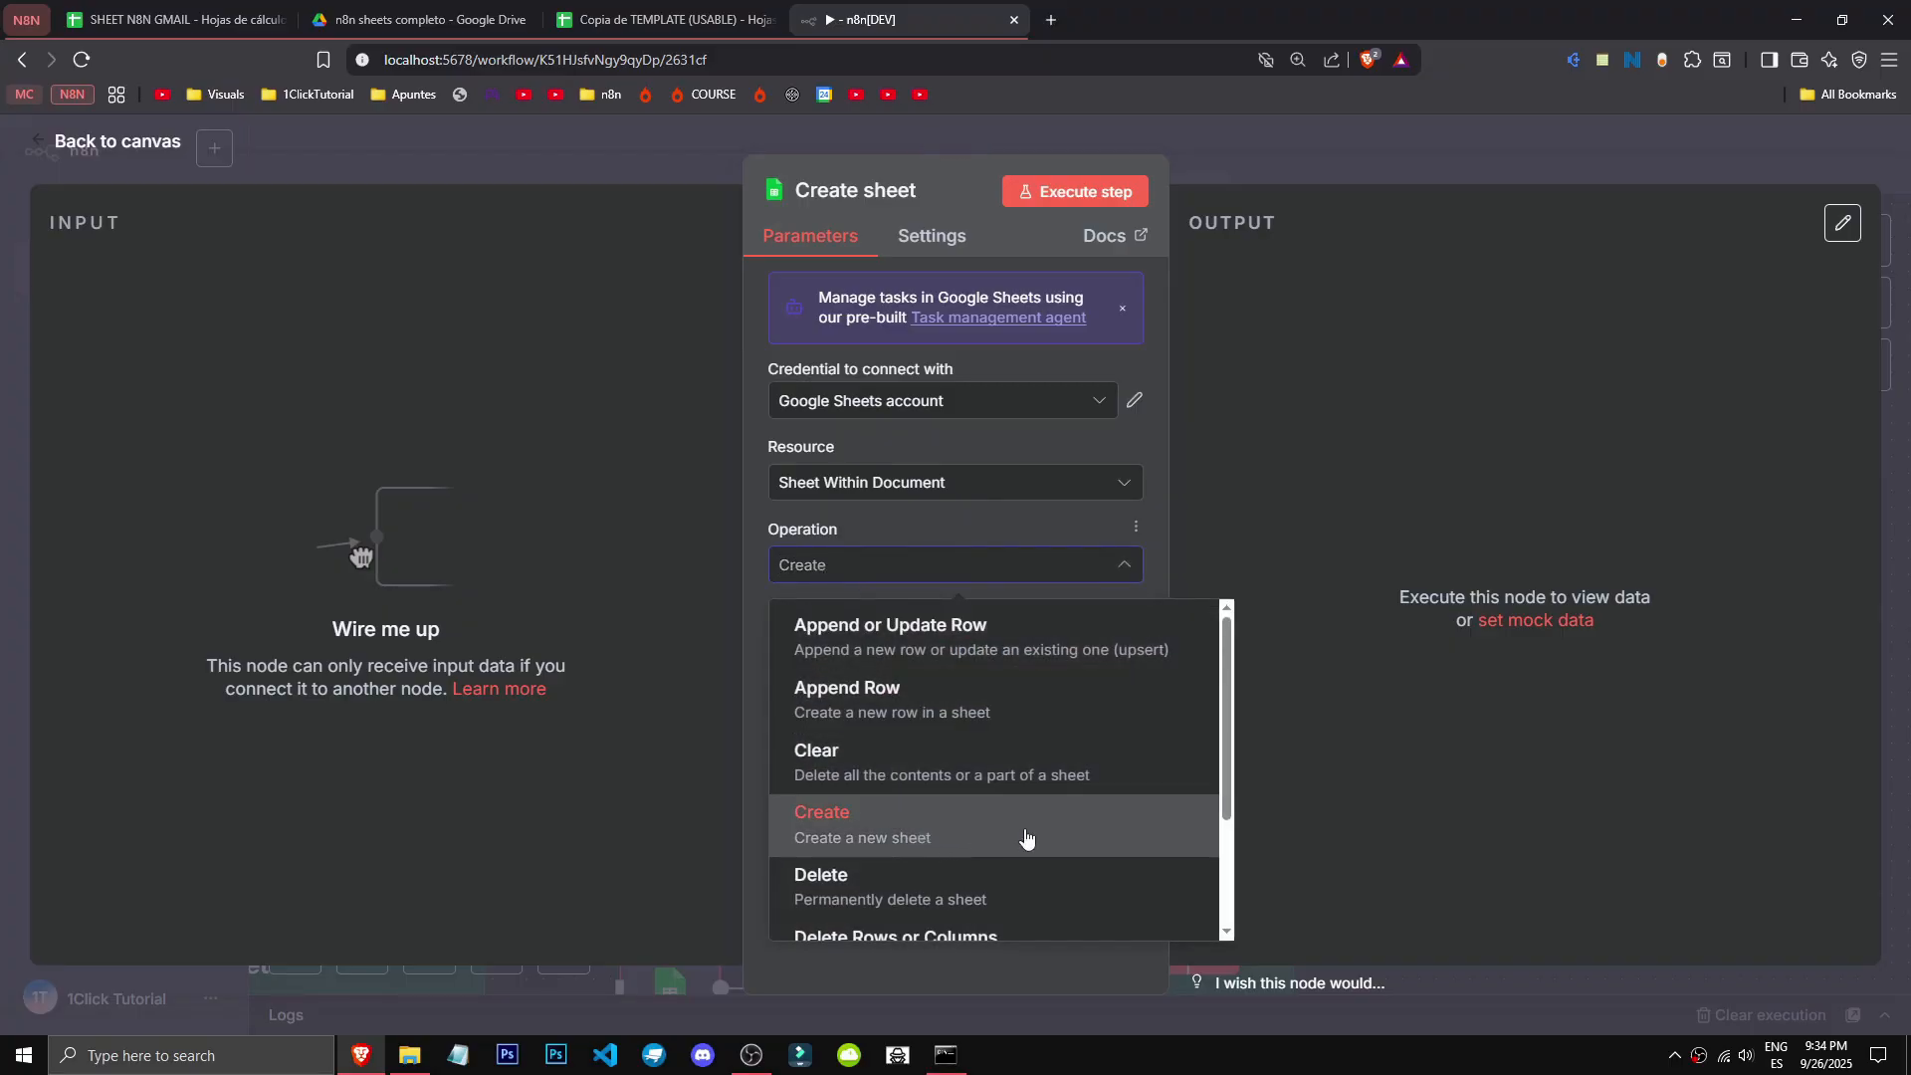
click(1161, 502)
click(844, 652)
click(984, 657)
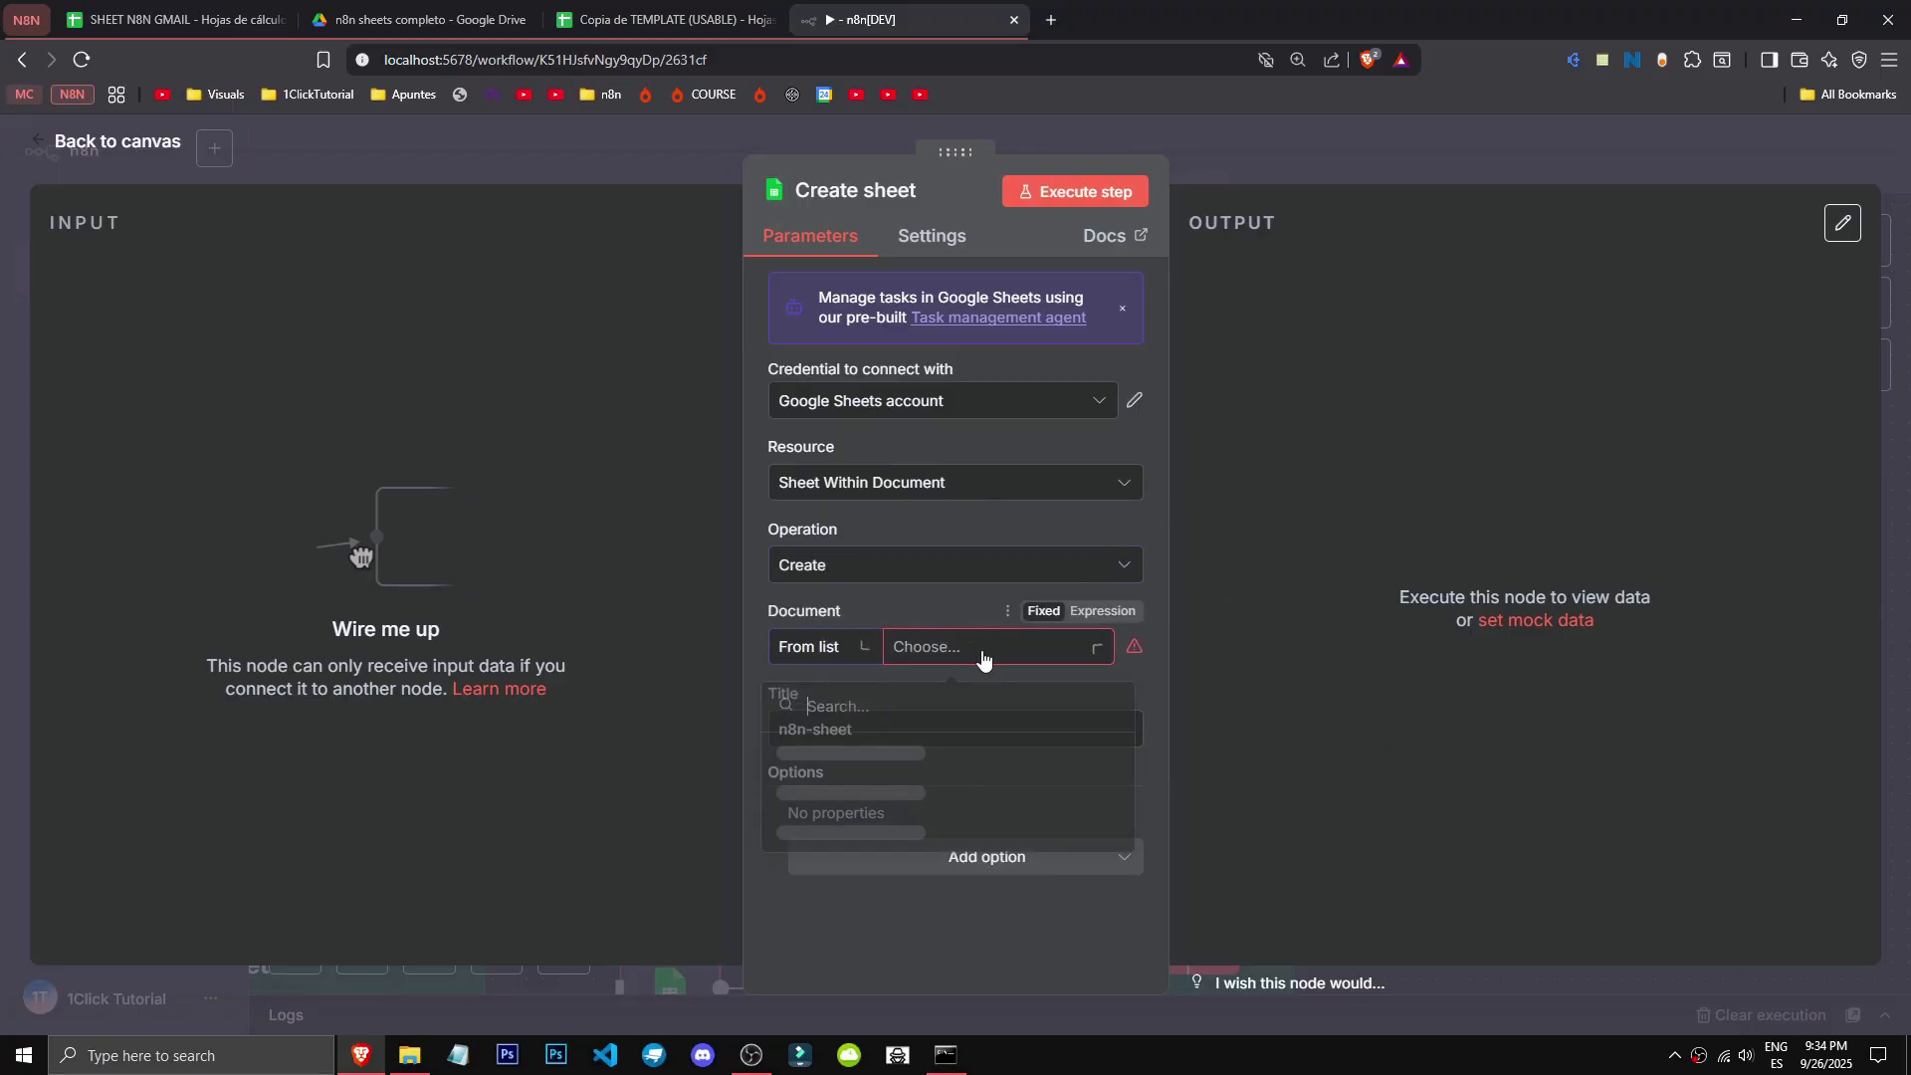
click(816, 809)
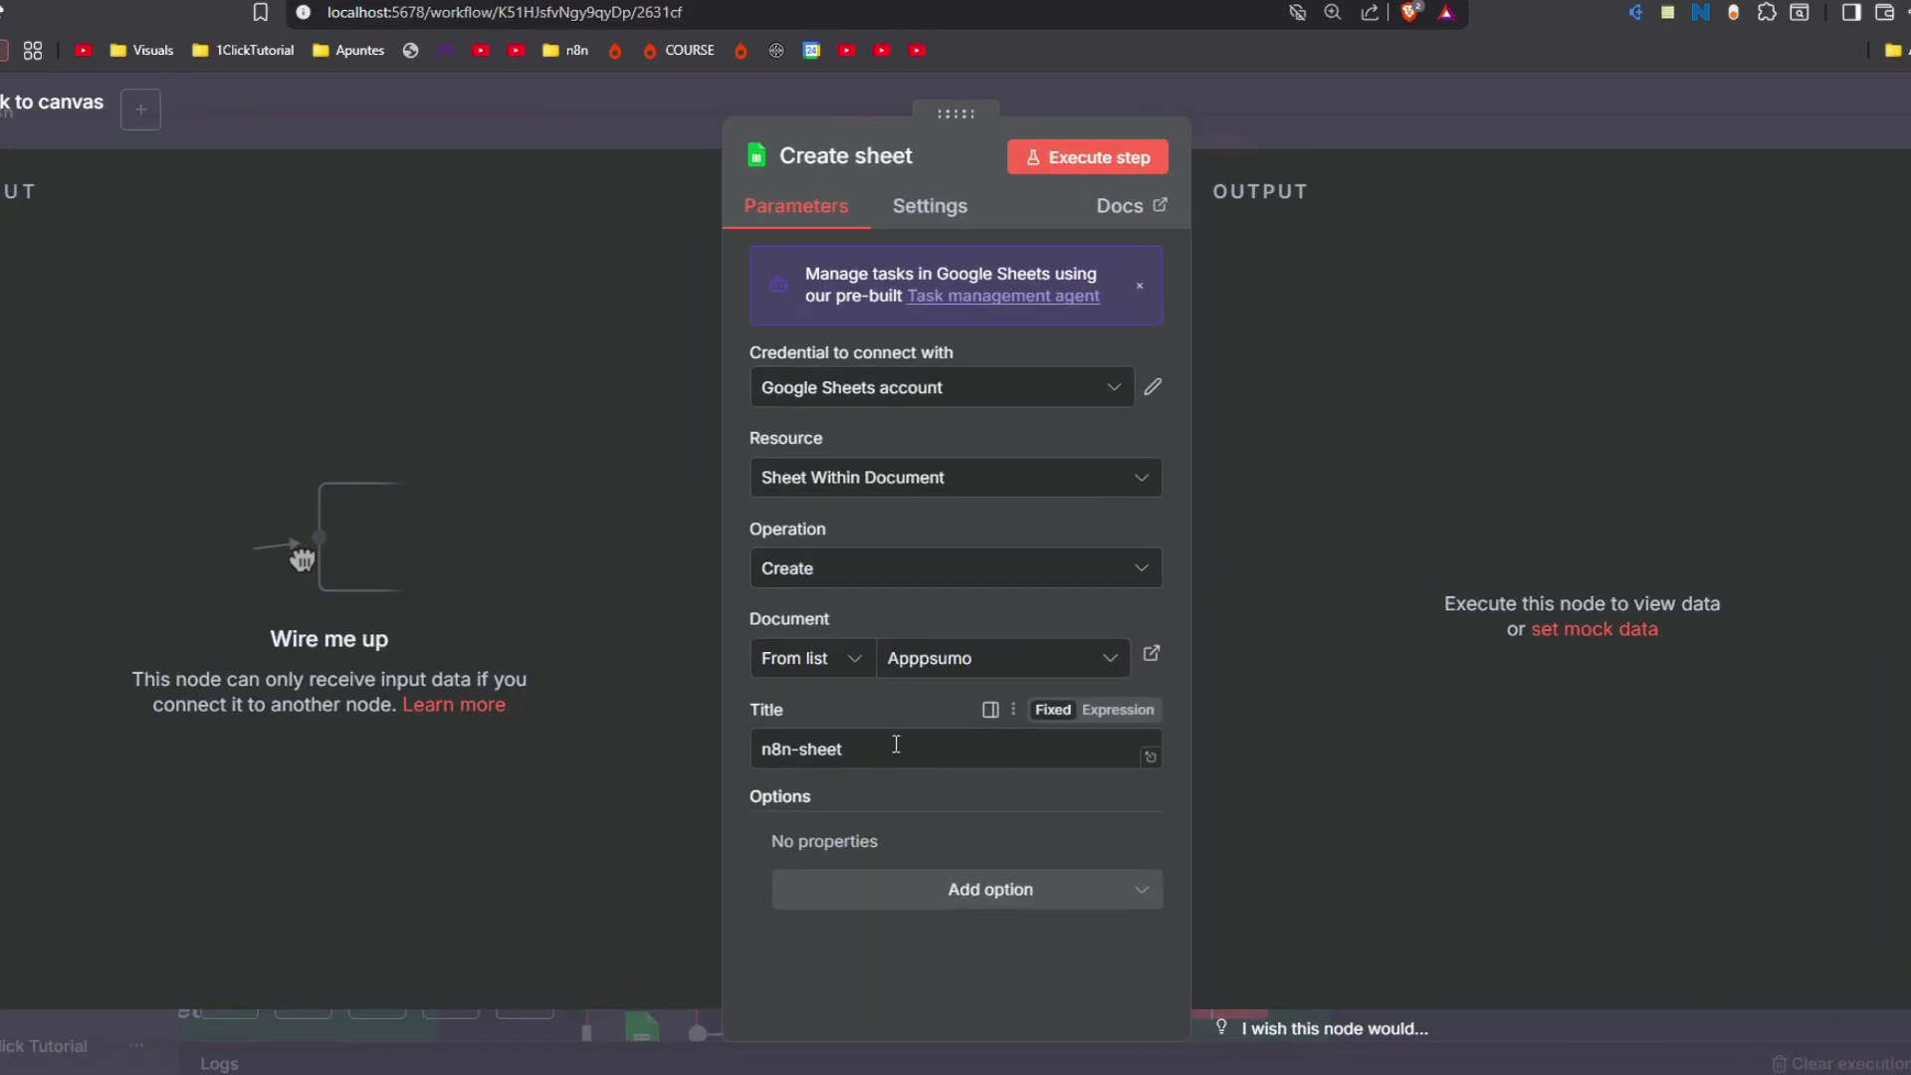
Step: Keep the title n8n-sheet and add the Tab Color option, picking blue (#0023E7) for the new sheet
drag(896, 744, 737, 756)
click(849, 748)
click(951, 889)
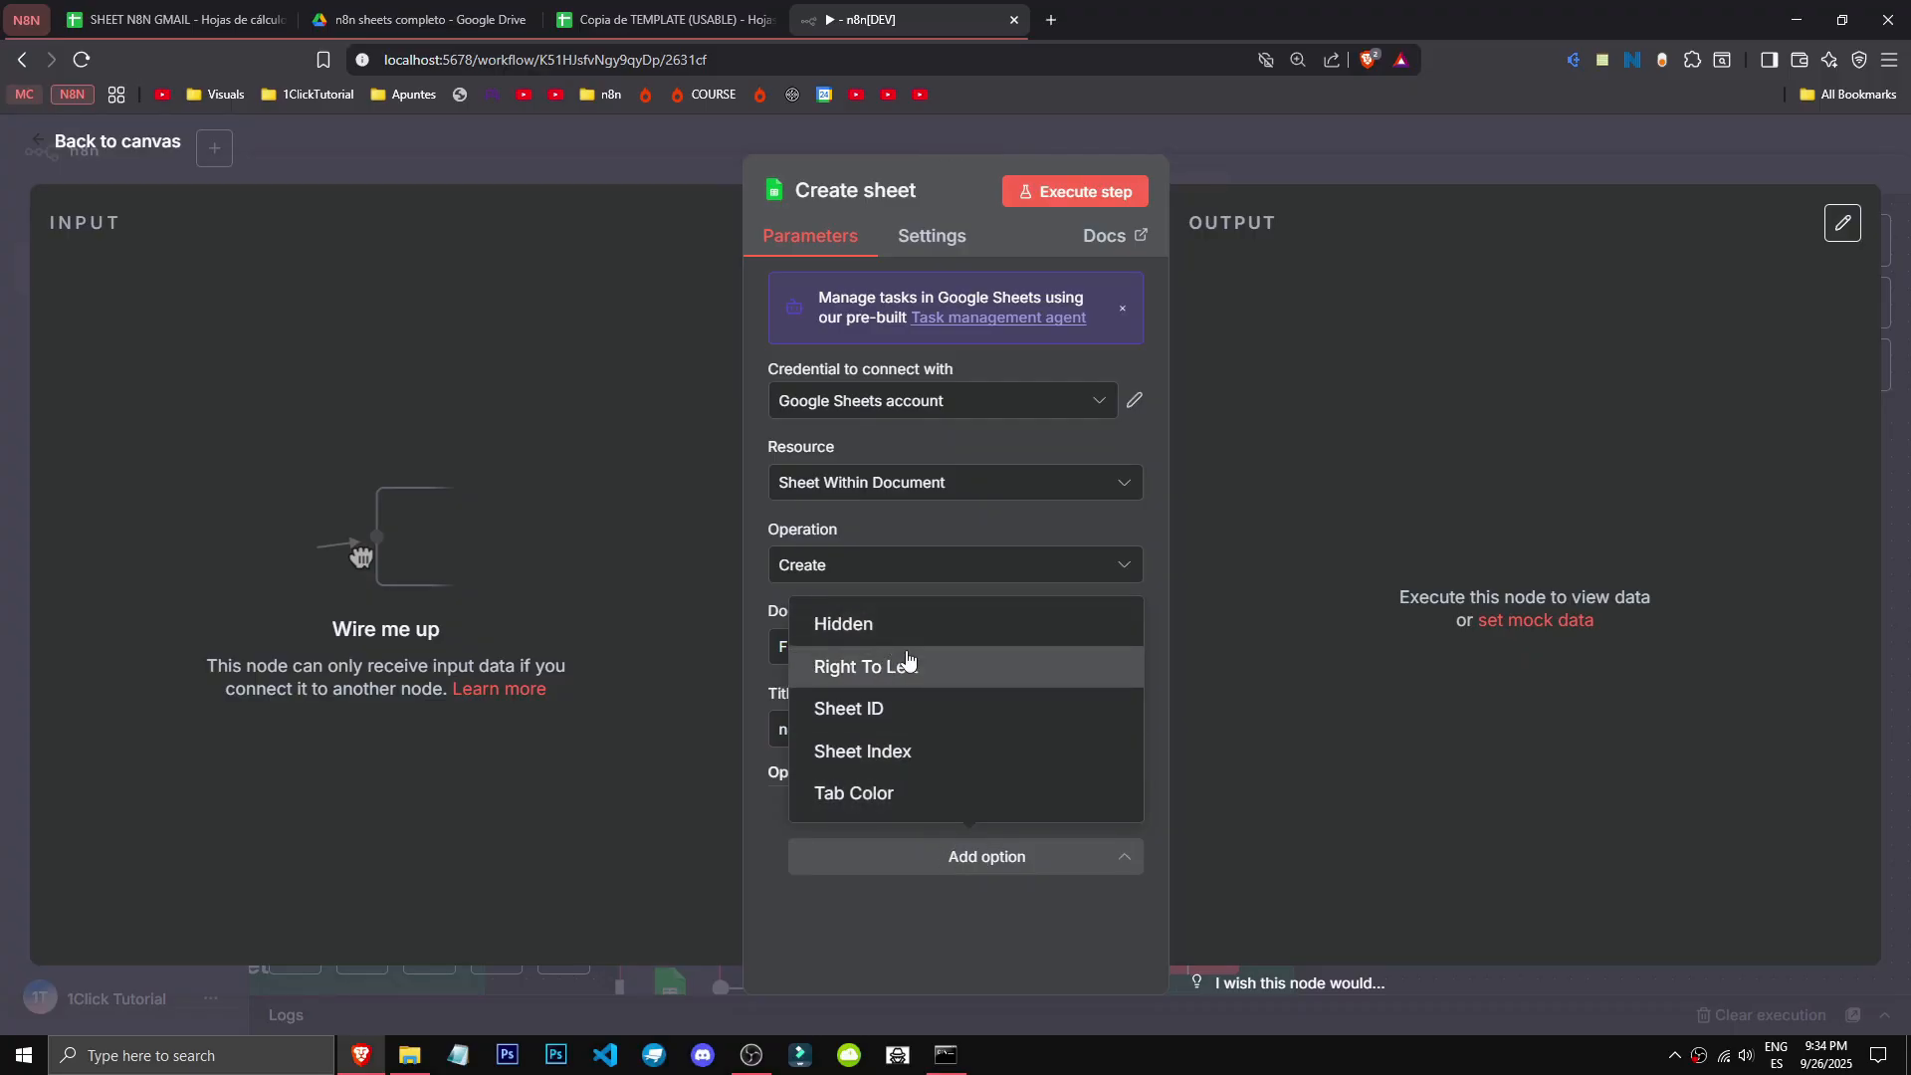
click(985, 809)
click(828, 851)
click(1009, 690)
drag(1008, 690, 988, 556)
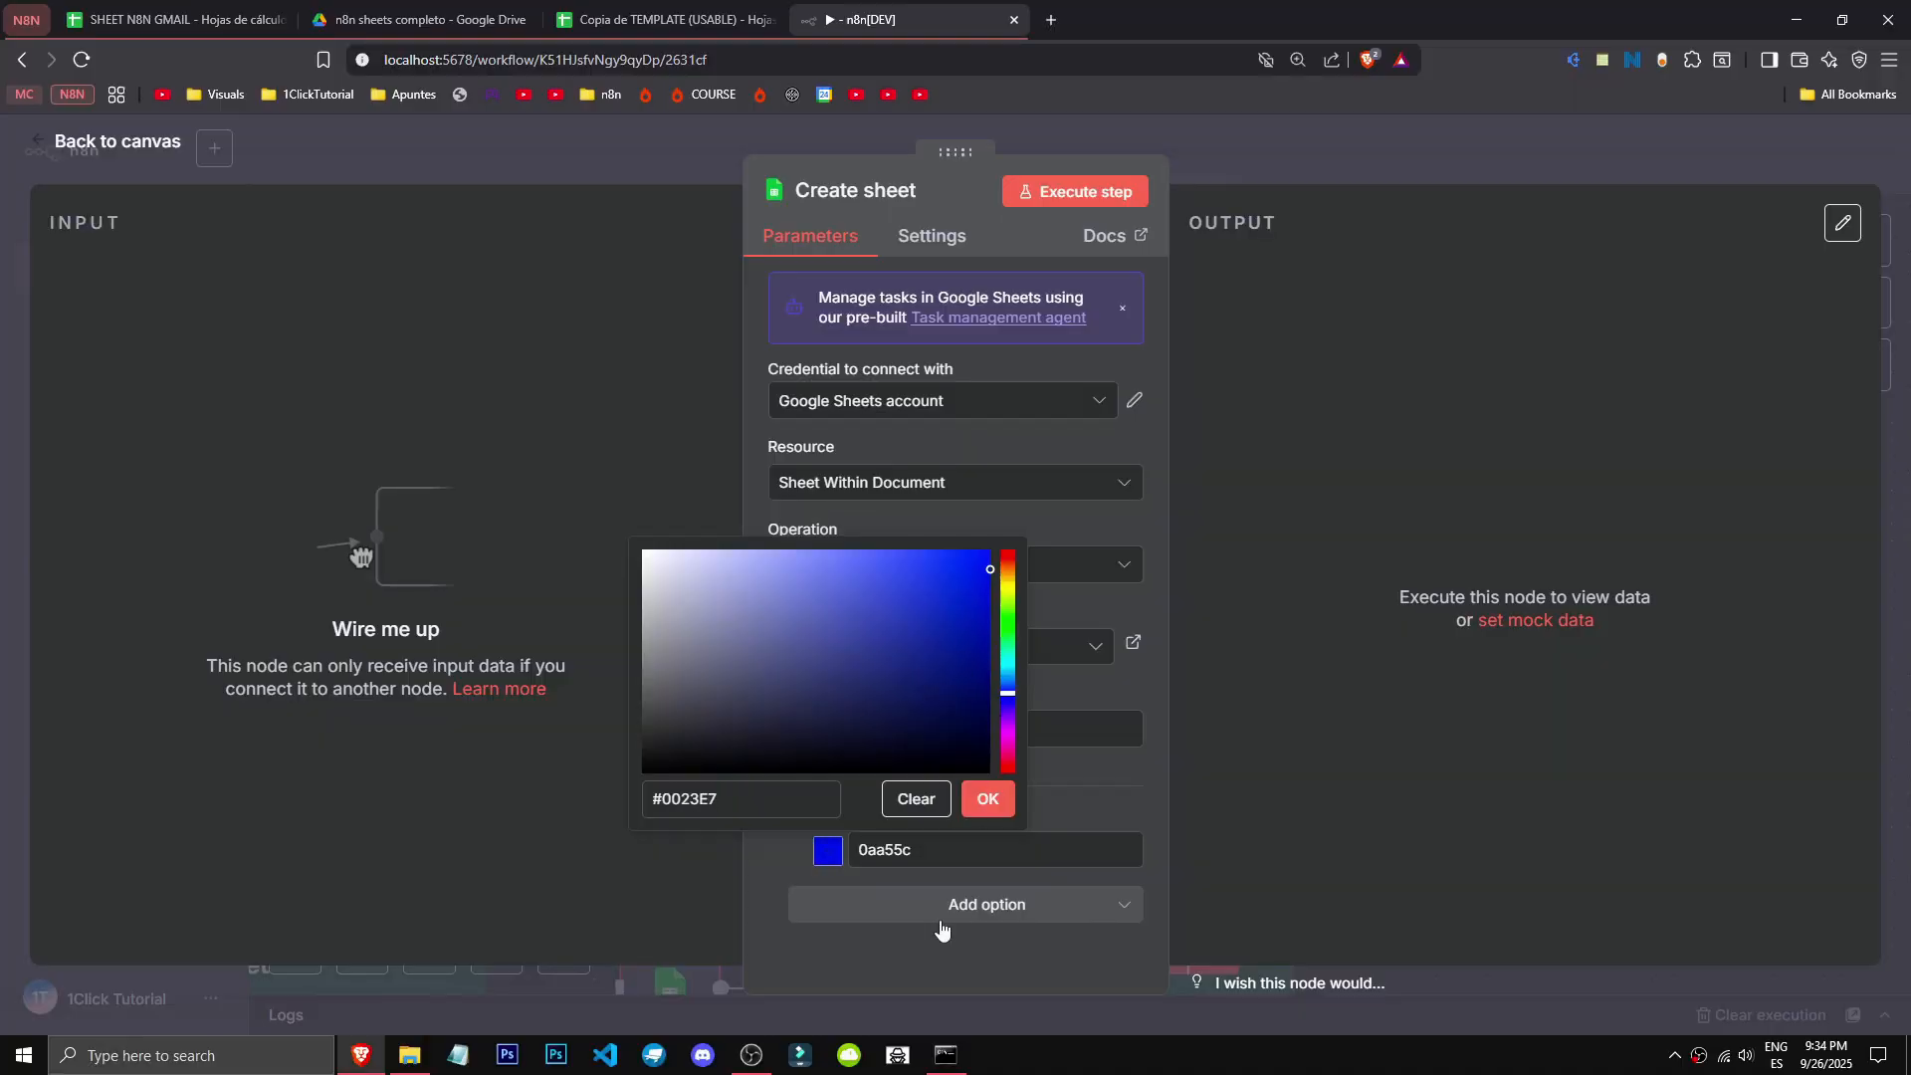
Step: Add the Sheet ID, Sheet Index and Right To Left options to the Create sheet node, leaving their default values
click(940, 916)
click(888, 801)
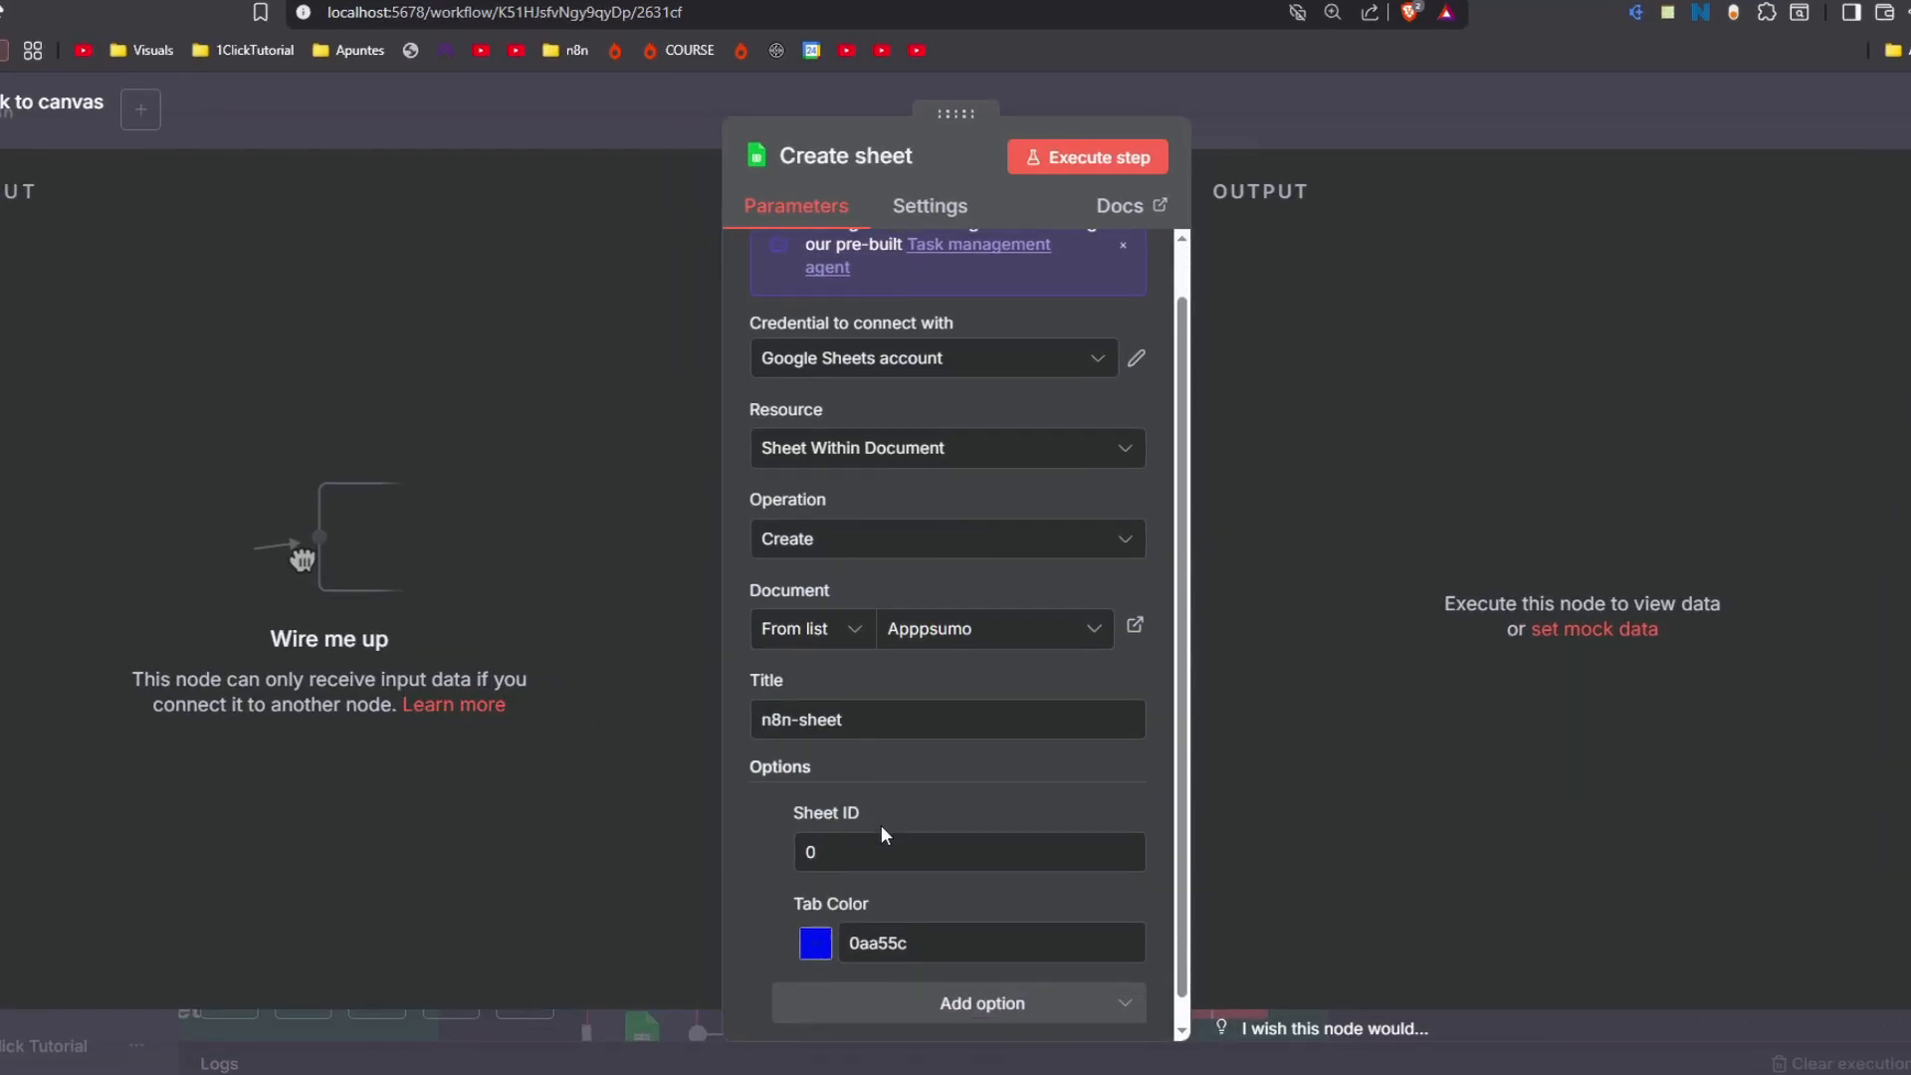
scroll(881, 834, down, 1)
click(947, 964)
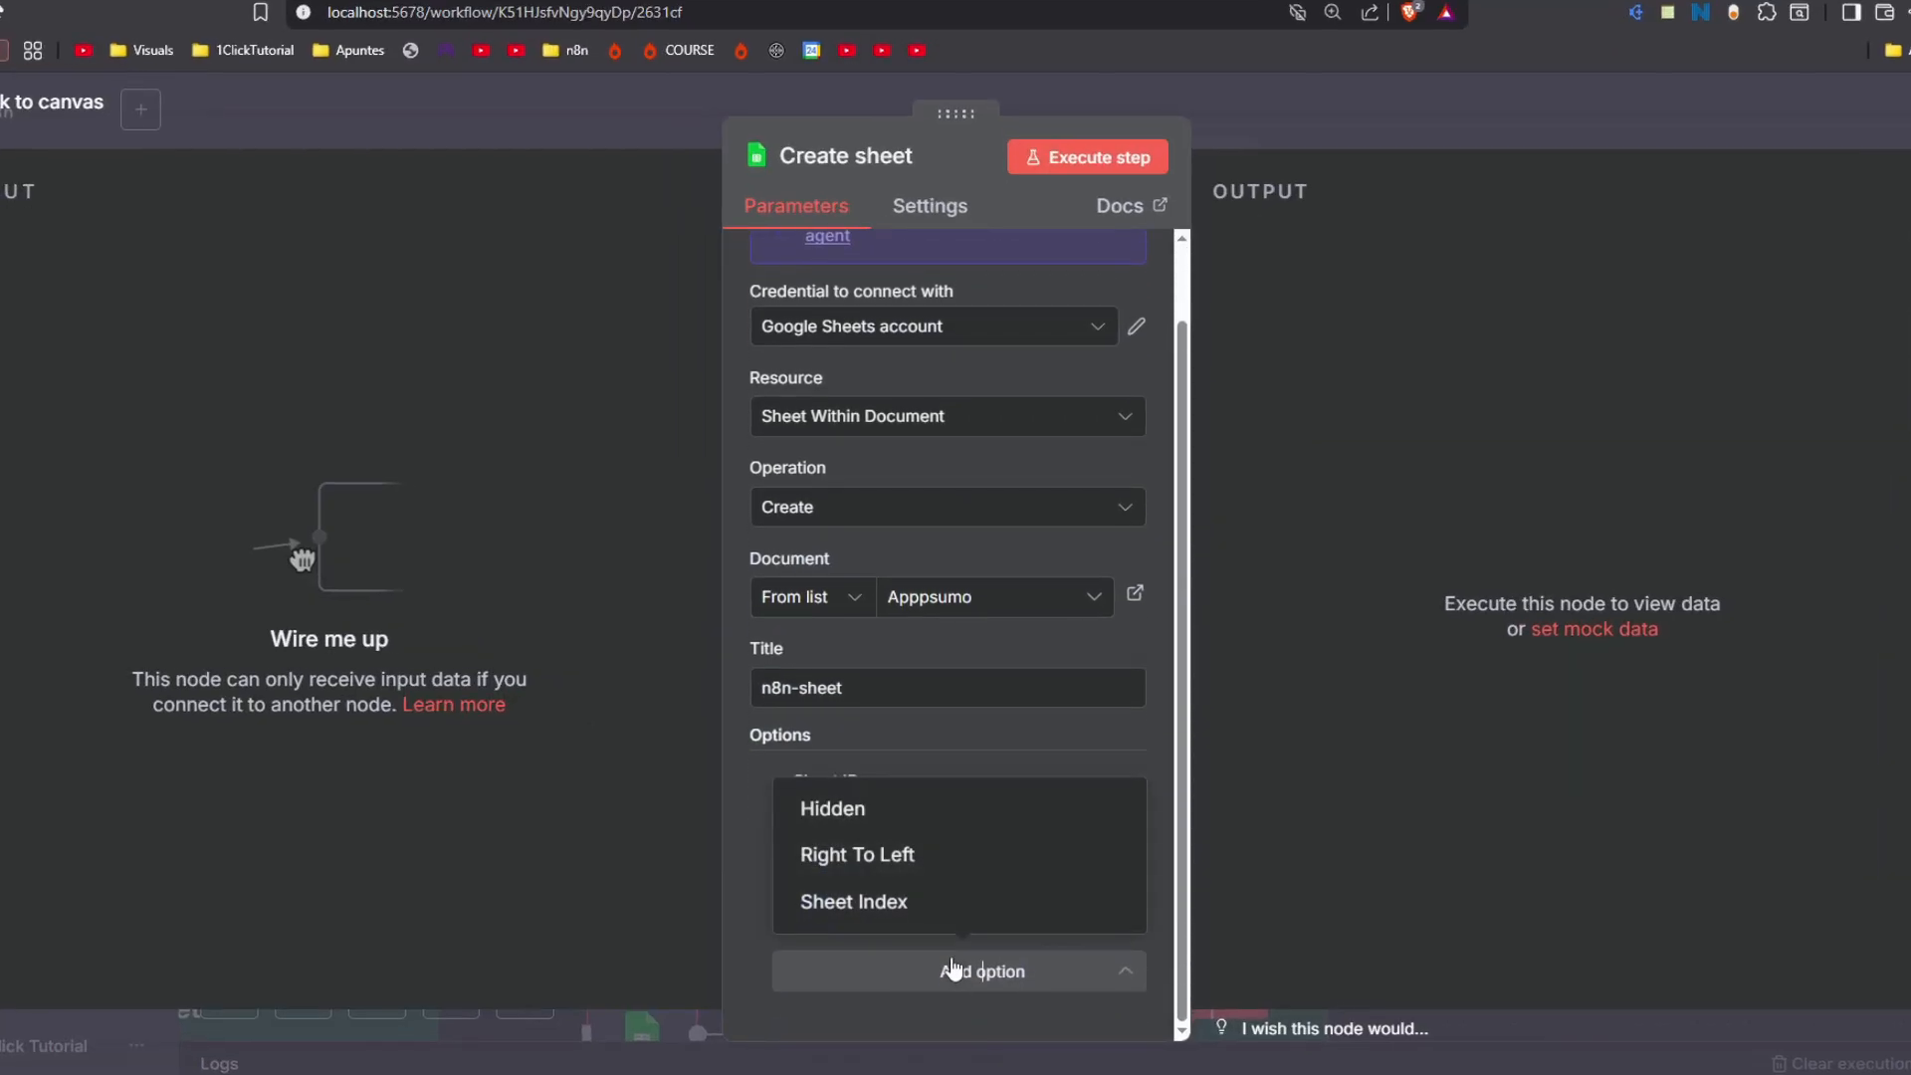
click(924, 908)
scroll(918, 896, down, 1)
click(926, 978)
click(913, 914)
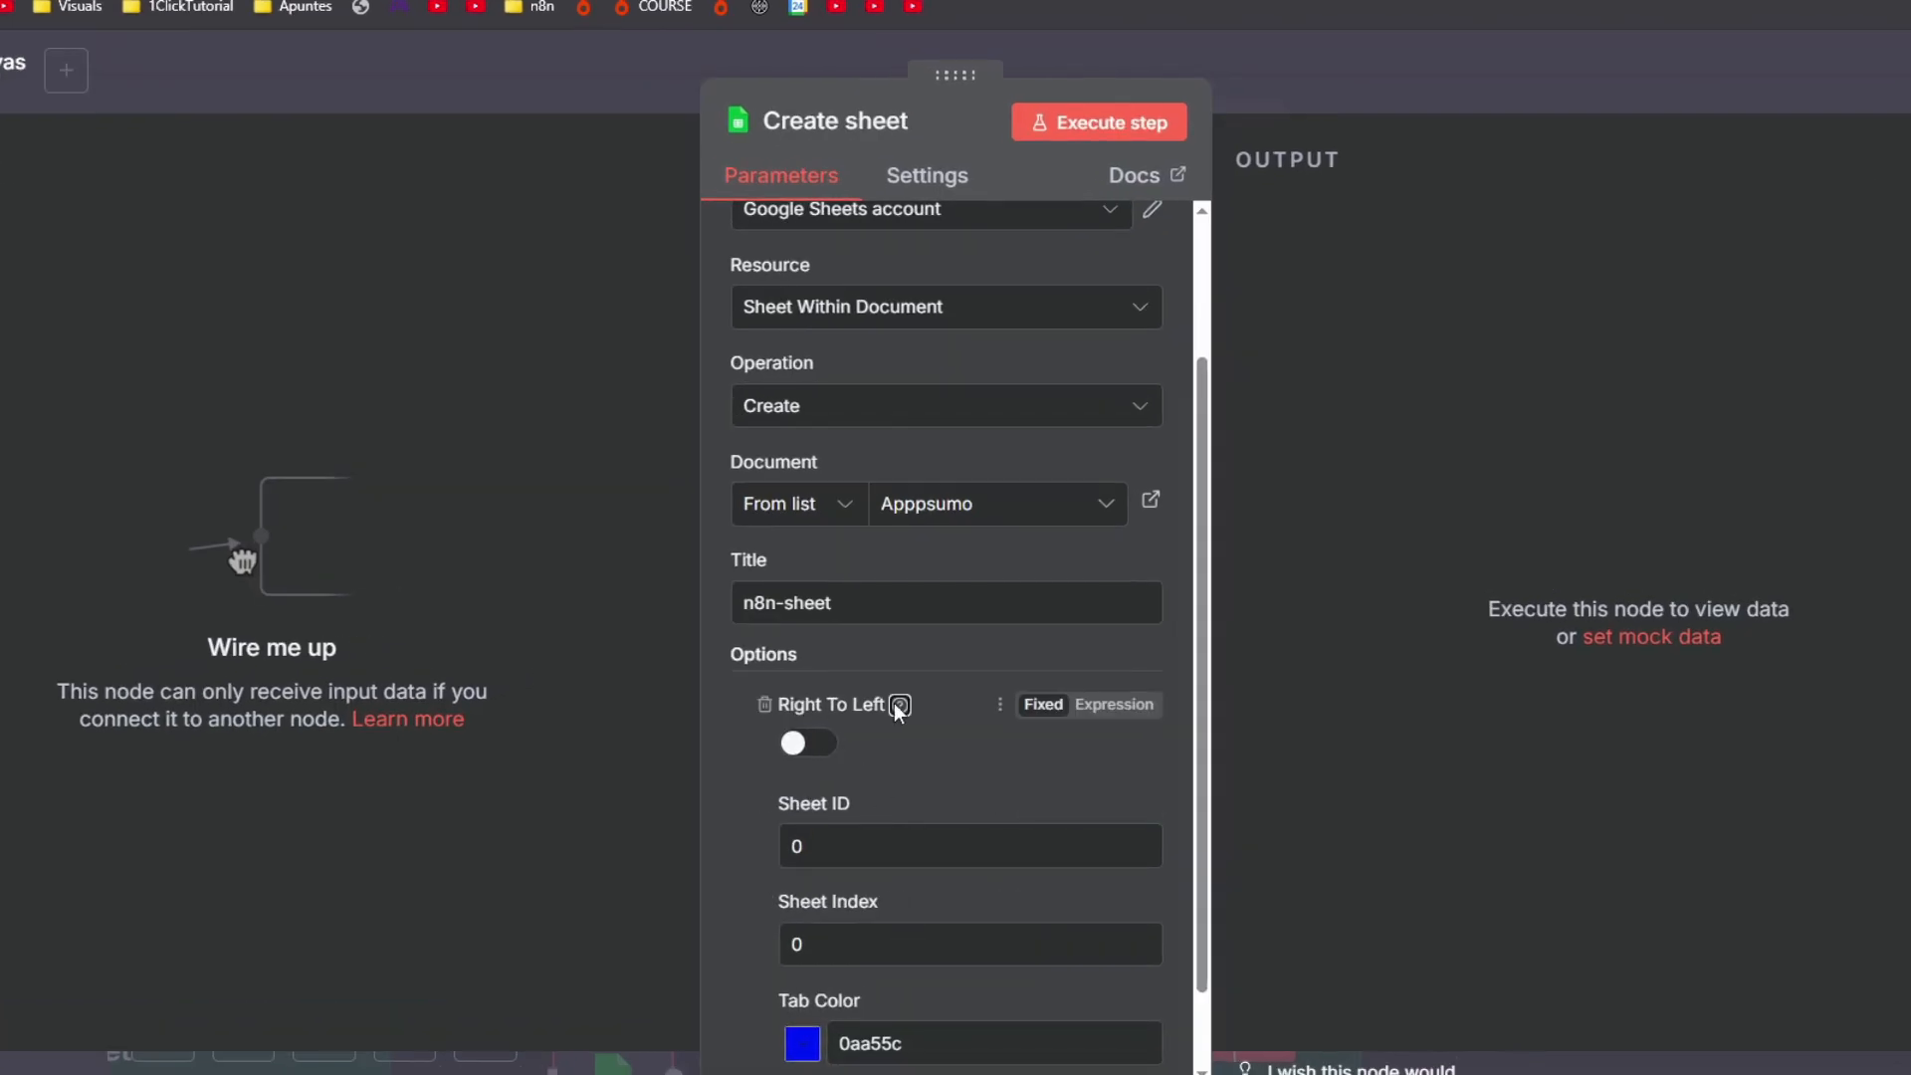
mouse_move(895, 706)
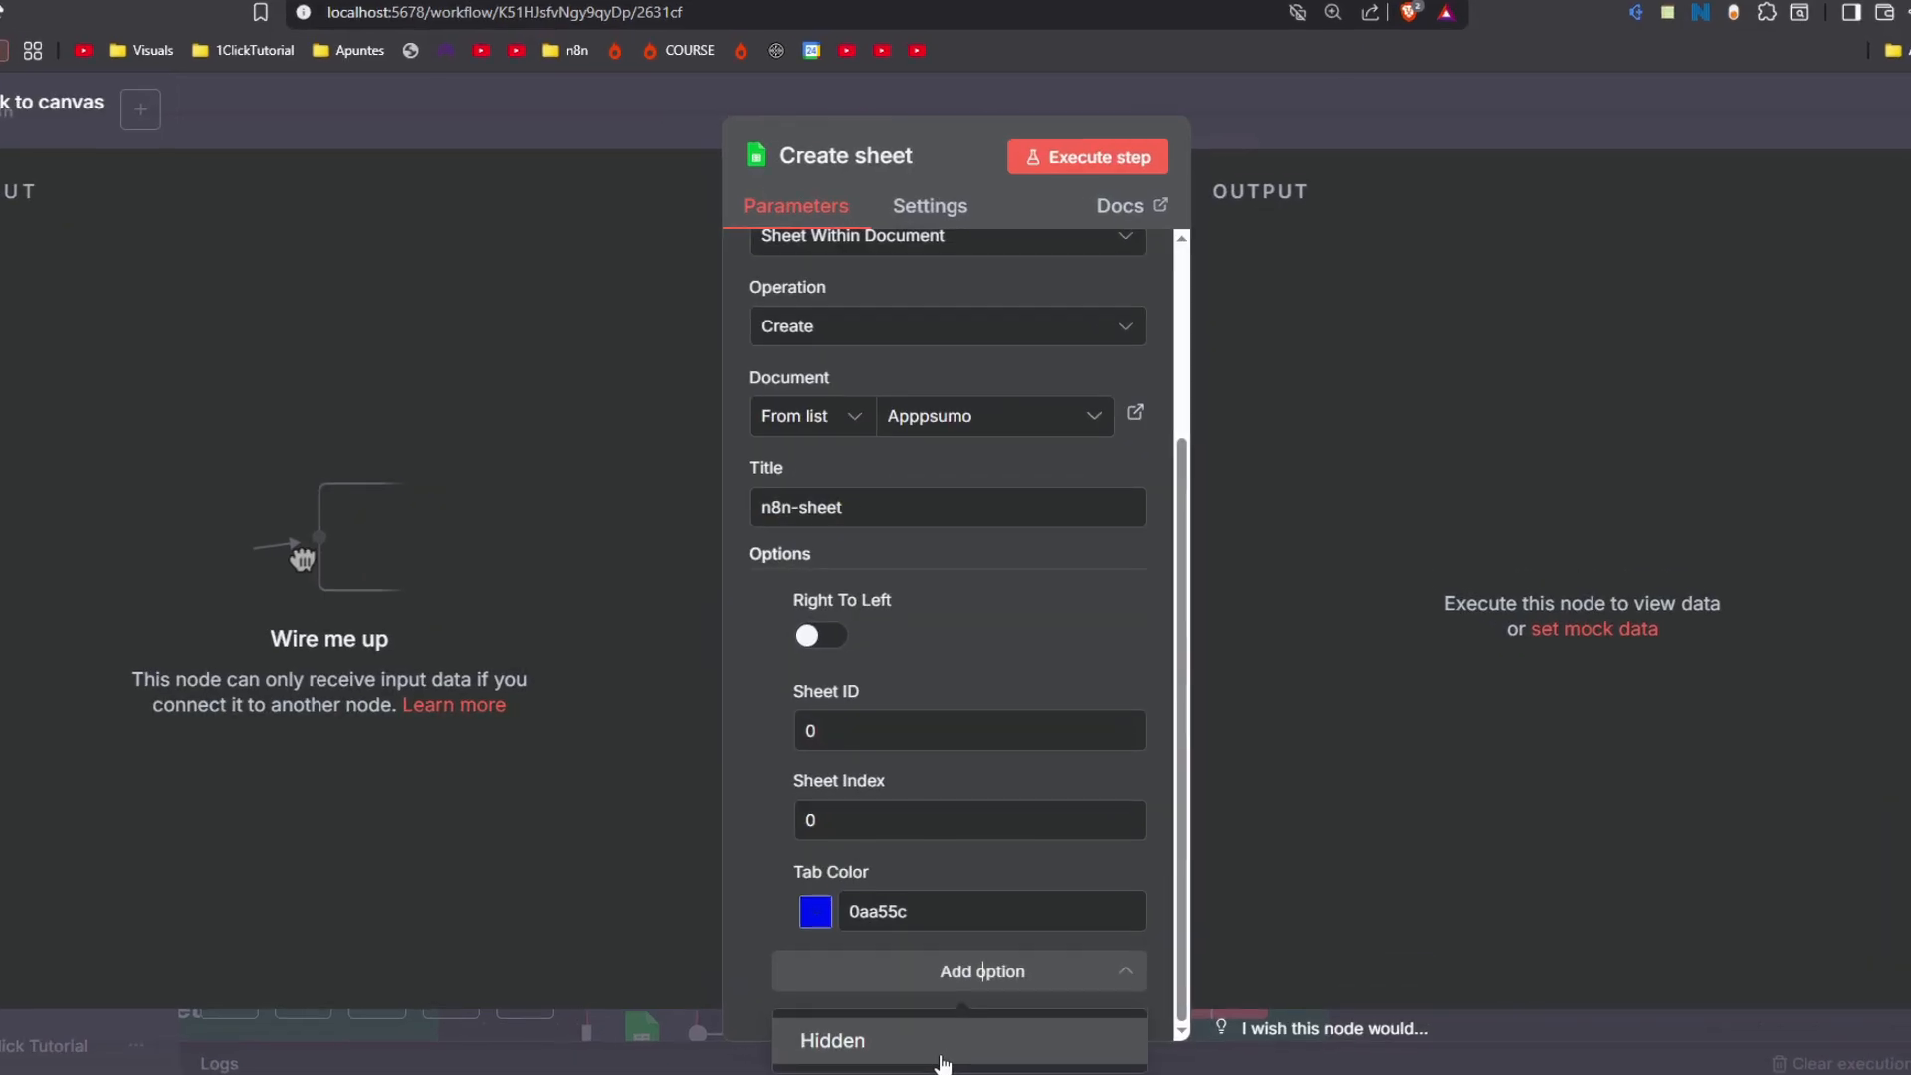
Step: Add the Hidden option to the Create sheet node, read its description, and return to the canvas
click(940, 1058)
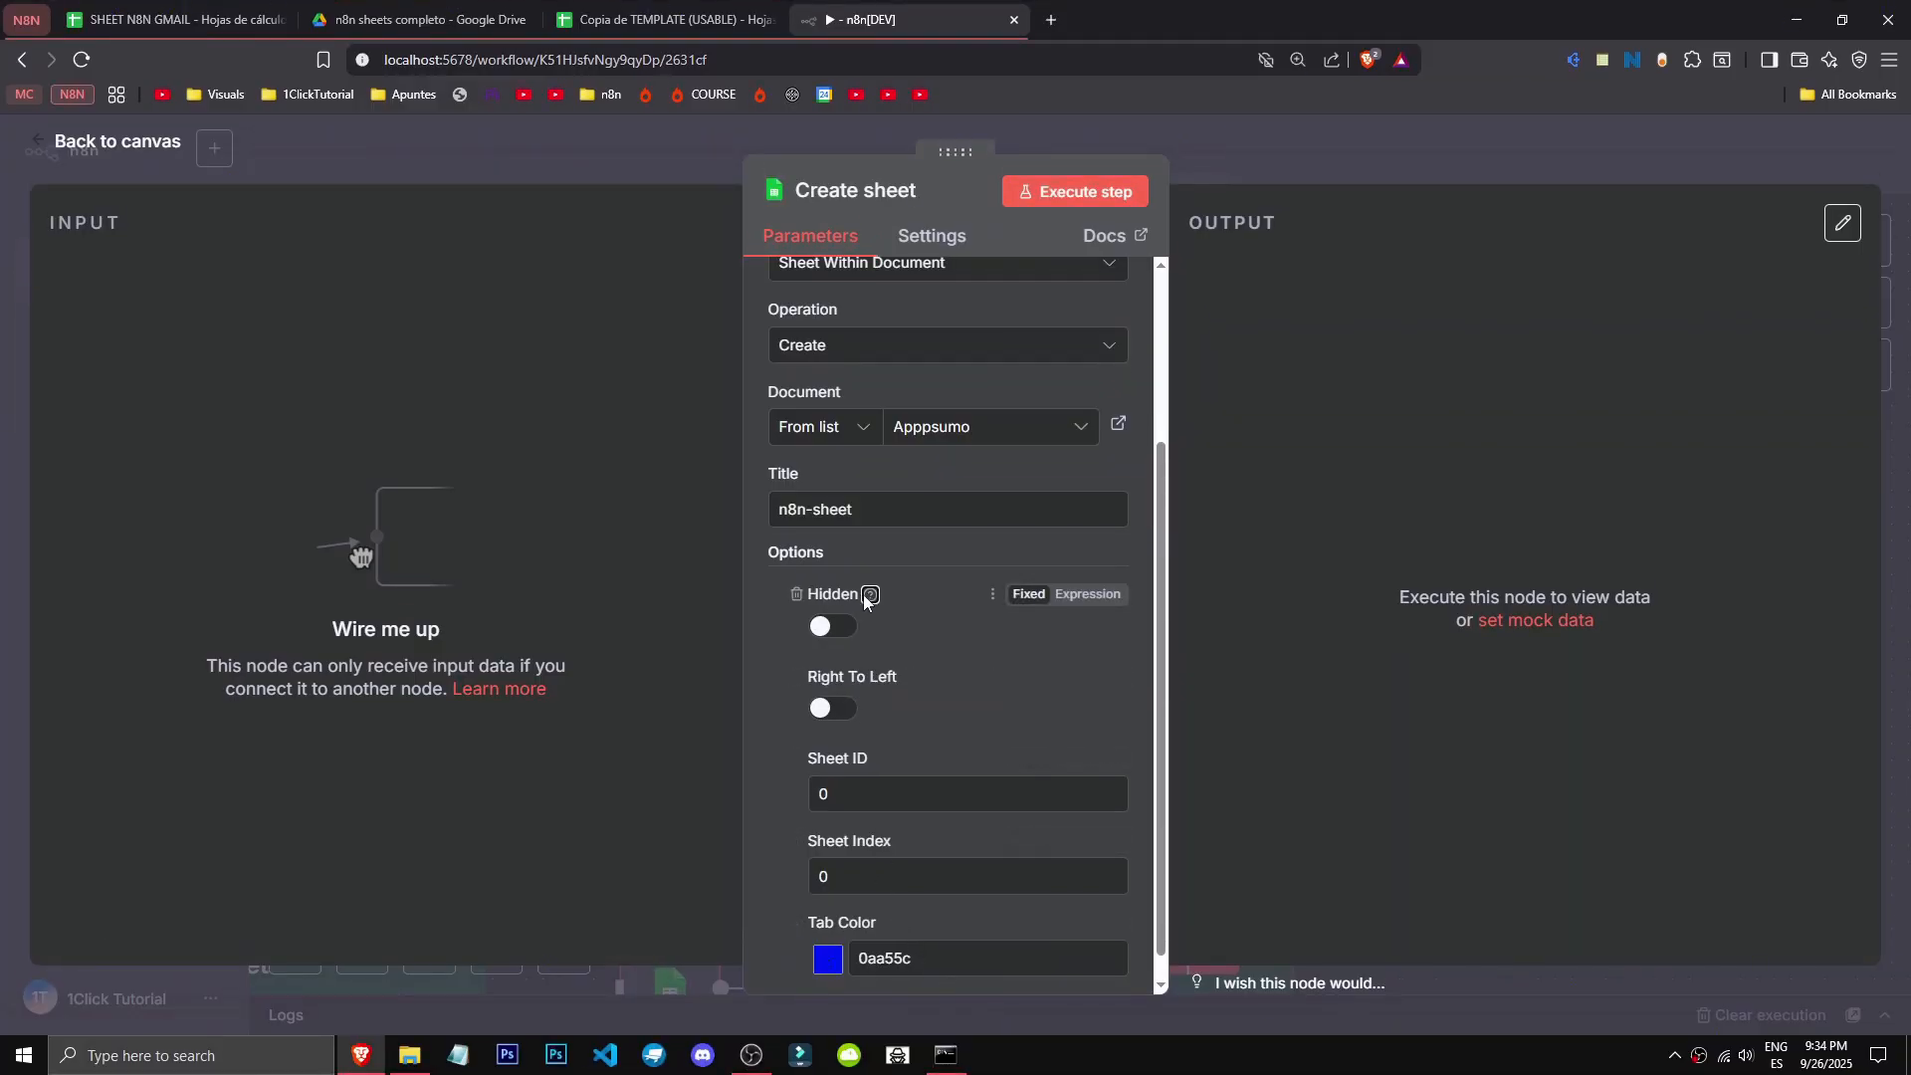
mouse_move(871, 597)
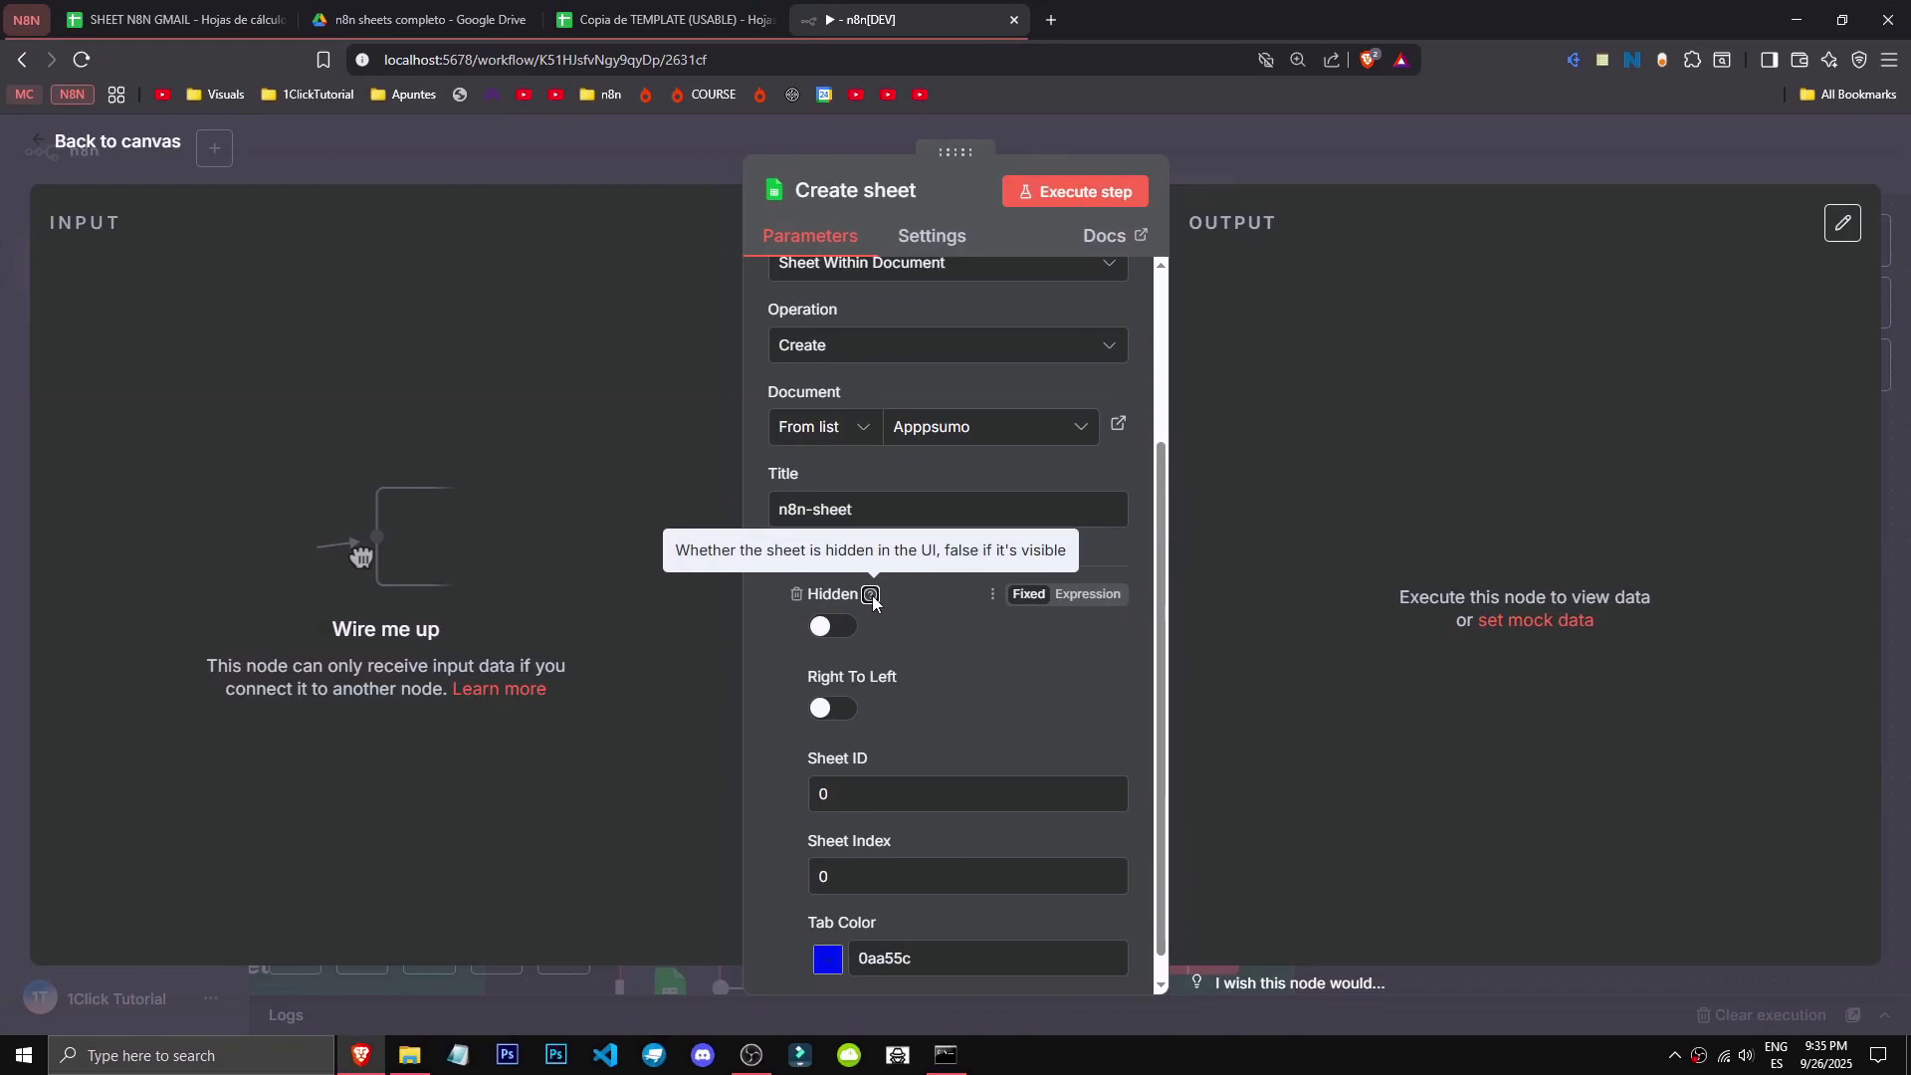
click(1316, 163)
Step: Open the Delete rows or columns from sheet node and select the Apppsumo document and its ES sheet
scroll(1271, 538, down, 1)
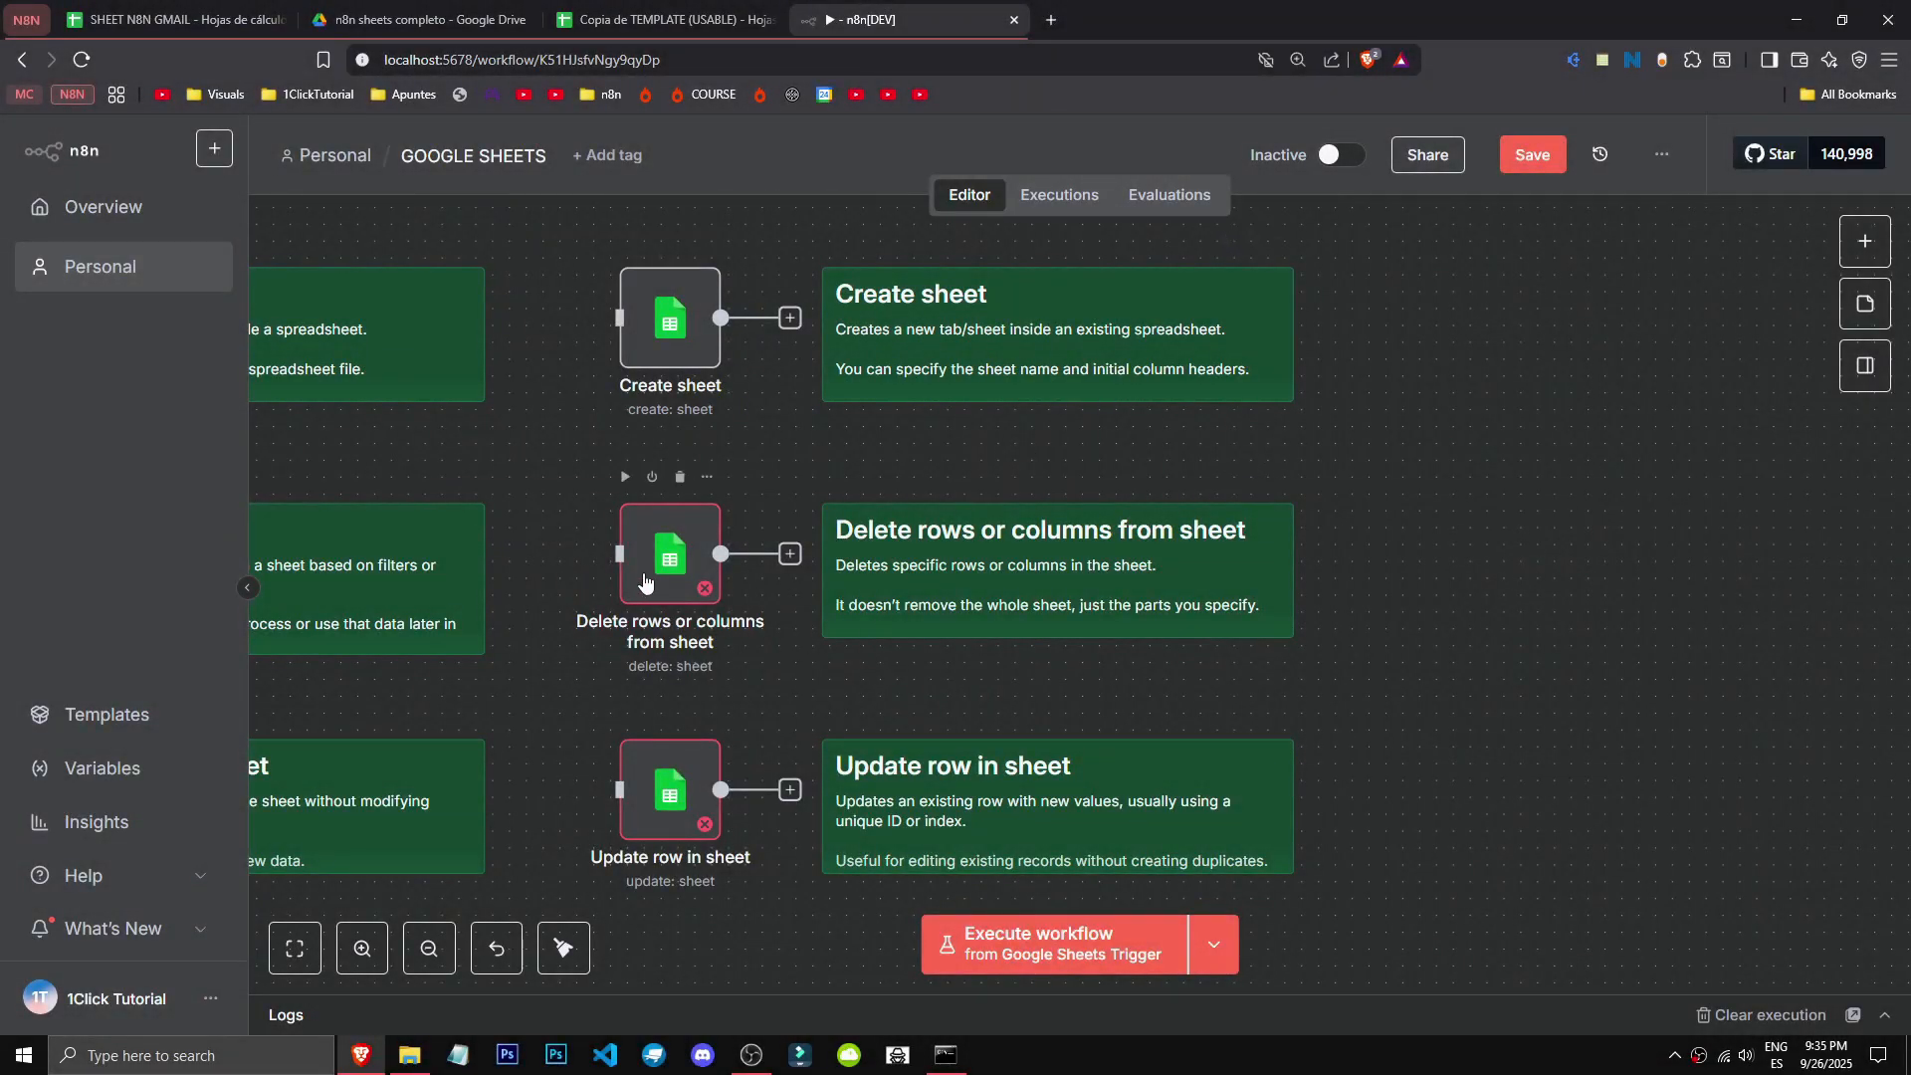
double_click(669, 550)
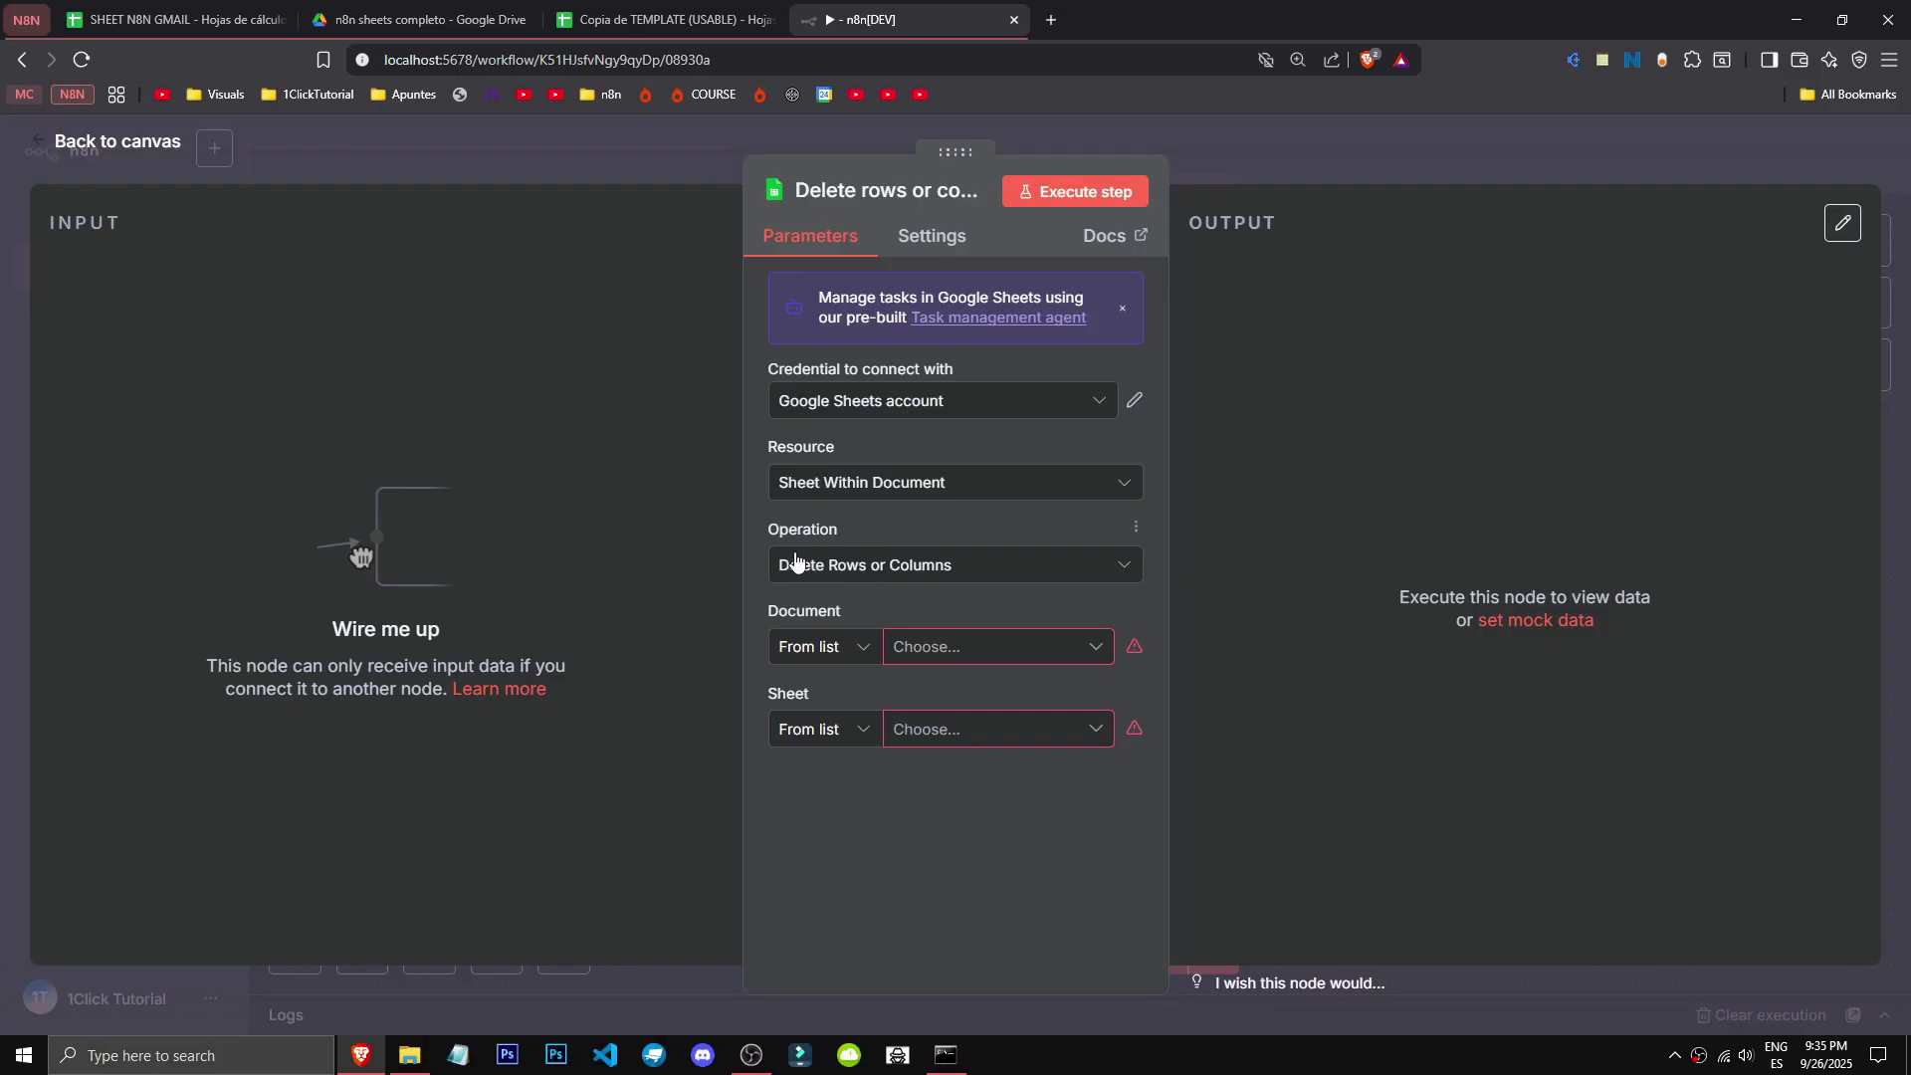
click(956, 646)
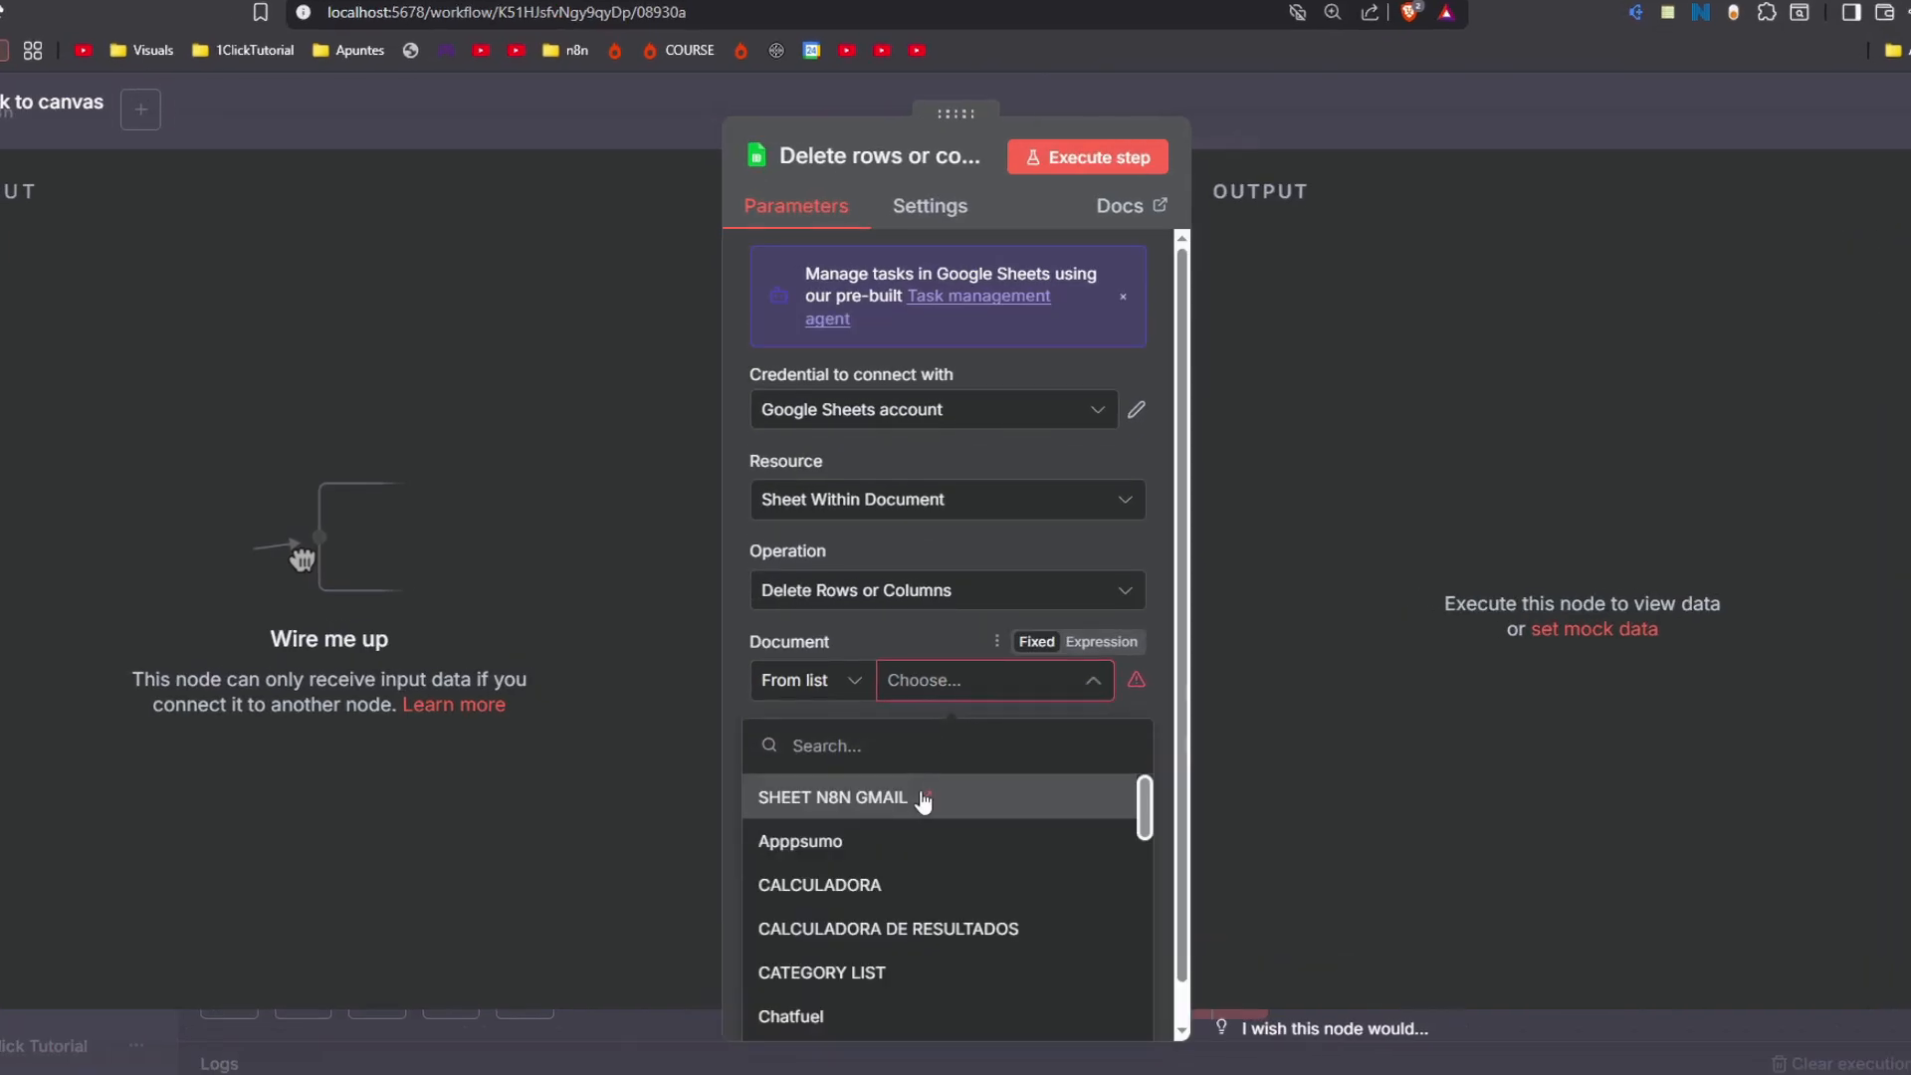
click(924, 841)
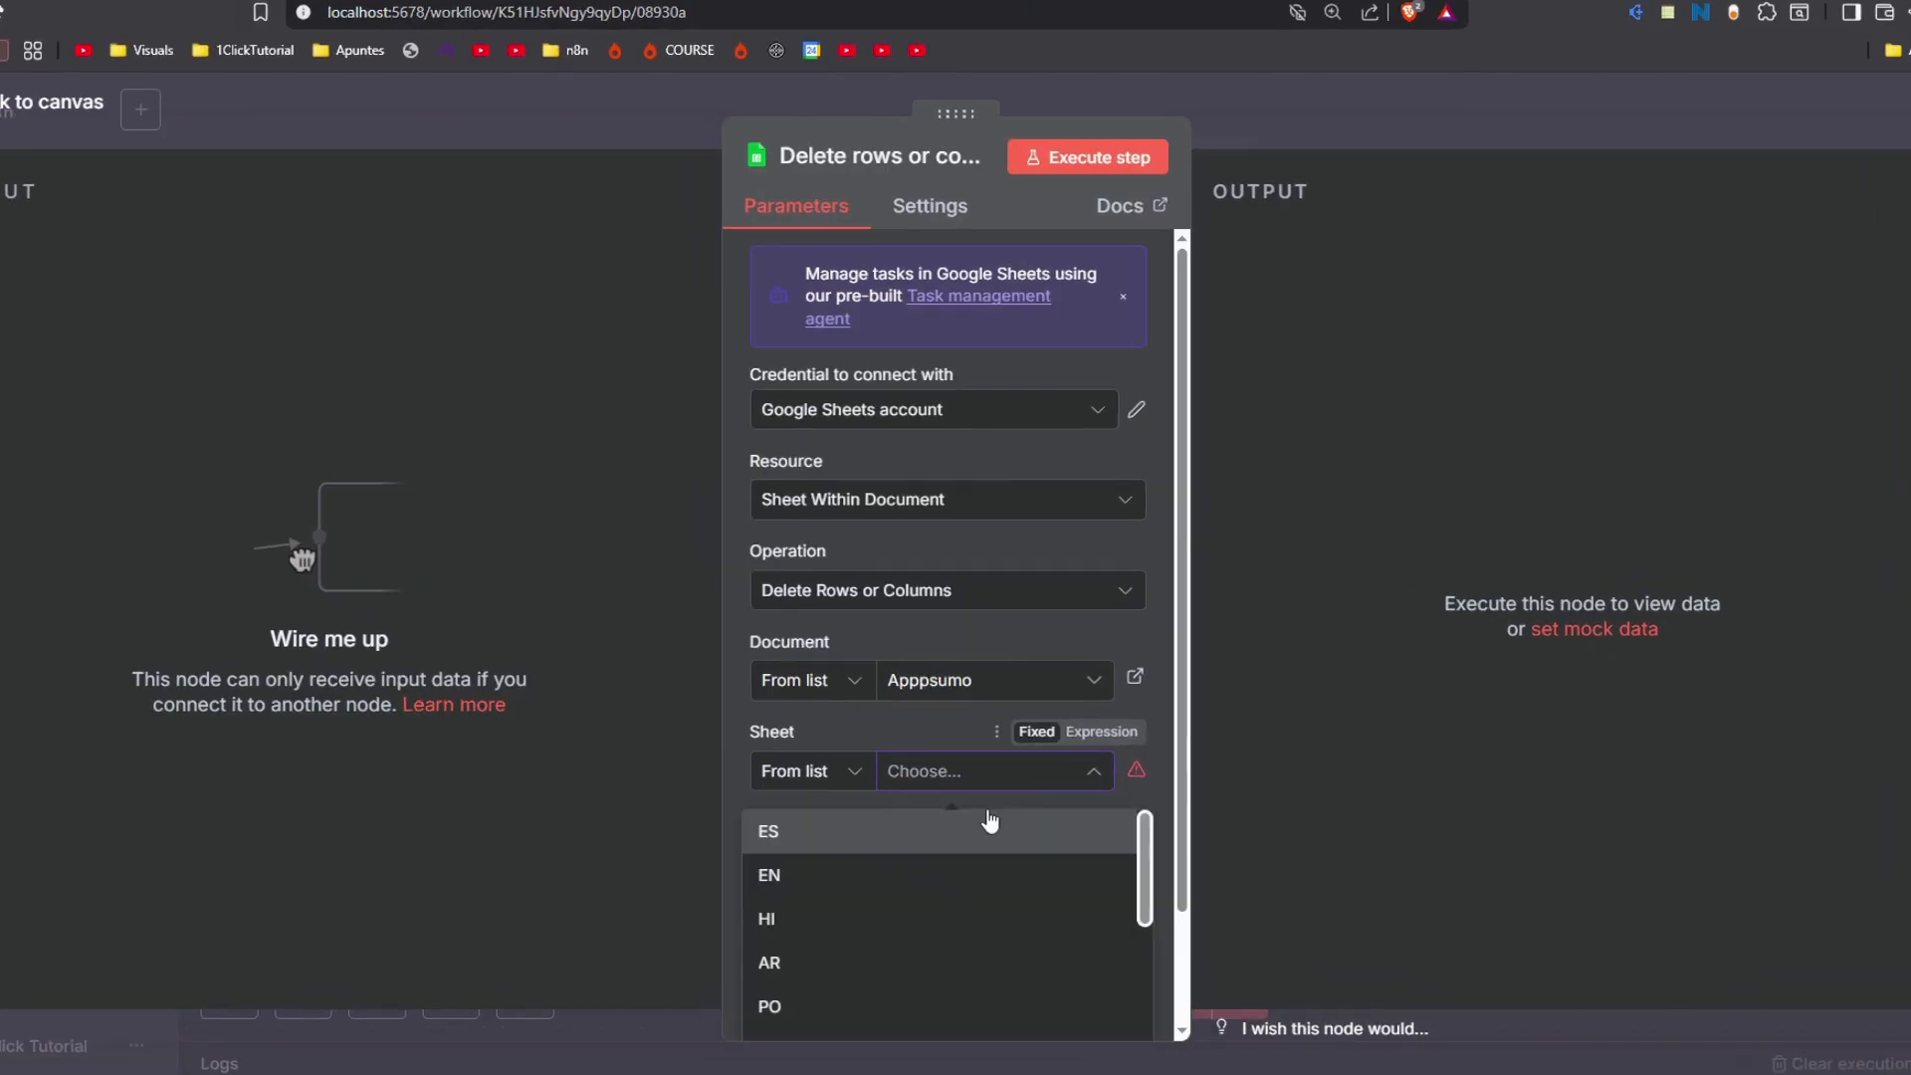
click(990, 826)
Step: Set the Delete rows or columns from sheet node to delete Columns and return to the canvas
scroll(989, 823, down, 1)
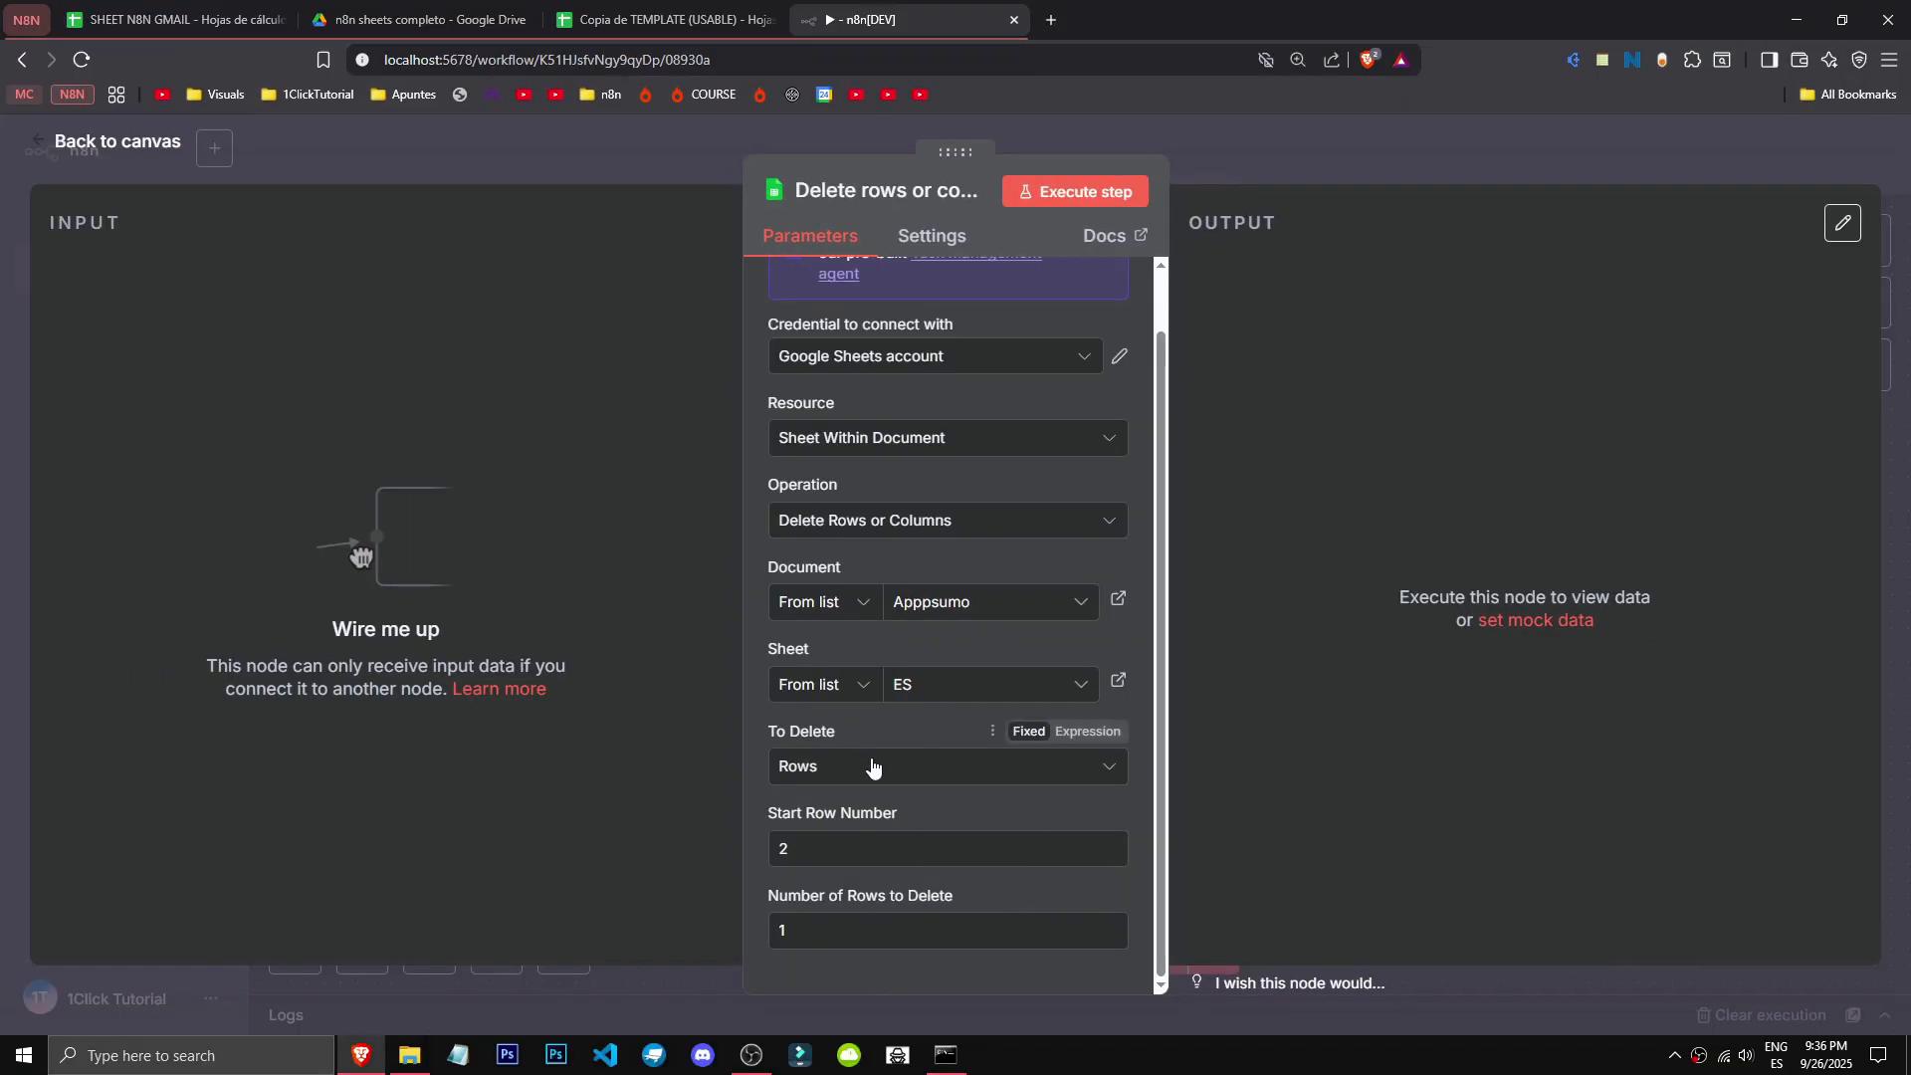
click(868, 790)
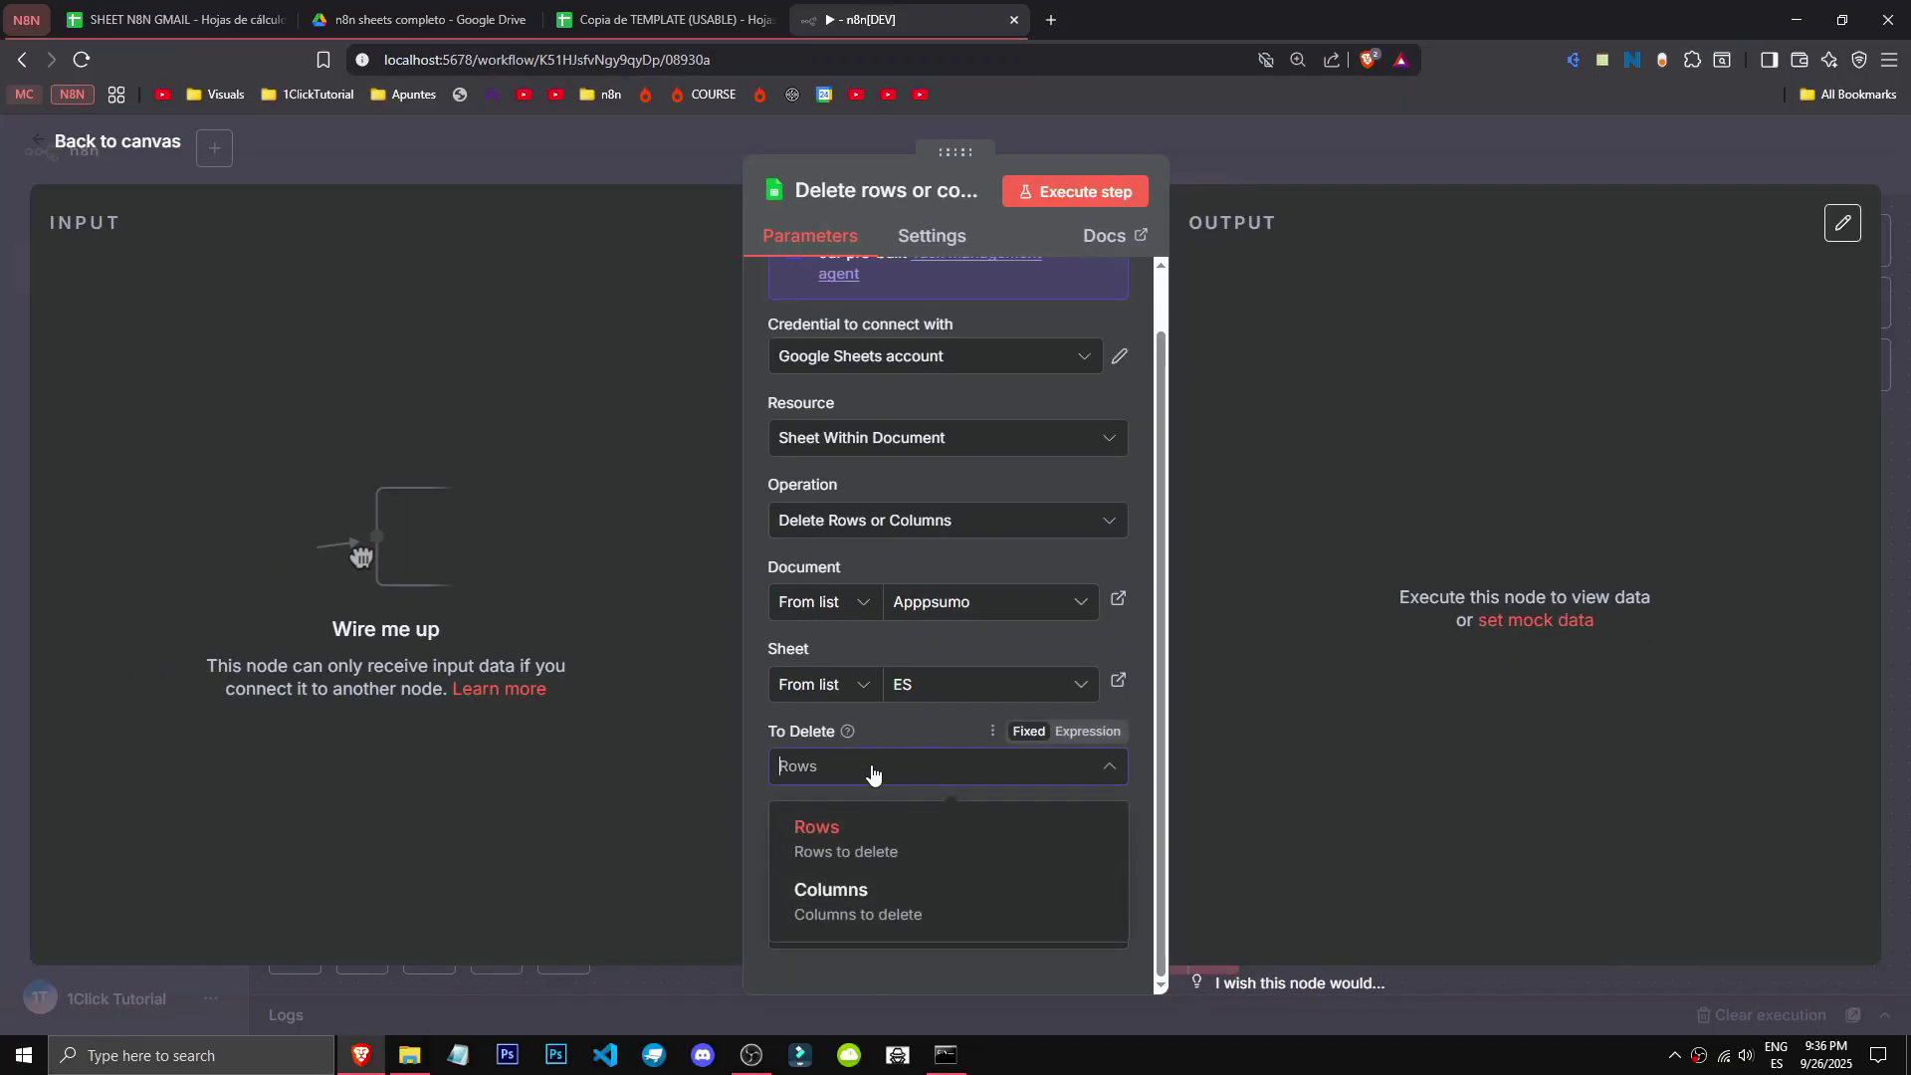
click(853, 944)
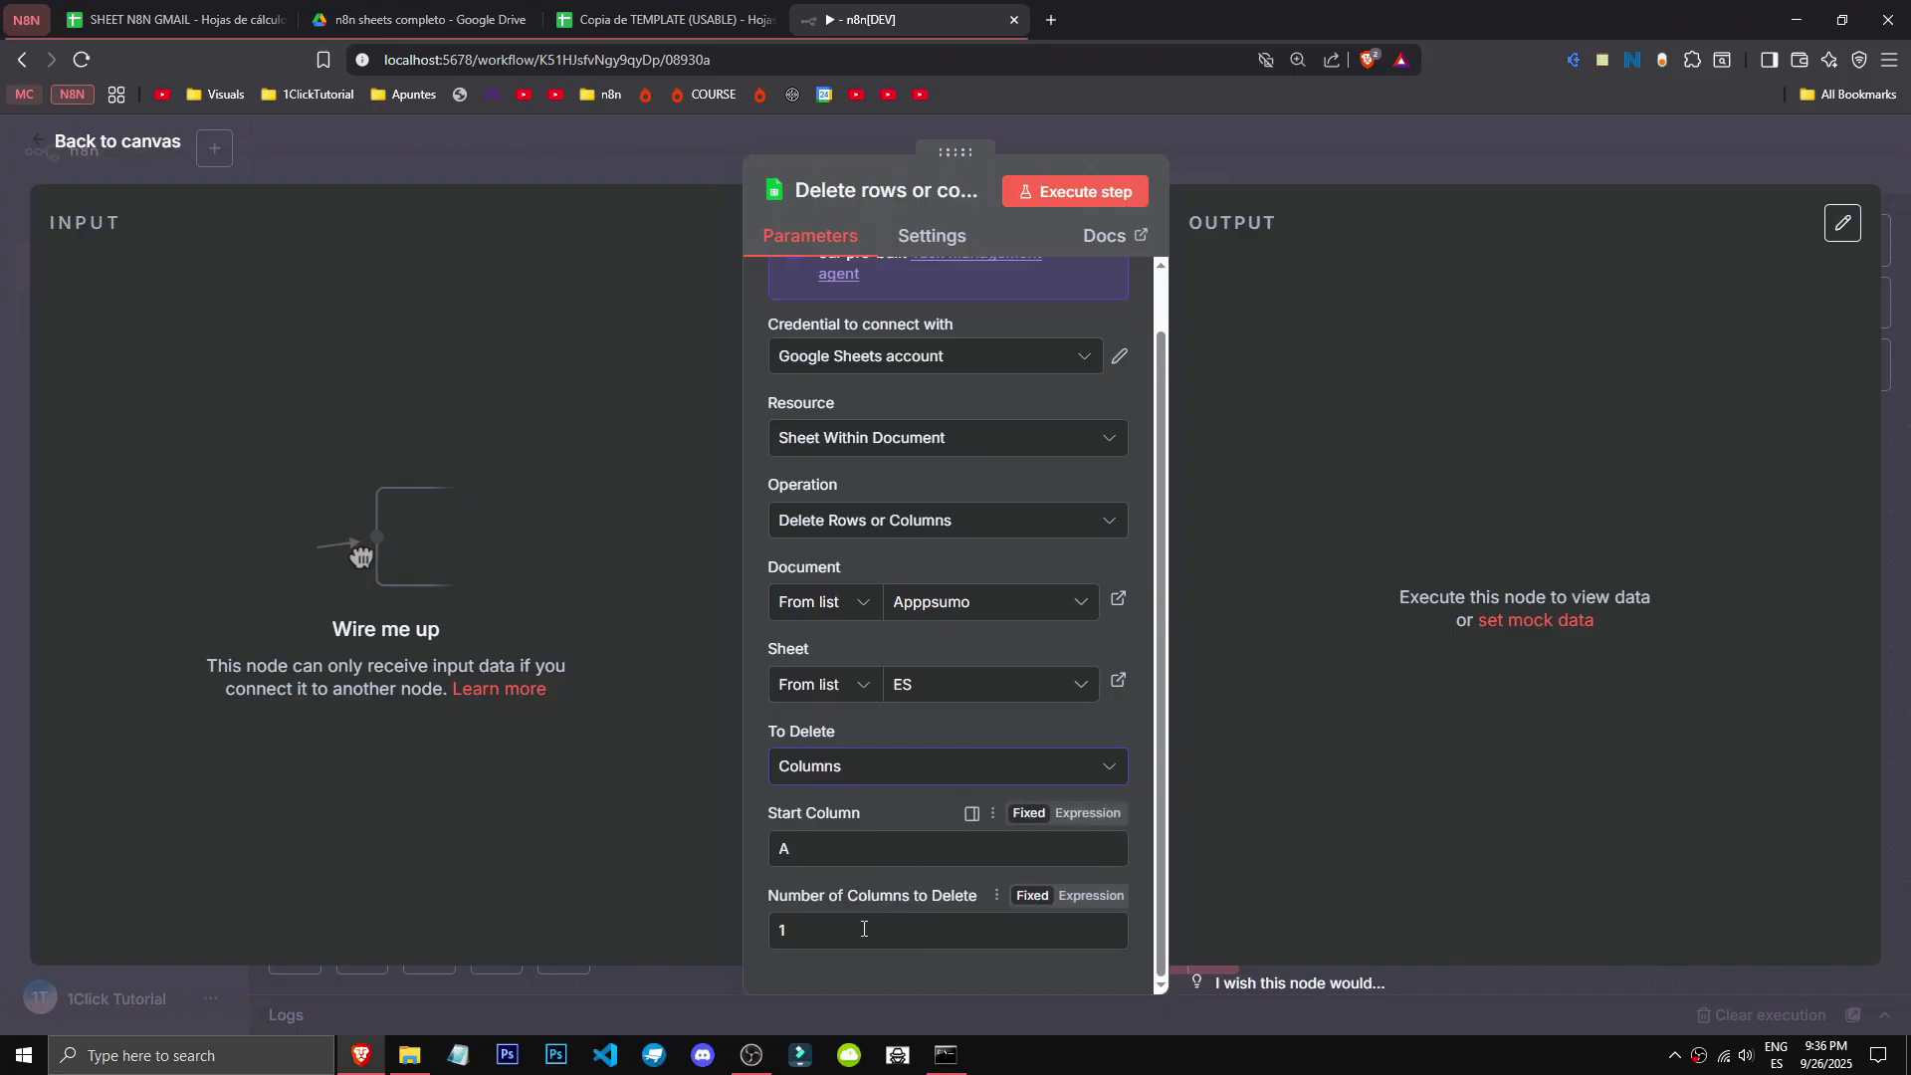
click(1417, 145)
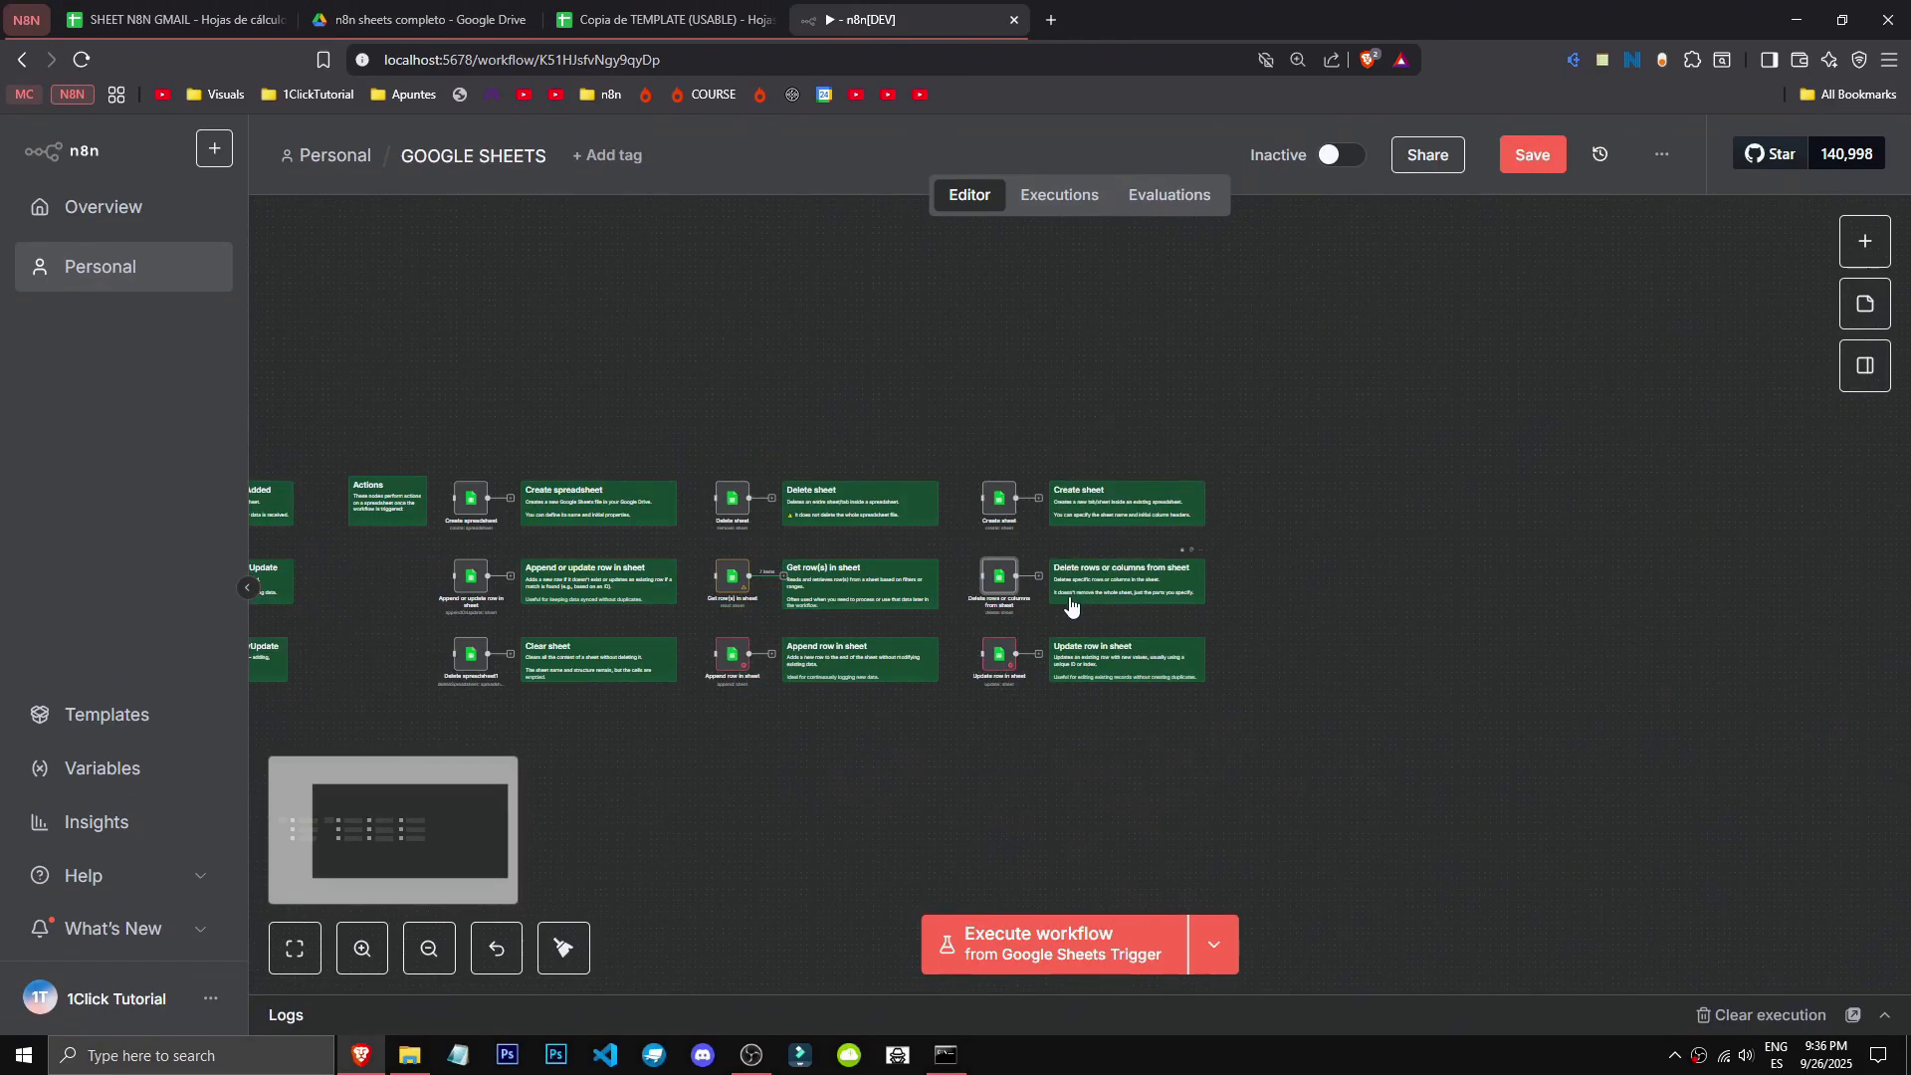
Step: Open the Update row in sheet node, keep the Update Row operation, and select the Apppsumo document and its ES sheet
scroll(1059, 637, down, 2)
scroll(1058, 710, up, 8)
scroll(1393, 601, up, 2)
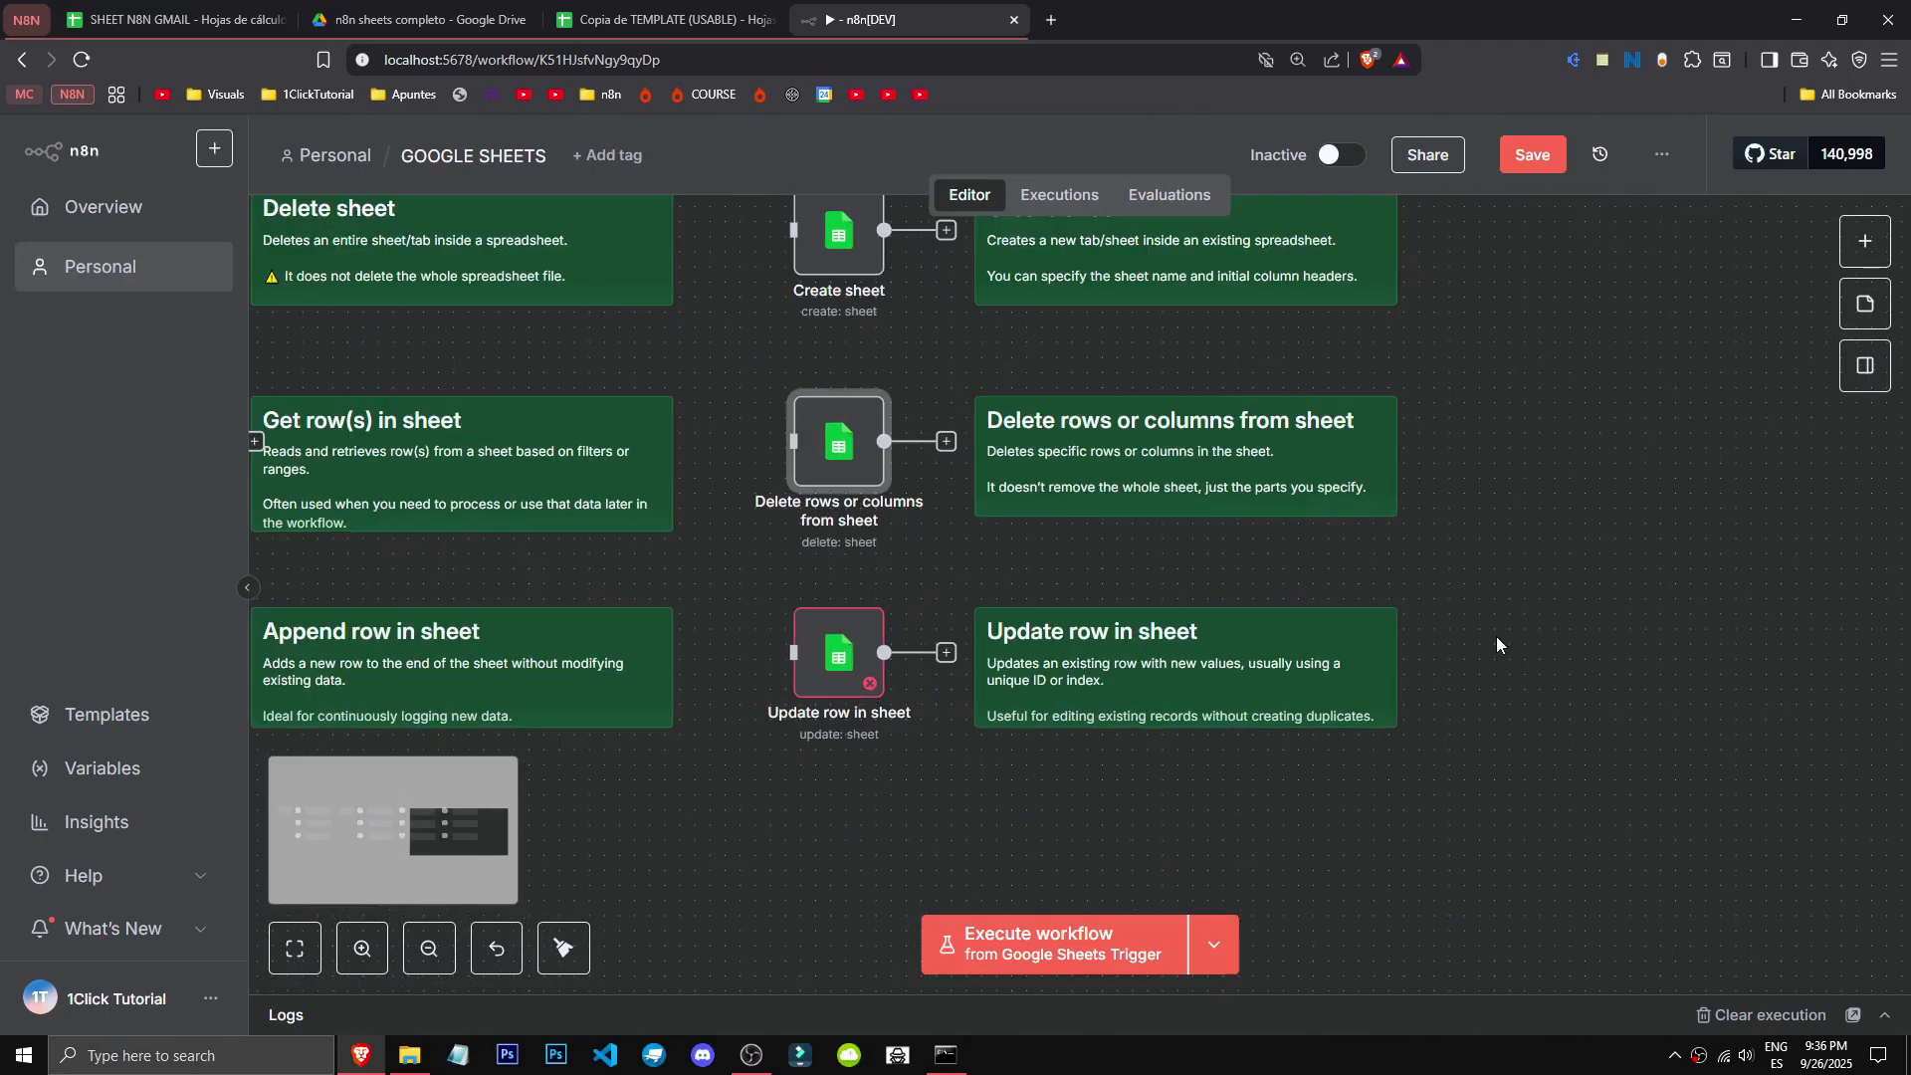
double_click(812, 652)
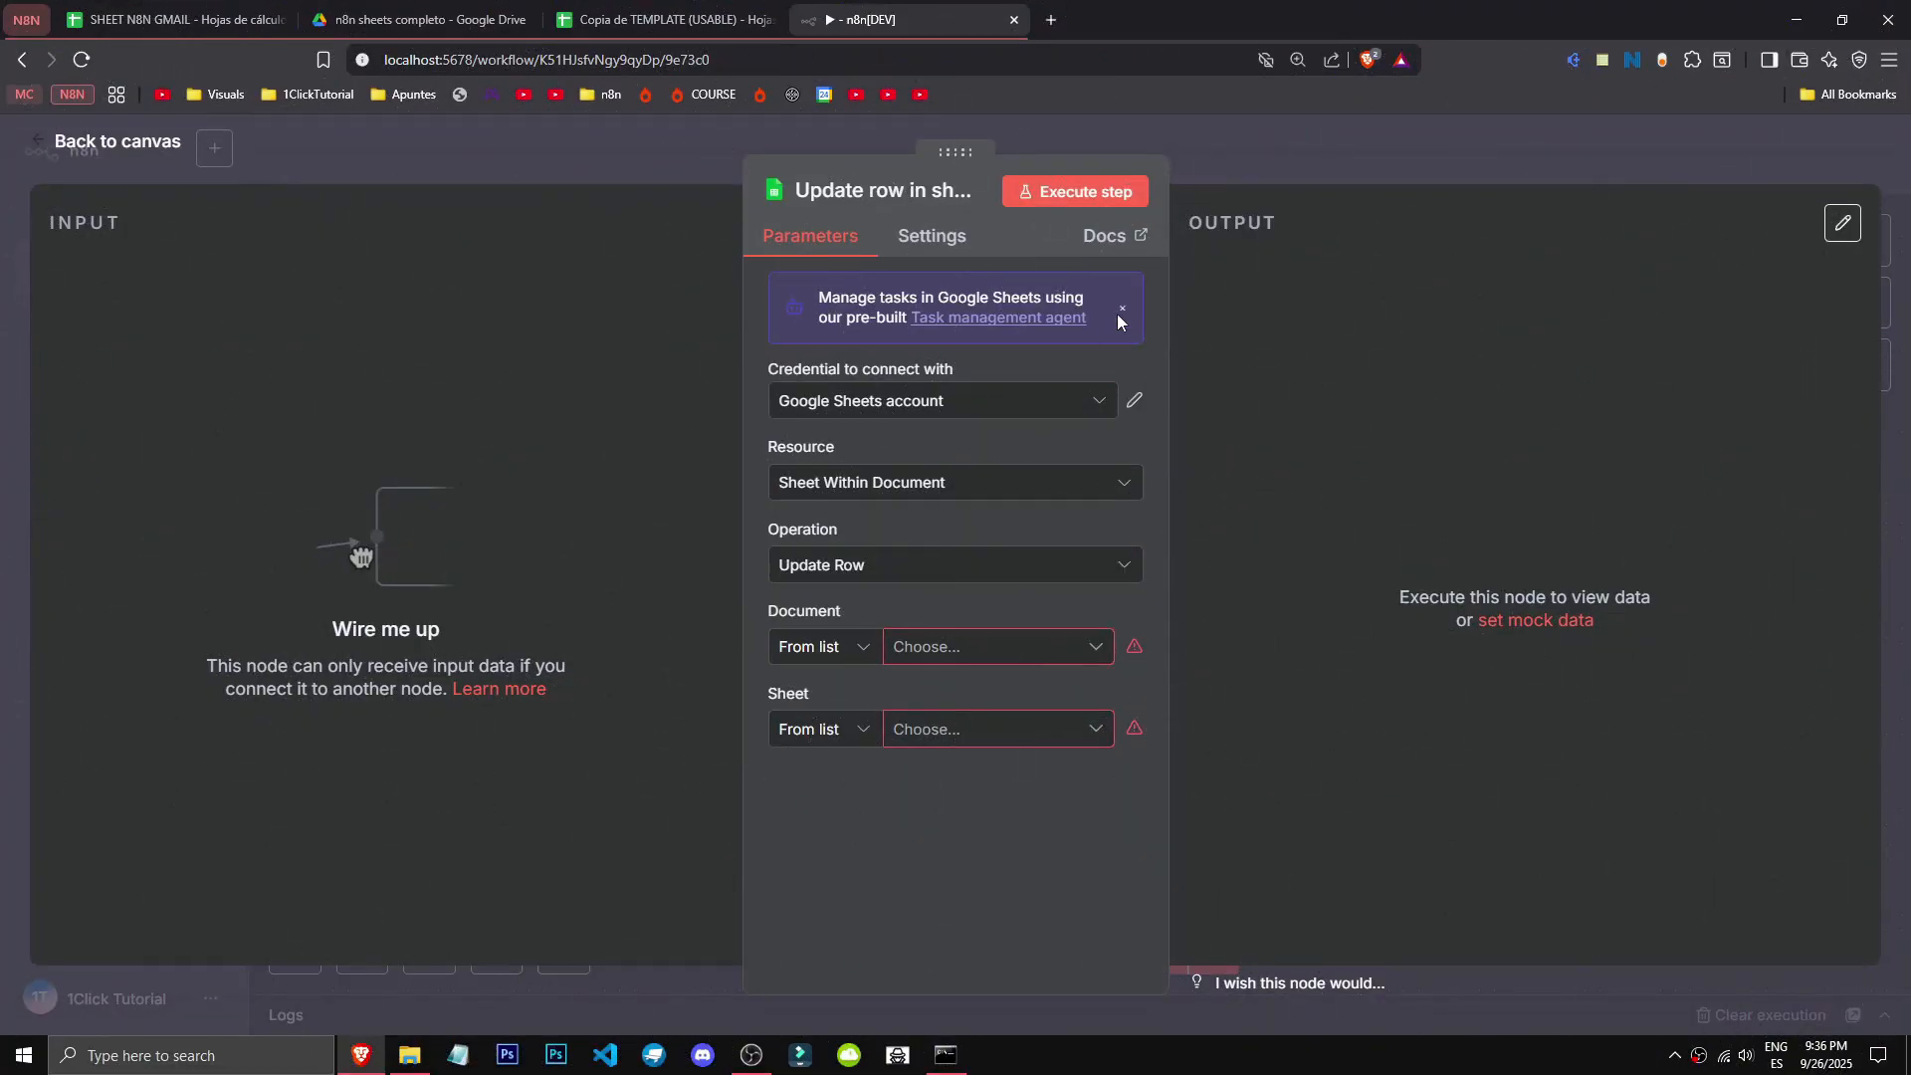
click(832, 568)
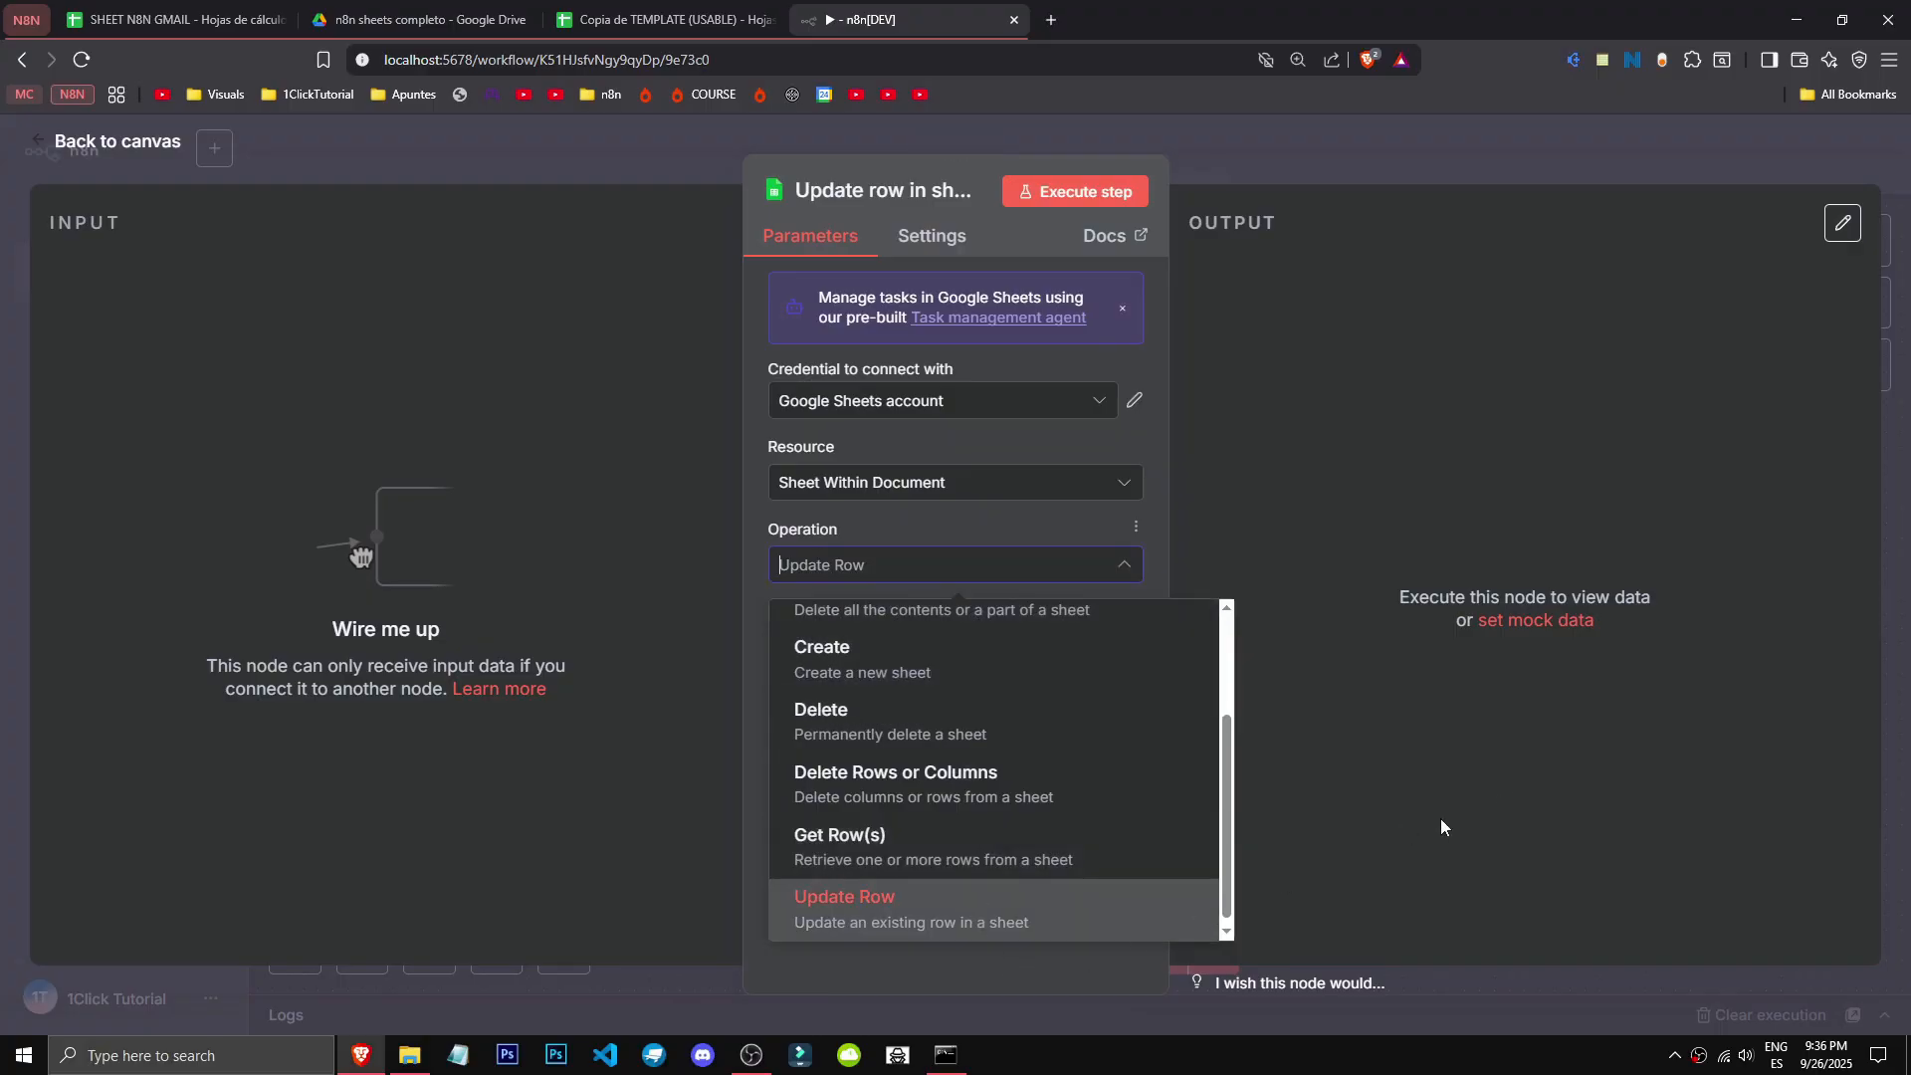
click(1366, 827)
click(964, 648)
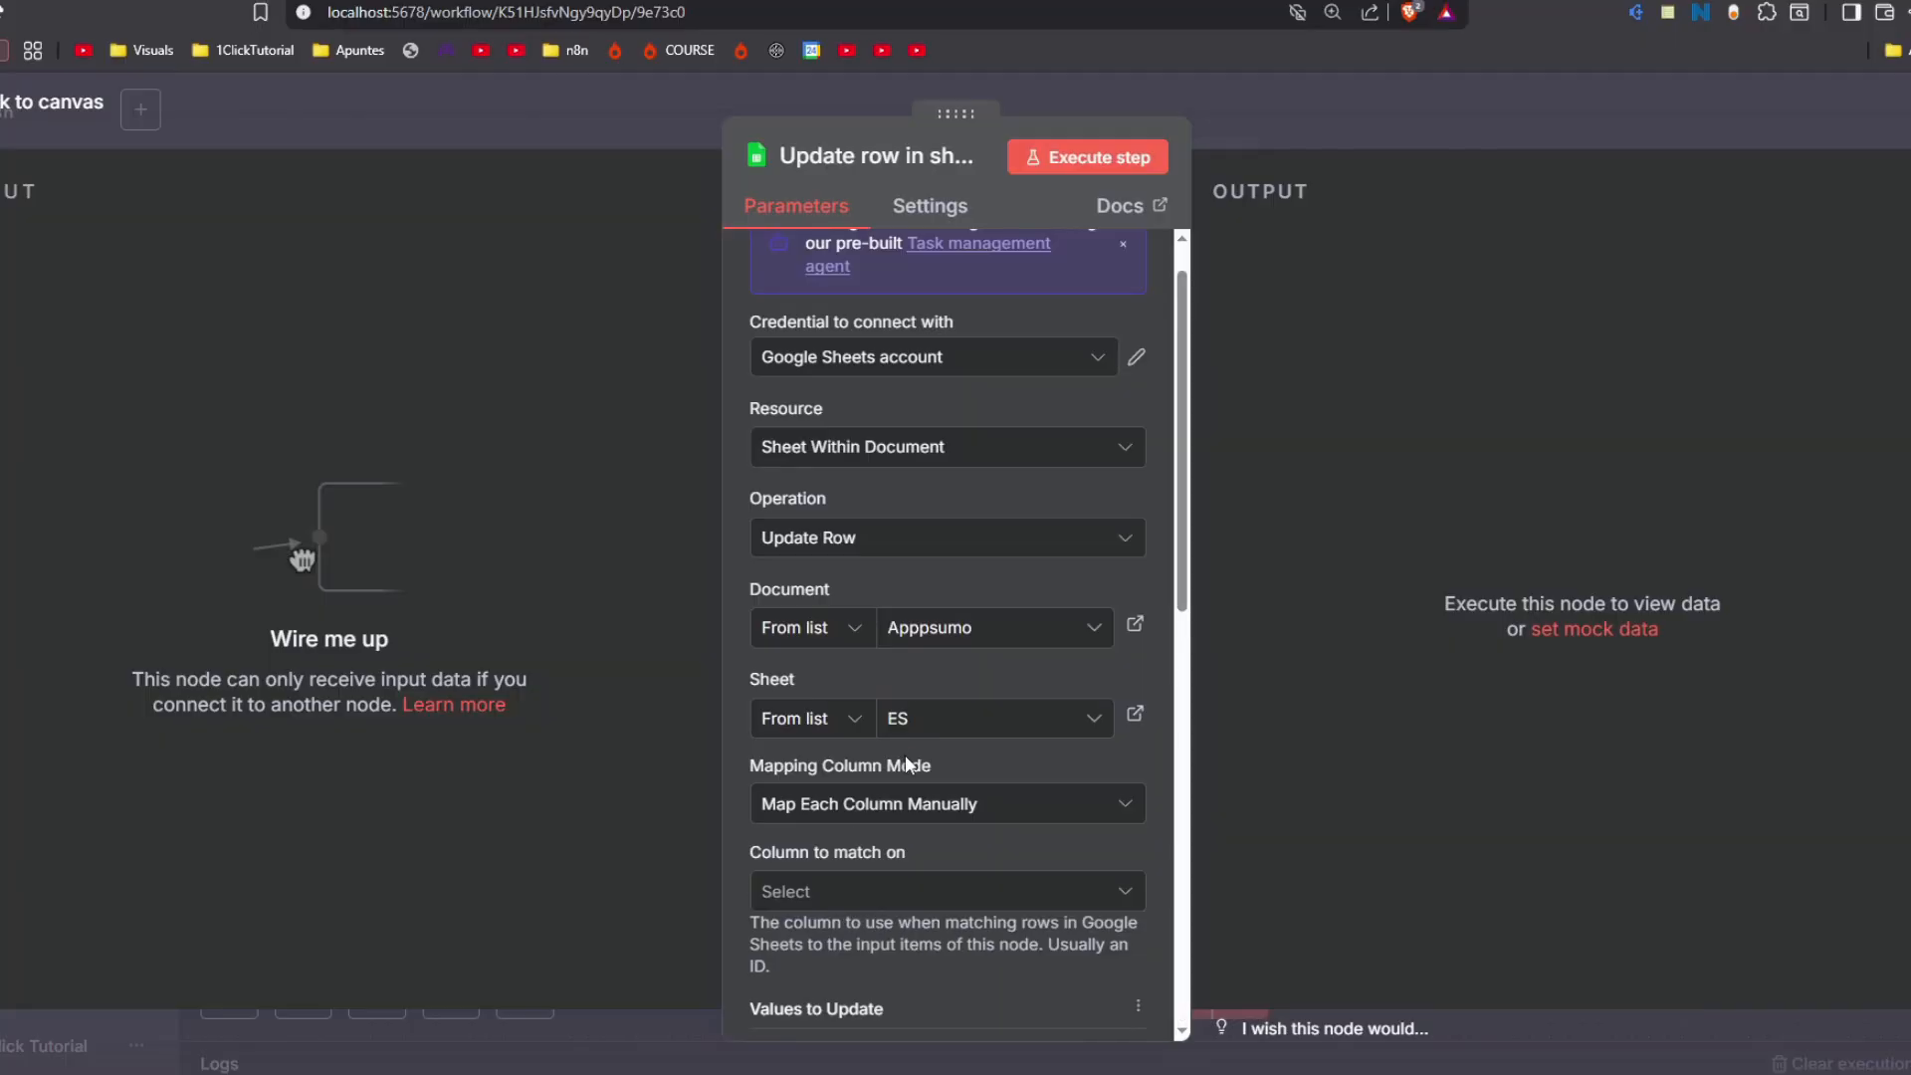
Step: Review the mapping column modes and the Column to match on choices, keeping Map Each Column Manually and leaving the match column unselected
click(952, 801)
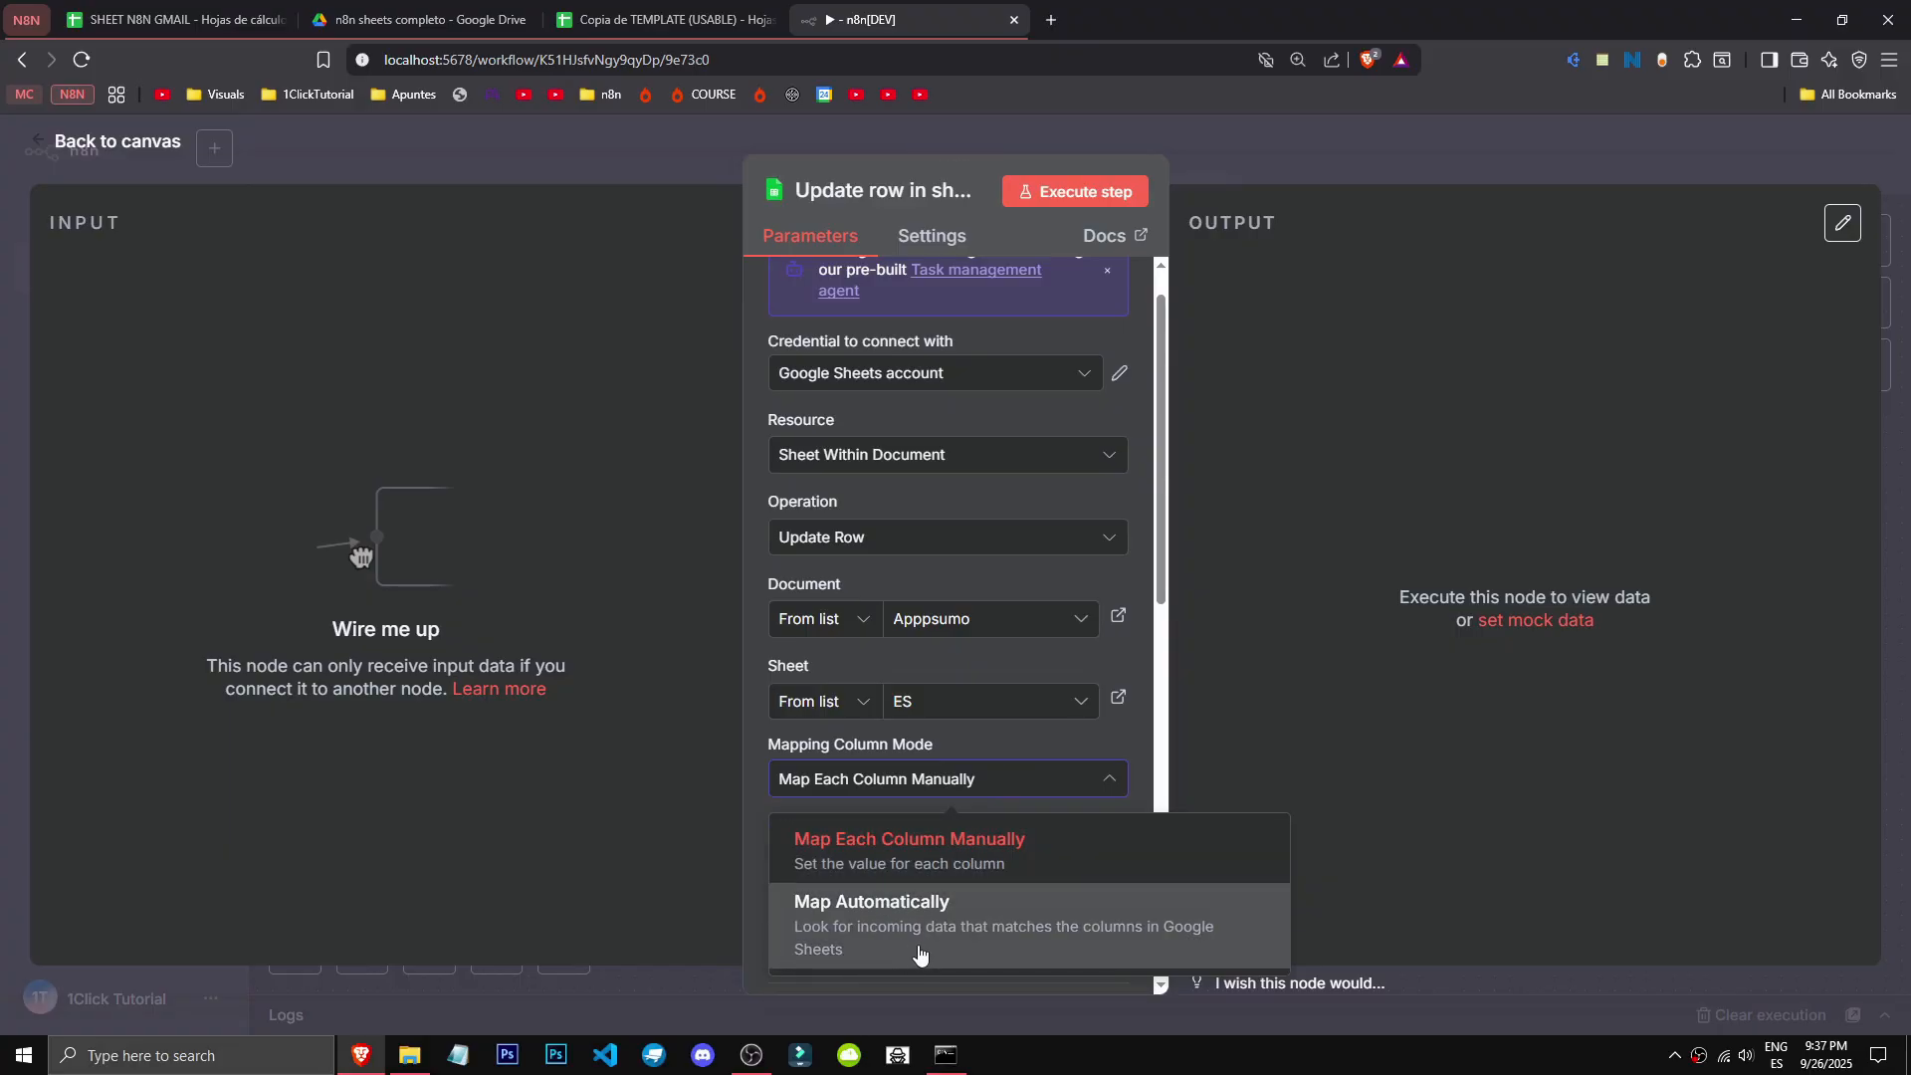
click(947, 736)
scroll(916, 766, down, 2)
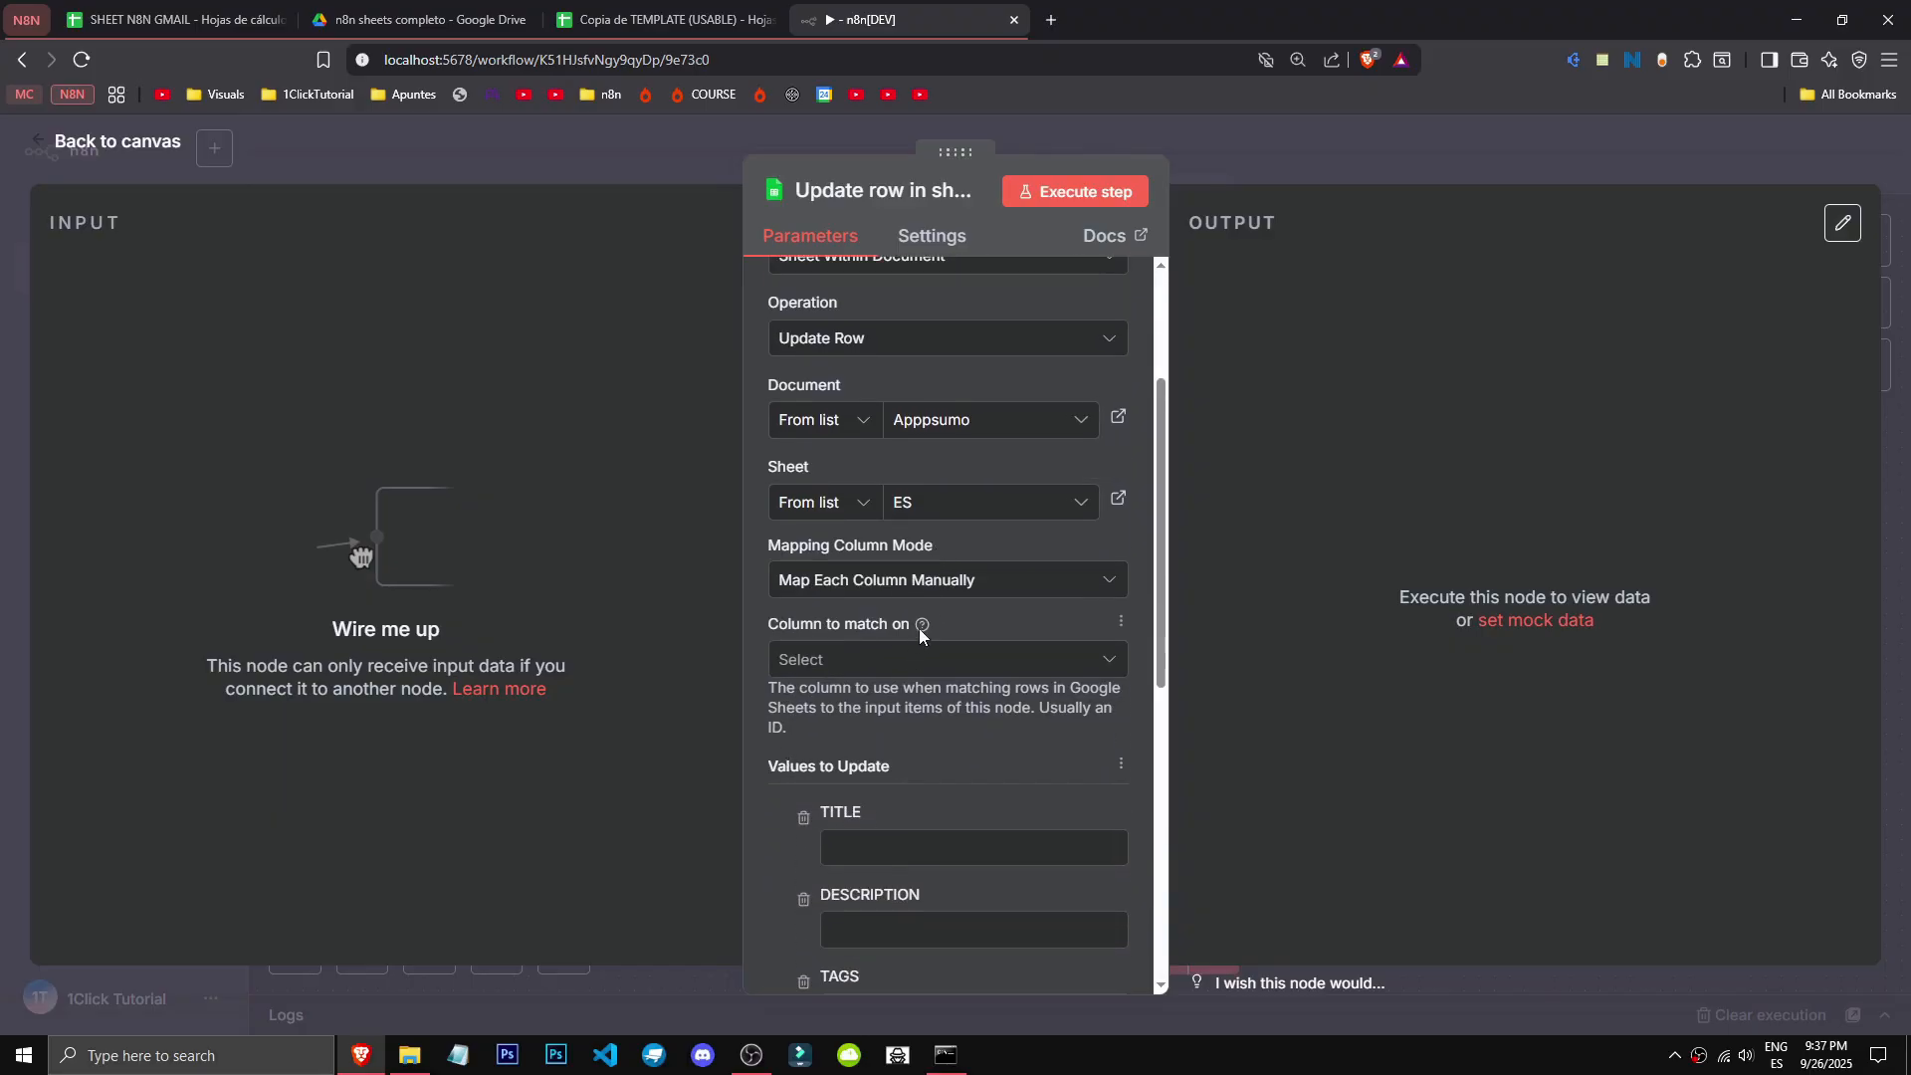
mouse_move(927, 633)
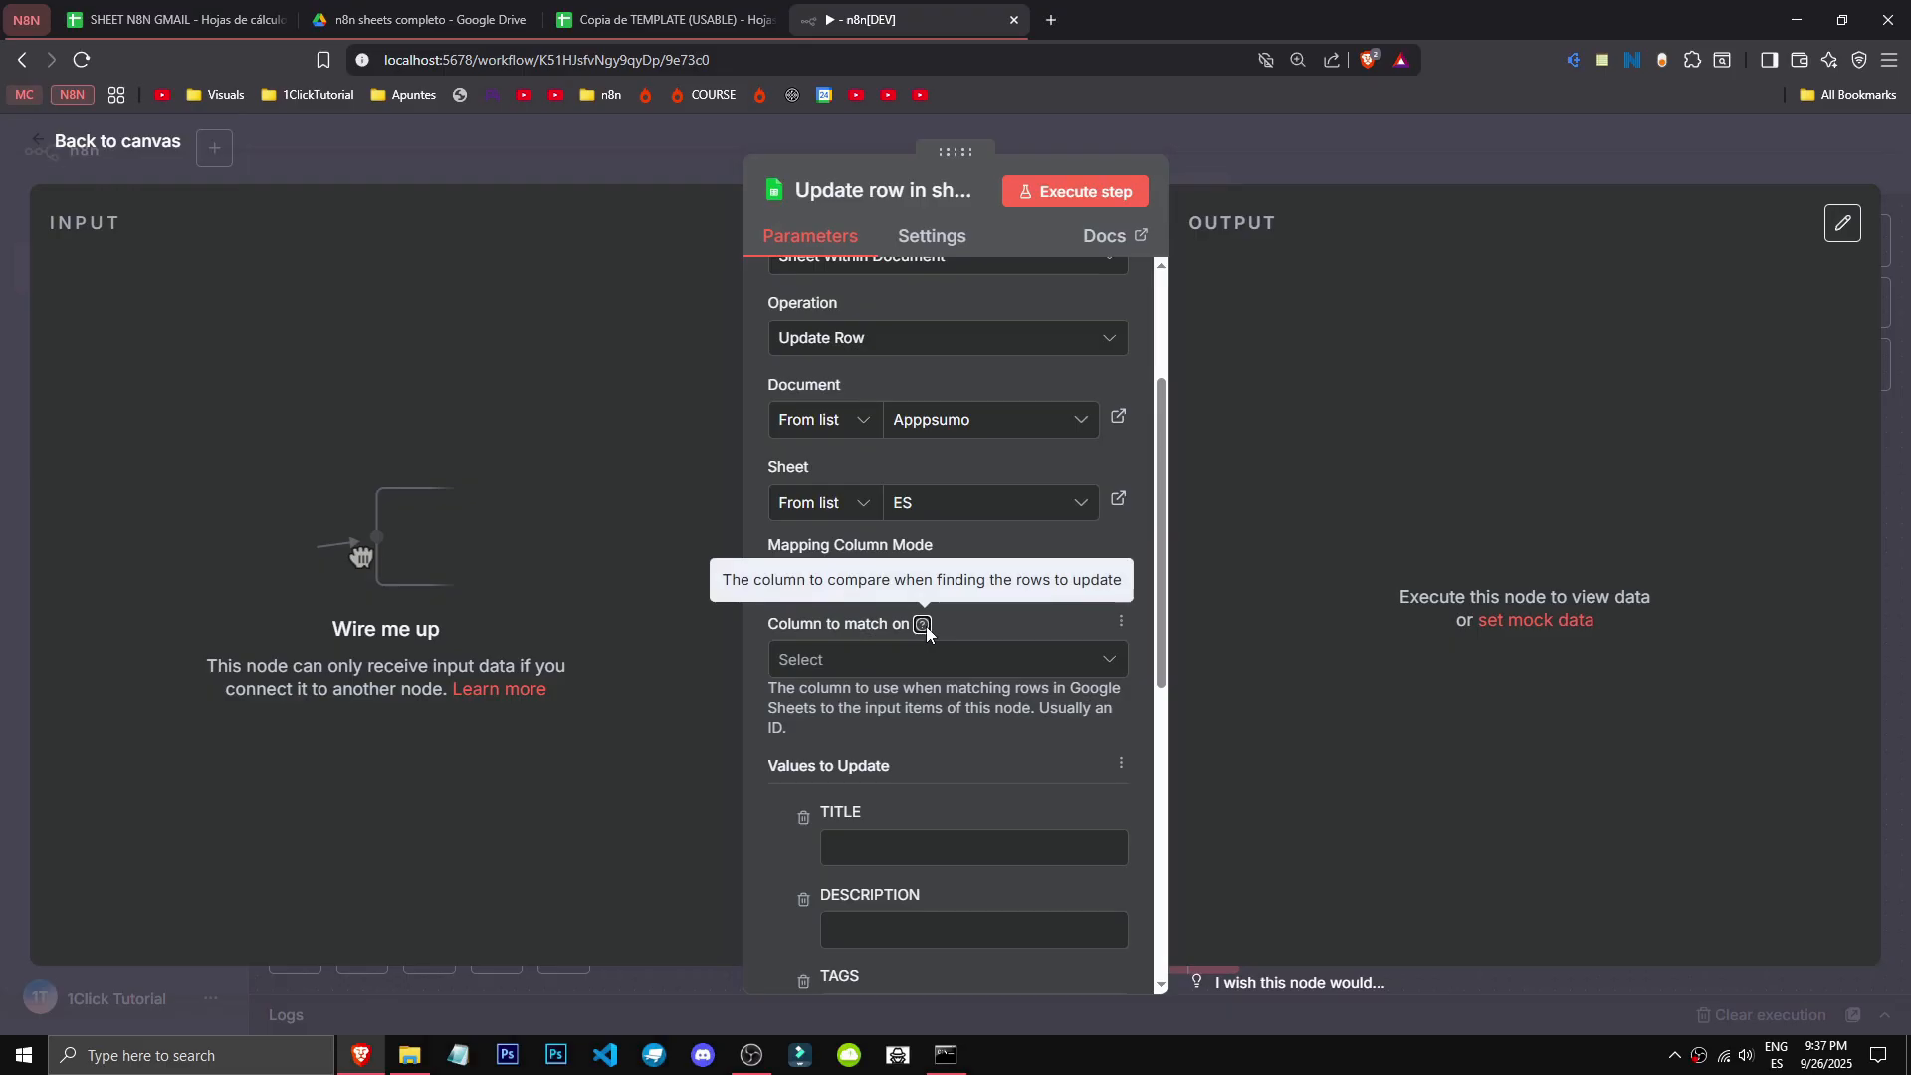
click(908, 662)
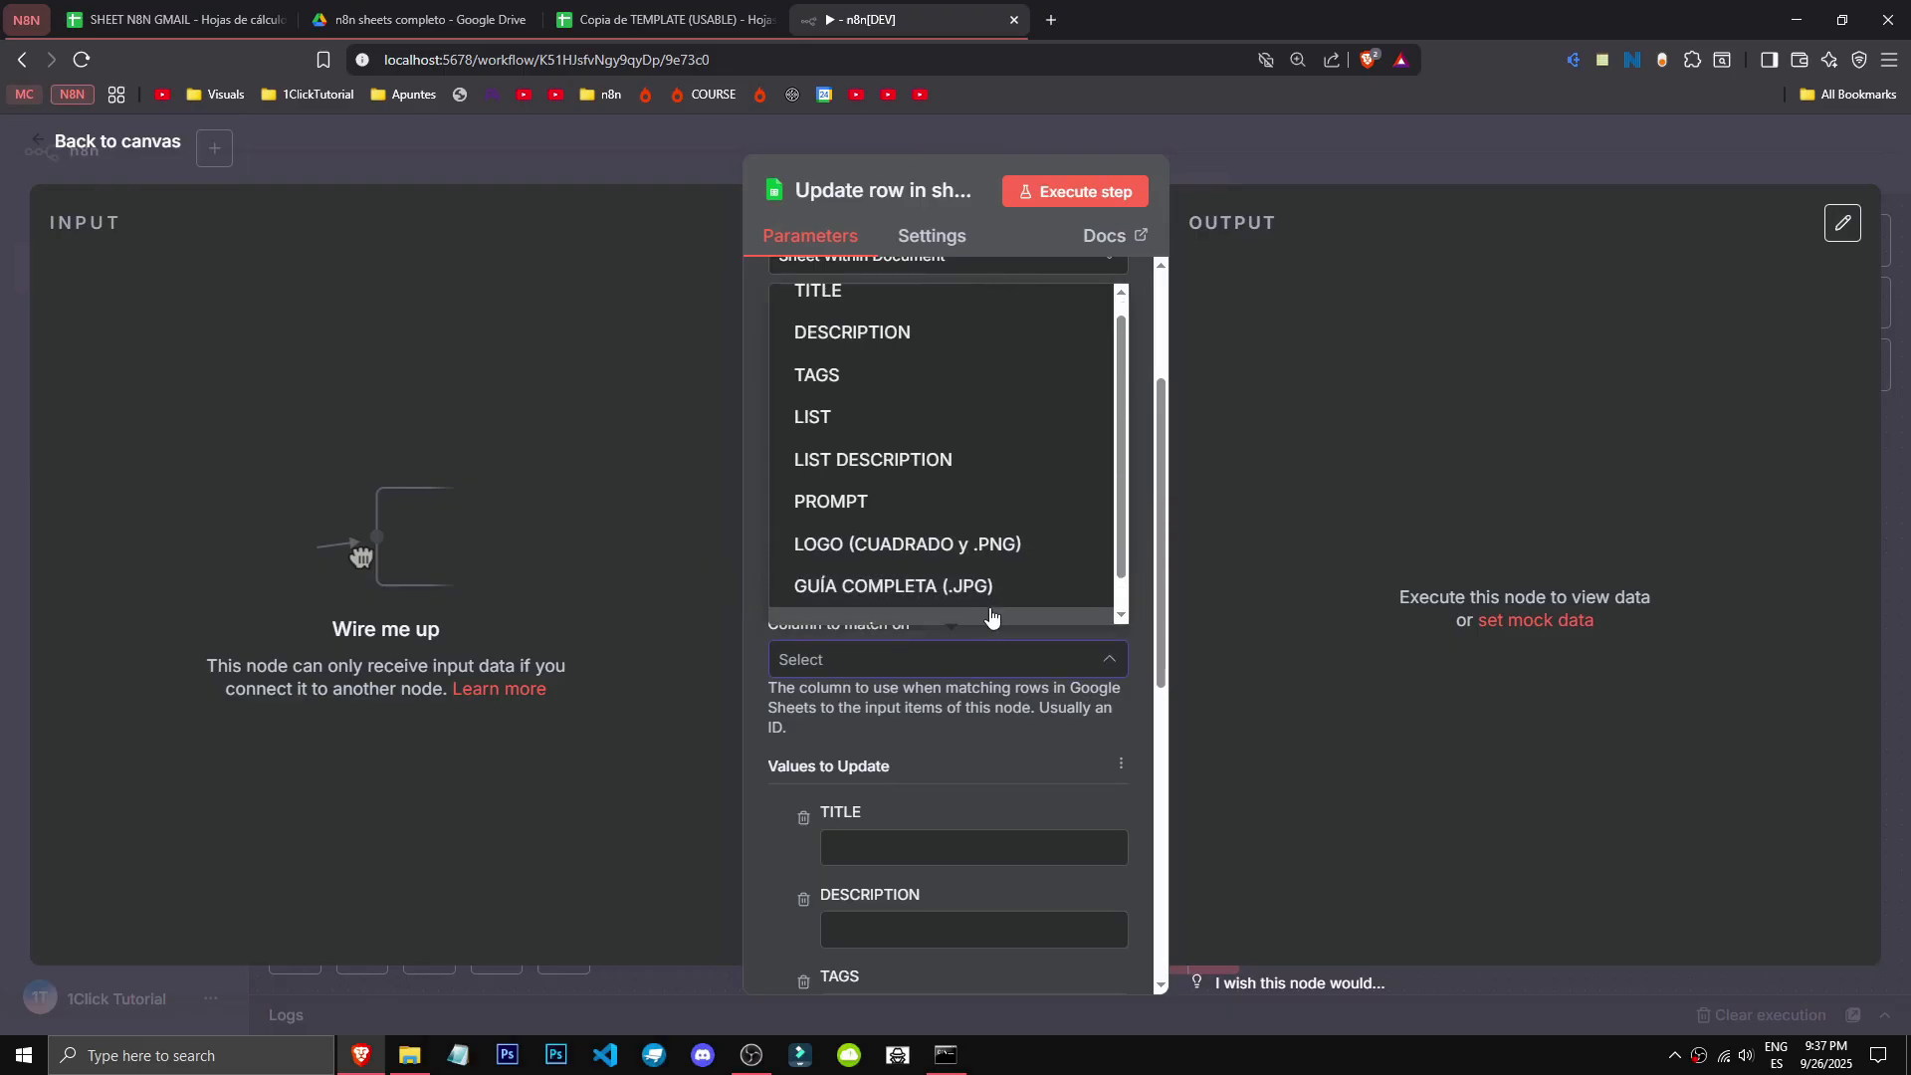
click(958, 731)
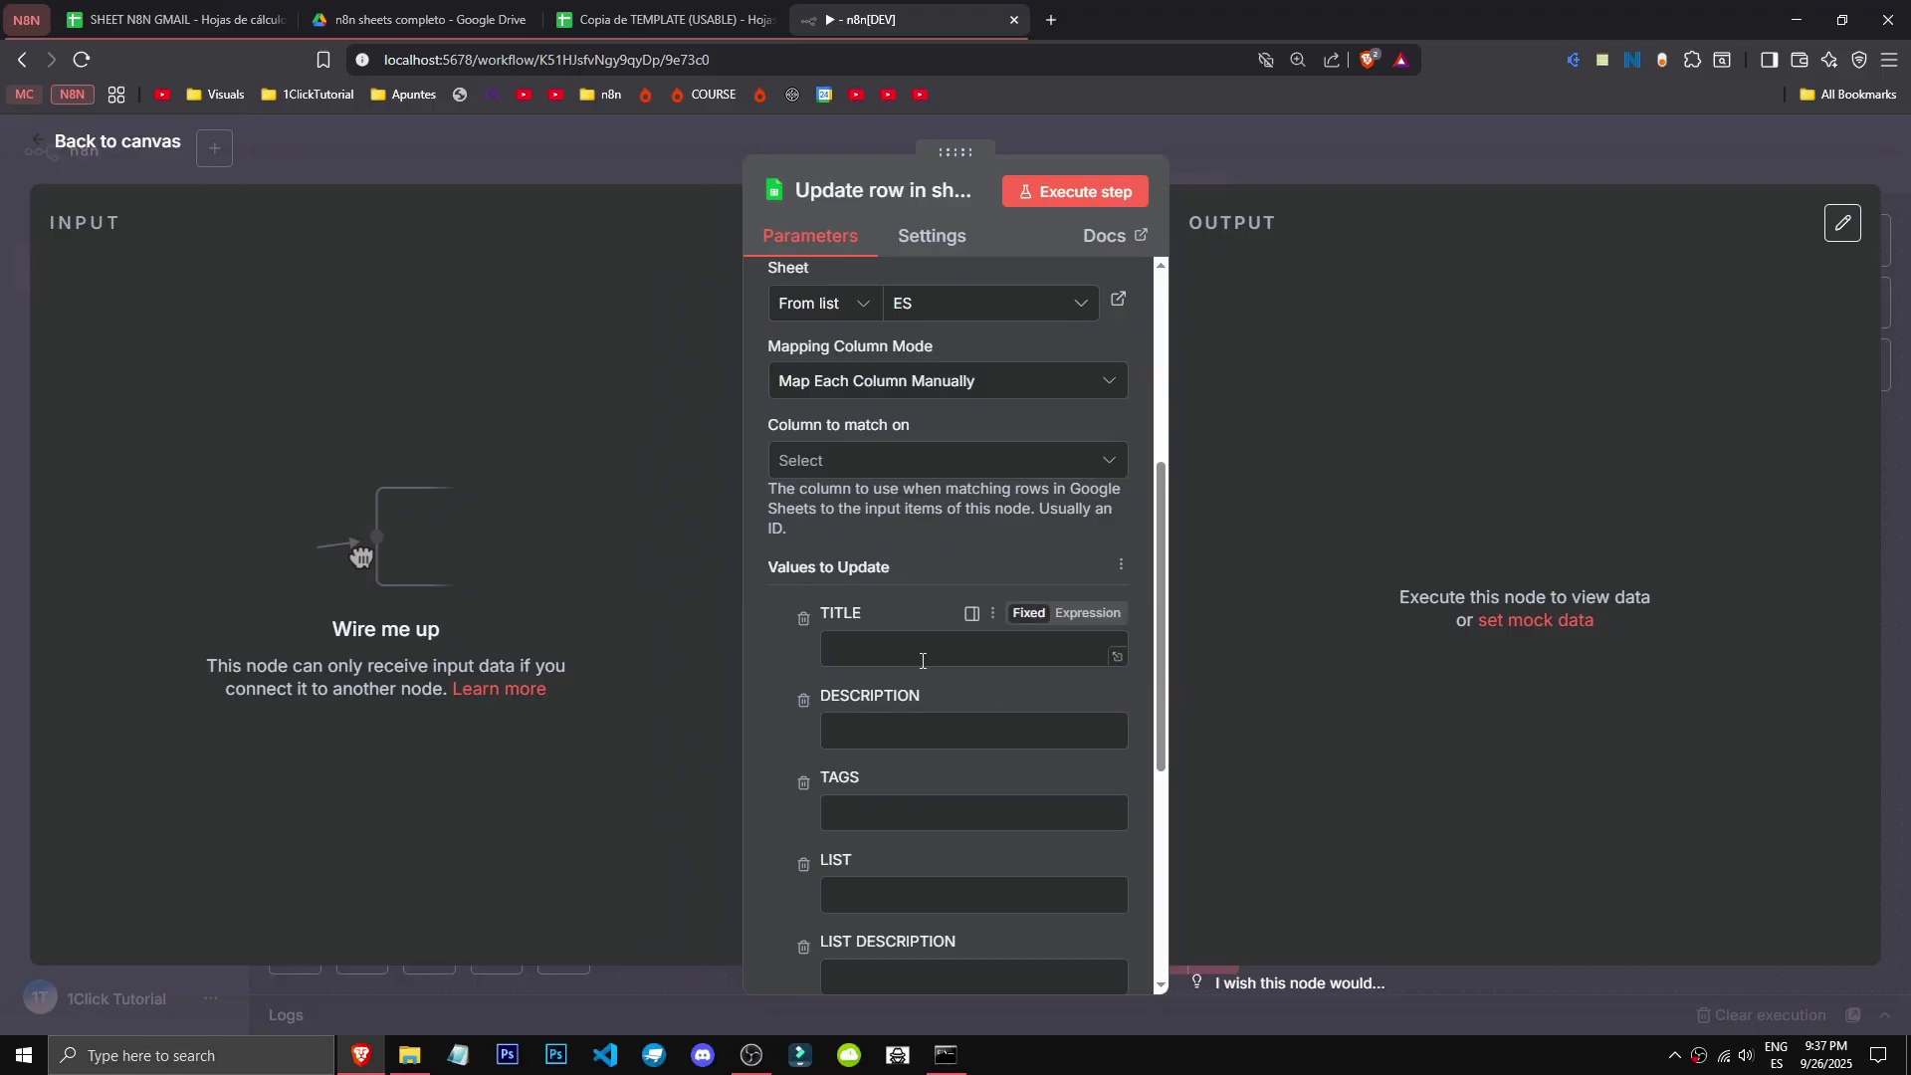
Step: Look through the Values to Update fields and the Add column to send choices without entering any values
scroll(1054, 821, down, 3)
scroll(1039, 775, down, 2)
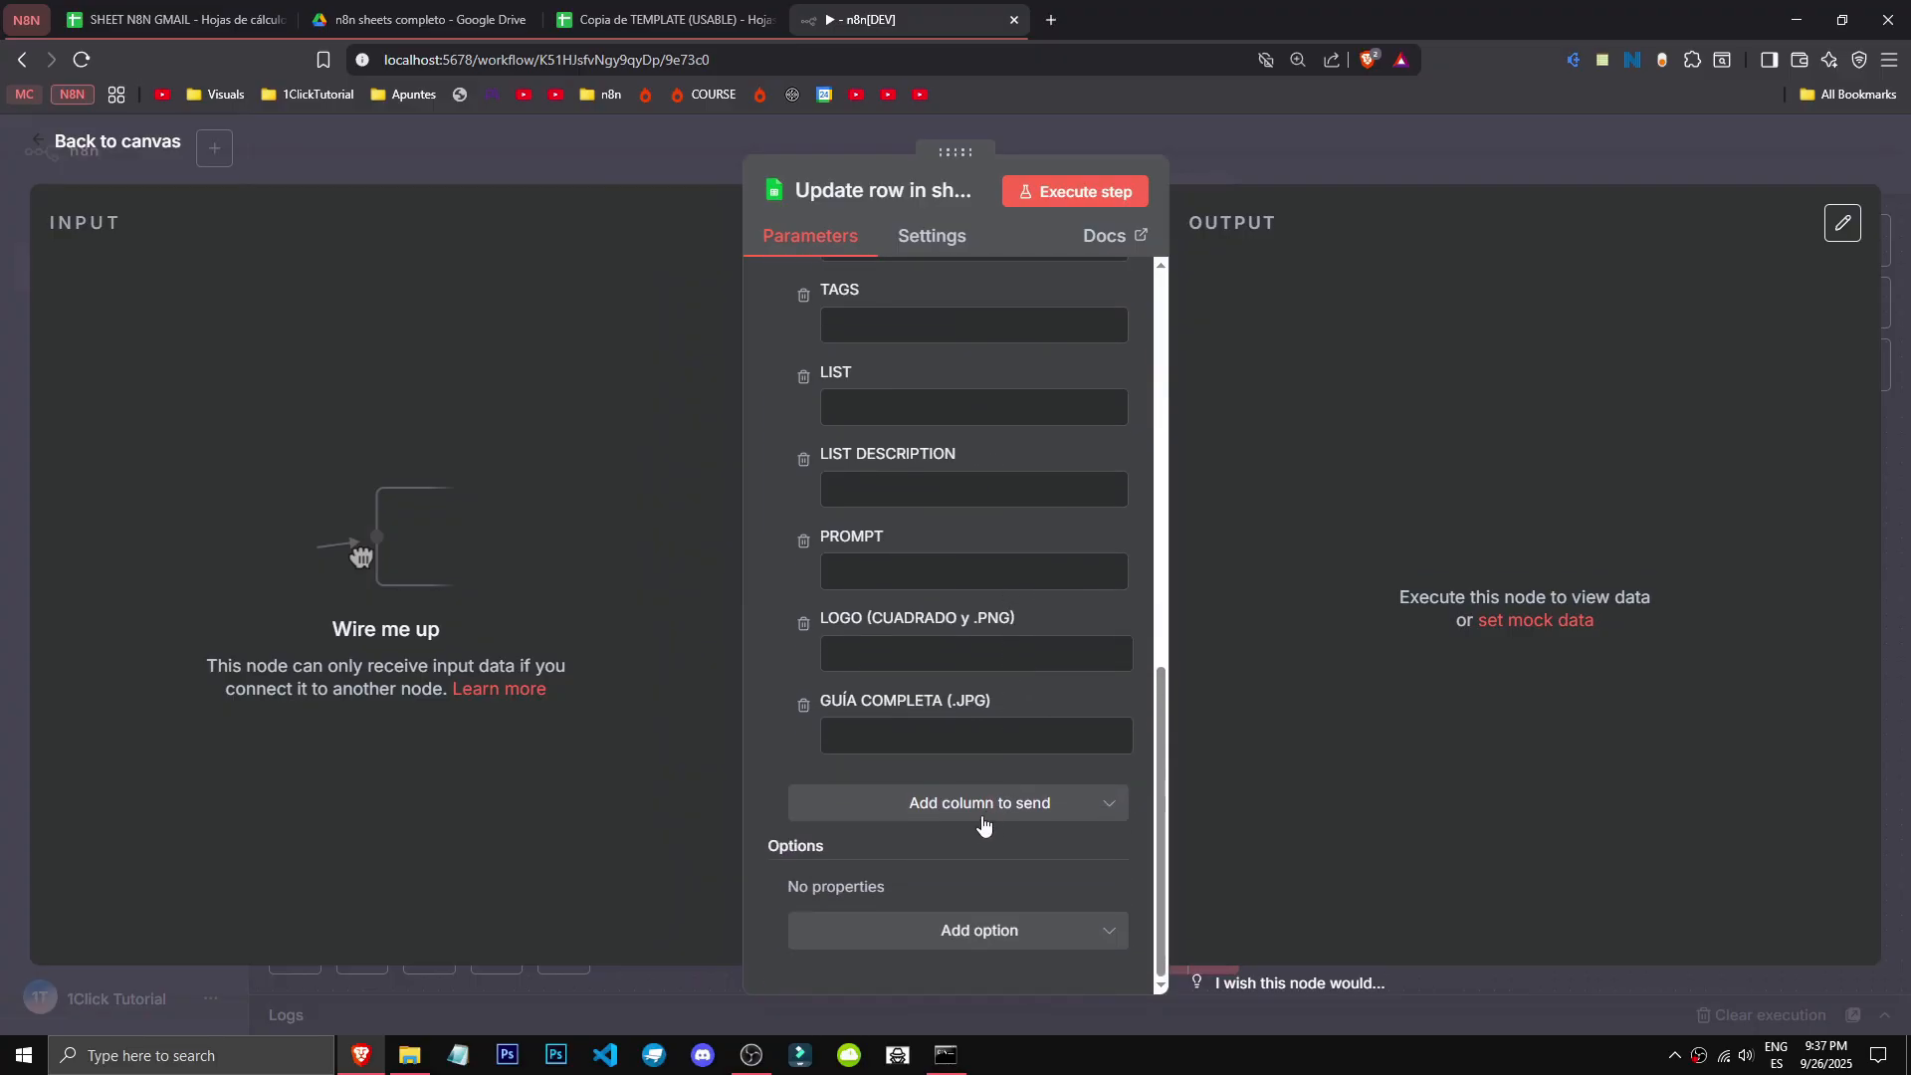
scroll(953, 848, up, 4)
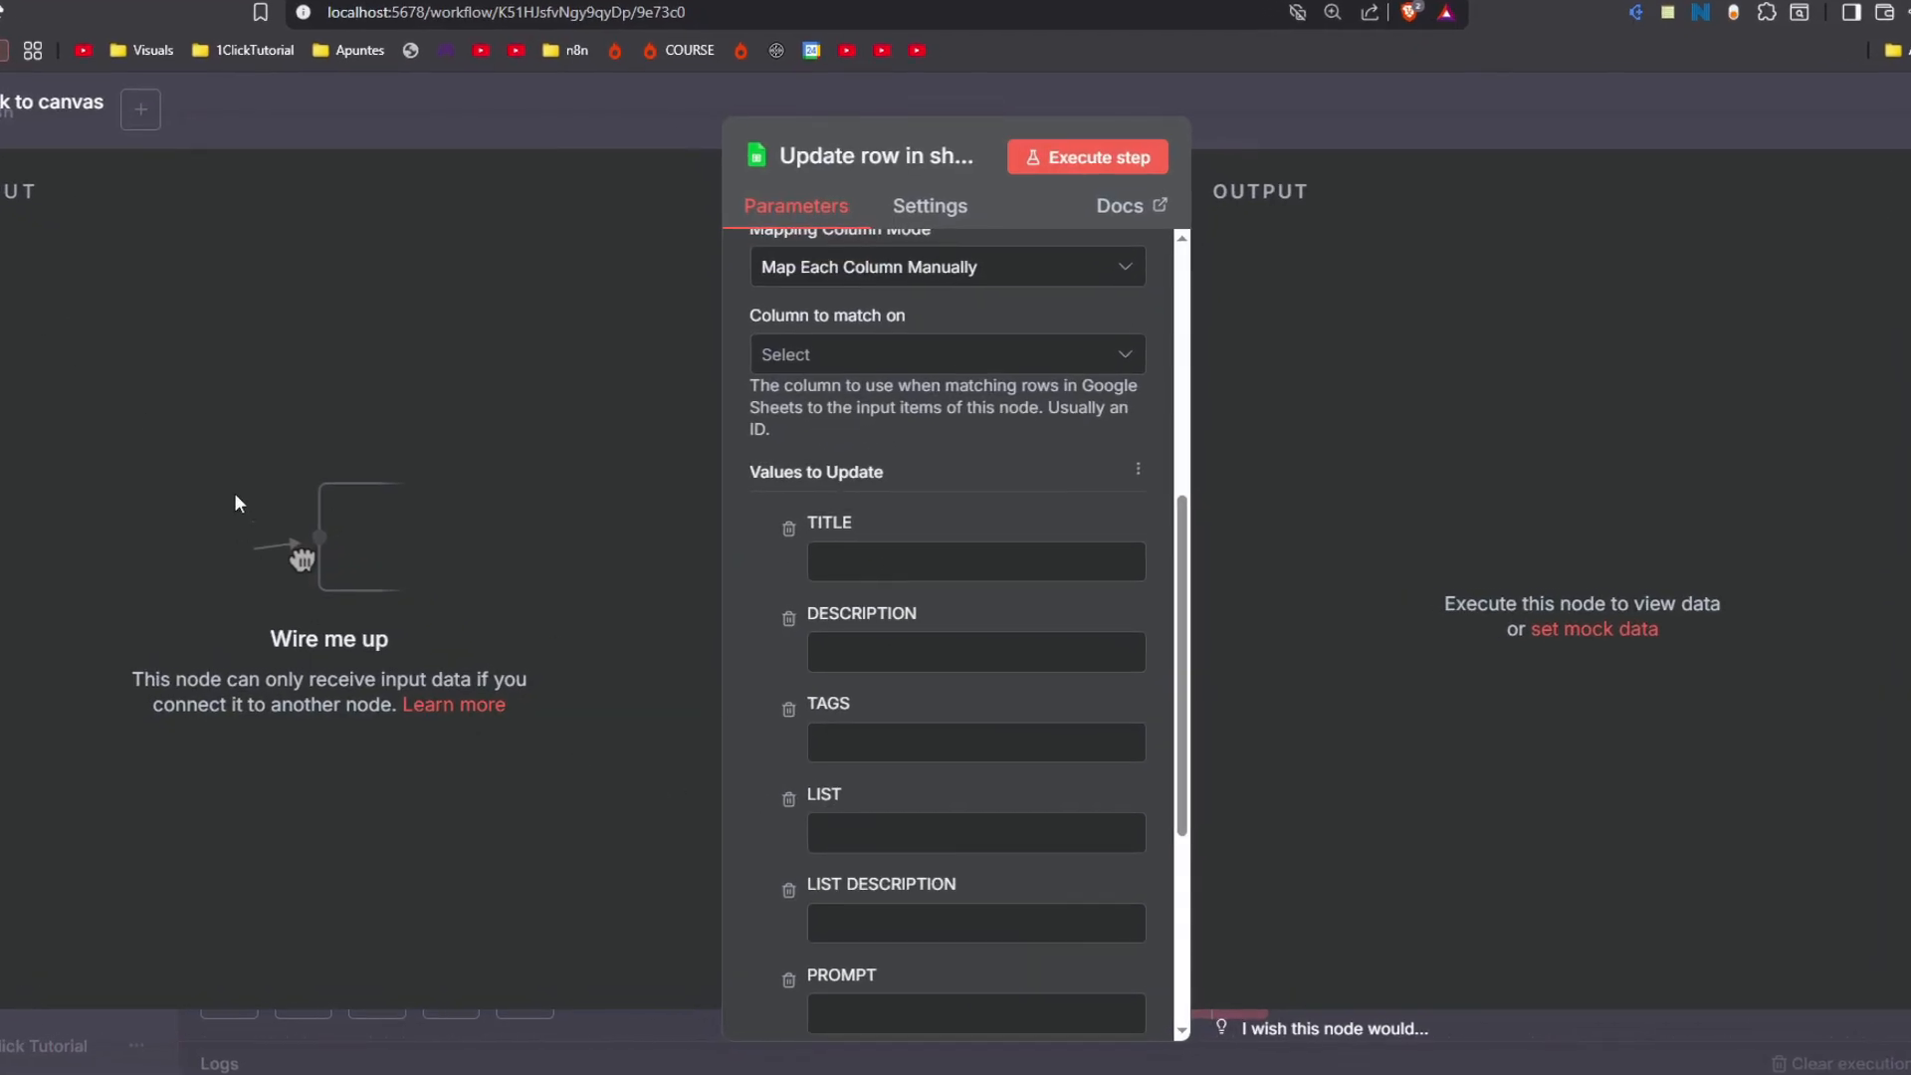
scroll(816, 886, down, 5)
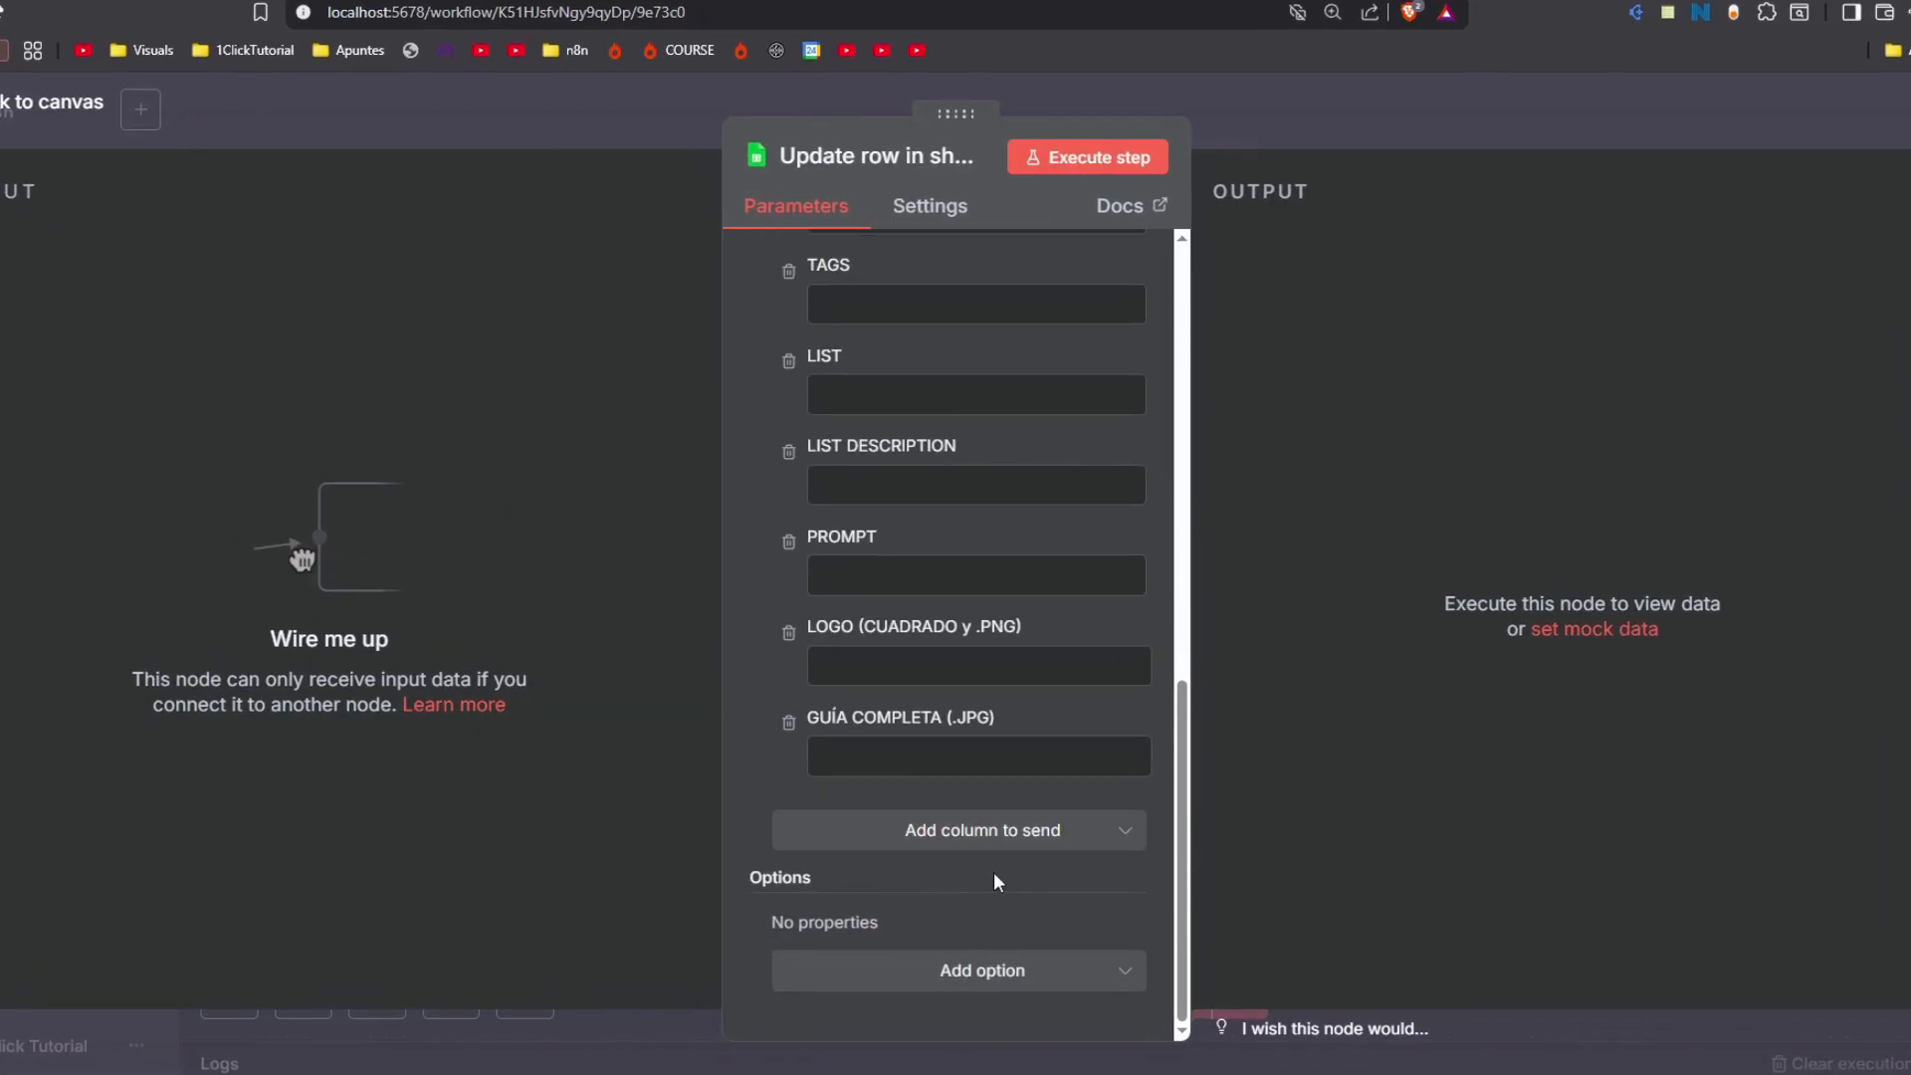
click(1010, 828)
click(765, 794)
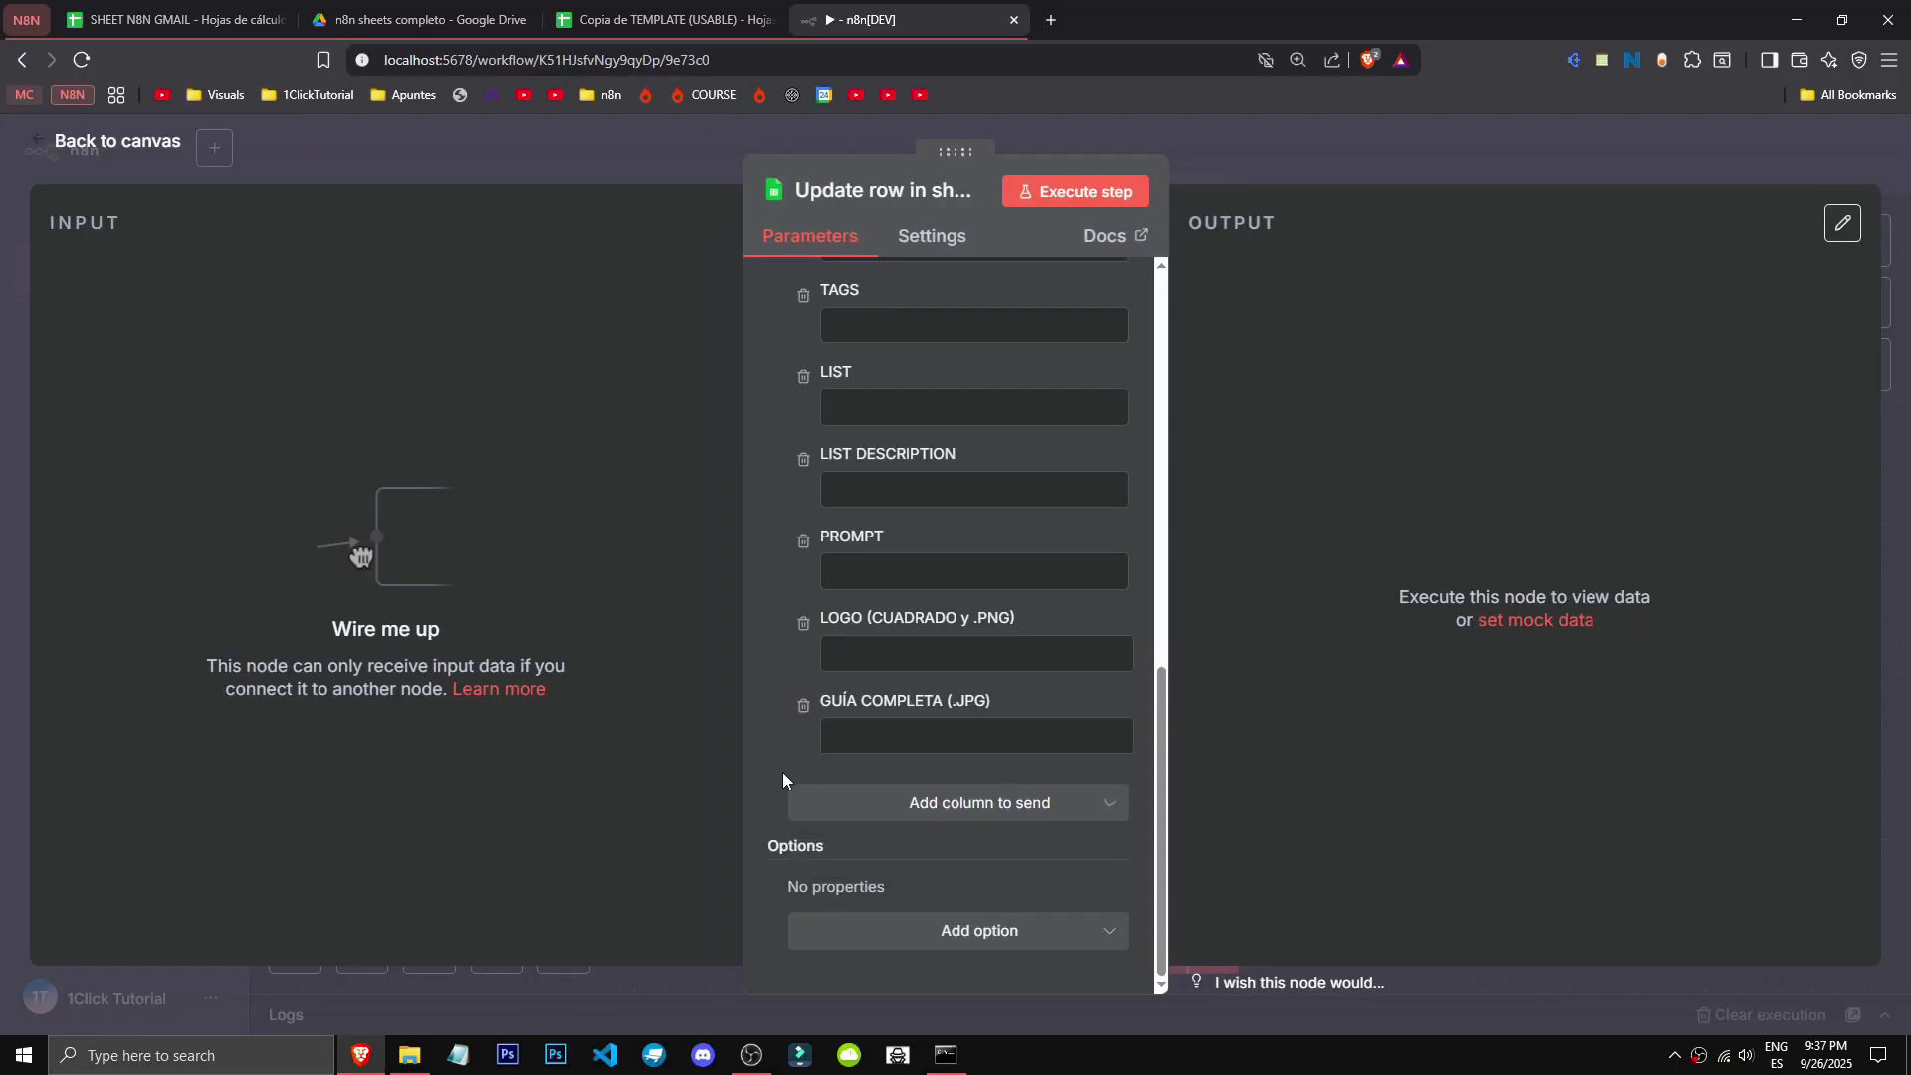
Step: Add the Cell Format and Data Location on Sheet options to the Update row in sheet node with default values, then return to the canvas
click(956, 934)
click(946, 827)
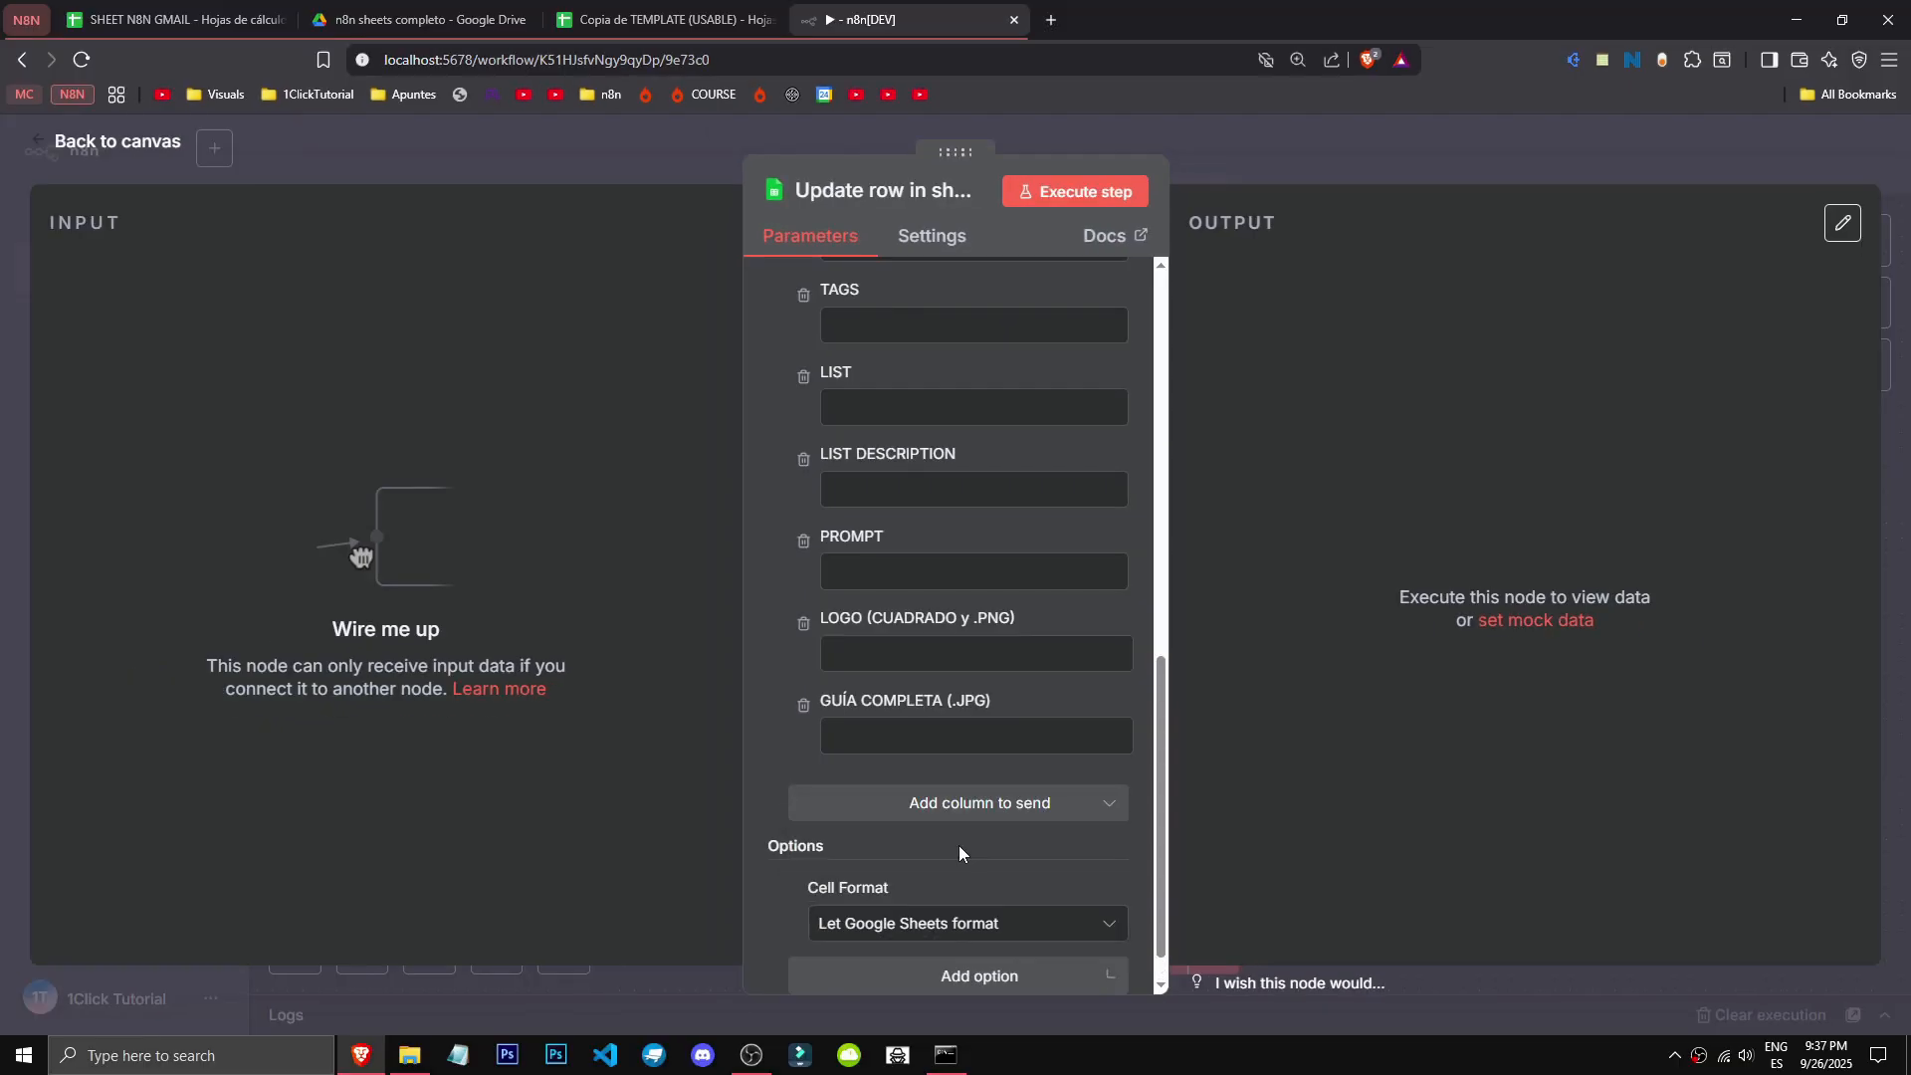
click(1001, 878)
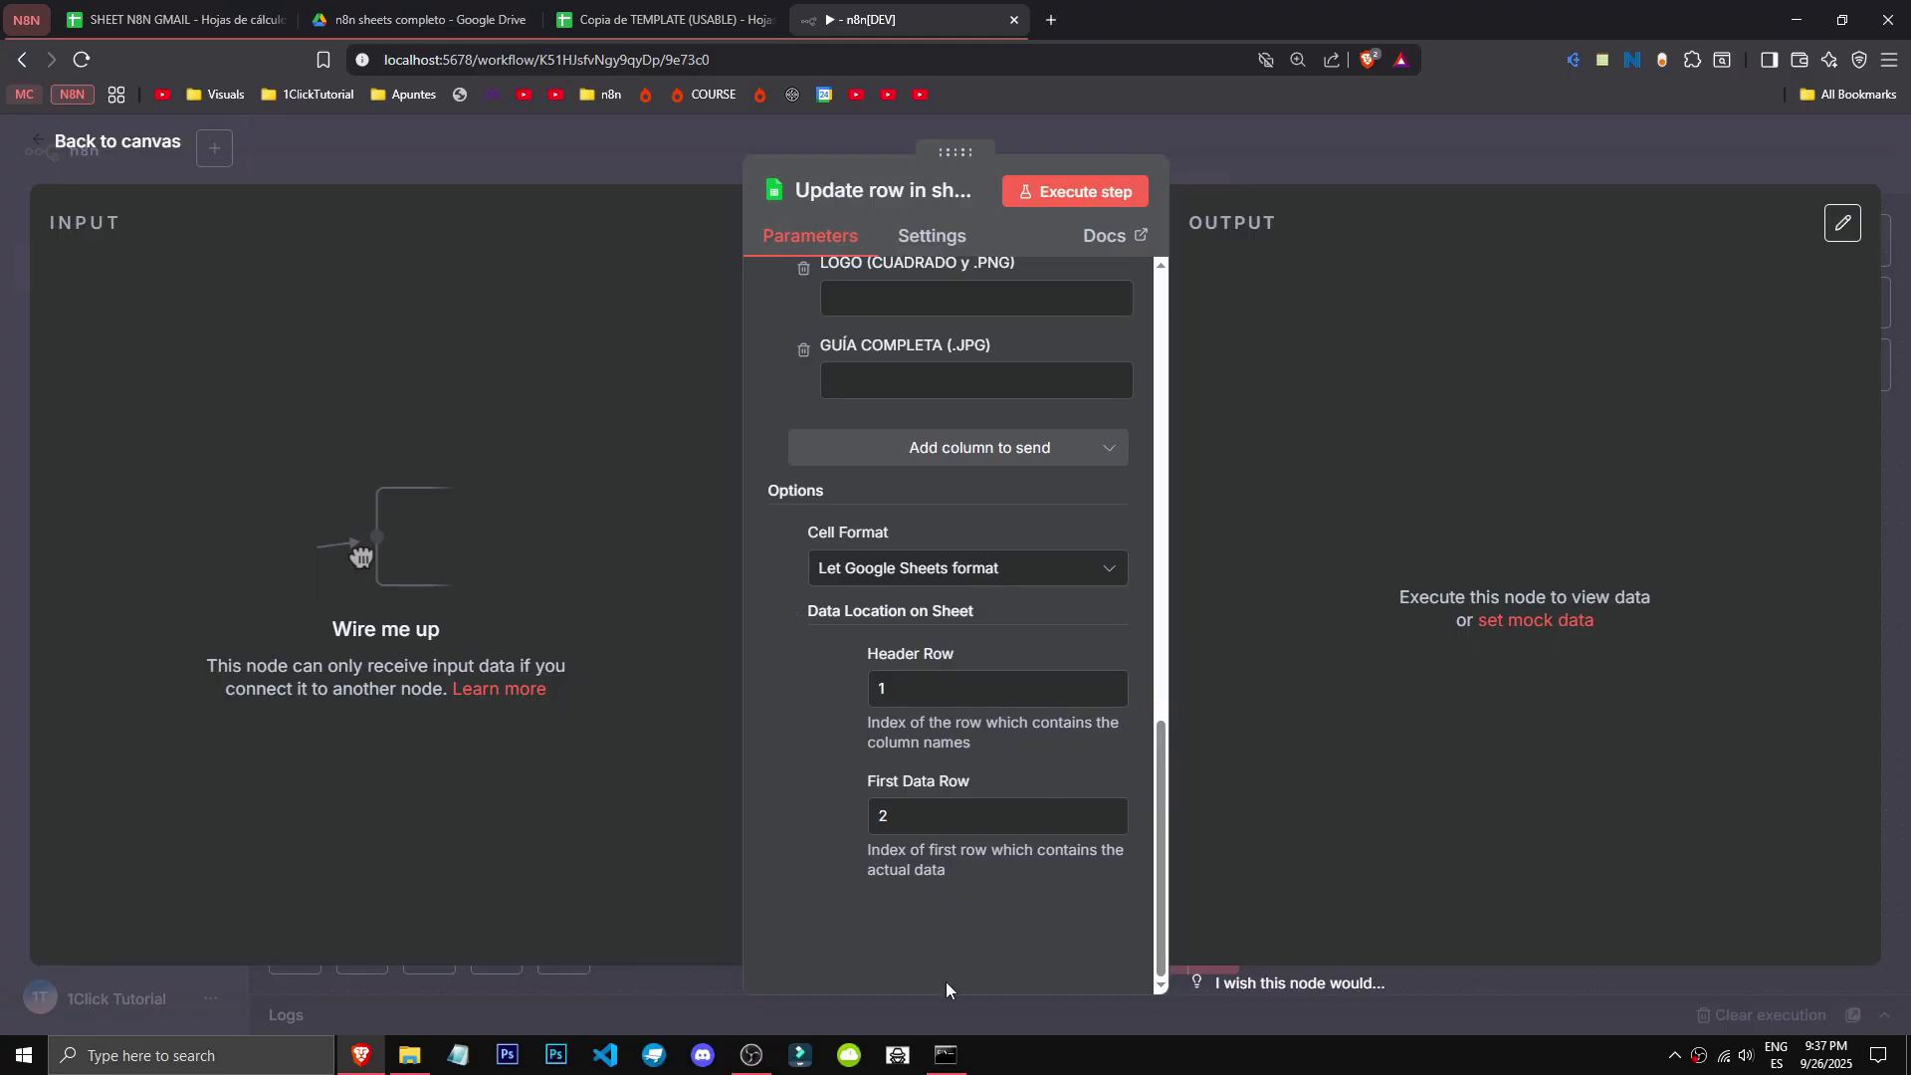
scroll(939, 913, up, 4)
scroll(947, 913, down, 5)
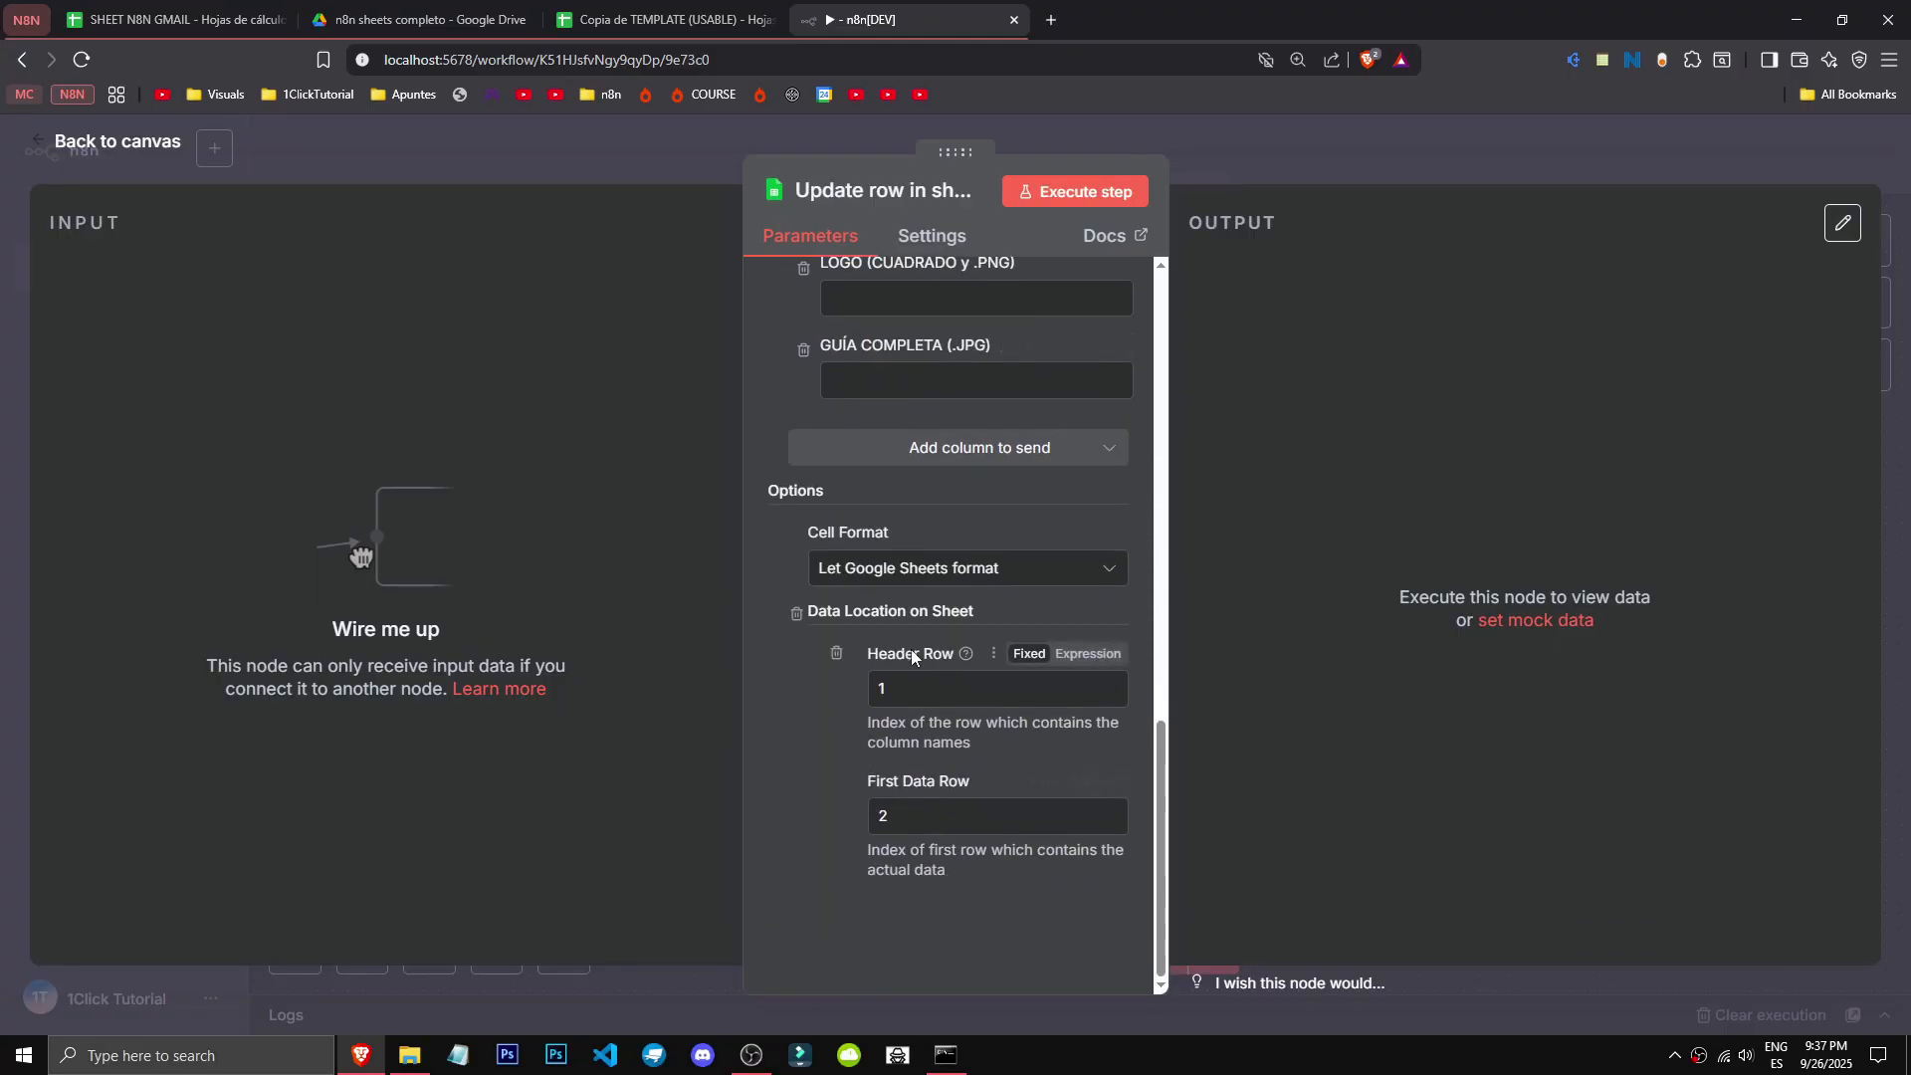
click(939, 664)
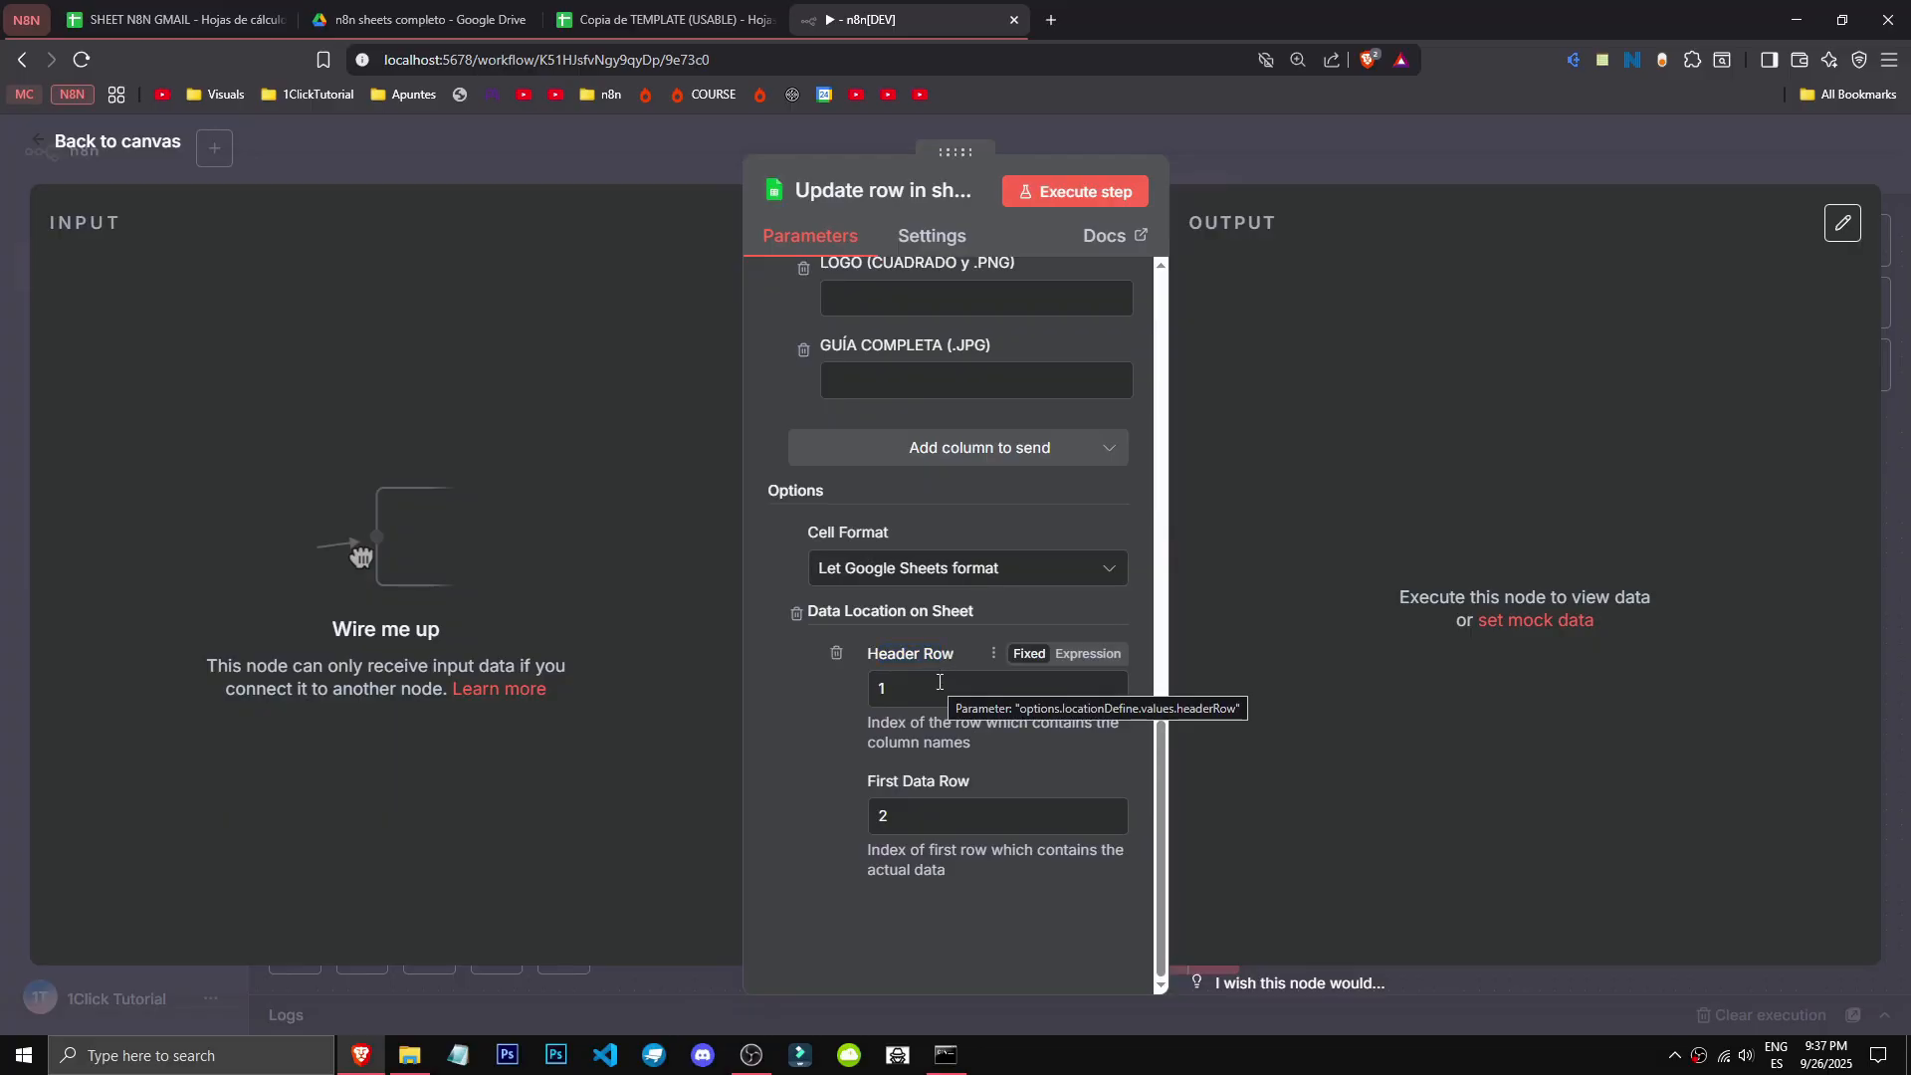
key(Escape)
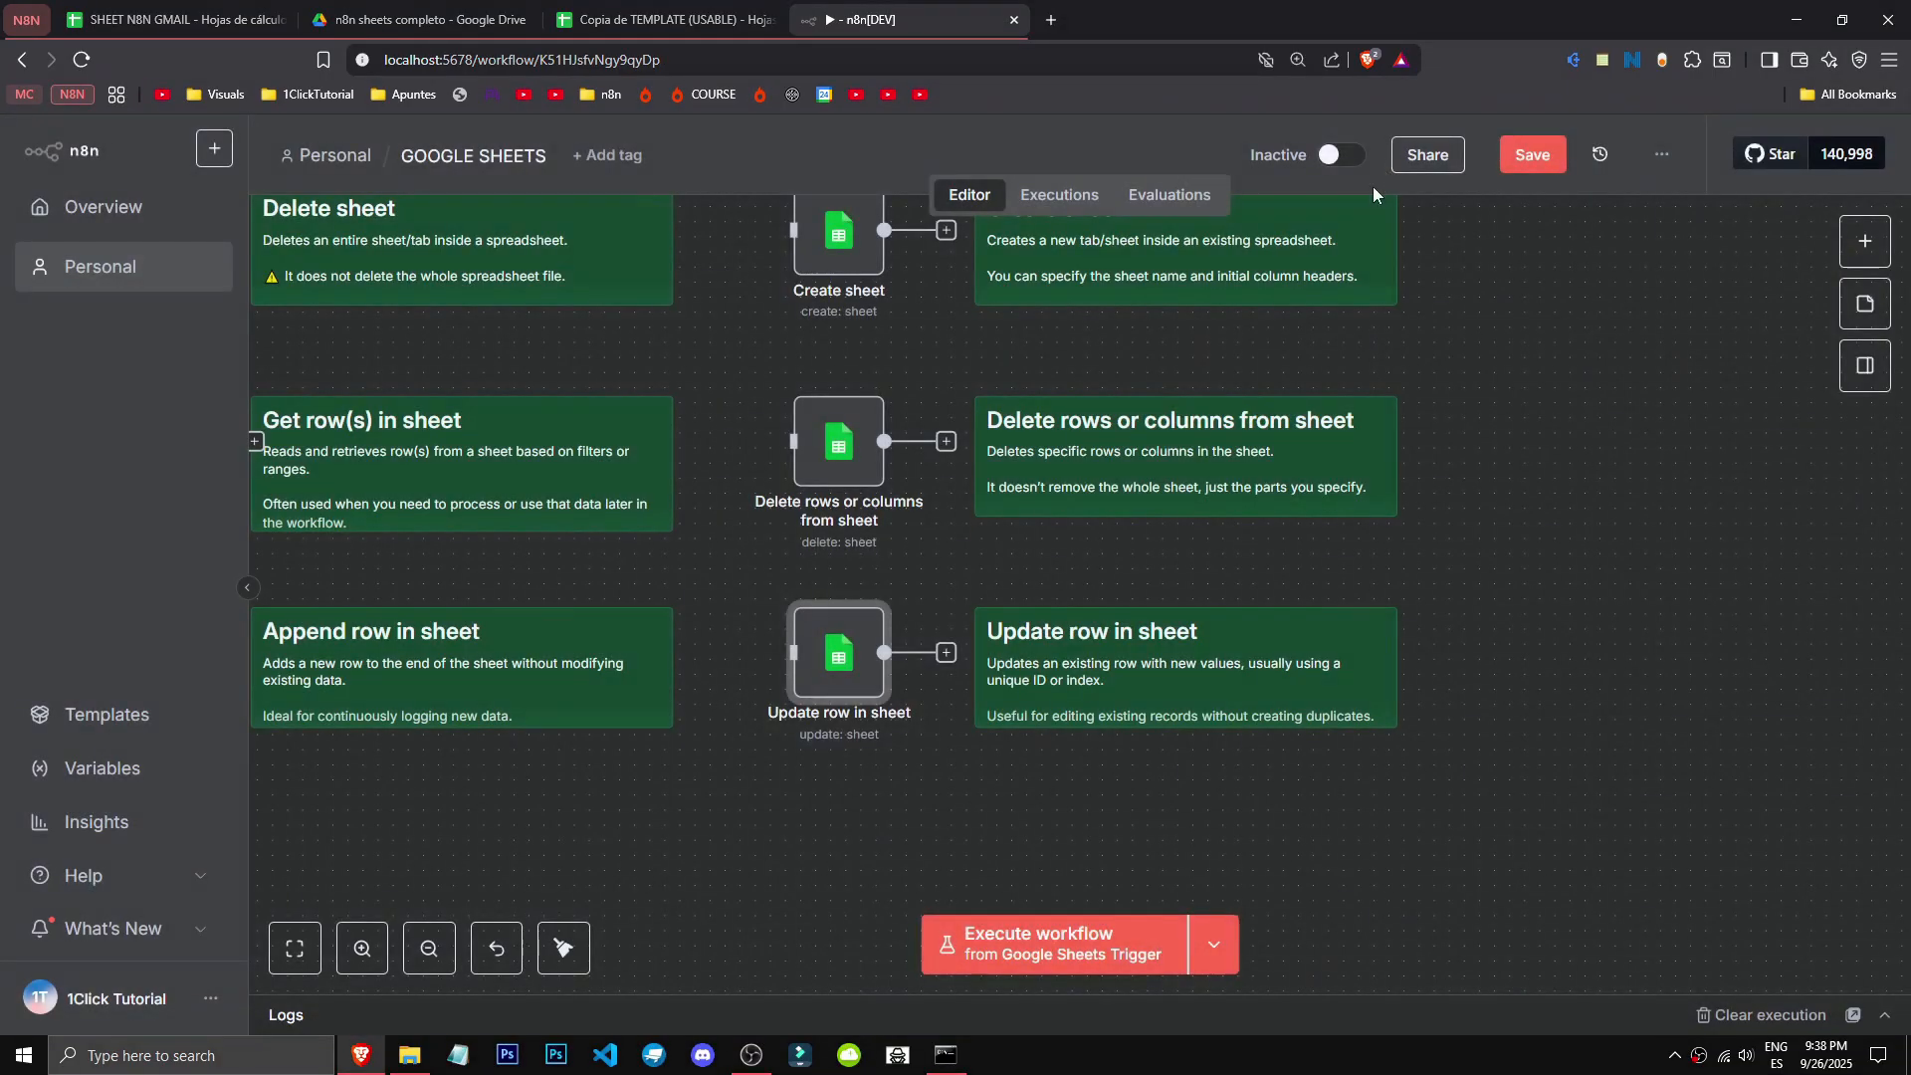
Step: Examine the node chain of the running SHEET SEND MESSAGE workflow on the canvas
key(1)
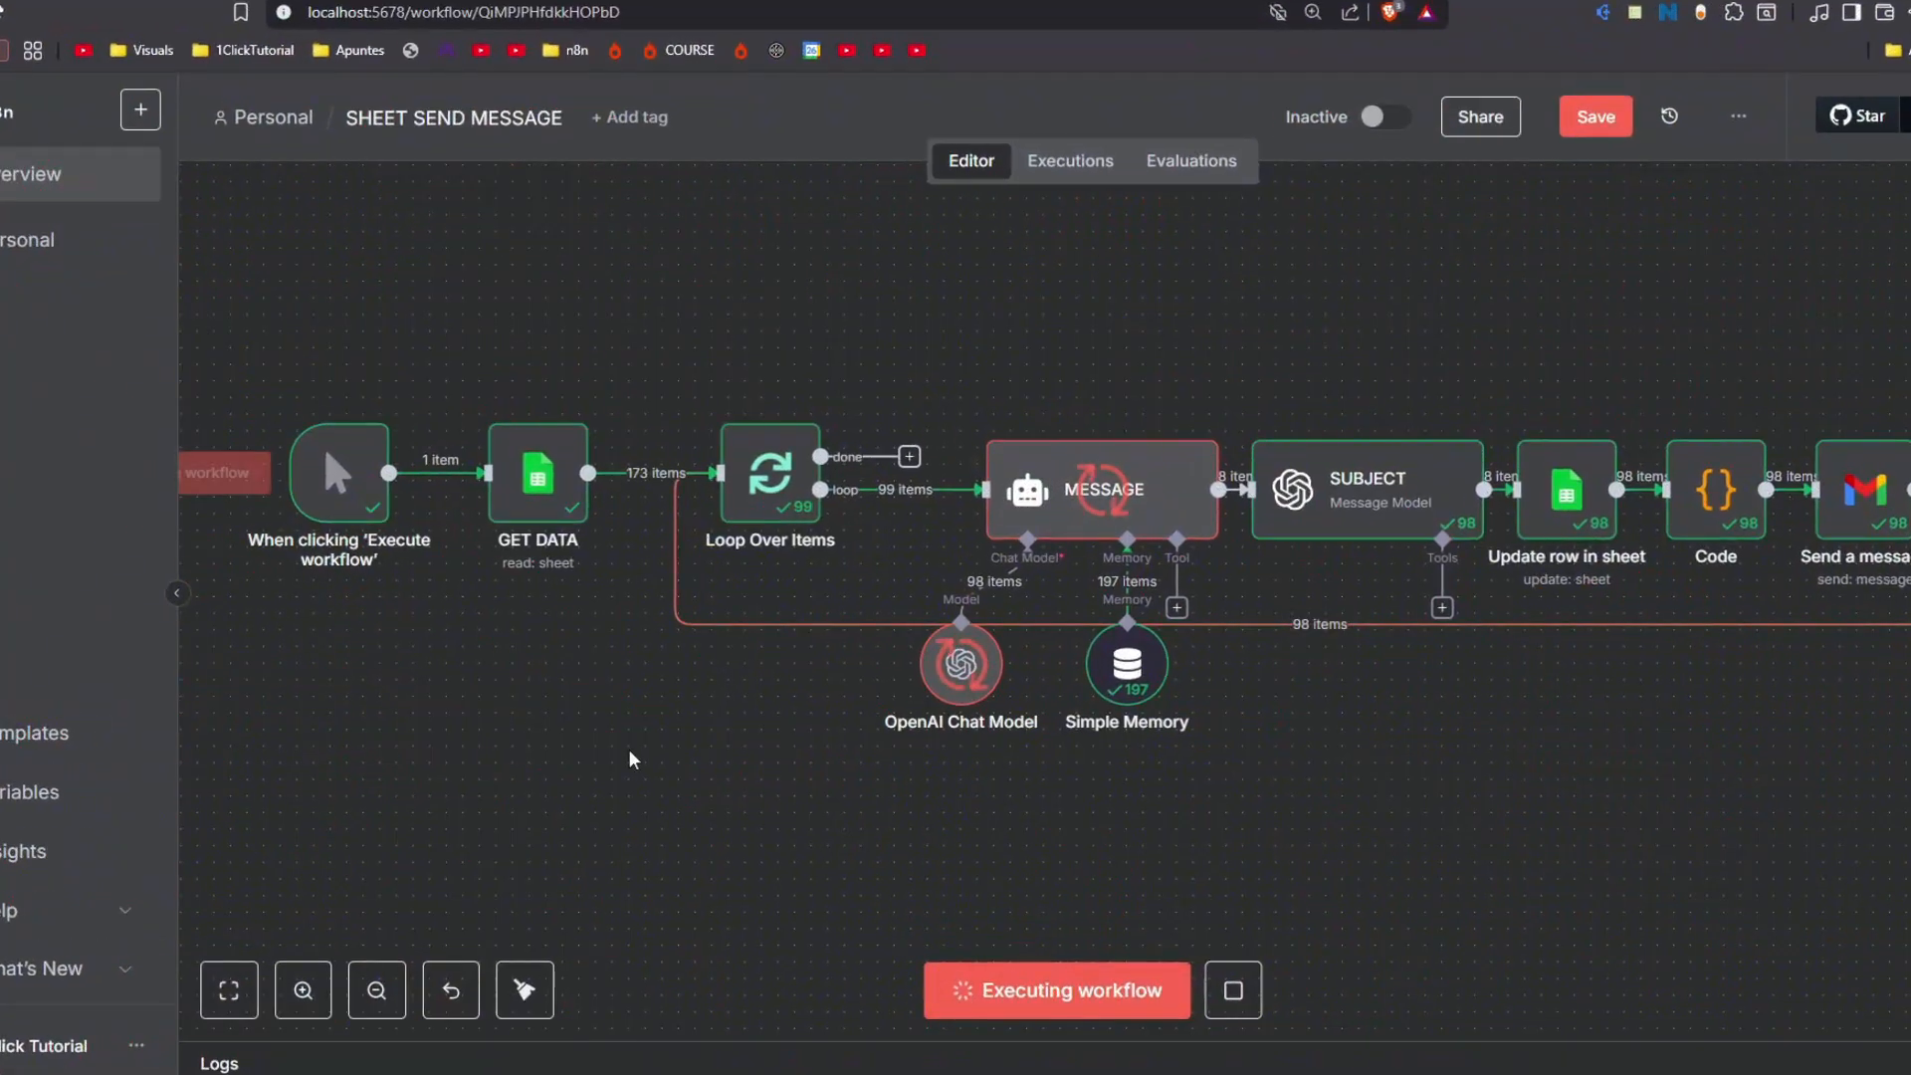
drag(817, 866, 843, 812)
scroll(843, 813, down, 1)
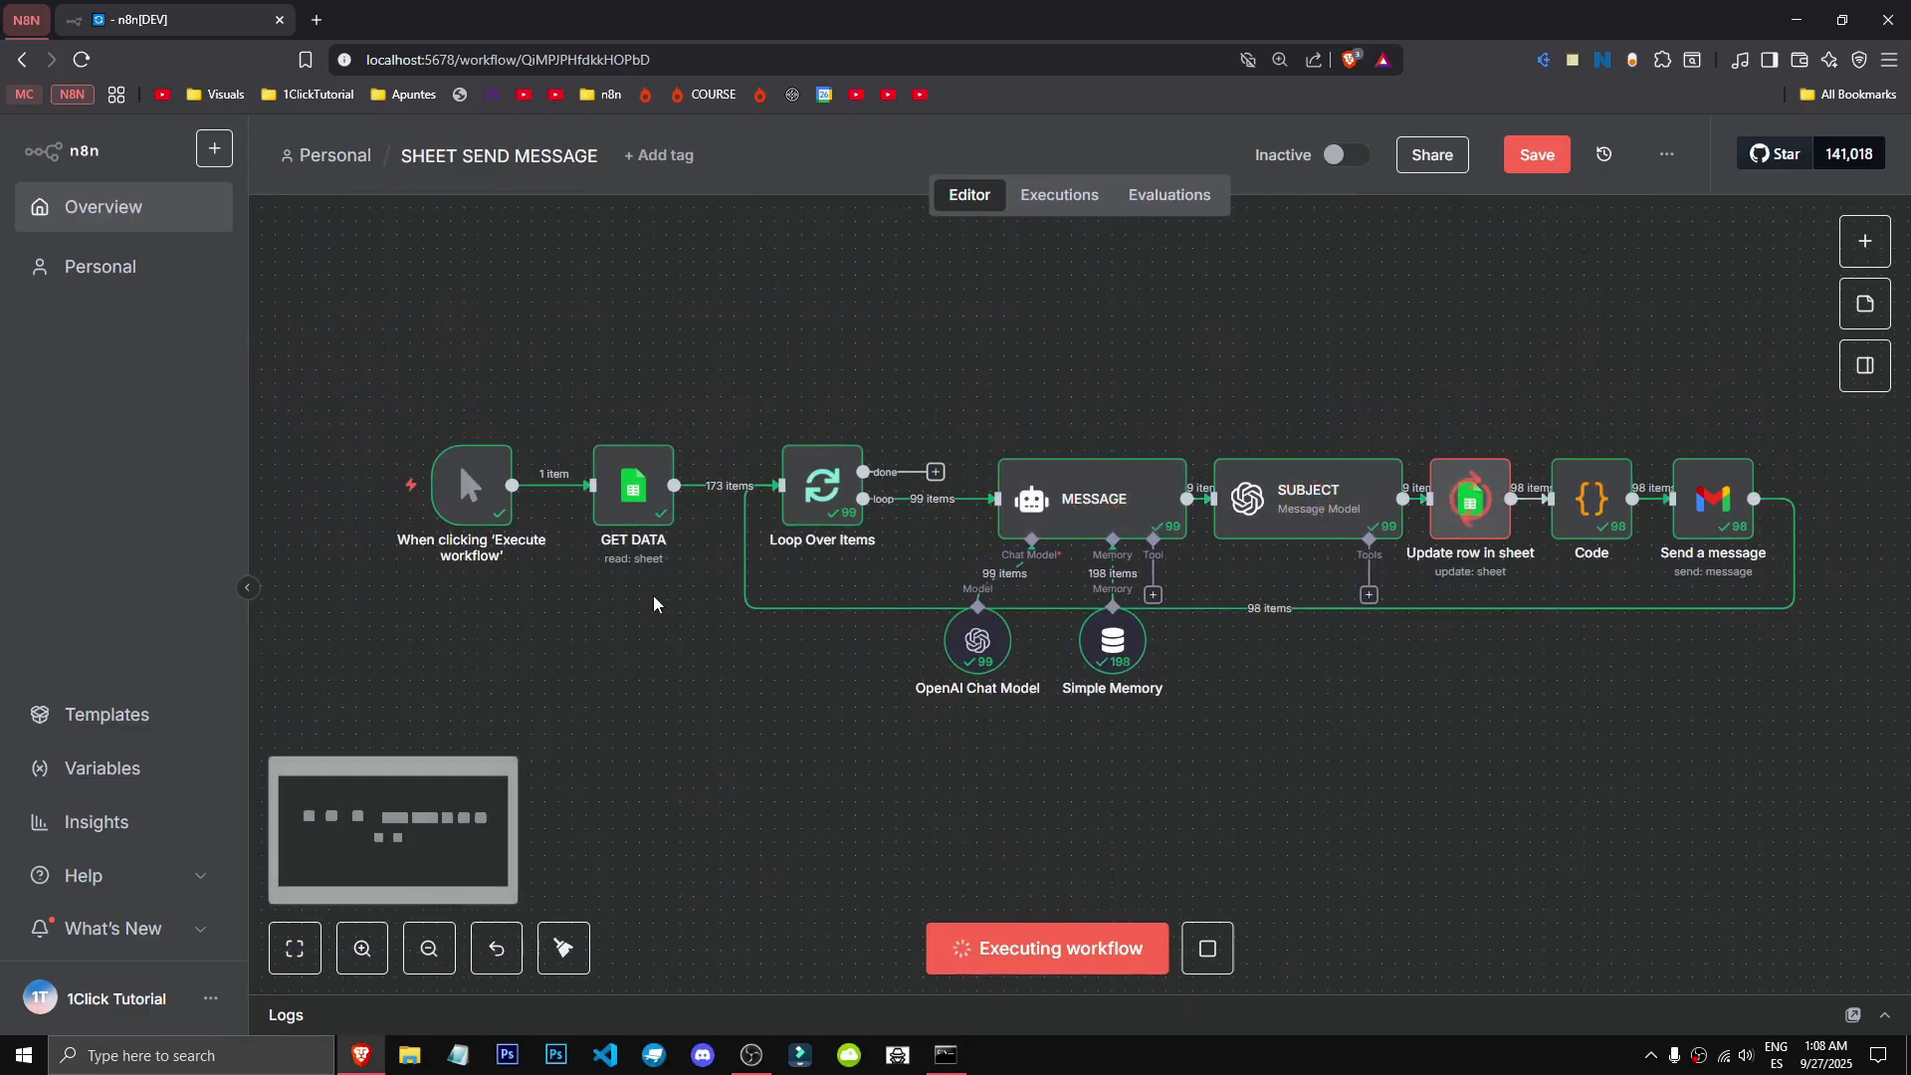